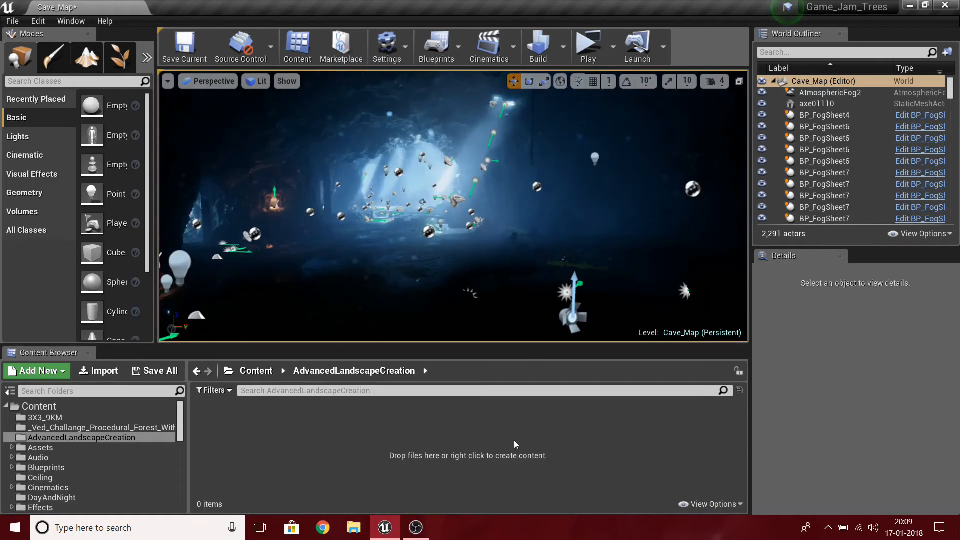
{"action": "right_click", "coordinate": [337, 464]}
{"action": "left_click", "coordinate": [281, 455]}
{"action": "right_click", "coordinate": [298, 471]}
{"action": "left_click", "coordinate": [280, 454]}
{"action": "right_click_drag", "start_coordinate": [453, 206], "coordinate": [333, 190]}
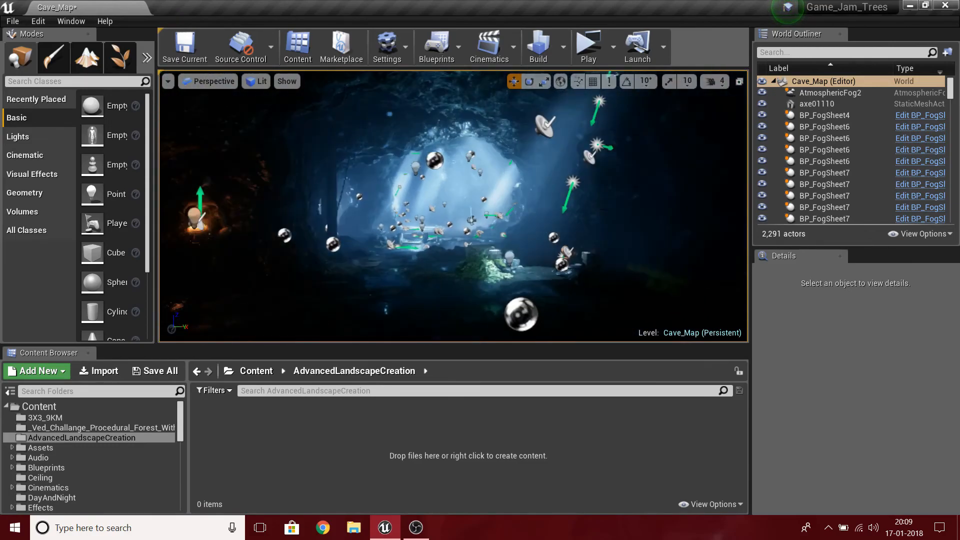
{"action": "right_click", "coordinate": [358, 458]}
{"action": "left_click", "coordinate": [273, 460]}
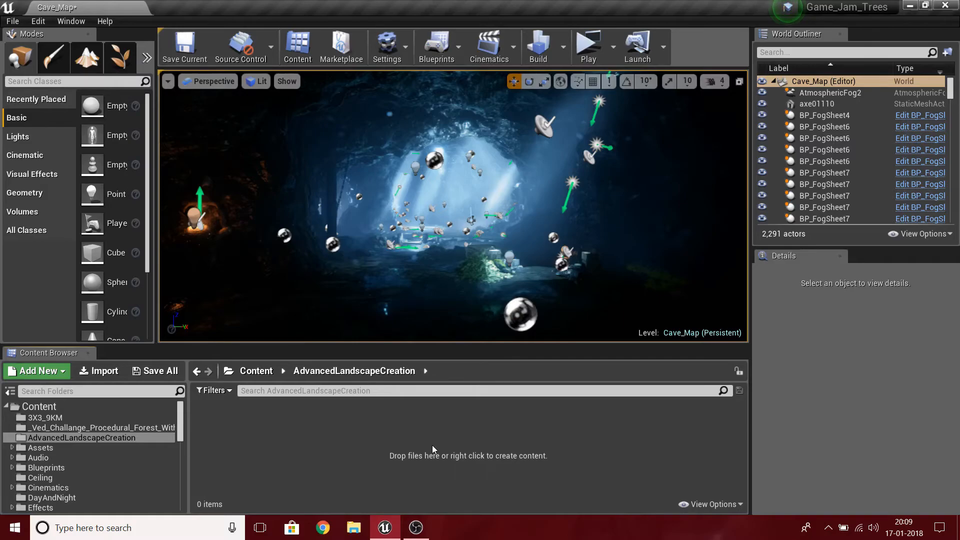
{"action": "right_click", "coordinate": [432, 445]}
{"action": "left_click", "coordinate": [329, 458]}
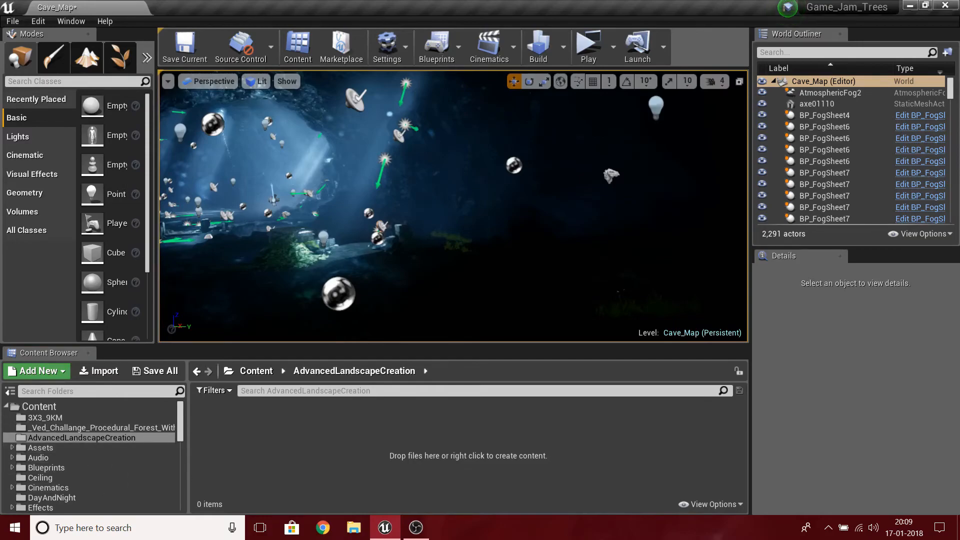
{"action": "right_click_drag", "start_coordinate": [475, 230], "coordinate": [385, 223]}
{"action": "right_click", "coordinate": [482, 430]}
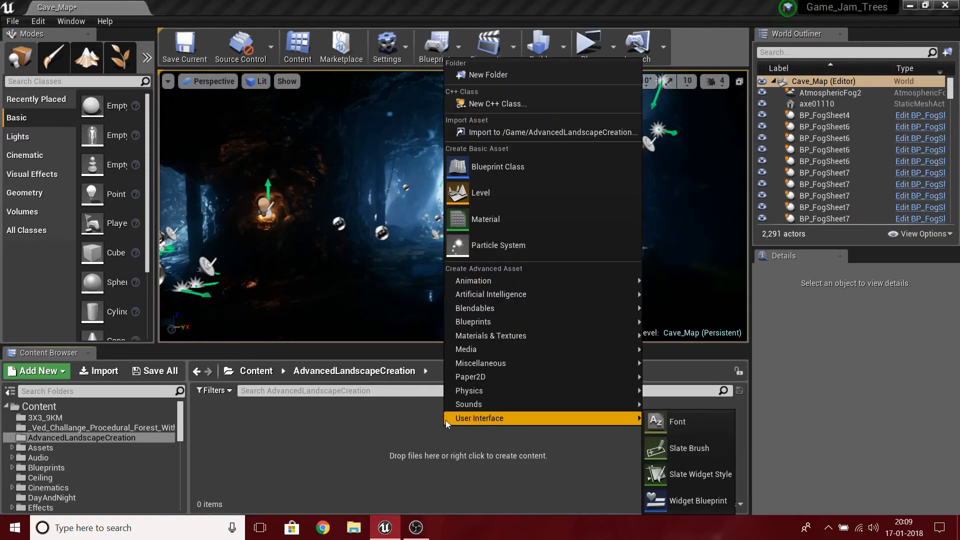
{"action": "right_click", "coordinate": [310, 481]}
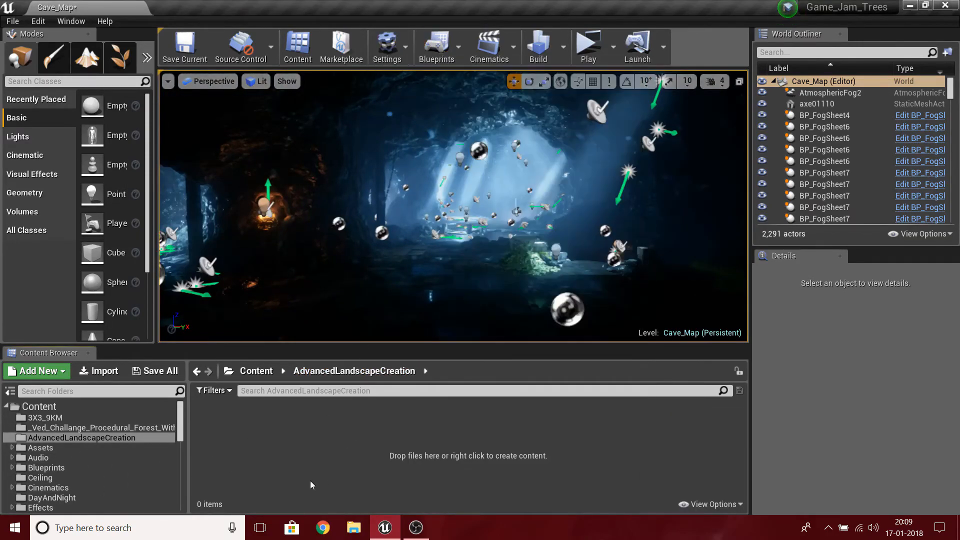
Create a new level asset named ALC_MainLevel in the AdvancedLandscapeCreation folder
{"action": "right_click", "coordinate": [310, 481]}
{"action": "mouse_move", "coordinate": [312, 334]}
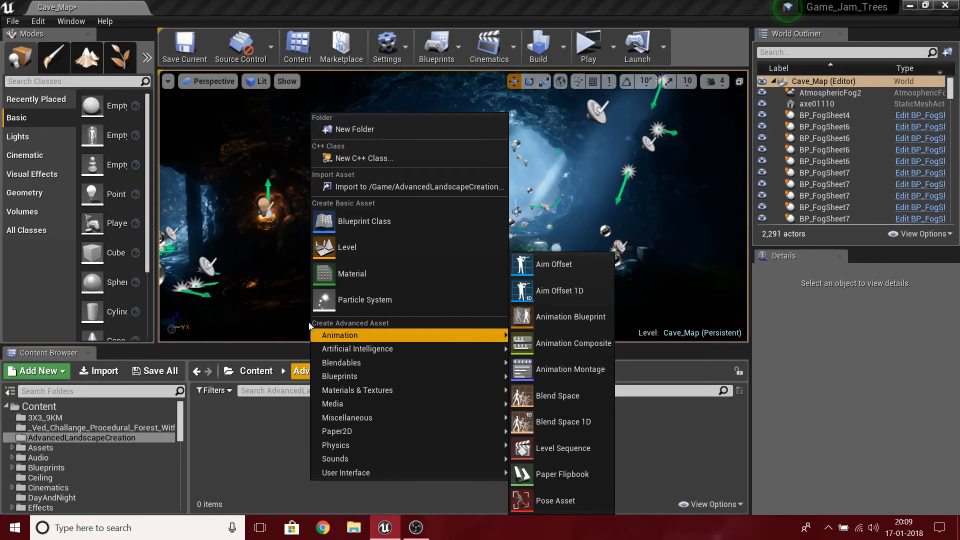
{"action": "left_click", "coordinate": [368, 244]}
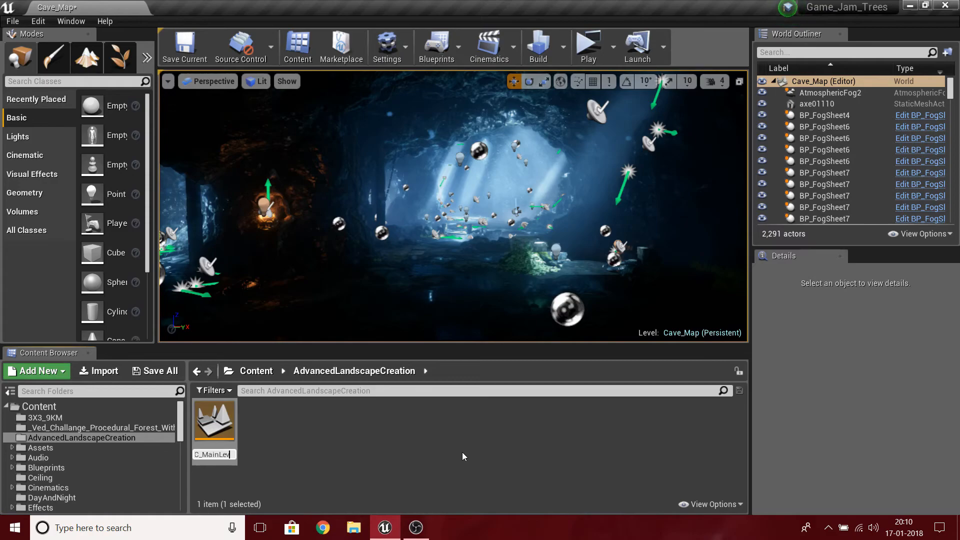
{"action": "type", "text": "l"}
{"action": "key", "text": "Return"}
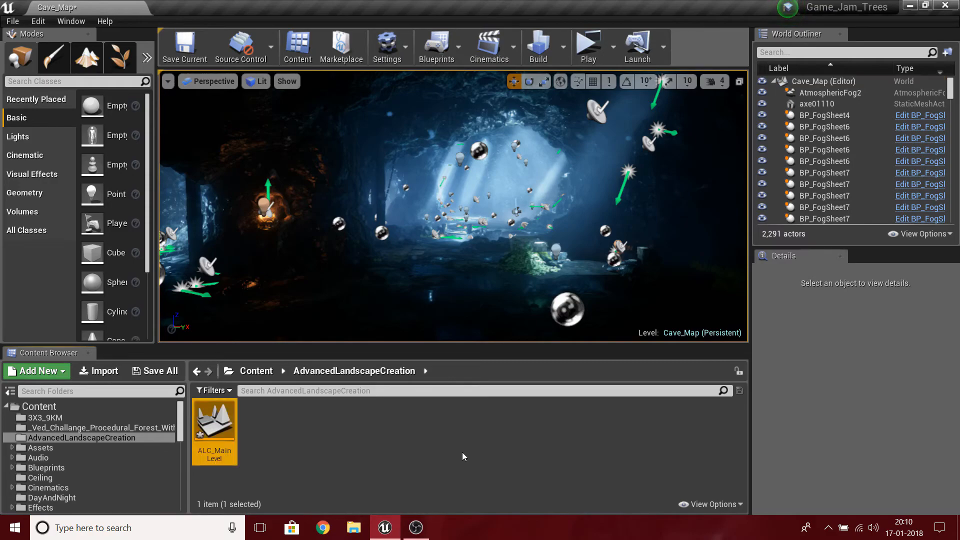
Open the ALC_MainLevel level without saving the pending changes
{"action": "key", "text": "Return"}
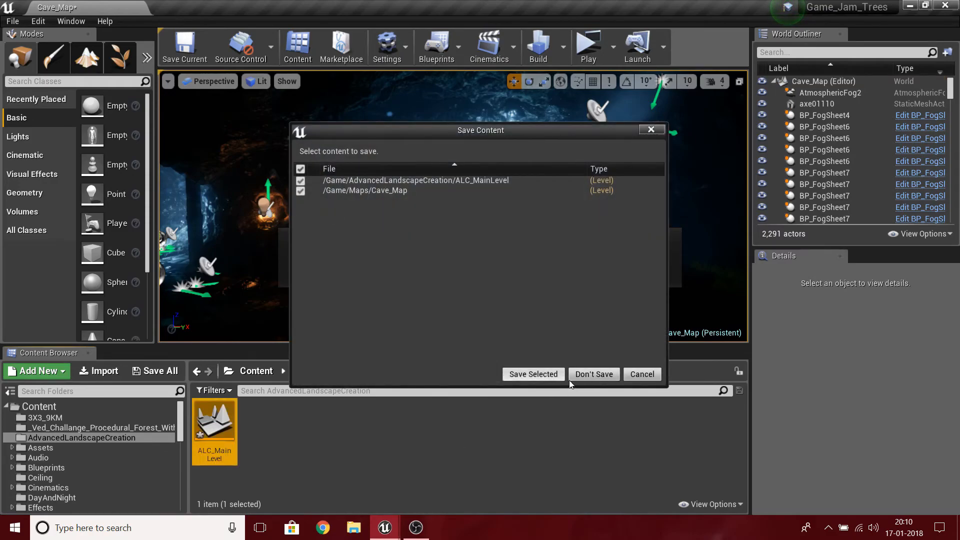
{"action": "left_click", "coordinate": [586, 375]}
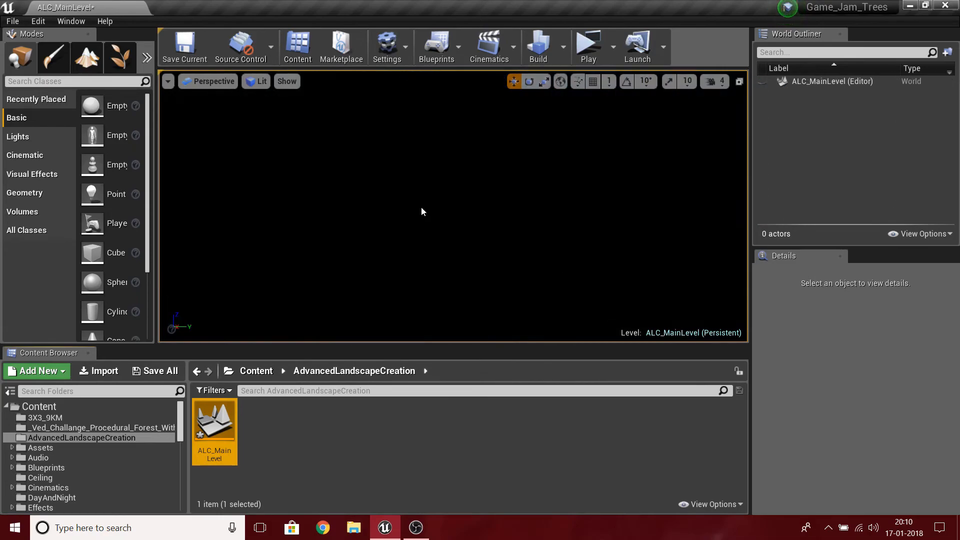
{"action": "left_click", "coordinate": [414, 221]}
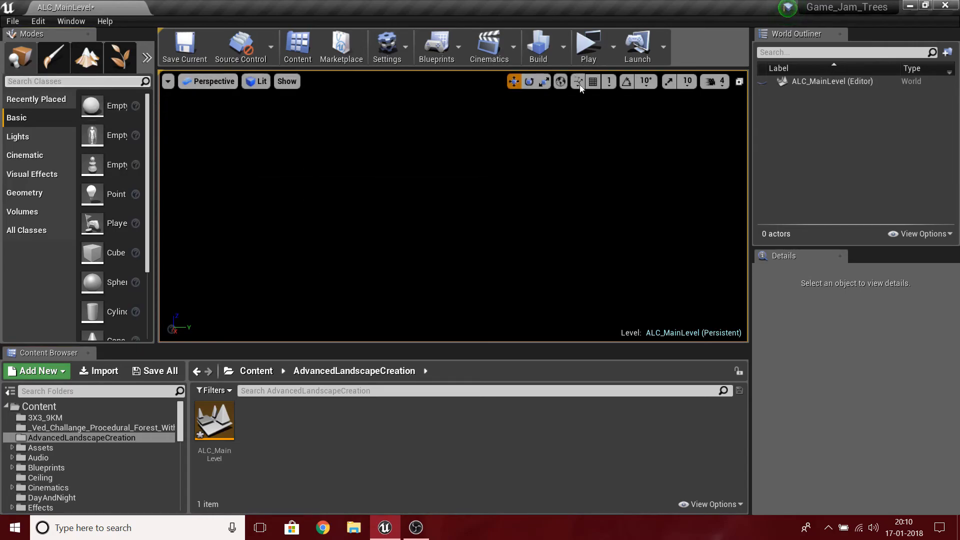
Find the Atmospheric Fog actor and place it in the empty level
{"action": "type", "text": "atmos"}
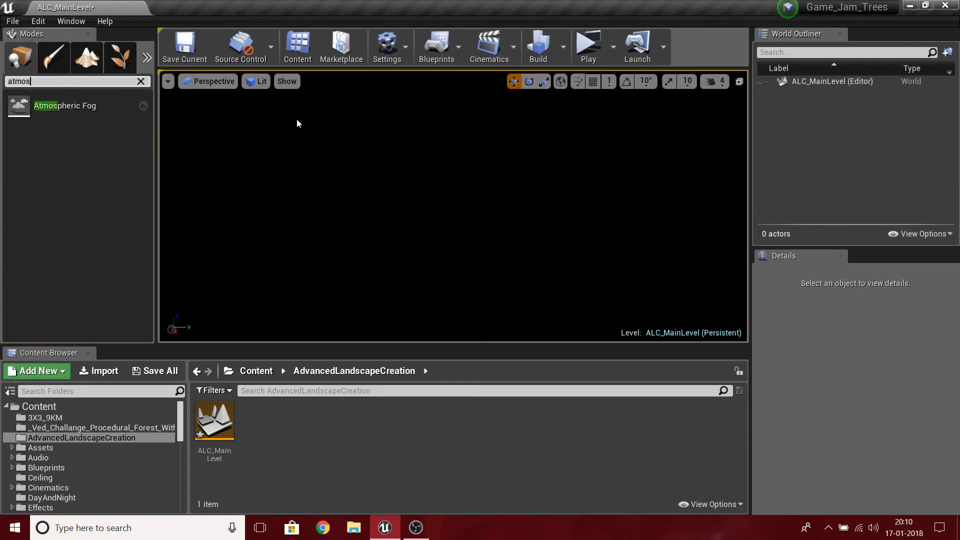
{"action": "left_click_drag", "start_coordinate": [61, 101], "coordinate": [510, 169]}
{"action": "right_click_drag", "start_coordinate": [510, 169], "coordinate": [730, 198]}
{"action": "mouse_move", "coordinate": [527, 237]}
{"action": "right_mouse_down"}
{"action": "mouse_move", "coordinate": [465, 217]}
{"action": "mouse_move", "coordinate": [533, 219]}
{"action": "right_mouse_up"}
{"action": "left_click", "coordinate": [856, 129]}
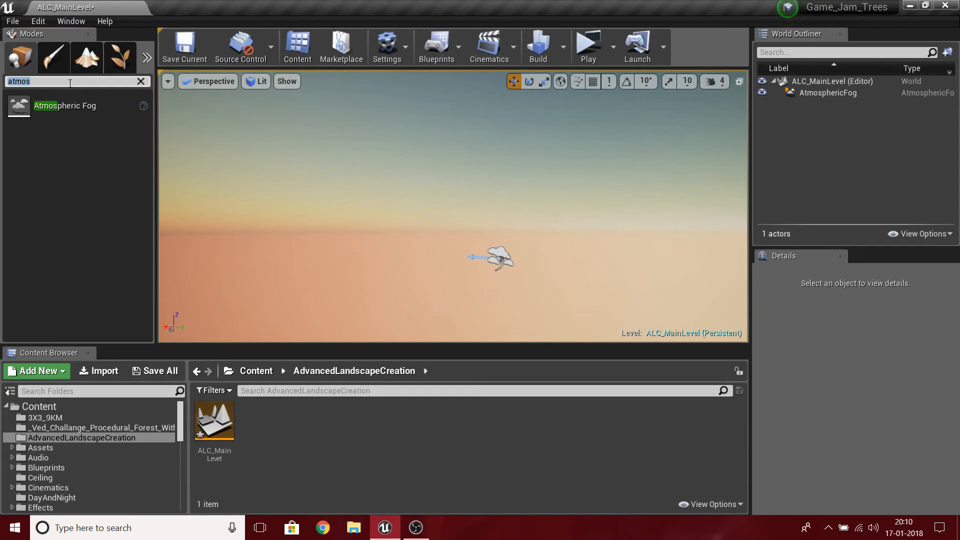
Find the Directional Light actor, place it above the atmospheric fog, and clear the class search
{"action": "type", "text": "dire"}
{"action": "left_click_drag", "start_coordinate": [64, 105], "coordinate": [497, 172]}
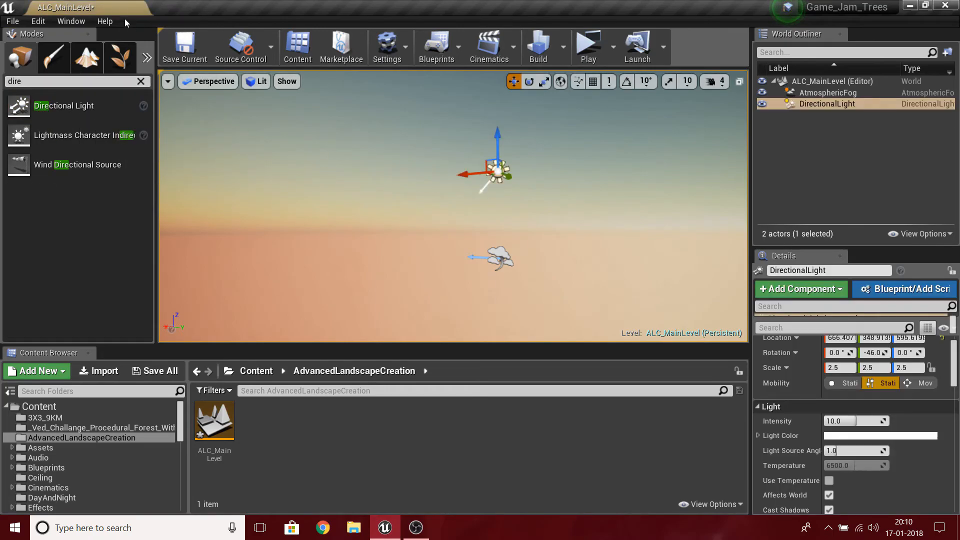
{"action": "left_click", "coordinate": [141, 84]}
{"action": "right_click_drag", "start_coordinate": [300, 170], "coordinate": [255, 224]}
{"action": "left_click", "coordinate": [438, 267]}
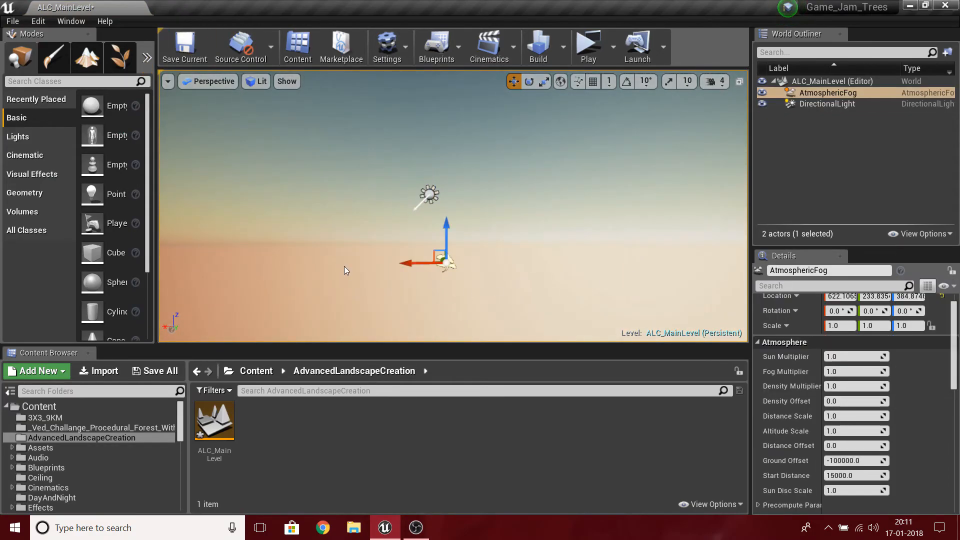
{"action": "right_click_drag", "start_coordinate": [737, 310], "coordinate": [677, 332]}
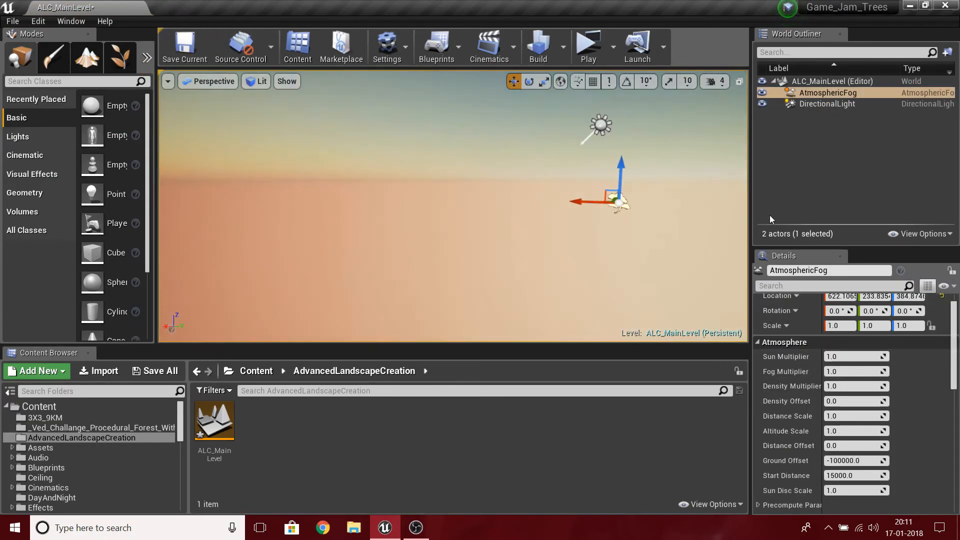
{"action": "key", "text": "f"}
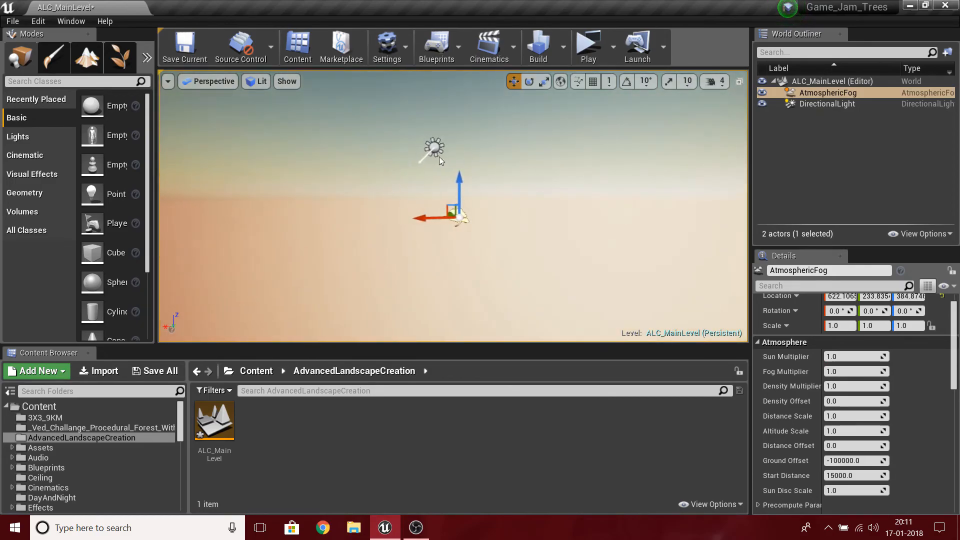
Enable the directional light's Atmosphere / Fog option in its advanced light settings
{"action": "left_click", "coordinate": [434, 147]}
{"action": "right_click_drag", "start_coordinate": [358, 275], "coordinate": [650, 280]}
{"action": "right_click_drag", "start_coordinate": [446, 235], "coordinate": [190, 235]}
{"action": "right_click_drag", "start_coordinate": [445, 168], "coordinate": [365, 169]}
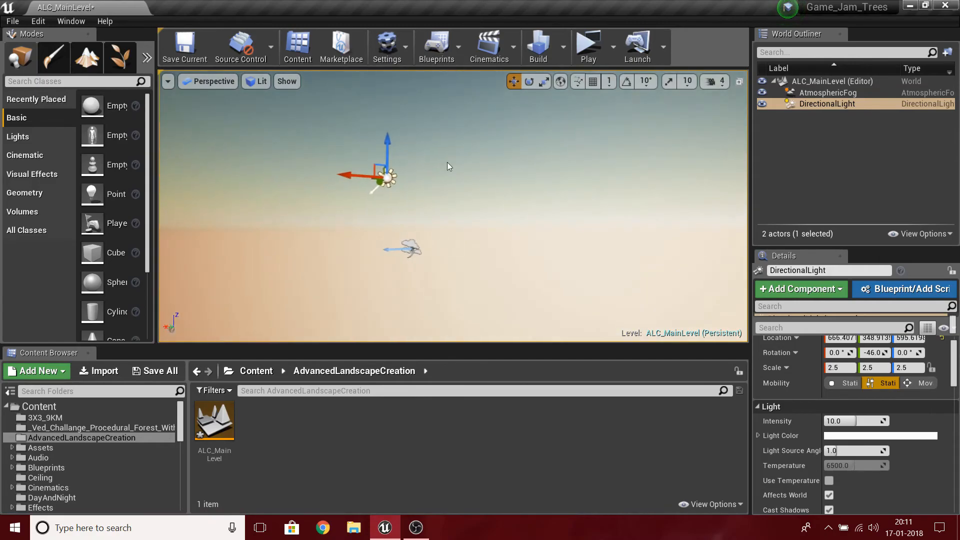
{"action": "scroll", "coordinate": [898, 424], "scroll_direction": "down", "scroll_amount": 5}
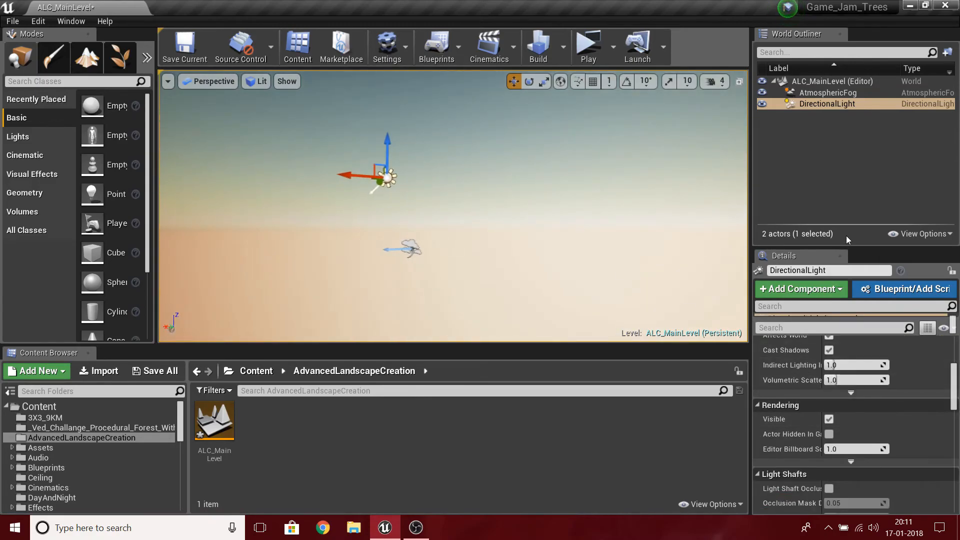
{"action": "left_click_drag", "start_coordinate": [866, 248], "coordinate": [864, 142]}
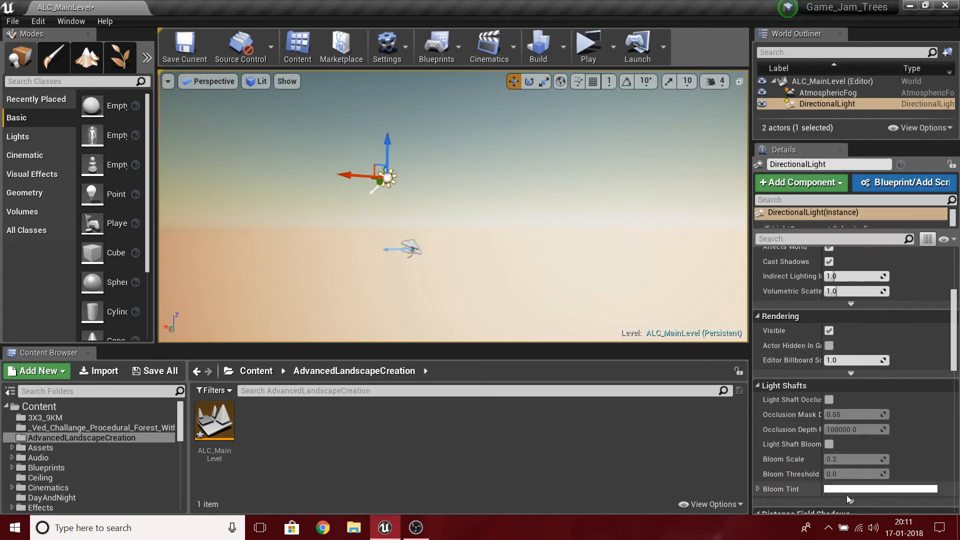
{"action": "scroll", "coordinate": [886, 379], "scroll_direction": "up", "scroll_amount": 2}
{"action": "scroll", "coordinate": [859, 359], "scroll_direction": "up", "scroll_amount": 3}
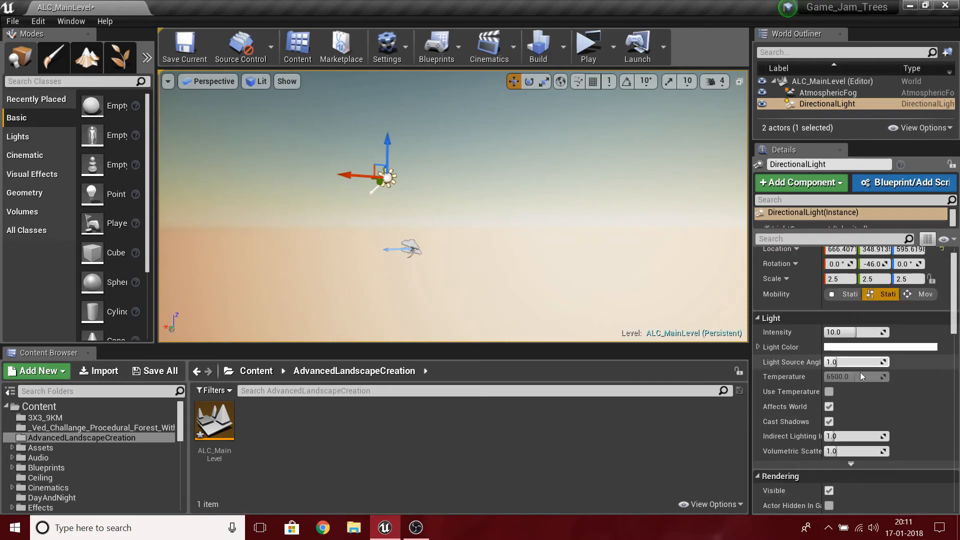
{"action": "scroll", "coordinate": [860, 396], "scroll_direction": "down", "scroll_amount": 2}
{"action": "left_click", "coordinate": [851, 403]}
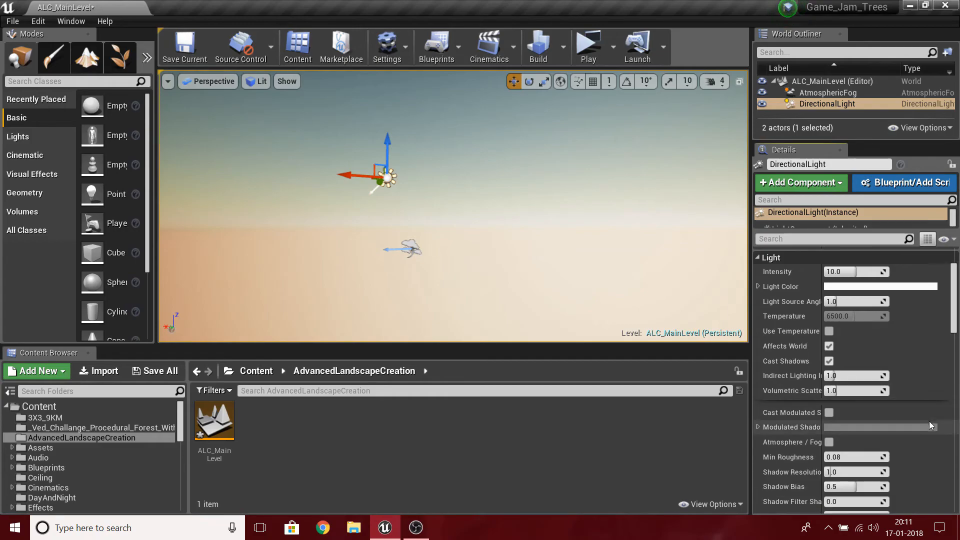
{"action": "scroll", "coordinate": [852, 420], "scroll_direction": "down", "scroll_amount": 1}
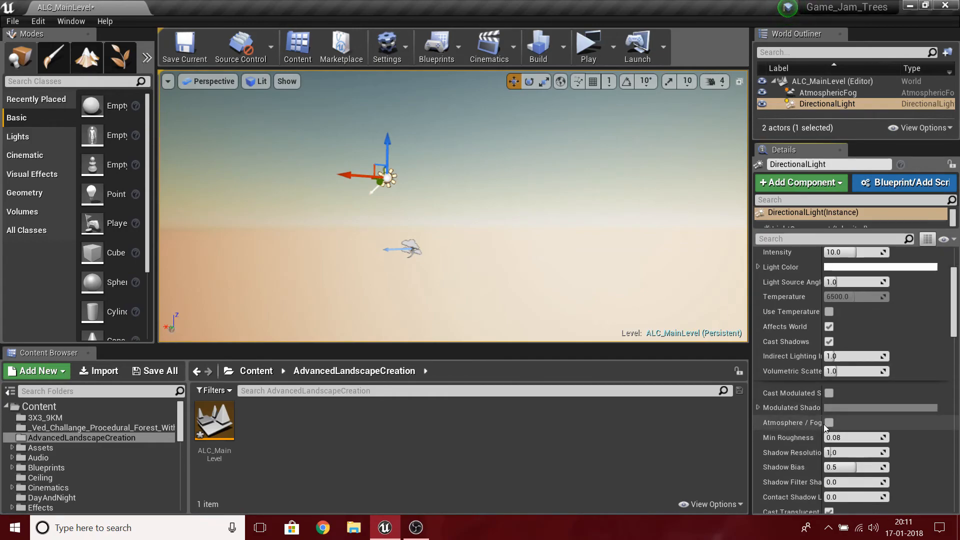
{"action": "left_click", "coordinate": [828, 423]}
{"action": "mouse_move", "coordinate": [536, 283]}
{"action": "right_mouse_down"}
{"action": "mouse_move", "coordinate": [539, 220]}
{"action": "mouse_move", "coordinate": [540, 280]}
{"action": "right_mouse_up"}
Set the directional light's mobility to Movable
{"action": "scroll", "coordinate": [850, 290], "scroll_direction": "up", "scroll_amount": 3}
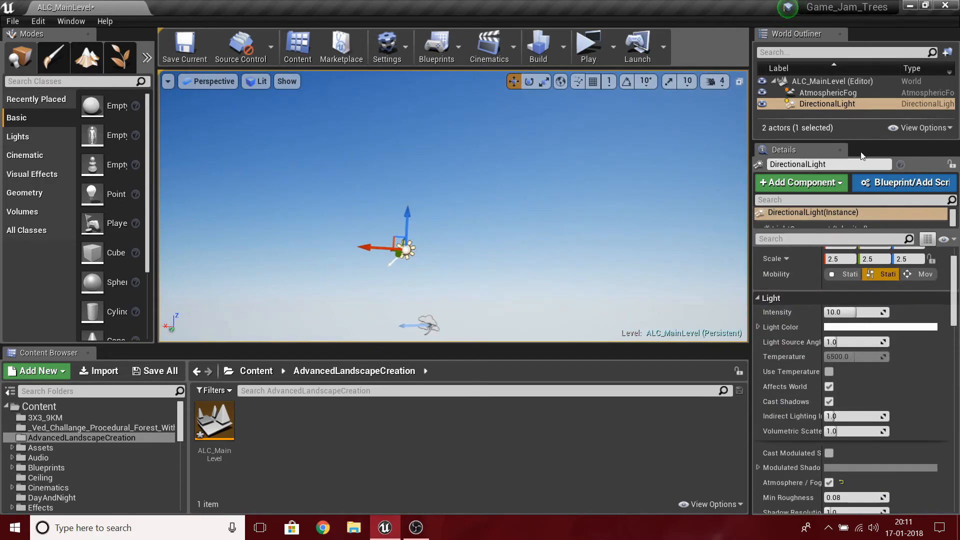
{"action": "left_click_drag", "start_coordinate": [867, 141], "coordinate": [868, 225]}
{"action": "scroll", "coordinate": [896, 376], "scroll_direction": "up", "scroll_amount": 2}
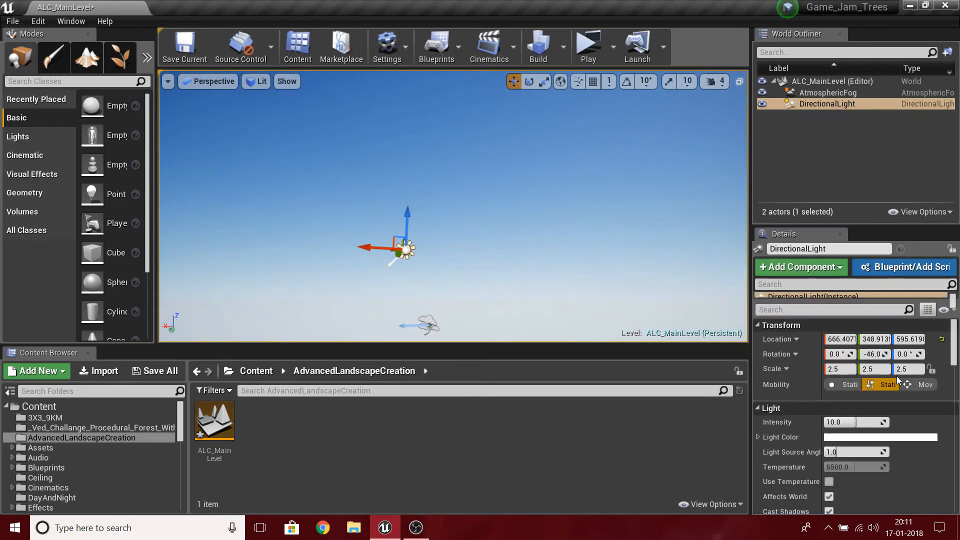
{"action": "left_click", "coordinate": [844, 105]}
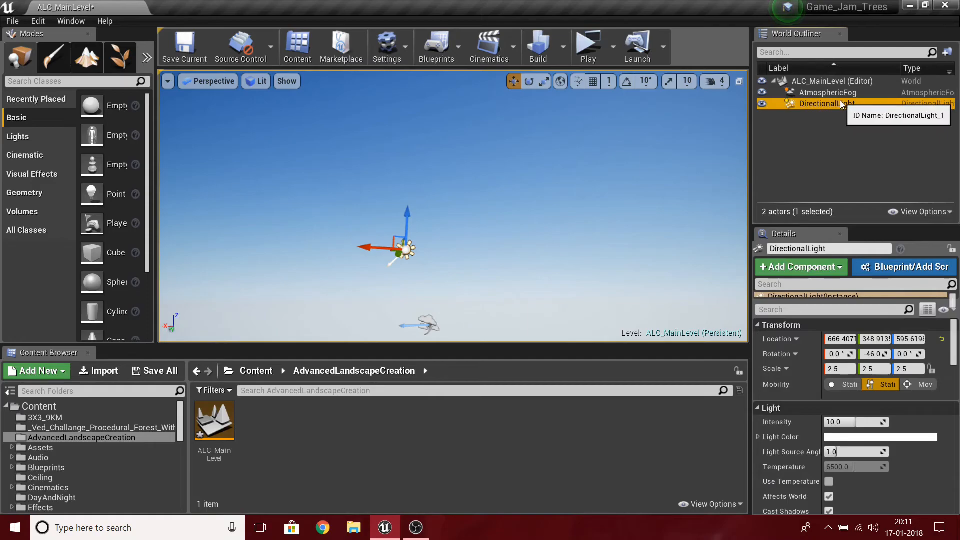
{"action": "left_click", "coordinate": [923, 384]}
{"action": "right_click_drag", "start_coordinate": [621, 224], "coordinate": [560, 277]}
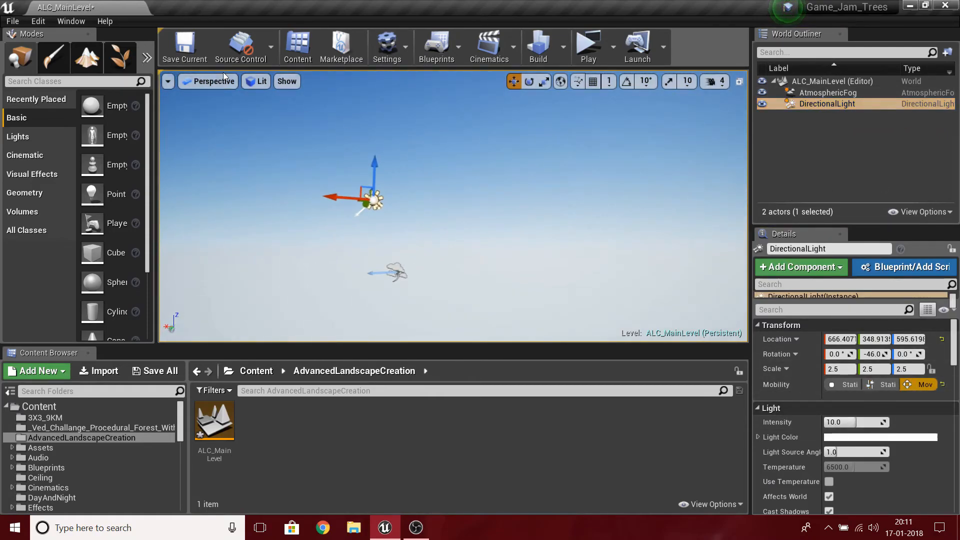
Add a Sky Light to the level and set its mobility to Movable
{"action": "left_click", "coordinate": [98, 81]}
{"action": "type", "text": "sky"}
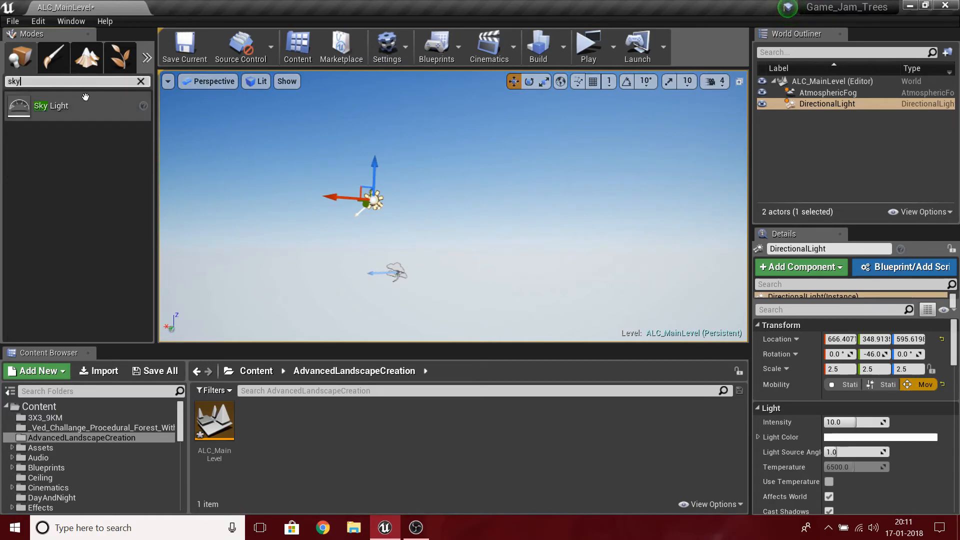
{"action": "left_click_drag", "start_coordinate": [273, 129], "coordinate": [564, 163]}
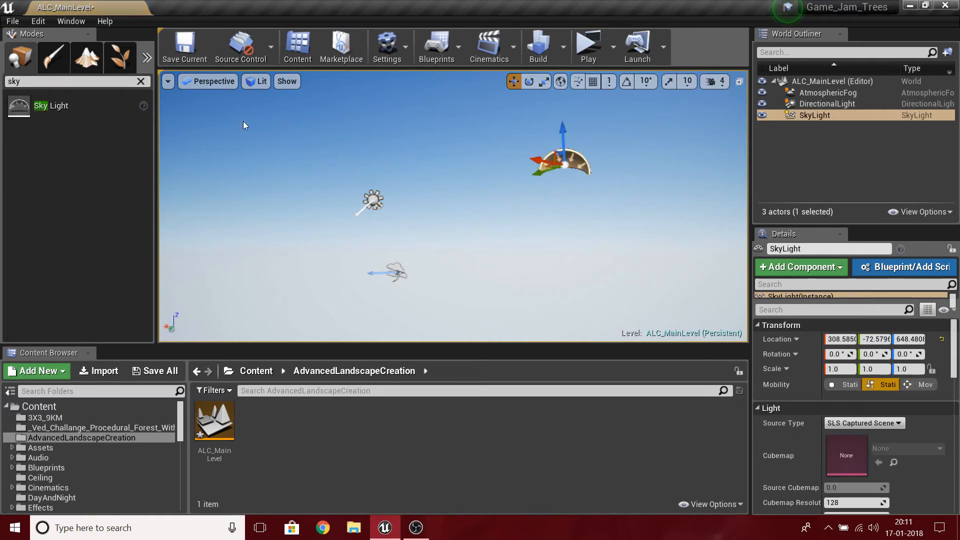
{"action": "left_click", "coordinate": [140, 81]}
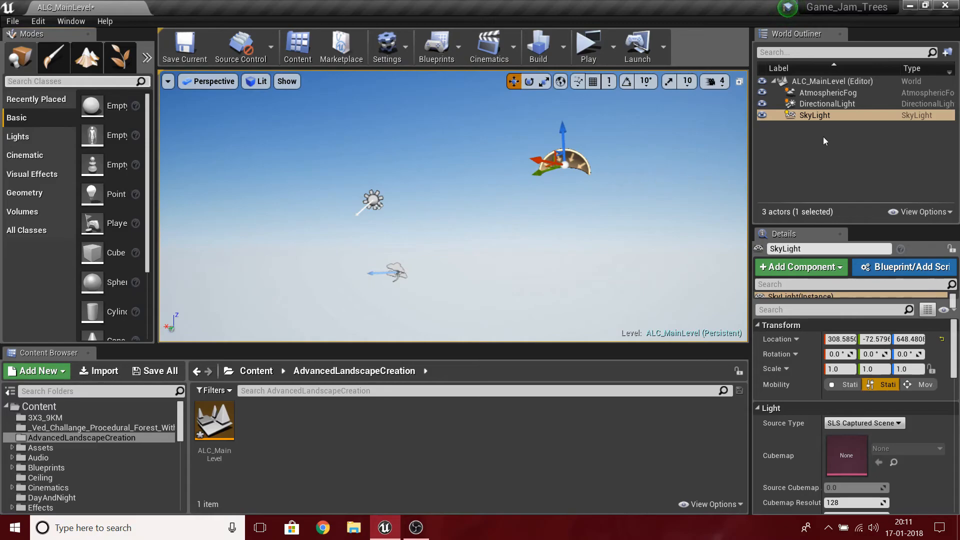
{"action": "left_click", "coordinate": [920, 384]}
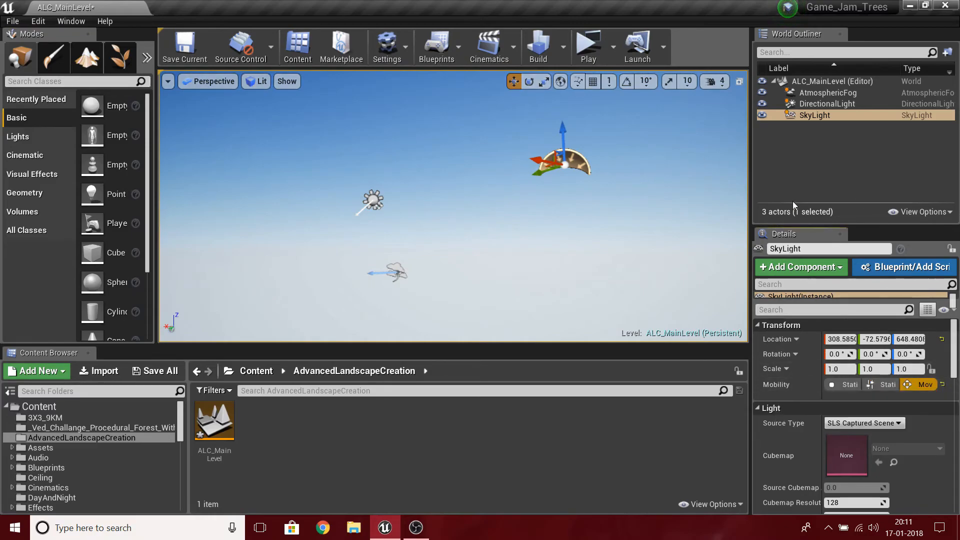
{"action": "left_click", "coordinate": [643, 113]}
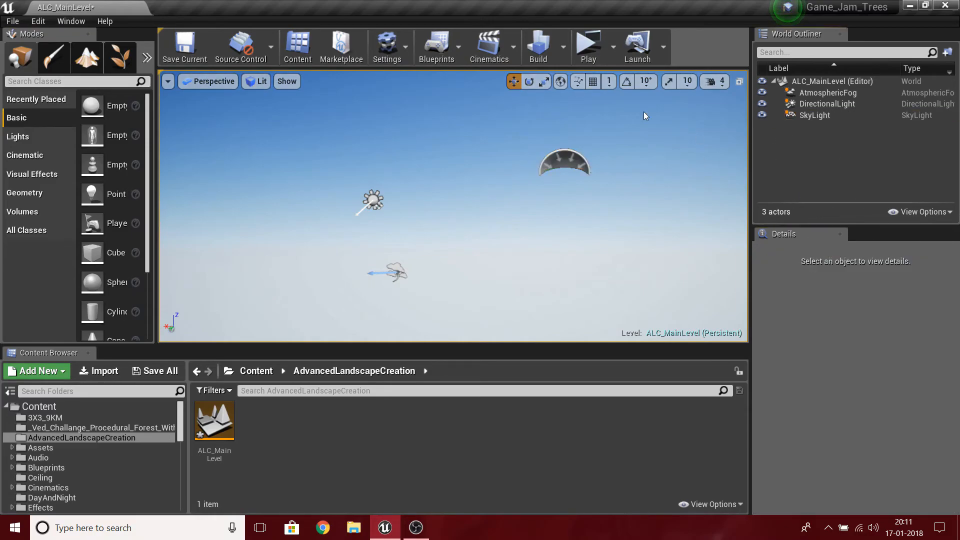
Rotate the directional light to try a different sun direction, and undo the rotation
{"action": "left_click", "coordinate": [373, 200]}
{"action": "right_click_drag", "start_coordinate": [373, 200], "coordinate": [440, 210]}
{"action": "key", "text": "e"}
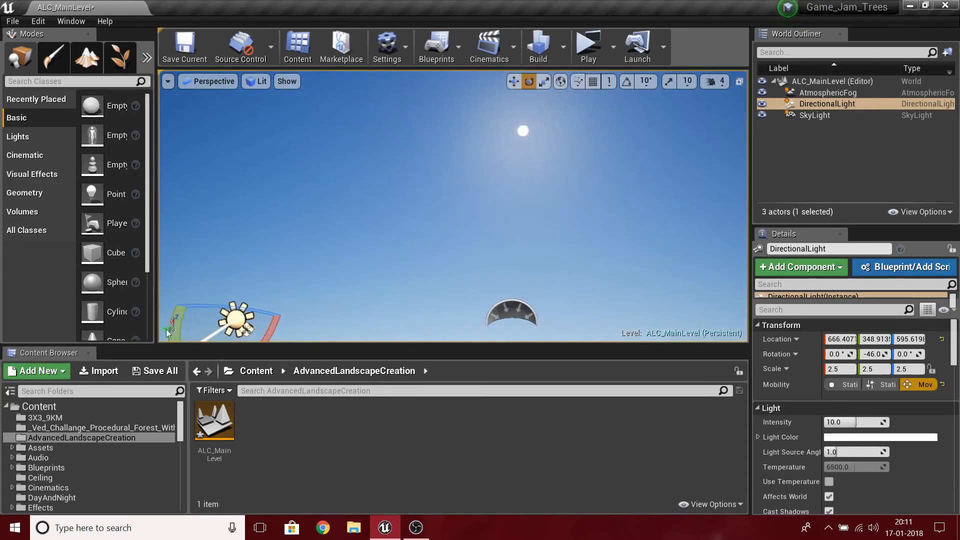
{"action": "left_click_drag", "start_coordinate": [183, 314], "coordinate": [378, 274]}
{"action": "right_click_drag", "start_coordinate": [378, 274], "coordinate": [410, 212]}
{"action": "key", "text": "ctrl+z"}
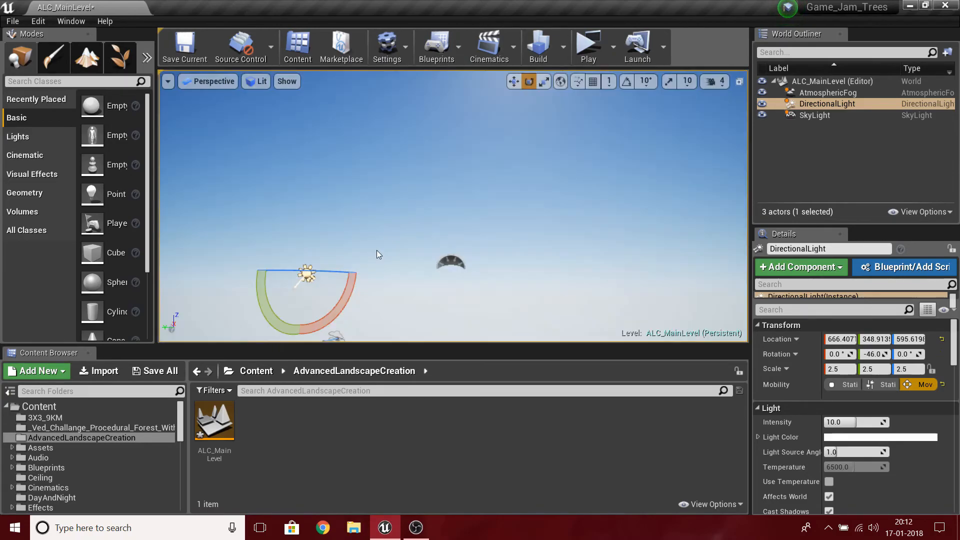
{"action": "right_click_drag", "start_coordinate": [284, 285], "coordinate": [487, 165]}
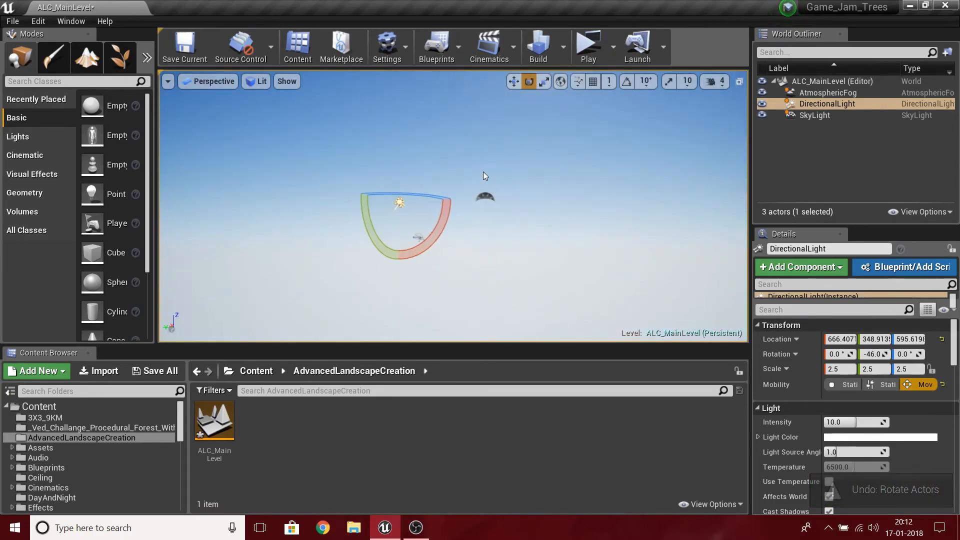
Switch back to the move gizmo and deselect the directional light
{"action": "key", "text": "w"}
{"action": "right_click_drag", "start_coordinate": [658, 182], "coordinate": [605, 183]}
{"action": "left_click", "coordinate": [859, 170]}
{"action": "right_click_drag", "start_coordinate": [451, 214], "coordinate": [408, 115]}
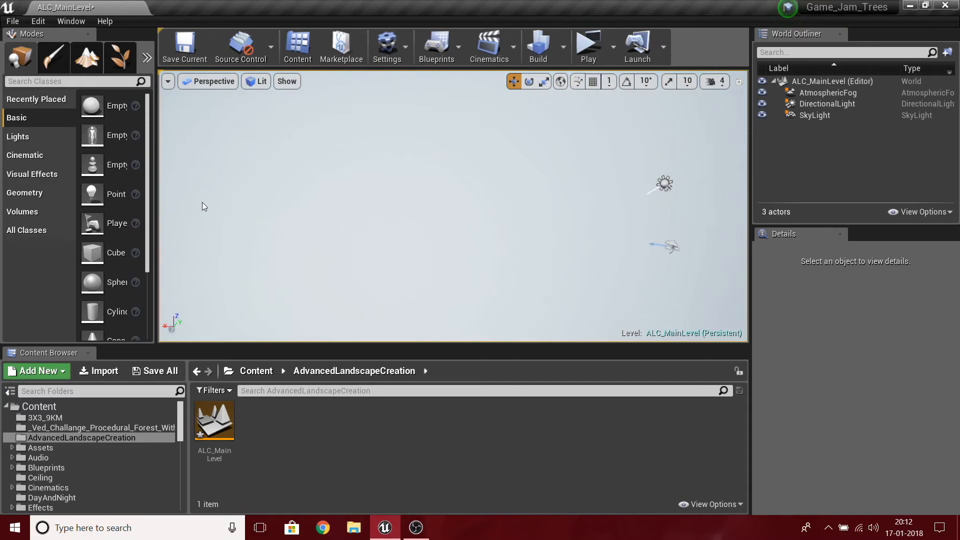
{"action": "right_click_drag", "start_coordinate": [430, 165], "coordinate": [462, 157]}
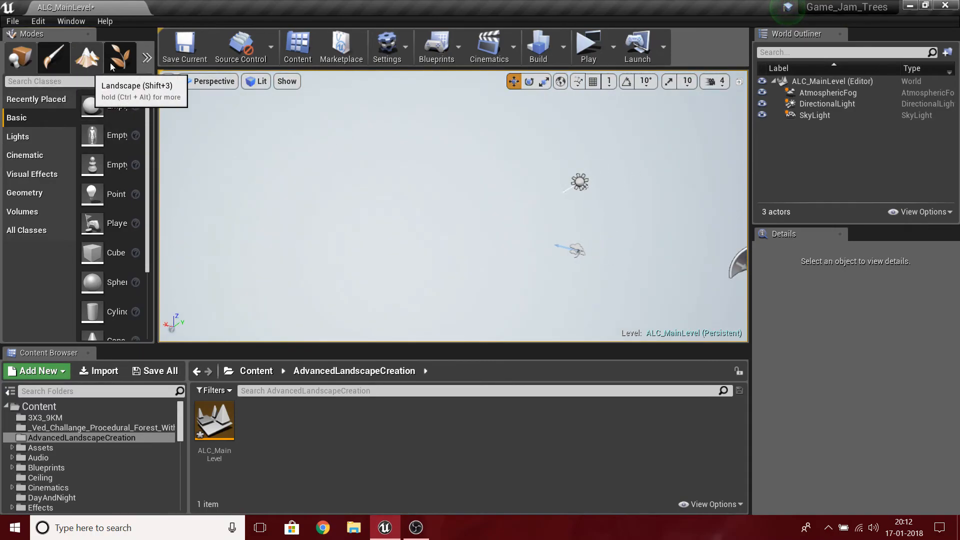
Enter Landscape mode and widen the new-landscape settings area so that its fields are readable
{"action": "left_click", "coordinate": [75, 66]}
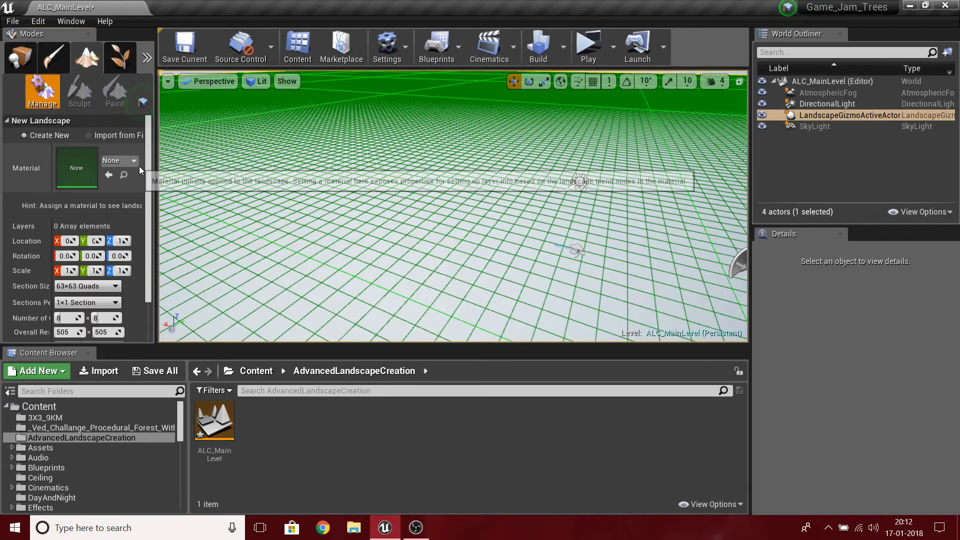
{"action": "left_click_drag", "start_coordinate": [157, 171], "coordinate": [224, 173]}
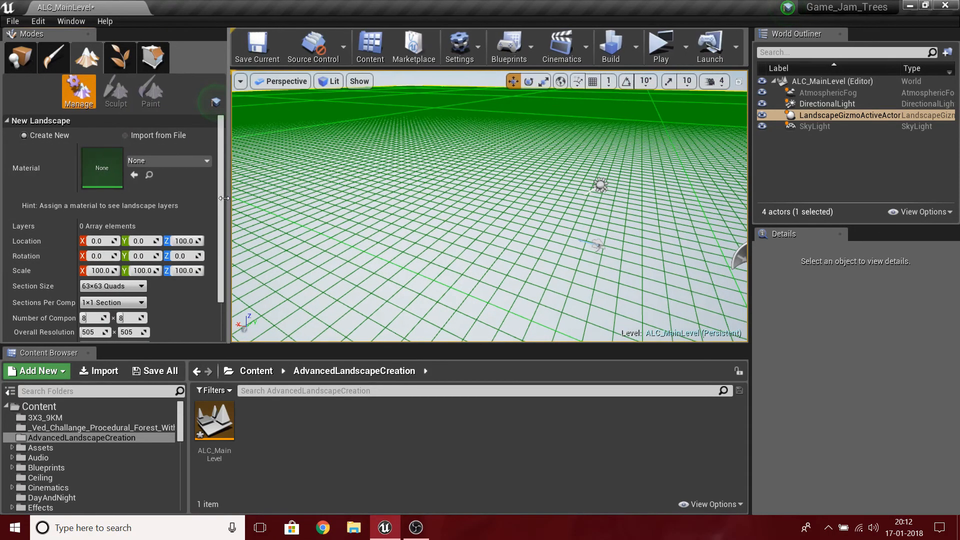
{"action": "scroll", "coordinate": [189, 173], "scroll_direction": "down", "scroll_amount": 1}
{"action": "key", "text": "s"}
{"action": "right_click_drag", "start_coordinate": [298, 244], "coordinate": [384, 210]}
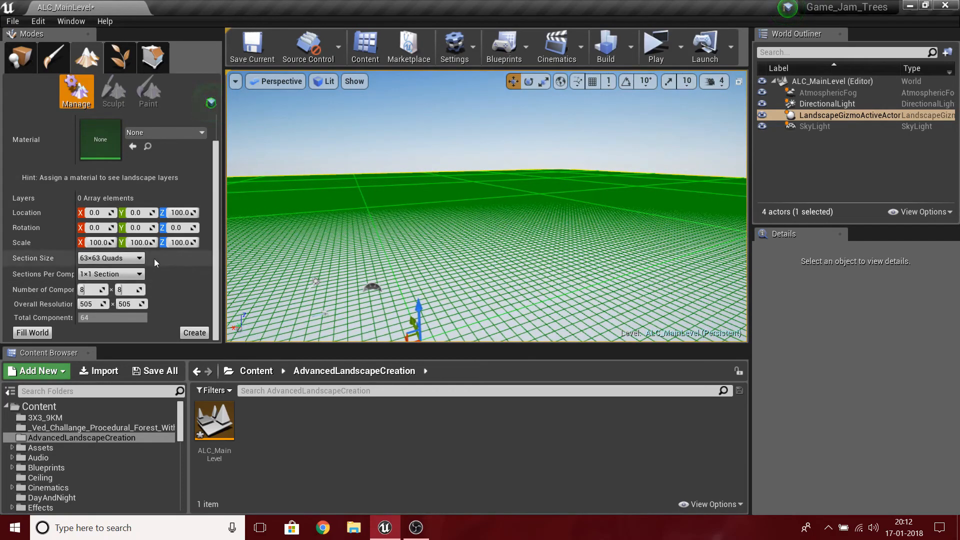
Choose a section size of 63×63 Quads for the new landscape and inspect the preview grid
{"action": "left_click", "coordinate": [129, 257]}
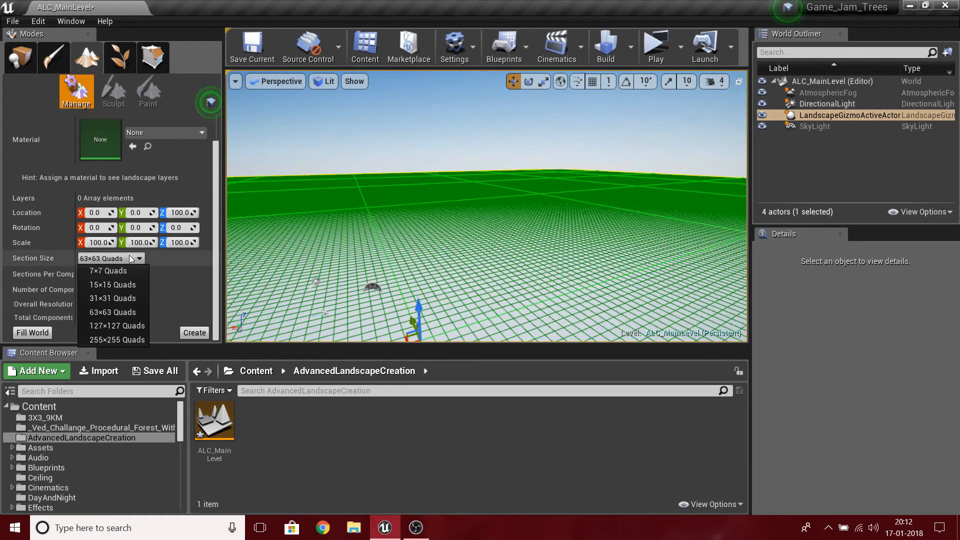
{"action": "left_click", "coordinate": [124, 311]}
{"action": "right_click_drag", "start_coordinate": [397, 277], "coordinate": [330, 276]}
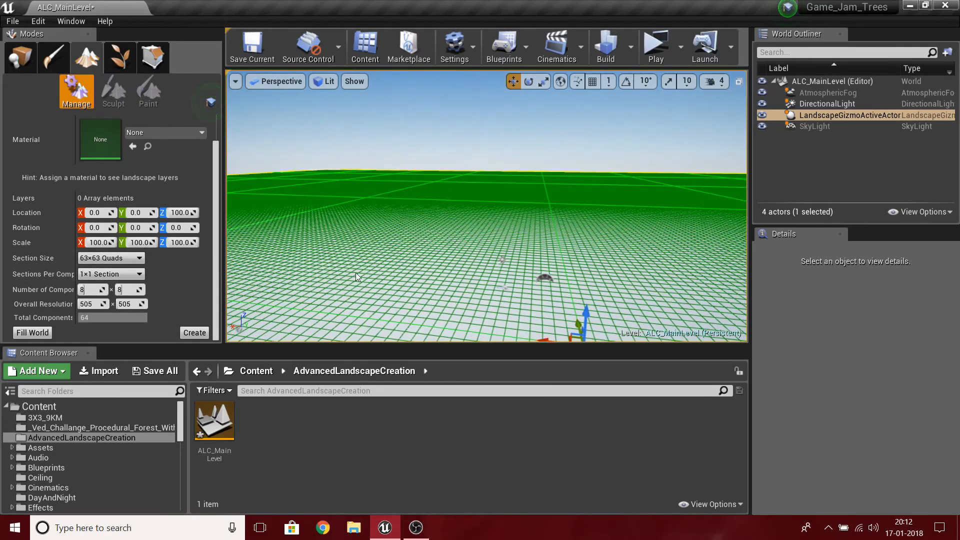
{"action": "right_click_drag", "start_coordinate": [618, 277], "coordinate": [619, 240]}
{"action": "right_click_drag", "start_coordinate": [486, 206], "coordinate": [699, 208]}
Try 2×2 Sections per component for the new landscape, and reset the option to 1×1 Section
{"action": "left_click", "coordinate": [132, 274]}
{"action": "left_click", "coordinate": [116, 302]}
{"action": "left_click", "coordinate": [128, 275]}
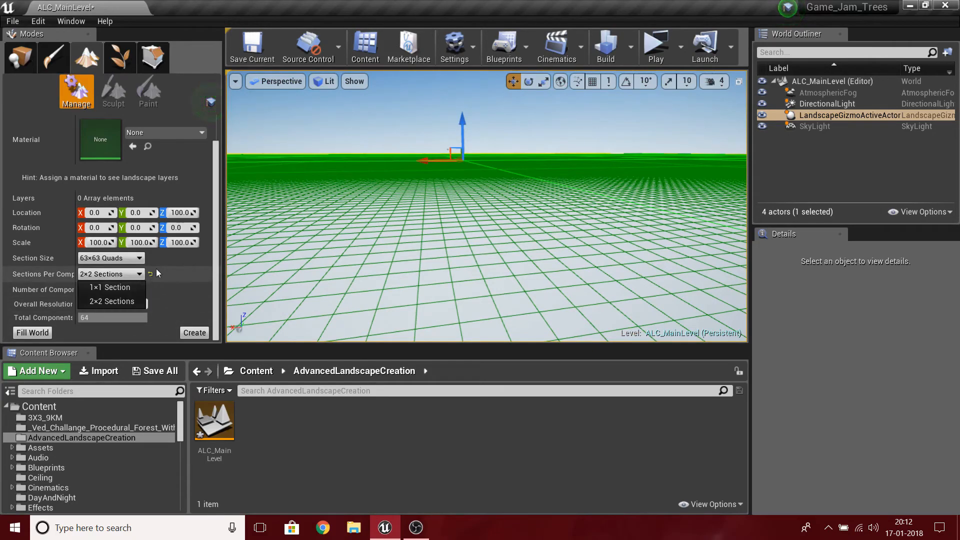
{"action": "left_click", "coordinate": [112, 301]}
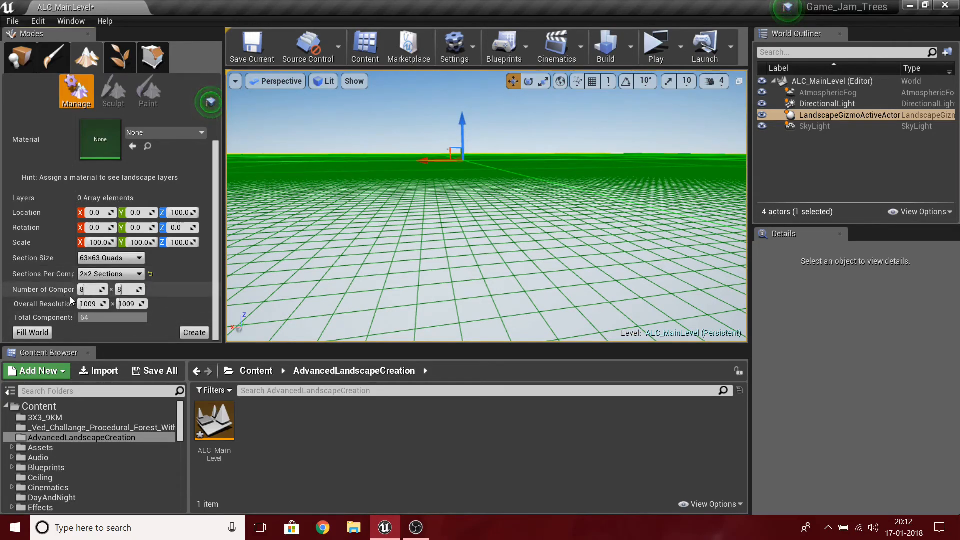
{"action": "left_click", "coordinate": [150, 274]}
Set the new landscape's number of components to 32 × 32
{"action": "right_click_drag", "start_coordinate": [520, 194], "coordinate": [448, 219]}
{"action": "left_click_drag", "start_coordinate": [97, 293], "coordinate": [150, 289]}
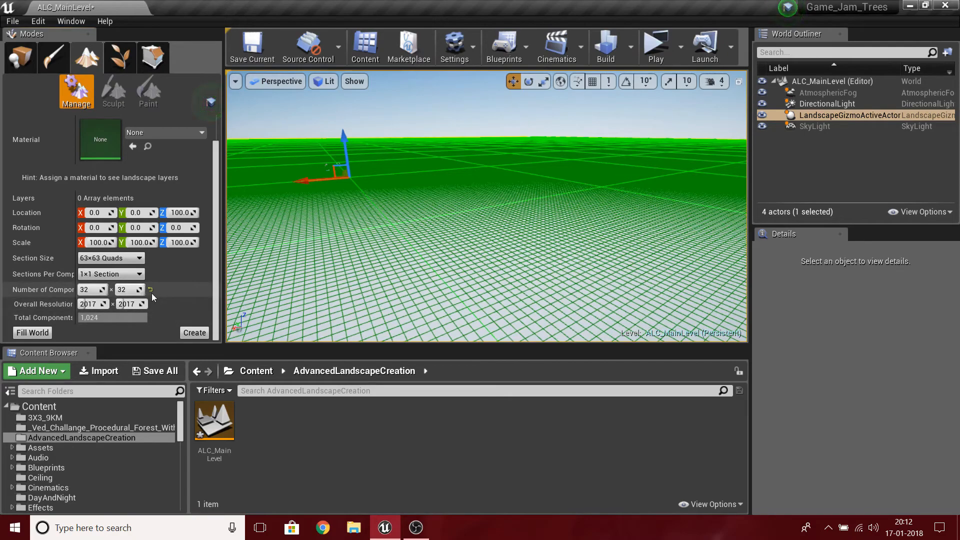
{"action": "mouse_move", "coordinate": [565, 321]}
{"action": "right_mouse_down"}
{"action": "mouse_move", "coordinate": [543, 302]}
{"action": "mouse_move", "coordinate": [544, 315]}
{"action": "mouse_move", "coordinate": [567, 317]}
{"action": "right_mouse_up"}
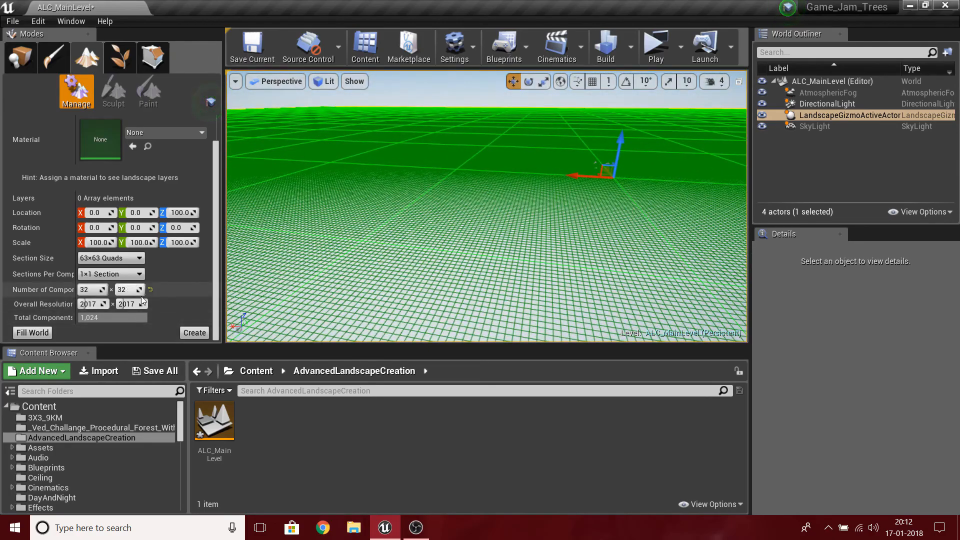
Set the section size to 127×127 Quads and enter 1017 as the first overall resolution value
{"action": "left_click", "coordinate": [110, 258]}
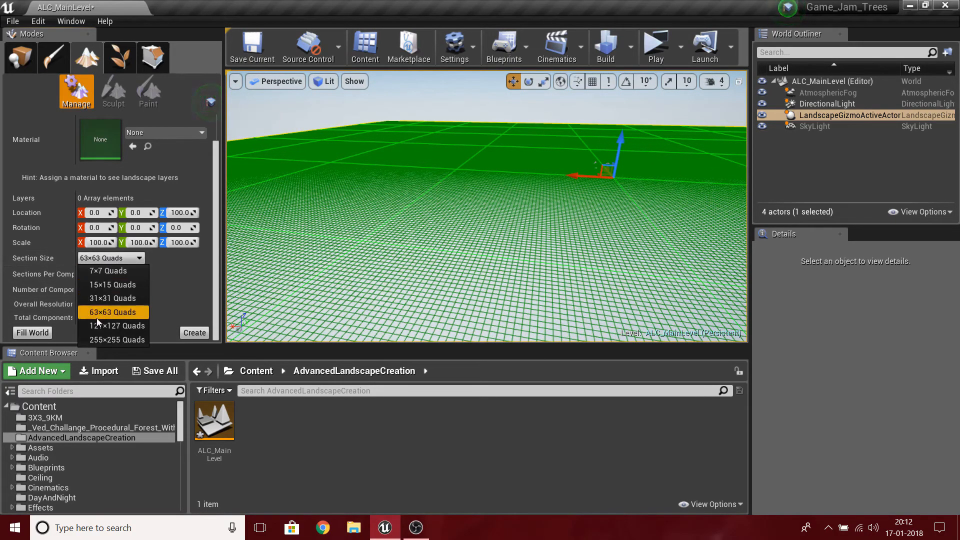
{"action": "left_click", "coordinate": [99, 331]}
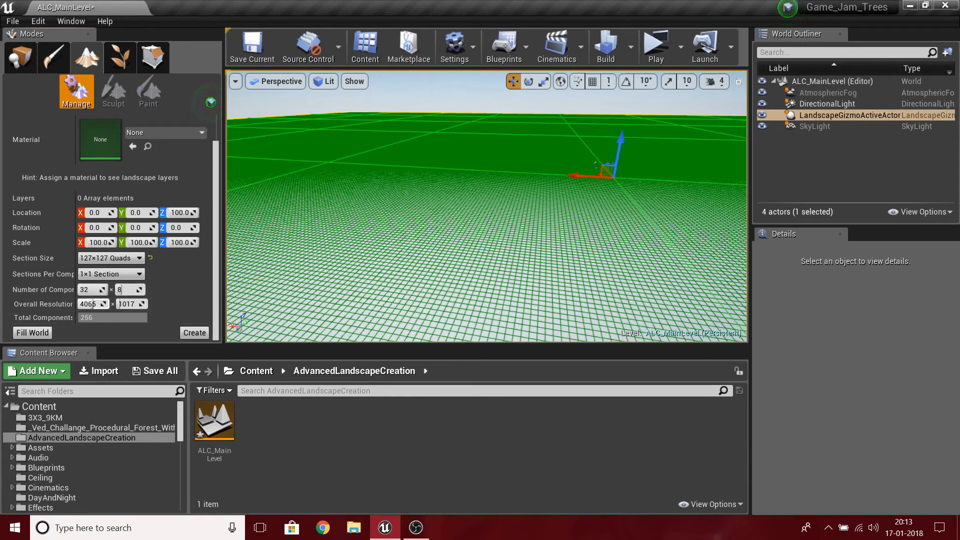
{"action": "mouse_move", "coordinate": [93, 290]}
{"action": "left_mouse_down"}
{"action": "mouse_move", "coordinate": [82, 303]}
{"action": "mouse_move", "coordinate": [96, 304]}
{"action": "left_mouse_up"}
{"action": "left_click", "coordinate": [86, 304]}
{"action": "type", "text": "1017"}
{"action": "key", "text": "Return"}
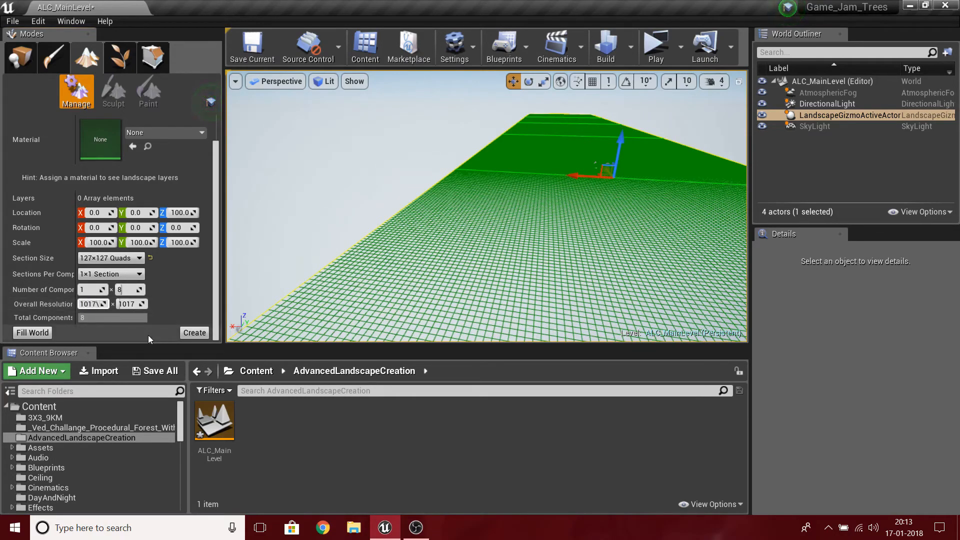
Set the sections per component to 2×2 Sections and the number of components to 16 × 16
{"action": "left_click", "coordinate": [111, 274]}
{"action": "left_click", "coordinate": [101, 302]}
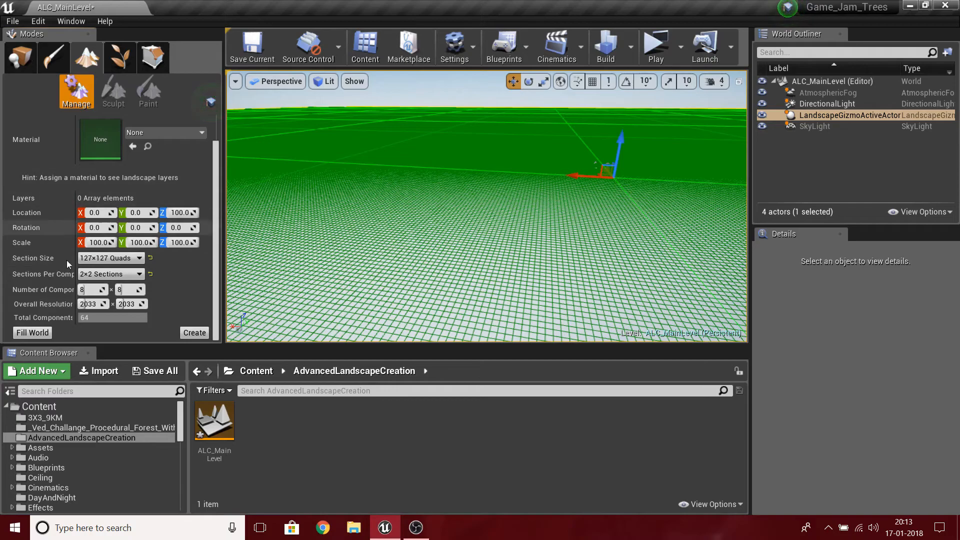
{"action": "left_click_drag", "start_coordinate": [93, 290], "coordinate": [115, 290]}
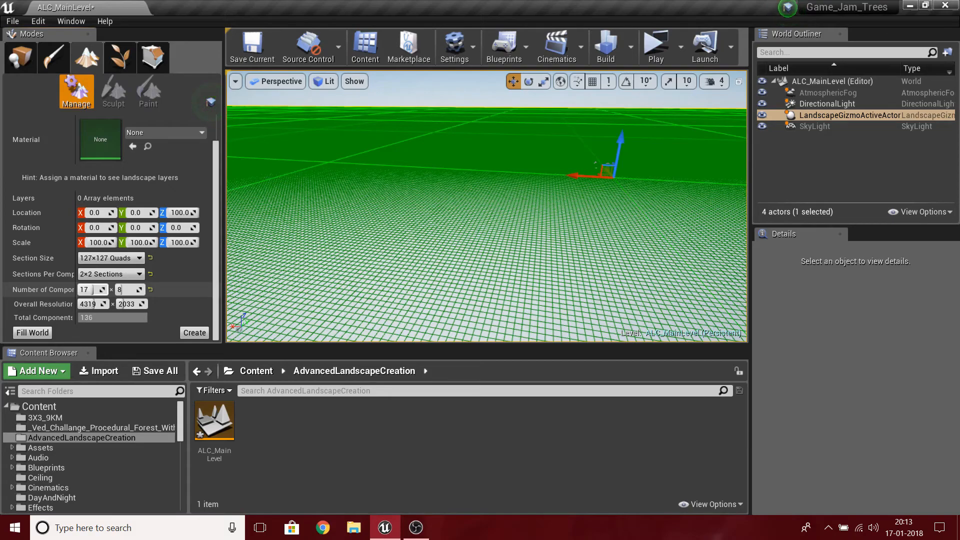
{"action": "left_click_drag", "start_coordinate": [115, 290], "coordinate": [120, 290]}
{"action": "type", "text": "6"}
{"action": "key", "text": "Tab"}
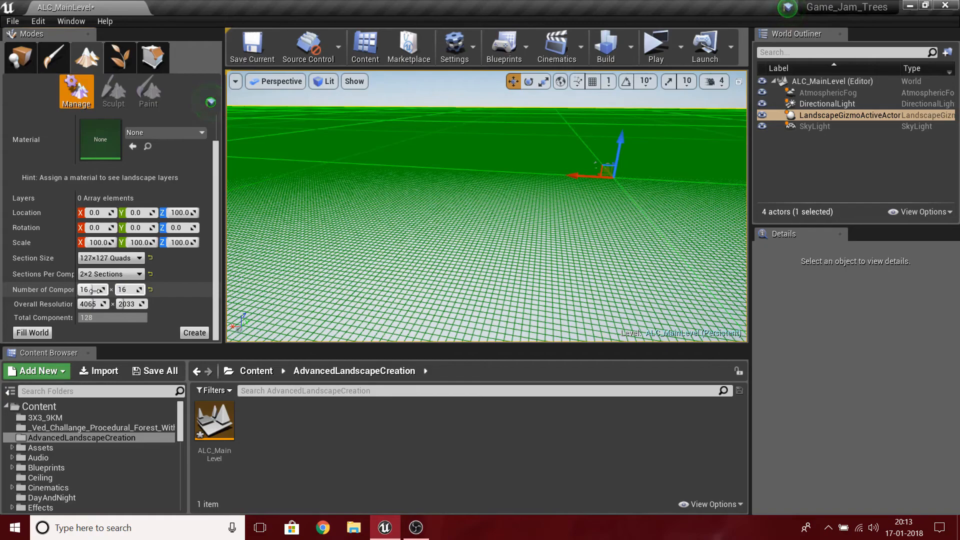
{"action": "type", "text": "16"}
{"action": "key", "text": "Return"}
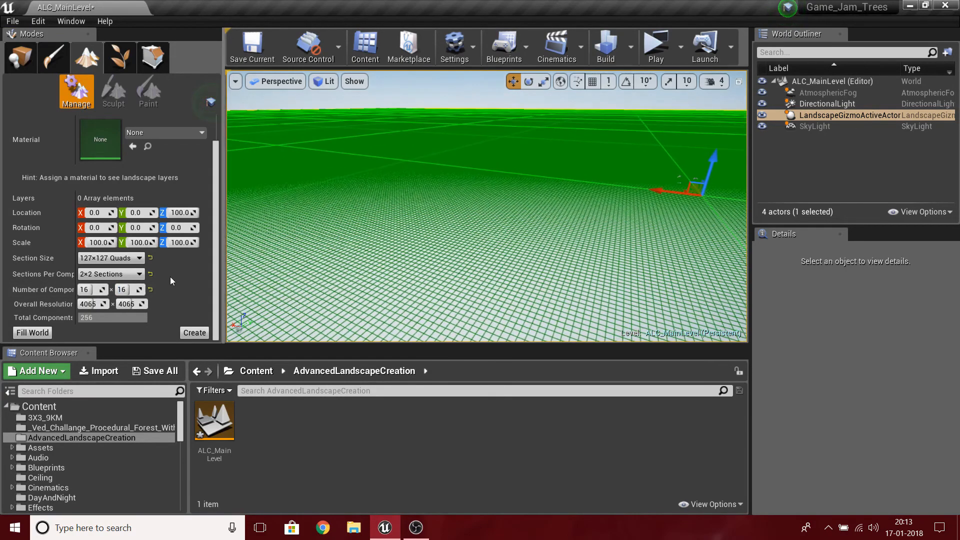
Try 32 × 32 components for the new landscape, and return the number of components to 16 × 16
{"action": "left_click_drag", "start_coordinate": [93, 290], "coordinate": [139, 290]}
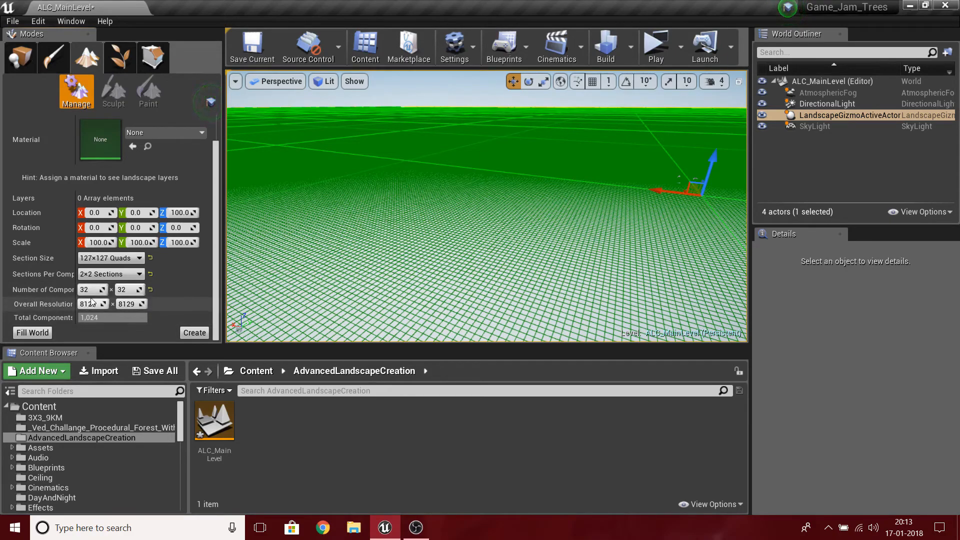
{"action": "left_click_drag", "start_coordinate": [87, 290], "coordinate": [83, 289]}
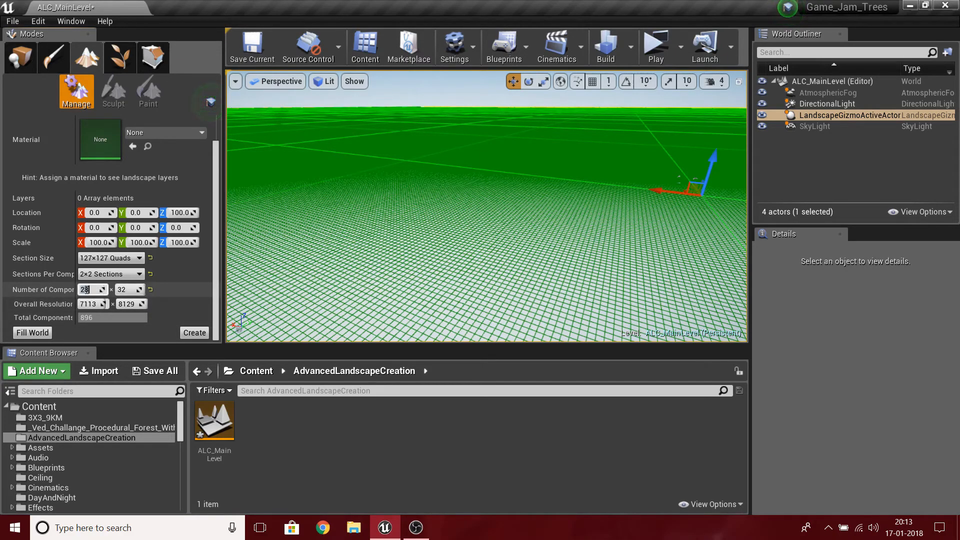
{"action": "type", "text": "16"}
{"action": "key", "text": "Tab"}
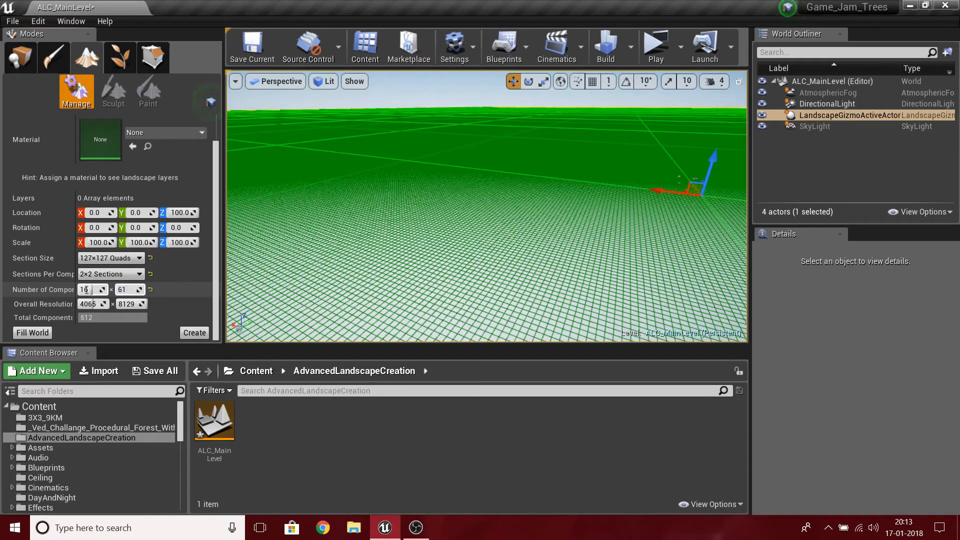
{"action": "key", "text": "Return"}
{"action": "right_click_drag", "start_coordinate": [460, 193], "coordinate": [400, 206]}
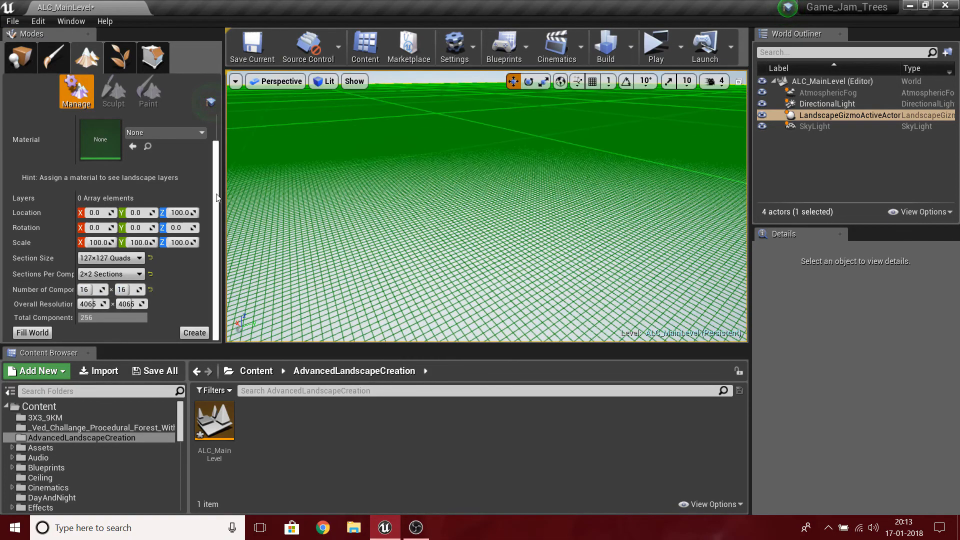
{"action": "right_click_drag", "start_coordinate": [410, 165], "coordinate": [541, 146]}
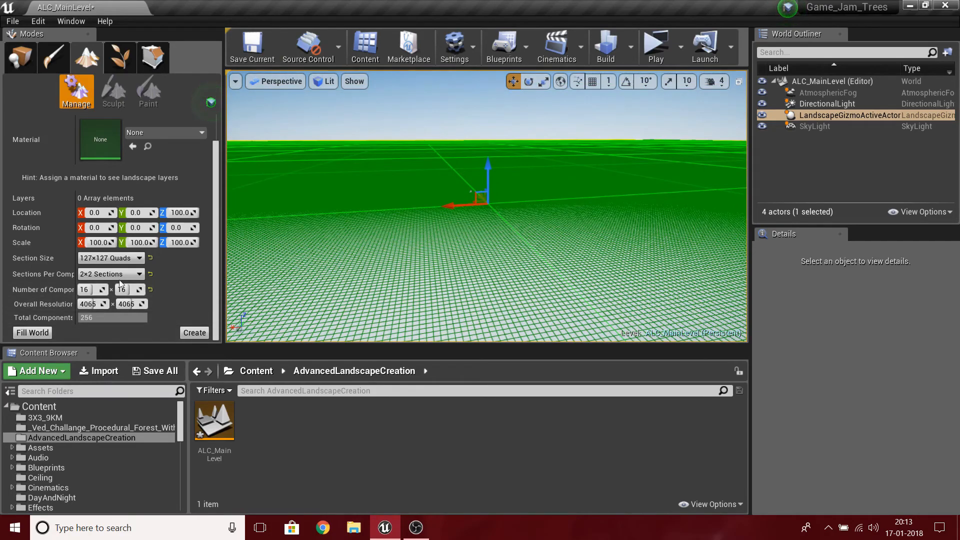
Set the new landscape's overall resolution to 1017 × 1017
{"action": "left_click", "coordinate": [91, 304]}
{"action": "type", "text": "10"}
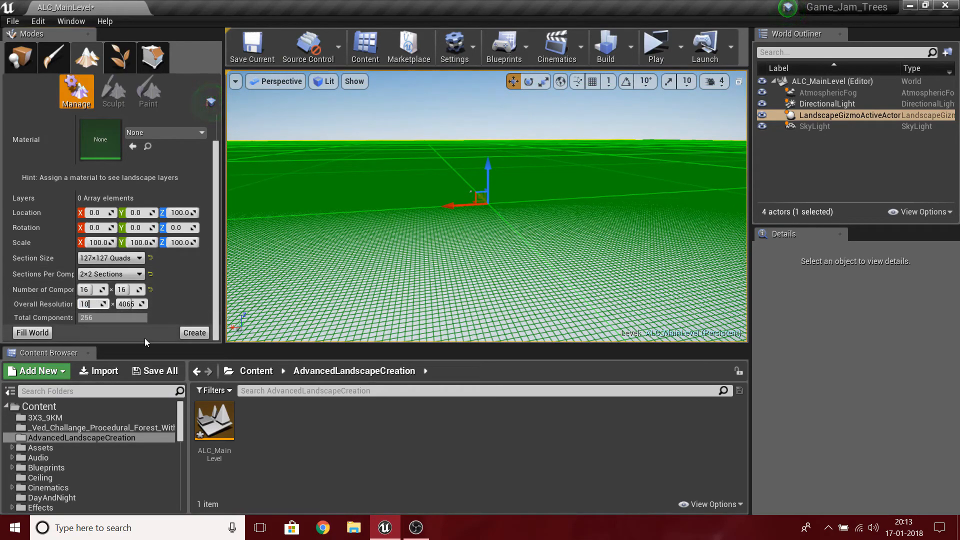
{"action": "type", "text": "717"}
{"action": "key", "text": "Tab"}
{"action": "type", "text": "1017"}
{"action": "key", "text": "Return"}
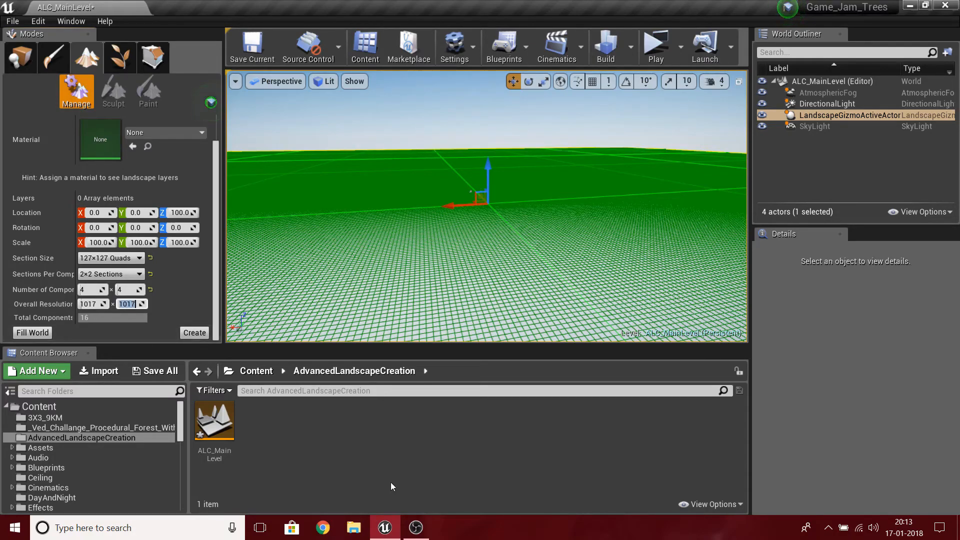
Reset the sections per component to 1×1 Section and set the overall resolution to 1017 × 1017
{"action": "right_click_drag", "start_coordinate": [492, 262], "coordinate": [517, 242]}
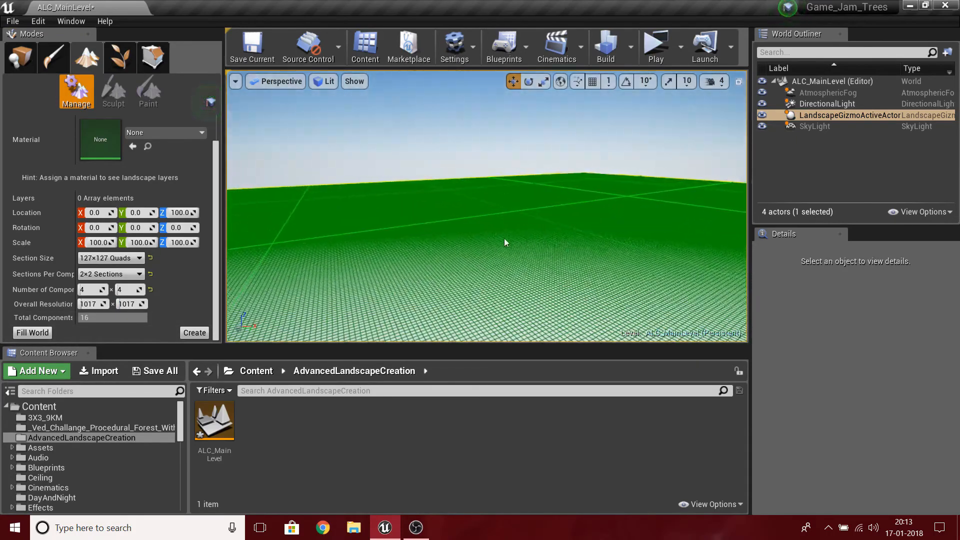
{"action": "left_click", "coordinate": [151, 275]}
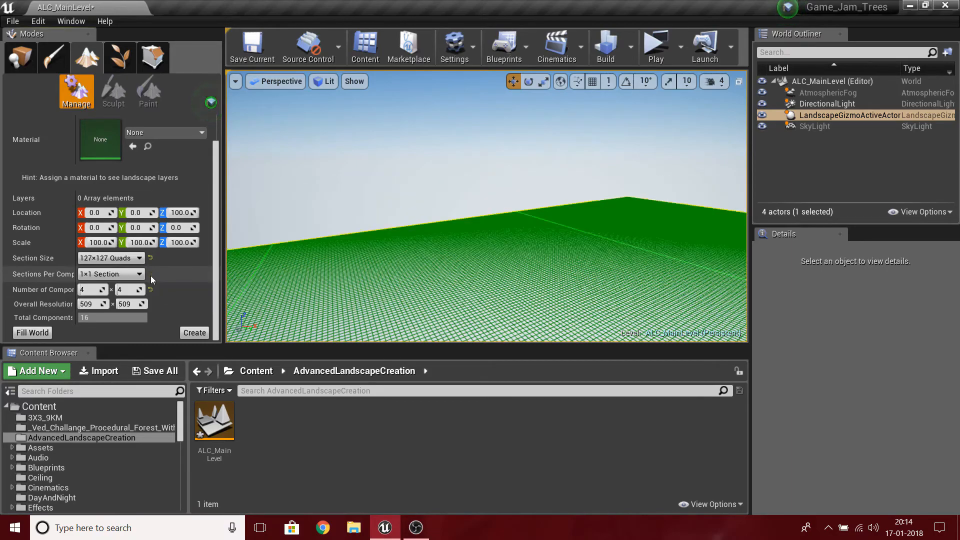
{"action": "left_click", "coordinate": [108, 306]}
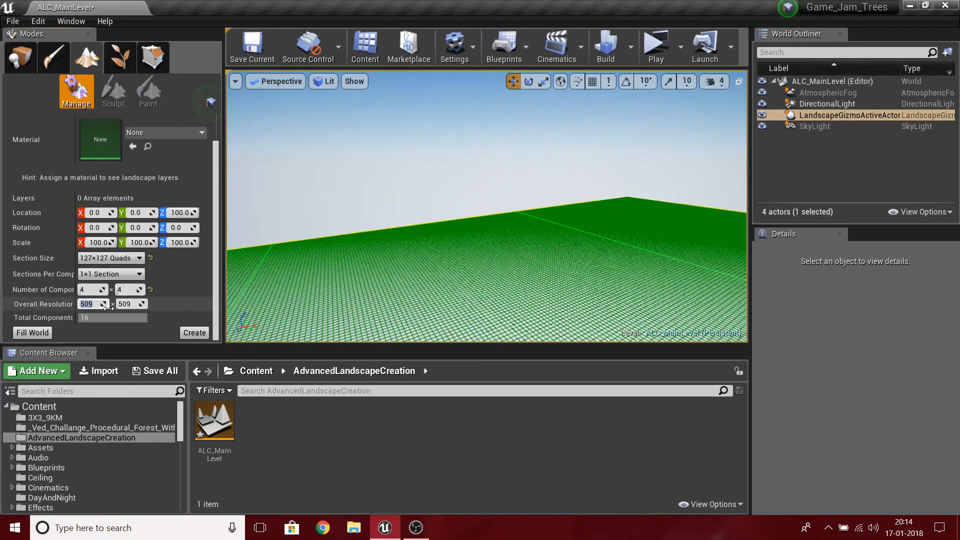
{"action": "type", "text": "10"}
{"action": "key", "text": "Tab"}
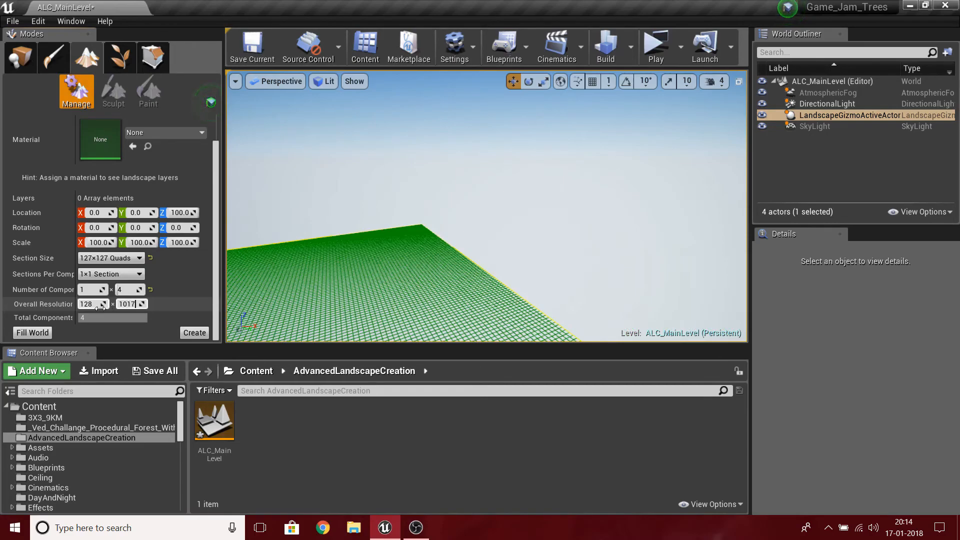
{"action": "left_click", "coordinate": [93, 305]}
{"action": "type", "text": "1017"}
{"action": "key", "text": "Return"}
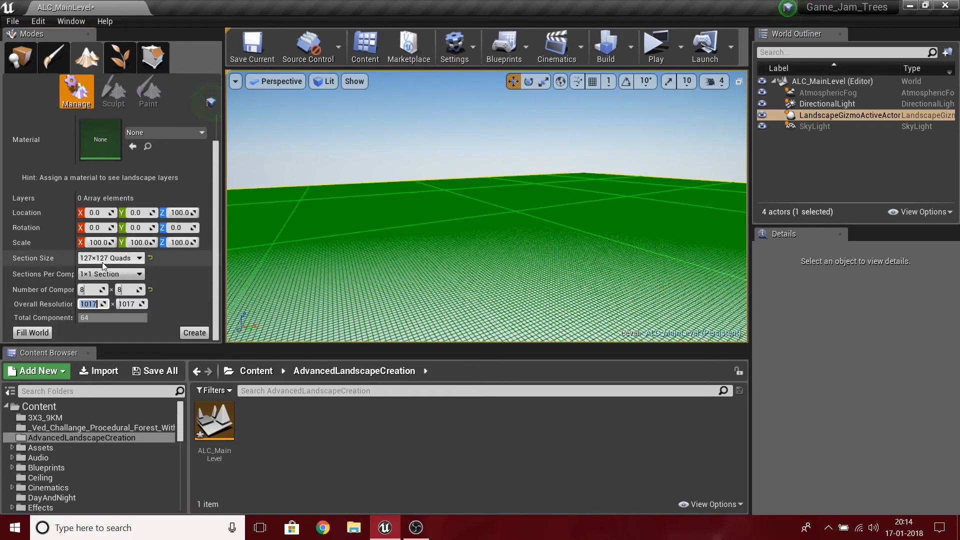
Set the sections per component to 2×2 Sections and the overall resolution to 1017 × 1017
{"action": "left_click", "coordinate": [102, 275]}
{"action": "left_click", "coordinate": [95, 300]}
{"action": "left_click", "coordinate": [93, 304]}
{"action": "type", "text": "1017"}
{"action": "key", "text": "Tab"}
{"action": "type", "text": "1017"}
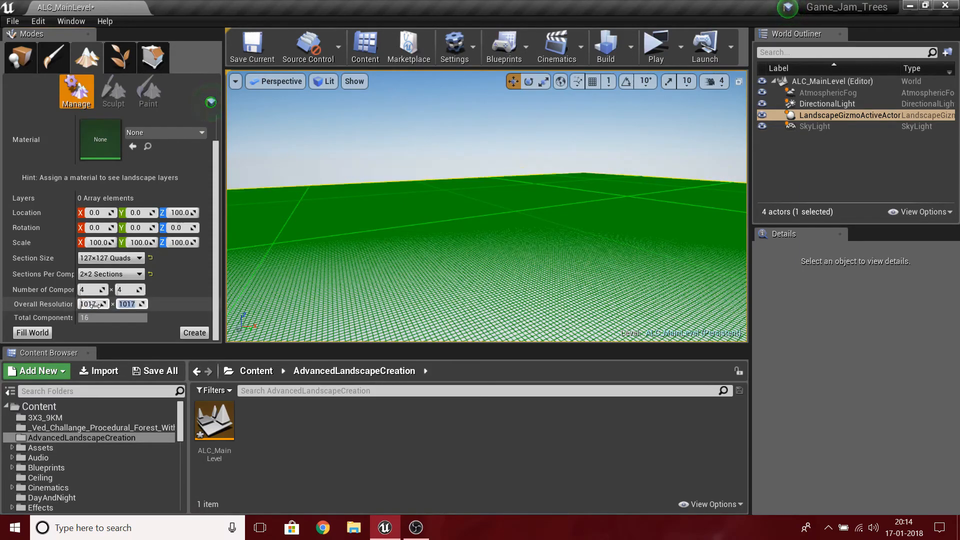
{"action": "key", "text": "Return"}
Raise the viewport camera speed to 6
{"action": "right_click_drag", "start_coordinate": [486, 215], "coordinate": [355, 205]}
{"action": "left_click", "coordinate": [646, 81]}
{"action": "left_click", "coordinate": [714, 81]}
{"action": "left_click_drag", "start_coordinate": [738, 110], "coordinate": [757, 110]}
{"action": "right_click_drag", "start_coordinate": [513, 222], "coordinate": [472, 239]}
{"action": "key", "text": "s"}
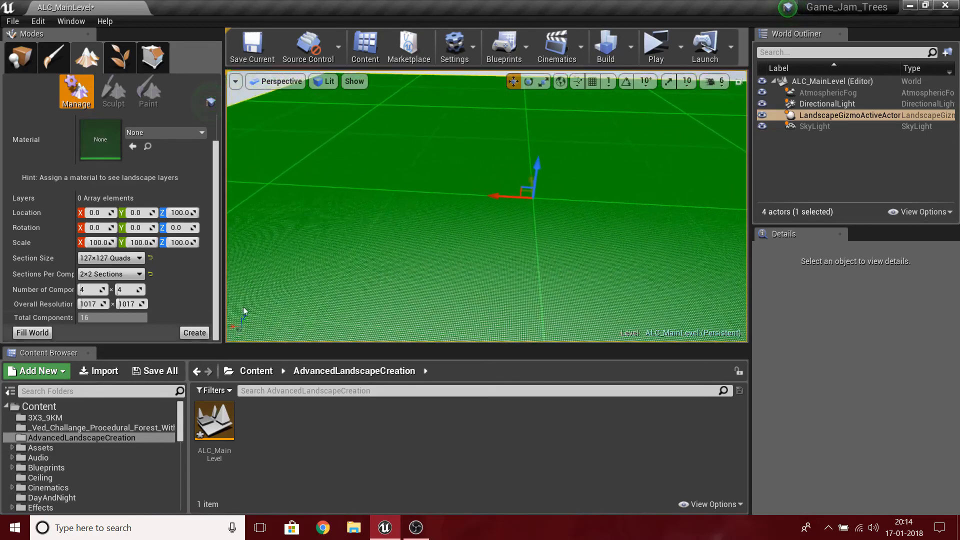
Widen the landscape settings area to show the full option names, and inspect the preview grid from different angles
{"action": "left_click_drag", "start_coordinate": [223, 263], "coordinate": [282, 263]}
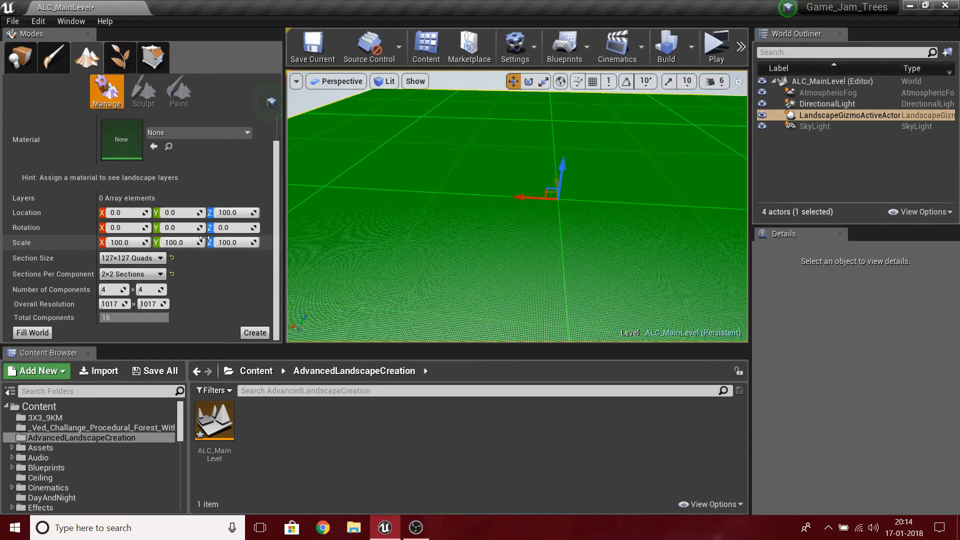
{"action": "right_click_drag", "start_coordinate": [628, 106], "coordinate": [637, 72]}
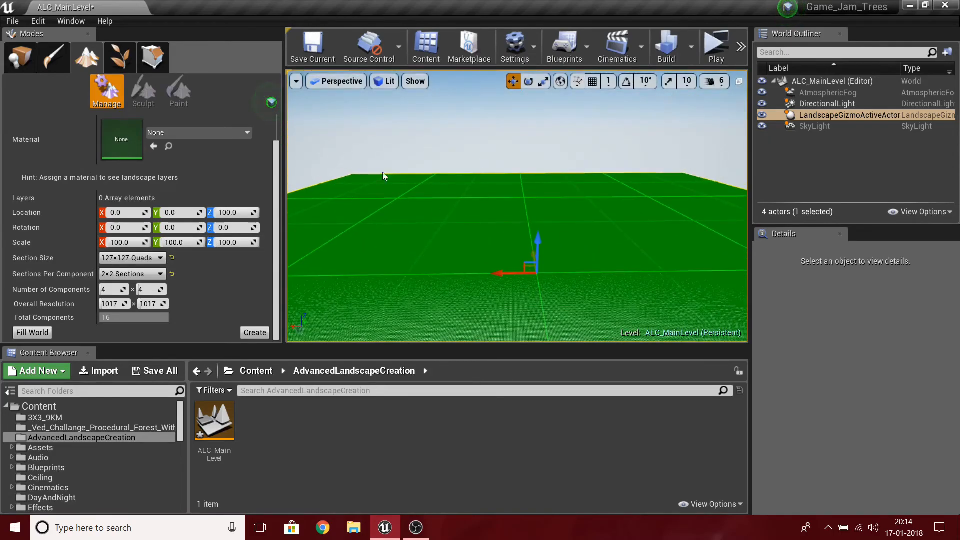
{"action": "right_click_drag", "start_coordinate": [520, 235], "coordinate": [570, 251]}
{"action": "right_click_drag", "start_coordinate": [352, 250], "coordinate": [415, 231]}
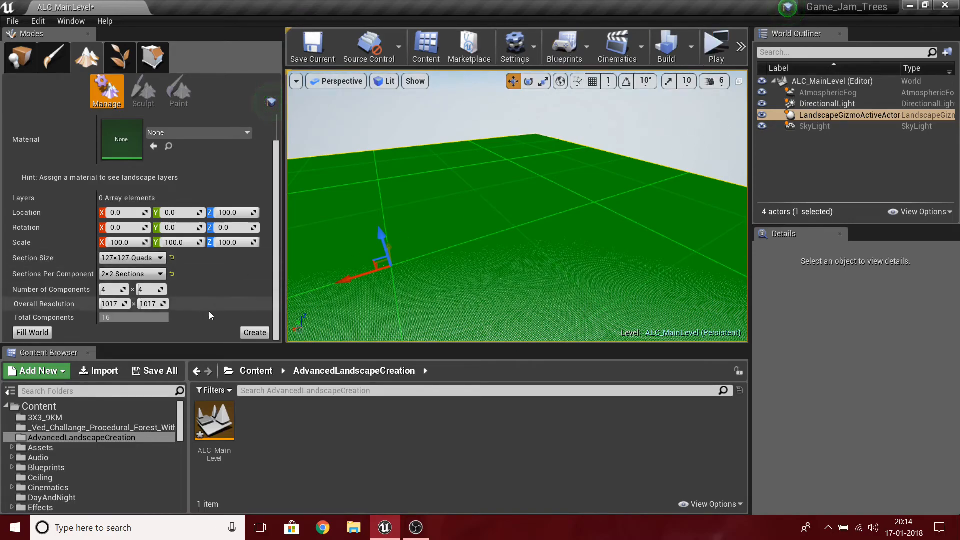
Create the landscape from the configured settings
{"action": "left_click", "coordinate": [256, 333]}
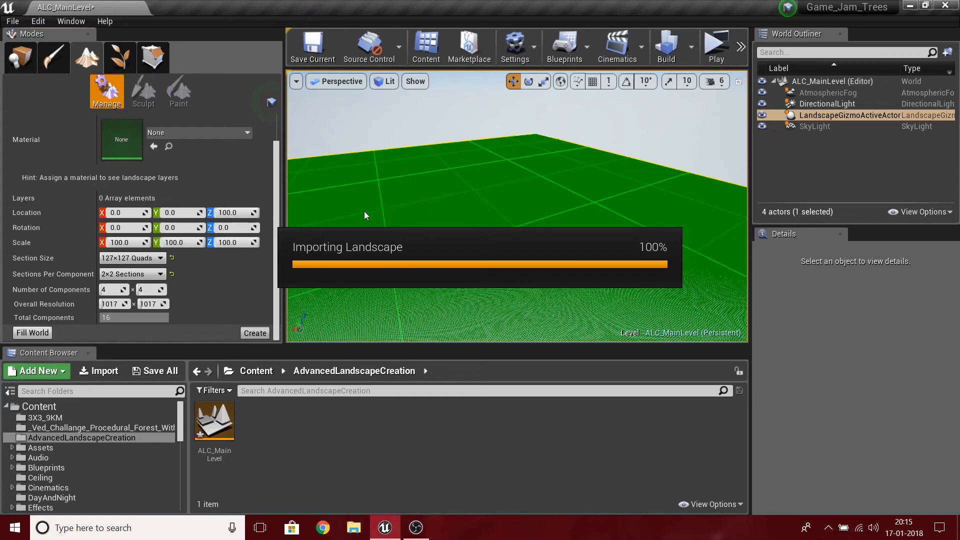
{"action": "mouse_move", "coordinate": [517, 206]}
{"action": "right_mouse_down"}
{"action": "mouse_move", "coordinate": [486, 185]}
{"action": "mouse_move", "coordinate": [544, 186]}
{"action": "mouse_move", "coordinate": [511, 205]}
{"action": "mouse_move", "coordinate": [511, 220]}
{"action": "right_mouse_up"}
Switch the landscape editing to Sculpt mode and narrow the Modes area to give the viewport more room
{"action": "left_click", "coordinate": [178, 92]}
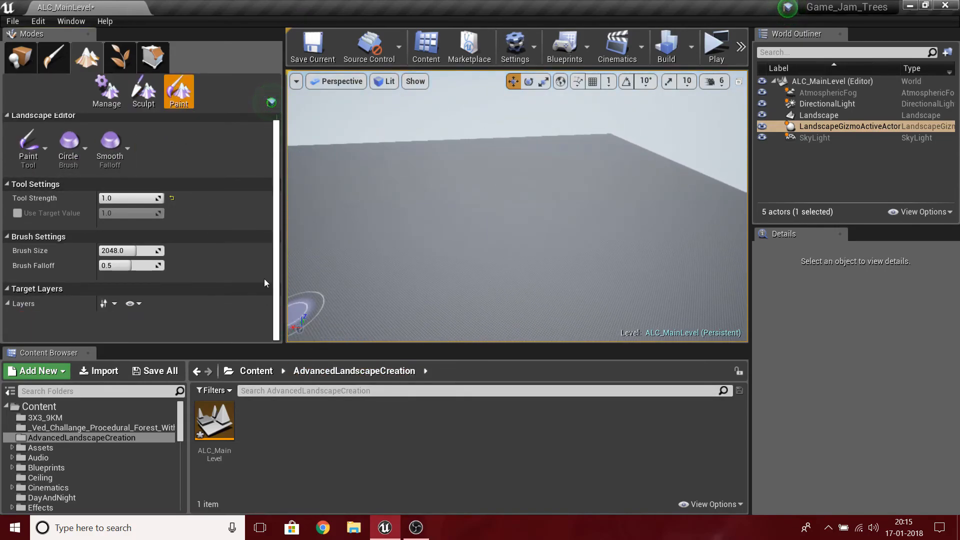
{"action": "left_click_drag", "start_coordinate": [284, 270], "coordinate": [263, 266]}
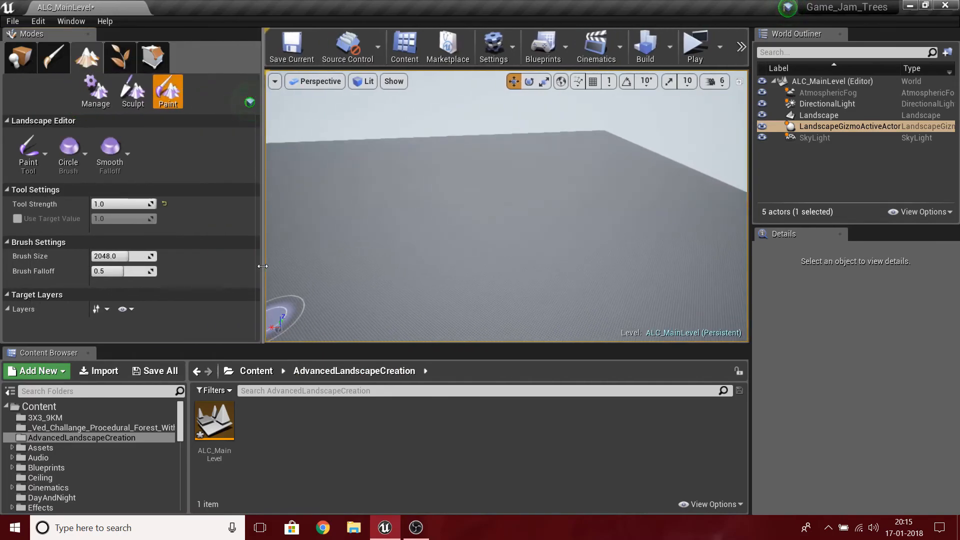
{"action": "left_click", "coordinate": [133, 92]}
{"action": "left_click_drag", "start_coordinate": [262, 163], "coordinate": [222, 163]}
Create a folder named LandscapeMaterials inside AdvancedLandscapeCreation and open it
{"action": "right_click", "coordinate": [354, 477]}
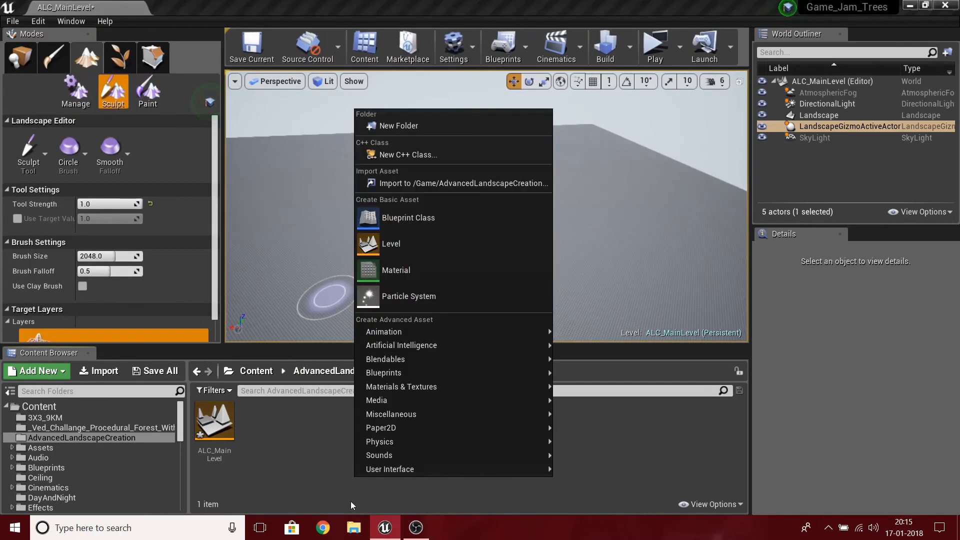
{"action": "left_click", "coordinate": [405, 132]}
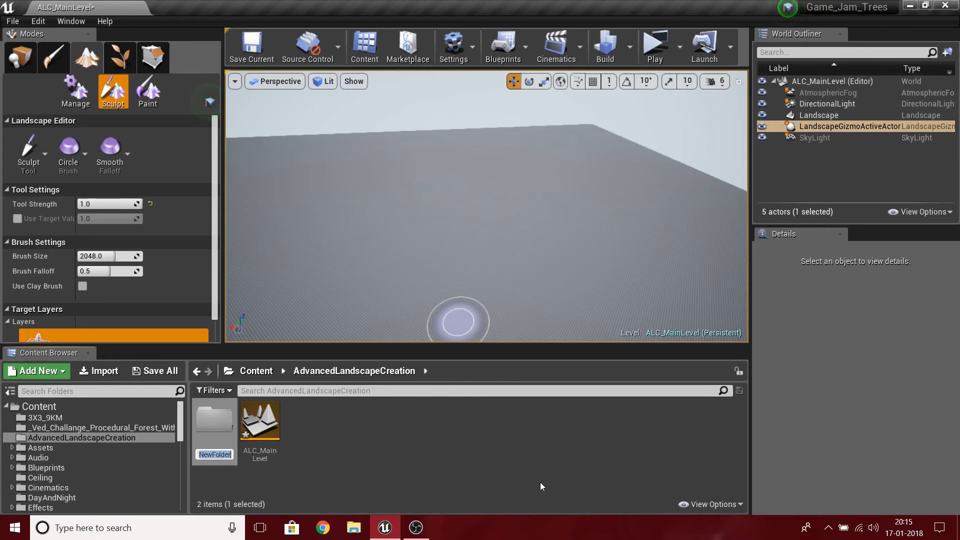
{"action": "type", "text": "M"}
{"action": "key", "text": "BackSpace"}
{"action": "type", "text": "LandscapeMaterials"}
{"action": "key", "text": "Return"}
{"action": "key", "text": "Return"}
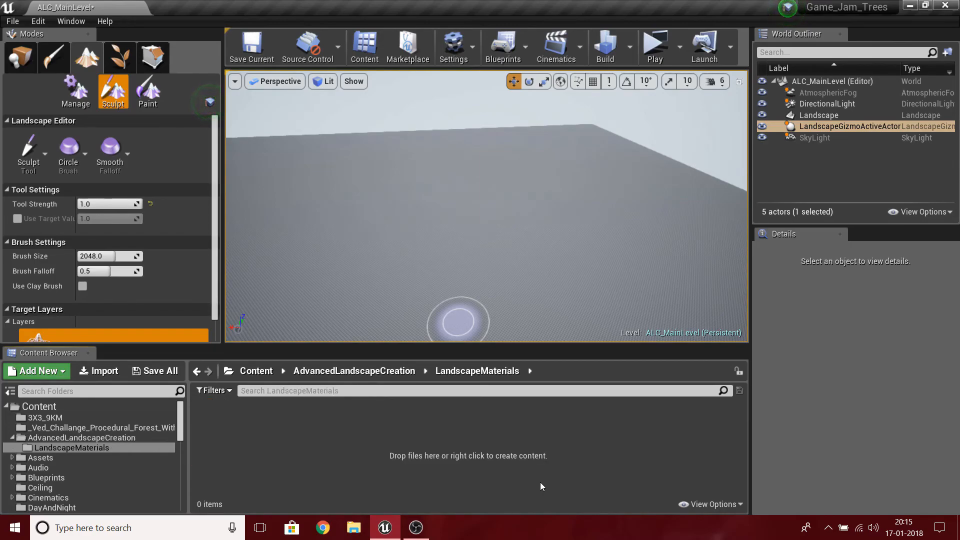
Create a new material named MasterMAT in the LandscapeMaterials folder
{"action": "right_click_drag", "start_coordinate": [407, 263], "coordinate": [478, 272]}
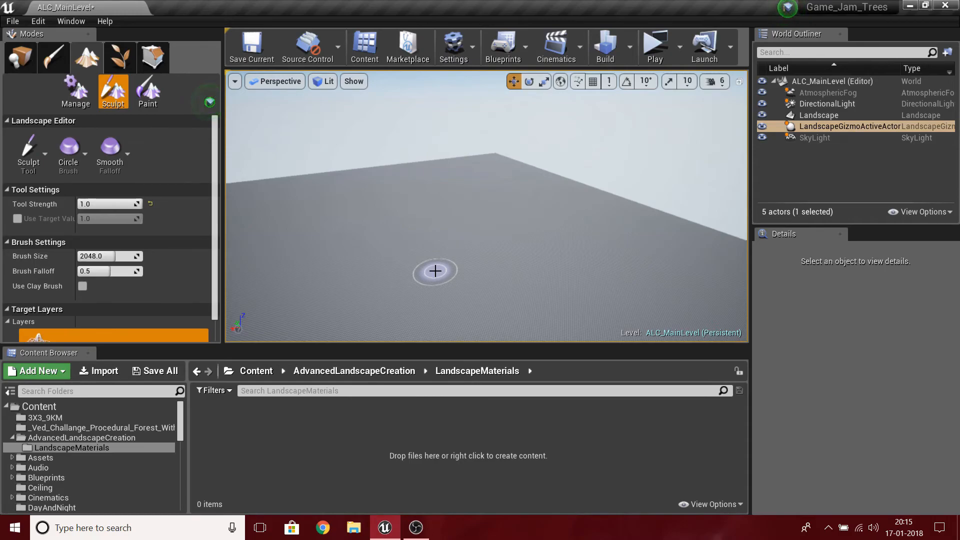
{"action": "right_click_drag", "start_coordinate": [435, 270], "coordinate": [627, 166]}
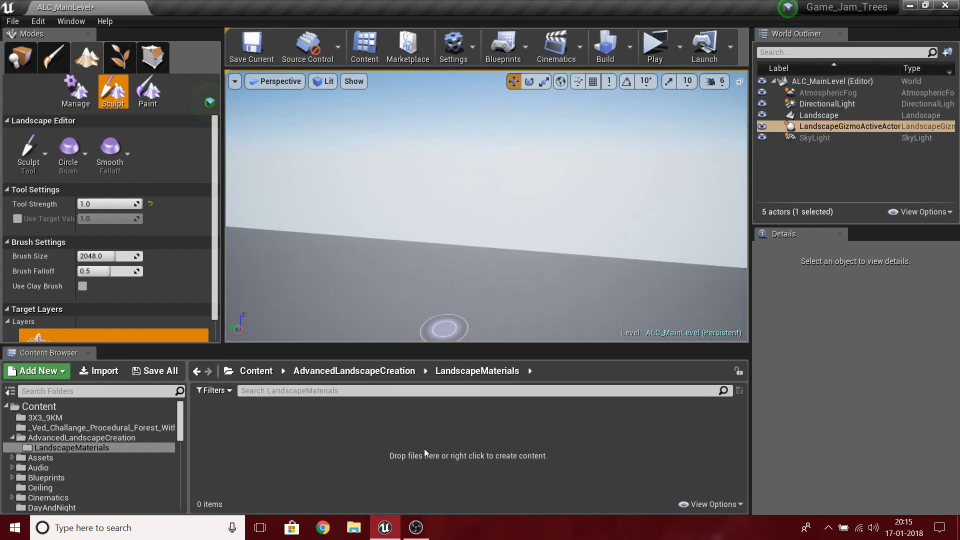
{"action": "right_click", "coordinate": [399, 464]}
{"action": "left_click", "coordinate": [266, 432]}
{"action": "right_click_drag", "start_coordinate": [462, 275], "coordinate": [400, 297]}
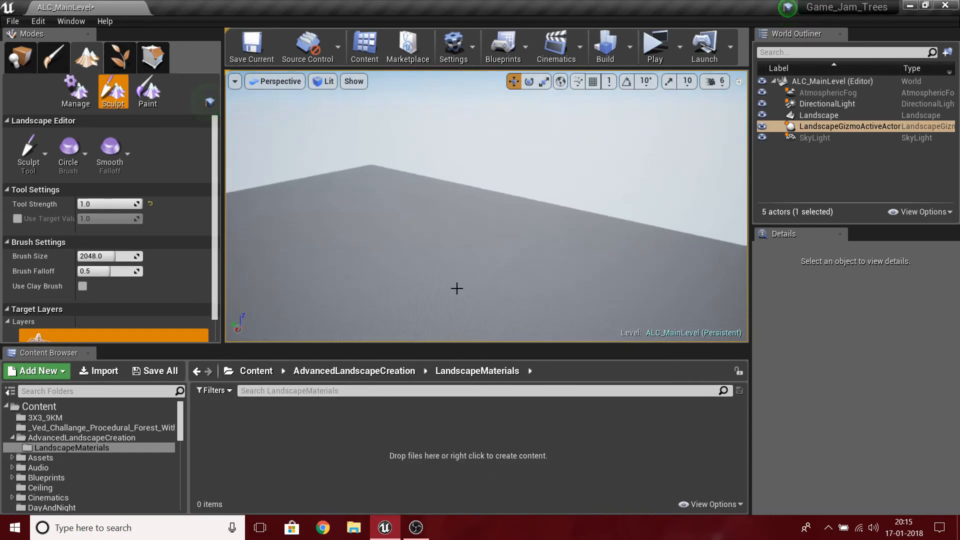
{"action": "right_click", "coordinate": [379, 485]}
{"action": "left_click", "coordinate": [442, 279]}
{"action": "type", "text": "Mastr"}
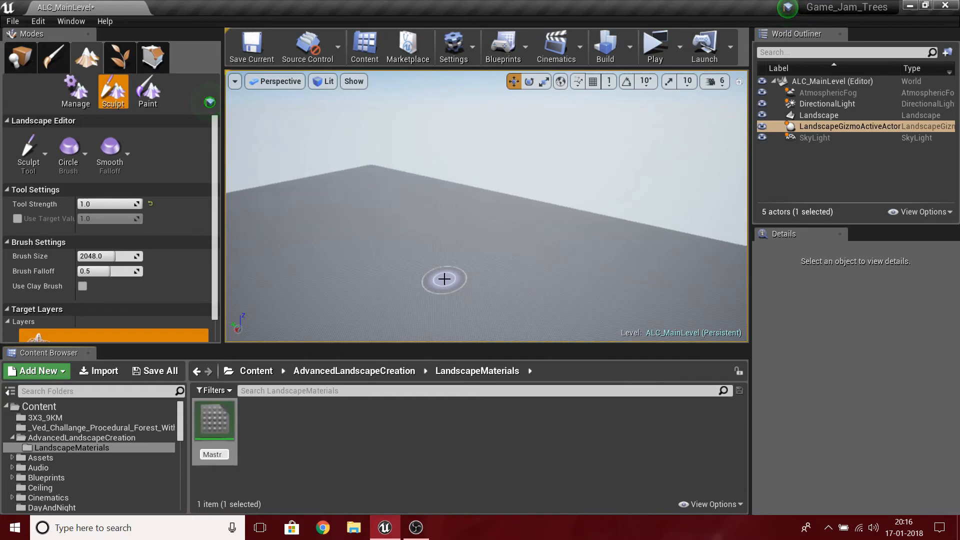
{"action": "key", "text": "BackSpace"}
{"action": "type", "text": "erMAT"}
{"action": "key", "text": "Return"}
Dock the MasterMAT material editor alongside the level editor and look over its node graph
{"action": "left_click_drag", "start_coordinate": [677, 214], "coordinate": [483, 8]}
{"action": "right_click_drag", "start_coordinate": [379, 149], "coordinate": [460, 102]}
{"action": "scroll", "coordinate": [424, 271], "scroll_direction": "up", "scroll_amount": 4}
{"action": "scroll", "coordinate": [461, 102], "scroll_direction": "down", "scroll_amount": 6}
{"action": "scroll", "coordinate": [437, 123], "scroll_direction": "up", "scroll_amount": 4}
{"action": "right_click_drag", "start_coordinate": [436, 370], "coordinate": [607, 321]}
{"action": "left_click", "coordinate": [85, 7]}
{"action": "left_click", "coordinate": [385, 472]}
{"action": "mouse_move", "coordinate": [450, 240]}
{"action": "right_mouse_down"}
{"action": "mouse_move", "coordinate": [390, 233]}
{"action": "mouse_move", "coordinate": [377, 215]}
{"action": "mouse_move", "coordinate": [365, 265]}
{"action": "mouse_move", "coordinate": [362, 240]}
{"action": "mouse_move", "coordinate": [363, 270]}
{"action": "mouse_move", "coordinate": [362, 250]}
{"action": "mouse_move", "coordinate": [363, 270]}
{"action": "mouse_move", "coordinate": [362, 249]}
{"action": "mouse_move", "coordinate": [367, 276]}
{"action": "mouse_move", "coordinate": [380, 279]}
{"action": "mouse_move", "coordinate": [355, 225]}
{"action": "right_mouse_up"}
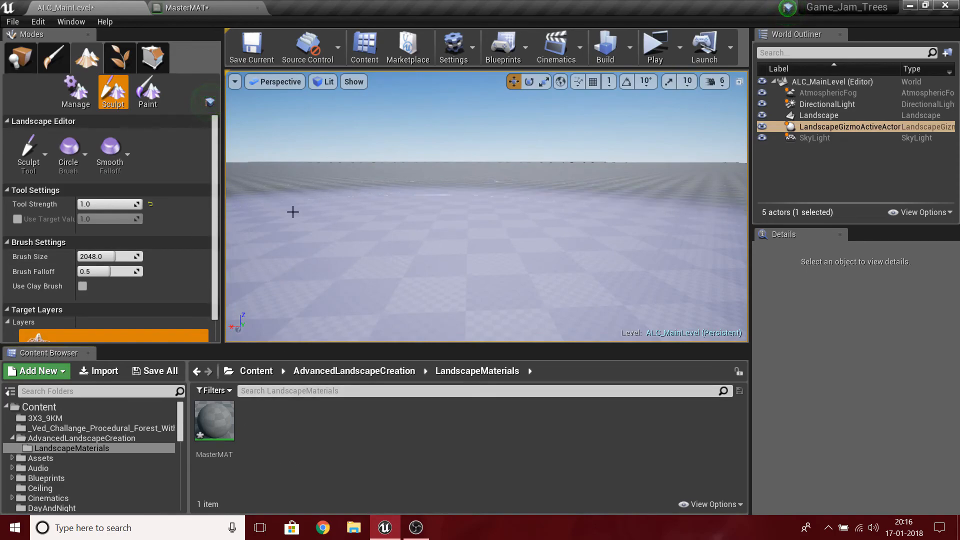
{"action": "left_click", "coordinate": [186, 7]}
{"action": "scroll", "coordinate": [620, 195], "scroll_direction": "down", "scroll_amount": 2}
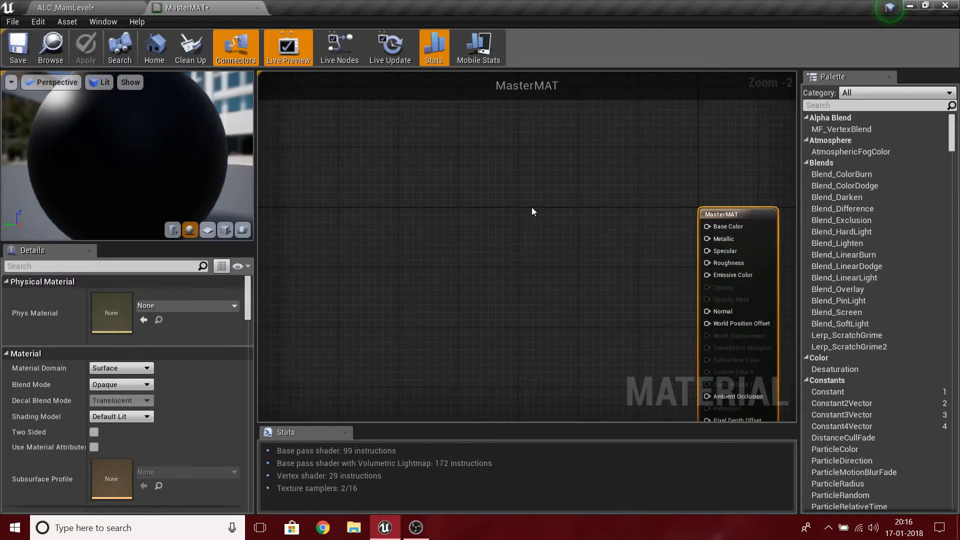
Return to the level editor, search the whole Content folder for "Moss", and clear the search
{"action": "left_click", "coordinate": [90, 8]}
{"action": "right_click", "coordinate": [293, 473]}
{"action": "left_click", "coordinate": [245, 473]}
{"action": "left_click", "coordinate": [257, 372]}
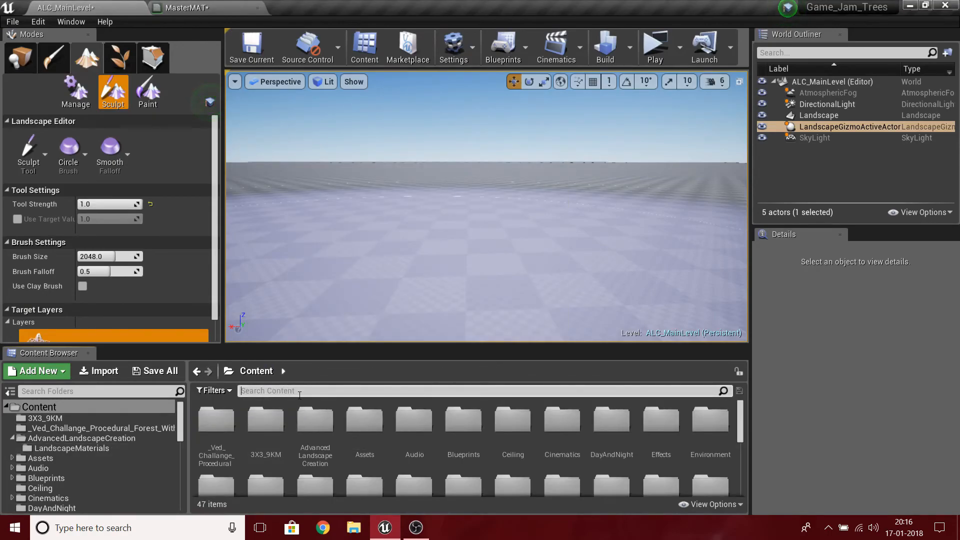
{"action": "type", "text": "Moss"}
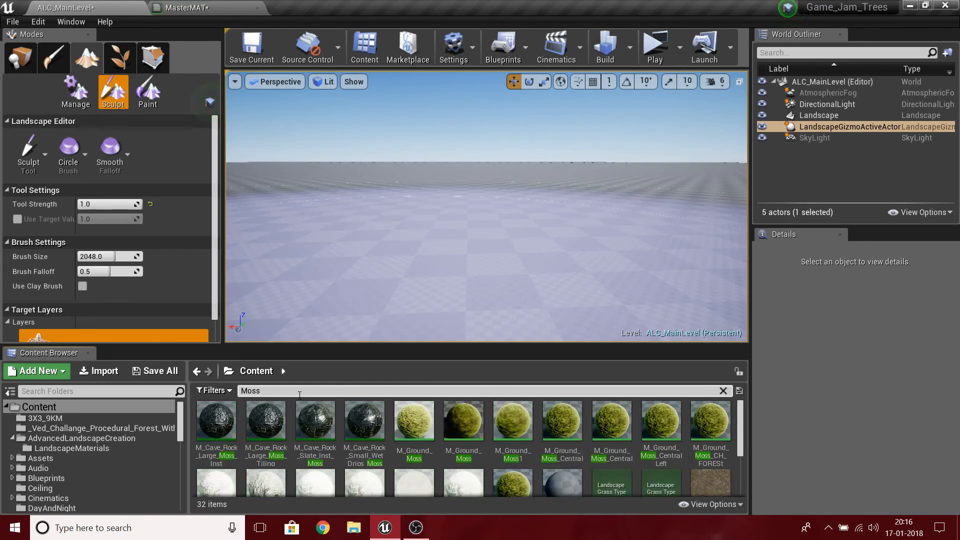
{"action": "key", "text": "BackSpace"}
{"action": "key", "text": "BackSpace"}
{"action": "key", "text": "BackSpace"}
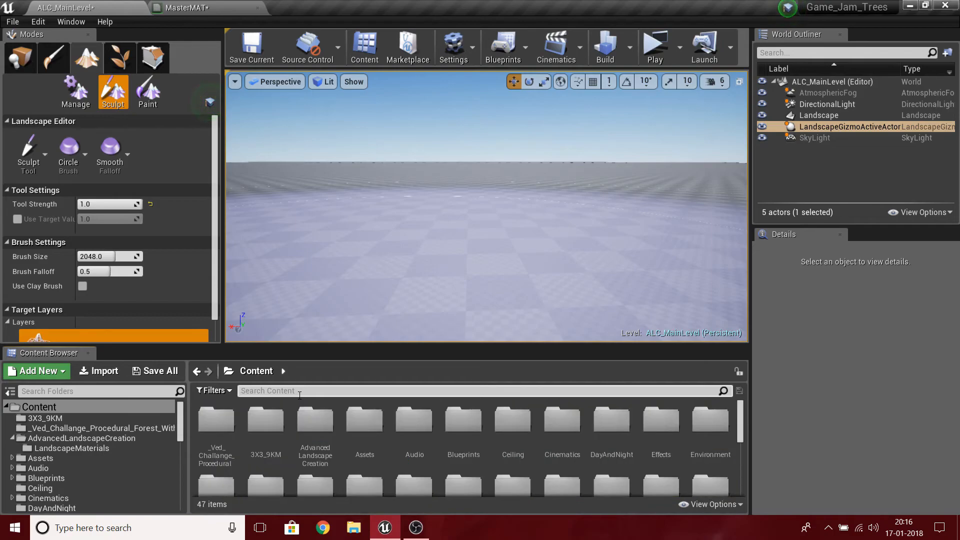
{"action": "left_click", "coordinate": [190, 8]}
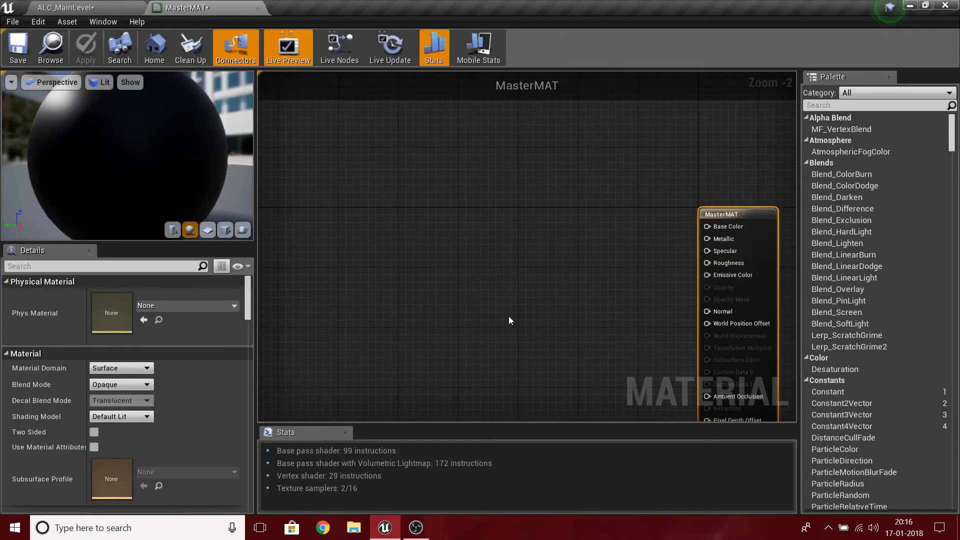
{"action": "left_click", "coordinate": [65, 8]}
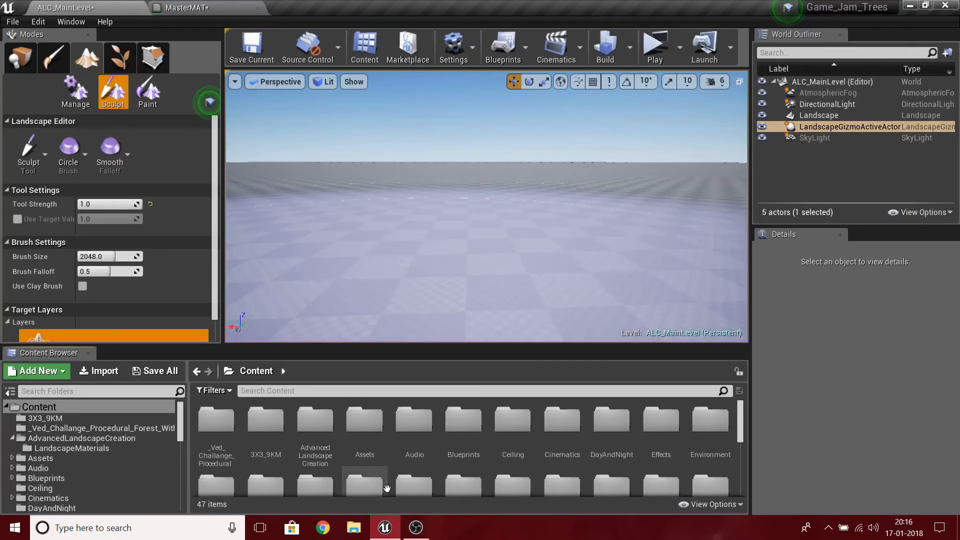
{"action": "left_click", "coordinate": [190, 8]}
Create a folder named MAT_Functions inside LandscapeMaterials and open it
{"action": "left_click", "coordinate": [65, 8]}
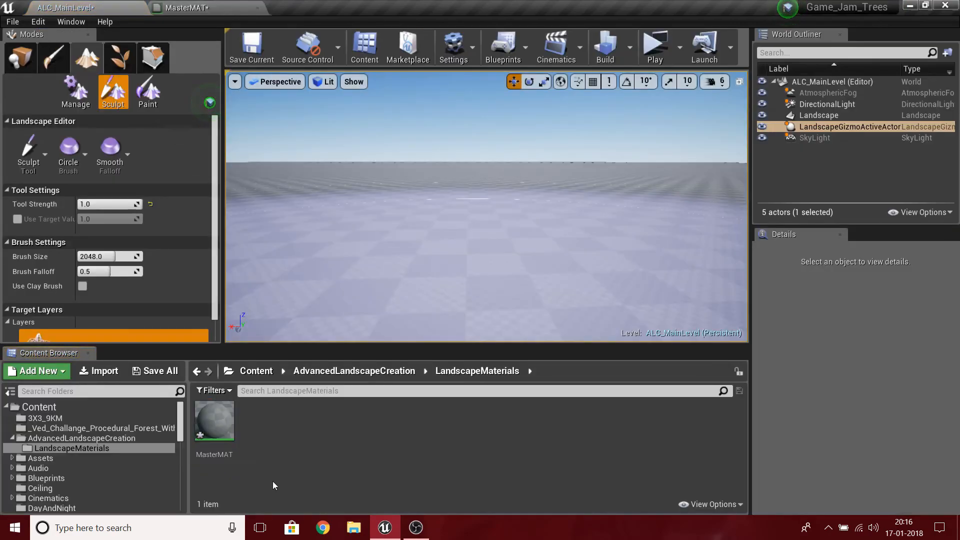
{"action": "right_click", "coordinate": [272, 481]}
{"action": "left_click", "coordinate": [334, 130]}
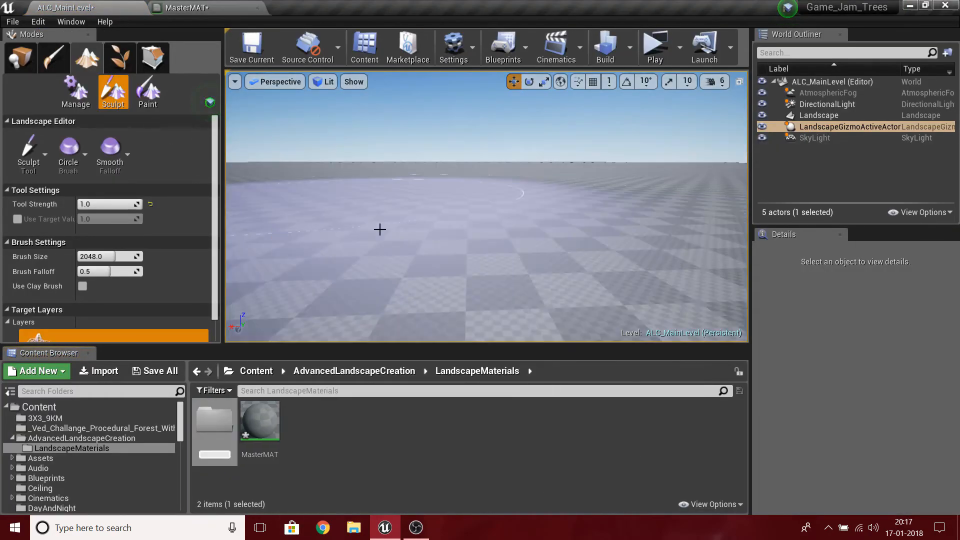
{"action": "type", "text": "MAT"}
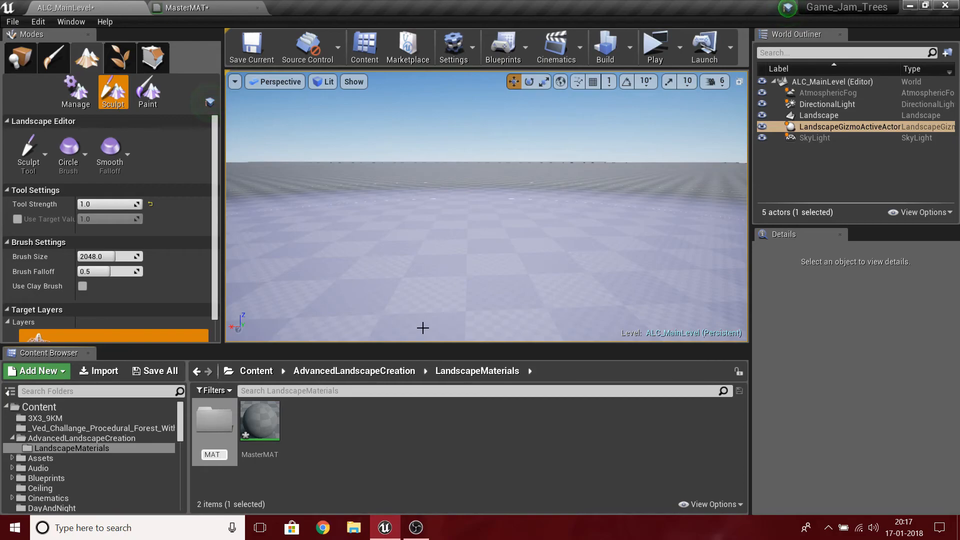
{"action": "type", "text": "_Functions"}
{"action": "key", "text": "Return"}
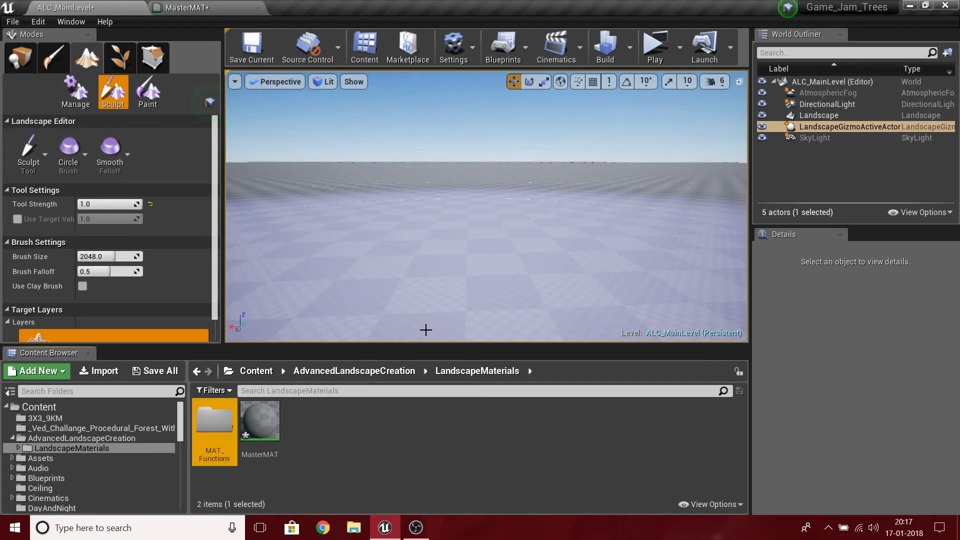
{"action": "key", "text": "Return"}
Create a Material Function named Element_1_Moss in the MAT_Functions folder
{"action": "right_click", "coordinate": [281, 479]}
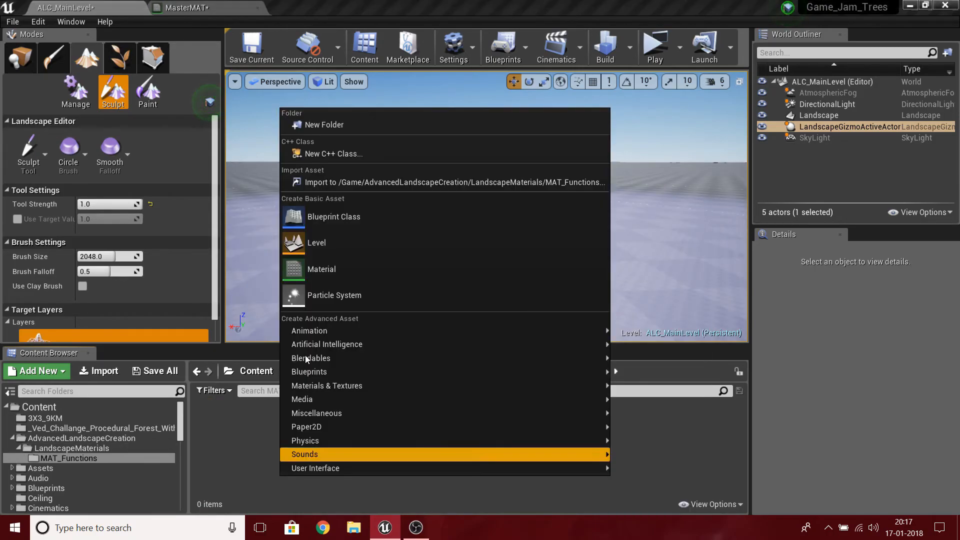
{"action": "mouse_move", "coordinate": [330, 386]}
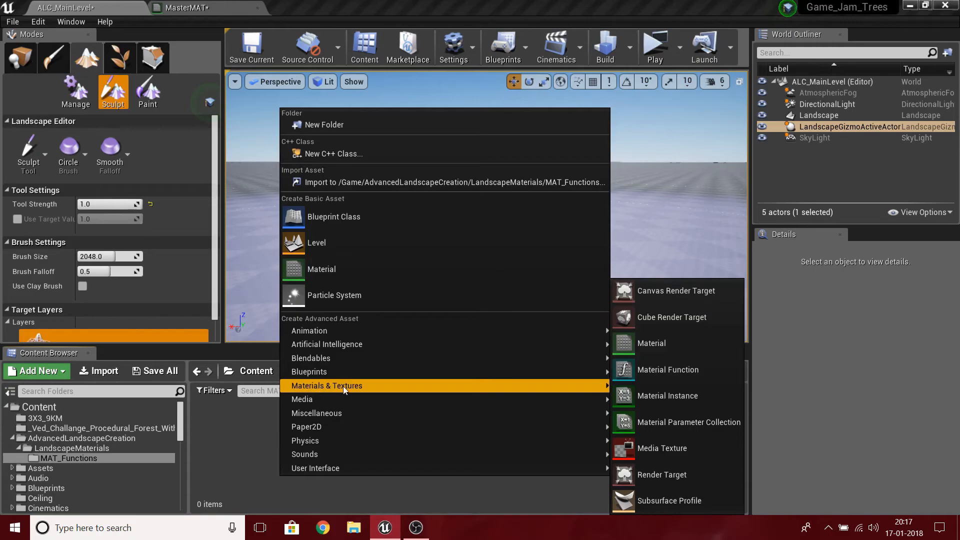
{"action": "left_click", "coordinate": [659, 376]}
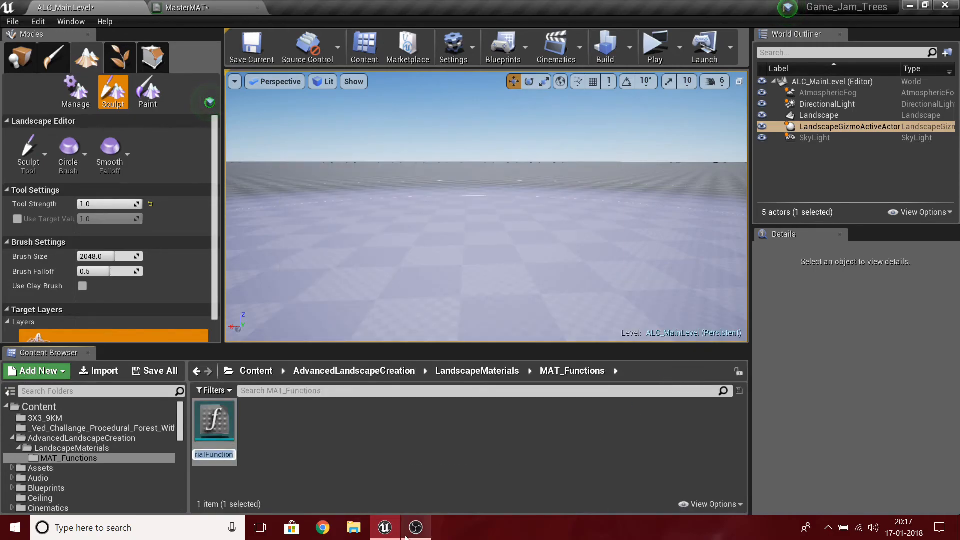
{"action": "mouse_move", "coordinate": [414, 533]}
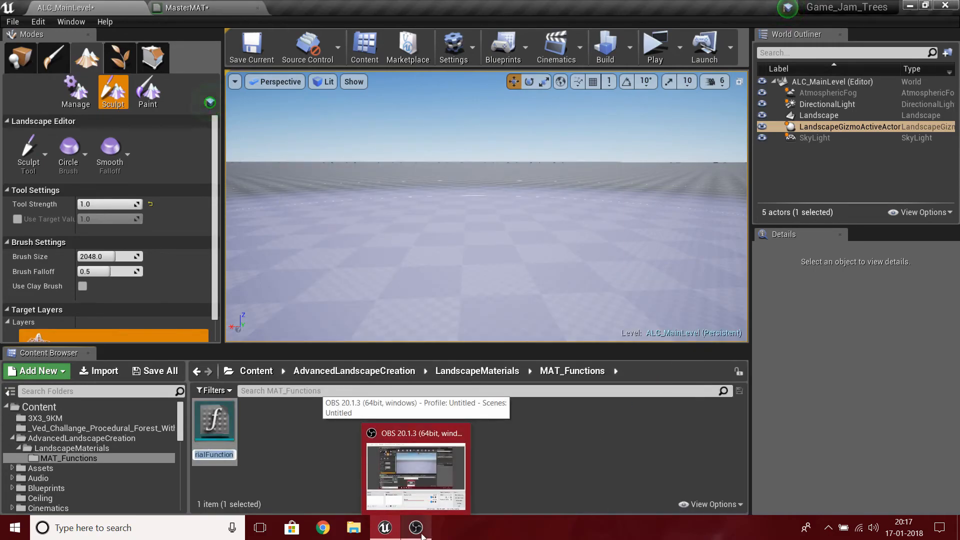
{"action": "type", "text": "Element"}
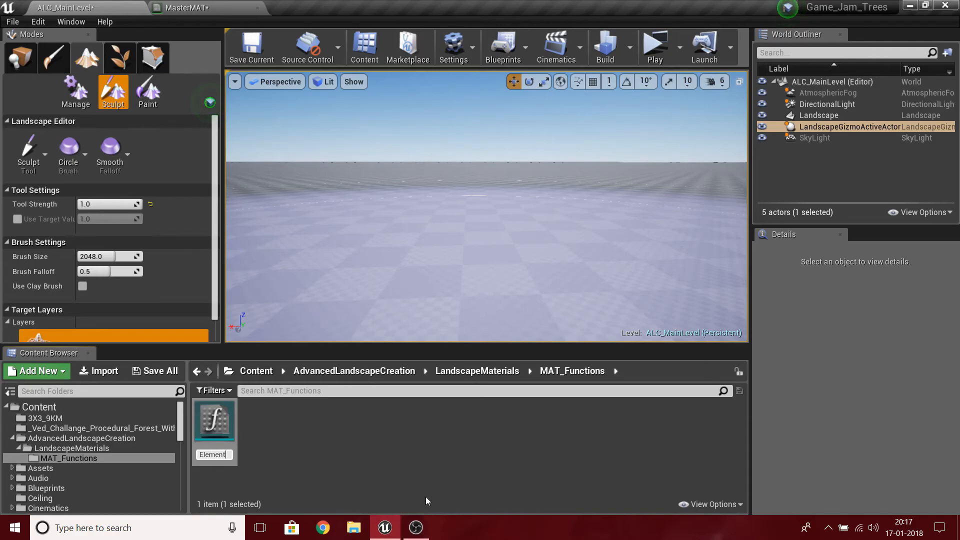
{"action": "type", "text": "_1"}
{"action": "type", "text": "_!"}
{"action": "key", "text": "Return"}
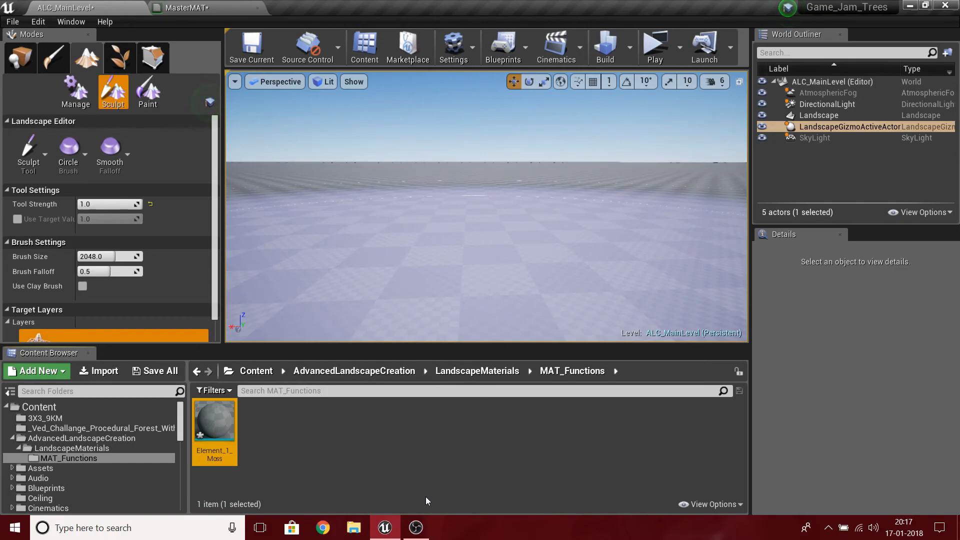
Open the Element_1_Moss material function and delete its default Output Result node
{"action": "key", "text": "Return"}
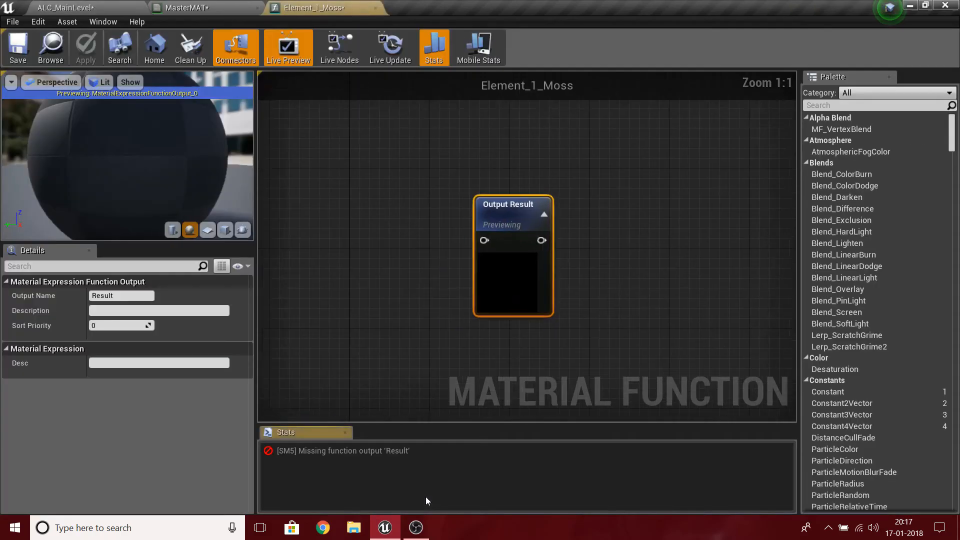
{"action": "scroll", "coordinate": [432, 223], "scroll_direction": "down", "scroll_amount": 5}
{"action": "scroll", "coordinate": [441, 214], "scroll_direction": "up", "scroll_amount": 5}
{"action": "left_click_drag", "start_coordinate": [458, 221], "coordinate": [516, 280]}
{"action": "left_click_drag", "start_coordinate": [477, 308], "coordinate": [432, 340]}
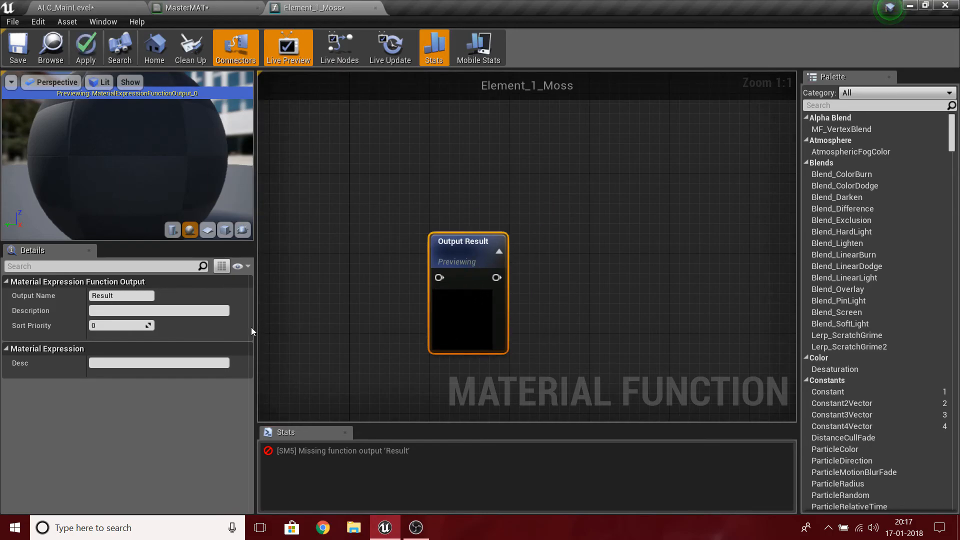
{"action": "key", "text": "Delete"}
{"action": "left_click", "coordinate": [570, 299]}
Add a MakeMaterialAttributes node to the Element_1_Moss graph, leaving free space beside its inputs
{"action": "scroll", "coordinate": [462, 255], "scroll_direction": "down", "scroll_amount": 2}
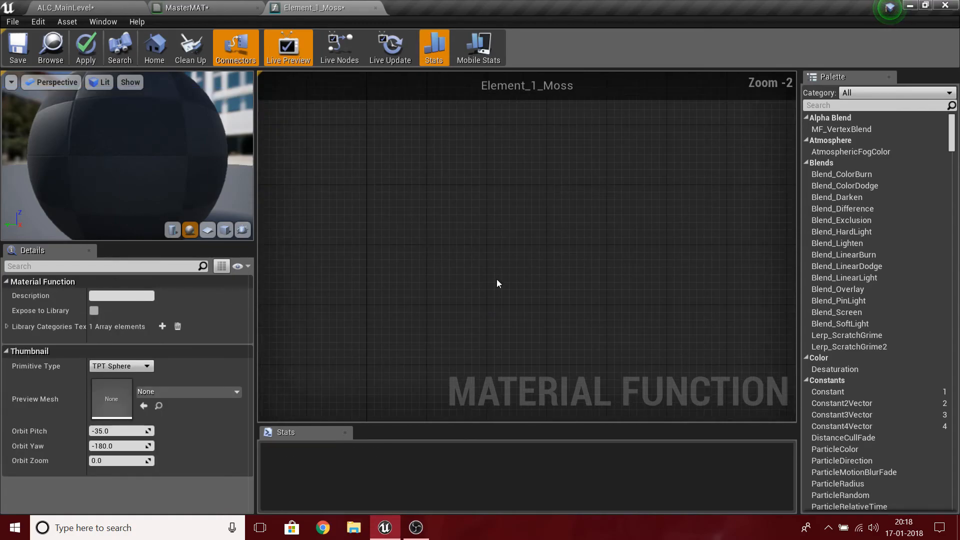
{"action": "right_click", "coordinate": [498, 283]}
{"action": "type", "text": "make"}
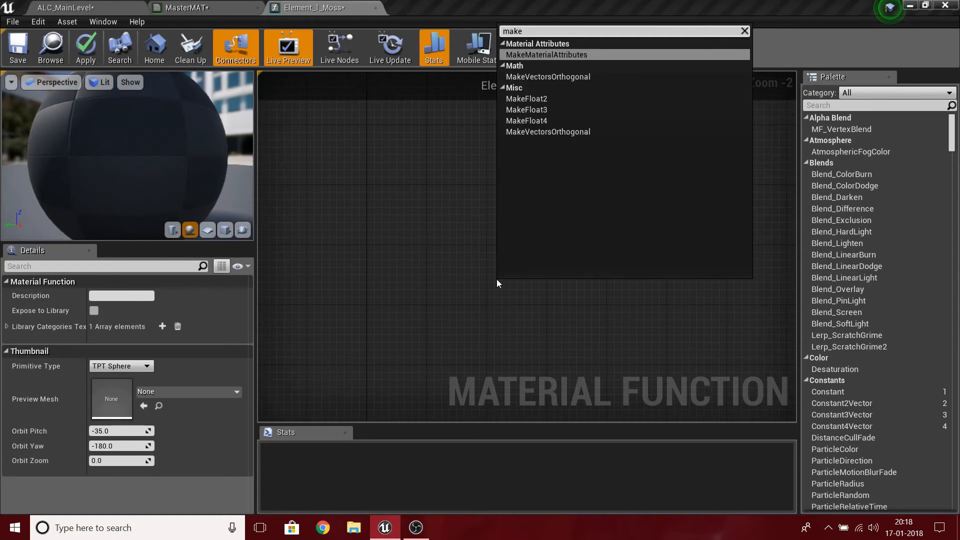
{"action": "key", "text": "Return"}
{"action": "left_click_drag", "start_coordinate": [548, 286], "coordinate": [577, 124]}
{"action": "scroll", "coordinate": [373, 283], "scroll_direction": "down", "scroll_amount": 3}
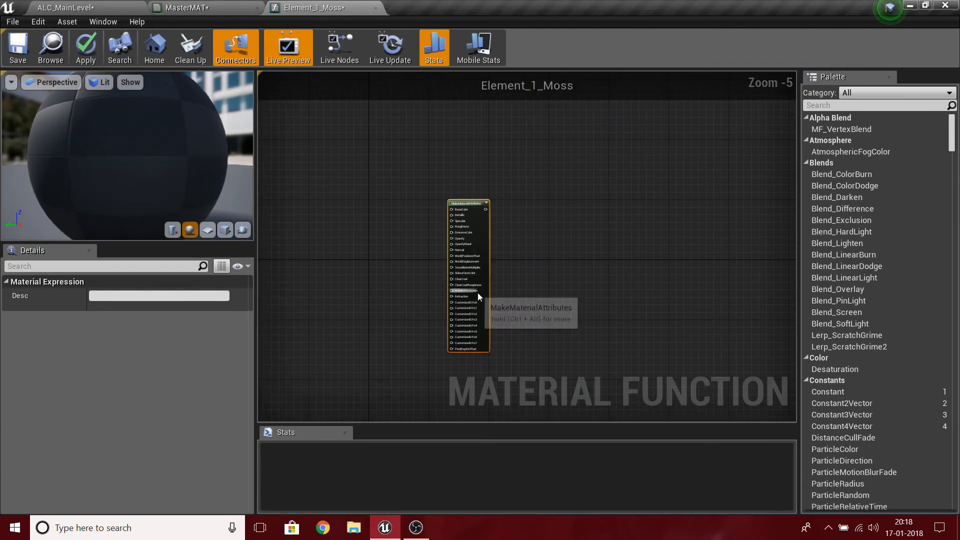
{"action": "left_click", "coordinate": [407, 308]}
{"action": "scroll", "coordinate": [431, 280], "scroll_direction": "up", "scroll_amount": 3}
{"action": "right_click_drag", "start_coordinate": [431, 281], "coordinate": [626, 301]}
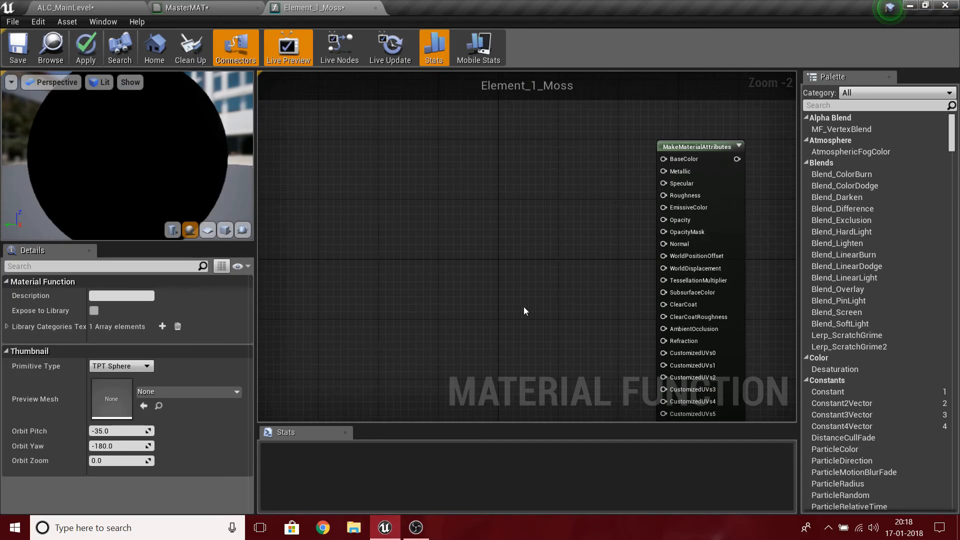
{"action": "scroll", "coordinate": [499, 300], "scroll_direction": "down", "scroll_amount": 2}
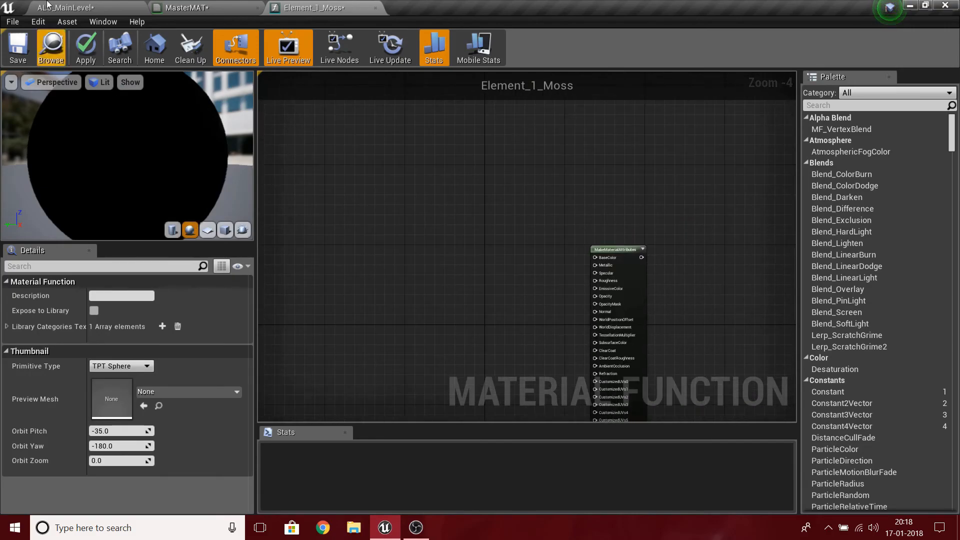
Return to the content browser and search the whole Content folder for "moss"
{"action": "left_click", "coordinate": [52, 48]}
{"action": "left_click", "coordinate": [257, 372]}
{"action": "left_click", "coordinate": [271, 390]}
{"action": "type", "text": "moss"}
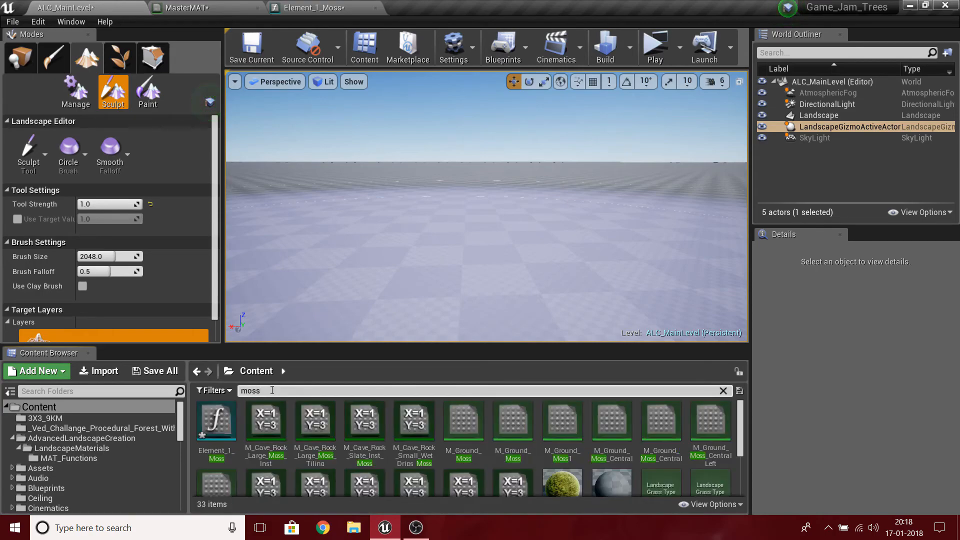
Open the M_Ground_Moss material and examine how its base colour, roughness and normal texture nodes are wired
{"action": "double_click", "coordinate": [514, 457]}
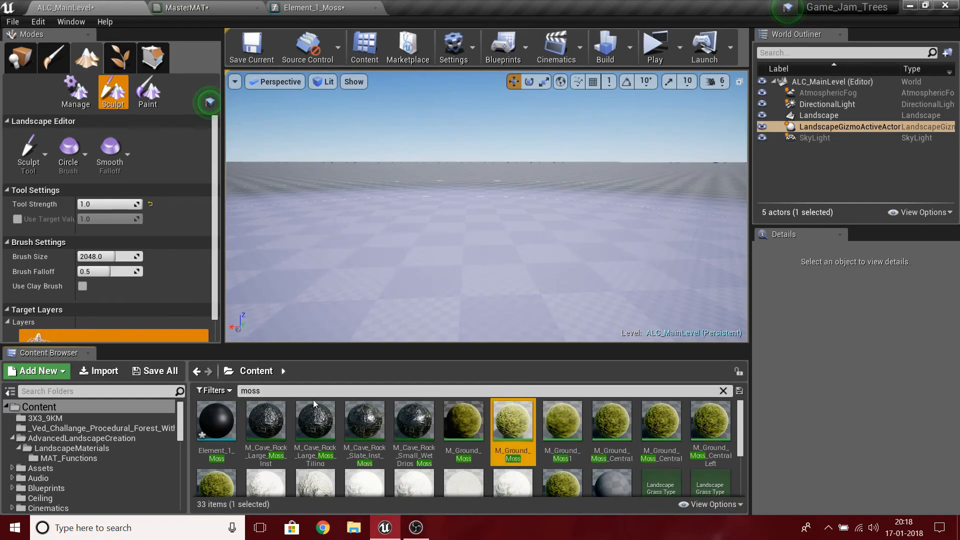
{"action": "scroll", "coordinate": [392, 312], "scroll_direction": "down", "scroll_amount": 8}
{"action": "scroll", "coordinate": [684, 291], "scroll_direction": "down", "scroll_amount": 5}
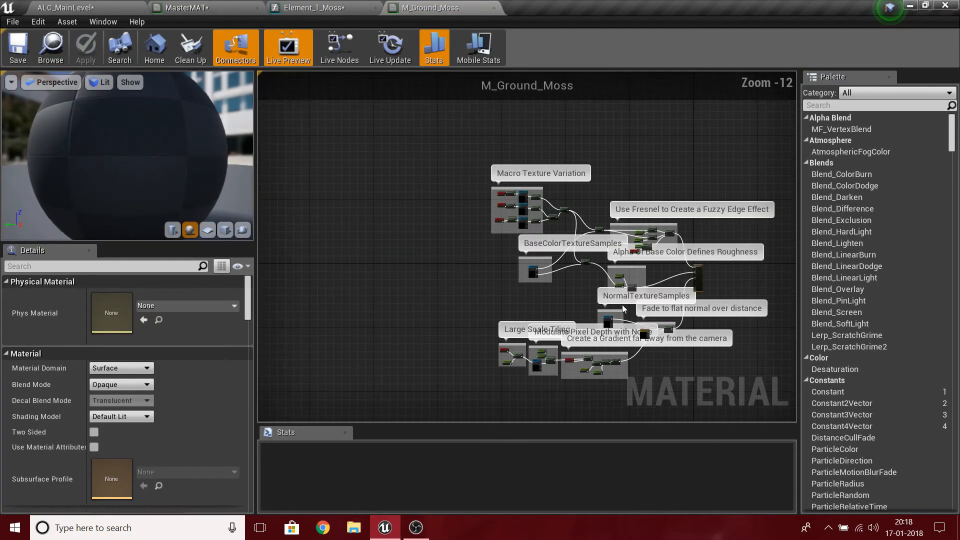
{"action": "scroll", "coordinate": [695, 300], "scroll_direction": "up", "scroll_amount": 4}
{"action": "right_click_drag", "start_coordinate": [468, 351], "coordinate": [580, 480]}
{"action": "scroll", "coordinate": [684, 258], "scroll_direction": "up", "scroll_amount": 3}
{"action": "scroll", "coordinate": [376, 282], "scroll_direction": "up", "scroll_amount": 1}
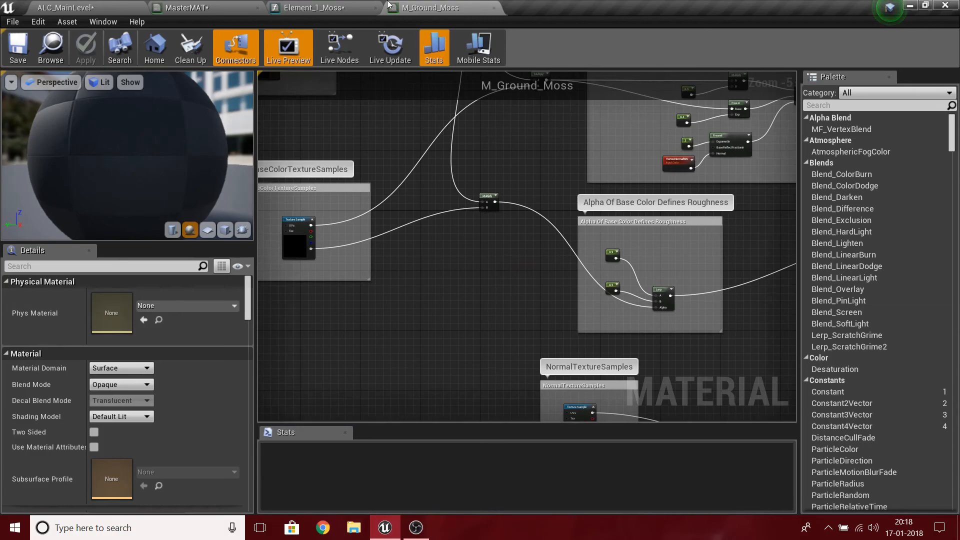
Return to the Element_1_Moss function and add a Texture Sample node in the free space beside MakeMaterialAttributes
{"action": "left_click", "coordinate": [310, 7]}
{"action": "scroll", "coordinate": [527, 323], "scroll_direction": "up", "scroll_amount": 6}
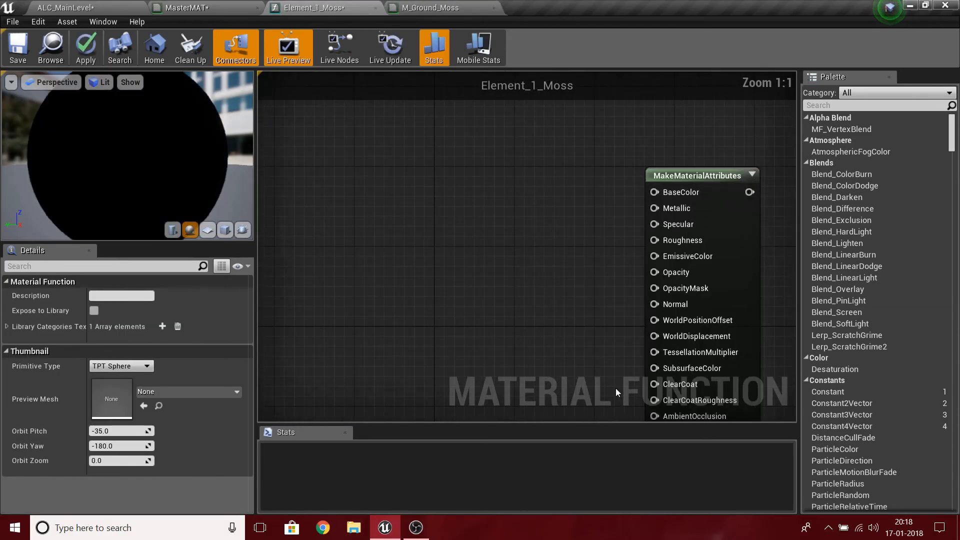
{"action": "right_click_drag", "start_coordinate": [428, 350], "coordinate": [513, 229]}
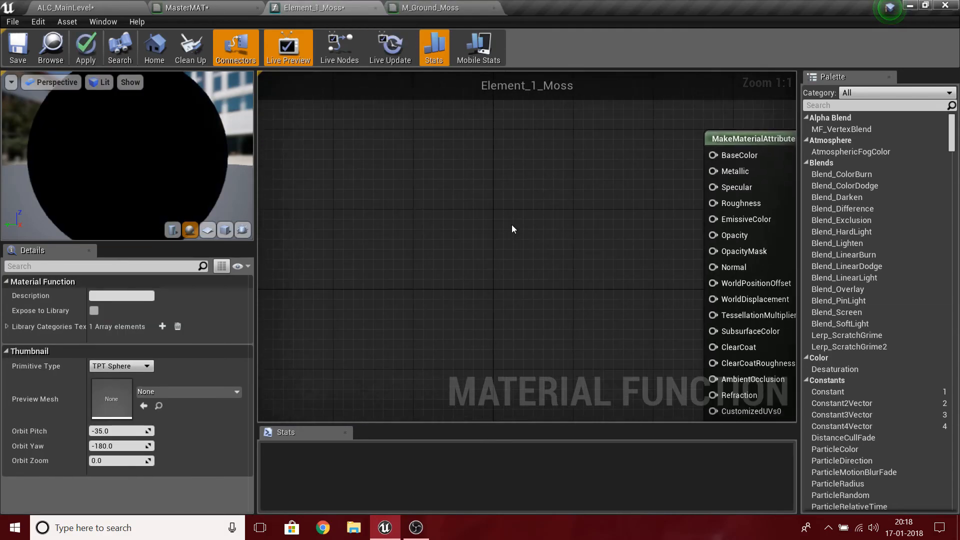
{"action": "right_click_drag", "start_coordinate": [511, 196], "coordinate": [479, 210]}
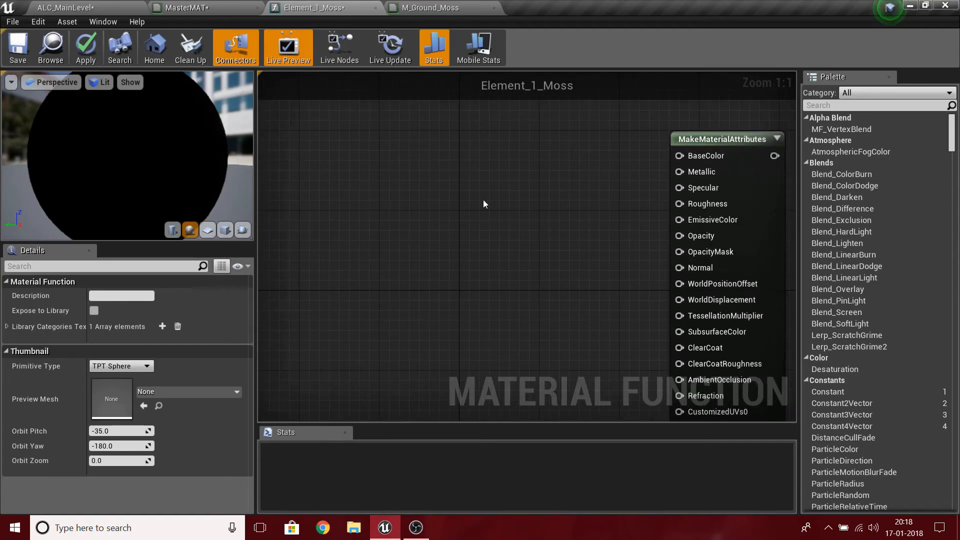
{"action": "right_click_drag", "start_coordinate": [422, 197], "coordinate": [410, 232]}
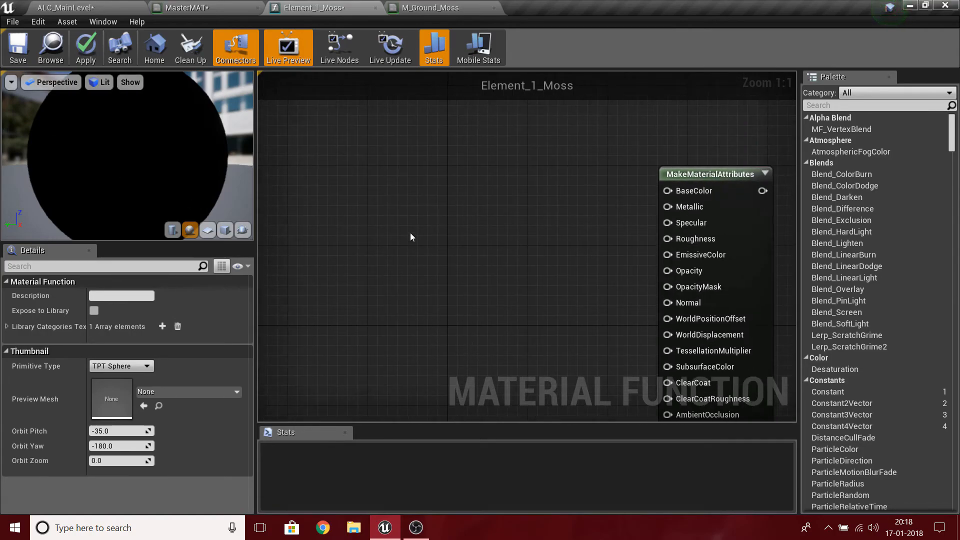
{"action": "left_click", "coordinate": [406, 178]}
{"action": "left_click_drag", "start_coordinate": [454, 279], "coordinate": [446, 247]}
{"action": "right_click_drag", "start_coordinate": [447, 335], "coordinate": [465, 242]}
{"action": "left_click", "coordinate": [466, 310]}
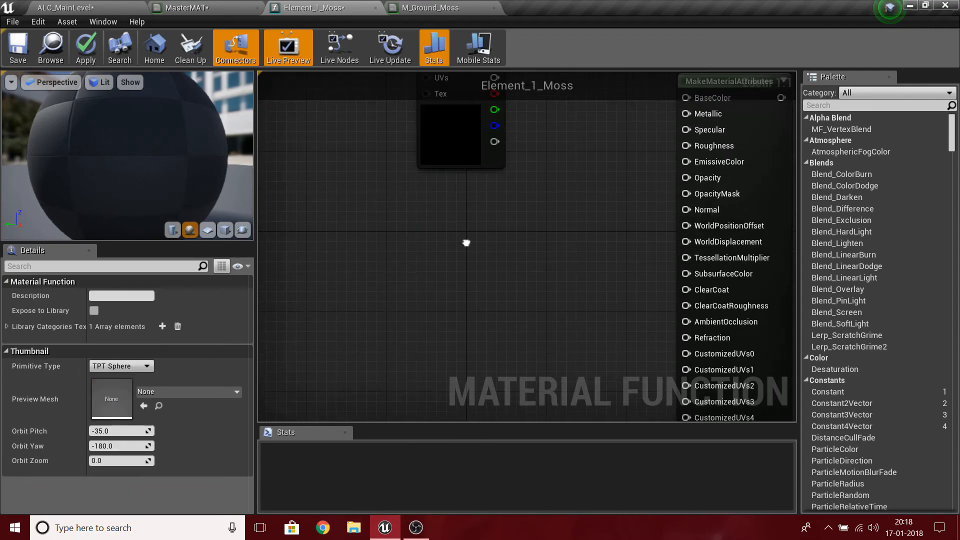
{"action": "key", "text": "t"}
{"action": "left_click", "coordinate": [371, 215]}
{"action": "key", "text": "Delete"}
Assign the StarterContent texture T_ground_Moss_D to the Texture Sample node
{"action": "right_click_drag", "start_coordinate": [490, 264], "coordinate": [500, 331]}
{"action": "left_click", "coordinate": [480, 226]}
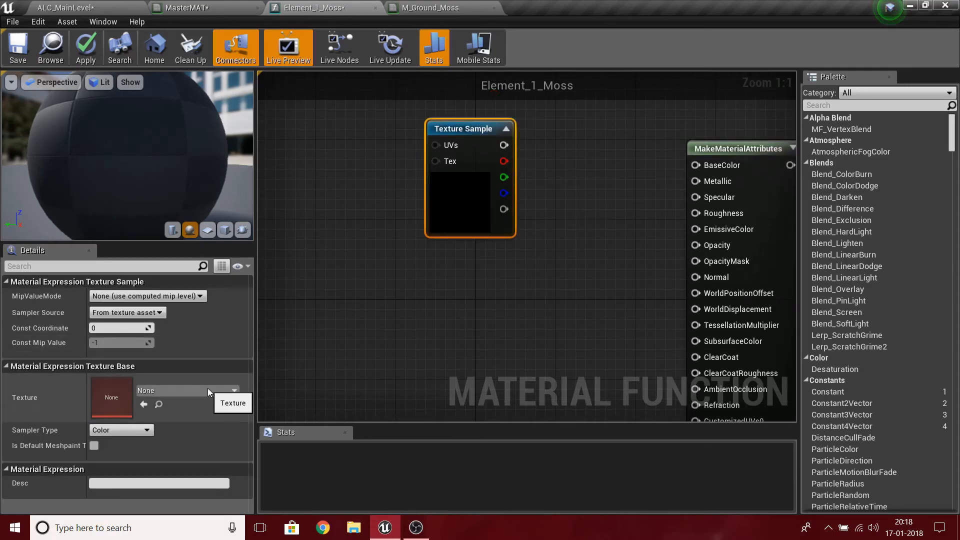
{"action": "left_click", "coordinate": [208, 389]}
{"action": "type", "text": "moss"}
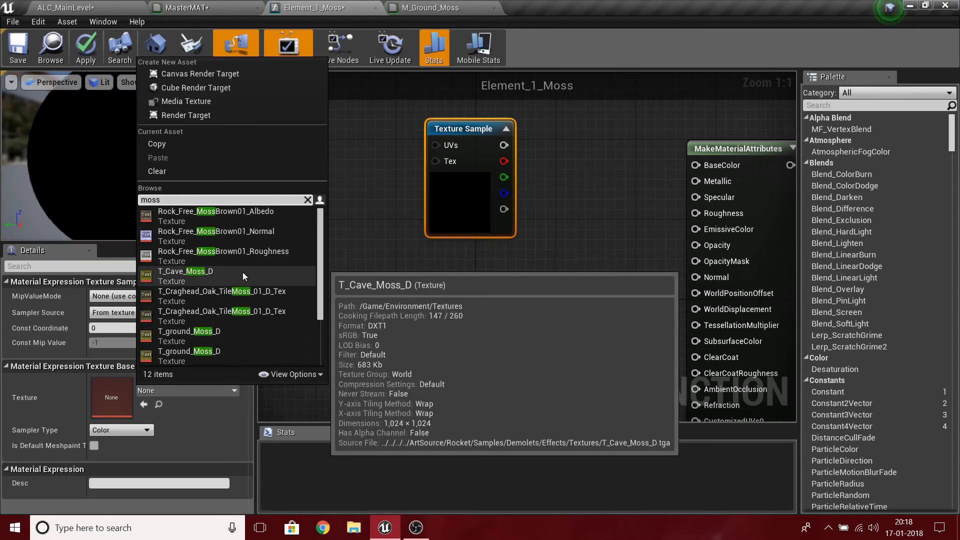
{"action": "mouse_move", "coordinate": [248, 337]}
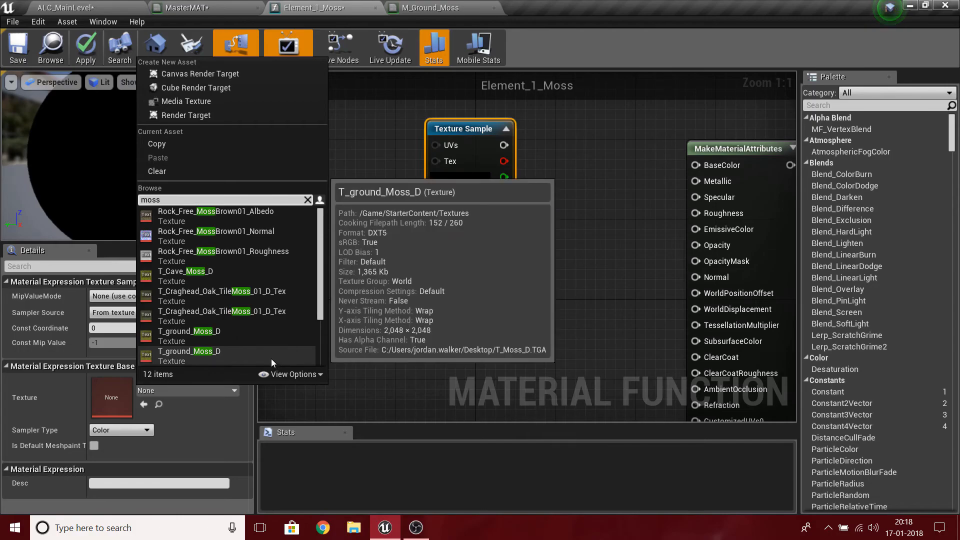
{"action": "left_click", "coordinate": [271, 359]}
Move the moss Texture Sample away from MakeMaterialAttributes to leave room for nodes between them
{"action": "right_click_drag", "start_coordinate": [483, 277], "coordinate": [397, 342]}
{"action": "left_click_drag", "start_coordinate": [346, 281], "coordinate": [315, 272]}
{"action": "right_click_drag", "start_coordinate": [379, 343], "coordinate": [532, 304]}
{"action": "left_click_drag", "start_coordinate": [492, 223], "coordinate": [403, 301]}
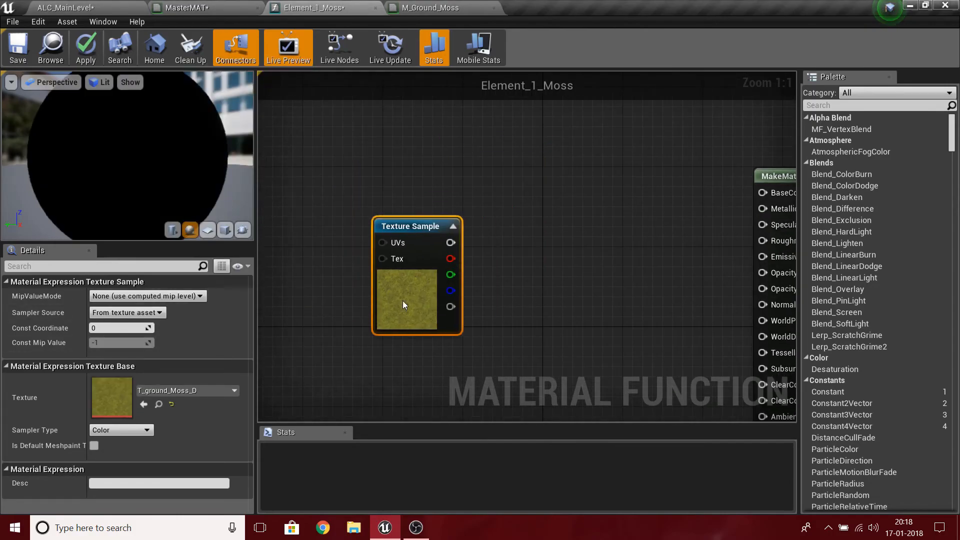
{"action": "right_click_drag", "start_coordinate": [570, 268], "coordinate": [561, 195]}
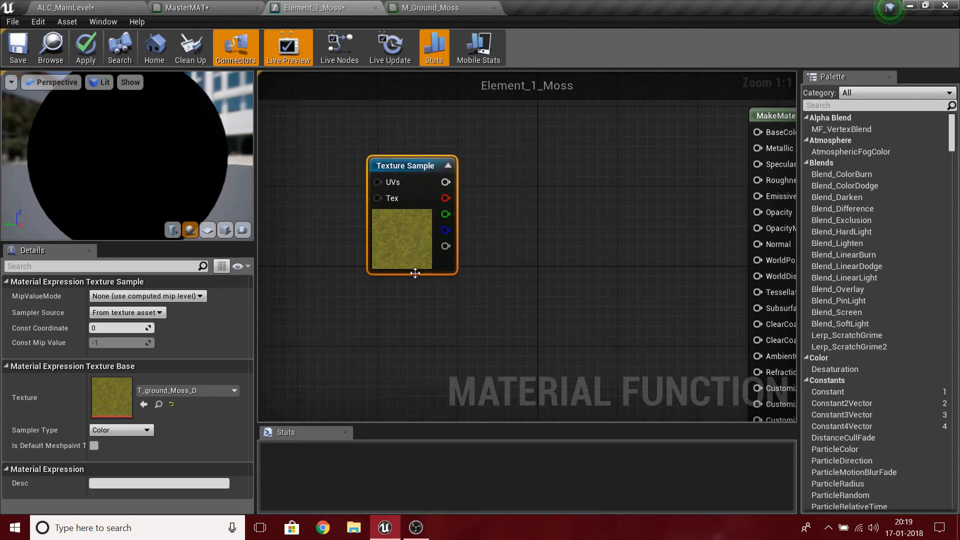
{"action": "left_click_drag", "start_coordinate": [413, 272], "coordinate": [415, 243]}
Check the texture list for the Texture Sample to see which T_ground_Moss_D asset is assigned
{"action": "left_click", "coordinate": [181, 390]}
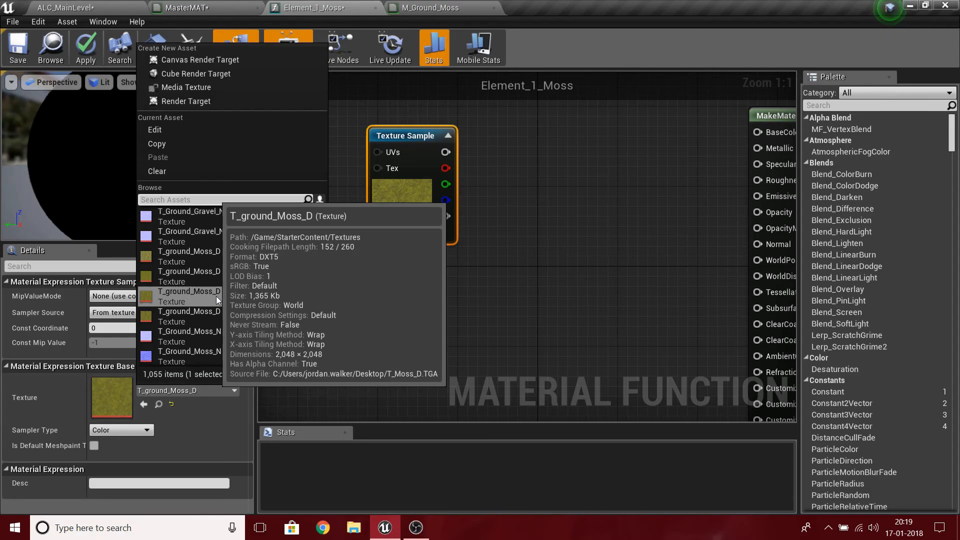
{"action": "right_click", "coordinate": [562, 262]}
{"action": "left_click", "coordinate": [462, 293]}
{"action": "right_click", "coordinate": [404, 212]}
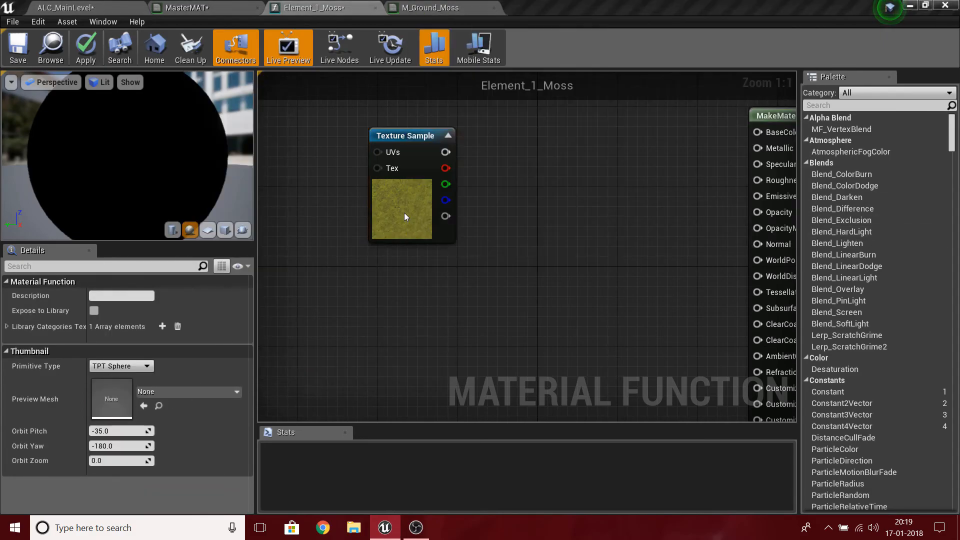
{"action": "left_click", "coordinate": [404, 212]}
{"action": "left_click", "coordinate": [167, 391]}
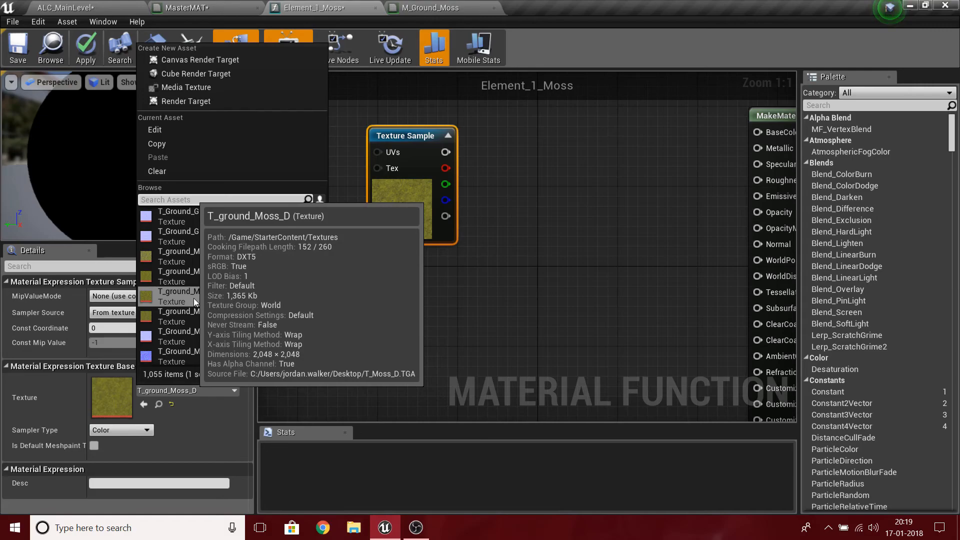
{"action": "left_click", "coordinate": [589, 277]}
{"action": "key", "text": "Home"}
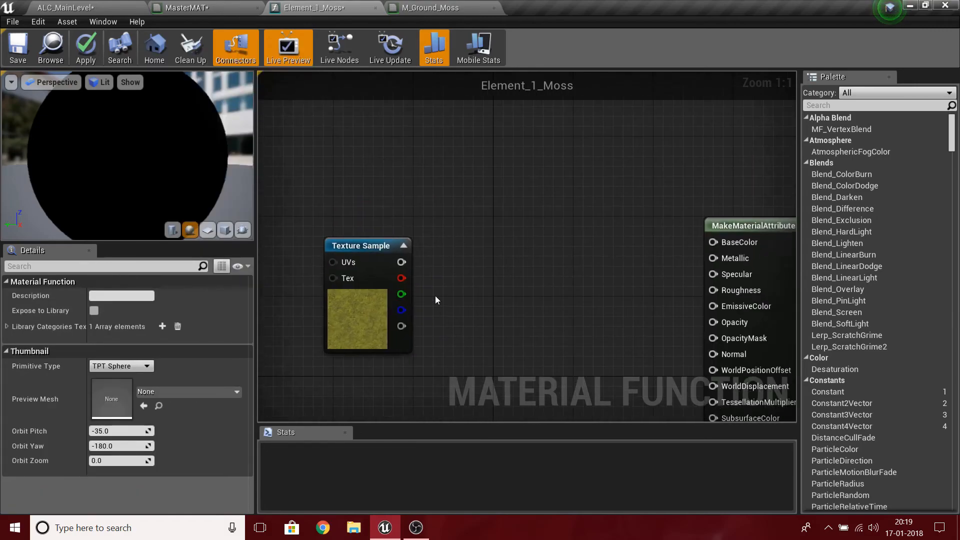
Shift the moss Texture Sample further out, keeping its output unconnected and space free below it
{"action": "left_click_drag", "start_coordinate": [401, 262], "coordinate": [515, 278]}
{"action": "left_click", "coordinate": [368, 379]}
{"action": "scroll", "coordinate": [478, 394], "scroll_direction": "down", "scroll_amount": 6}
{"action": "scroll", "coordinate": [667, 272], "scroll_direction": "up", "scroll_amount": 3}
{"action": "right_click_drag", "start_coordinate": [545, 297], "coordinate": [580, 273]}
{"action": "left_click_drag", "start_coordinate": [502, 215], "coordinate": [450, 208]}
{"action": "right_click_drag", "start_coordinate": [585, 212], "coordinate": [571, 224]}
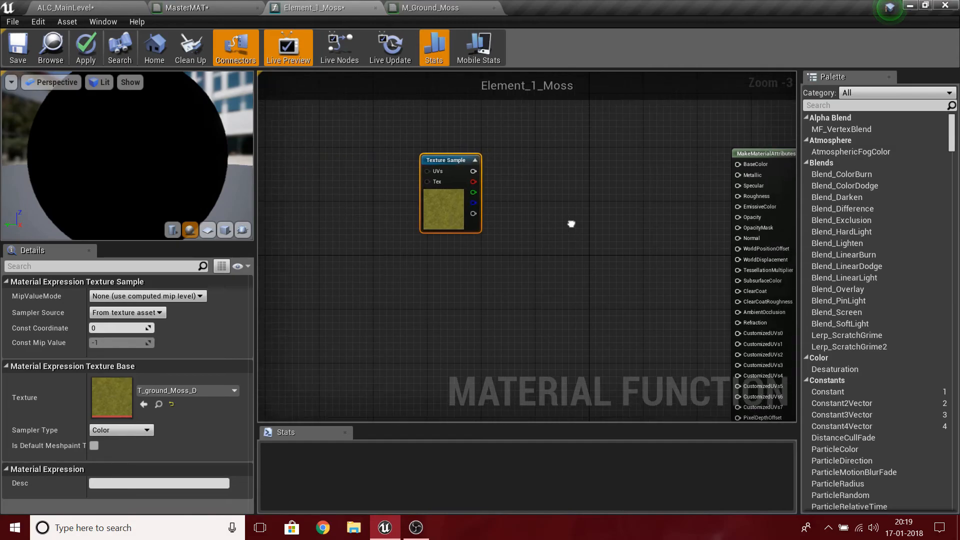
Duplicate the moss Texture Sample below the original and assign the texture T_Ground_Moss_N to the copy
{"action": "key", "text": "ctrl+w"}
{"action": "mouse_move", "coordinate": [475, 300]}
{"action": "left_mouse_down"}
{"action": "mouse_move", "coordinate": [400, 304]}
{"action": "mouse_move", "coordinate": [457, 297]}
{"action": "left_mouse_up"}
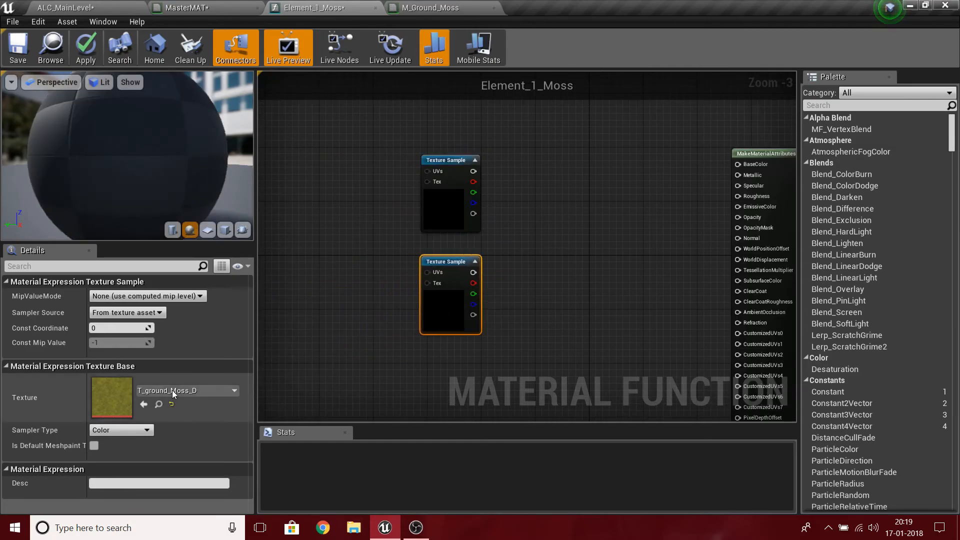
{"action": "left_click", "coordinate": [159, 391]}
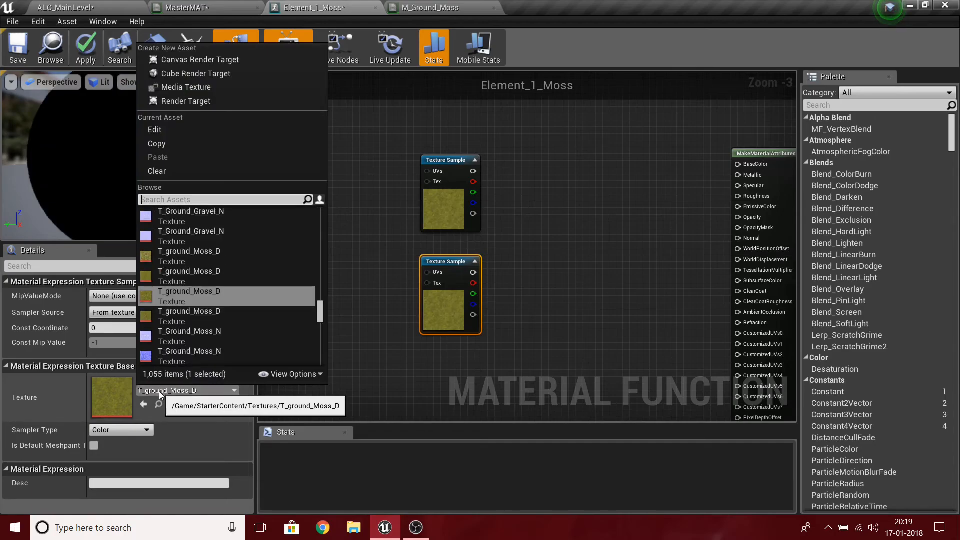
{"action": "left_click", "coordinate": [211, 352]}
Move the normal map sample near MakeMaterialAttributes and connect its RGB output to the Normal input
{"action": "right_click_drag", "start_coordinate": [609, 314], "coordinate": [531, 299]}
{"action": "left_click_drag", "start_coordinate": [393, 283], "coordinate": [601, 303]}
{"action": "left_click_drag", "start_coordinate": [650, 249], "coordinate": [714, 197]}
{"action": "right_click_drag", "start_coordinate": [610, 210], "coordinate": [700, 234]}
{"action": "right_click_drag", "start_coordinate": [675, 198], "coordinate": [502, 190]}
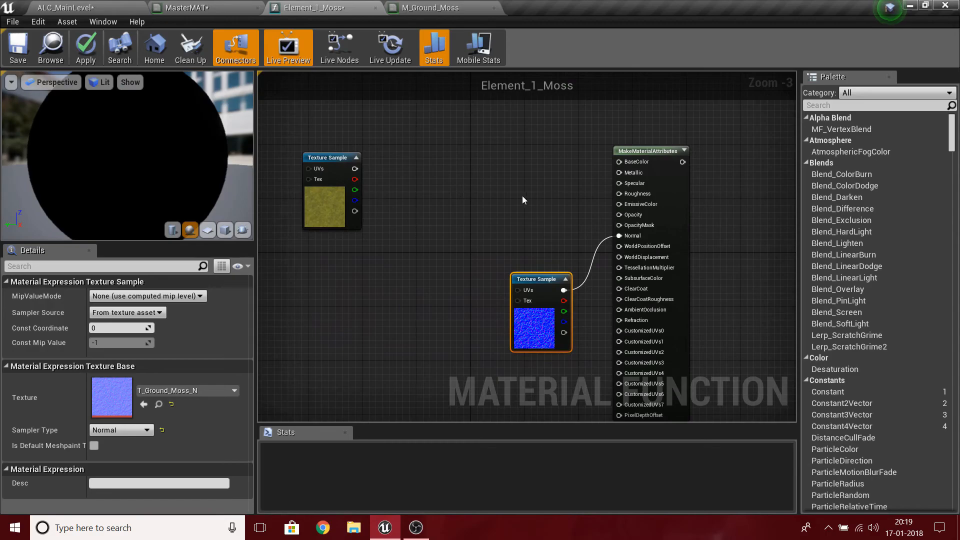
{"action": "left_click_drag", "start_coordinate": [626, 172], "coordinate": [679, 169]}
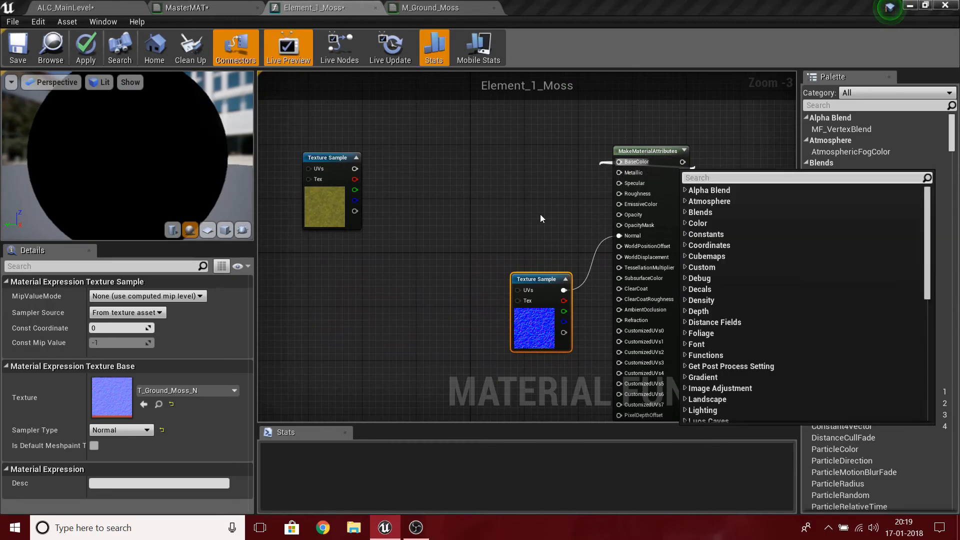
{"action": "left_click", "coordinate": [540, 214]}
{"action": "right_click_drag", "start_coordinate": [508, 199], "coordinate": [606, 192]}
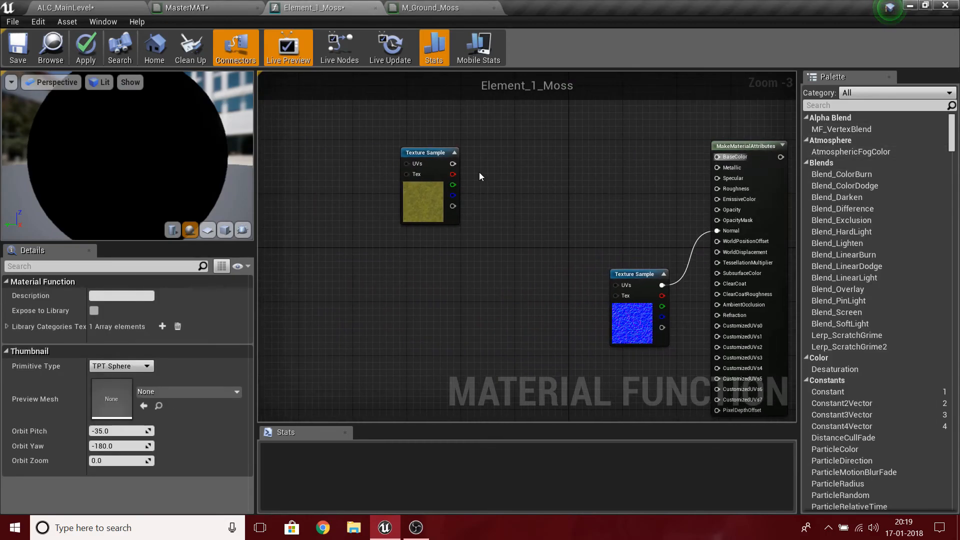
{"action": "left_click_drag", "start_coordinate": [425, 172], "coordinate": [411, 172]}
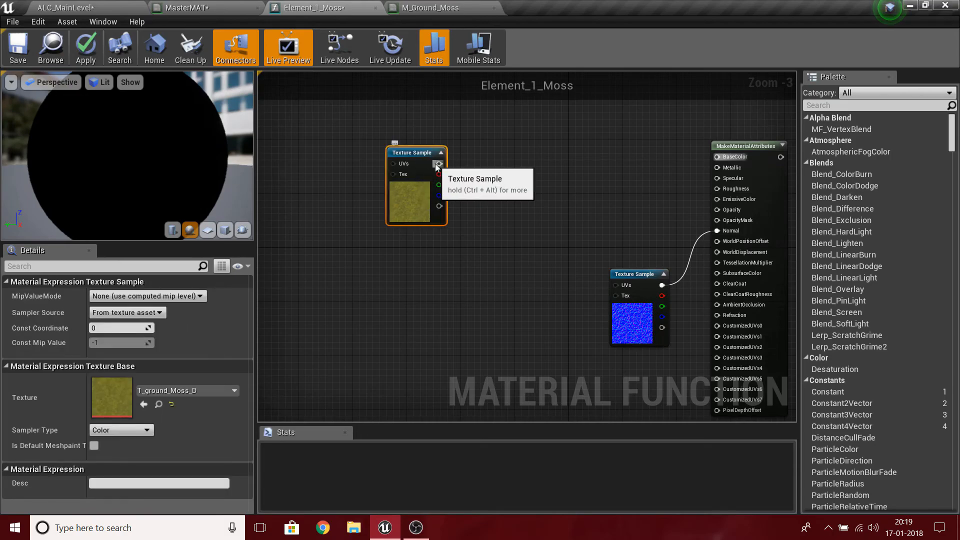
{"action": "left_click", "coordinate": [588, 245]}
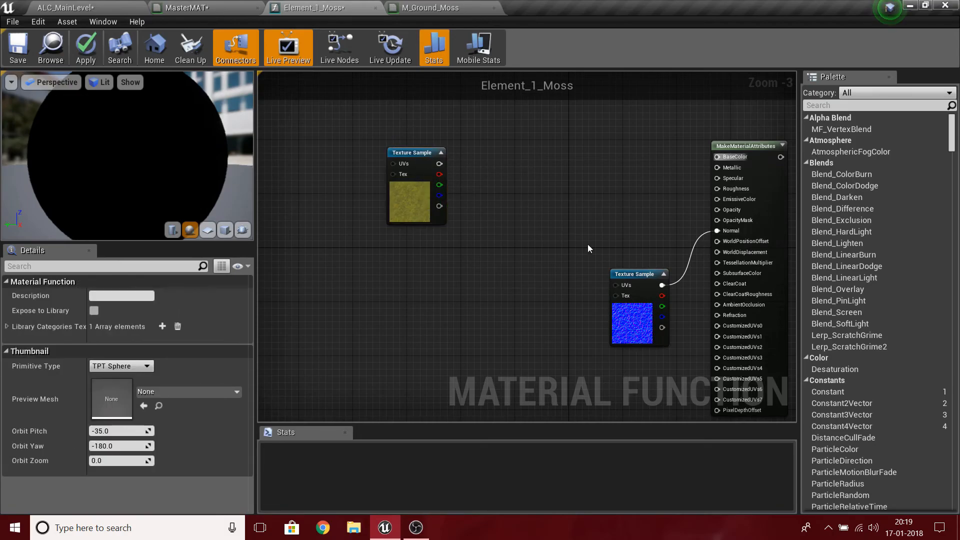
Add a FuzzyShading node with the moss colour sample feeding its BaseColor input, placed before MakeMaterialAttributes
{"action": "scroll", "coordinate": [558, 201], "scroll_direction": "up", "scroll_amount": 3}
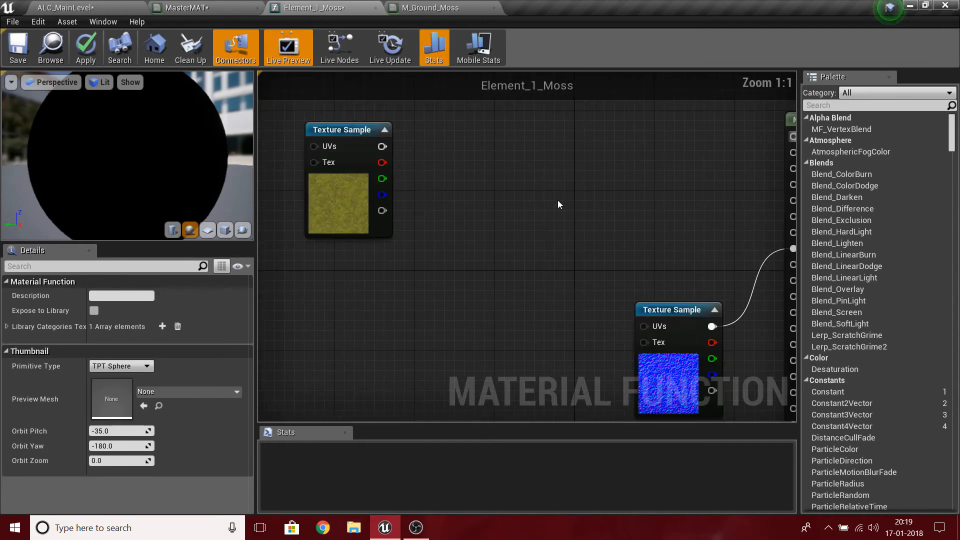
{"action": "right_click_drag", "start_coordinate": [558, 201], "coordinate": [492, 274]}
{"action": "left_click_drag", "start_coordinate": [306, 301], "coordinate": [362, 292]}
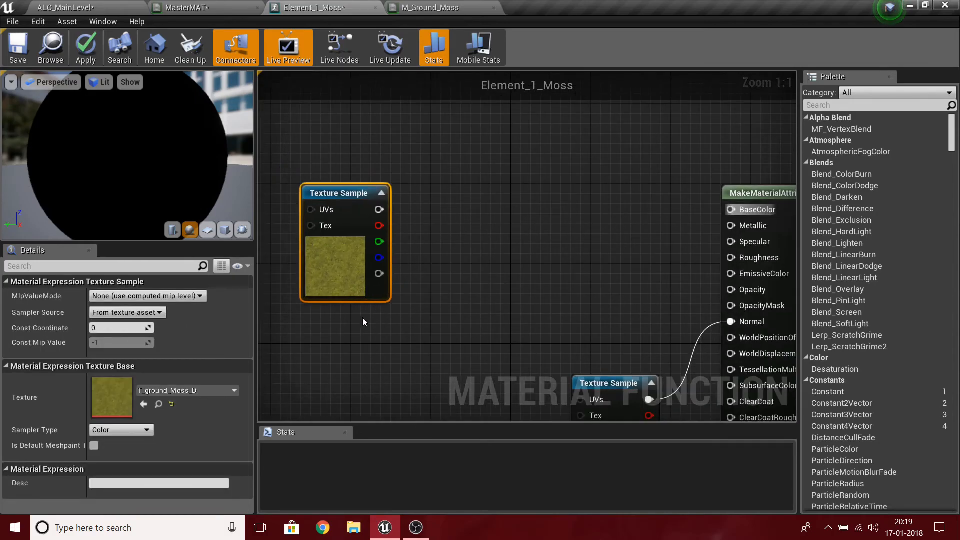
{"action": "left_click_drag", "start_coordinate": [379, 210], "coordinate": [439, 249]}
{"action": "type", "text": "fuzz"}
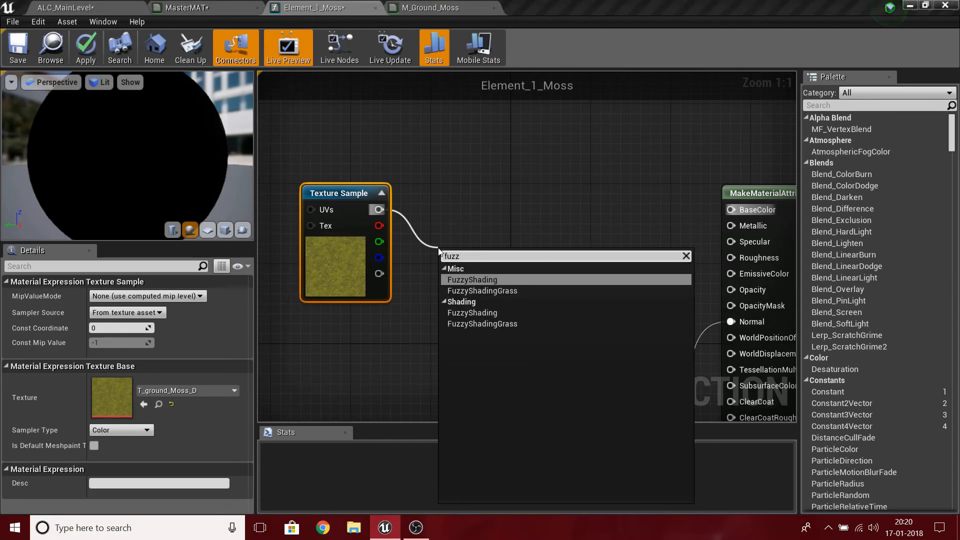
{"action": "key", "text": "Return"}
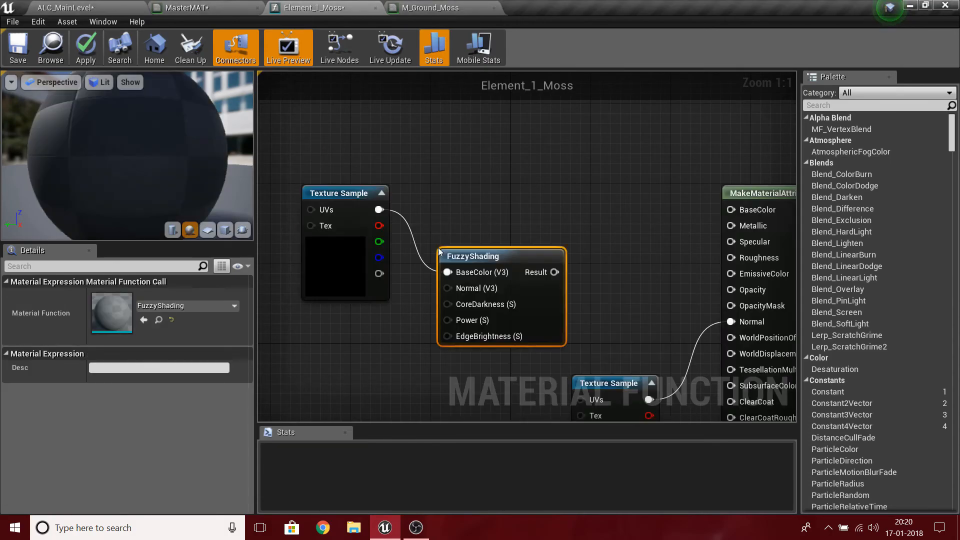
{"action": "left_click_drag", "start_coordinate": [540, 252], "coordinate": [602, 207]}
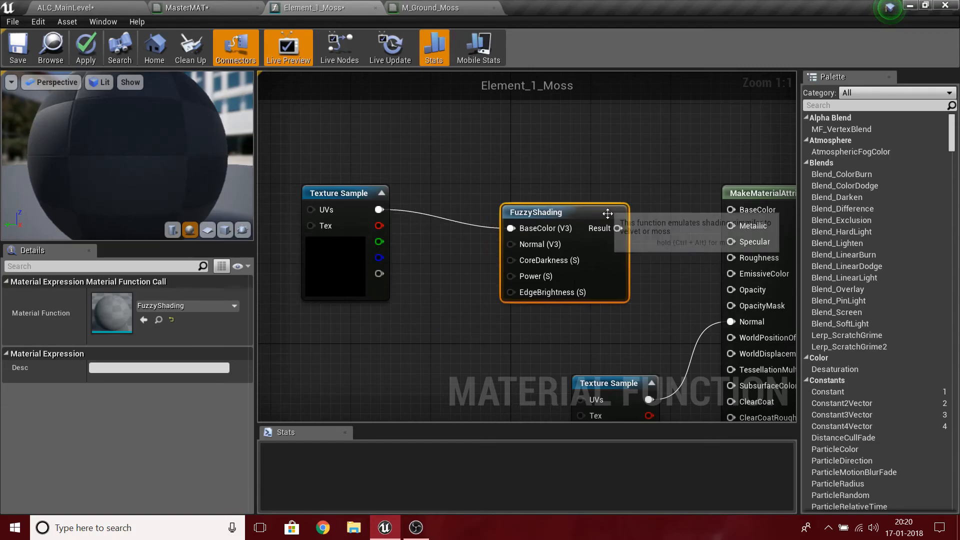
Connect the normal map sample to FuzzyShading's Normal input and FuzzyShading's Result to the BaseColor of MakeMaterialAttributes
{"action": "right_click_drag", "start_coordinate": [567, 401], "coordinate": [675, 331]}
{"action": "left_click_drag", "start_coordinate": [683, 370], "coordinate": [373, 340]}
{"action": "left_click_drag", "start_coordinate": [453, 299], "coordinate": [643, 175]}
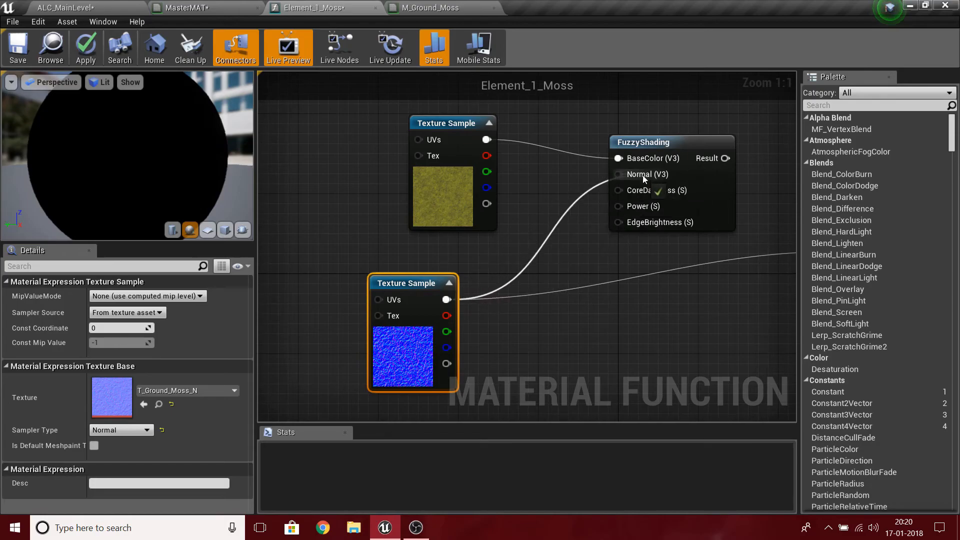
{"action": "right_click_drag", "start_coordinate": [655, 318], "coordinate": [510, 387]}
{"action": "left_click_drag", "start_coordinate": [571, 245], "coordinate": [705, 226]}
{"action": "right_click_drag", "start_coordinate": [516, 346], "coordinate": [430, 301]}
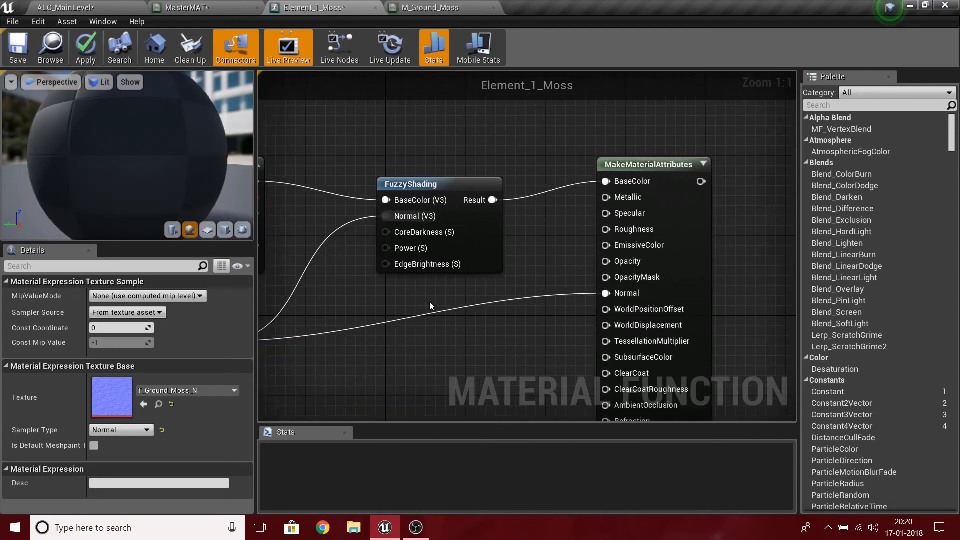
{"action": "left_click", "coordinate": [430, 302]}
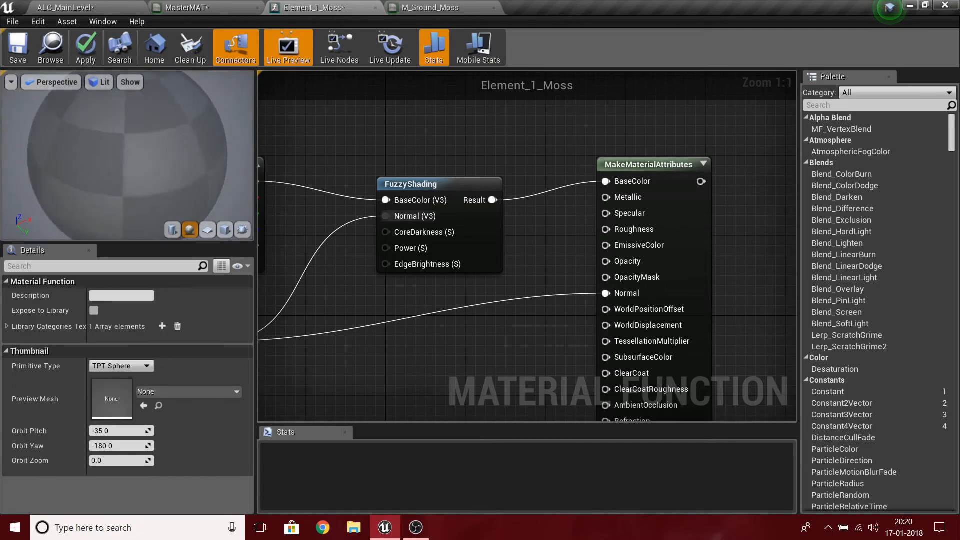
Start previewing the MakeMaterialAttributes node of the moss function
{"action": "scroll", "coordinate": [480, 245], "scroll_direction": "down", "scroll_amount": 5}
{"action": "scroll", "coordinate": [461, 223], "scroll_direction": "up", "scroll_amount": 5}
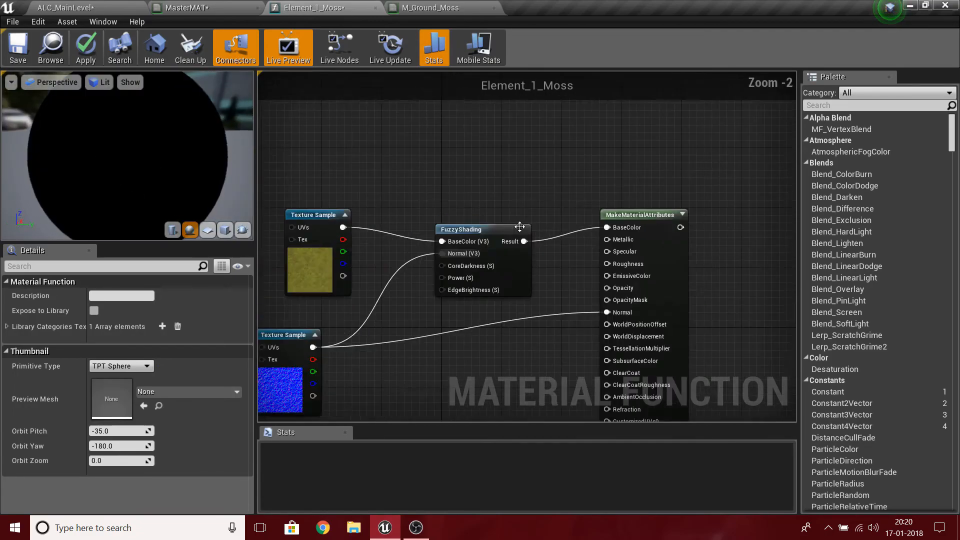
{"action": "right_click", "coordinate": [691, 195]}
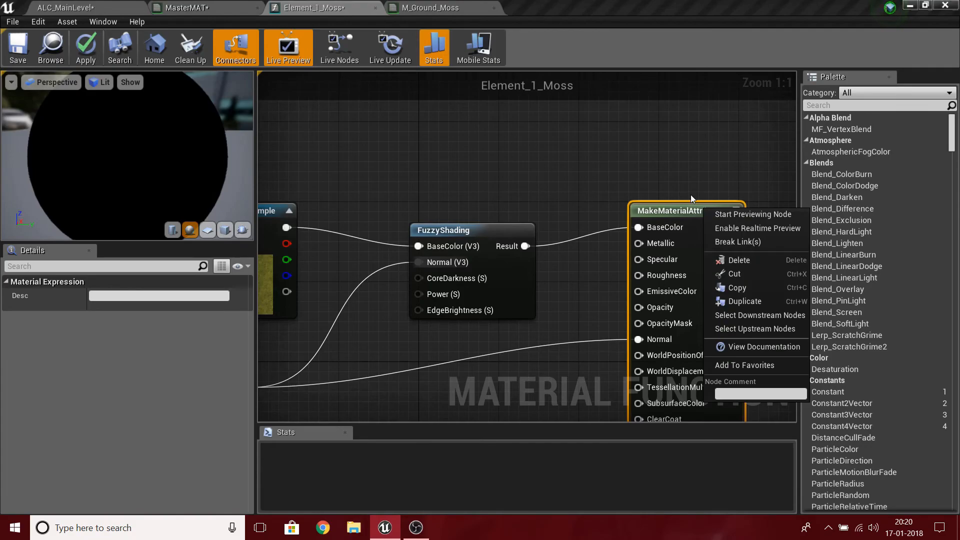
{"action": "left_click", "coordinate": [725, 212]}
{"action": "right_click_drag", "start_coordinate": [563, 304], "coordinate": [423, 247]}
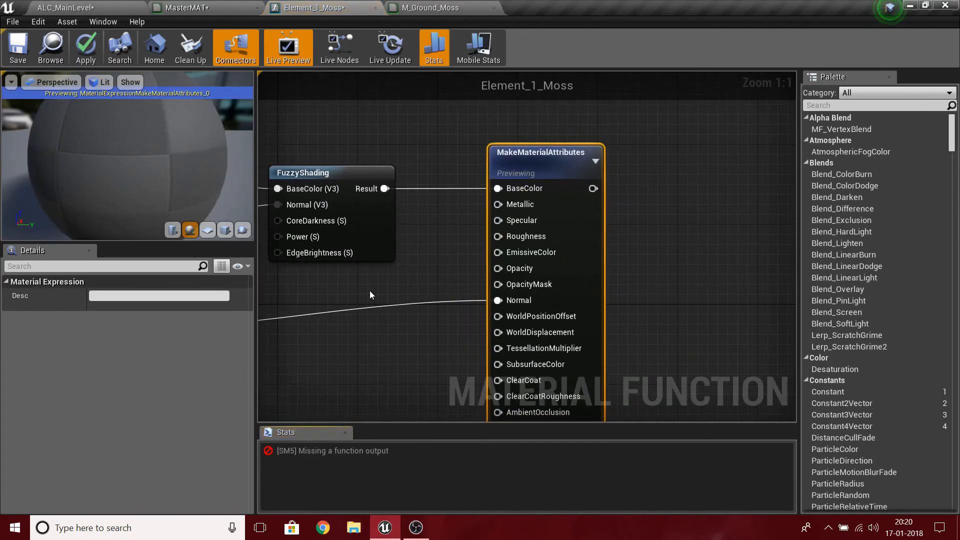
{"action": "scroll", "coordinate": [470, 259], "scroll_direction": "down", "scroll_amount": 6}
{"action": "scroll", "coordinate": [452, 295], "scroll_direction": "up", "scroll_amount": 6}
{"action": "right_click_drag", "start_coordinate": [452, 296], "coordinate": [385, 409]}
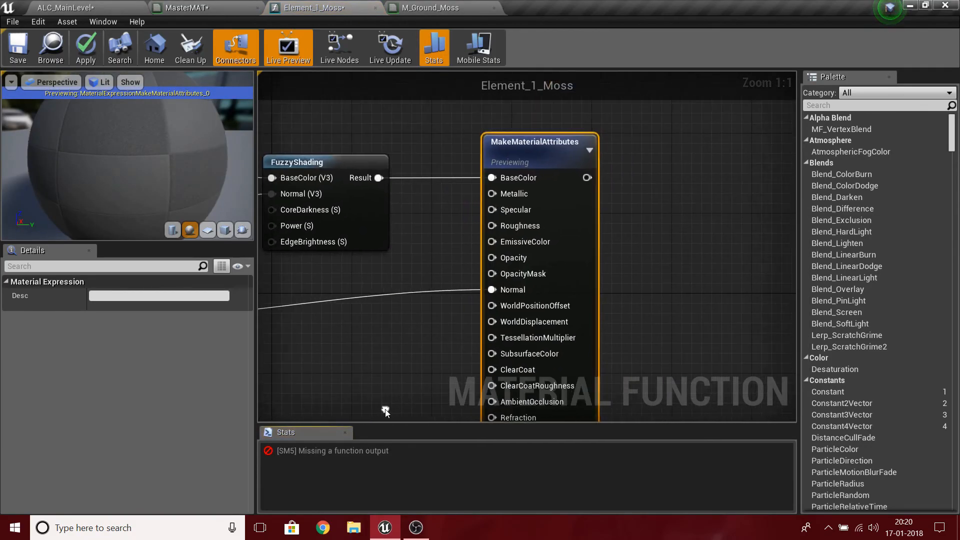
Move MakeMaterialAttributes farther from FuzzyShading and connect a new scalar parameter to its Metallic input
{"action": "left_click_drag", "start_coordinate": [522, 144], "coordinate": [767, 164]}
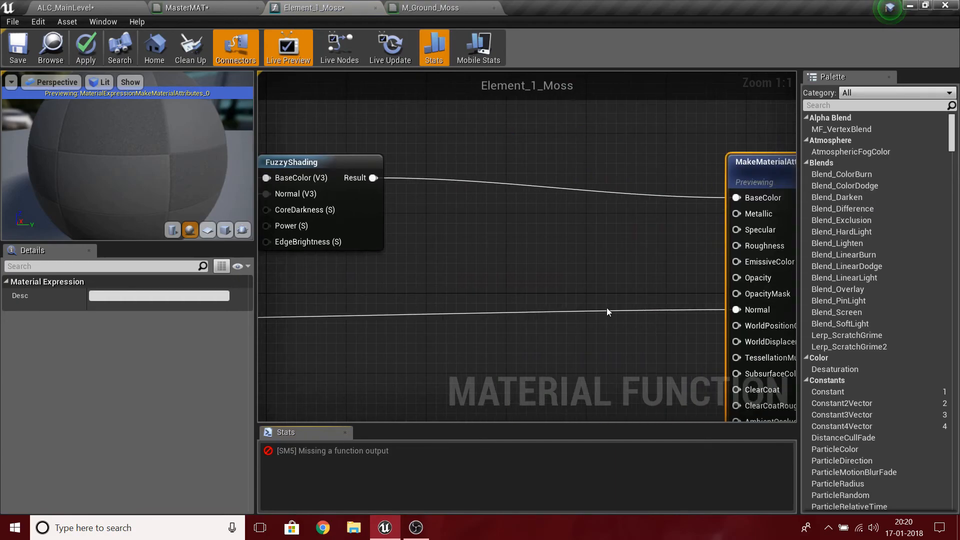
{"action": "right_click_drag", "start_coordinate": [504, 313], "coordinate": [427, 319]}
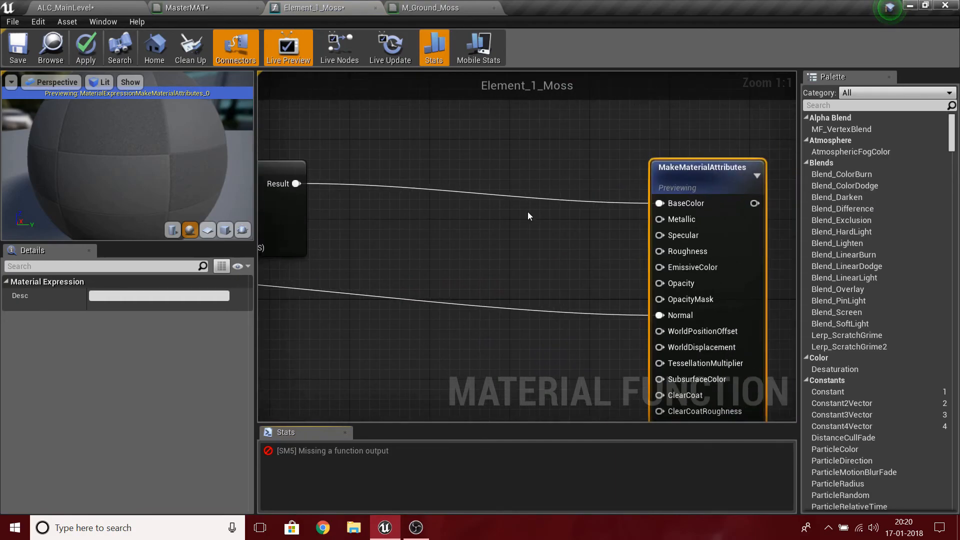
{"action": "left_click", "coordinate": [491, 211]}
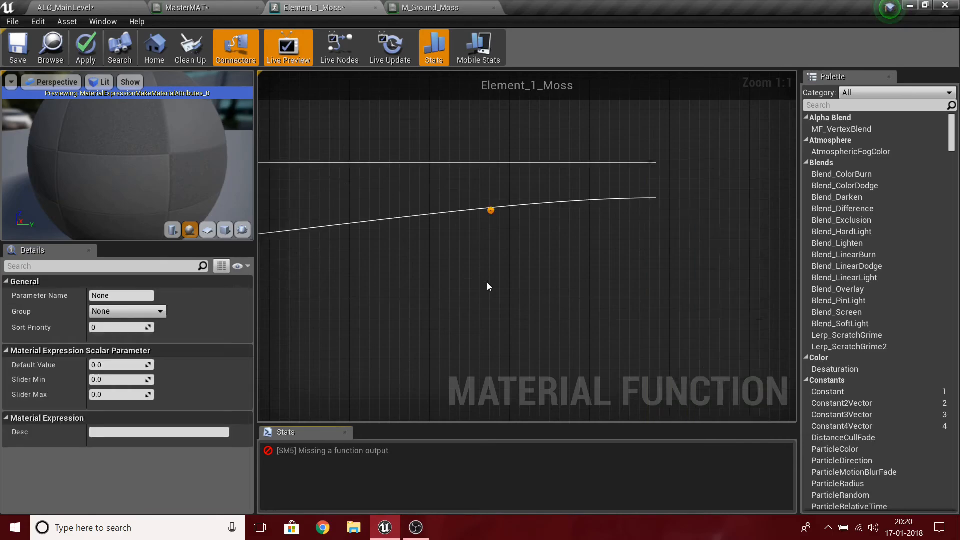
{"action": "left_click_drag", "start_coordinate": [515, 218], "coordinate": [691, 221]}
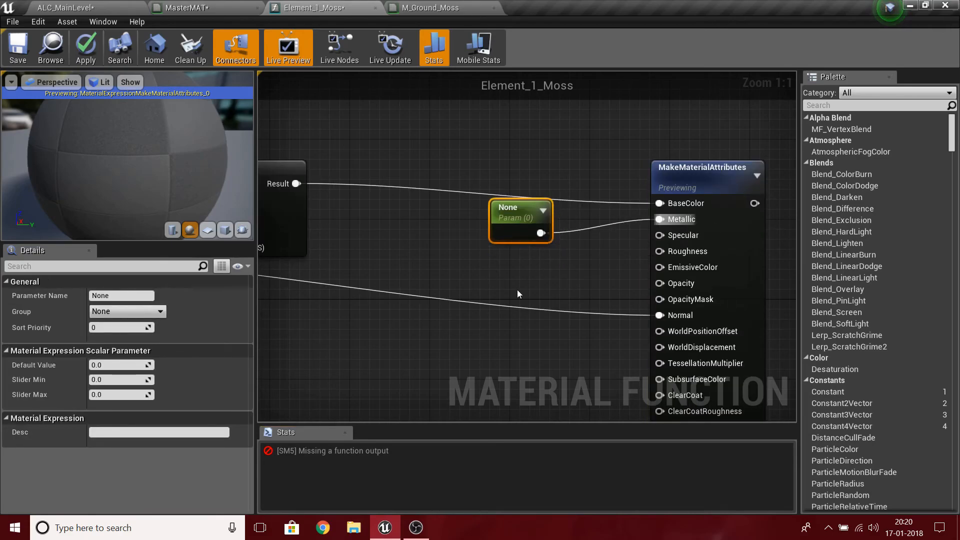
Add two more scalar parameters below the first and connect them to the Specular and Roughness inputs of MakeMaterialAttributes
{"action": "left_click", "coordinate": [490, 277]}
{"action": "left_click_drag", "start_coordinate": [496, 290], "coordinate": [497, 265]}
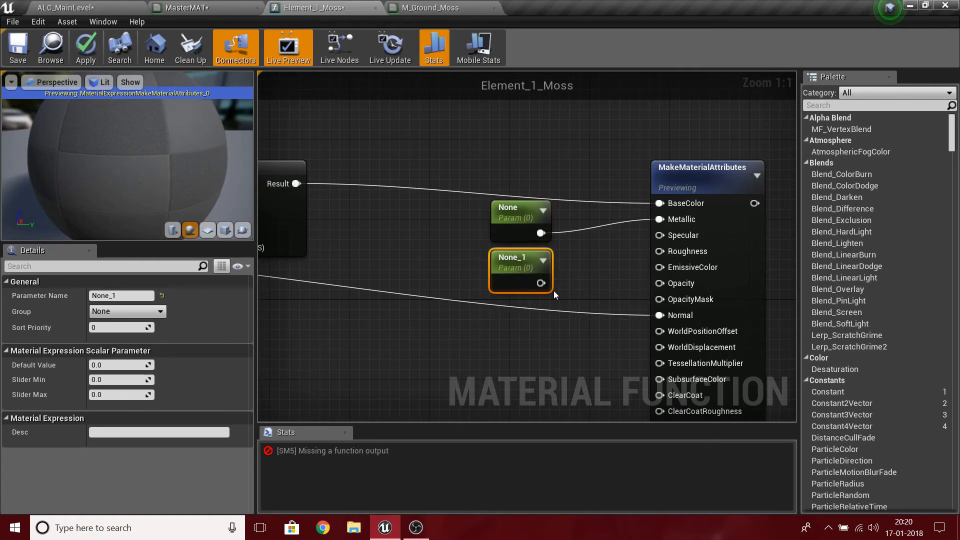
{"action": "left_click_drag", "start_coordinate": [625, 259], "coordinate": [660, 235]}
{"action": "left_click", "coordinate": [477, 324]}
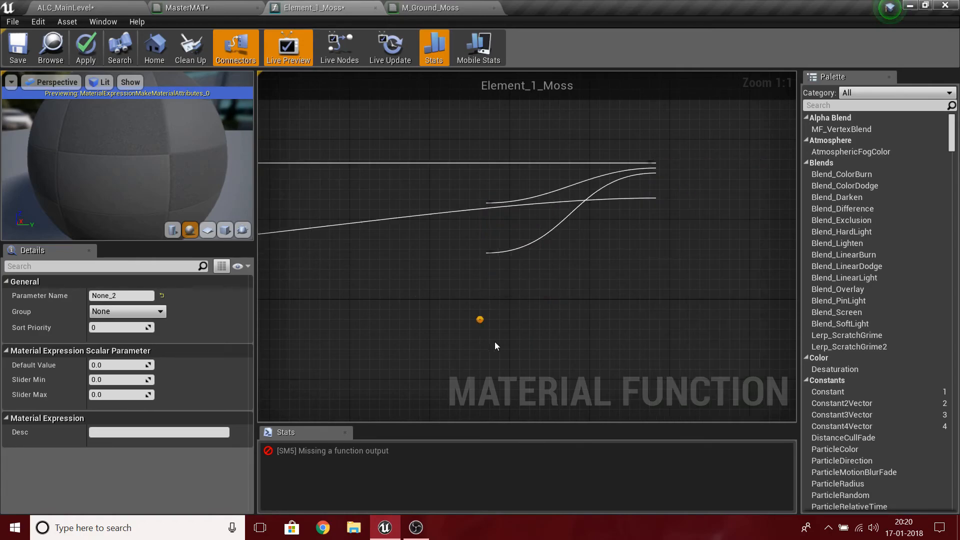
{"action": "left_click_drag", "start_coordinate": [511, 355], "coordinate": [660, 251]}
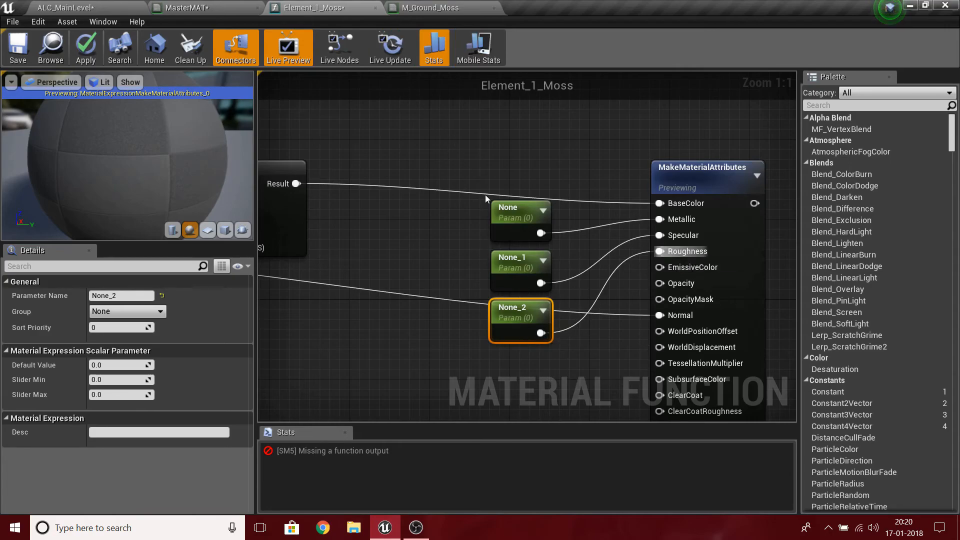
Rename the parameter feeding Metallic as Element3_Metallic and move it farther away from MakeMaterialAttributes
{"action": "left_click", "coordinate": [512, 212]}
{"action": "left_click", "coordinate": [128, 295]}
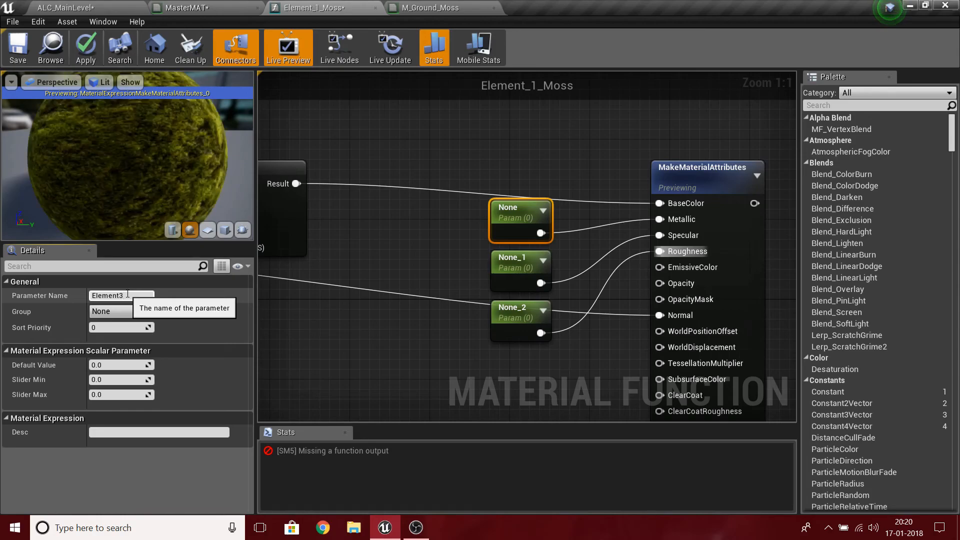
{"action": "key", "text": "Return"}
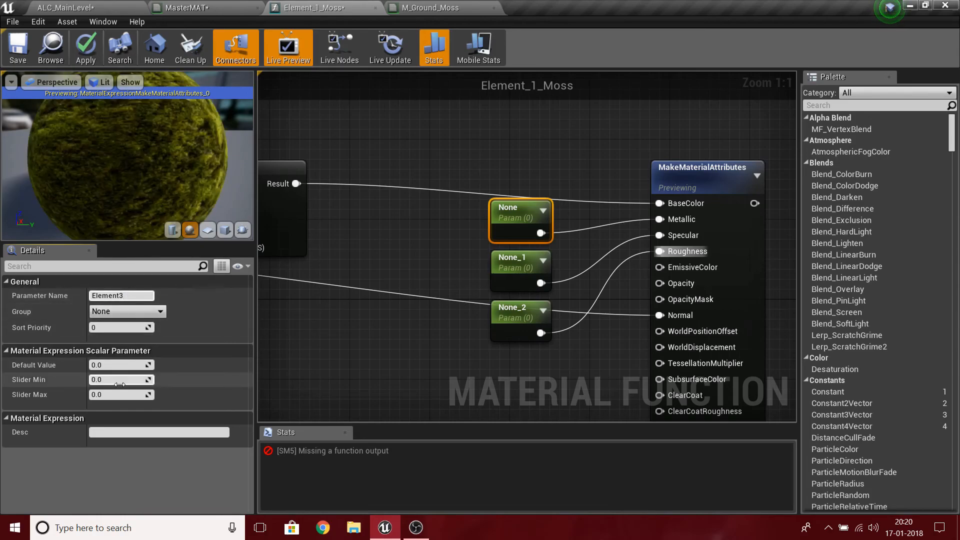
{"action": "left_click_drag", "start_coordinate": [139, 181], "coordinate": [86, 164]}
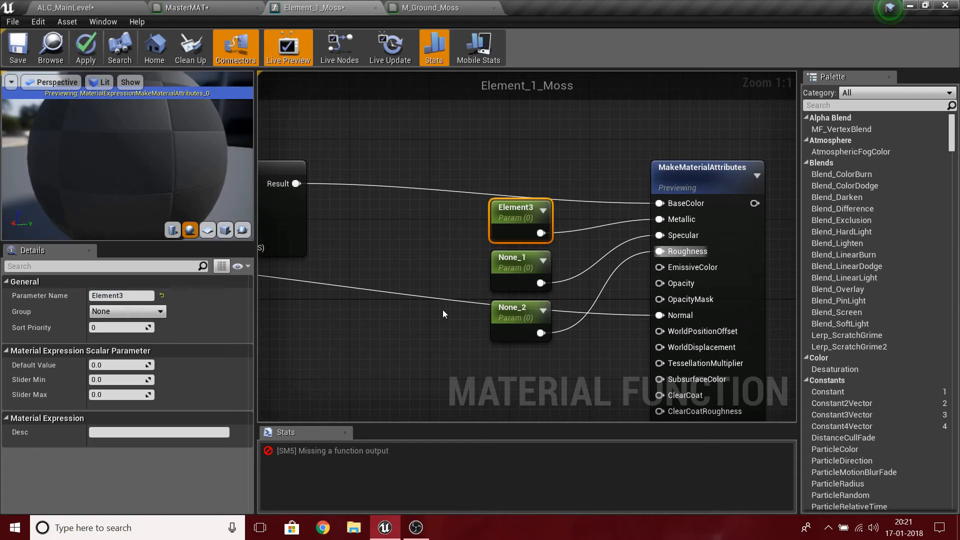
{"action": "left_click", "coordinate": [520, 273]}
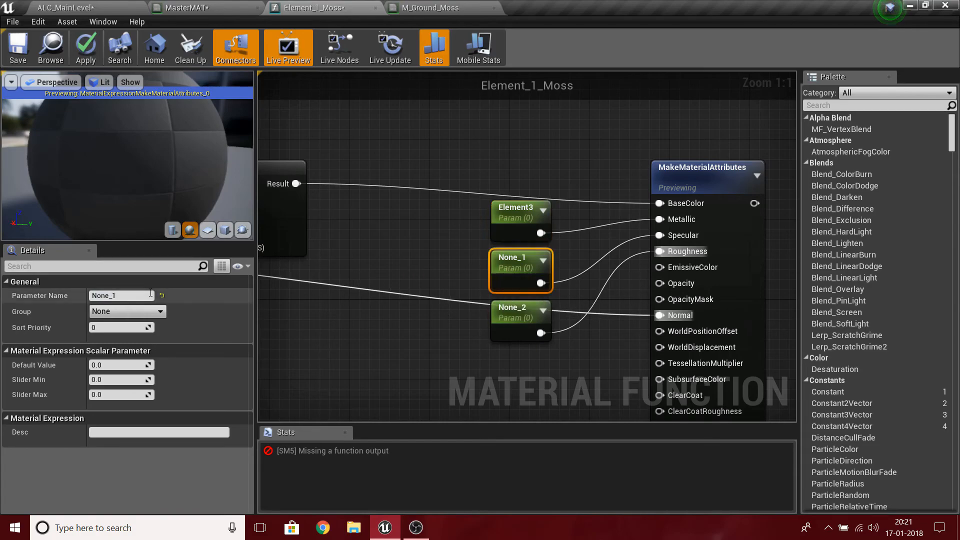
{"action": "left_click", "coordinate": [506, 224]}
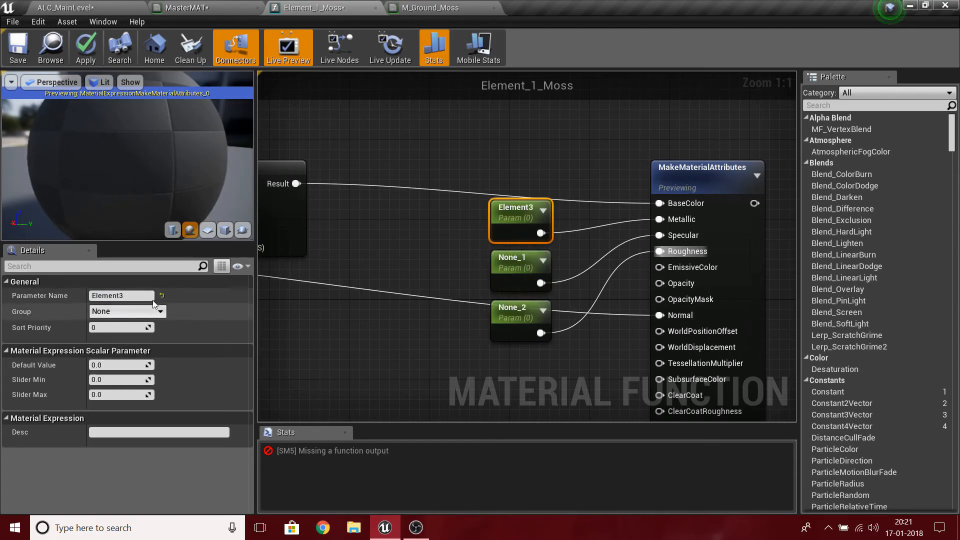
{"action": "left_click", "coordinate": [131, 299]}
{"action": "left_click", "coordinate": [131, 300]}
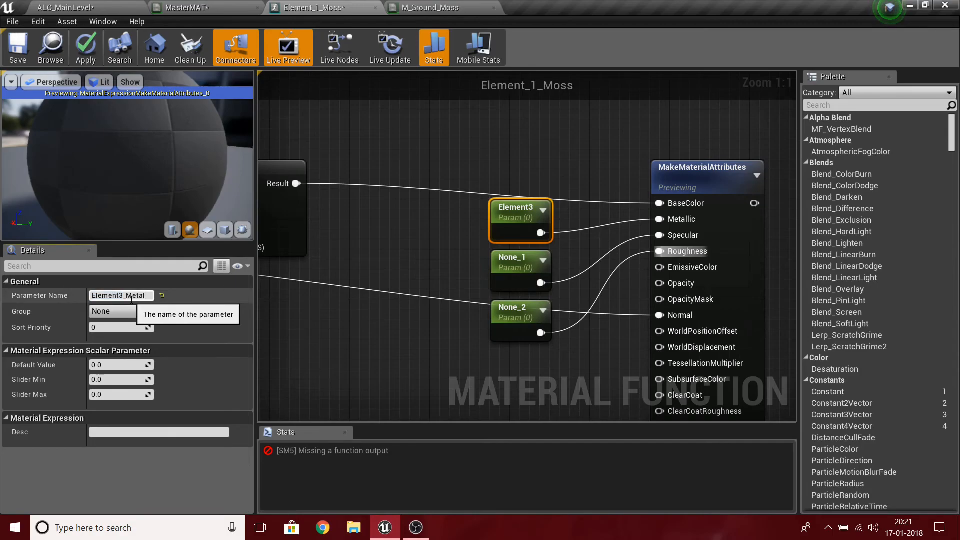
{"action": "key", "text": "Return"}
{"action": "left_click_drag", "start_coordinate": [489, 215], "coordinate": [380, 214]}
Rename the parameter feeding Specular as Element3_Spec and align it beneath Element3_Metallic
{"action": "left_click", "coordinate": [512, 260]}
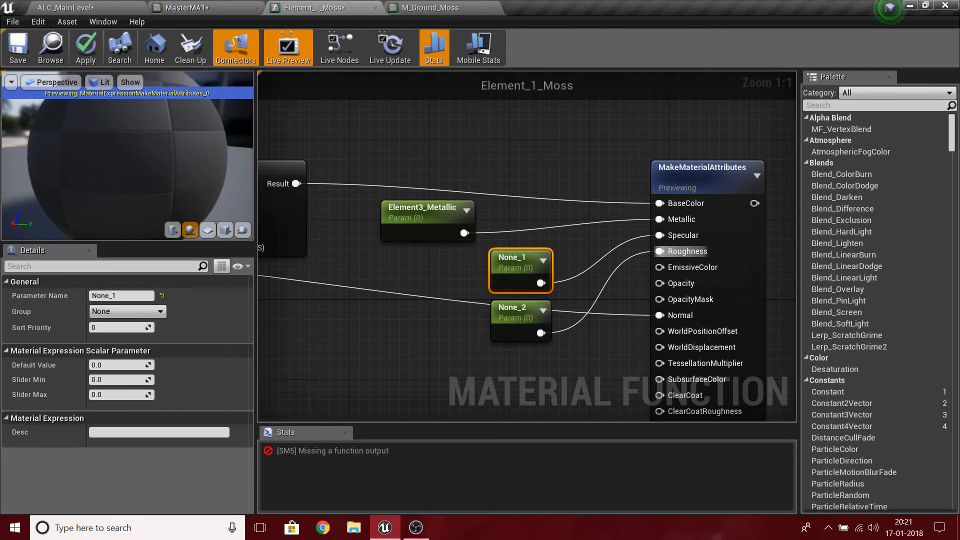
{"action": "left_click", "coordinate": [120, 296]}
{"action": "type", "text": "Element3"}
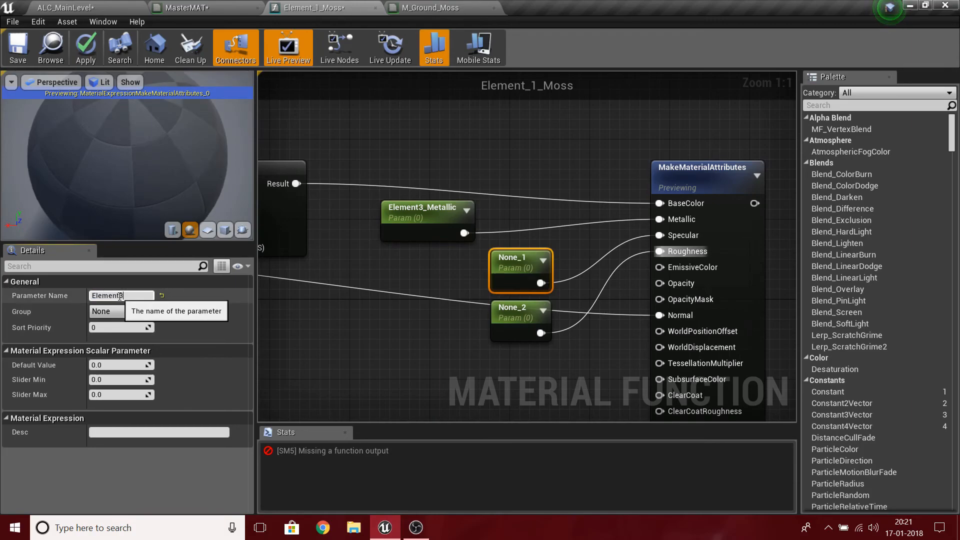
{"action": "type", "text": "_S"}
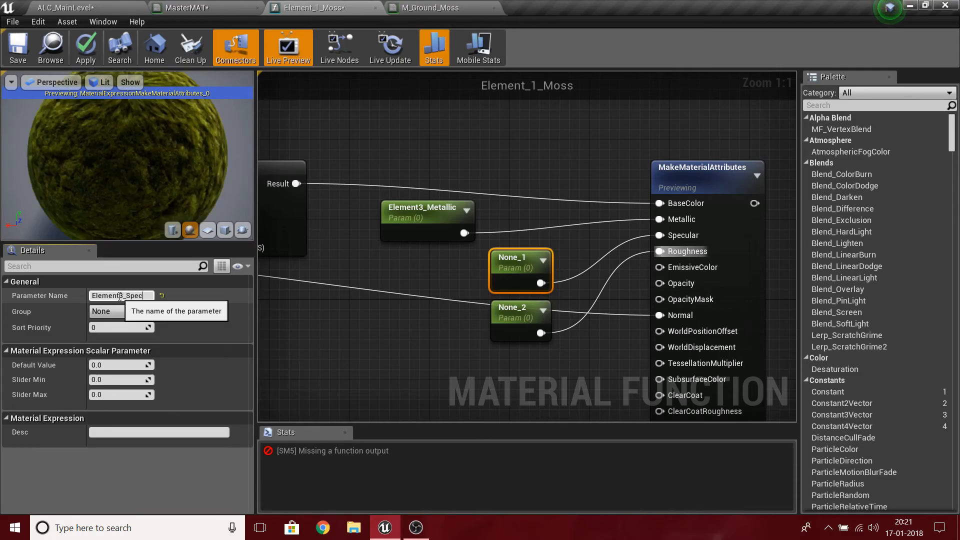
{"action": "type", "text": "pec"}
{"action": "key", "text": "Return"}
{"action": "left_click_drag", "start_coordinate": [508, 286], "coordinate": [399, 286]}
Align the parameter feeding Roughness beneath Element3_Spec and rename it as Element3_Roughness
{"action": "left_click_drag", "start_coordinate": [518, 328], "coordinate": [405, 328]}
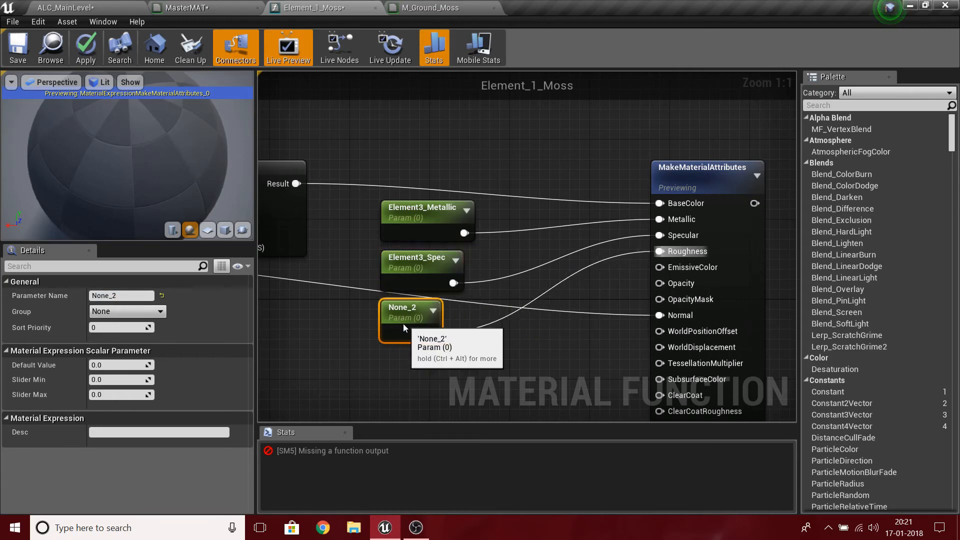
{"action": "left_click", "coordinate": [120, 296]}
{"action": "type", "text": "Element3"}
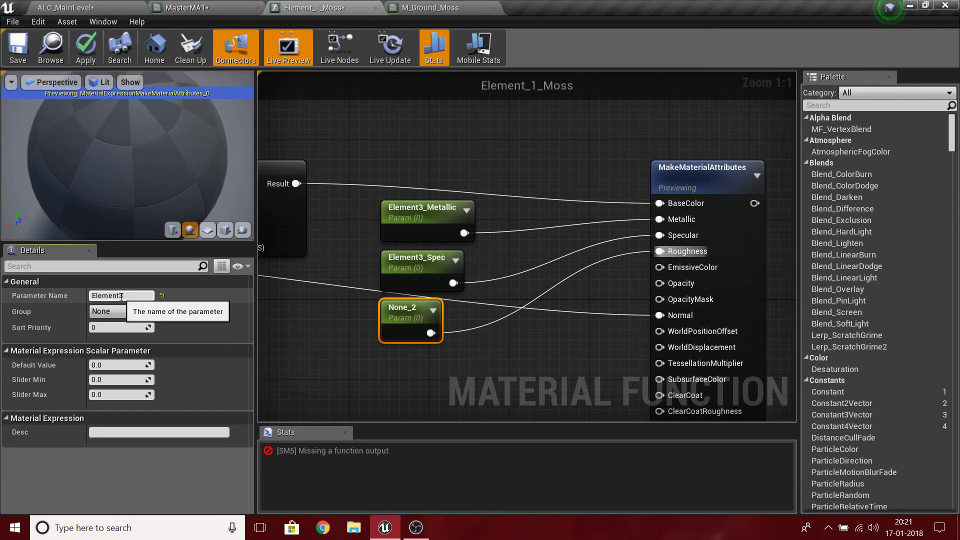
{"action": "type", "text": "_Roughness"}
{"action": "key", "text": "Return"}
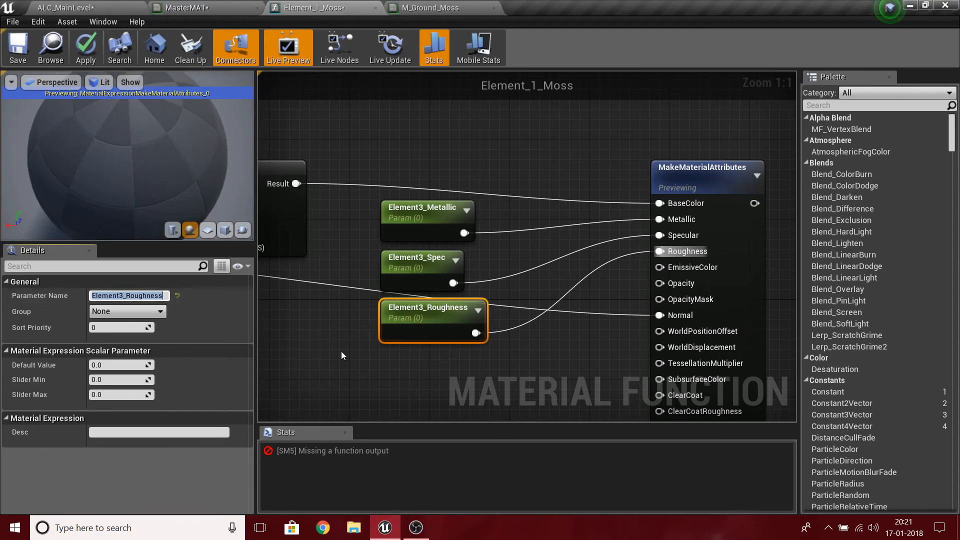
Rearrange the graph with the parameters clear of the Normal wire, MakeMaterialAttributes farther away and FuzzyShading above the parameters
{"action": "scroll", "coordinate": [394, 352], "scroll_direction": "down", "scroll_amount": 4}
{"action": "left_click", "coordinate": [404, 265]}
{"action": "right_click_drag", "start_coordinate": [415, 362], "coordinate": [435, 413]}
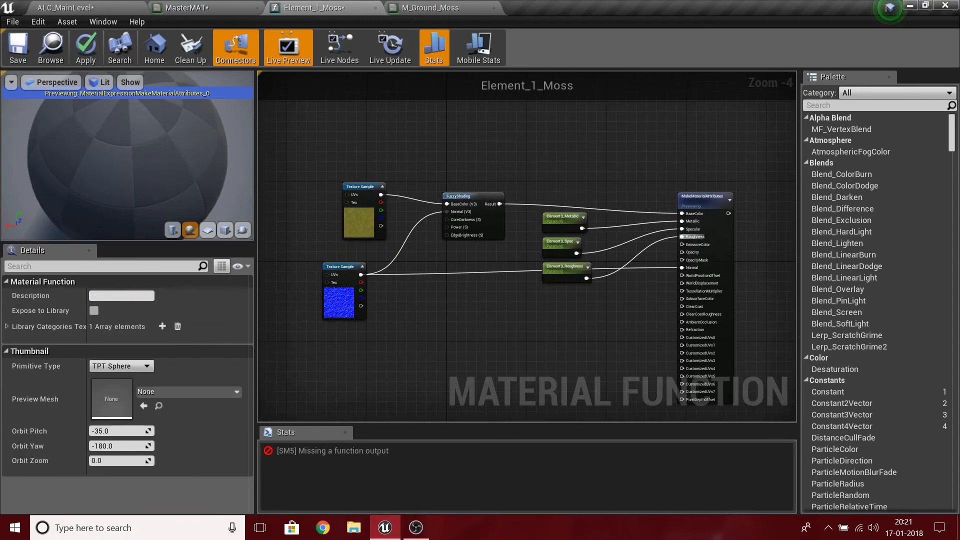
{"action": "right_click_drag", "start_coordinate": [671, 403], "coordinate": [620, 357]}
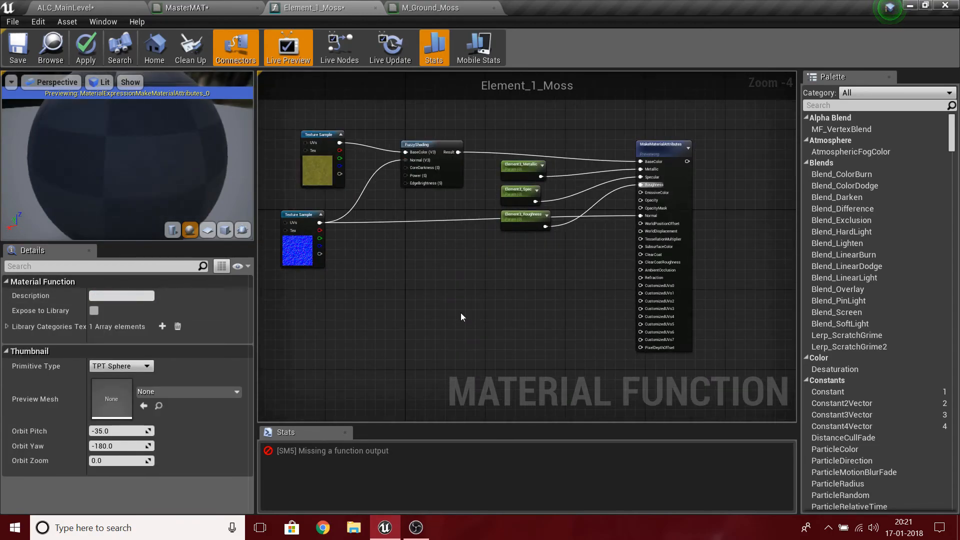
{"action": "scroll", "coordinate": [529, 342], "scroll_direction": "up", "scroll_amount": 3}
{"action": "right_click_drag", "start_coordinate": [530, 341], "coordinate": [480, 299]}
{"action": "scroll", "coordinate": [511, 365], "scroll_direction": "down", "scroll_amount": 1}
{"action": "scroll", "coordinate": [400, 336], "scroll_direction": "down", "scroll_amount": 3}
{"action": "mouse_move", "coordinate": [457, 220]}
{"action": "left_mouse_down"}
{"action": "mouse_move", "coordinate": [469, 244]}
{"action": "mouse_move", "coordinate": [460, 209]}
{"action": "mouse_move", "coordinate": [451, 238]}
{"action": "mouse_move", "coordinate": [456, 231]}
{"action": "left_mouse_up"}
{"action": "left_click", "coordinate": [506, 214]}
{"action": "left_click_drag", "start_coordinate": [562, 198], "coordinate": [600, 205]}
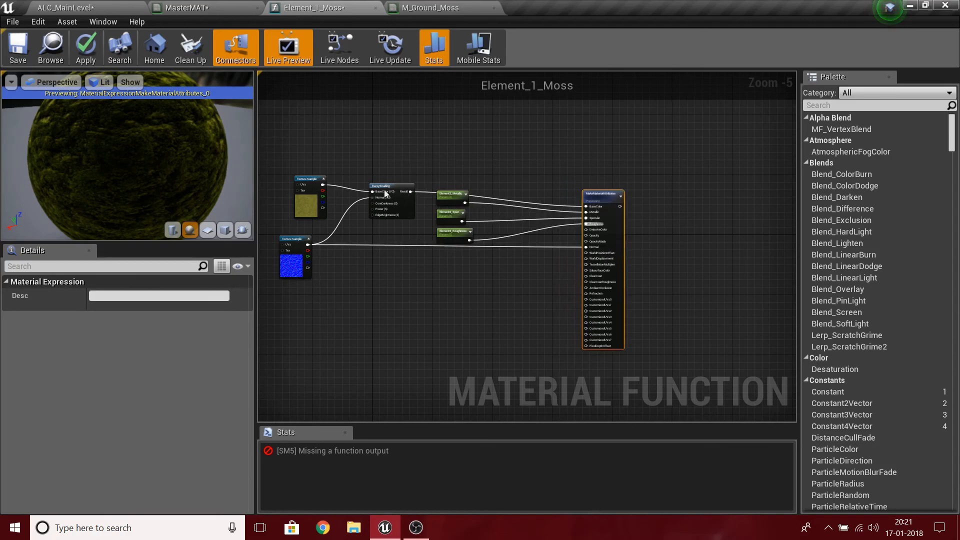
{"action": "left_click_drag", "start_coordinate": [392, 190], "coordinate": [397, 172]}
{"action": "left_click", "coordinate": [426, 211]}
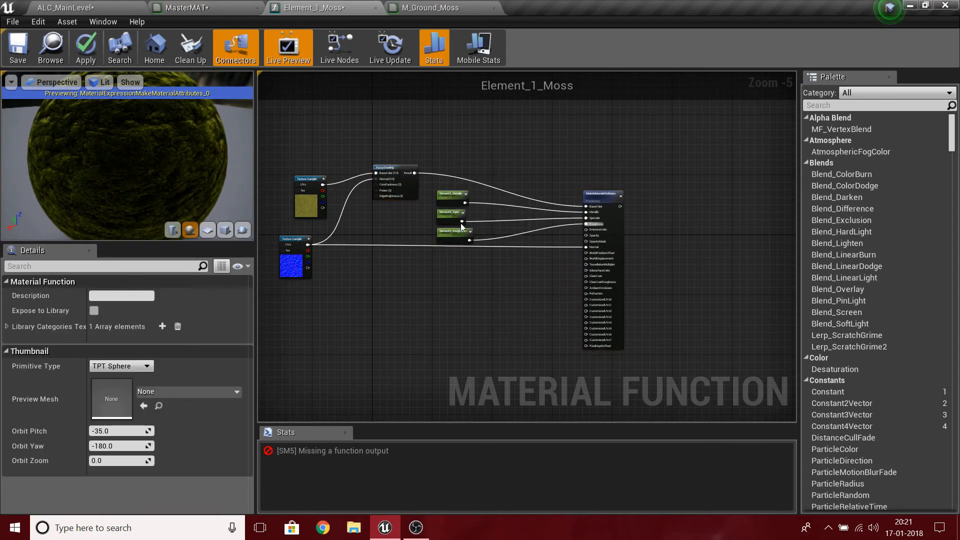
{"action": "left_click", "coordinate": [452, 195]}
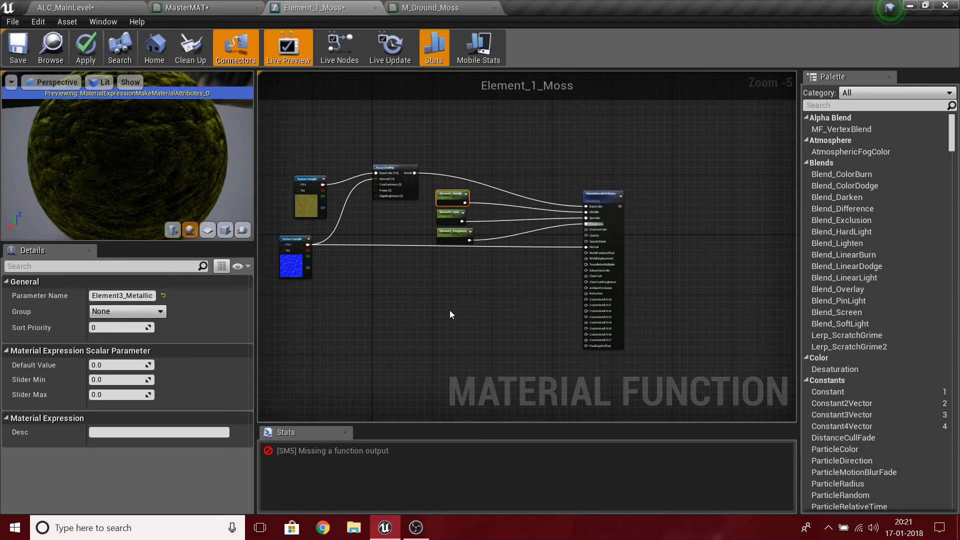
{"action": "left_click", "coordinate": [450, 313]}
Move the moss colour Texture Sample higher, well above the normal map sample and FuzzyShading
{"action": "scroll", "coordinate": [514, 241], "scroll_direction": "up", "scroll_amount": 3}
{"action": "right_click_drag", "start_coordinate": [399, 367], "coordinate": [468, 318]}
{"action": "right_click_drag", "start_coordinate": [472, 145], "coordinate": [603, 325]}
{"action": "right_click_drag", "start_coordinate": [602, 260], "coordinate": [560, 224]}
{"action": "left_click_drag", "start_coordinate": [295, 305], "coordinate": [309, 210]}
{"action": "right_click_drag", "start_coordinate": [475, 161], "coordinate": [407, 167]}
{"action": "left_click_drag", "start_coordinate": [306, 160], "coordinate": [580, 223]}
{"action": "right_click_drag", "start_coordinate": [529, 212], "coordinate": [638, 188]}
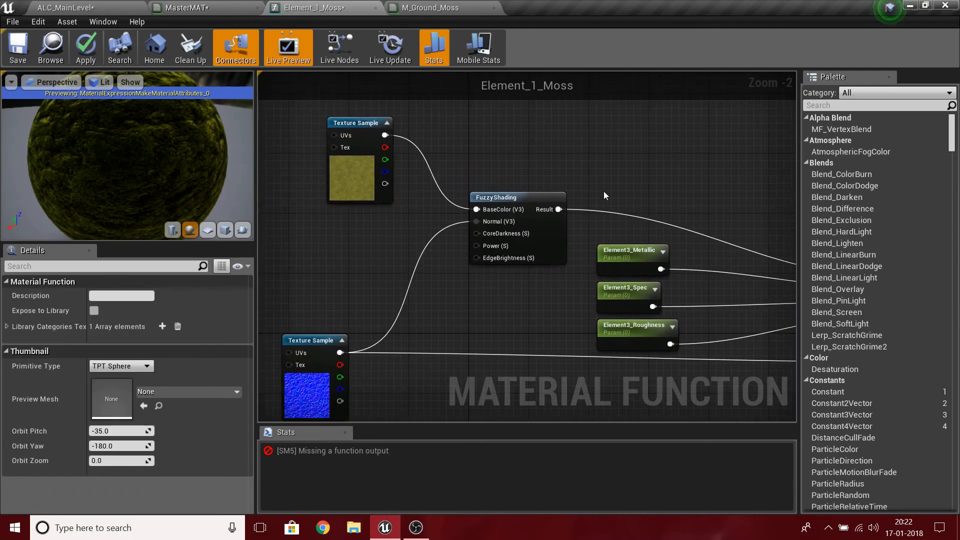
{"action": "left_click_drag", "start_coordinate": [376, 214], "coordinate": [298, 291]}
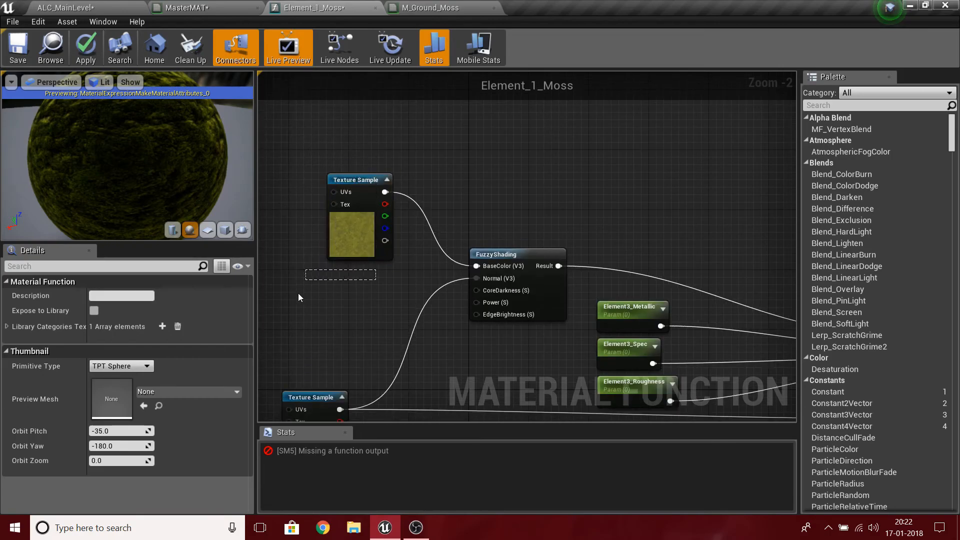
{"action": "left_click_drag", "start_coordinate": [376, 303], "coordinate": [349, 274]}
{"action": "left_click_drag", "start_coordinate": [359, 312], "coordinate": [601, 233]}
{"action": "right_click_drag", "start_coordinate": [601, 233], "coordinate": [520, 155]}
{"action": "left_click_drag", "start_coordinate": [460, 281], "coordinate": [400, 215]}
Examine the fuzzy moss shading on the preview sphere from different angles and distances, and review the node connections
{"action": "left_click_drag", "start_coordinate": [190, 165], "coordinate": [183, 182]}
{"action": "left_click_drag", "start_coordinate": [115, 118], "coordinate": [105, 146]}
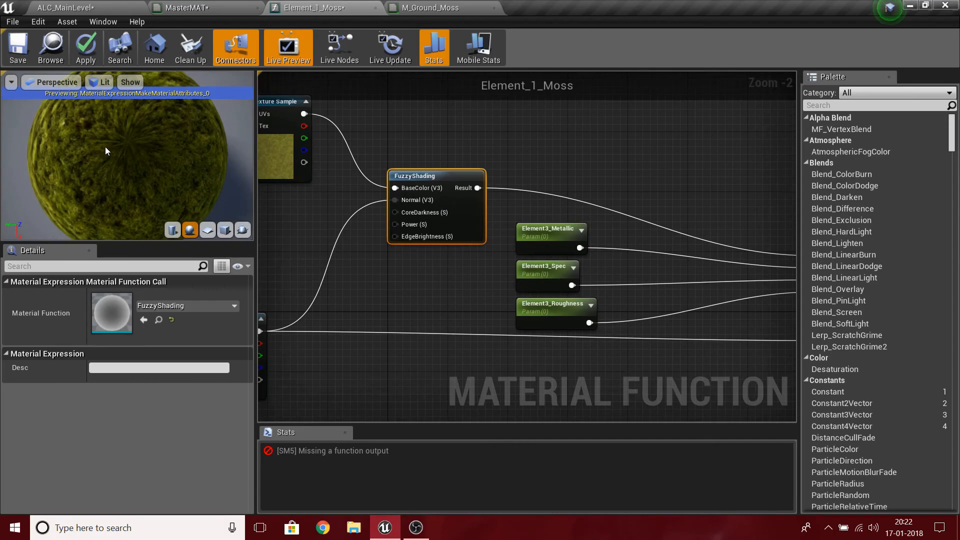
{"action": "scroll", "coordinate": [105, 146], "scroll_direction": "up", "scroll_amount": 6}
{"action": "scroll", "coordinate": [112, 175], "scroll_direction": "down", "scroll_amount": 8}
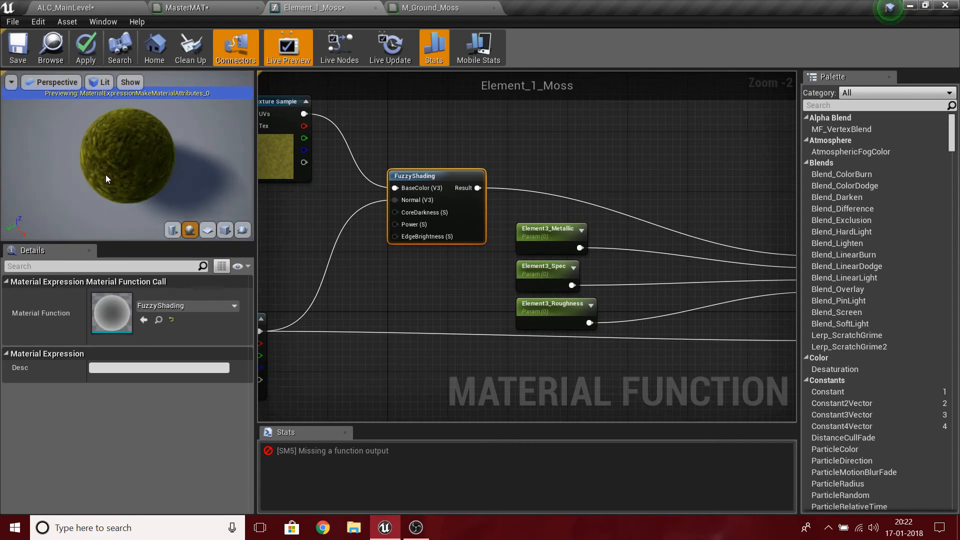
{"action": "scroll", "coordinate": [106, 174], "scroll_direction": "up", "scroll_amount": 6}
{"action": "scroll", "coordinate": [116, 167], "scroll_direction": "down", "scroll_amount": 2}
{"action": "scroll", "coordinate": [116, 167], "scroll_direction": "down", "scroll_amount": 3}
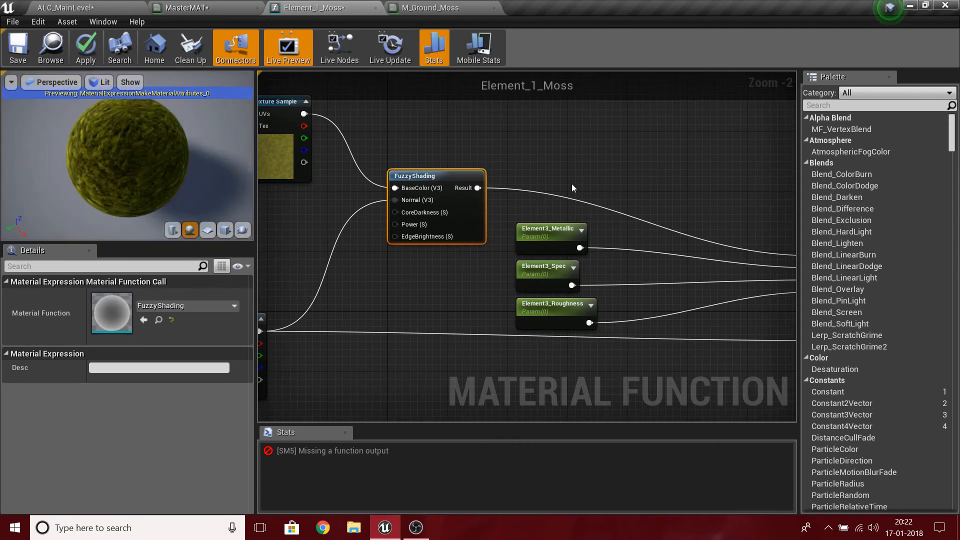
{"action": "left_click", "coordinate": [331, 337]}
{"action": "right_click_drag", "start_coordinate": [790, 292], "coordinate": [558, 260]}
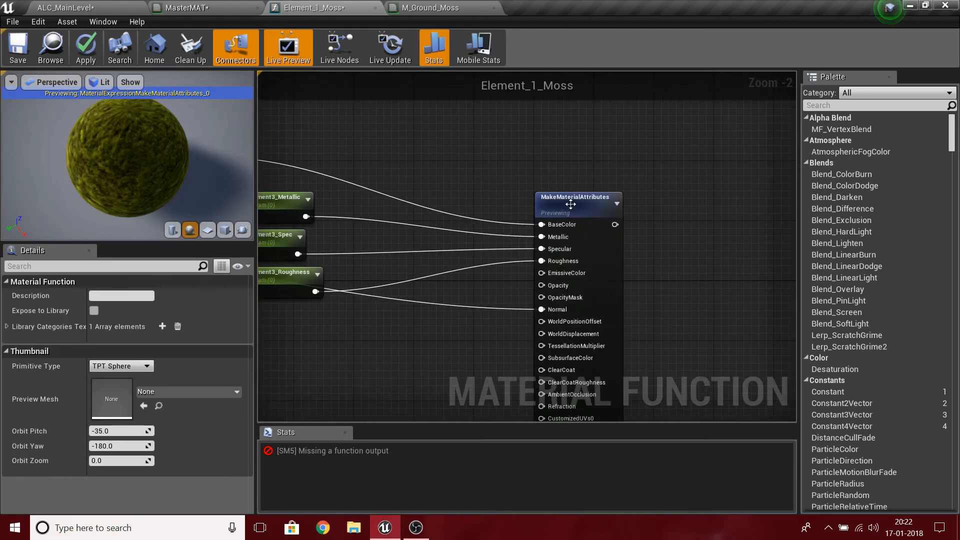
{"action": "right_click_drag", "start_coordinate": [325, 373], "coordinate": [522, 385]}
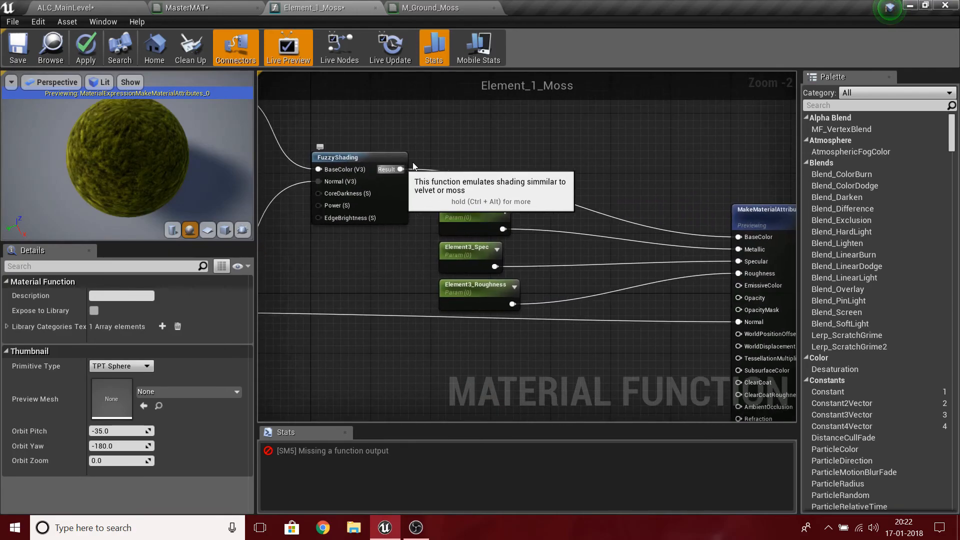
Add a Static Switch node above the scalar parameters and feed its True input from the FuzzyShading result
{"action": "left_click_drag", "start_coordinate": [391, 169], "coordinate": [650, 69]}
{"action": "left_click_drag", "start_coordinate": [542, 248], "coordinate": [533, 219]}
{"action": "type", "text": "stat"}
{"action": "key", "text": "Return"}
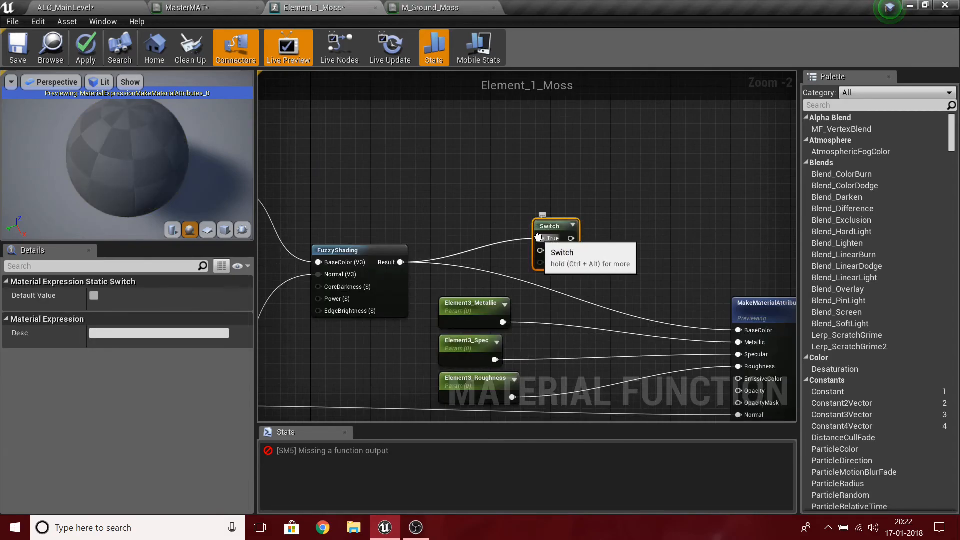
{"action": "left_click_drag", "start_coordinate": [553, 226], "coordinate": [548, 213]}
{"action": "right_click_drag", "start_coordinate": [490, 244], "coordinate": [690, 283]}
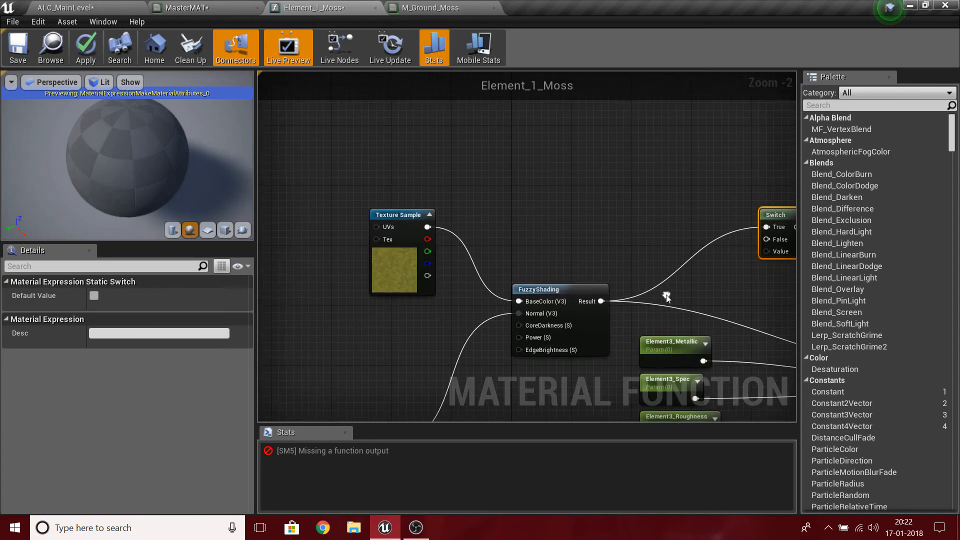
Move the FuzzyShading connection from the Switch's True input to its False input
{"action": "left_click", "coordinate": [394, 254]}
{"action": "right_click_drag", "start_coordinate": [601, 214], "coordinate": [461, 204]}
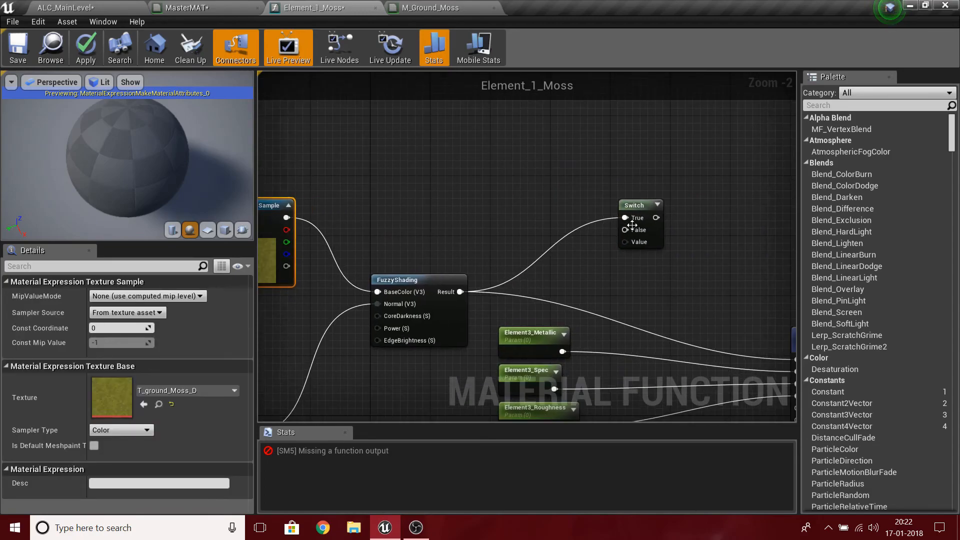
{"action": "mouse_move", "coordinate": [625, 218]}
{"action": "left_mouse_down", "text": "ctrl"}
{"action": "mouse_move", "coordinate": [626, 242]}
{"action": "mouse_move", "coordinate": [625, 230]}
{"action": "left_mouse_up", "text": "ctrl"}
Add a StaticBoolParameter that drives the Switch's Value input
{"action": "right_click_drag", "start_coordinate": [639, 243], "coordinate": [681, 203]}
{"action": "left_click_drag", "start_coordinate": [681, 203], "coordinate": [570, 188]}
{"action": "type", "text": "bo"}
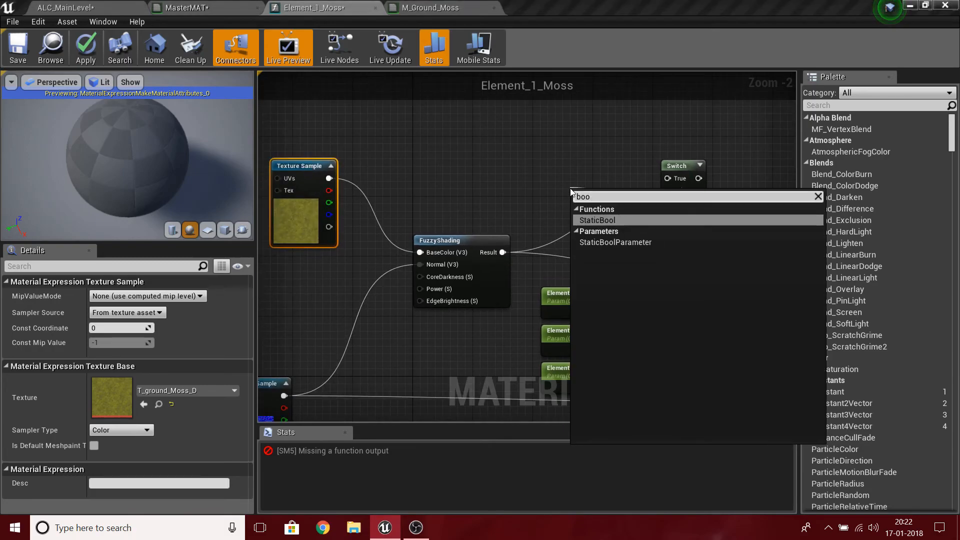
{"action": "type", "text": "o"}
{"action": "key", "text": "Down"}
{"action": "key", "text": "Return"}
{"action": "left_click_drag", "start_coordinate": [571, 221], "coordinate": [564, 227]}
Connect the moss colour Texture Sample to the Switch's True input and space out the Switch and the bool parameter
{"action": "left_click_drag", "start_coordinate": [329, 178], "coordinate": [727, 169]}
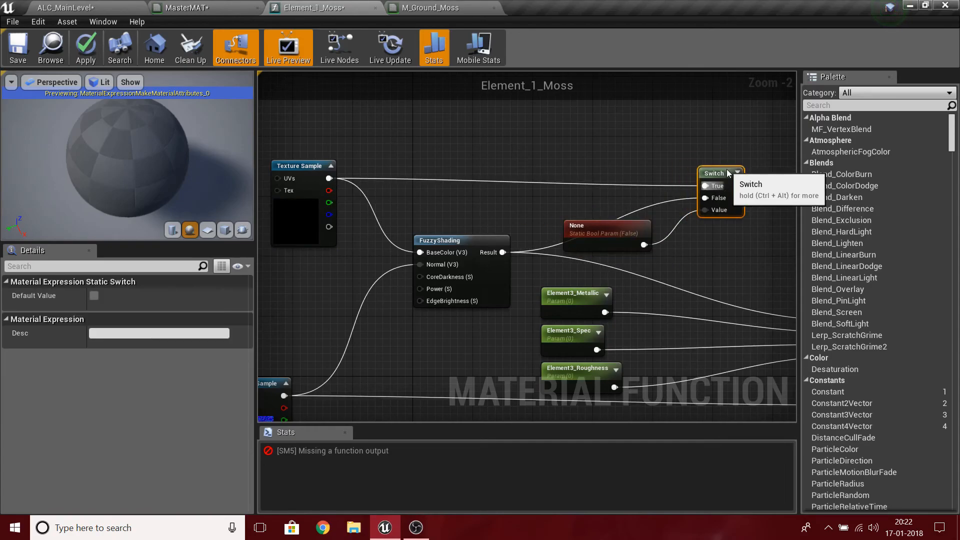
{"action": "left_click", "coordinate": [679, 260]}
{"action": "mouse_move", "coordinate": [586, 238]}
{"action": "left_mouse_down"}
{"action": "mouse_move", "coordinate": [565, 222]}
{"action": "mouse_move", "coordinate": [601, 228]}
{"action": "mouse_move", "coordinate": [573, 252]}
{"action": "left_mouse_up"}
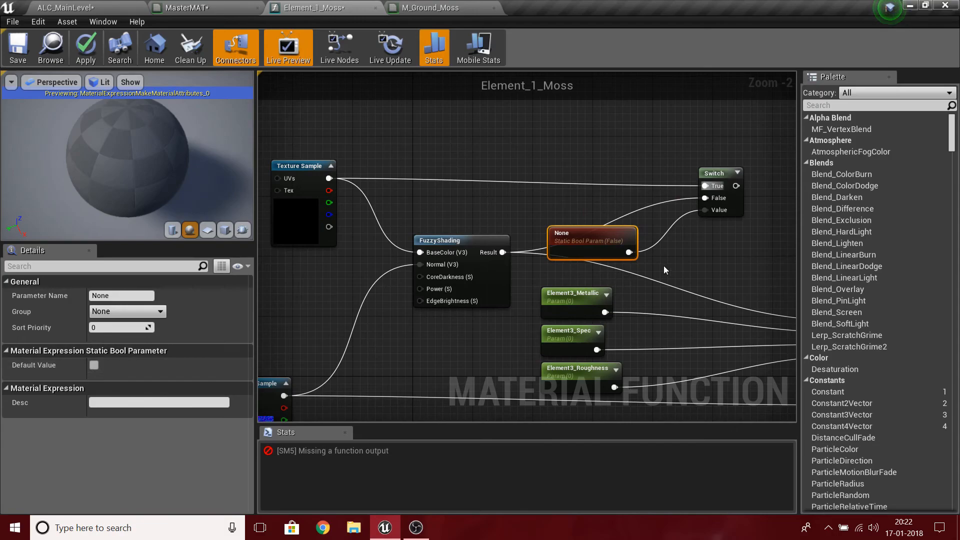
Connect the Switch output to BaseColor on MakeMaterialAttributes in place of the direct FuzzyShading link
{"action": "right_click_drag", "start_coordinate": [668, 266], "coordinate": [522, 243]}
{"action": "left_click_drag", "start_coordinate": [590, 162], "coordinate": [695, 296]}
{"action": "right_click_drag", "start_coordinate": [490, 230], "coordinate": [632, 315]}
{"action": "left_click", "coordinate": [320, 221]}
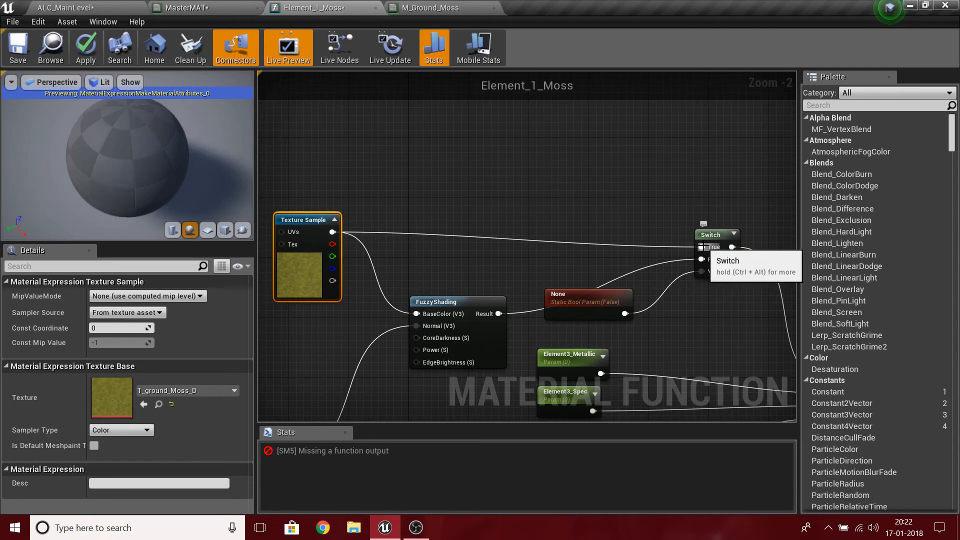
{"action": "right_click_drag", "start_coordinate": [732, 336], "coordinate": [575, 252]}
{"action": "right_click_drag", "start_coordinate": [484, 242], "coordinate": [580, 274]}
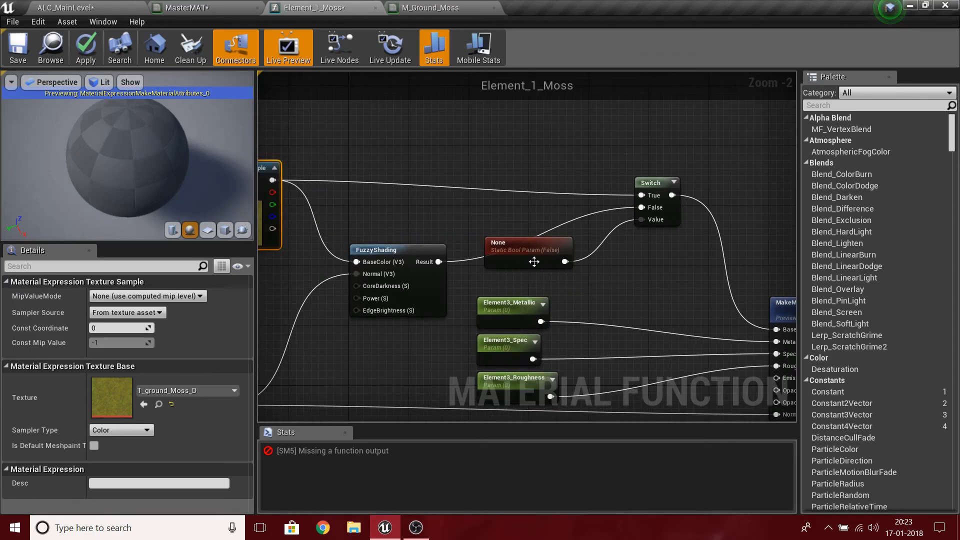
Move the bool parameter below the False wire and raise FuzzyShading so that the wires and nodes no longer overlap
{"action": "left_click_drag", "start_coordinate": [540, 260], "coordinate": [562, 275]}
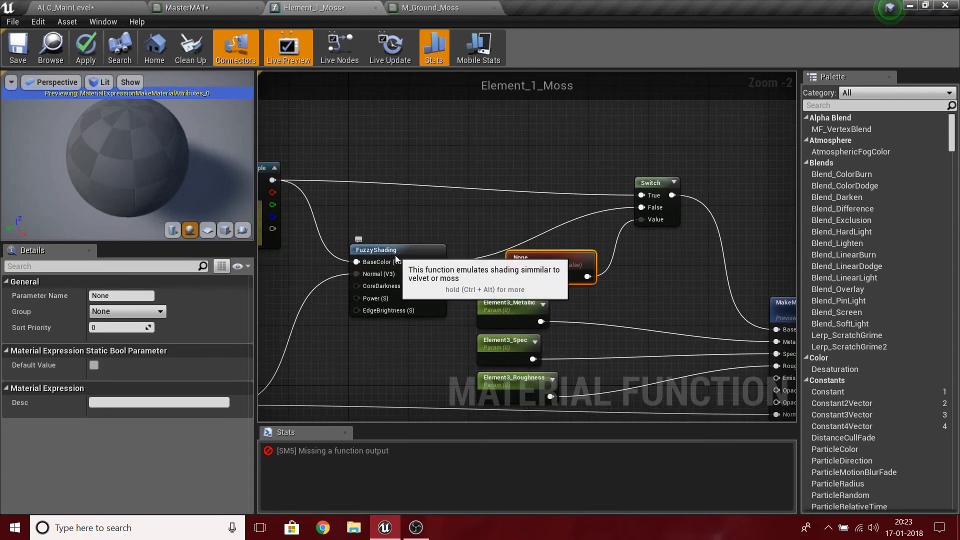
{"action": "left_click_drag", "start_coordinate": [398, 252], "coordinate": [375, 230]}
{"action": "mouse_move", "coordinate": [643, 207]}
{"action": "left_mouse_down", "text": "ctrl"}
{"action": "mouse_move", "coordinate": [628, 213]}
{"action": "mouse_move", "coordinate": [647, 205]}
{"action": "left_mouse_up", "text": "ctrl"}
{"action": "right_click_drag", "start_coordinate": [689, 339], "coordinate": [700, 273]}
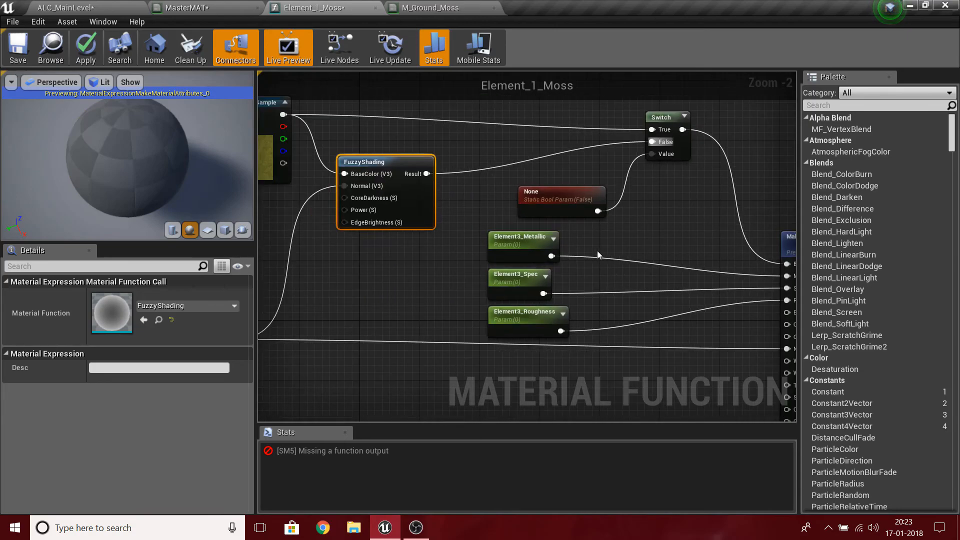
Name the static bool parameter Element_3_Base_FuzzyShading
{"action": "left_click", "coordinate": [571, 203]}
{"action": "left_click", "coordinate": [136, 295]}
{"action": "type", "text": "E"}
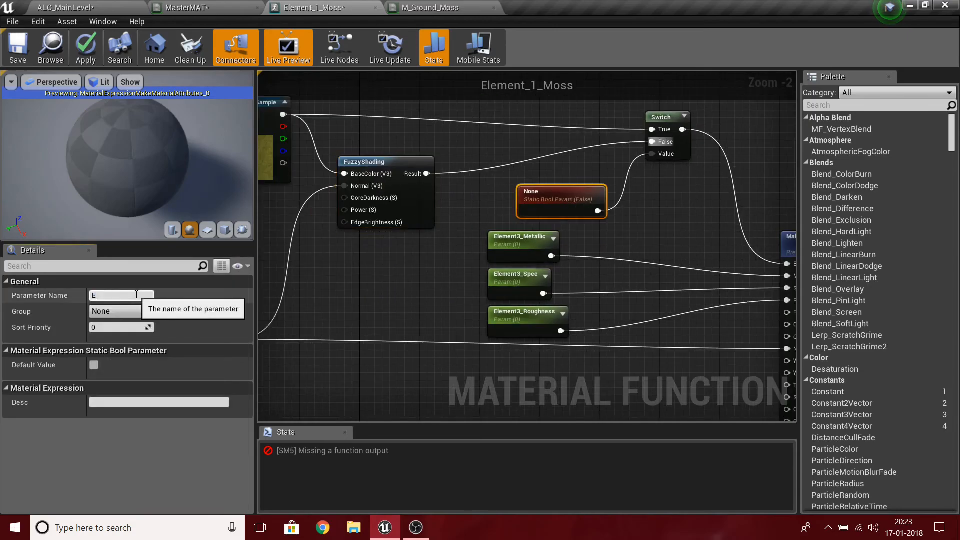
{"action": "type", "text": "leme"}
{"action": "type", "text": "nt_3_Base_FuzzyShad"}
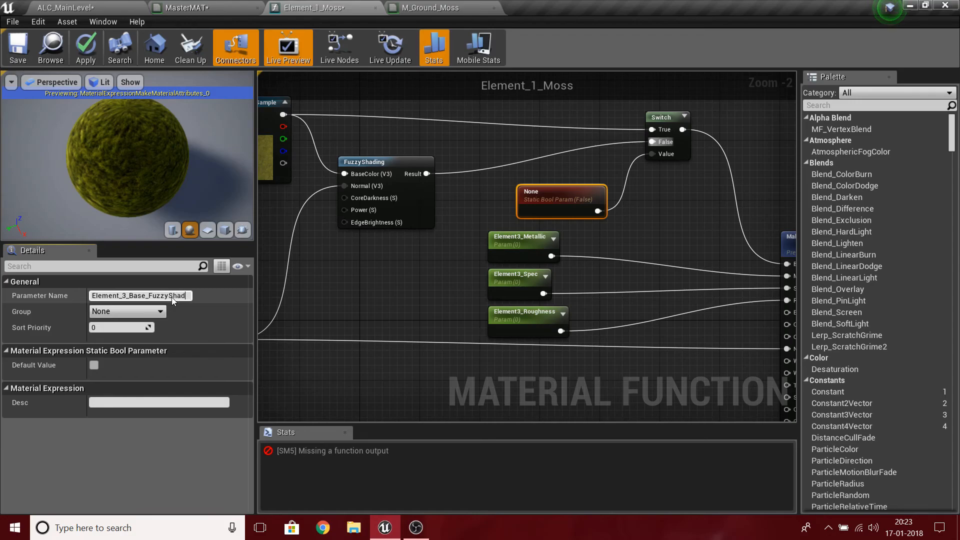
{"action": "key", "text": "Return"}
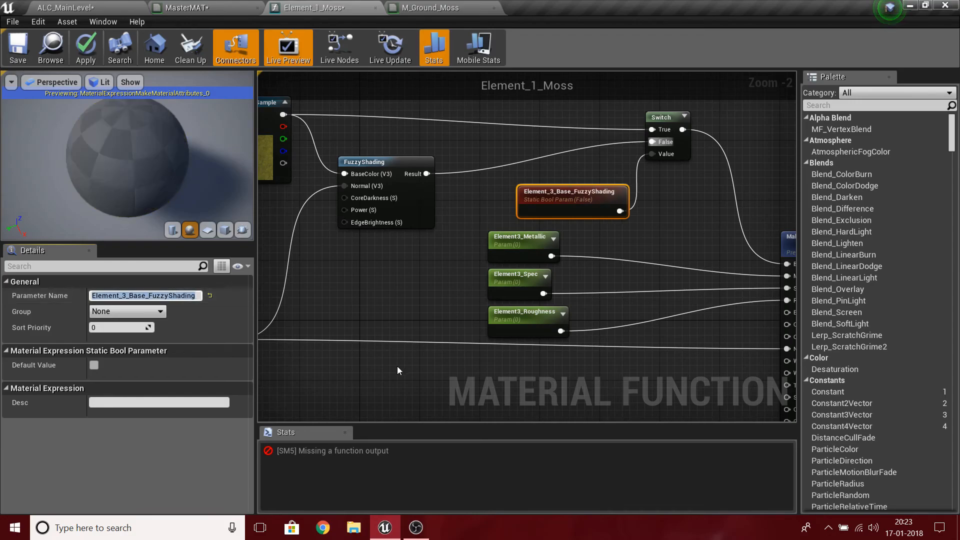
Move the moss colour Texture Sample farther from FuzzyShading, level with the Switch's True input
{"action": "left_click", "coordinate": [407, 337]}
{"action": "scroll", "coordinate": [511, 268], "scroll_direction": "down", "scroll_amount": 5}
{"action": "scroll", "coordinate": [525, 272], "scroll_direction": "up", "scroll_amount": 5}
{"action": "right_click_drag", "start_coordinate": [362, 237], "coordinate": [719, 320]}
{"action": "left_click_drag", "start_coordinate": [563, 248], "coordinate": [523, 271]}
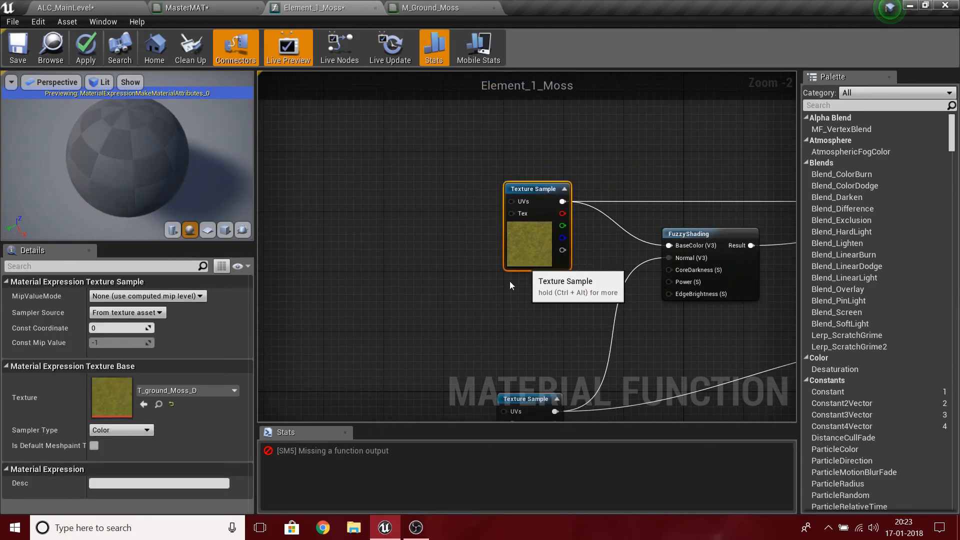
Add a TextureCoordinate node feeding the UVs of the moss colour Texture Sample and place it well before the sample
{"action": "left_click", "coordinate": [475, 332]}
{"action": "right_click_drag", "start_coordinate": [475, 332], "coordinate": [621, 275]}
{"action": "scroll", "coordinate": [622, 275], "scroll_direction": "down", "scroll_amount": 3}
{"action": "scroll", "coordinate": [650, 300], "scroll_direction": "up", "scroll_amount": 3}
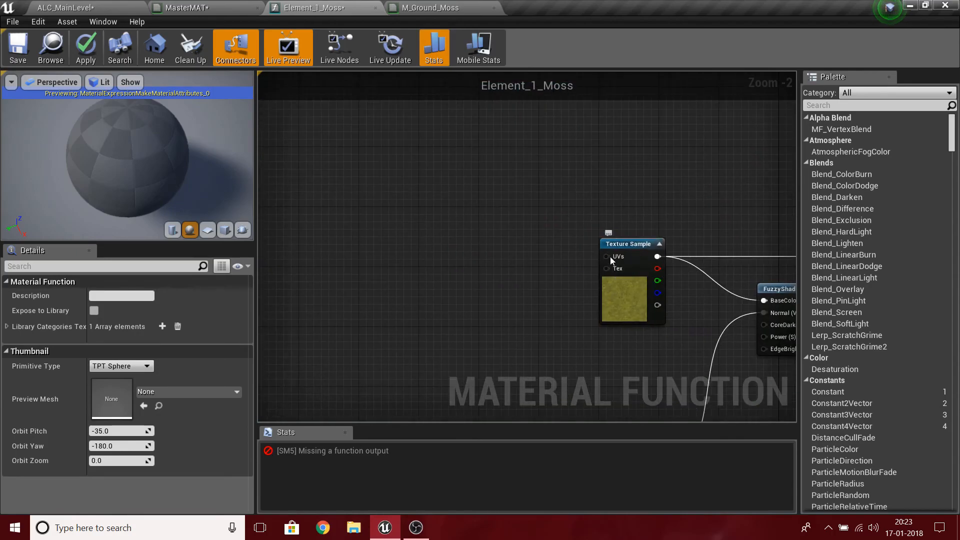
{"action": "left_click_drag", "start_coordinate": [606, 256], "coordinate": [358, 197]}
{"action": "type", "text": "tioll"}
{"action": "key", "text": "BackSpace"}
{"action": "key", "text": "BackSpace"}
{"action": "key", "text": "BackSpace"}
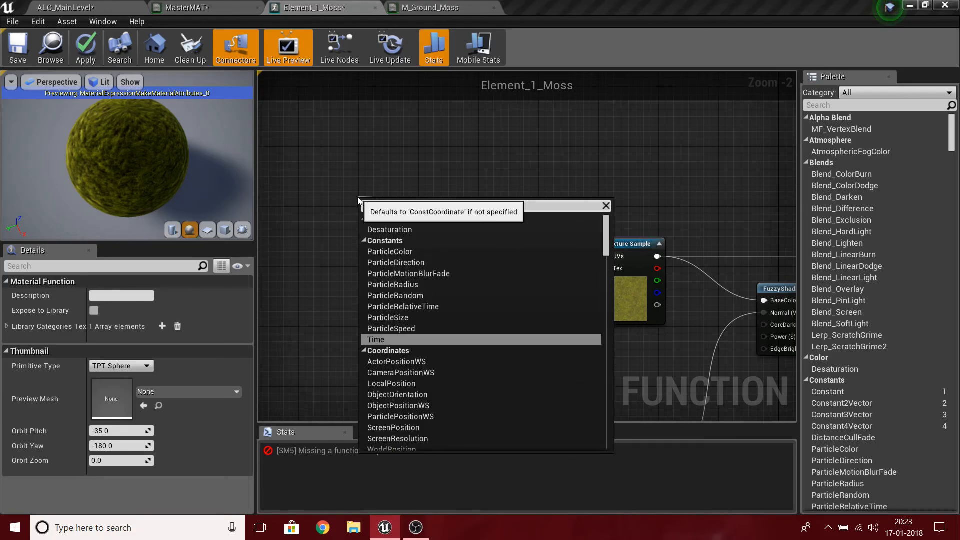
{"action": "key", "text": "BackSpace"}
{"action": "type", "text": "exture"}
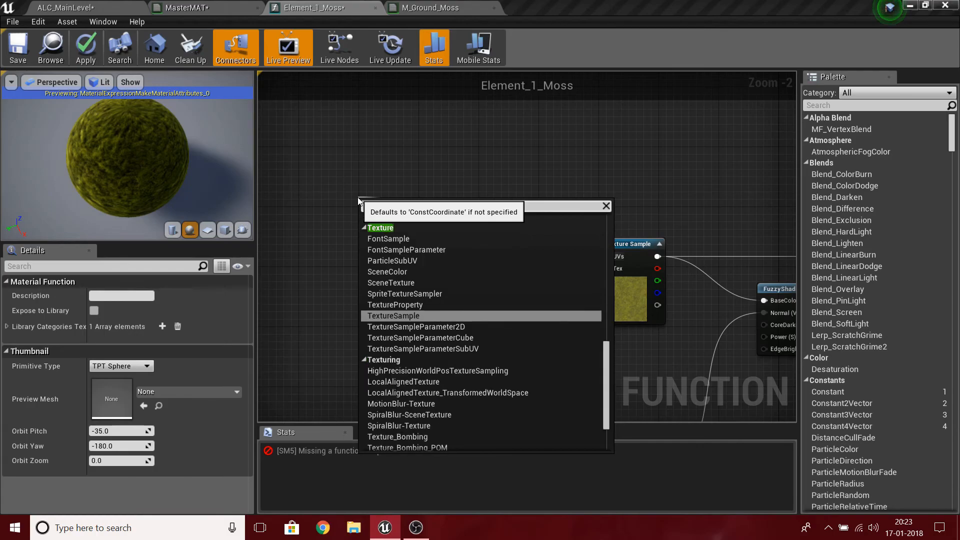
{"action": "type", "text": "c"}
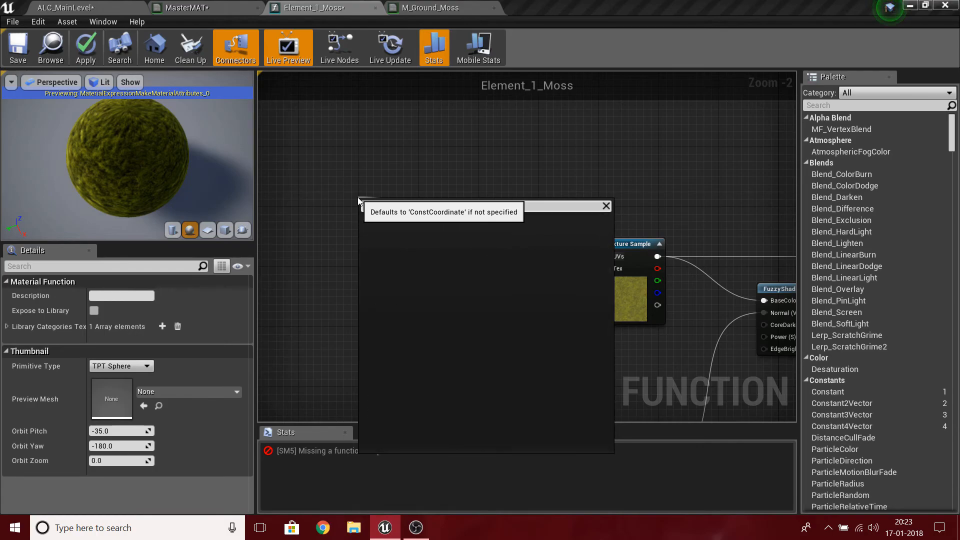
{"action": "type", "text": "coor"}
{"action": "key", "text": "BackSpace"}
{"action": "key", "text": "BackSpace"}
{"action": "key", "text": "BackSpace"}
{"action": "key", "text": "BackSpace"}
{"action": "type", "text": "coo"}
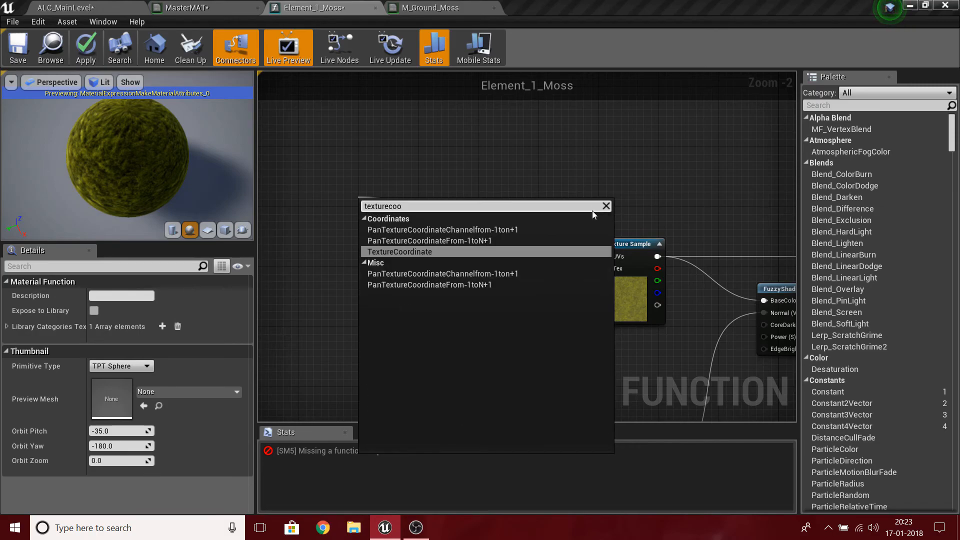
{"action": "key", "text": "Return"}
{"action": "left_click_drag", "start_coordinate": [313, 243], "coordinate": [306, 251]}
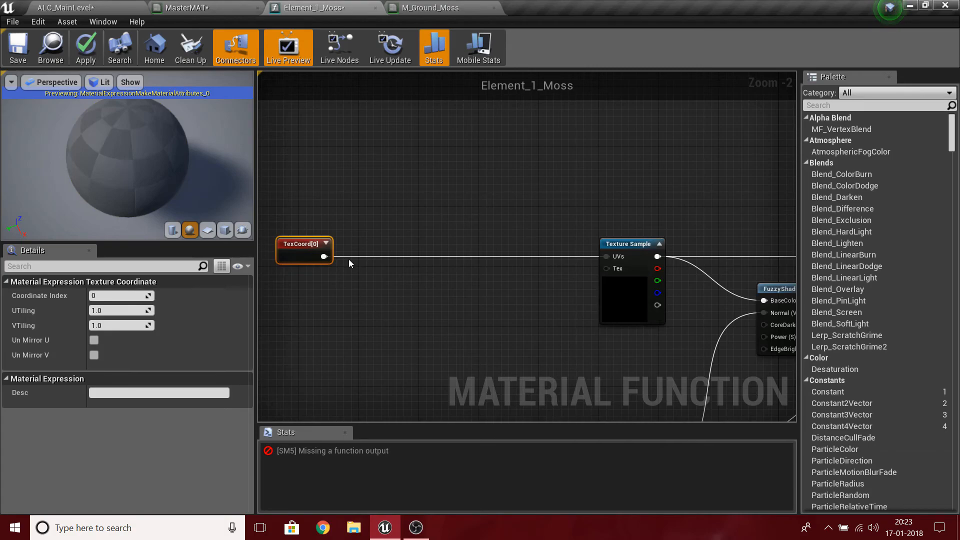
Insert a ComponentMask between TexCoord and the Texture Sample's UVs, placed right beside TexCoord
{"action": "left_click_drag", "start_coordinate": [606, 256], "coordinate": [500, 257]}
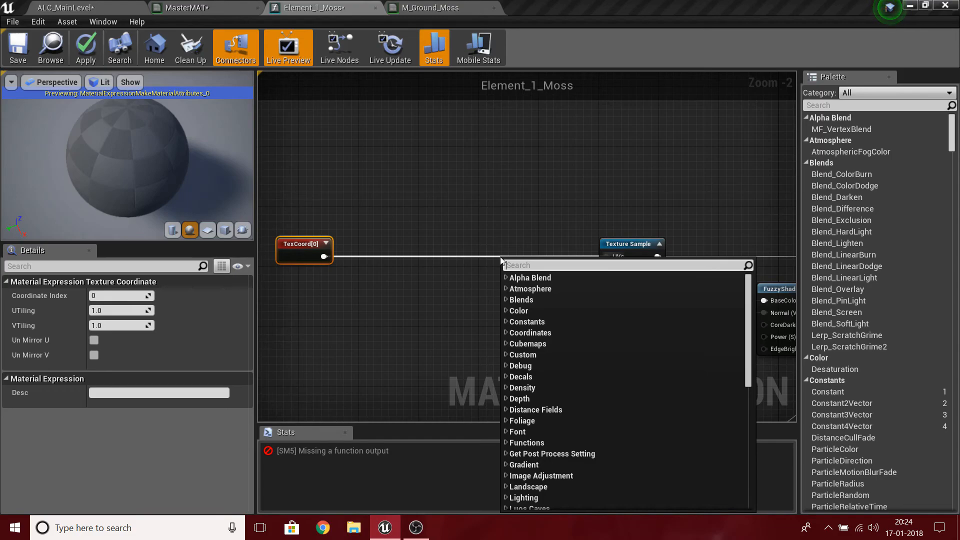
{"action": "type", "text": "component"}
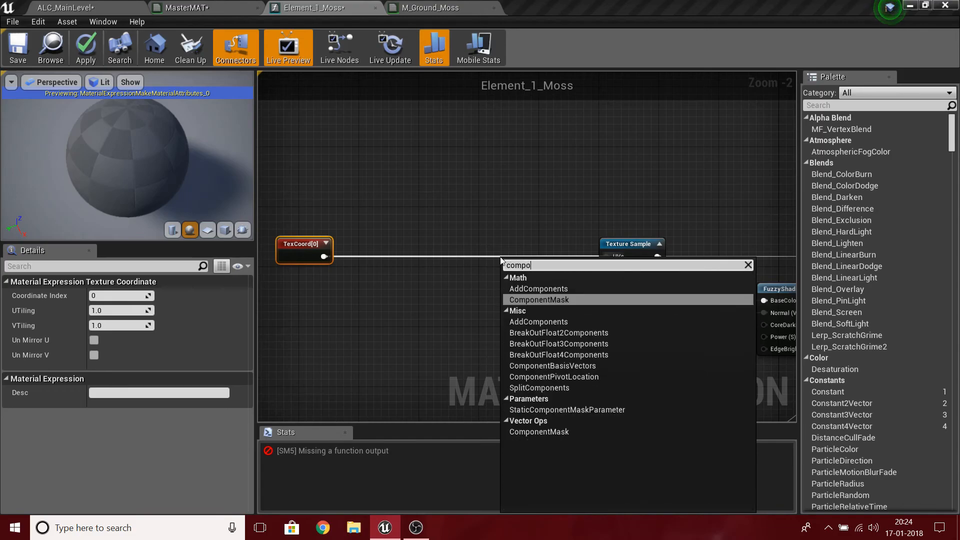
{"action": "key", "text": "Return"}
{"action": "left_click_drag", "start_coordinate": [535, 273], "coordinate": [371, 253]}
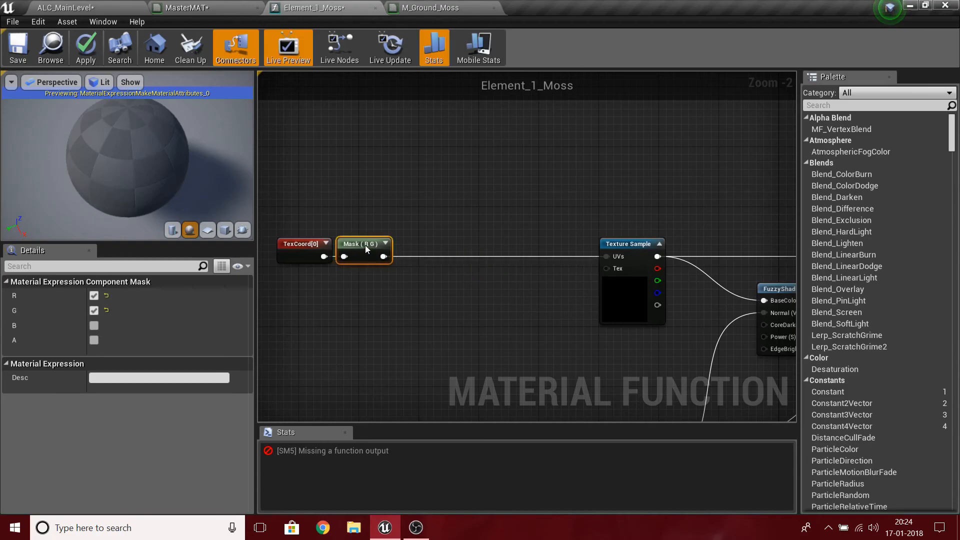
{"action": "left_click", "coordinate": [348, 211]}
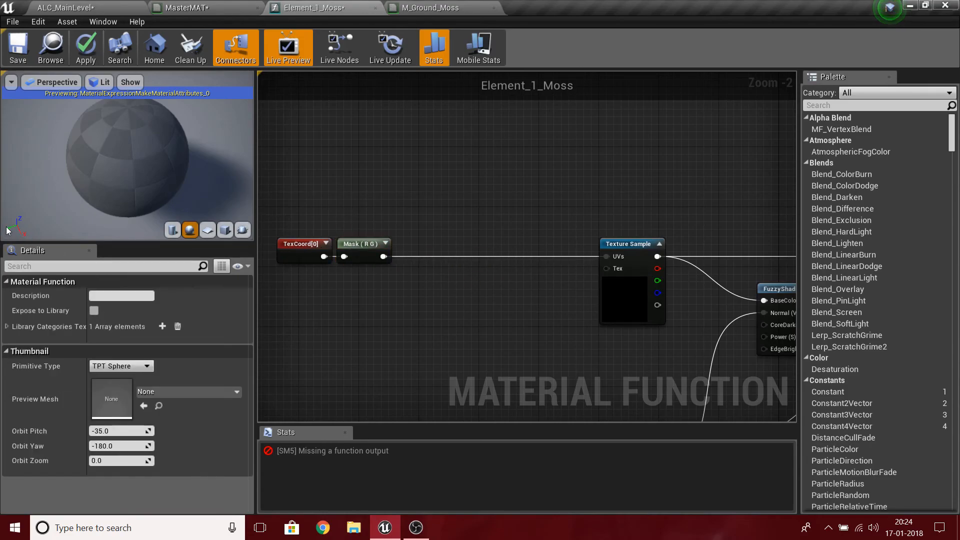
Insert an AppendVector node between the Mask and the Texture Sample's UVs, using its A input
{"action": "left_click_drag", "start_coordinate": [605, 256], "coordinate": [495, 257]}
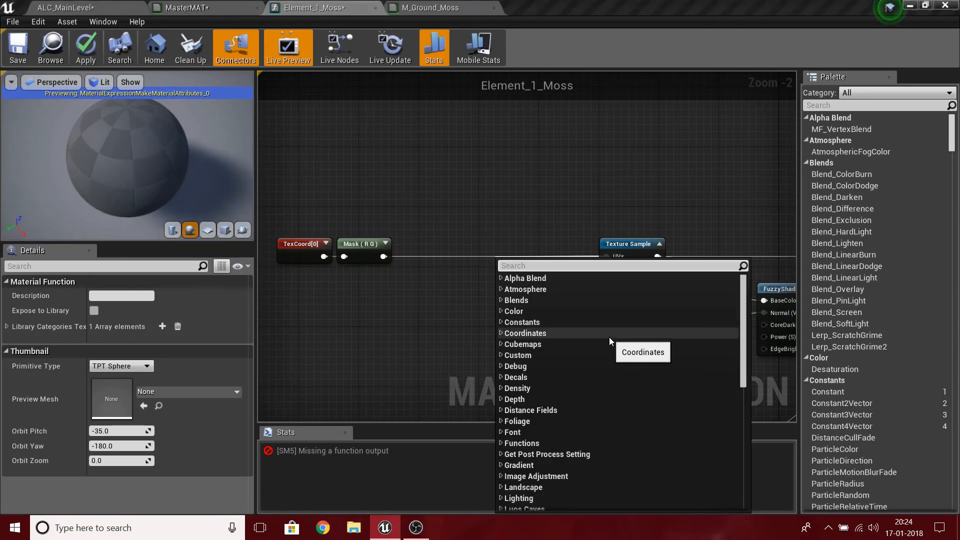
{"action": "type", "text": "app"}
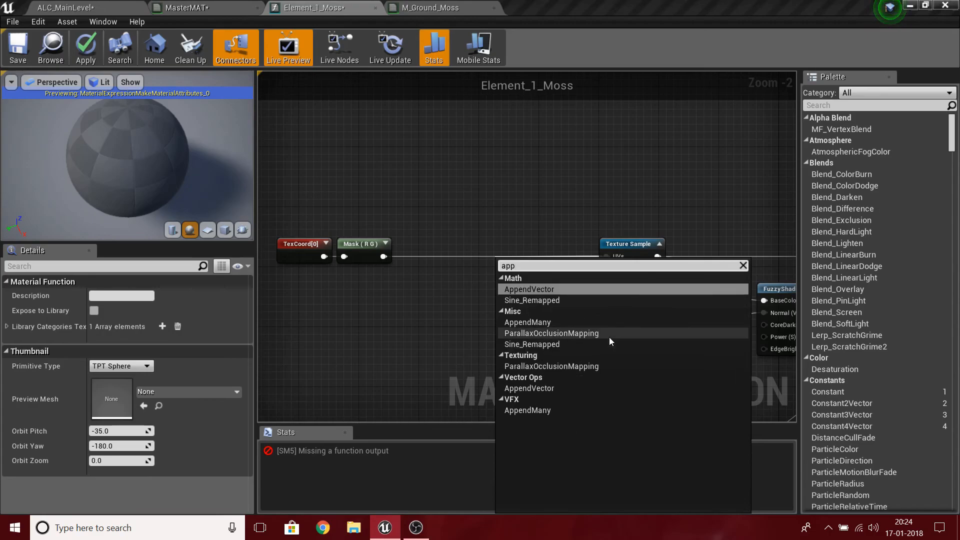
{"action": "key", "text": "Escape"}
{"action": "left_click_drag", "start_coordinate": [515, 269], "coordinate": [525, 250]}
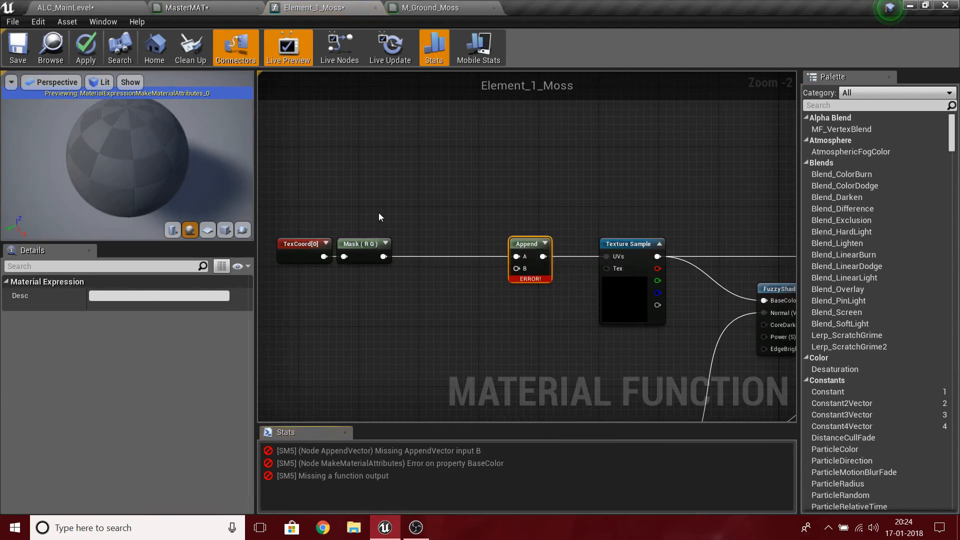
Insert a Multiply node between the Mask and the Append node's A input and place it above the row
{"action": "right_click_drag", "start_coordinate": [386, 195], "coordinate": [490, 187]}
{"action": "left_click_drag", "start_coordinate": [372, 203], "coordinate": [411, 246]}
{"action": "left_click", "coordinate": [583, 252]}
{"action": "left_click_drag", "start_coordinate": [617, 242], "coordinate": [527, 245]}
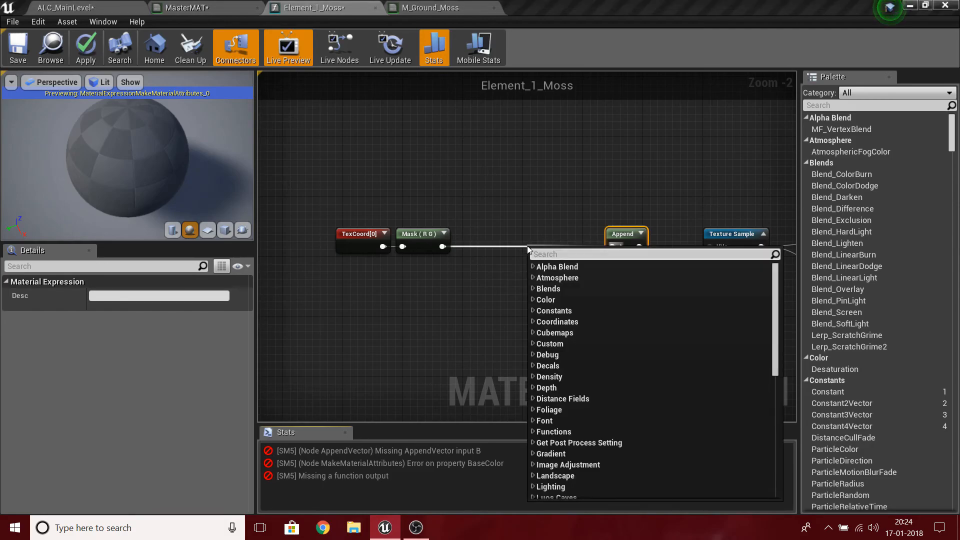
{"action": "type", "text": "multiply"}
{"action": "key", "text": "Return"}
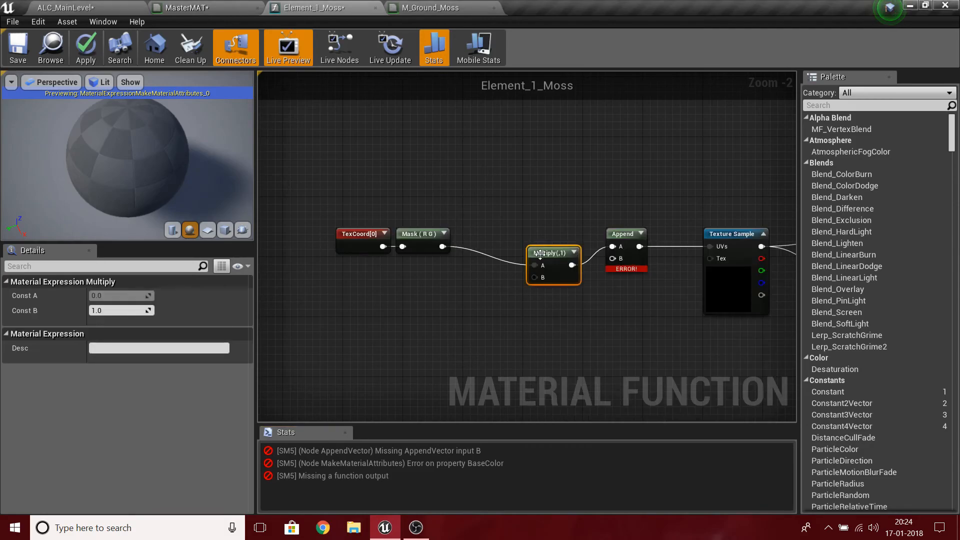
{"action": "left_click_drag", "start_coordinate": [543, 250], "coordinate": [532, 156]}
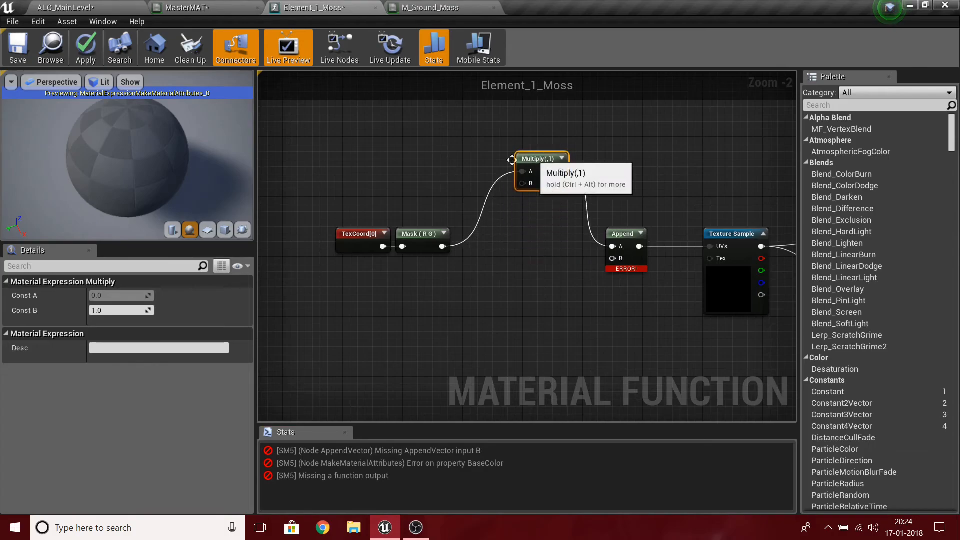
Move TexCoord and the Mask apart, duplicate the Mask below the original, and connect TexCoord to the copy
{"action": "left_click_drag", "start_coordinate": [361, 238], "coordinate": [294, 238]}
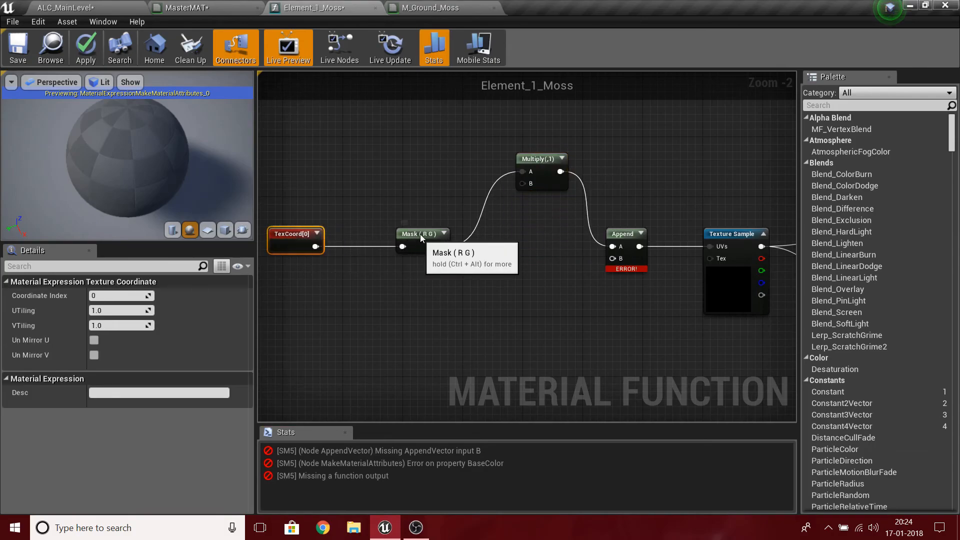
{"action": "left_click_drag", "start_coordinate": [415, 236], "coordinate": [410, 184]}
{"action": "key", "text": "ctrl+w"}
{"action": "left_click_drag", "start_coordinate": [430, 295], "coordinate": [413, 262]}
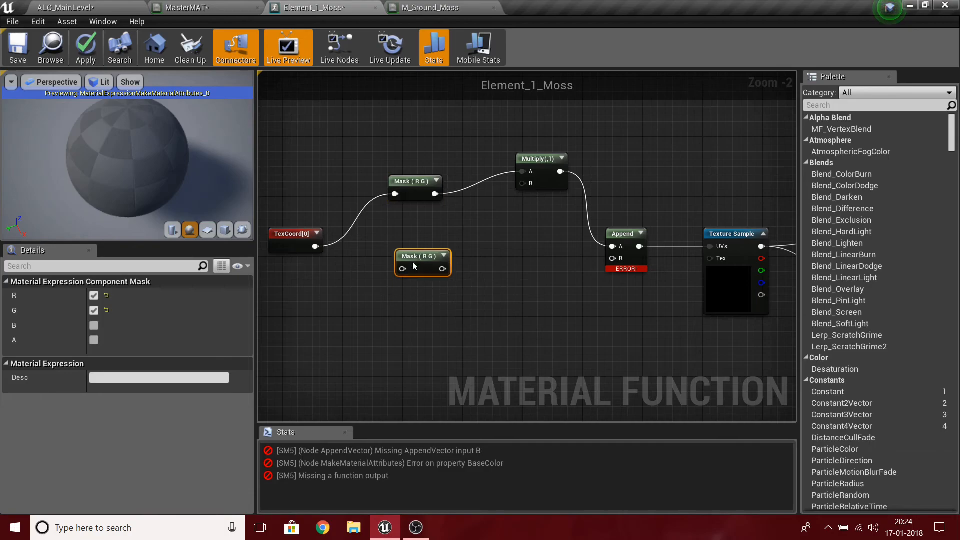
{"action": "left_click_drag", "start_coordinate": [316, 247], "coordinate": [396, 261]}
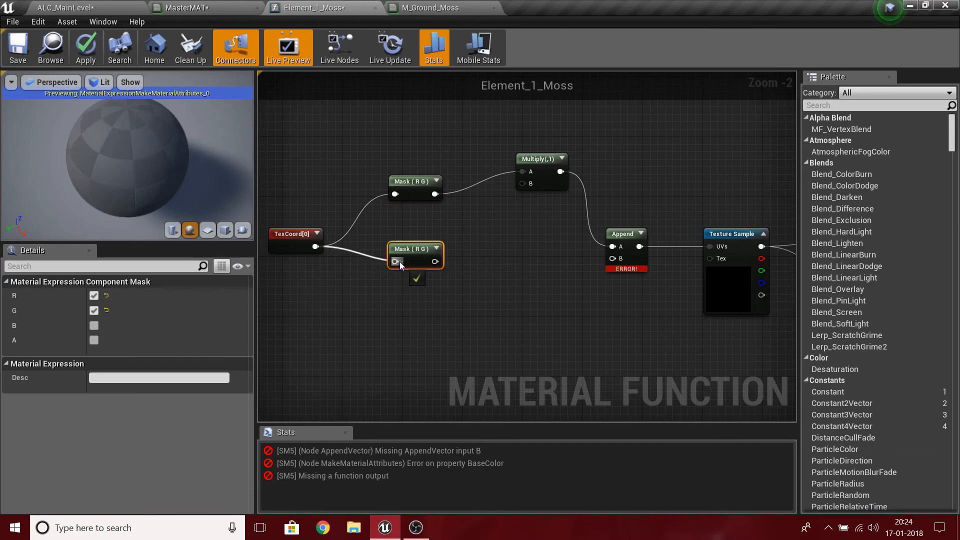
Duplicate the Multiply node below the original and feed its A input from the lower Mask
{"action": "left_click", "coordinate": [530, 185]}
{"action": "key", "text": "ctrl+w"}
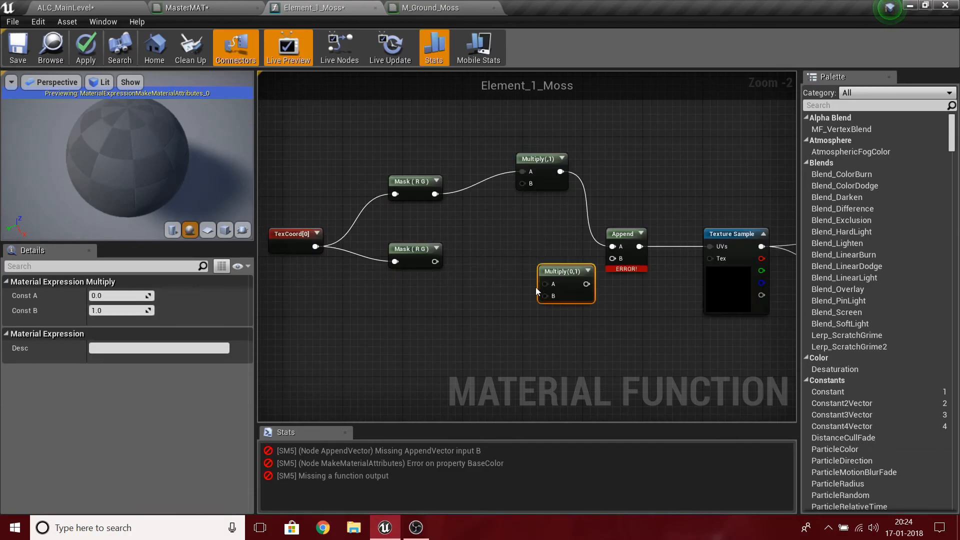
{"action": "left_click_drag", "start_coordinate": [545, 284], "coordinate": [435, 261]}
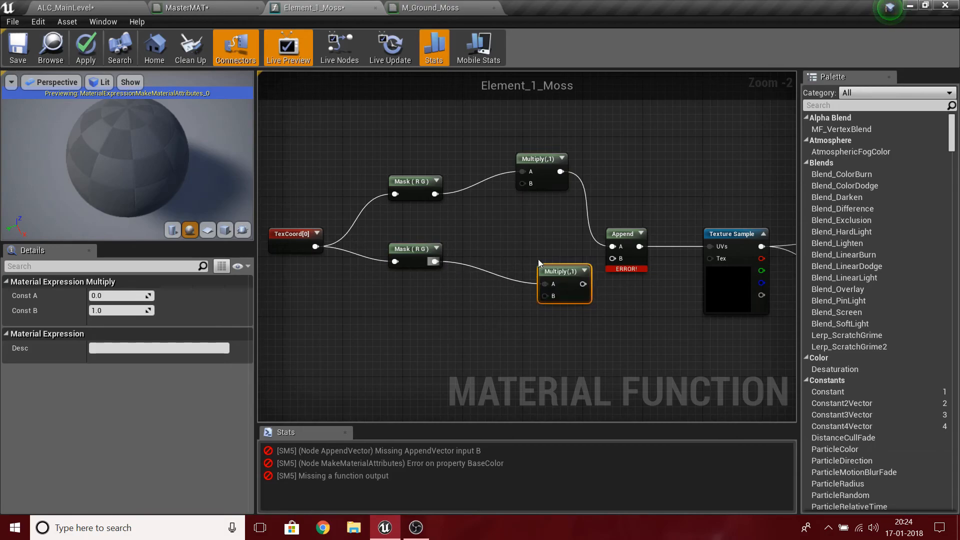
Connect the lower Multiply to Append's B input, and limit the upper Mask to R and the lower Mask to G
{"action": "left_click_drag", "start_coordinate": [555, 271], "coordinate": [613, 258]}
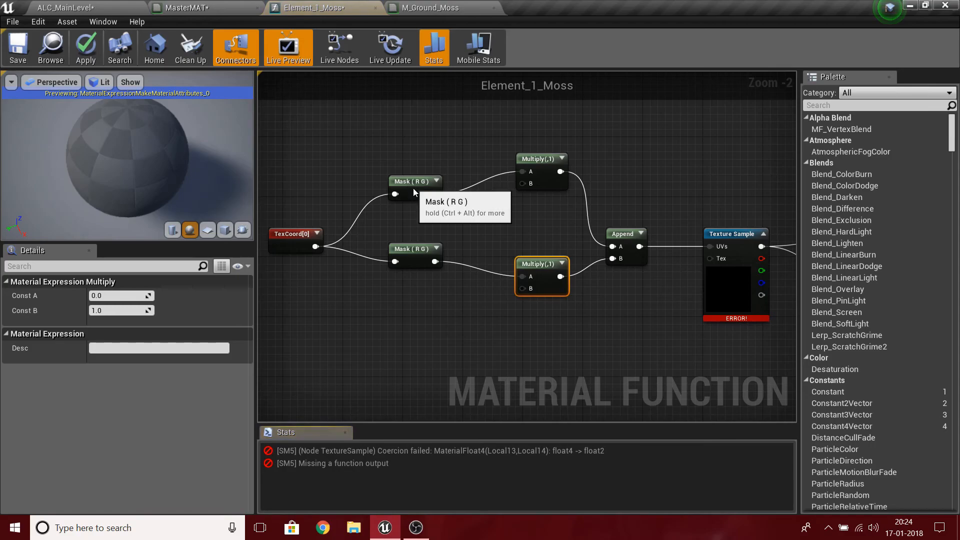
{"action": "left_click", "coordinate": [413, 187]}
{"action": "left_click", "coordinate": [95, 310]}
{"action": "left_click", "coordinate": [413, 255]}
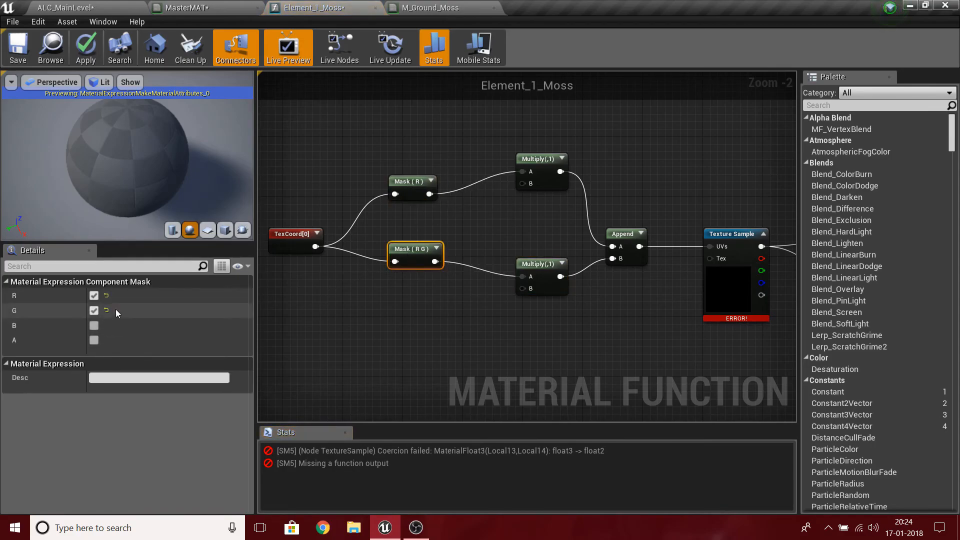
{"action": "left_click", "coordinate": [94, 296]}
Look over the node network from the UV tiling nodes to the Switch and MakeMaterialAttributes nodes
{"action": "right_click_drag", "start_coordinate": [413, 321], "coordinate": [373, 319]}
{"action": "left_click_drag", "start_coordinate": [373, 320], "coordinate": [511, 304]}
{"action": "right_click_drag", "start_coordinate": [524, 344], "coordinate": [642, 311]}
{"action": "right_click_drag", "start_coordinate": [780, 321], "coordinate": [257, 353]}
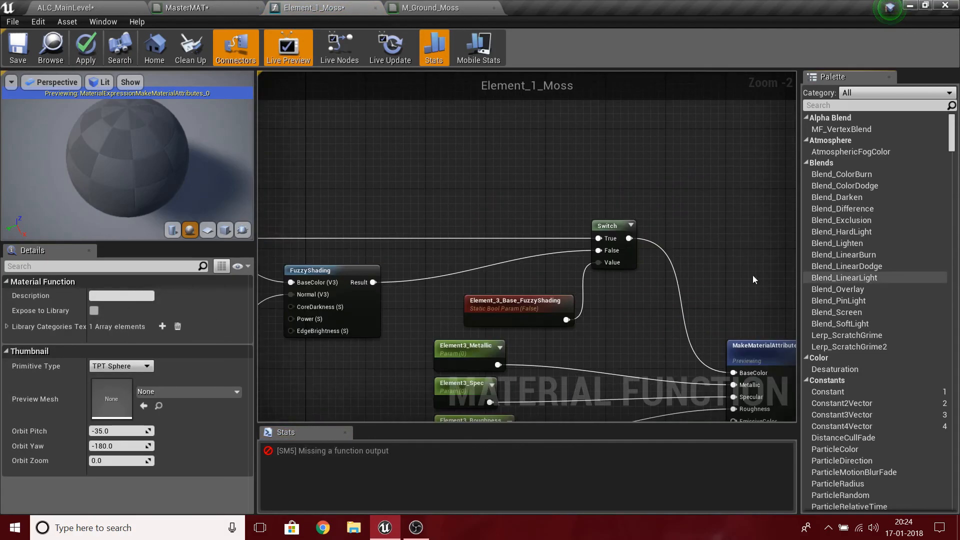
{"action": "right_click_drag", "start_coordinate": [729, 231], "coordinate": [581, 211]}
{"action": "right_click_drag", "start_coordinate": [305, 289], "coordinate": [514, 413]}
{"action": "scroll", "coordinate": [485, 327], "scroll_direction": "up", "scroll_amount": 2}
{"action": "right_click_drag", "start_coordinate": [575, 409], "coordinate": [632, 321]}
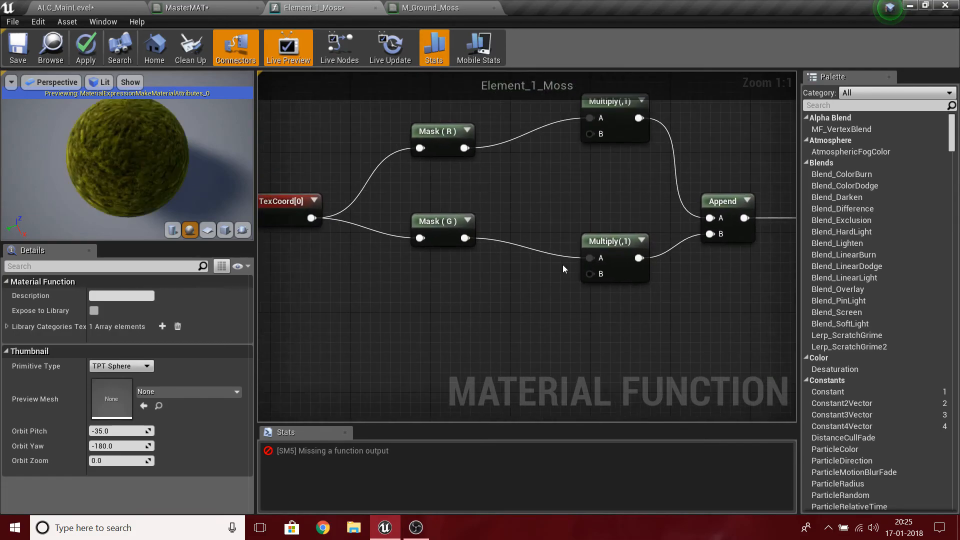
Add a scalar parameter beside each Multiply node and name the upper one Element_3_TillingU with a default value of 20
{"action": "left_click", "coordinate": [519, 299]}
{"action": "left_click", "coordinate": [522, 172]}
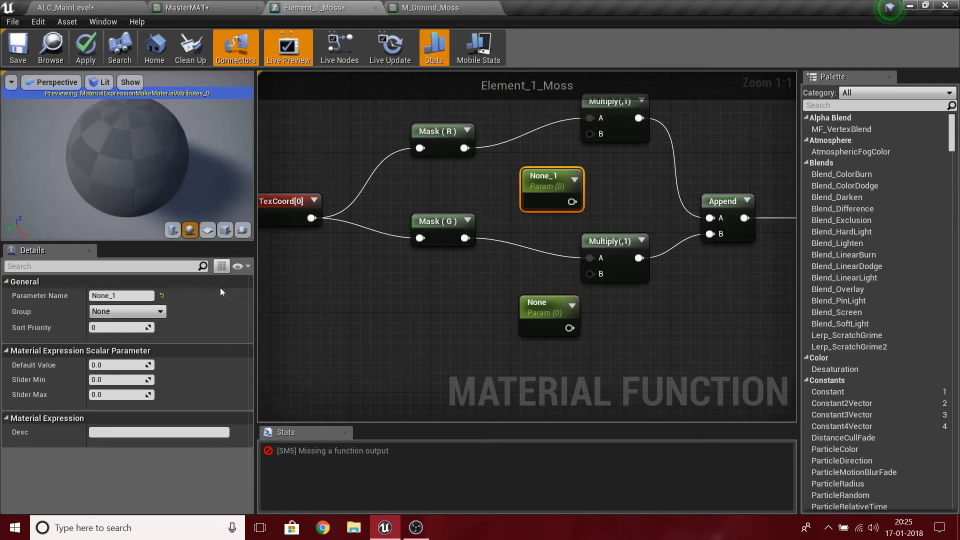
{"action": "left_click", "coordinate": [116, 295]}
{"action": "type", "text": "Element_2"}
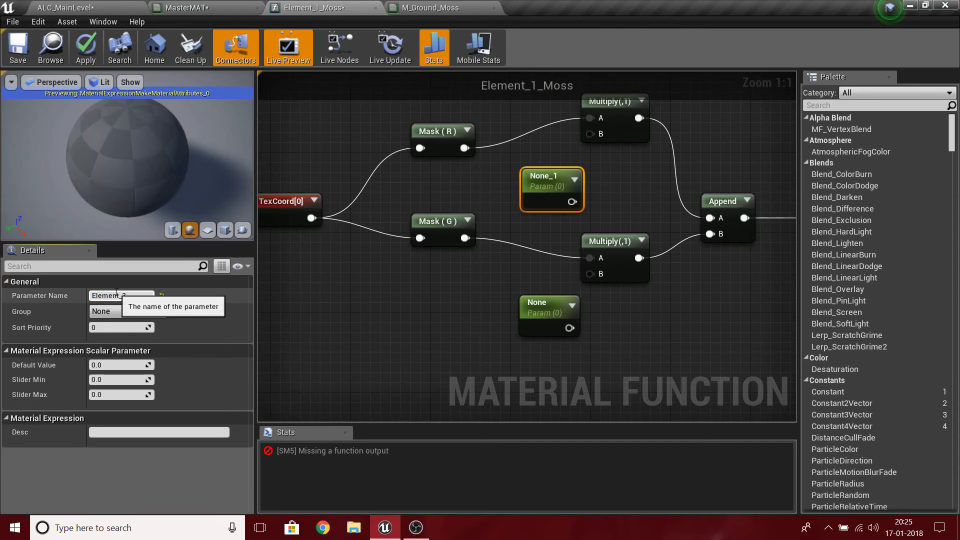
{"action": "key", "text": "BackSpace"}
{"action": "type", "text": "3"}
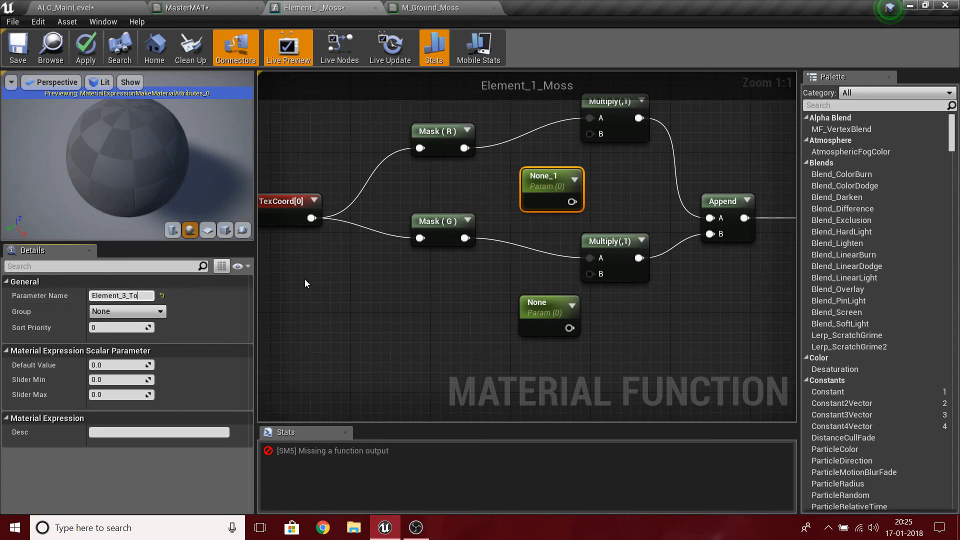
{"action": "type", "text": "_TillingU"}
{"action": "key", "text": "Return"}
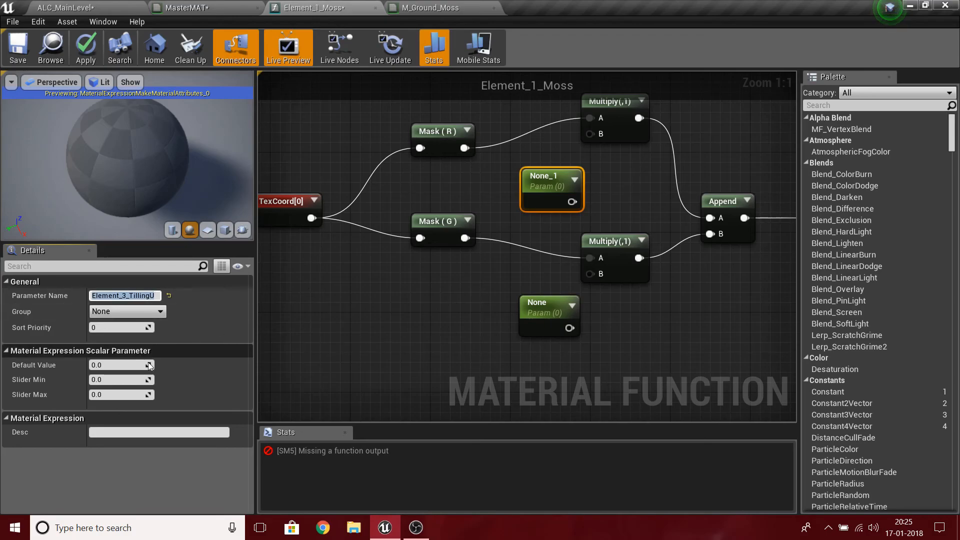
{"action": "left_click", "coordinate": [102, 365]}
{"action": "type", "text": "20"}
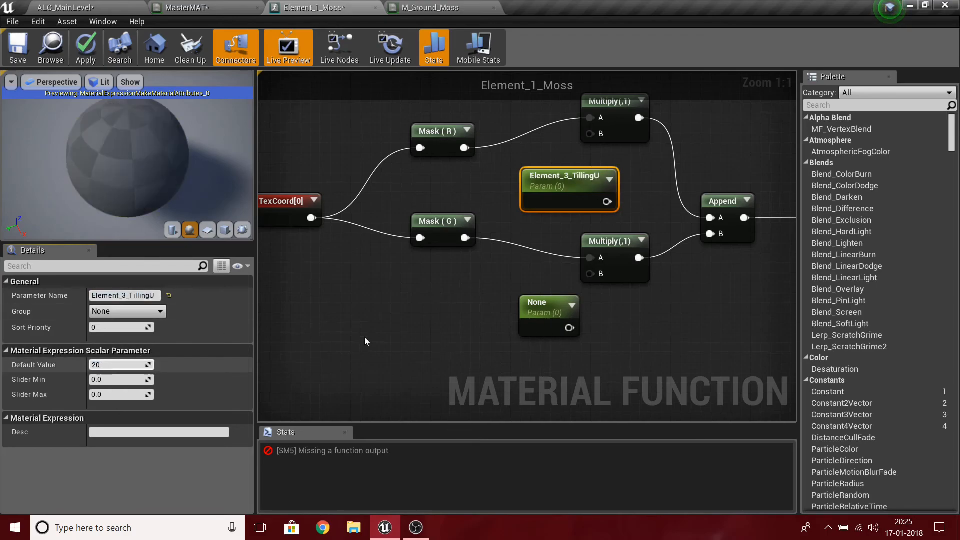
{"action": "key", "text": "Return"}
Name the lower scalar parameter Element_3_TillingV and set its default value to 20
{"action": "left_click", "coordinate": [547, 315]}
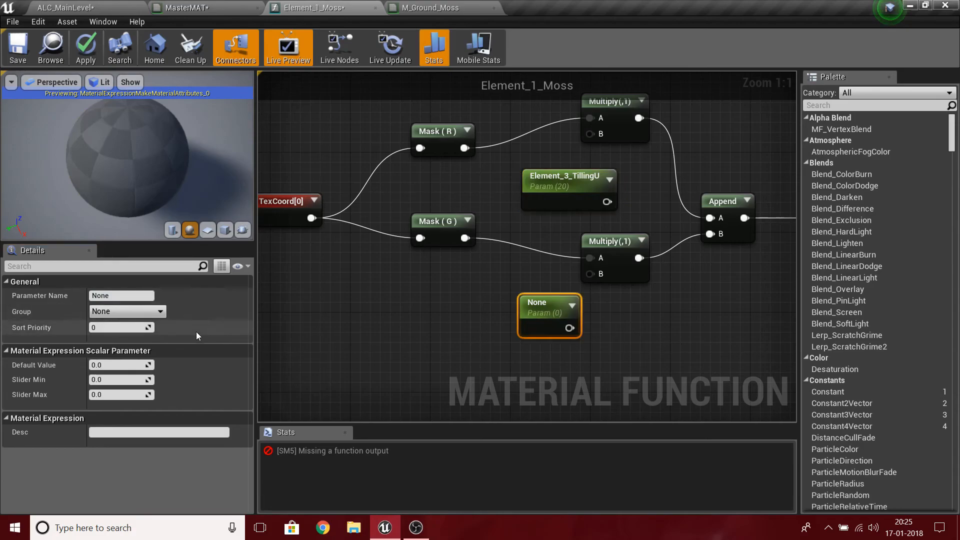
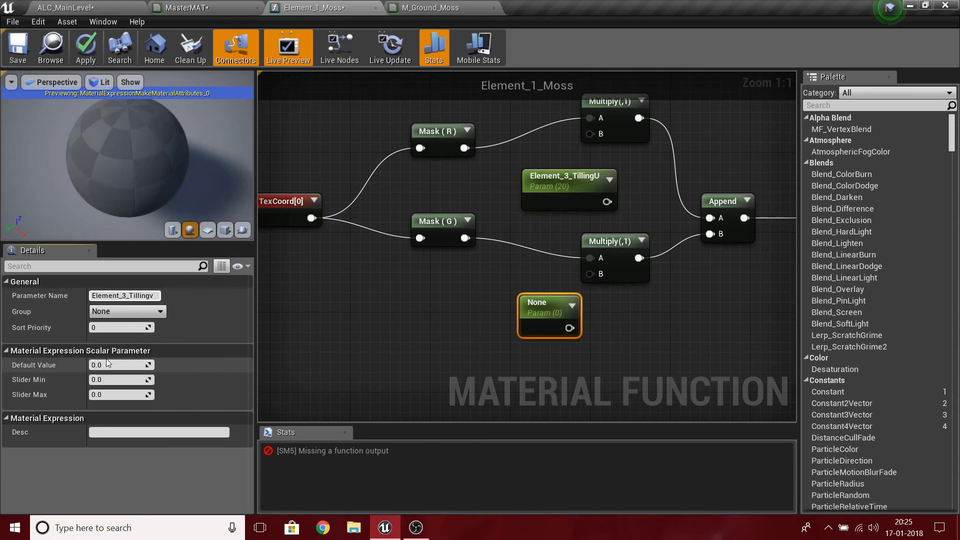
{"action": "key", "text": "BackSpace"}
{"action": "type", "text": "V"}
{"action": "left_click", "coordinate": [108, 365]}
{"action": "type", "text": "20"}
{"action": "key", "text": "Return"}
Connect Element_3_TillingU to the upper Multiply's B input and Element_3_TillingV to the lower Multiply's B input
{"action": "left_click_drag", "start_coordinate": [607, 202], "coordinate": [523, 188]}
{"action": "left_click_drag", "start_coordinate": [560, 333], "coordinate": [590, 273]}
{"action": "right_click_drag", "start_coordinate": [736, 309], "coordinate": [564, 367]}
{"action": "scroll", "coordinate": [600, 324], "scroll_direction": "down", "scroll_amount": 4}
{"action": "scroll", "coordinate": [625, 313], "scroll_direction": "up", "scroll_amount": 4}
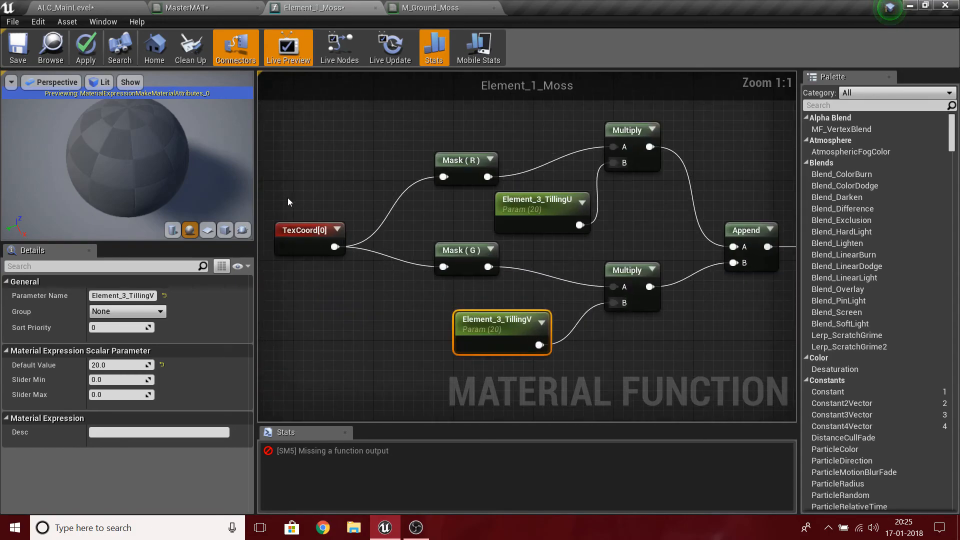
Nudge the Element_3_TillingV node slightly closer to the lower Multiply node
{"action": "left_click", "coordinate": [302, 231]}
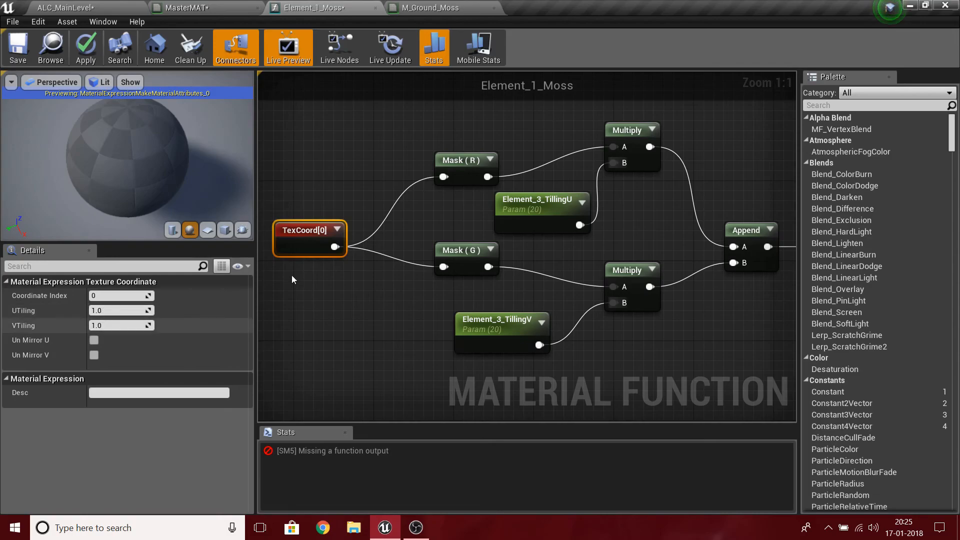
{"action": "right_click_drag", "start_coordinate": [344, 299], "coordinate": [282, 308]}
{"action": "left_click_drag", "start_coordinate": [425, 346], "coordinate": [434, 346]}
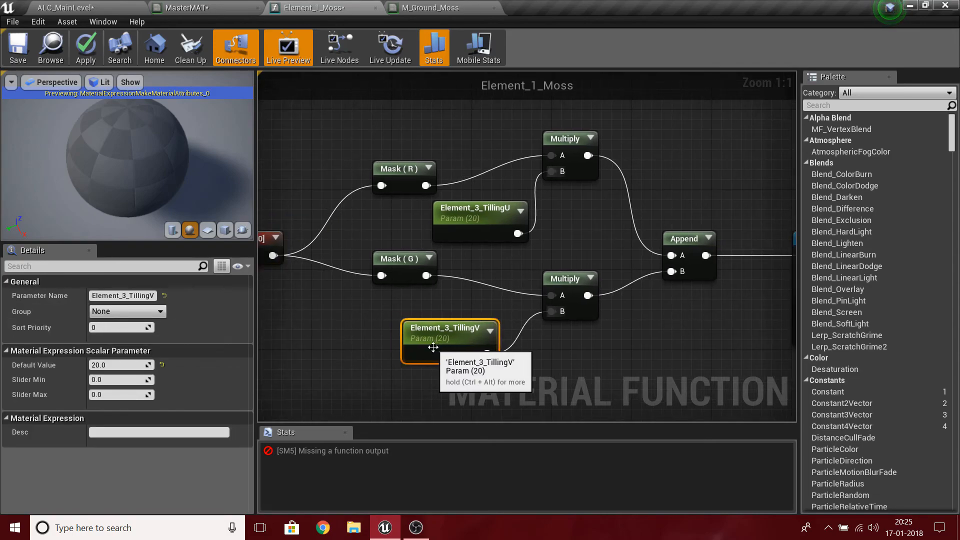
{"action": "left_click", "coordinate": [355, 289]}
{"action": "left_click_drag", "start_coordinate": [425, 171], "coordinate": [419, 201]}
{"action": "right_click_drag", "start_coordinate": [399, 233], "coordinate": [499, 184]}
{"action": "scroll", "coordinate": [499, 183], "scroll_direction": "down", "scroll_amount": 3}
{"action": "left_click_drag", "start_coordinate": [321, 161], "coordinate": [444, 255]}
{"action": "right_click_drag", "start_coordinate": [422, 390], "coordinate": [487, 257]}
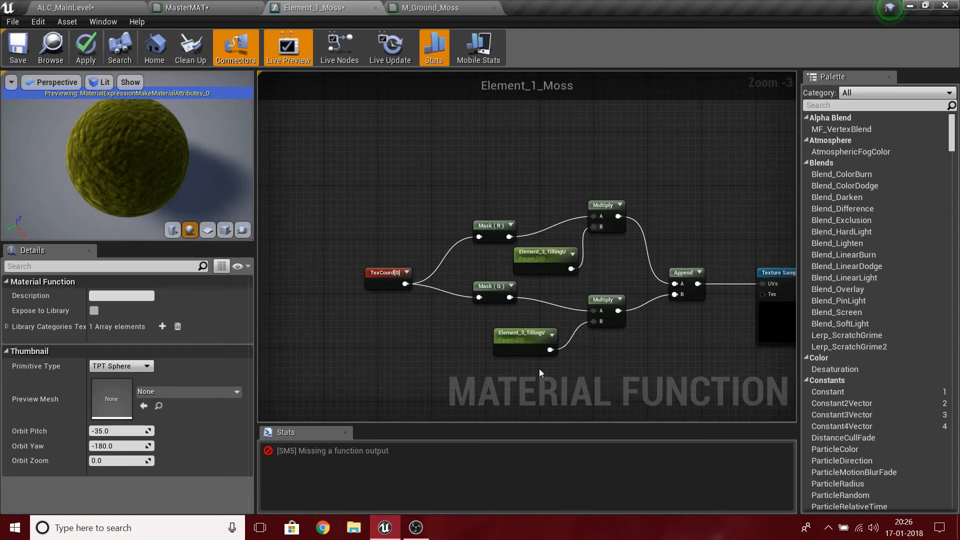
Line up the G Mask with the lower Multiply's A input and raise the R Mask closer to the upper Multiply's level
{"action": "right_click_drag", "start_coordinate": [529, 374], "coordinate": [582, 365]}
{"action": "scroll", "coordinate": [517, 327], "scroll_direction": "up", "scroll_amount": 3}
{"action": "right_click_drag", "start_coordinate": [537, 280], "coordinate": [504, 308]}
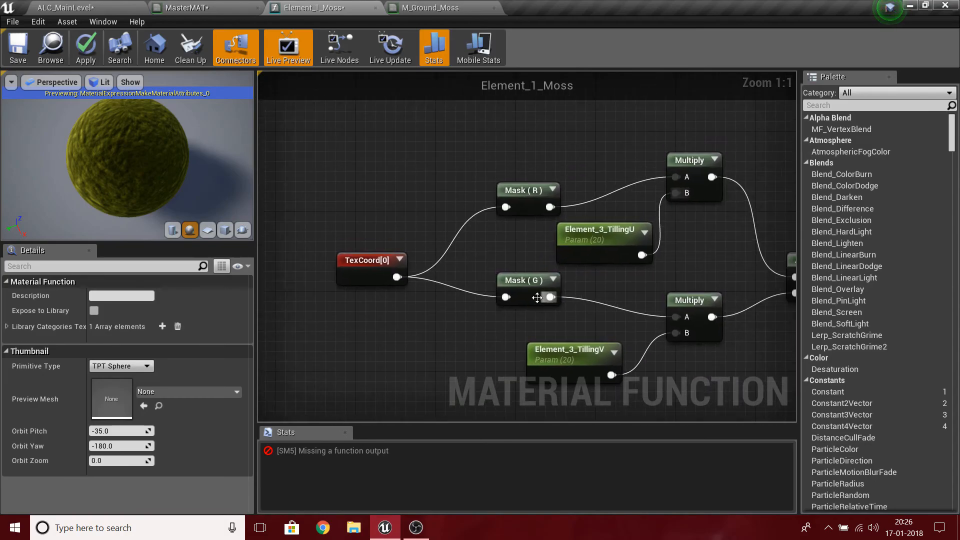
{"action": "left_click", "coordinate": [518, 303]}
{"action": "left_click_drag", "start_coordinate": [518, 303], "coordinate": [518, 313]}
{"action": "left_click_drag", "start_coordinate": [515, 192], "coordinate": [514, 173]}
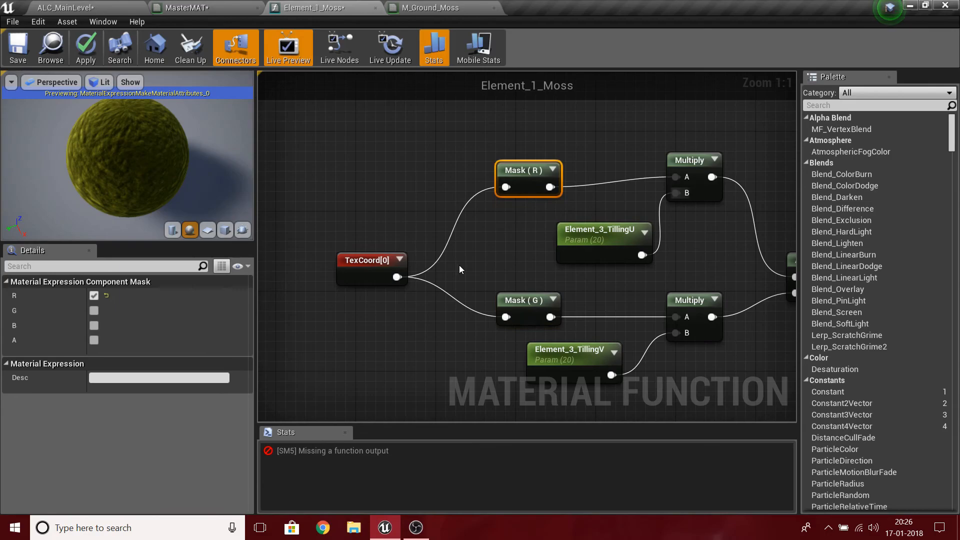
{"action": "left_click", "coordinate": [425, 272]}
Reposition the Element_3_TillingU node just below the R Mask, clear of the upper Multiply node
{"action": "right_click_drag", "start_coordinate": [725, 210], "coordinate": [596, 217]}
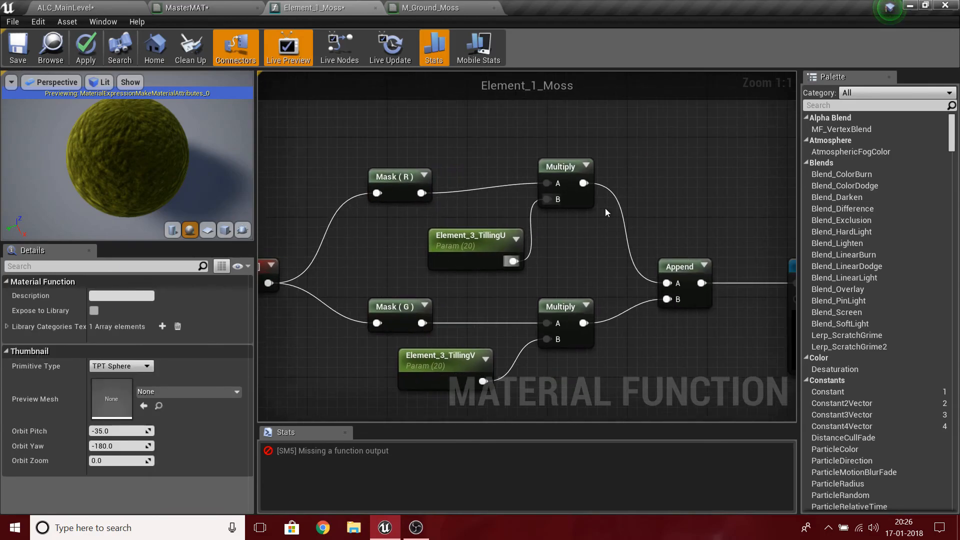
{"action": "left_click", "coordinate": [495, 256]}
{"action": "left_click_drag", "start_coordinate": [454, 235], "coordinate": [423, 225]}
{"action": "left_click", "coordinate": [397, 175]}
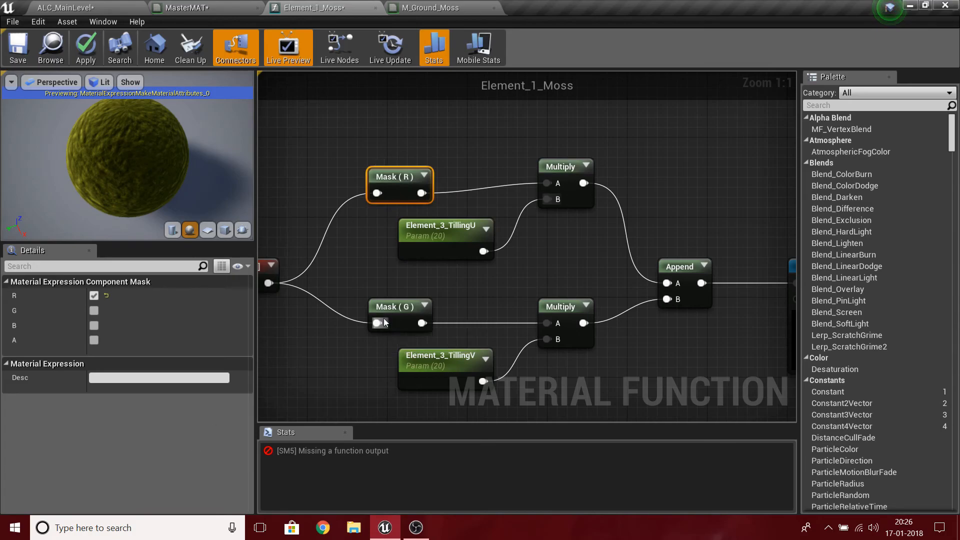
{"action": "left_click_drag", "start_coordinate": [435, 235], "coordinate": [452, 232]}
{"action": "right_click_drag", "start_coordinate": [518, 260], "coordinate": [451, 307]}
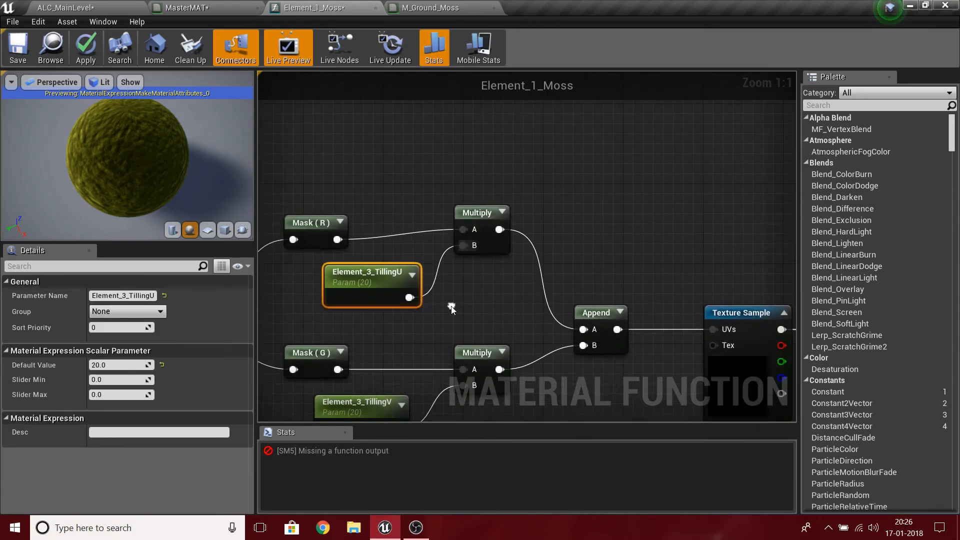
{"action": "left_click_drag", "start_coordinate": [409, 298], "coordinate": [438, 286]}
{"action": "left_click", "coordinate": [392, 354]}
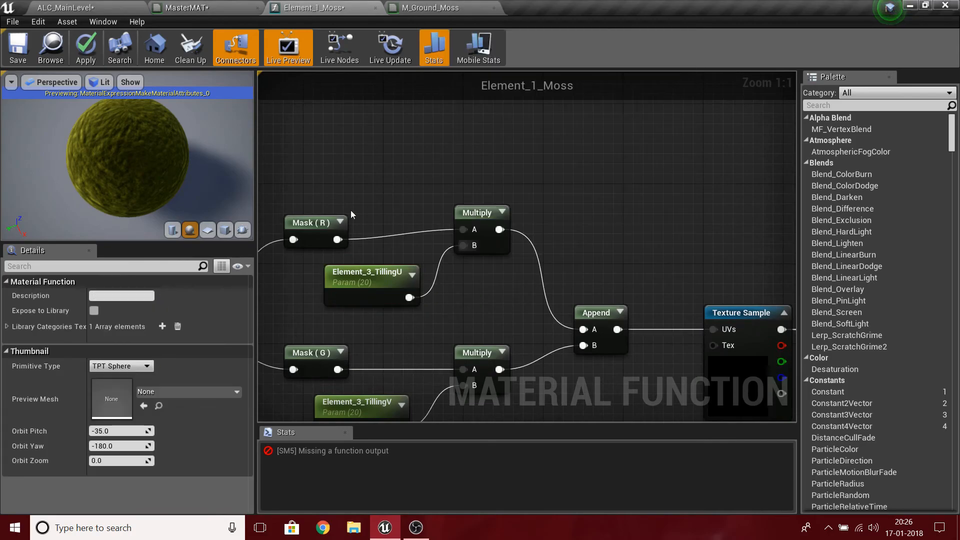
Move the Element_3_TillingV node and the Append node slightly down to even out the layout
{"action": "right_click_drag", "start_coordinate": [543, 294], "coordinate": [535, 226]}
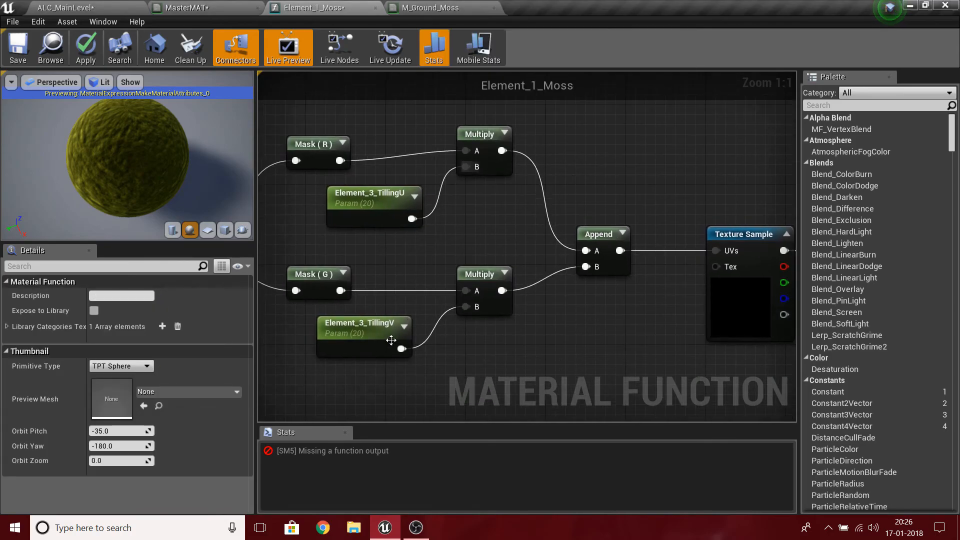
{"action": "left_click_drag", "start_coordinate": [399, 340], "coordinate": [399, 350]}
{"action": "left_click", "coordinate": [554, 370]}
{"action": "mouse_move", "coordinate": [615, 233]}
{"action": "left_mouse_down"}
{"action": "mouse_move", "coordinate": [605, 244]}
{"action": "mouse_move", "coordinate": [614, 244]}
{"action": "left_mouse_up"}
{"action": "right_click_drag", "start_coordinate": [547, 341], "coordinate": [670, 375]}
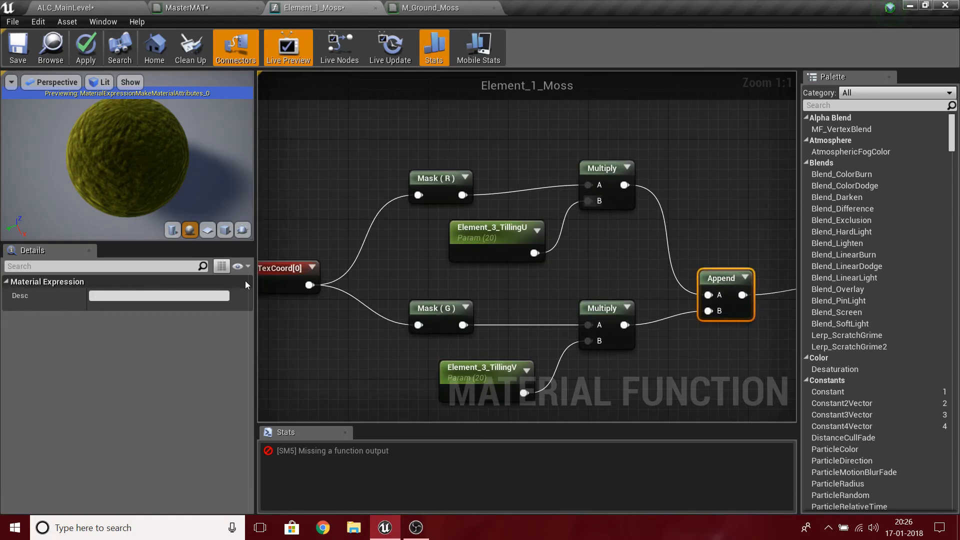
Check TexCoord's tiling settings and move the Texture Sample down so its UVs input lines up with Append's output
{"action": "left_click", "coordinate": [297, 275]}
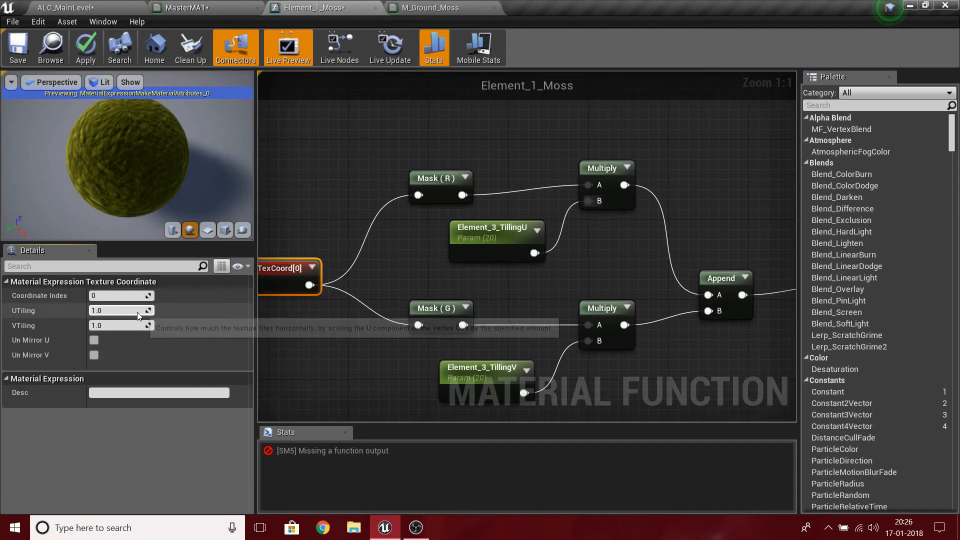
{"action": "right_click_drag", "start_coordinate": [698, 286], "coordinate": [526, 272]}
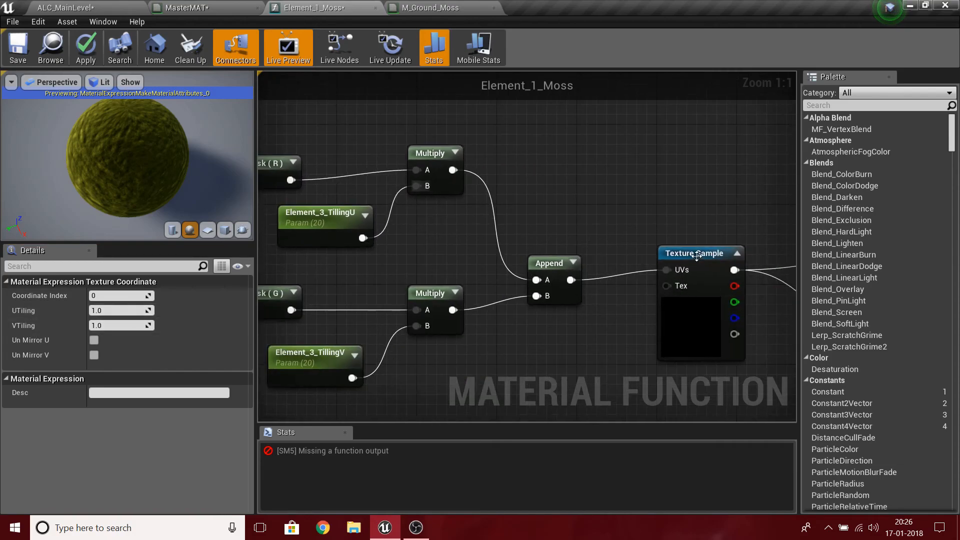
{"action": "left_click_drag", "start_coordinate": [697, 257], "coordinate": [697, 267]}
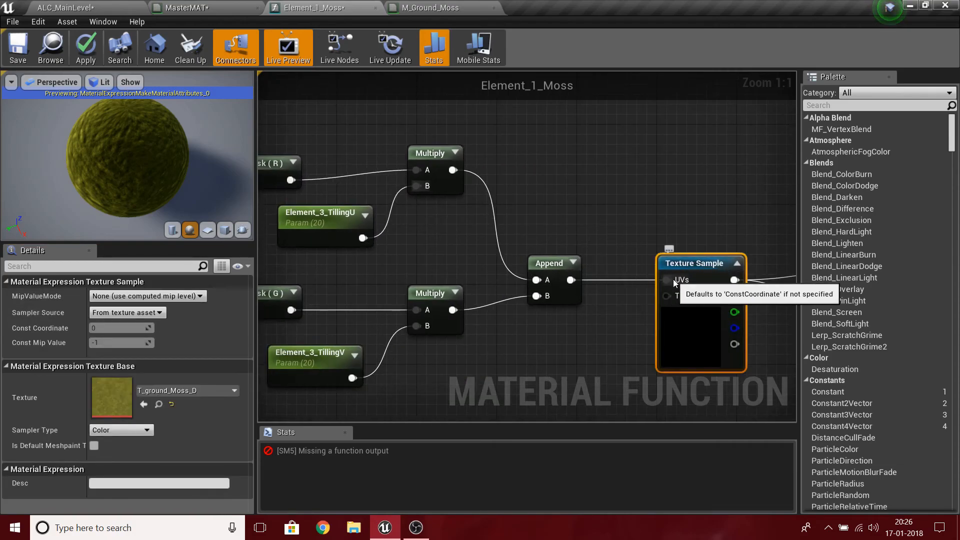
{"action": "right_click_drag", "start_coordinate": [673, 279], "coordinate": [597, 261]}
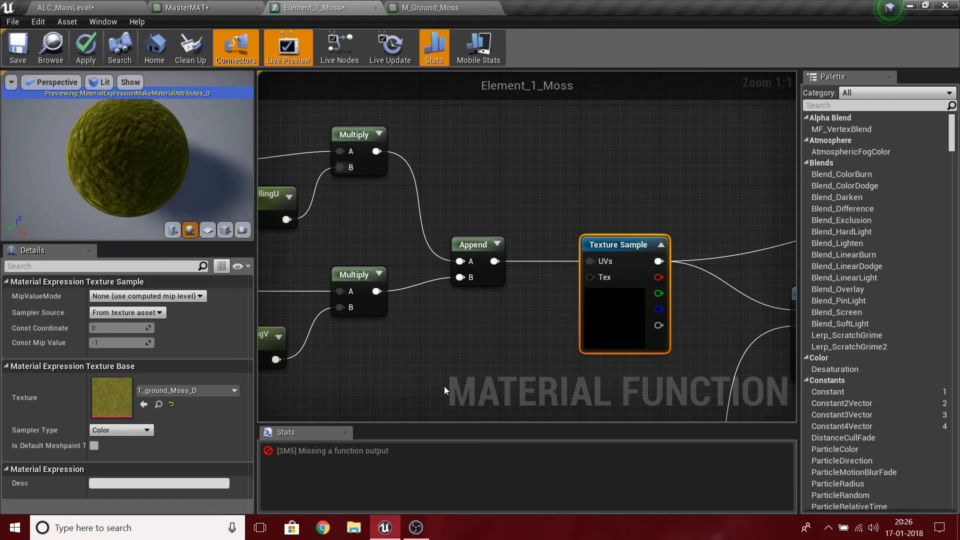
Look over the connections among the UV tiling nodes, both Texture Samples and FuzzyShading
{"action": "right_click_drag", "start_coordinate": [440, 386], "coordinate": [589, 363]}
{"action": "scroll", "coordinate": [589, 363], "scroll_direction": "down", "scroll_amount": 6}
{"action": "scroll", "coordinate": [490, 298], "scroll_direction": "up", "scroll_amount": 5}
{"action": "right_click_drag", "start_coordinate": [490, 298], "coordinate": [497, 221]}
{"action": "scroll", "coordinate": [497, 223], "scroll_direction": "down", "scroll_amount": 5}
{"action": "right_click_drag", "start_coordinate": [709, 366], "coordinate": [657, 276]}
{"action": "scroll", "coordinate": [657, 276], "scroll_direction": "up", "scroll_amount": 4}
{"action": "right_click_drag", "start_coordinate": [500, 186], "coordinate": [502, 420]}
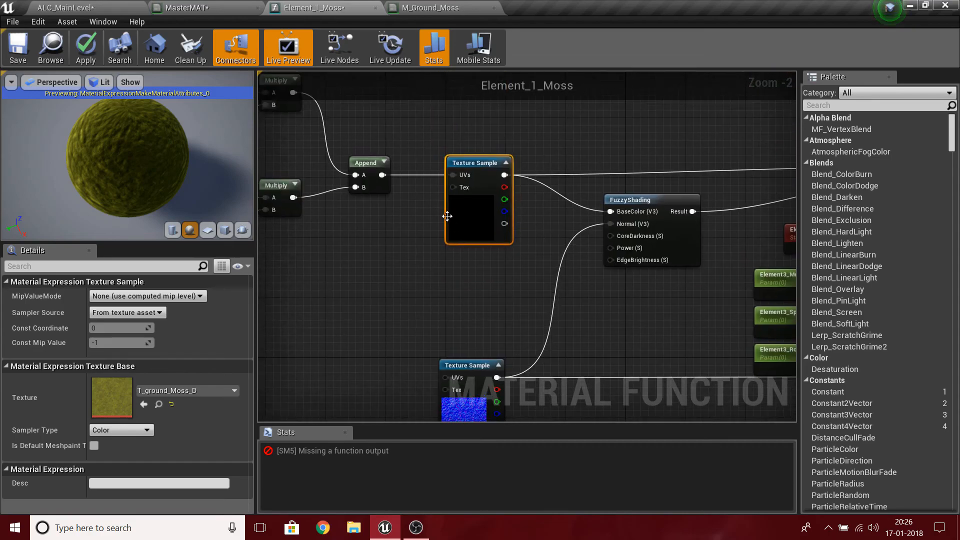
{"action": "left_click_drag", "start_coordinate": [474, 214], "coordinate": [476, 221]}
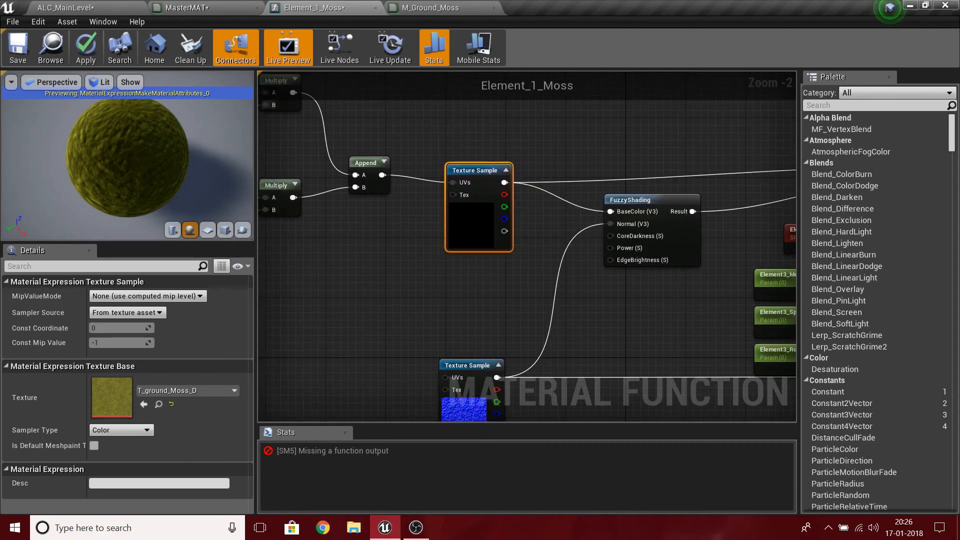
{"action": "right_click_drag", "start_coordinate": [441, 250], "coordinate": [497, 250]}
{"action": "left_click_drag", "start_coordinate": [551, 235], "coordinate": [551, 227]}
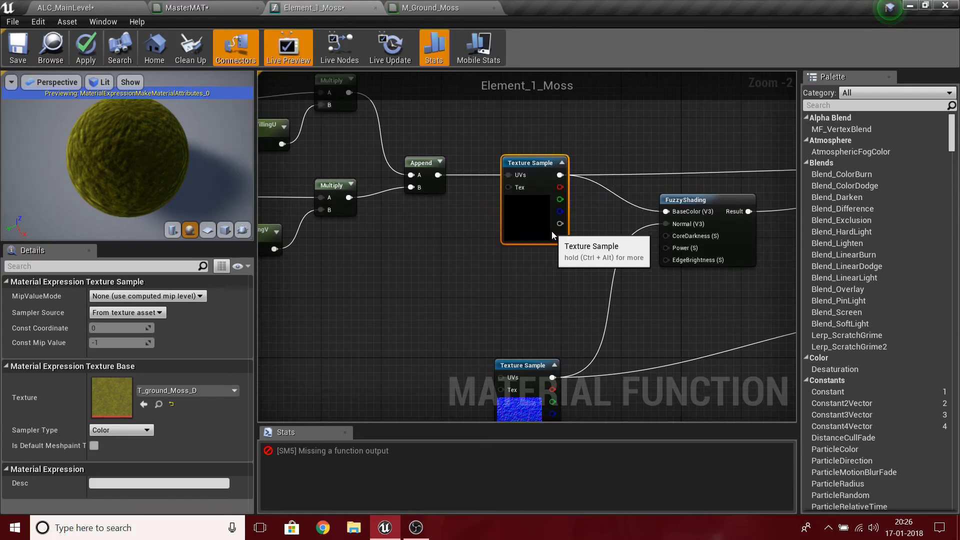
Move the whole UV tiling group, from TexCoord through Append, up and away from the Texture Sample
{"action": "left_click_drag", "start_coordinate": [525, 367], "coordinate": [517, 372]}
{"action": "right_click_drag", "start_coordinate": [530, 285], "coordinate": [745, 343]}
{"action": "scroll", "coordinate": [535, 307], "scroll_direction": "down", "scroll_amount": 2}
{"action": "left_click_drag", "start_coordinate": [344, 121], "coordinate": [611, 289]}
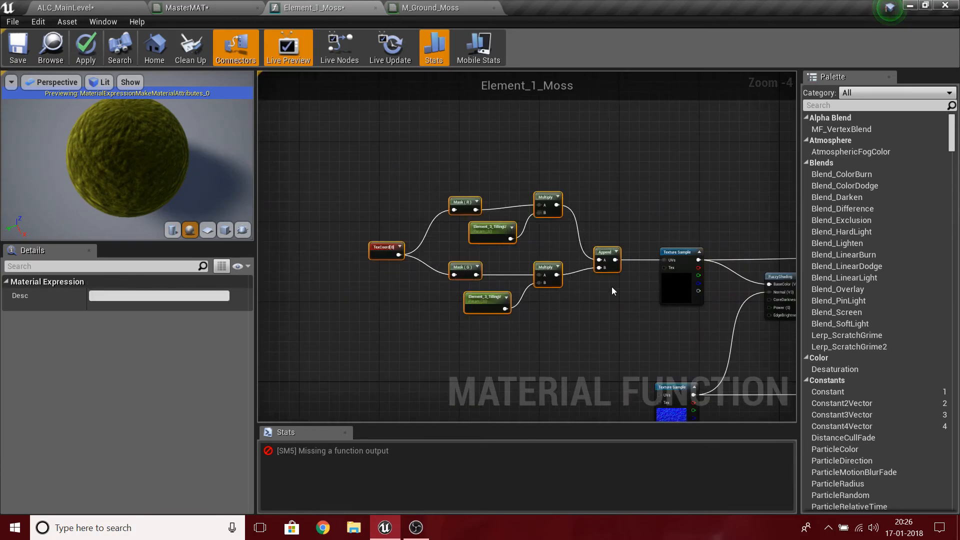
{"action": "left_click_drag", "start_coordinate": [603, 245], "coordinate": [578, 189]}
{"action": "left_click", "coordinate": [598, 302]}
{"action": "scroll", "coordinate": [598, 302], "scroll_direction": "up", "scroll_amount": 4}
{"action": "right_click", "coordinate": [598, 302]}
{"action": "left_click", "coordinate": [472, 357]}
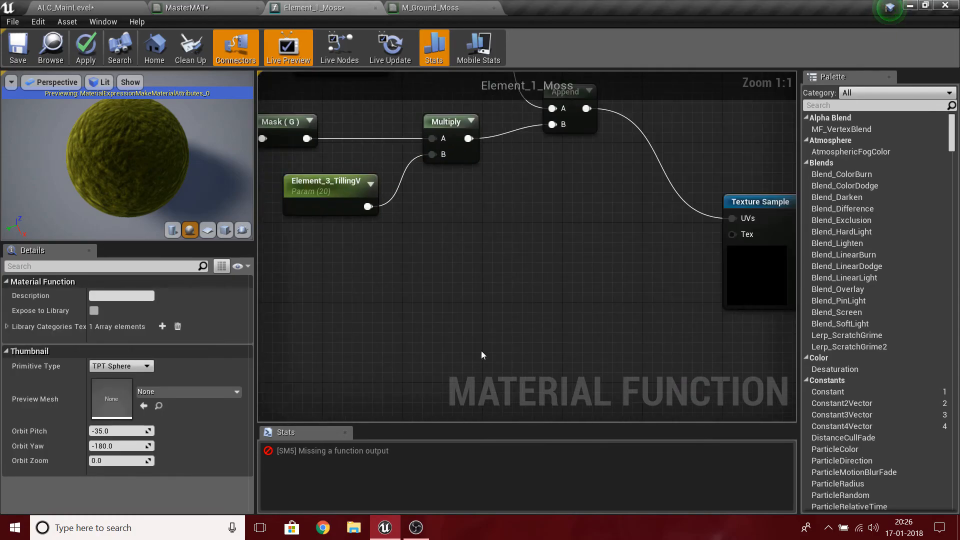
Add a TextureObjectParameter feeding the upper Texture Sample's Tex input and place it beside that sample
{"action": "right_click_drag", "start_coordinate": [719, 244], "coordinate": [702, 258]}
{"action": "left_click_drag", "start_coordinate": [724, 251], "coordinate": [527, 309]}
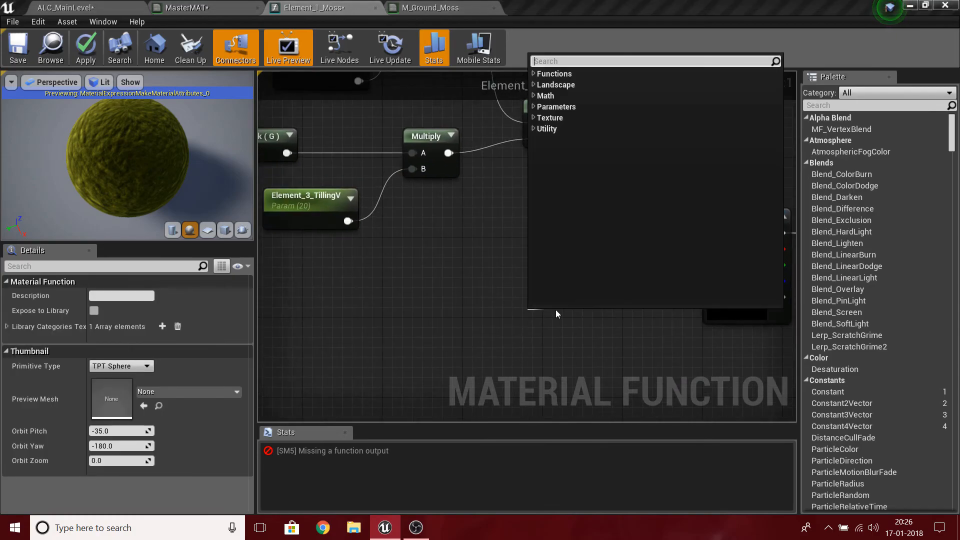
{"action": "type", "text": "param"}
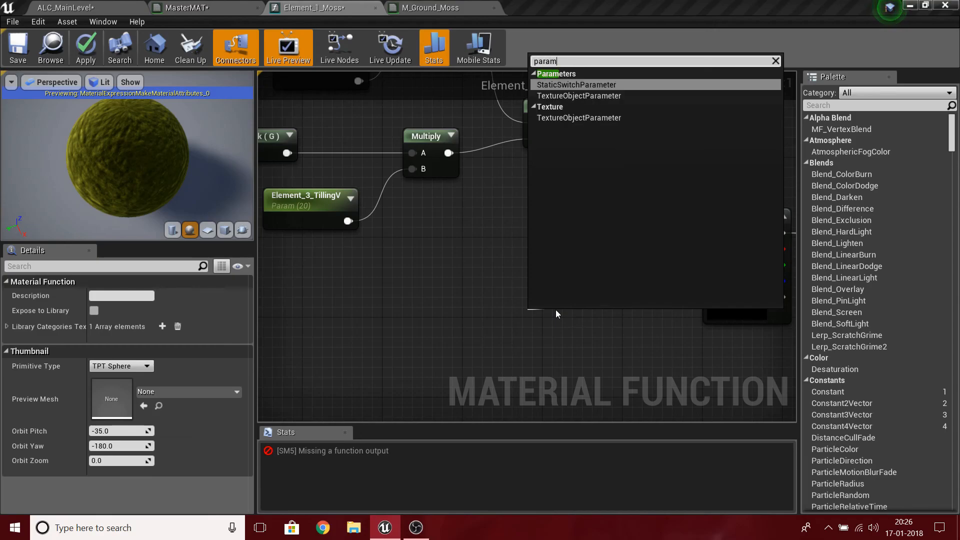
{"action": "key", "text": "Down"}
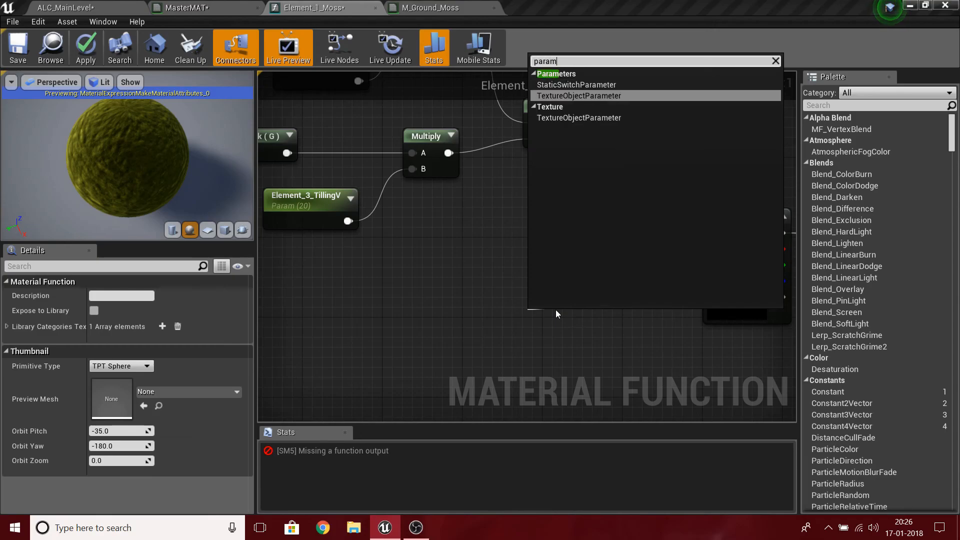
{"action": "key", "text": "Return"}
{"action": "left_click_drag", "start_coordinate": [607, 327], "coordinate": [614, 256]}
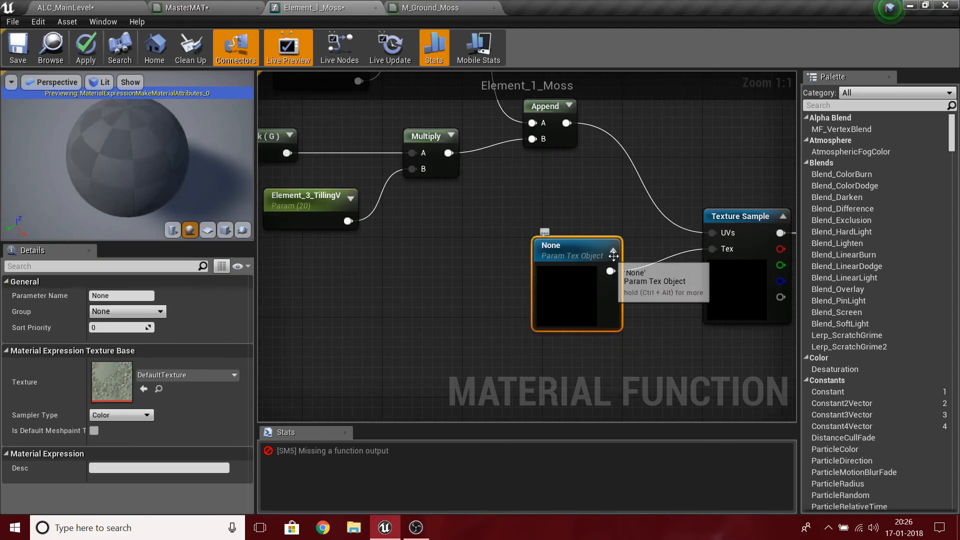
{"action": "right_click_drag", "start_coordinate": [581, 301], "coordinate": [564, 329]}
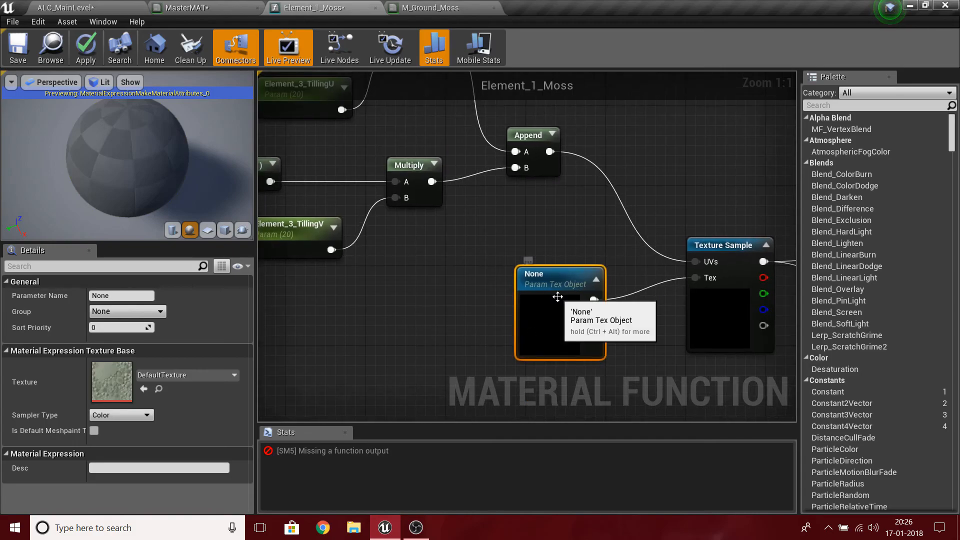
Assign the T_ground_Moss_D texture to the new texture object parameter and line the node up with the Tex input
{"action": "left_click", "coordinate": [197, 374]}
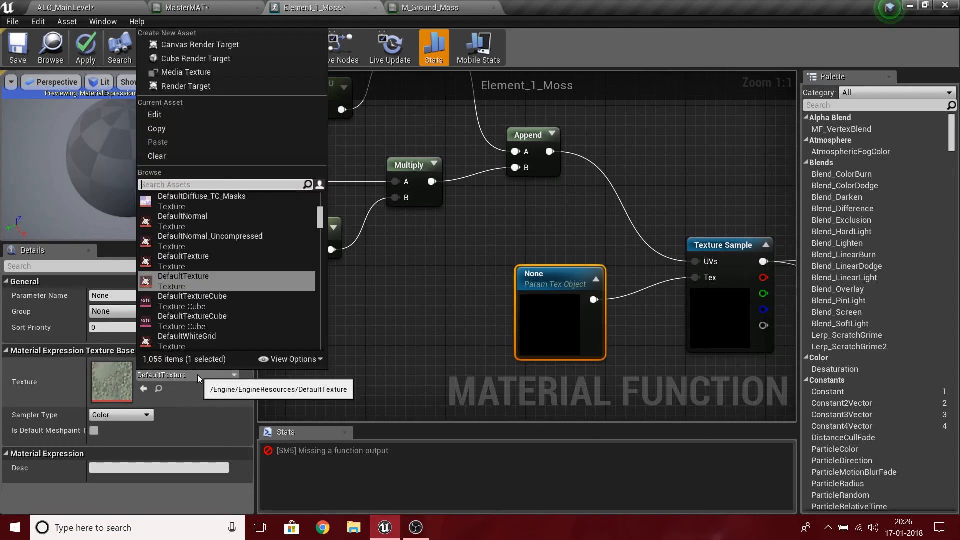
{"action": "type", "text": "moss"}
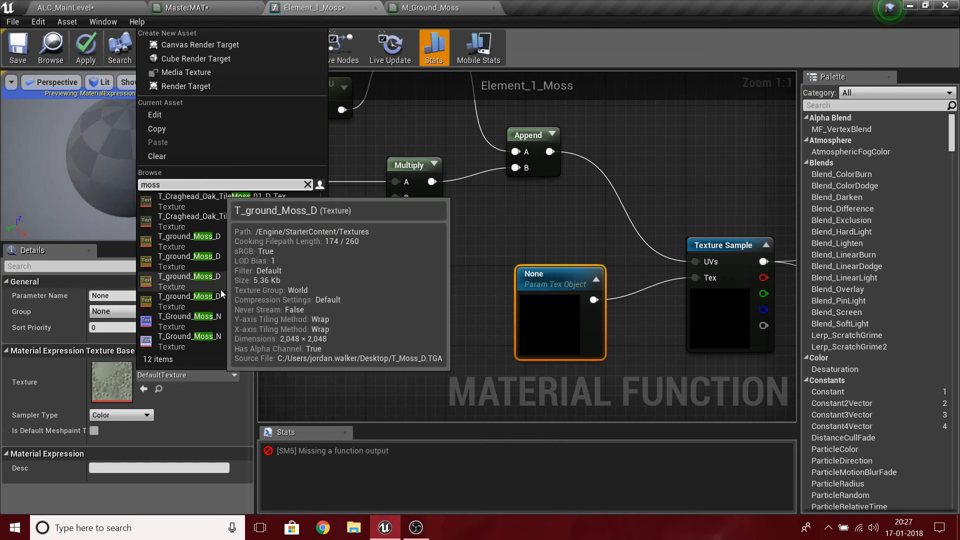
{"action": "left_click", "coordinate": [223, 280]}
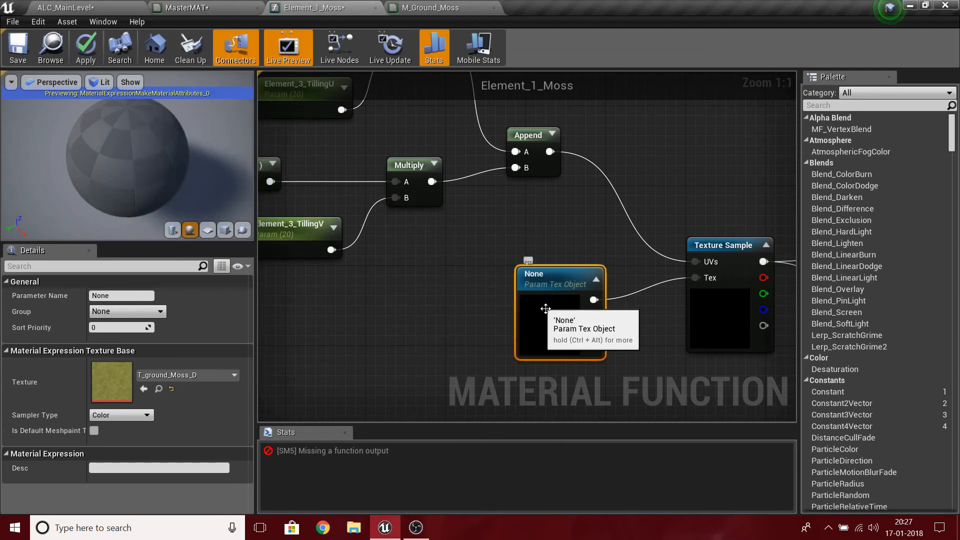
{"action": "right_click_drag", "start_coordinate": [720, 309], "coordinate": [660, 310]}
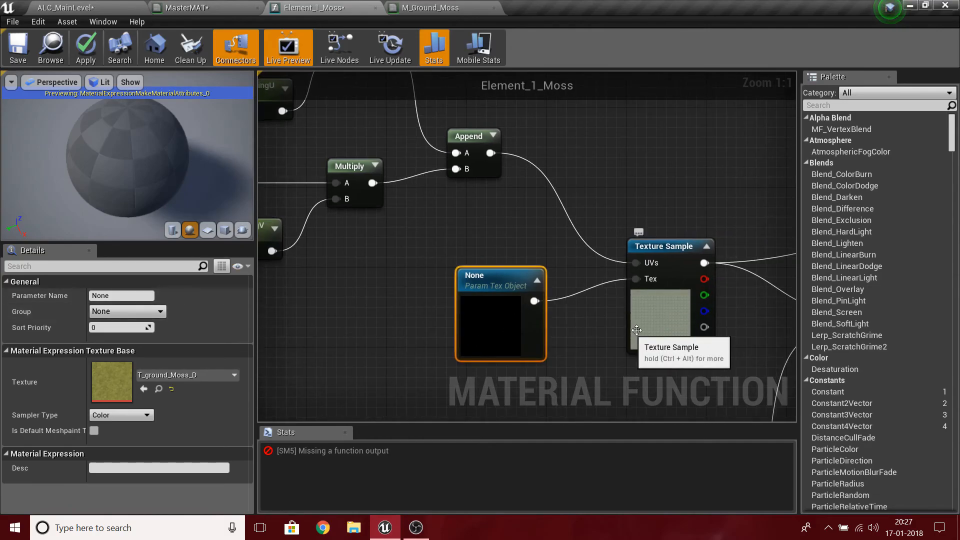
{"action": "left_click_drag", "start_coordinate": [500, 320], "coordinate": [470, 300]}
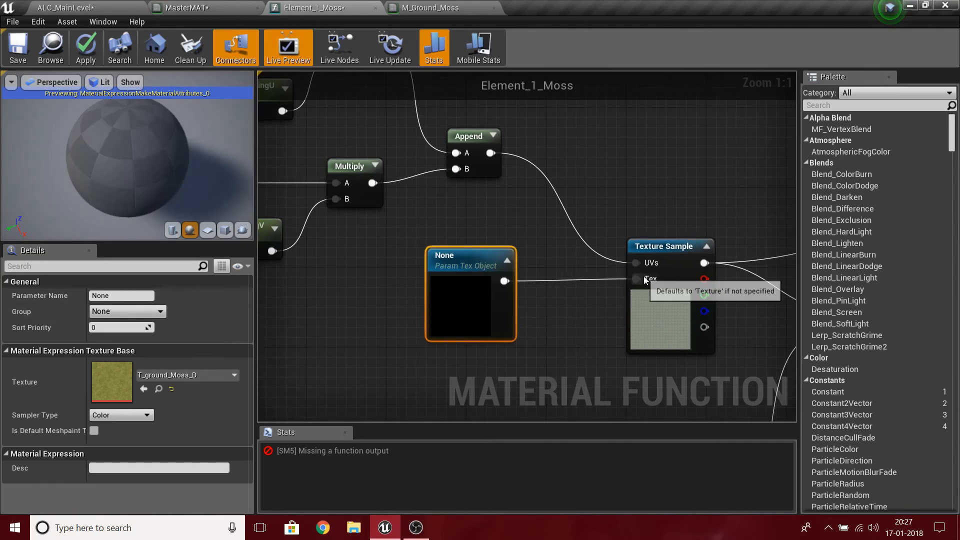
Name the moss texture object parameter Element_3_BaseColor
{"action": "left_click", "coordinate": [120, 296]}
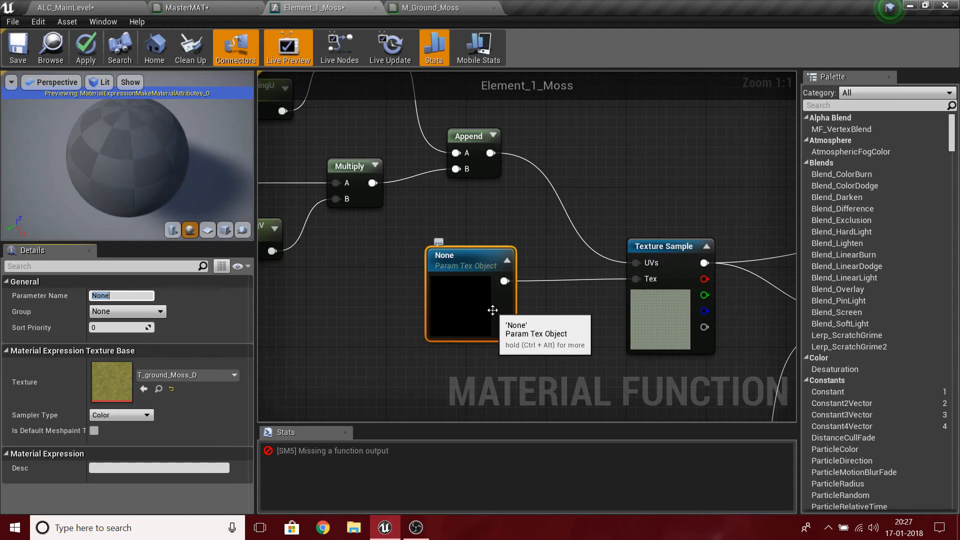
{"action": "type", "text": "Element_3"}
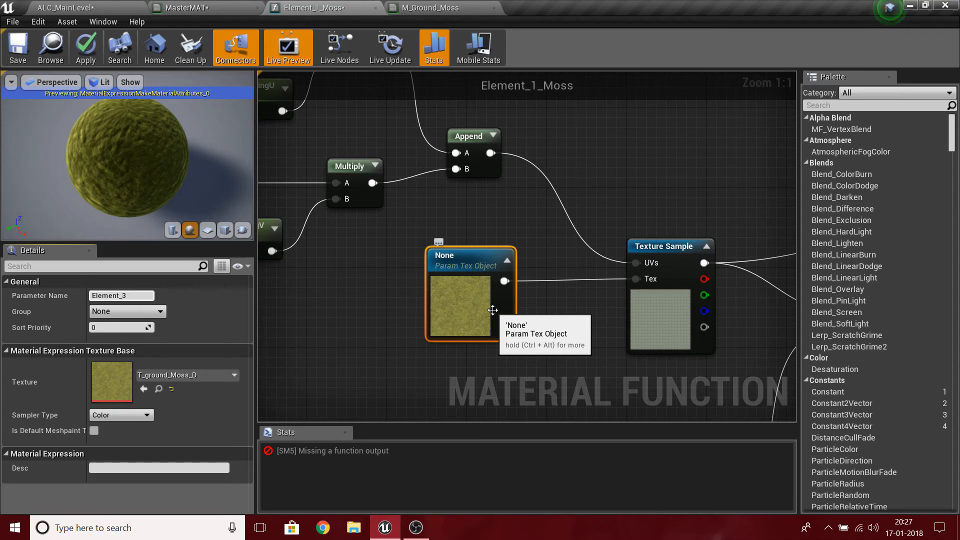
{"action": "type", "text": "_BaseColor"}
{"action": "key", "text": "Return"}
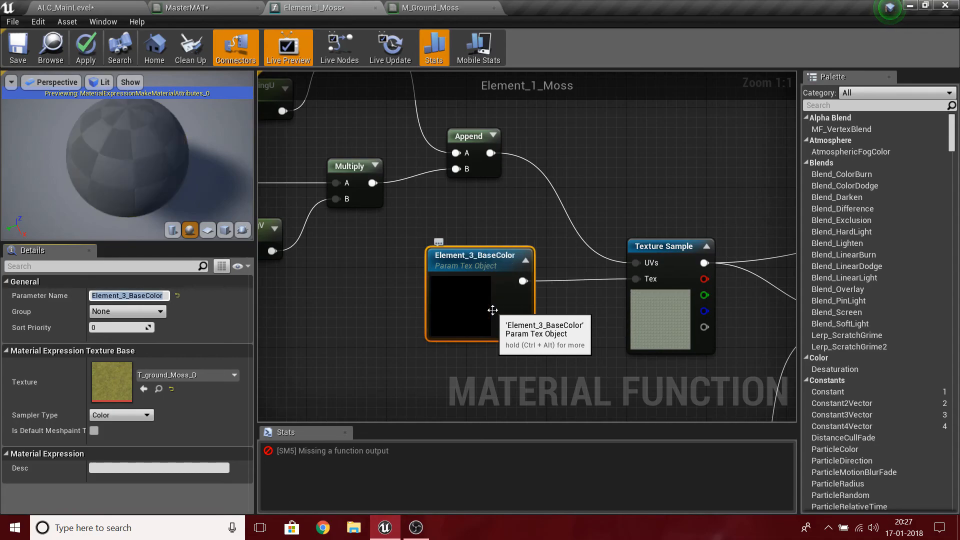
Duplicate the Element_3_BaseColor parameter beside the lower Texture Sample and connect it to that sample's Tex input
{"action": "scroll", "coordinate": [530, 305], "scroll_direction": "down", "scroll_amount": 3}
{"action": "right_click_drag", "start_coordinate": [473, 343], "coordinate": [489, 231]}
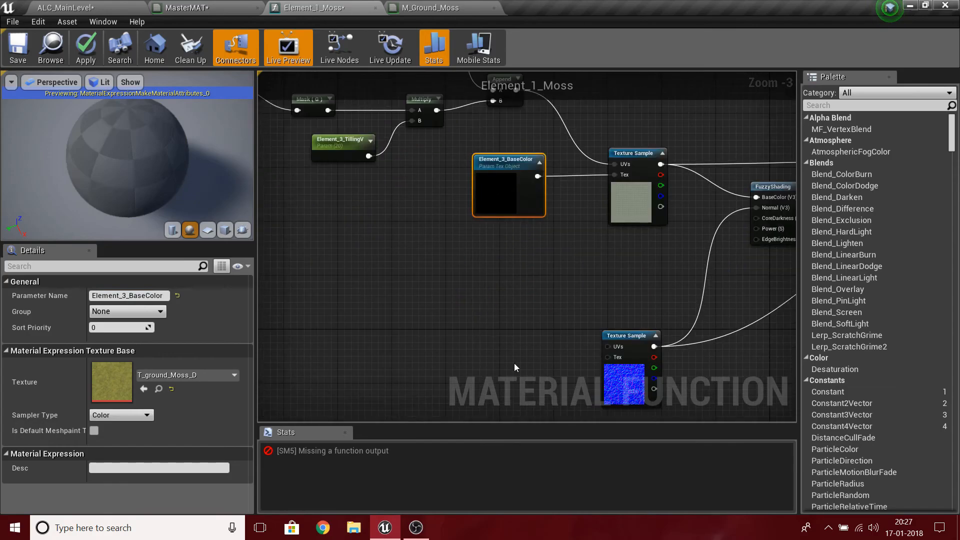
{"action": "key", "text": "ctrl+c"}
{"action": "key", "text": "ctrl+v"}
{"action": "left_click_drag", "start_coordinate": [563, 358], "coordinate": [615, 360]}
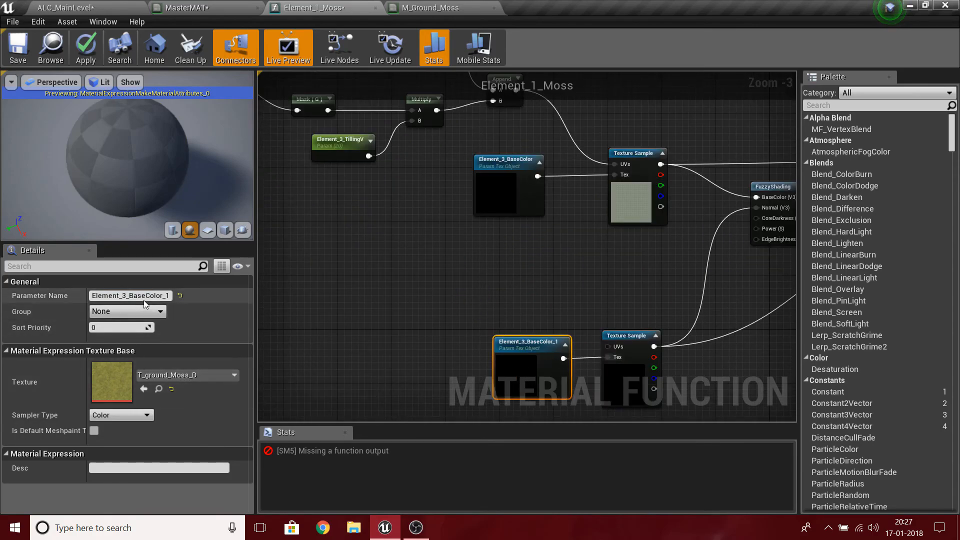
Rename the duplicated texture parameter as Element_3_Normal
{"action": "left_click", "coordinate": [171, 295]}
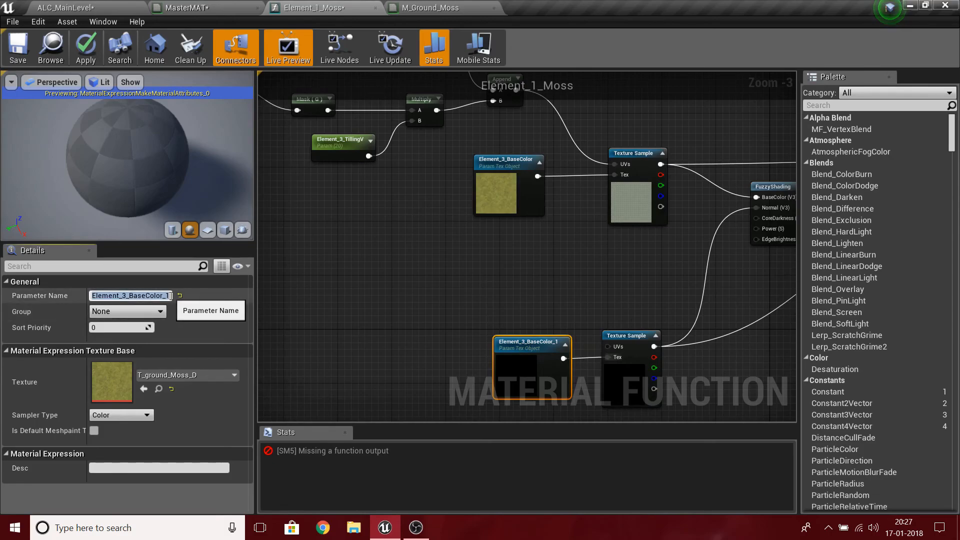
{"action": "key", "text": "End"}
{"action": "key", "text": "BackSpace"}
{"action": "key", "text": "BackSpace"}
{"action": "key", "text": "BackSpace"}
{"action": "key", "text": "BackSpace"}
{"action": "key", "text": "BackSpace"}
{"action": "type", "text": "No"}
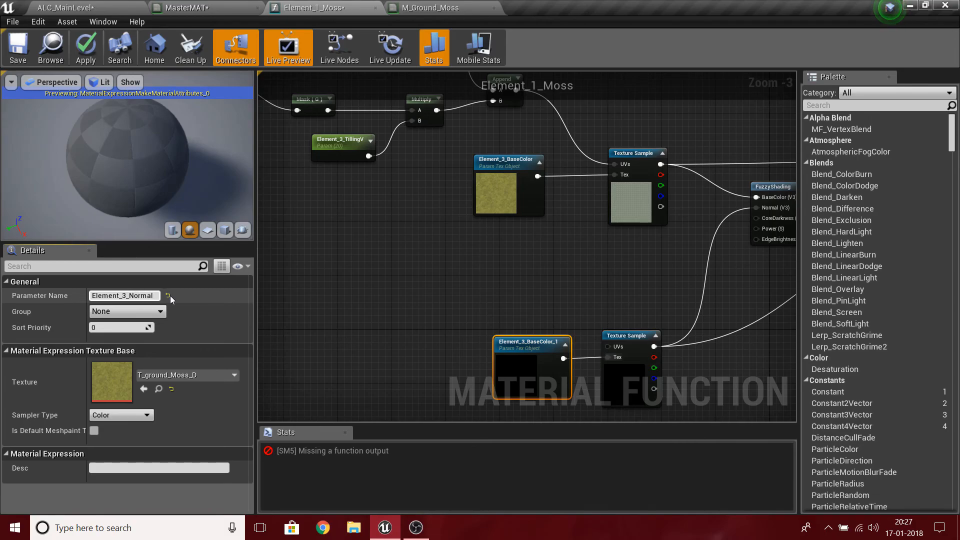
{"action": "key", "text": "Return"}
Look over the UV tiling nodes and how the two texture parameters connect to their Texture Samples
{"action": "right_click_drag", "start_coordinate": [355, 176], "coordinate": [544, 215]}
{"action": "scroll", "coordinate": [517, 341], "scroll_direction": "down", "scroll_amount": 3}
{"action": "scroll", "coordinate": [544, 215], "scroll_direction": "up", "scroll_amount": 6}
{"action": "right_click_drag", "start_coordinate": [457, 179], "coordinate": [502, 364]}
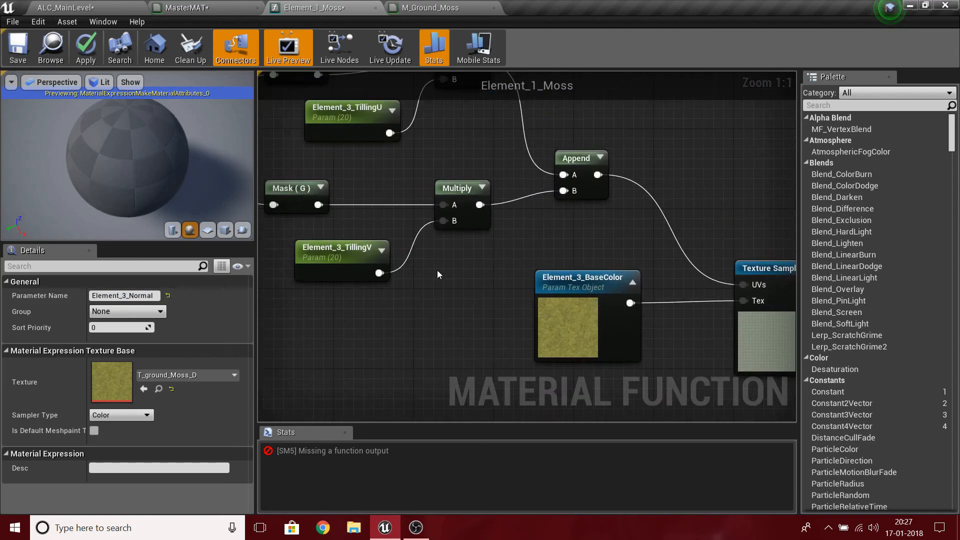
{"action": "right_click_drag", "start_coordinate": [474, 415], "coordinate": [431, 198]}
{"action": "right_click_drag", "start_coordinate": [541, 249], "coordinate": [496, 291]}
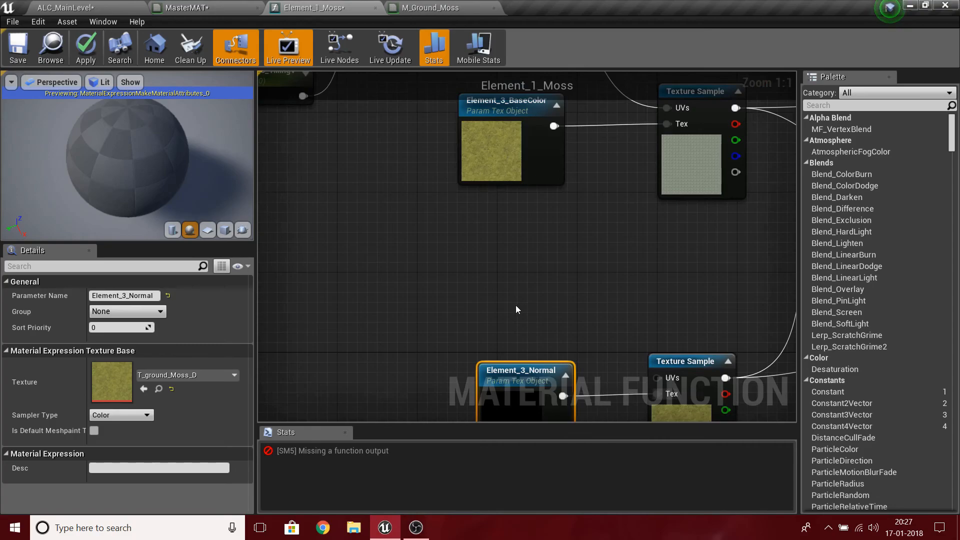
{"action": "left_click", "coordinate": [516, 309]}
{"action": "scroll", "coordinate": [516, 309], "scroll_direction": "down", "scroll_amount": 3}
{"action": "right_click_drag", "start_coordinate": [537, 319], "coordinate": [642, 376]}
{"action": "scroll", "coordinate": [587, 311], "scroll_direction": "up", "scroll_amount": 3}
{"action": "scroll", "coordinate": [506, 361], "scroll_direction": "down", "scroll_amount": 3}
{"action": "scroll", "coordinate": [642, 376], "scroll_direction": "down", "scroll_amount": 1}
{"action": "right_click_drag", "start_coordinate": [547, 345], "coordinate": [527, 309]}
Copy the whole UV tiling group, from TexCoord through Append
{"action": "left_click_drag", "start_coordinate": [375, 117], "coordinate": [433, 153]}
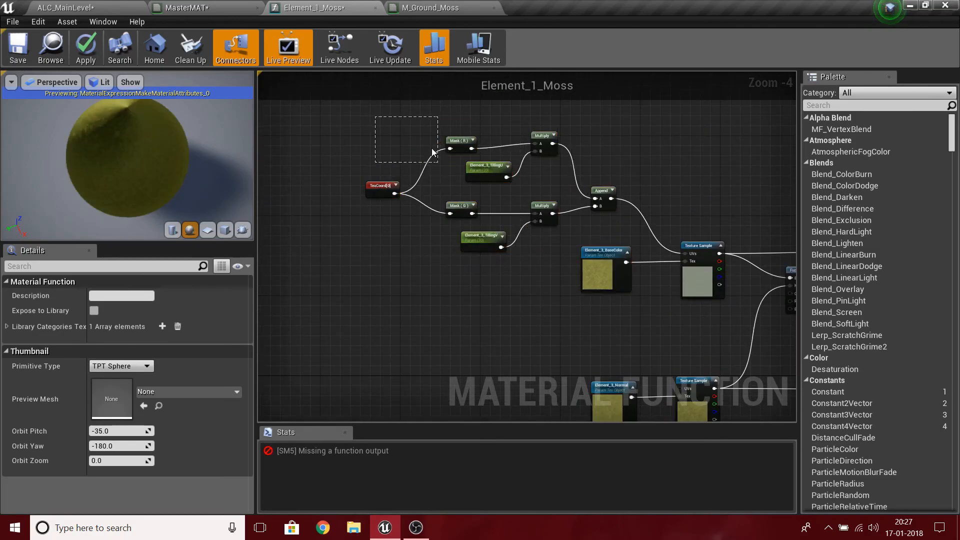
{"action": "left_click_drag", "start_coordinate": [394, 129], "coordinate": [538, 293]}
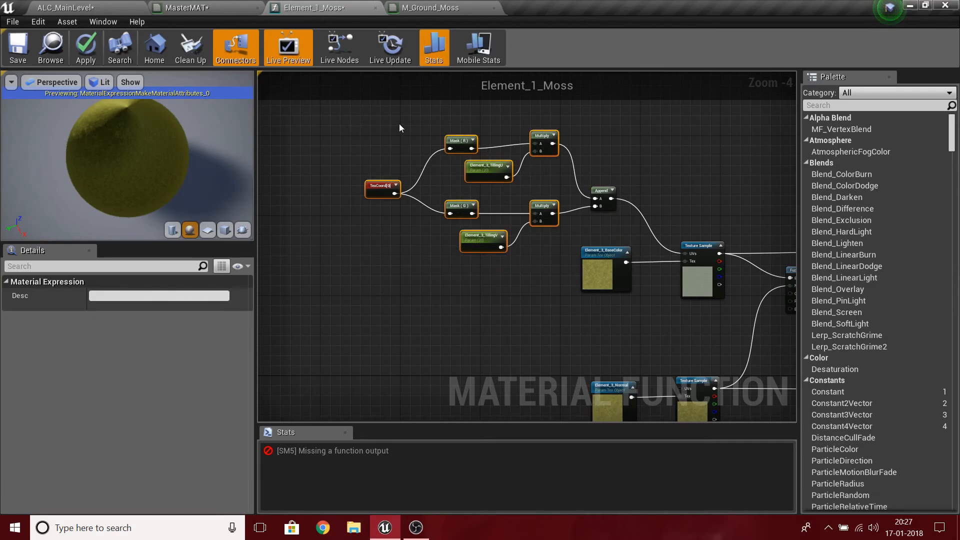
{"action": "left_click_drag", "start_coordinate": [355, 109], "coordinate": [626, 238]}
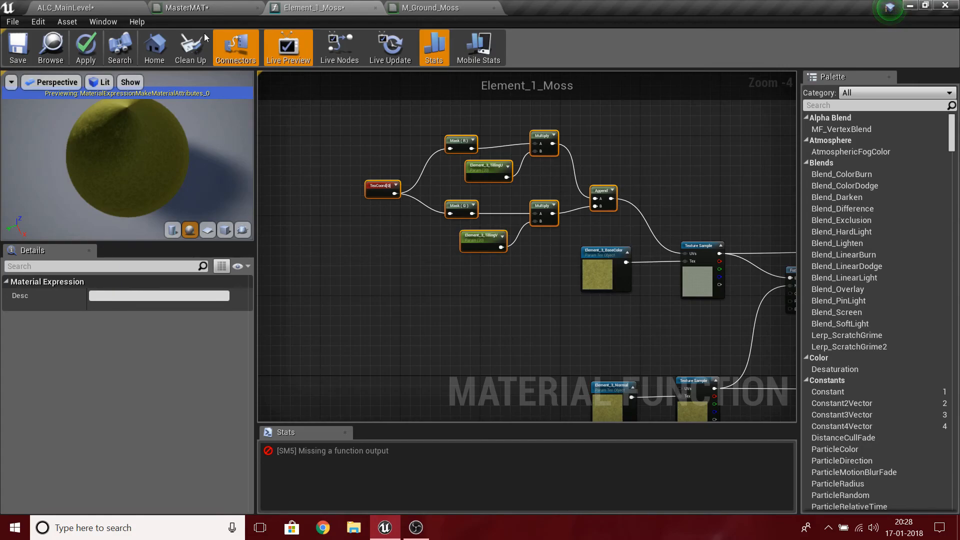
Switch to ALC_MainLevel, clear the asset search and open the MAT_Functions folder inside LandscapeMaterials
{"action": "left_click", "coordinate": [82, 7]}
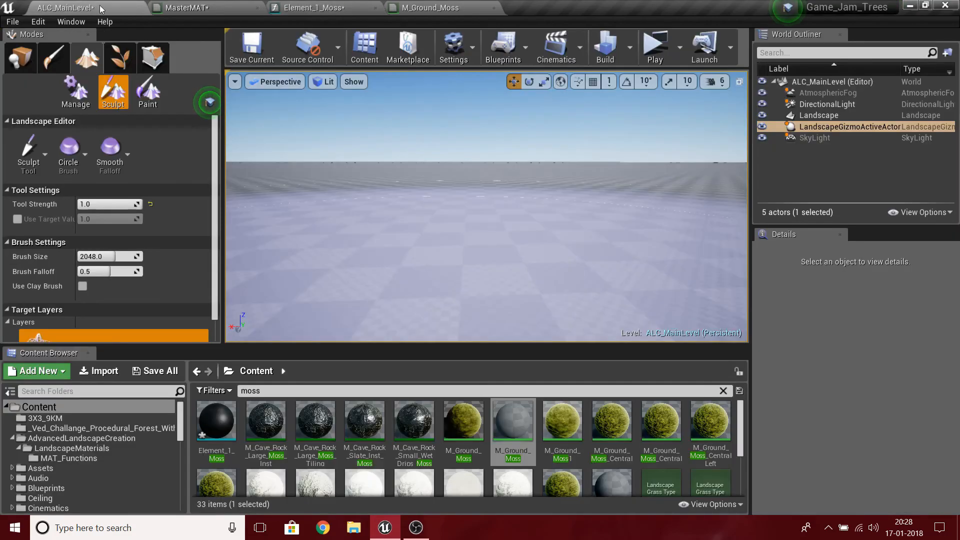
{"action": "left_click", "coordinate": [723, 390]}
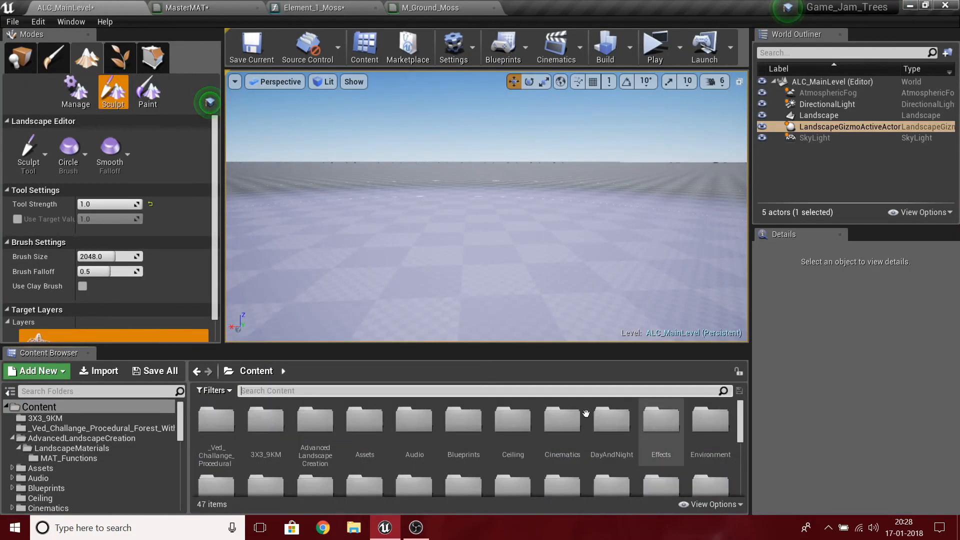
{"action": "left_click", "coordinate": [86, 438]}
{"action": "left_click", "coordinate": [105, 458]}
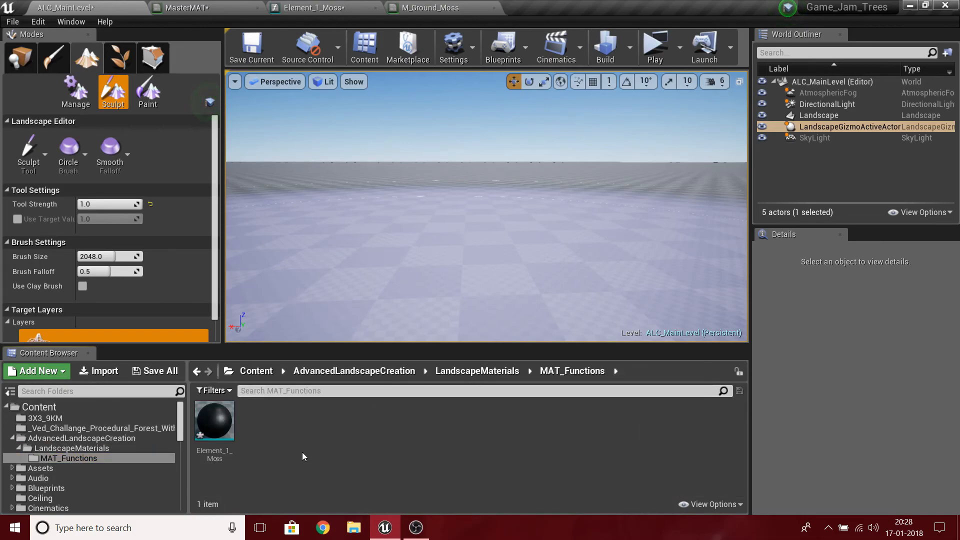
Create a Material Function named TillingSystem in MAT_Functions and open it for editing
{"action": "right_click", "coordinate": [302, 453]}
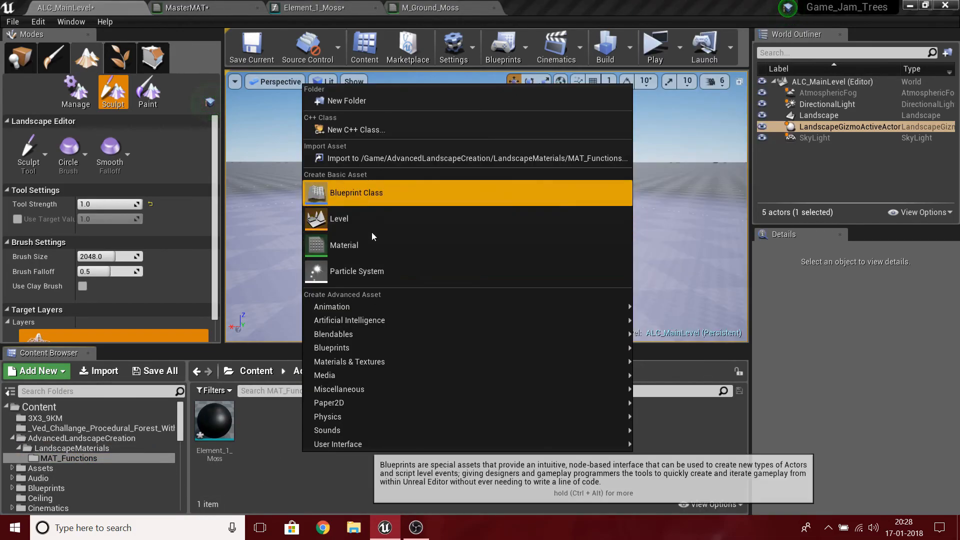
{"action": "mouse_move", "coordinate": [352, 361]}
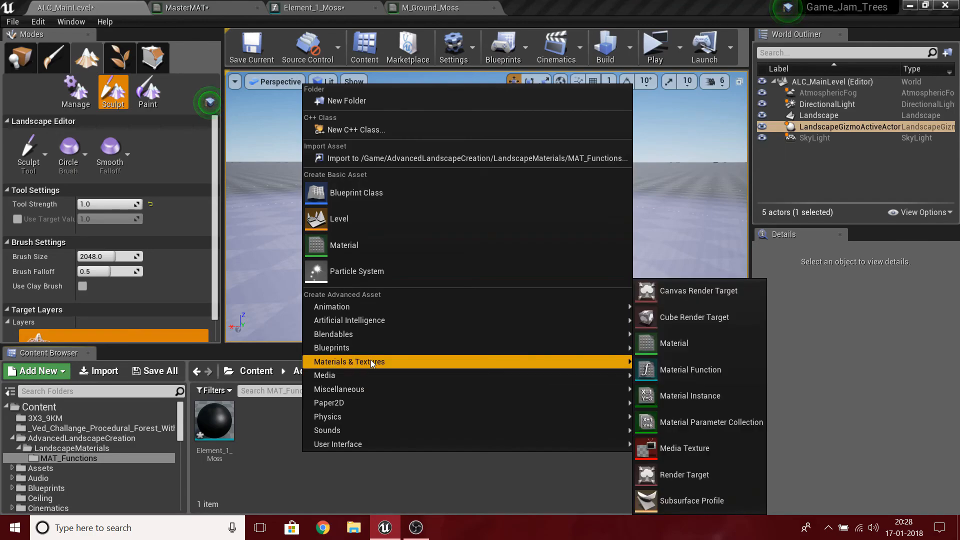
{"action": "left_click", "coordinate": [721, 370]}
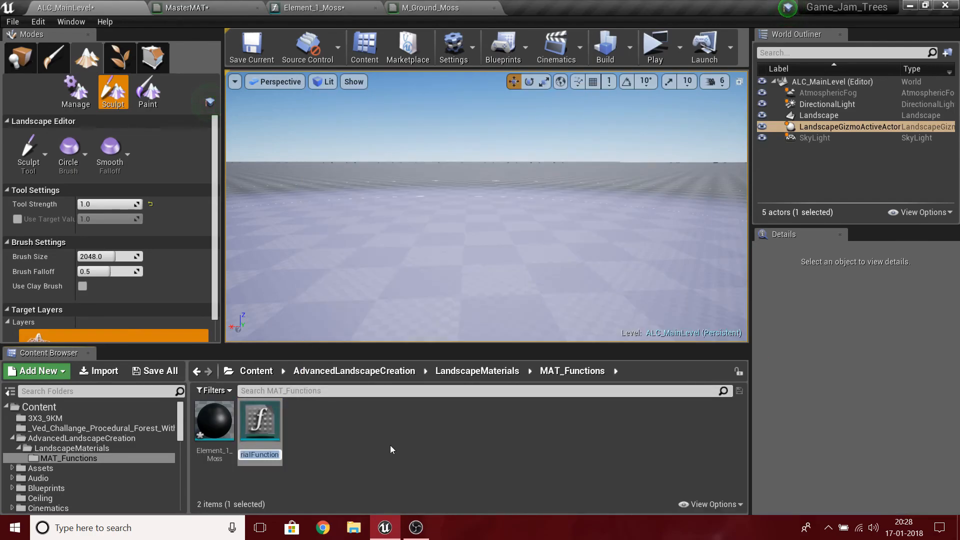
{"action": "type", "text": "Tilling"}
{"action": "type", "text": "System"}
{"action": "key", "text": "Return"}
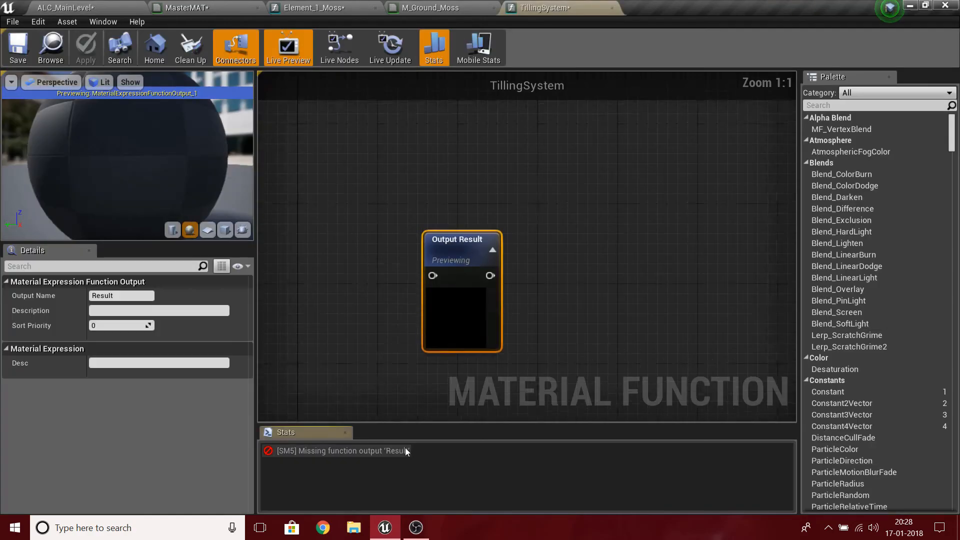
Delete the default Output Result node and paste the copied UV tiling nodes into the TillingSystem graph
{"action": "left_click_drag", "start_coordinate": [525, 270], "coordinate": [638, 325]}
{"action": "key", "text": "Delete"}
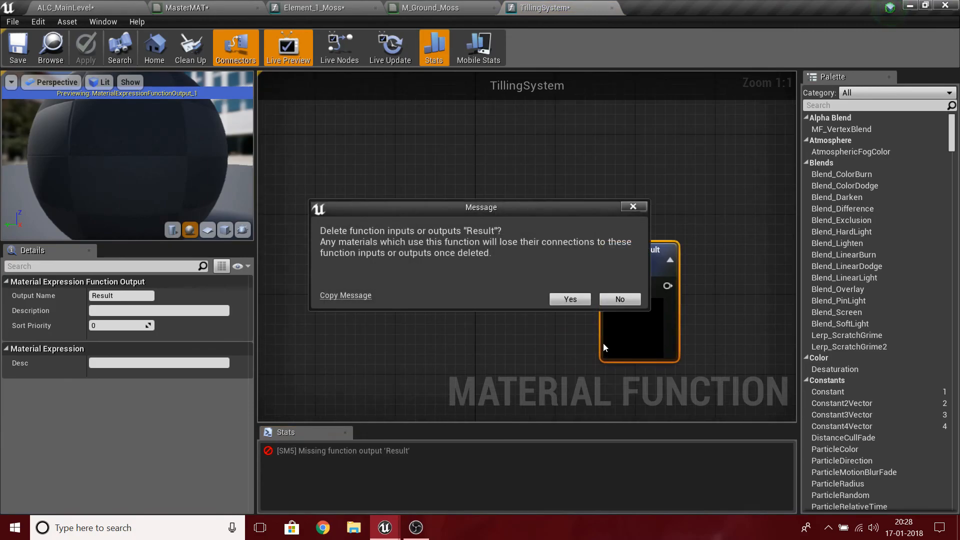
{"action": "left_click", "coordinate": [570, 299]}
{"action": "key", "text": "ctrl+v"}
{"action": "scroll", "coordinate": [544, 294], "scroll_direction": "down", "scroll_amount": 2}
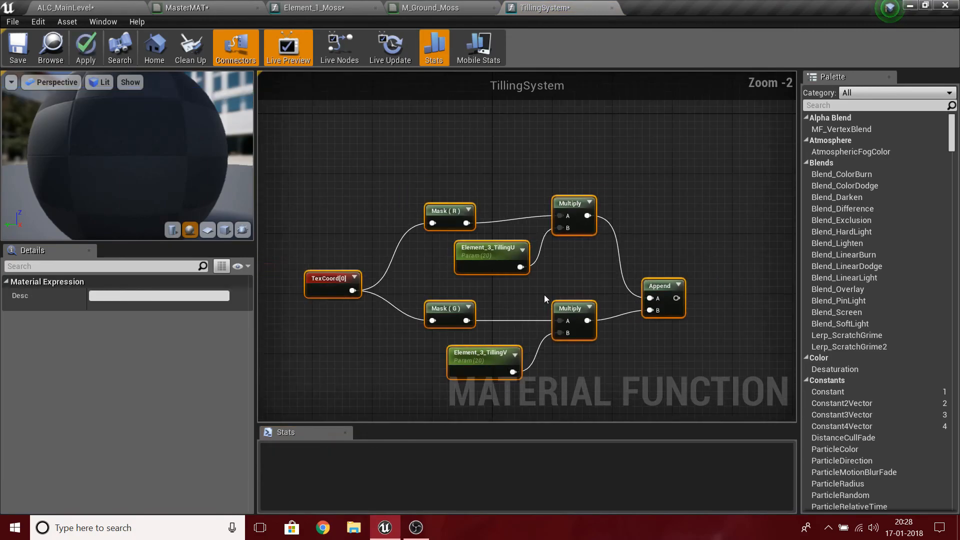
Spread out the pasted nodes, moving Mask (R) and its Multiply up and Append farther from both Multiply nodes
{"action": "left_click", "coordinate": [539, 301]}
{"action": "left_click_drag", "start_coordinate": [442, 209], "coordinate": [419, 142]}
{"action": "left_click_drag", "start_coordinate": [570, 203], "coordinate": [644, 158]}
{"action": "left_click_drag", "start_coordinate": [662, 288], "coordinate": [760, 288]}
{"action": "right_click_drag", "start_coordinate": [746, 310], "coordinate": [645, 316]}
Add a FunctionOutput node fed by the Append result and name the output UV
{"action": "left_click_drag", "start_coordinate": [675, 305], "coordinate": [698, 302]}
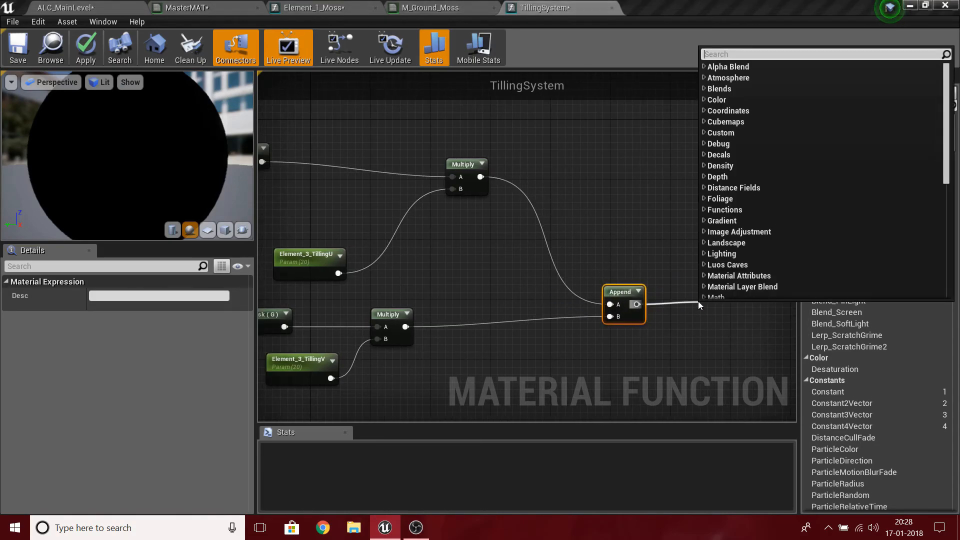
{"action": "type", "text": "out"}
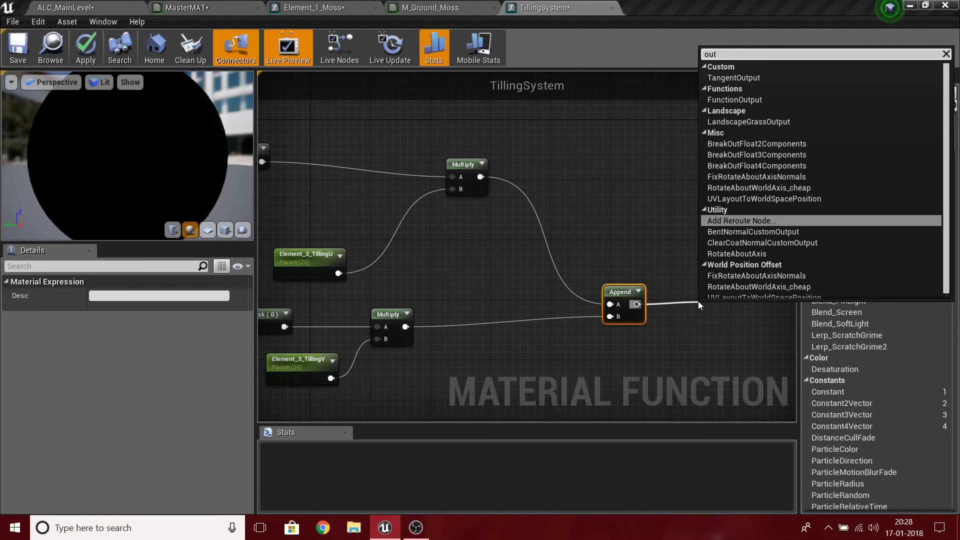
{"action": "left_click", "coordinate": [723, 100]}
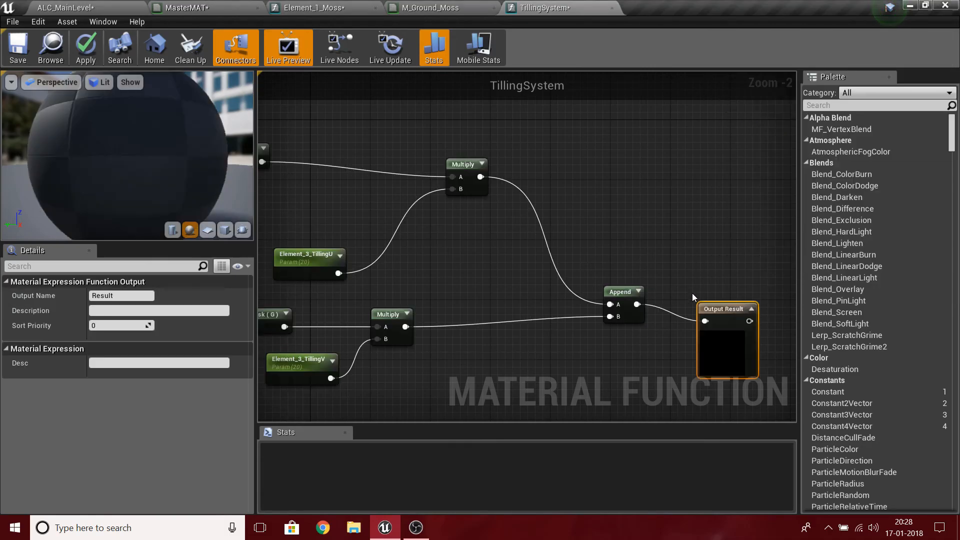
{"action": "left_click", "coordinate": [144, 296]}
{"action": "type", "text": "U"}
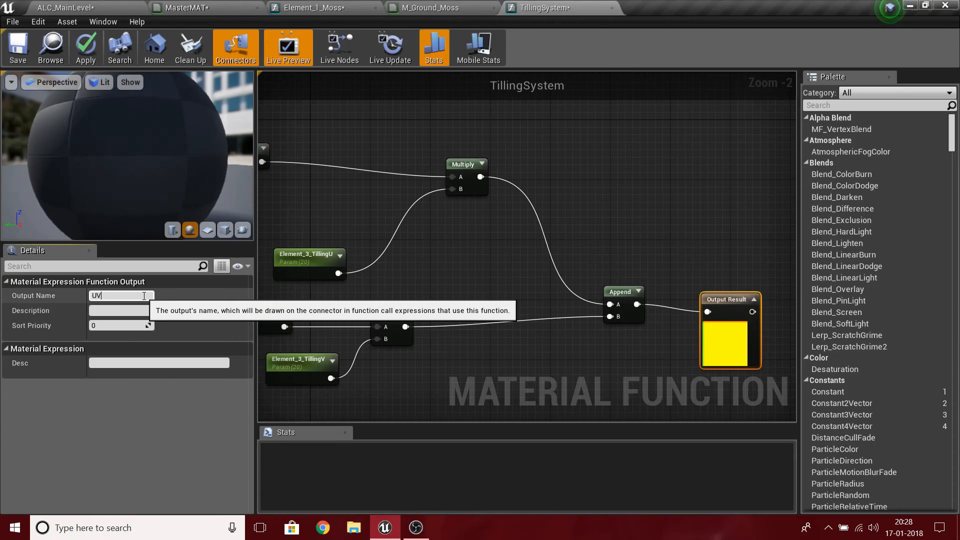
{"action": "type", "text": "V"}
{"action": "key", "text": "Return"}
Move the Element_3_TillingU parameter up to sit just beneath Mask (R)
{"action": "right_click_drag", "start_coordinate": [428, 378], "coordinate": [602, 371]}
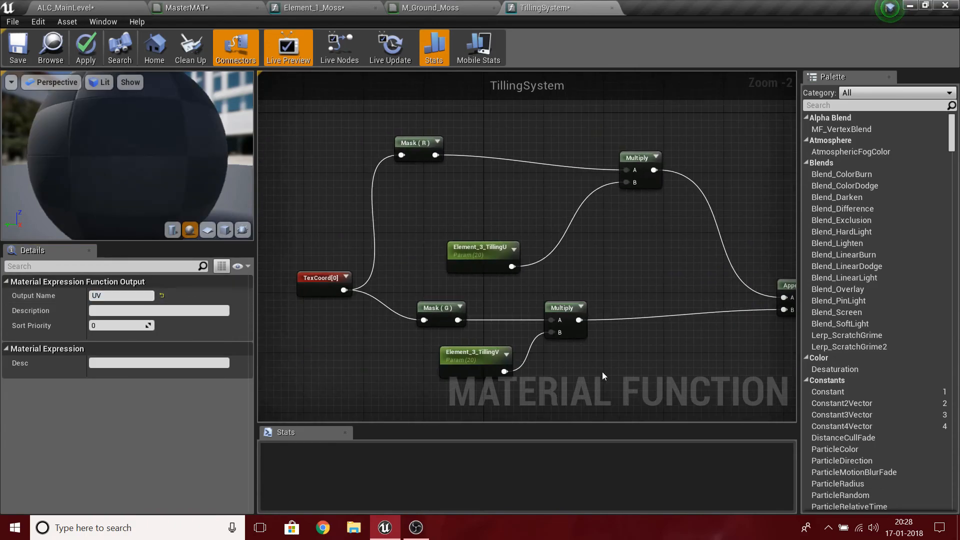
{"action": "left_click", "coordinate": [602, 371]}
{"action": "left_click_drag", "start_coordinate": [495, 258], "coordinate": [472, 213]}
{"action": "right_click_drag", "start_coordinate": [463, 202], "coordinate": [478, 226]}
{"action": "mouse_move", "coordinate": [478, 226]}
{"action": "left_mouse_down"}
{"action": "mouse_move", "coordinate": [492, 244]}
{"action": "mouse_move", "coordinate": [481, 233]}
{"action": "left_mouse_up"}
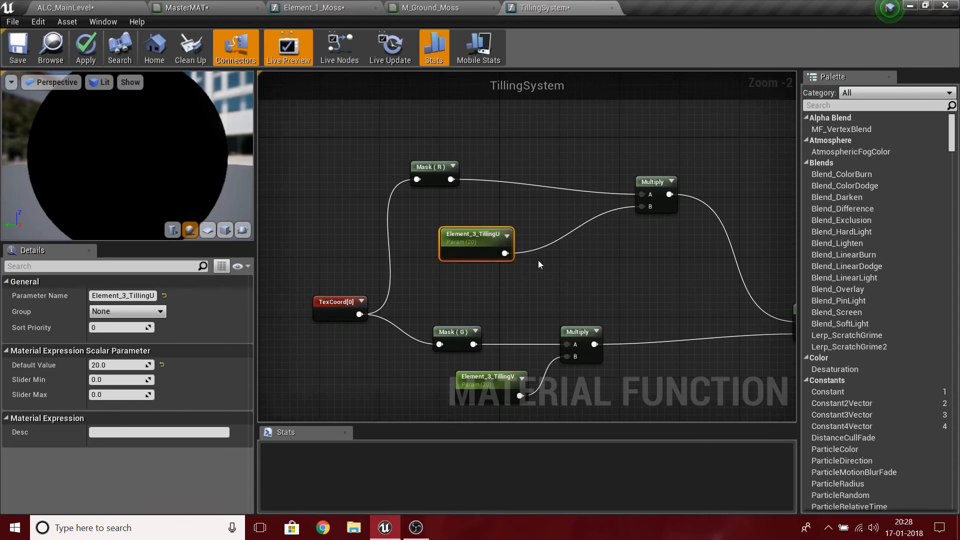
{"action": "left_click", "coordinate": [537, 243]}
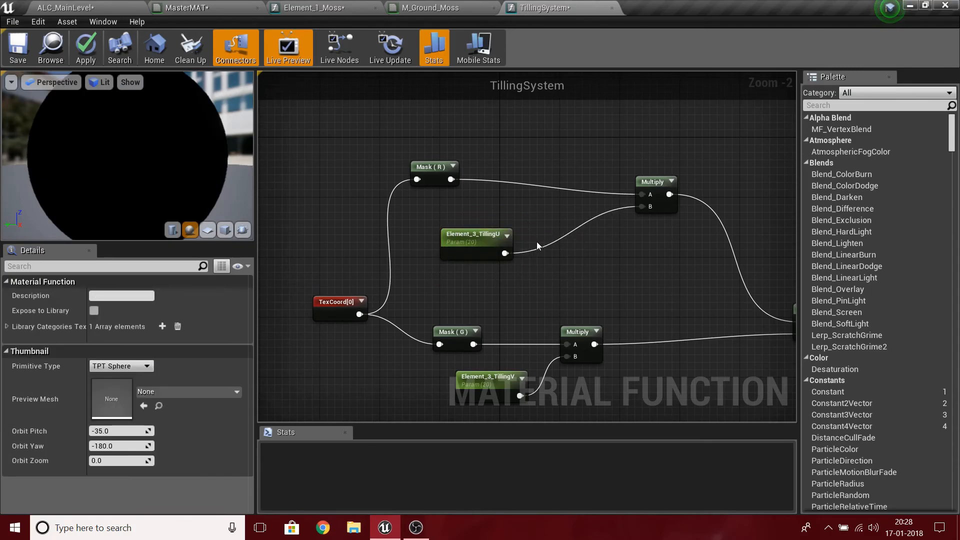
Try placing the TillingSystem function in the MasterMAT graph
{"action": "left_click", "coordinate": [75, 8]}
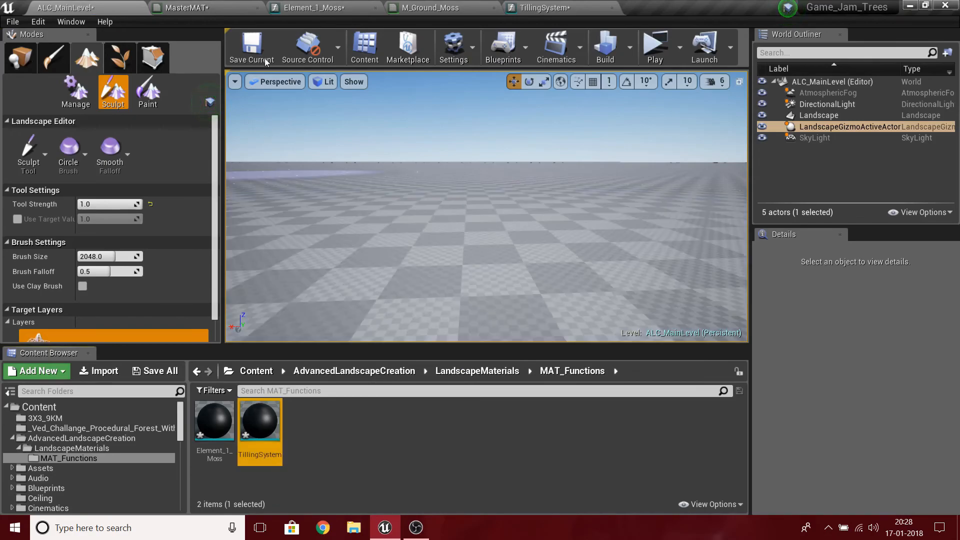
{"action": "left_click", "coordinate": [189, 8]}
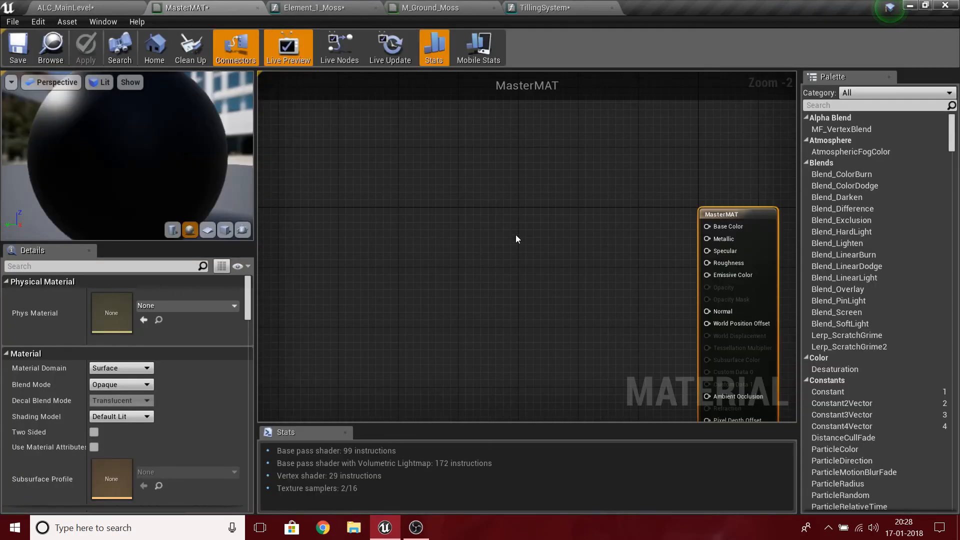
{"action": "left_click", "coordinate": [477, 295]}
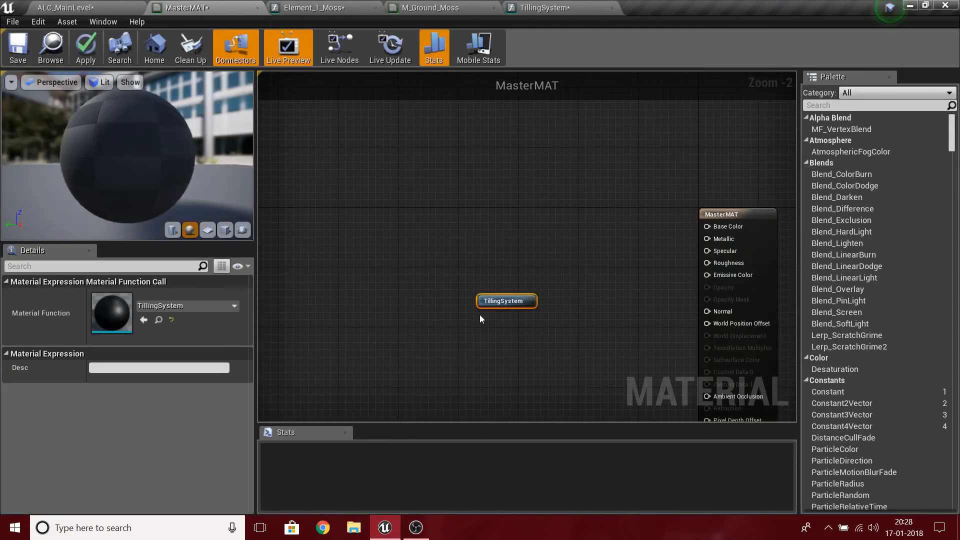
{"action": "scroll", "coordinate": [503, 314], "scroll_direction": "up", "scroll_amount": 2}
{"action": "double_click", "coordinate": [492, 296]}
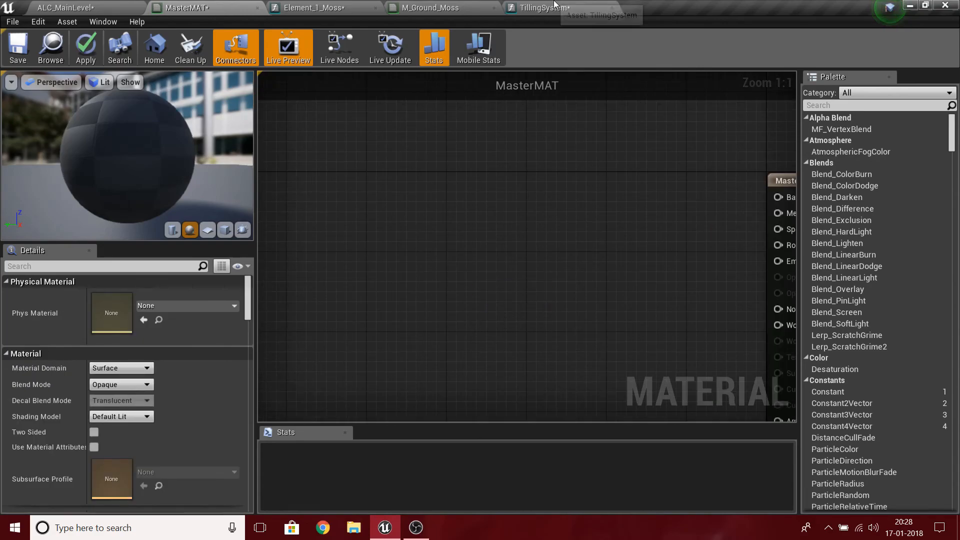
Delete the Element_3_TillingU and Element_3_TillingV parameters from the TillingSystem graph
{"action": "right_click_drag", "start_coordinate": [537, 283], "coordinate": [487, 248]}
{"action": "scroll", "coordinate": [392, 212], "scroll_direction": "up", "scroll_amount": 2}
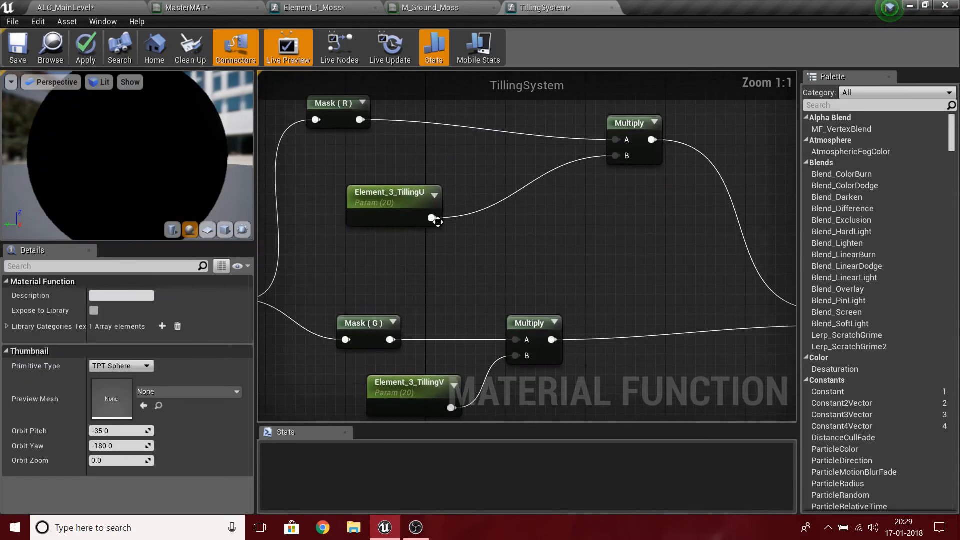
{"action": "left_click", "coordinate": [404, 202]}
{"action": "key", "text": "Delete"}
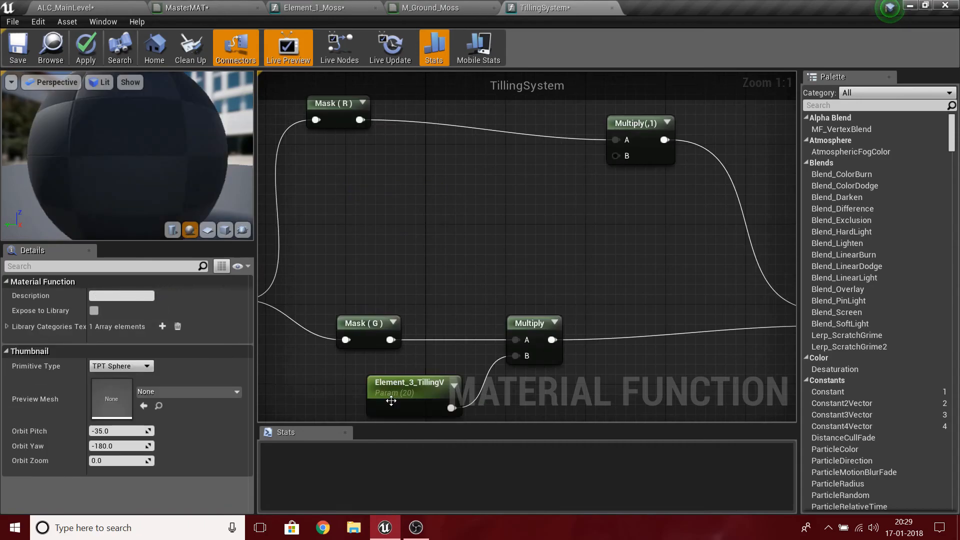
{"action": "left_click", "coordinate": [391, 400]}
{"action": "key", "text": "Delete"}
Add a scalar function input feeding B of the Multiply after Mask (G), and name it Element_Tilling_V
{"action": "right_click_drag", "start_coordinate": [482, 320], "coordinate": [582, 220]}
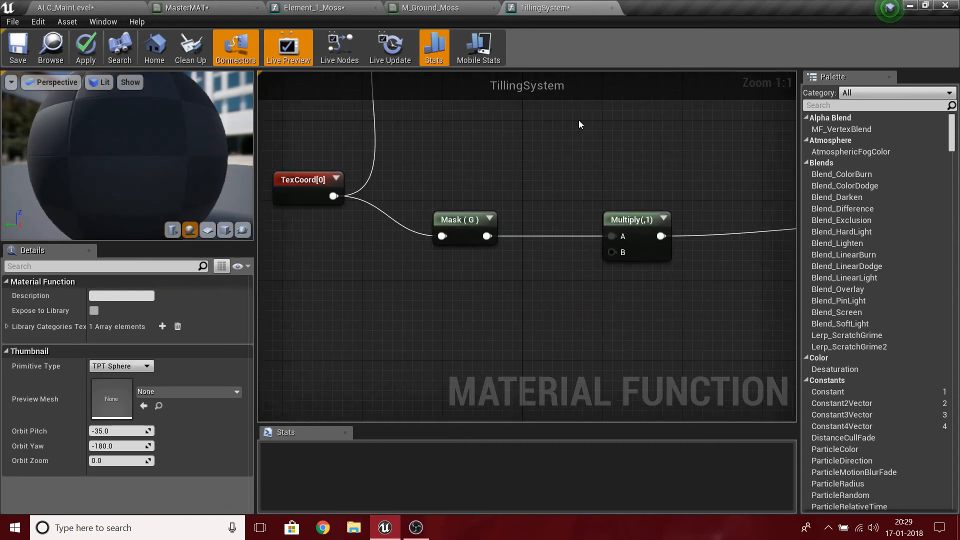
{"action": "left_click_drag", "start_coordinate": [619, 256], "coordinate": [485, 304]}
{"action": "left_click_drag", "start_coordinate": [453, 315], "coordinate": [453, 315]}
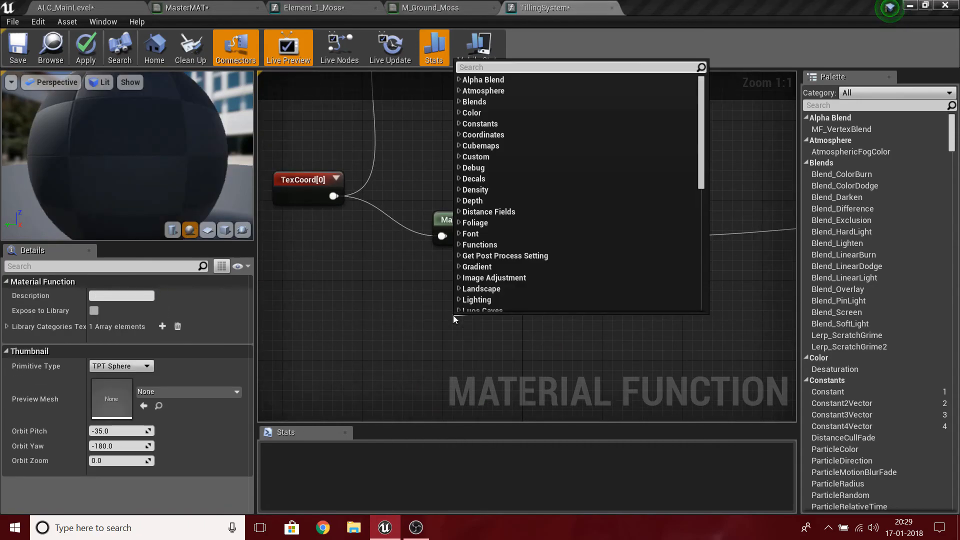
{"action": "type", "text": "inpou"}
{"action": "key", "text": "BackSpace"}
{"action": "key", "text": "BackSpace"}
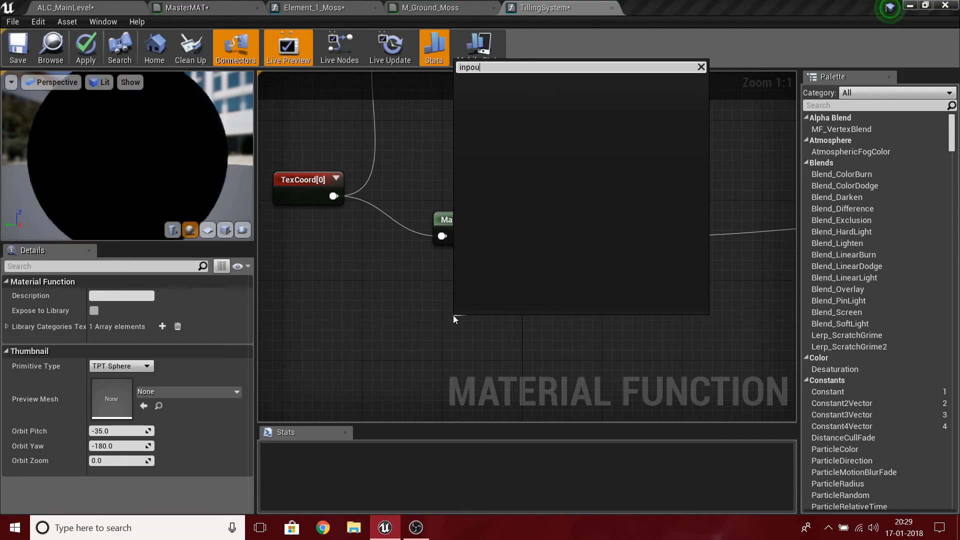
{"action": "key", "text": "Return"}
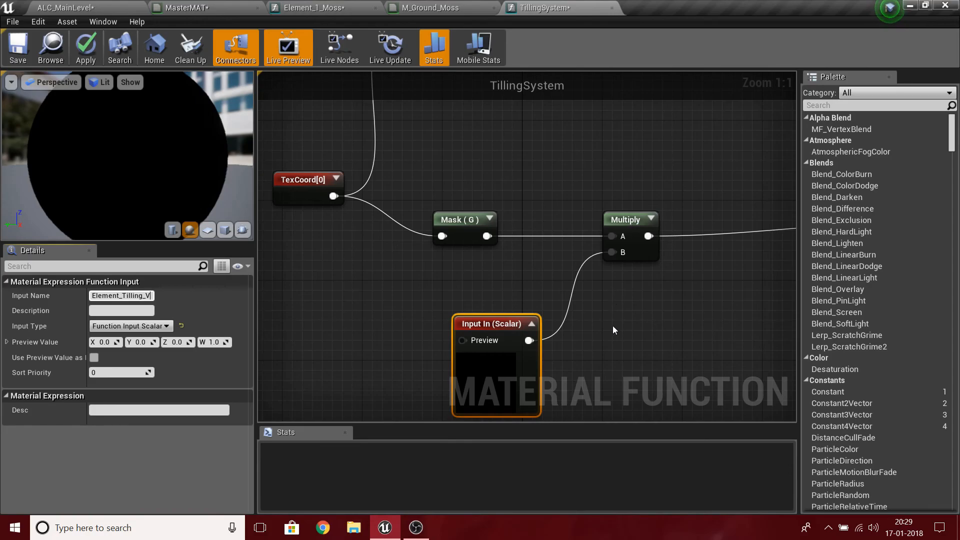
{"action": "key", "text": "Return"}
{"action": "right_click_drag", "start_coordinate": [613, 325], "coordinate": [614, 407]}
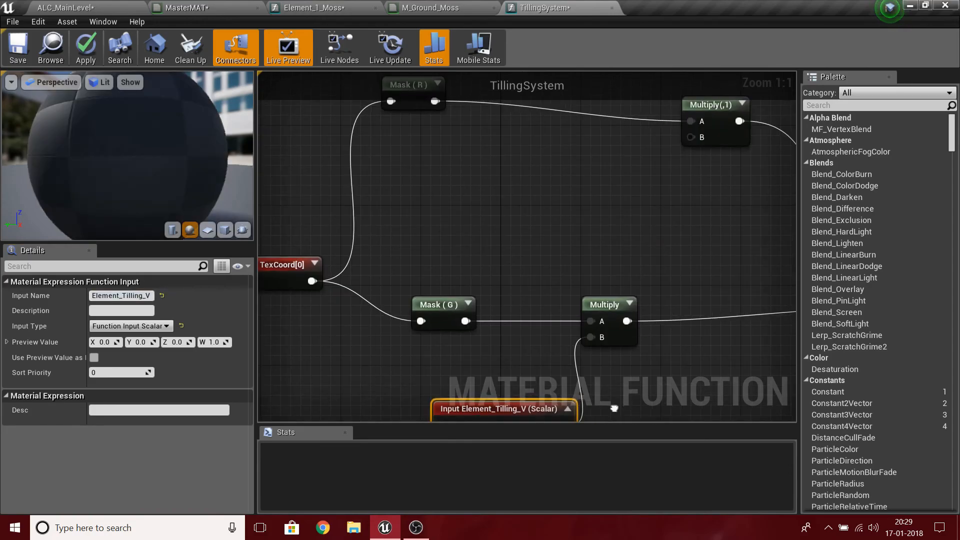
{"action": "right_click_drag", "start_coordinate": [511, 201], "coordinate": [640, 108]}
{"action": "left_click", "coordinate": [430, 336]}
{"action": "left_click_drag", "start_coordinate": [474, 364], "coordinate": [580, 341]}
{"action": "key", "text": "Delete"}
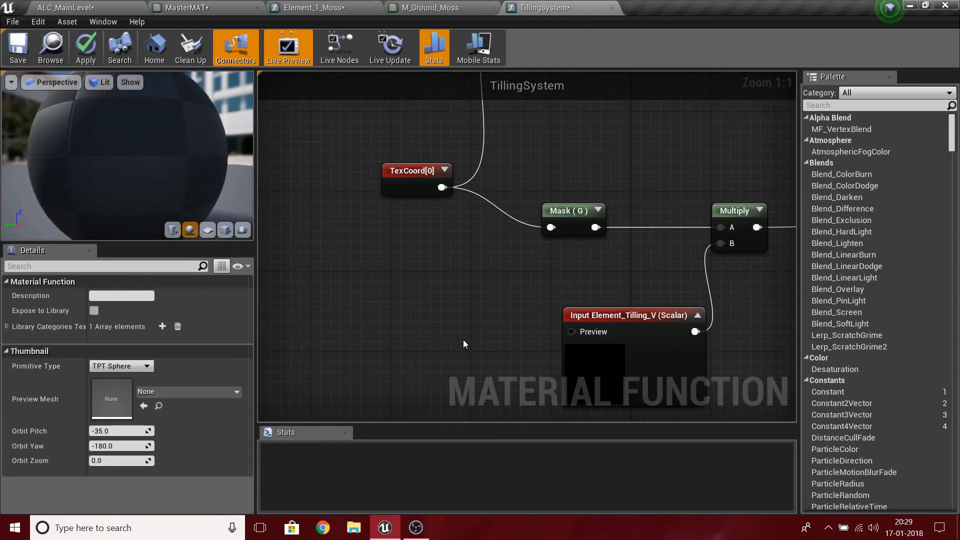
Add a Constant node, connect it to the Preview pin of Element_Tilling_V, and set its value to 20
{"action": "left_click", "coordinate": [476, 308]}
{"action": "left_click_drag", "start_coordinate": [497, 333], "coordinate": [590, 336]}
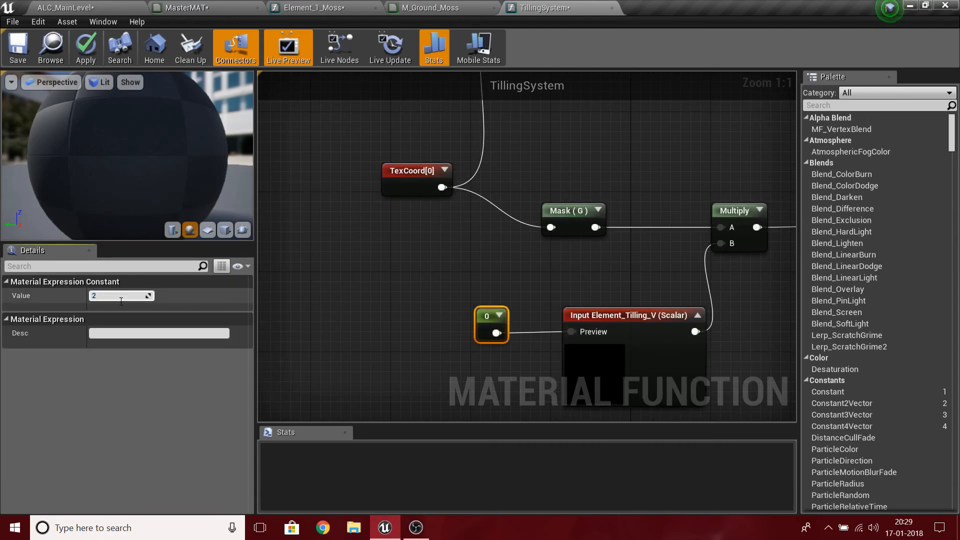
{"action": "left_click", "coordinate": [427, 272]}
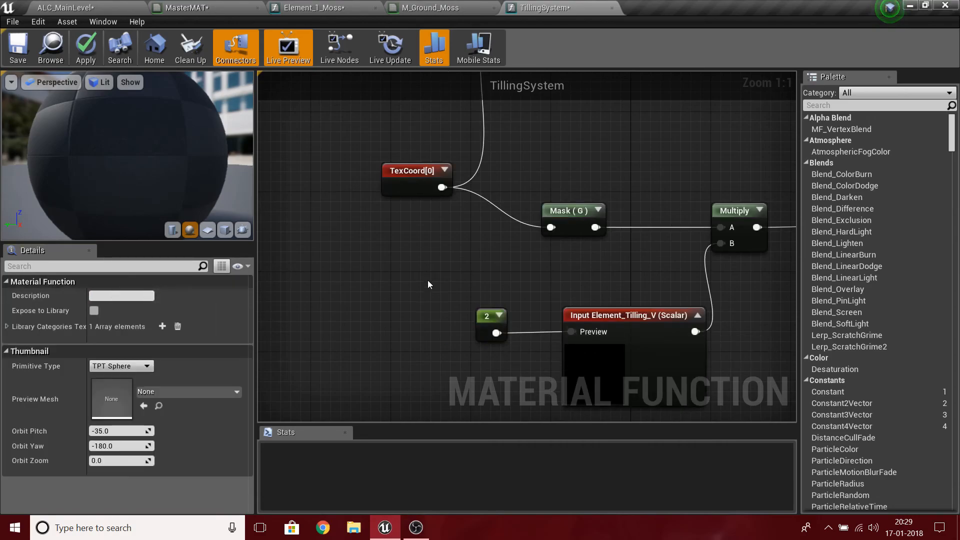
{"action": "left_click", "coordinate": [479, 316]}
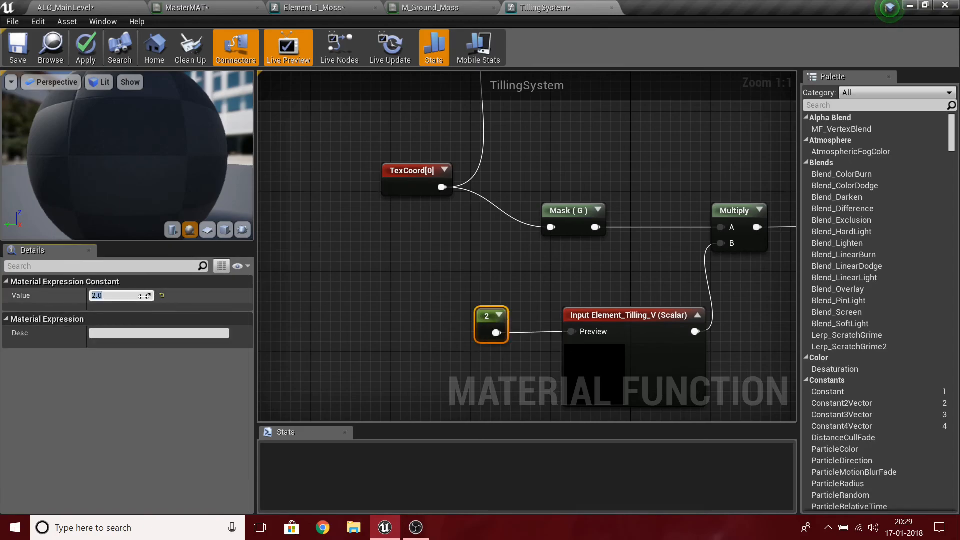
{"action": "left_click", "coordinate": [566, 324]}
Move the TexCoord[0] node farther away from the two Mask nodes
{"action": "right_click_drag", "start_coordinate": [501, 192], "coordinate": [496, 310]}
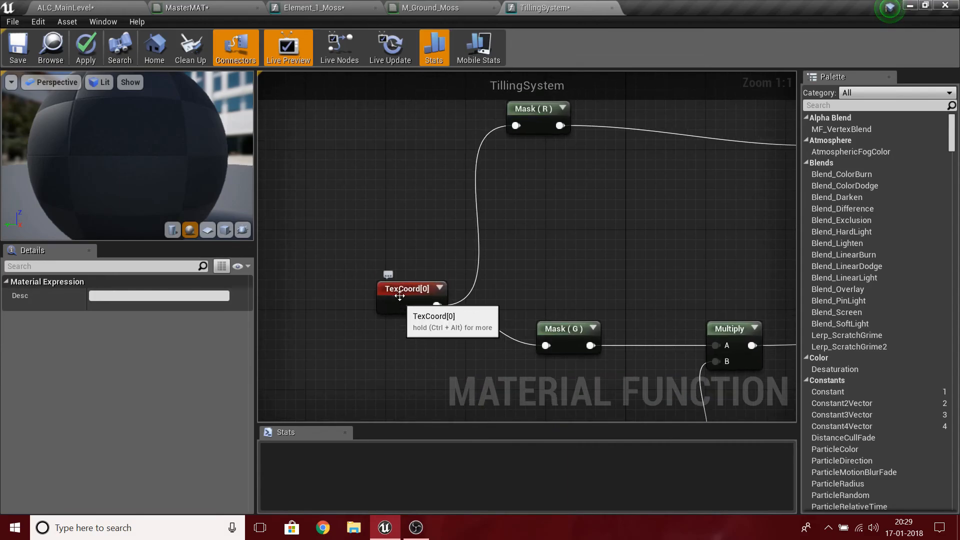
{"action": "left_click_drag", "start_coordinate": [382, 299], "coordinate": [270, 289]}
{"action": "left_click", "coordinate": [563, 329]}
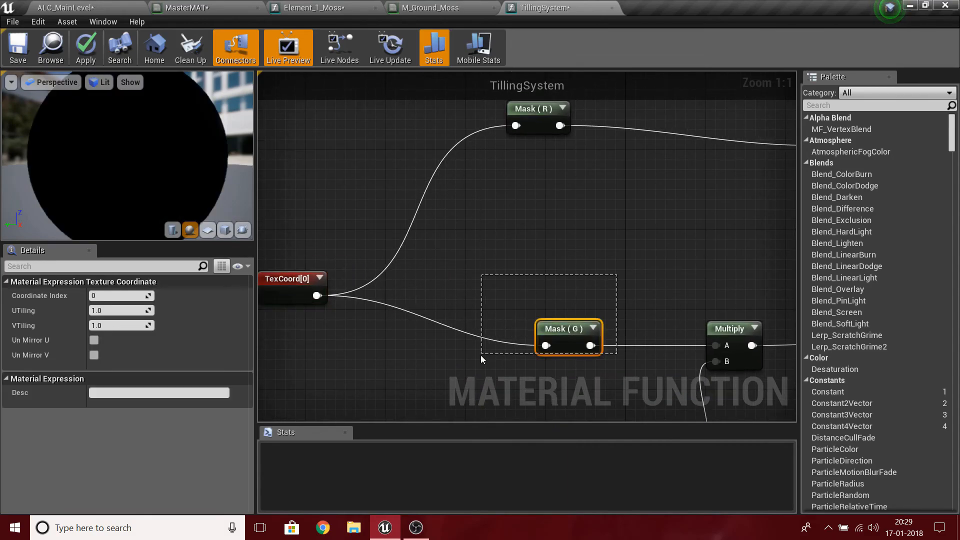
Paste a copy of the constant and function input below Mask (R) and connect it to B of that branch's Multiply
{"action": "right_click_drag", "start_coordinate": [710, 228], "coordinate": [595, 321]}
{"action": "left_click", "coordinate": [595, 321]}
{"action": "key", "text": "ctrl+v"}
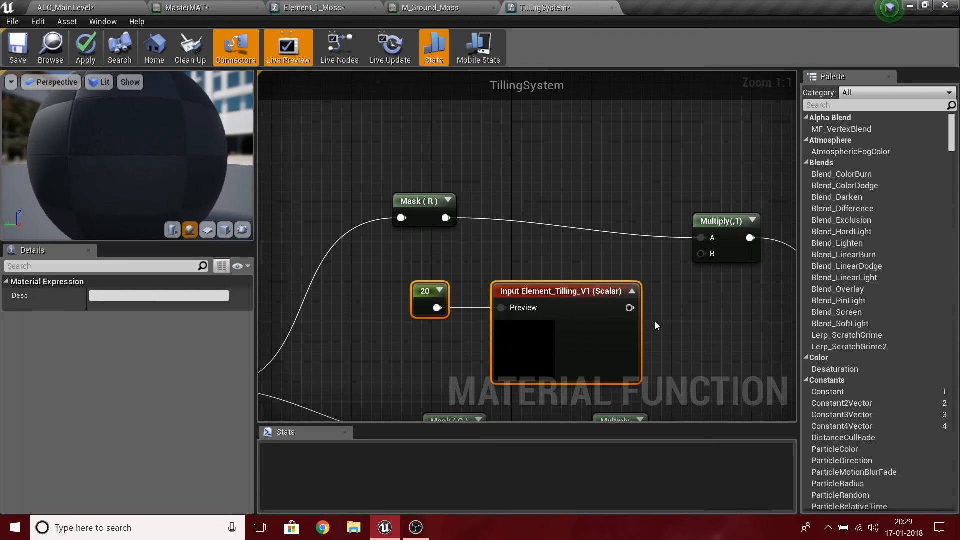
{"action": "left_click_drag", "start_coordinate": [631, 308], "coordinate": [702, 254]}
Rename the pasted function input as Element_Tilling_U
{"action": "left_click", "coordinate": [516, 360]}
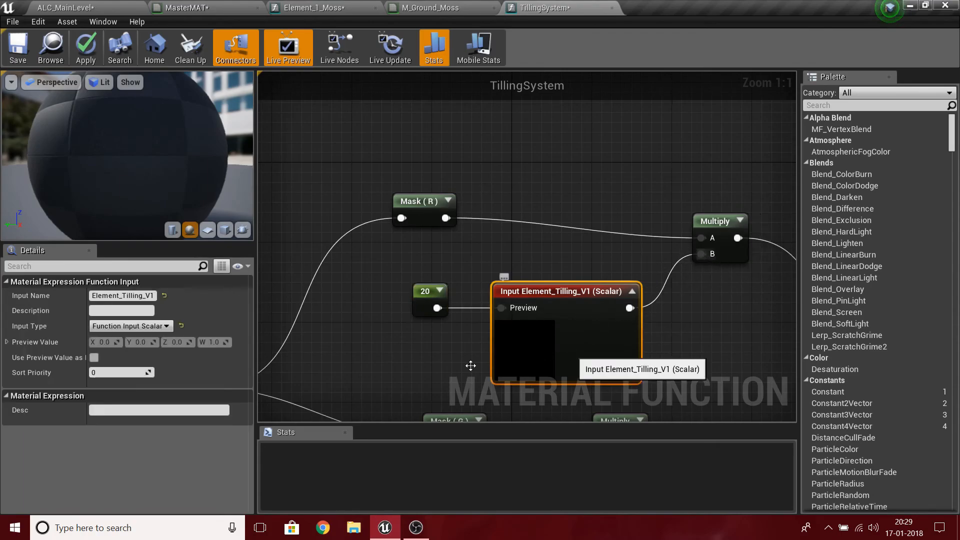
{"action": "left_click", "coordinate": [152, 296]}
{"action": "key", "text": "BackSpace"}
{"action": "key", "text": "BackSpace"}
{"action": "type", "text": "U"}
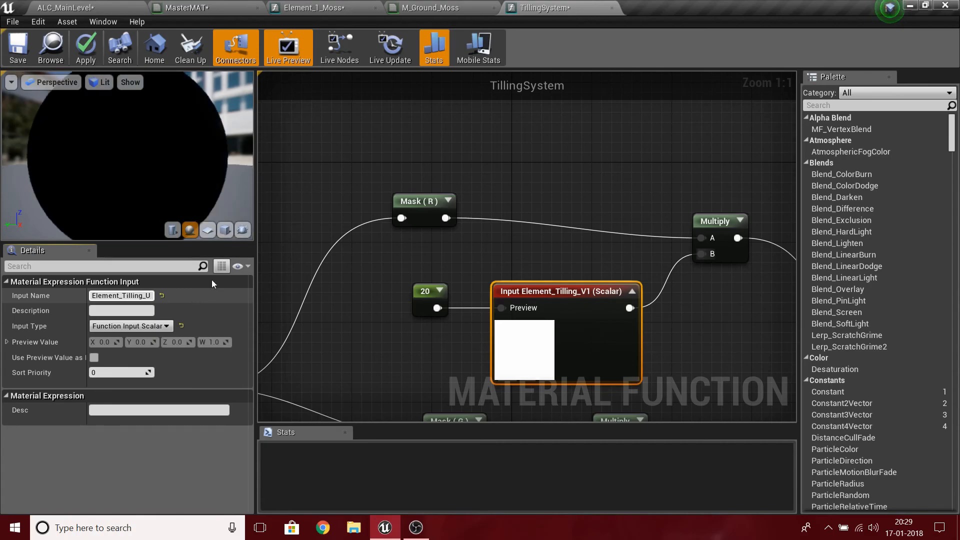
{"action": "key", "text": "Return"}
Save the finished TillingSystem function and close its editor
{"action": "right_click_drag", "start_coordinate": [547, 202], "coordinate": [371, 146]}
{"action": "scroll", "coordinate": [650, 310], "scroll_direction": "down", "scroll_amount": 7}
{"action": "right_click_drag", "start_coordinate": [686, 346], "coordinate": [611, 298]}
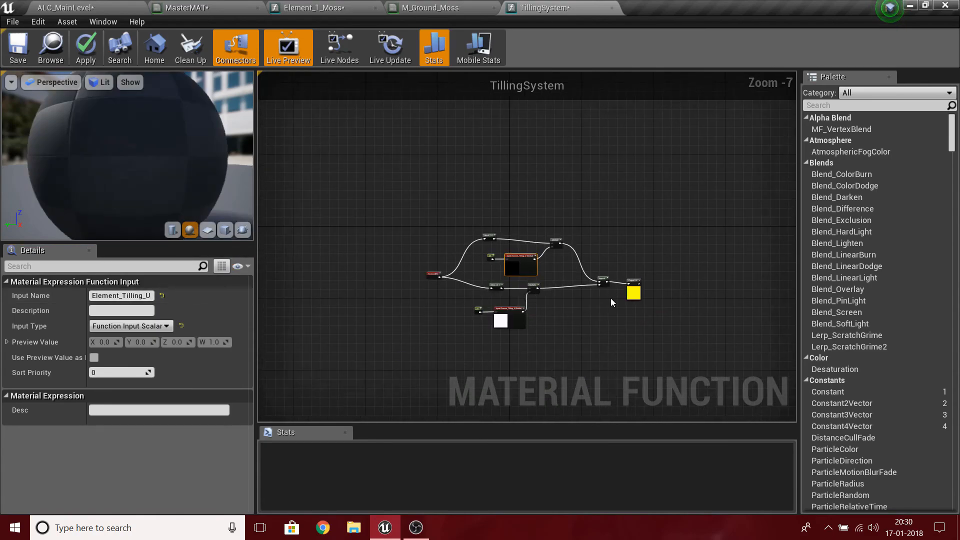
{"action": "scroll", "coordinate": [620, 305], "scroll_direction": "up", "scroll_amount": 4}
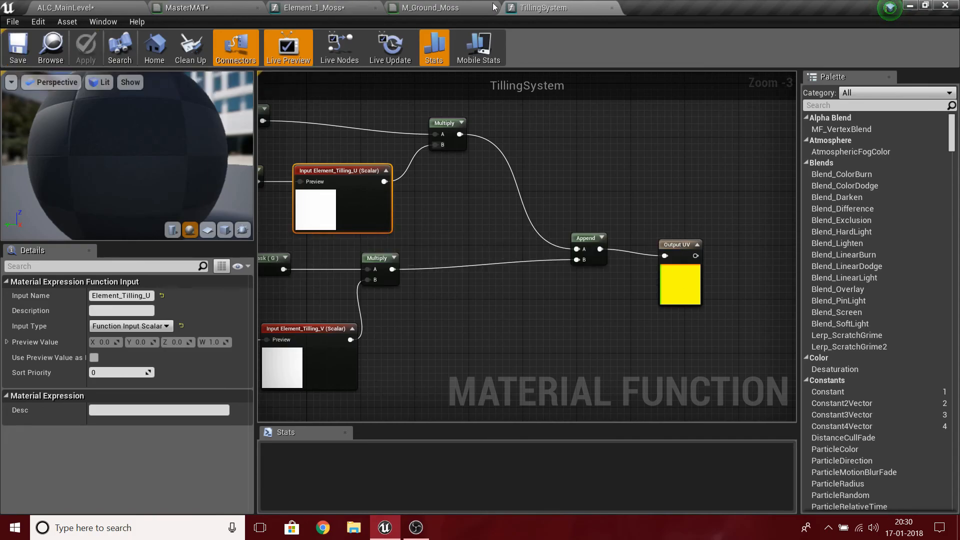
{"action": "left_click", "coordinate": [611, 9]}
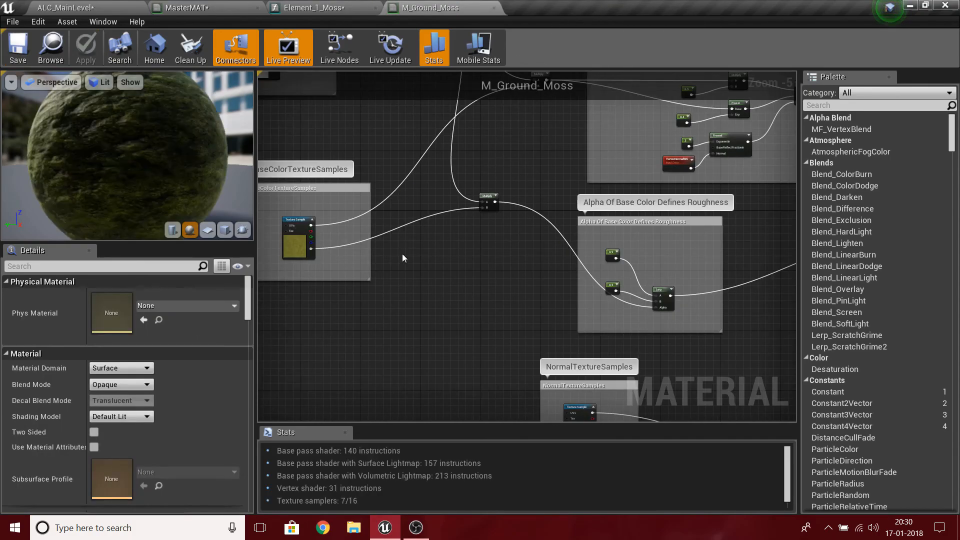
Add a material function call to the Element_1_Moss graph and set its function to TillingSystem
{"action": "left_click", "coordinate": [300, 8]}
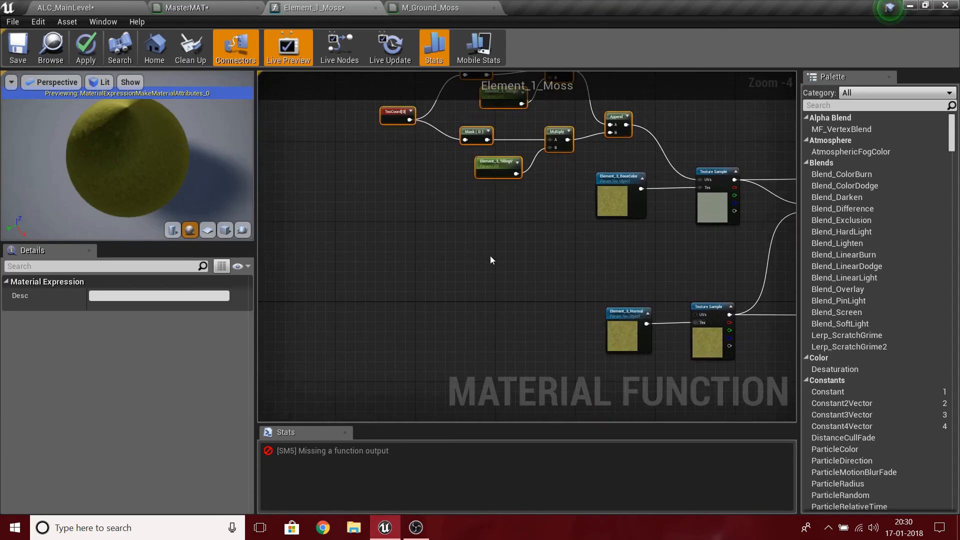
{"action": "left_click", "coordinate": [65, 7]}
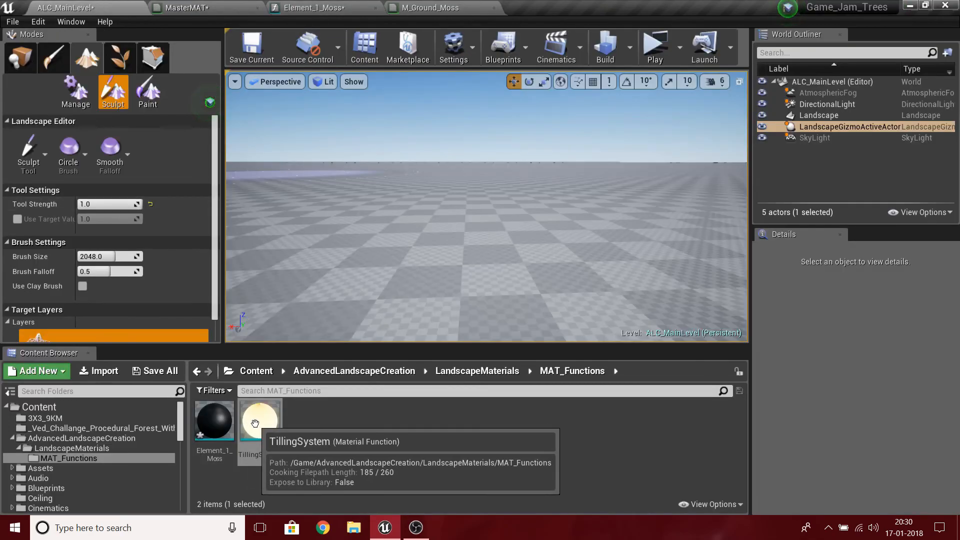
{"action": "left_click", "coordinate": [310, 8]}
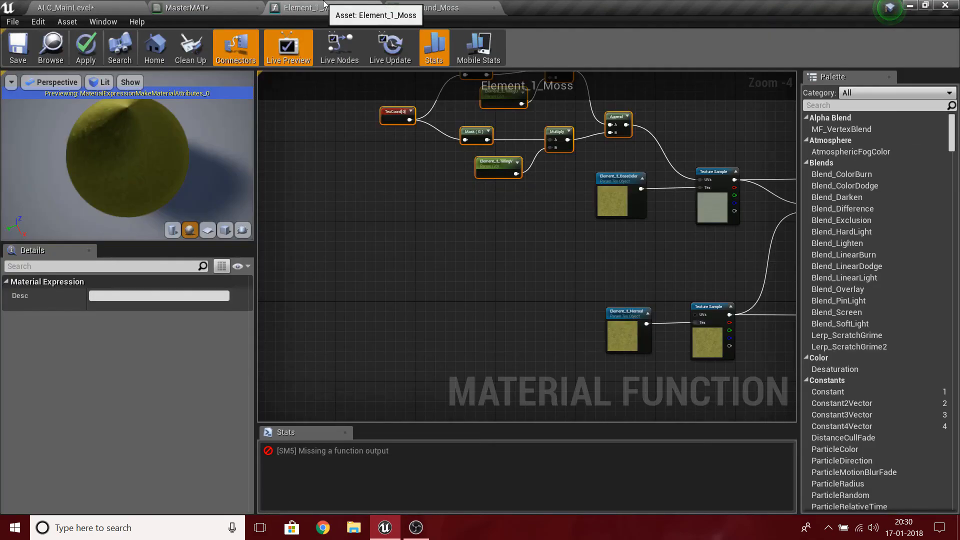
{"action": "left_click", "coordinate": [452, 257]}
{"action": "left_click", "coordinate": [448, 288]}
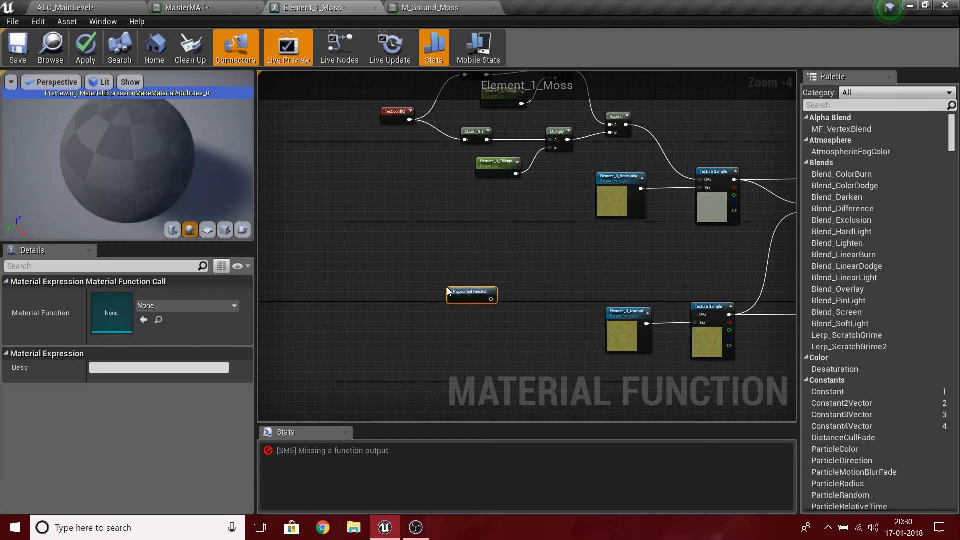
{"action": "scroll", "coordinate": [450, 286], "scroll_direction": "up", "scroll_amount": 4}
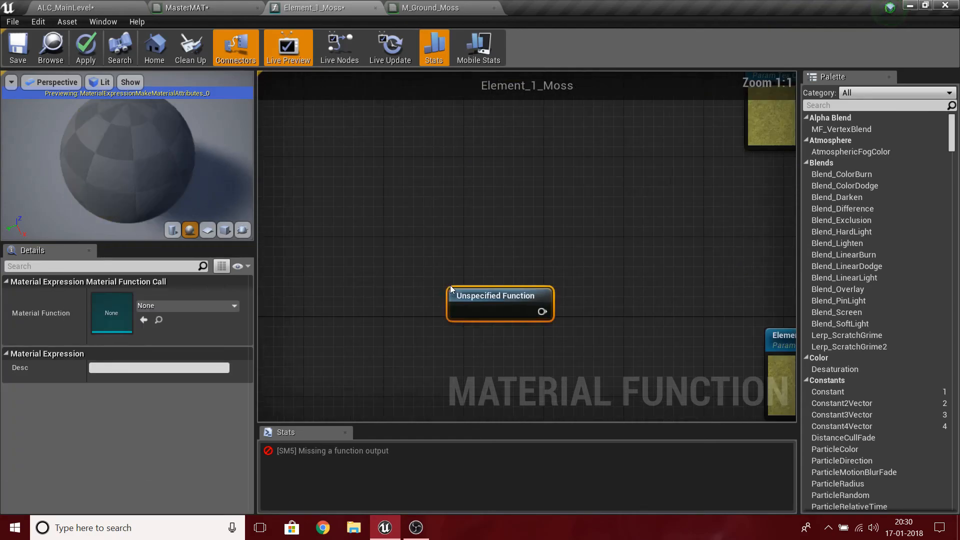
{"action": "left_click", "coordinate": [161, 305]}
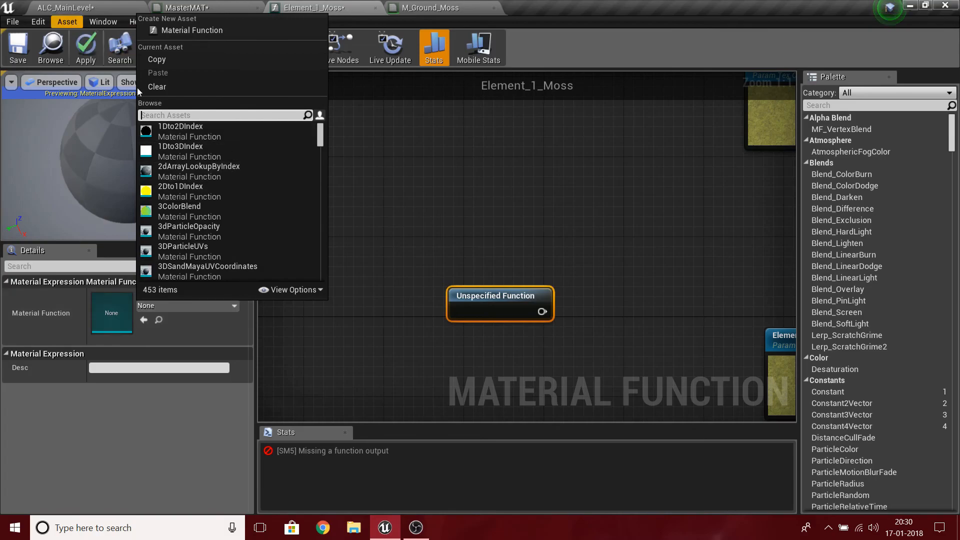
{"action": "type", "text": "Tillin"}
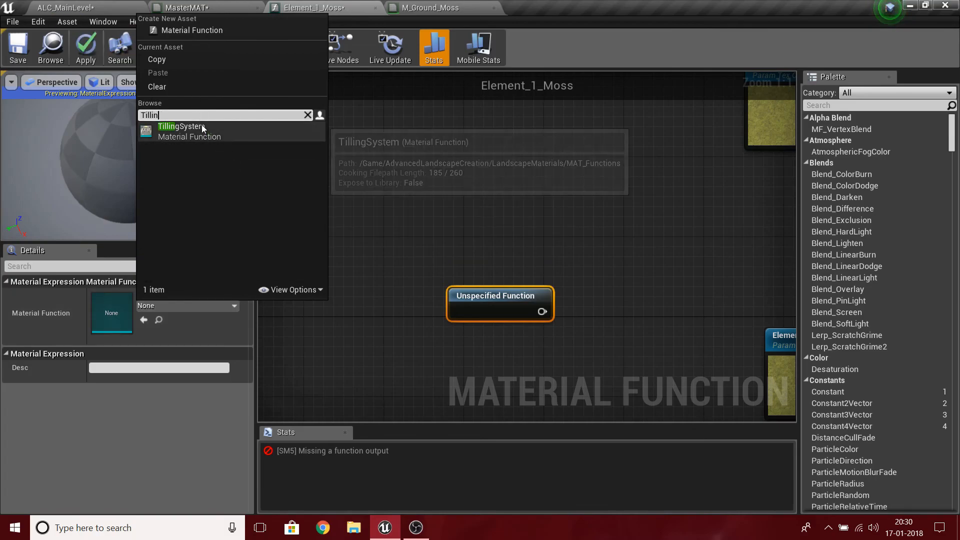
{"action": "left_click", "coordinate": [202, 126]}
Move the TillingSystem node to just below the Element_3_TillingV parameter
{"action": "right_click_drag", "start_coordinate": [536, 275], "coordinate": [472, 179]}
{"action": "left_click_drag", "start_coordinate": [415, 171], "coordinate": [522, 140]}
{"action": "scroll", "coordinate": [591, 348], "scroll_direction": "down", "scroll_amount": 3}
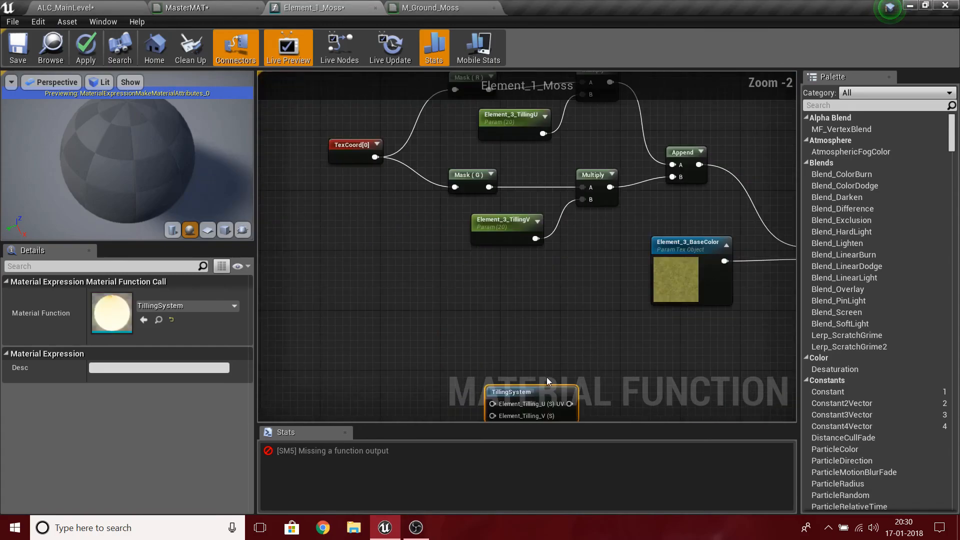
{"action": "left_click_drag", "start_coordinate": [525, 394], "coordinate": [523, 299]}
{"action": "right_click_drag", "start_coordinate": [554, 270], "coordinate": [526, 313]}
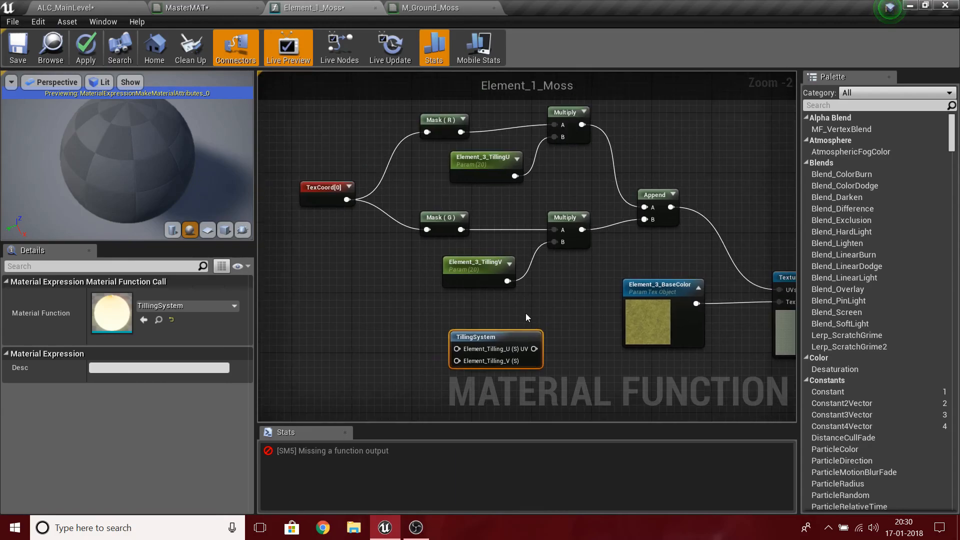
{"action": "left_click", "coordinate": [356, 149]}
{"action": "left_click_drag", "start_coordinate": [281, 104], "coordinate": [670, 258]}
{"action": "key", "text": "Delete"}
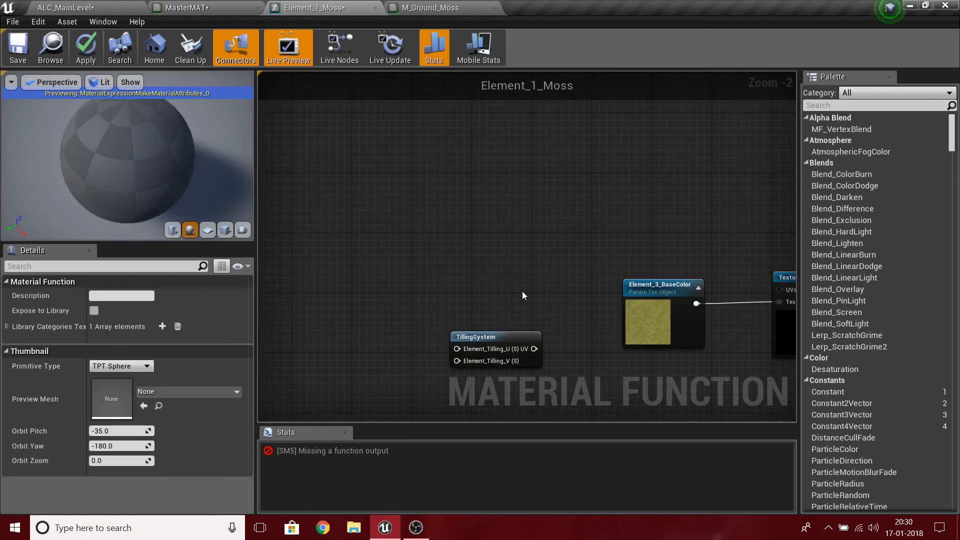
{"action": "left_click_drag", "start_coordinate": [520, 340], "coordinate": [535, 223]}
{"action": "right_click_drag", "start_coordinate": [669, 262], "coordinate": [598, 253]}
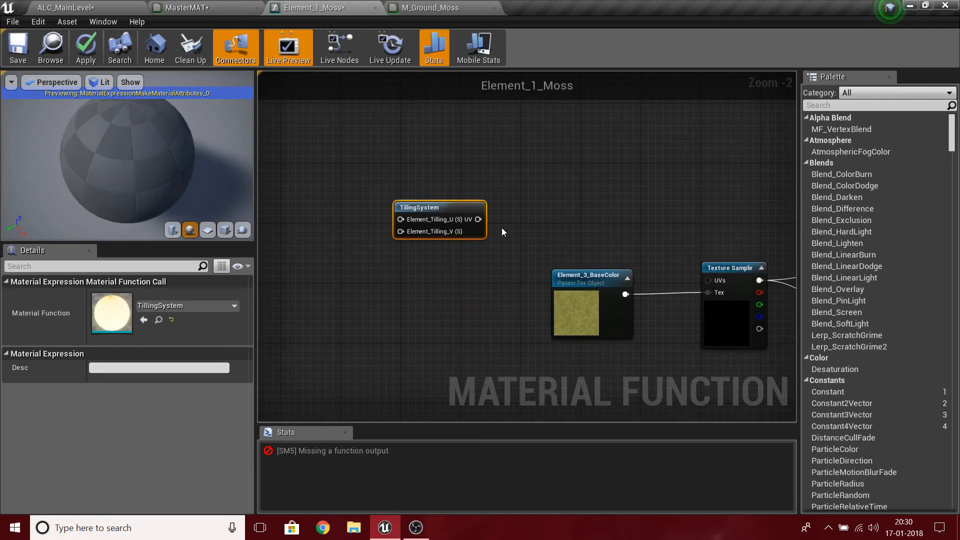
{"action": "key", "text": "ctrl+z"}
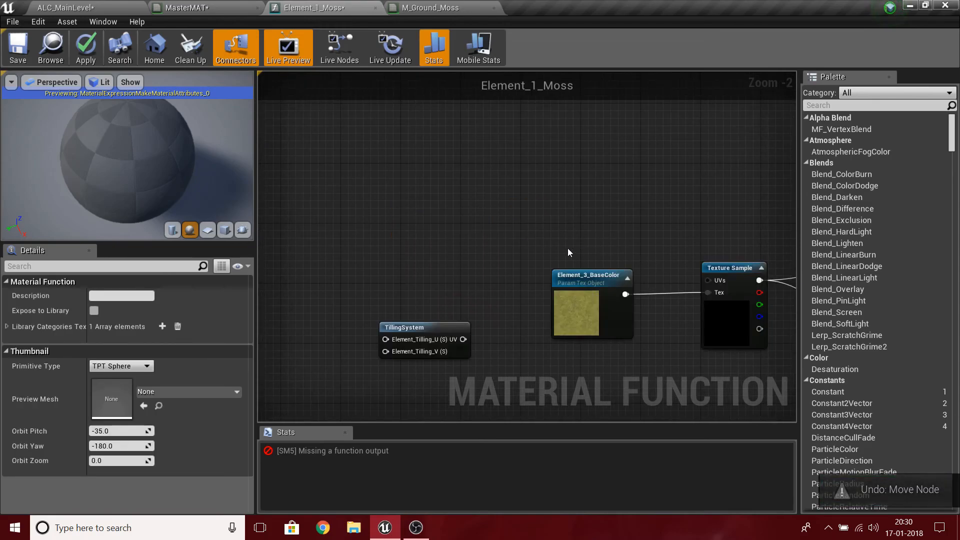
{"action": "key", "text": "ctrl+z"}
Replace the TexCoord, Mask, Multiply and Append nodes with TillingSystem, wired from Element_3_TillingU and Element_3_TillingV into the base color Texture Sample's UVs
{"action": "left_click_drag", "start_coordinate": [338, 186], "coordinate": [590, 224]}
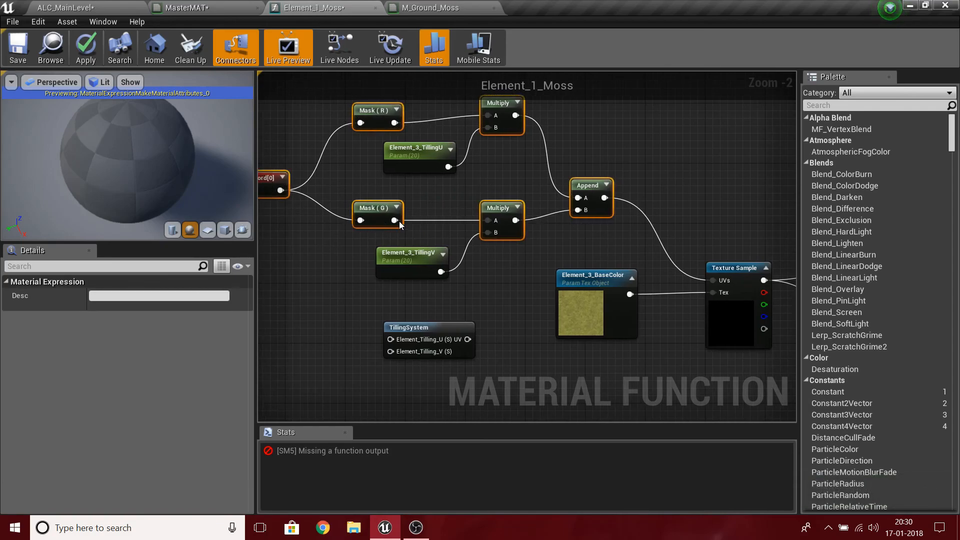
{"action": "key", "text": "Delete"}
{"action": "left_click_drag", "start_coordinate": [391, 339], "coordinate": [504, 264]}
{"action": "left_click", "coordinate": [391, 357]}
{"action": "left_click_drag", "start_coordinate": [391, 357], "coordinate": [488, 237]}
{"action": "left_click_drag", "start_coordinate": [448, 167], "coordinate": [440, 273]}
{"action": "left_click_drag", "start_coordinate": [425, 156], "coordinate": [410, 208]}
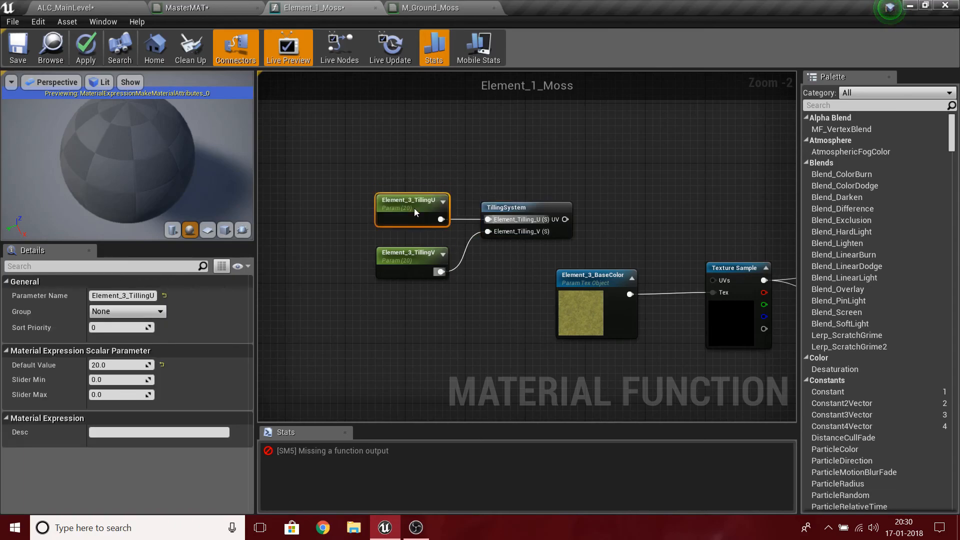
{"action": "left_click", "coordinate": [443, 172]}
{"action": "left_click_drag", "start_coordinate": [561, 220], "coordinate": [725, 280]}
Open the TillingSystem function to review how its U and V inputs are wired, and return to Element_1_Moss
{"action": "right_click_drag", "start_coordinate": [479, 377], "coordinate": [436, 278]}
{"action": "left_click_drag", "start_coordinate": [359, 130], "coordinate": [398, 263]}
{"action": "left_click", "coordinate": [449, 5]}
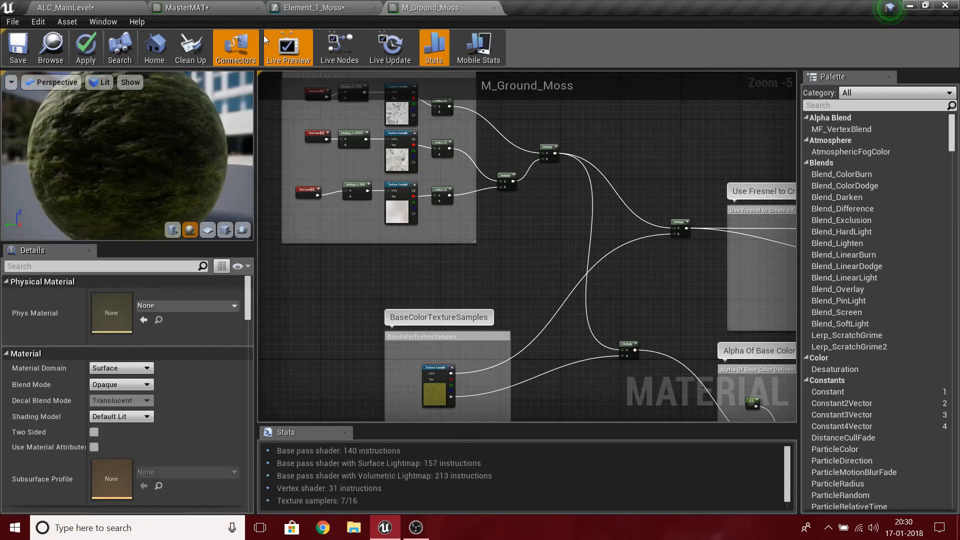
{"action": "left_click", "coordinate": [210, 8]}
{"action": "left_click", "coordinate": [350, 7]}
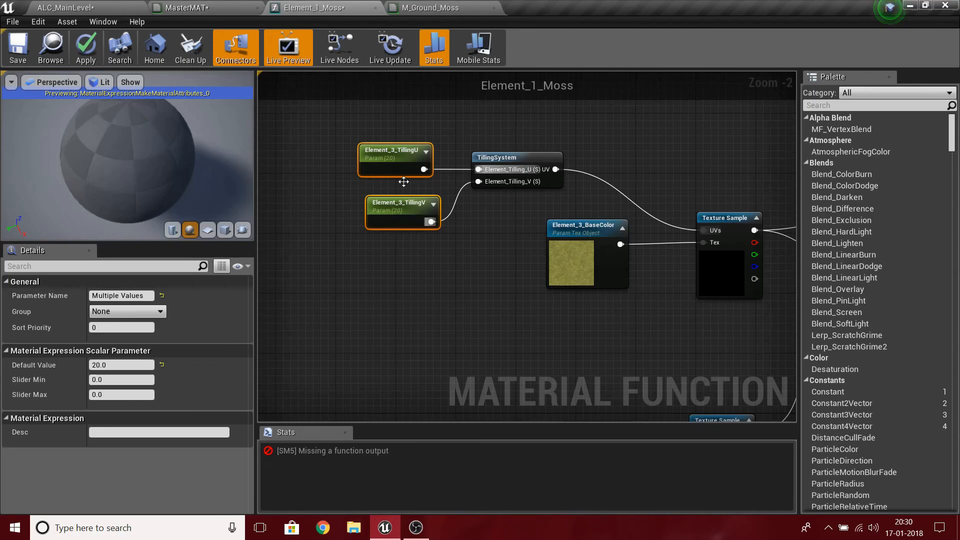
{"action": "double_click", "coordinate": [520, 160]}
{"action": "scroll", "coordinate": [431, 296], "scroll_direction": "down", "scroll_amount": 1}
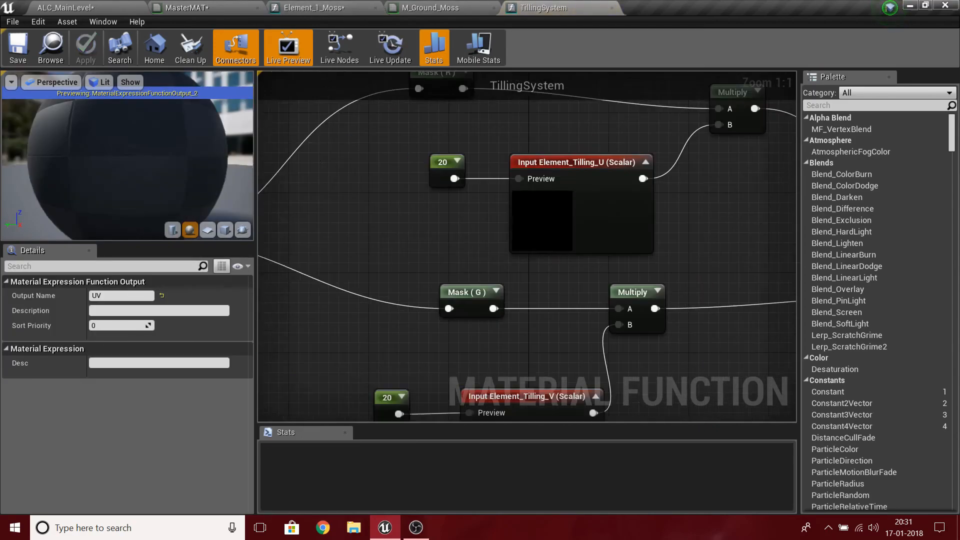
{"action": "left_click", "coordinate": [515, 215]}
{"action": "left_click", "coordinate": [314, 7]}
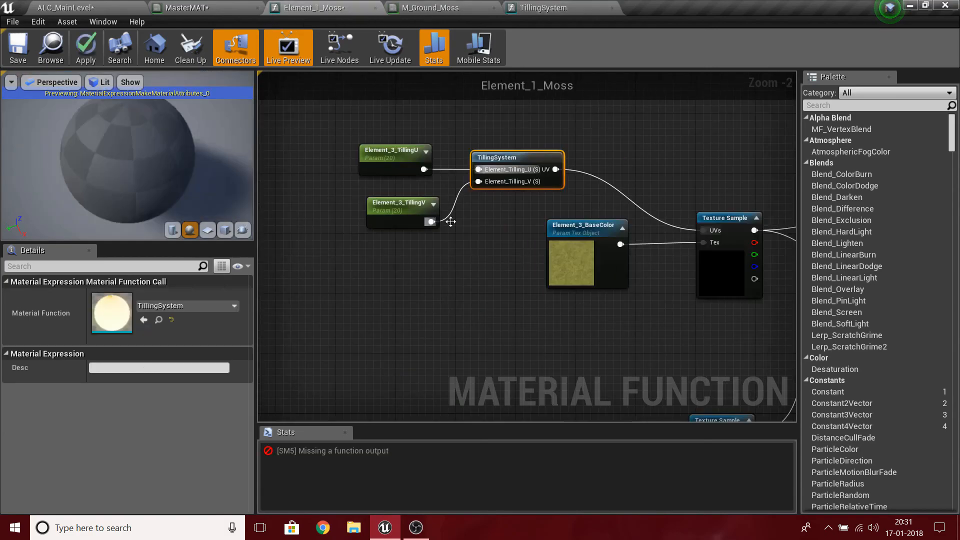
Duplicate the TillingSystem node with both tiling parameters beside Element_3_Normal and connect its UV output to the normal Texture Sample's UVs
{"action": "left_click_drag", "start_coordinate": [340, 116], "coordinate": [499, 301]}
{"action": "right_click_drag", "start_coordinate": [499, 302], "coordinate": [459, 101]}
{"action": "key", "text": "ctrl+v"}
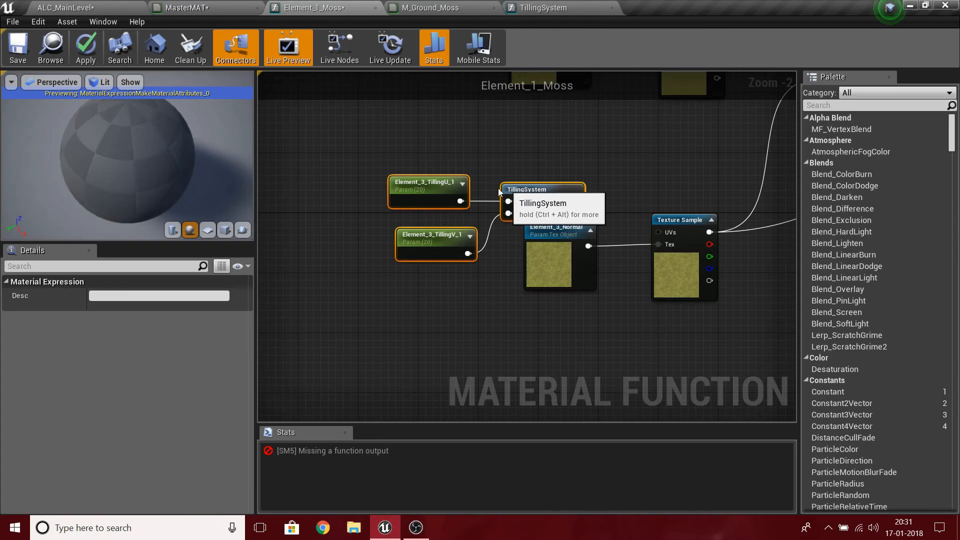
{"action": "left_click_drag", "start_coordinate": [503, 192], "coordinate": [427, 191]}
{"action": "mouse_move", "coordinate": [501, 201]}
{"action": "left_mouse_down"}
{"action": "mouse_move", "coordinate": [648, 226]}
{"action": "mouse_move", "coordinate": [661, 241]}
{"action": "mouse_move", "coordinate": [622, 218]}
{"action": "mouse_move", "coordinate": [501, 201]}
{"action": "left_mouse_up"}
{"action": "left_click", "coordinate": [662, 237]}
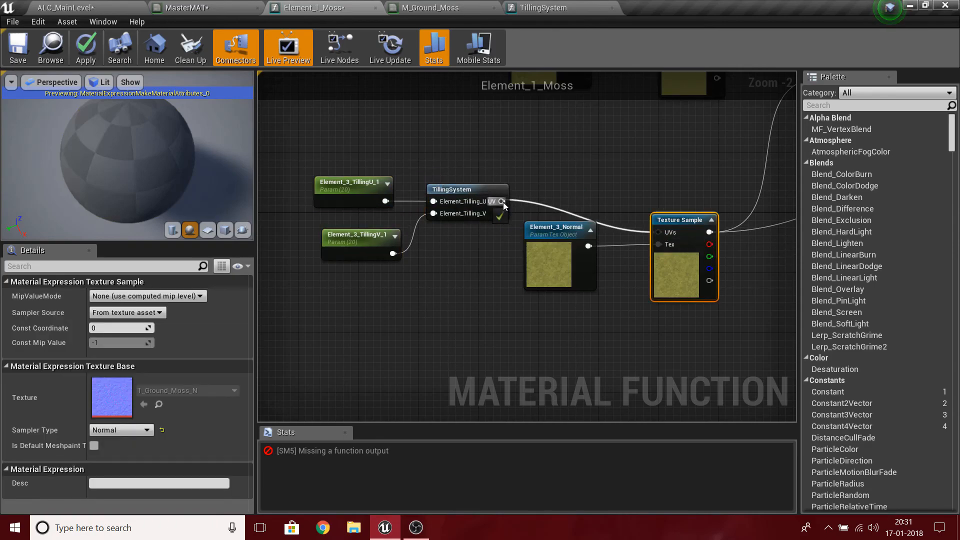
Rename the duplicated U tiling parameter as Element_3_TillingU_Normal
{"action": "left_click", "coordinate": [352, 192]}
{"action": "left_click", "coordinate": [139, 297]}
{"action": "left_click", "coordinate": [161, 295]}
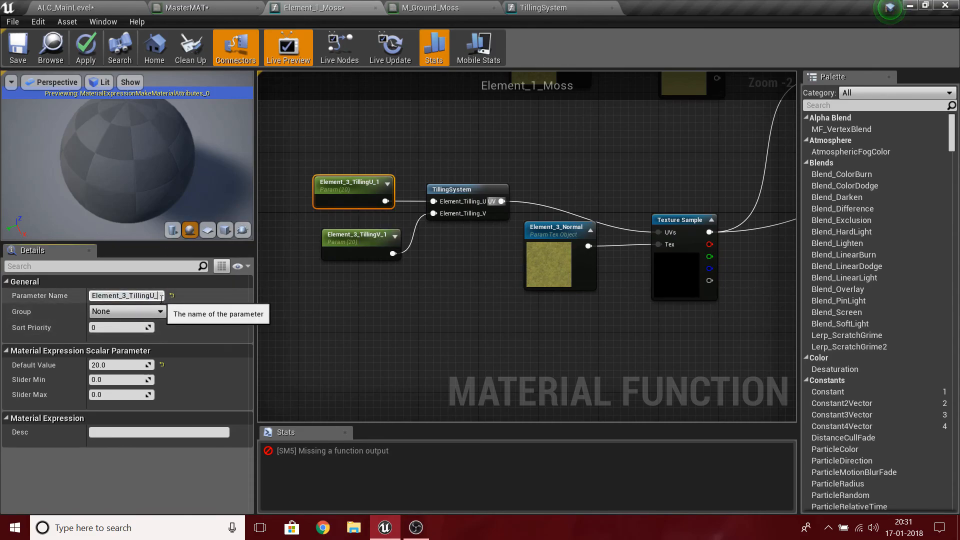
{"action": "type", "text": "Normal"}
{"action": "key", "text": "Return"}
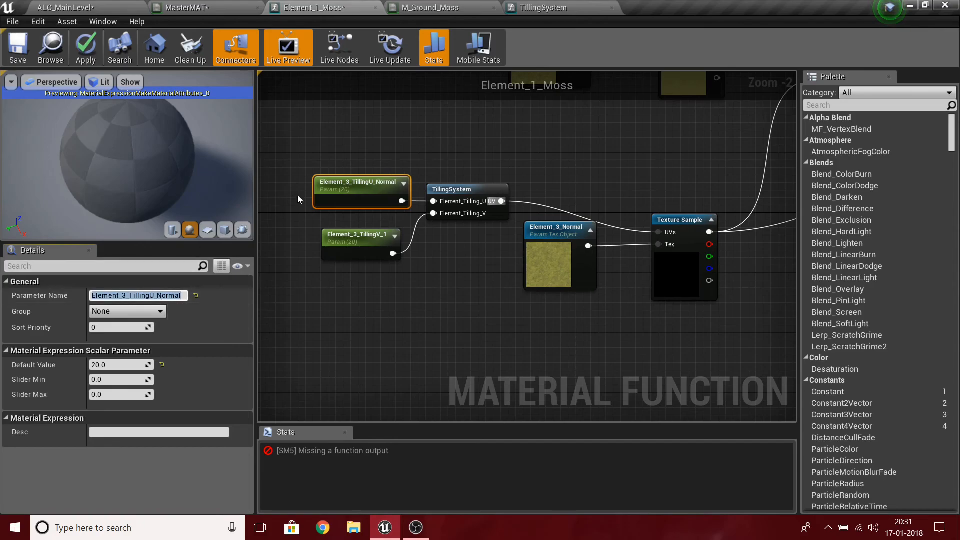
Rename the duplicated V tiling parameter as Element_3_TillingV_Normal and apply the function's changes
{"action": "left_click", "coordinate": [330, 242]}
{"action": "left_click", "coordinate": [160, 295]}
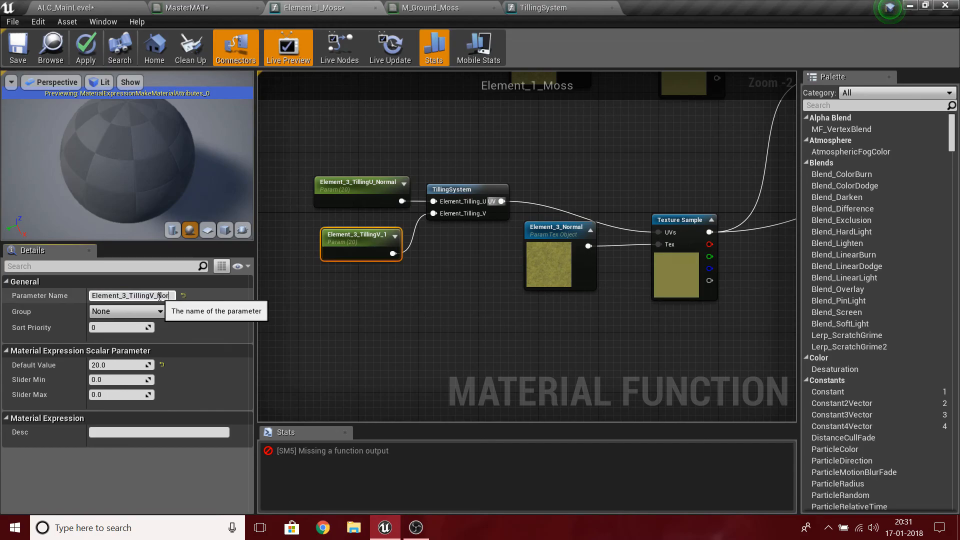
{"action": "key", "text": "Return"}
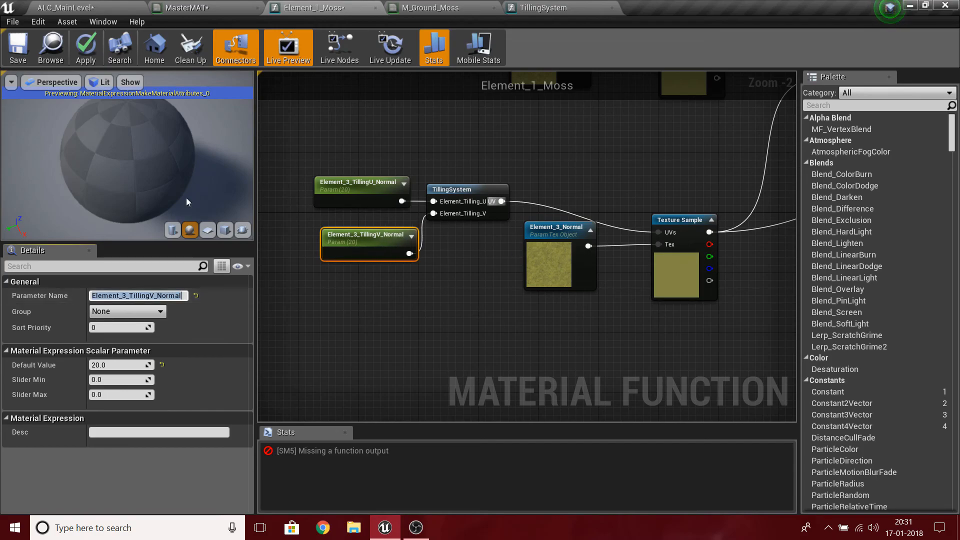
{"action": "left_click", "coordinate": [84, 42]}
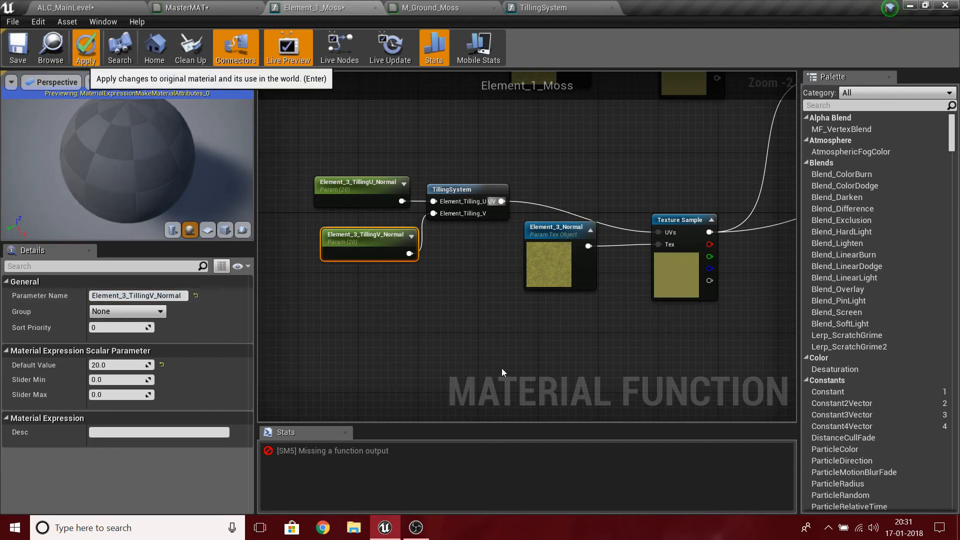
Move the Element_3_Normal texture node lower, clear of the UV connection to its Texture Sample
{"action": "right_click_drag", "start_coordinate": [717, 328], "coordinate": [501, 331]}
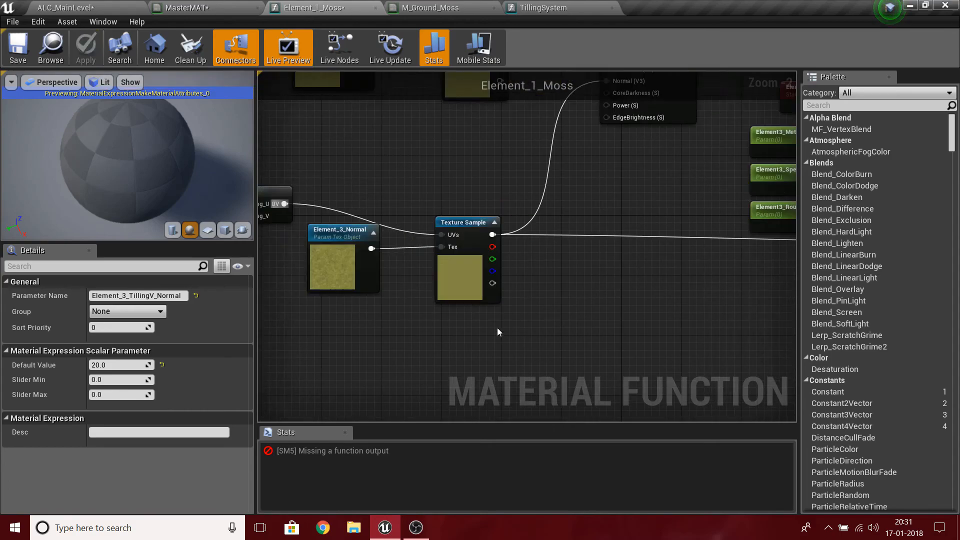
{"action": "left_click", "coordinate": [501, 331]}
{"action": "left_click_drag", "start_coordinate": [361, 252], "coordinate": [360, 296]}
{"action": "left_click", "coordinate": [534, 342]}
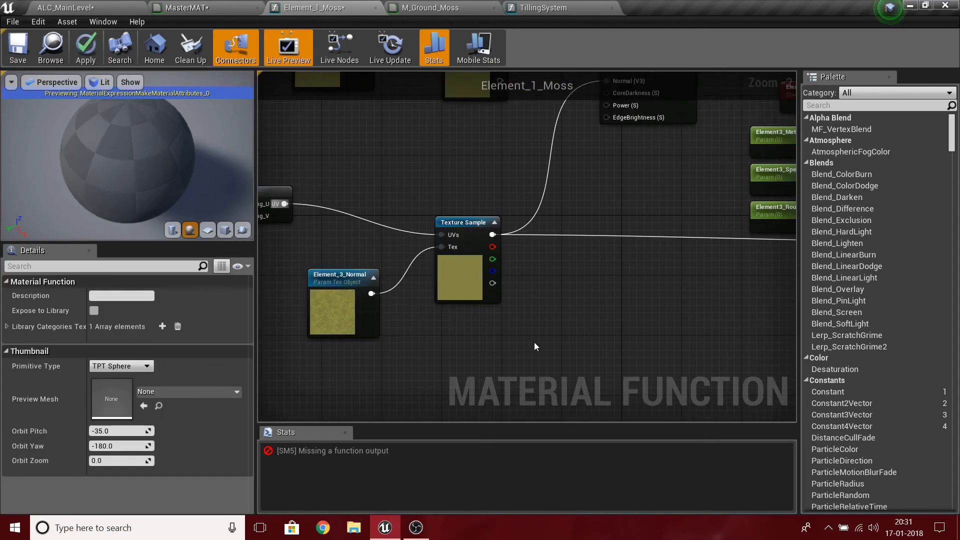
Examine how the M_Ground_Moss material feeds its base color, roughness and normal into the material output
{"action": "right_click_drag", "start_coordinate": [605, 198], "coordinate": [585, 329]}
{"action": "scroll", "coordinate": [584, 332], "scroll_direction": "down", "scroll_amount": 4}
{"action": "scroll", "coordinate": [529, 305], "scroll_direction": "up", "scroll_amount": 3}
{"action": "right_click_drag", "start_coordinate": [581, 296], "coordinate": [455, 285]}
{"action": "left_click", "coordinate": [430, 8]}
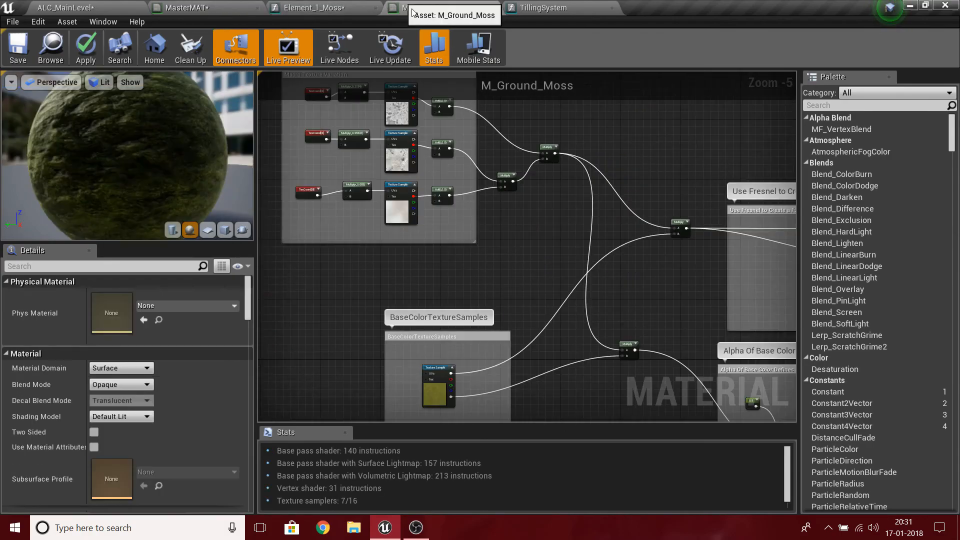
{"action": "right_click_drag", "start_coordinate": [650, 240], "coordinate": [260, 281]}
{"action": "scroll", "coordinate": [547, 281], "scroll_direction": "down", "scroll_amount": 3}
{"action": "right_click_drag", "start_coordinate": [530, 166], "coordinate": [531, 75]}
{"action": "scroll", "coordinate": [535, 265], "scroll_direction": "up", "scroll_amount": 5}
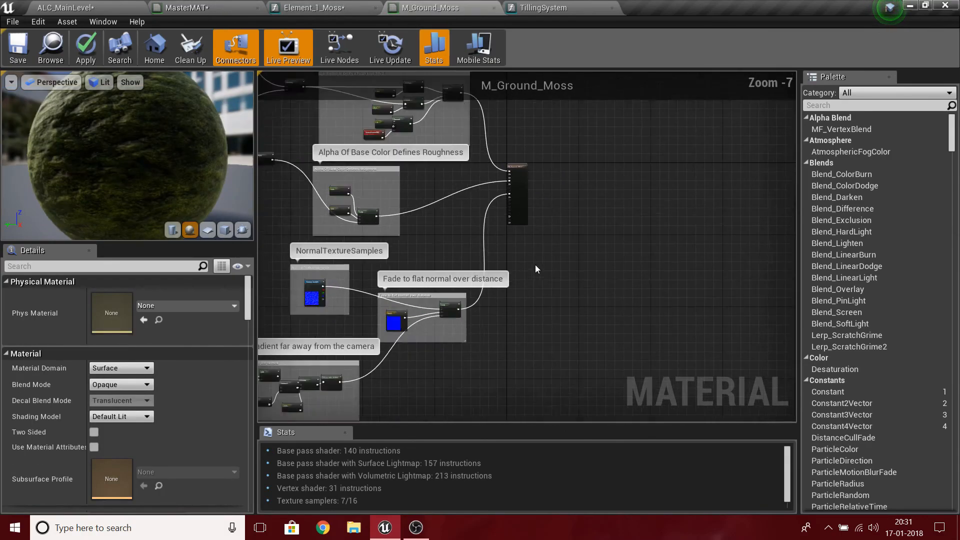
{"action": "right_click_drag", "start_coordinate": [525, 300], "coordinate": [640, 538]}
{"action": "right_click_drag", "start_coordinate": [259, 115], "coordinate": [455, 20]}
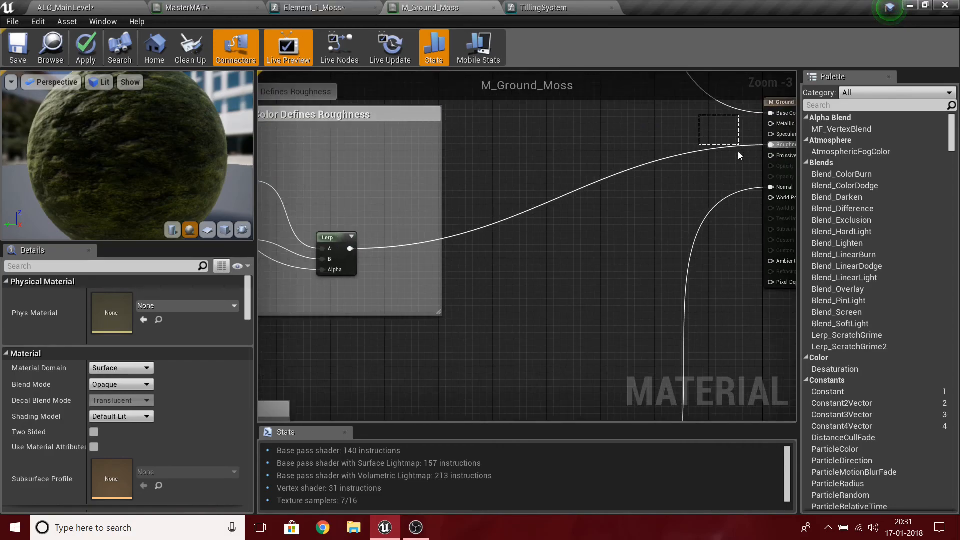
Review the Element_1_Moss graph, from the FuzzyShading, metallic, specular and roughness nodes back to the texture and tiling nodes
{"action": "left_click", "coordinate": [188, 8]}
{"action": "scroll", "coordinate": [505, 189], "scroll_direction": "down", "scroll_amount": 1}
{"action": "left_click", "coordinate": [291, 8]}
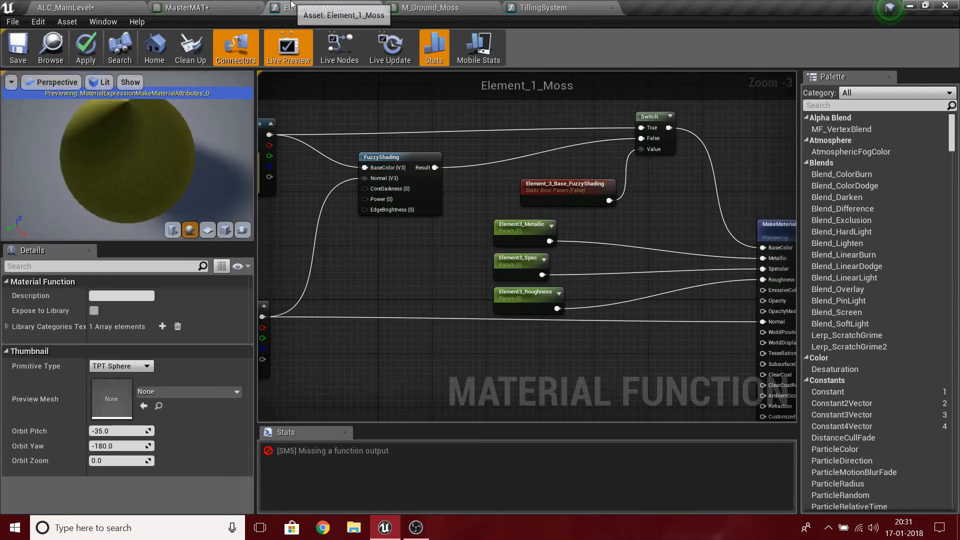
{"action": "scroll", "coordinate": [550, 365], "scroll_direction": "down", "scroll_amount": 1}
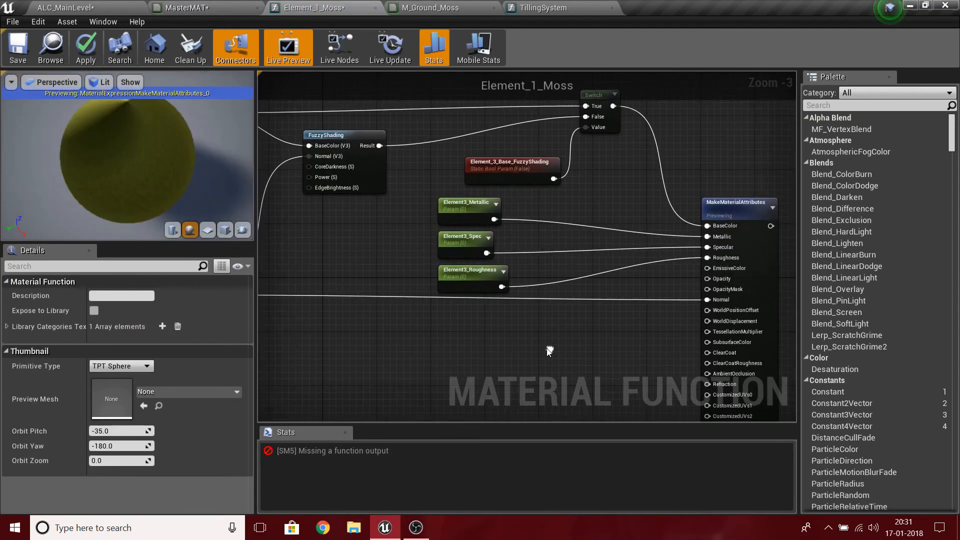
{"action": "scroll", "coordinate": [480, 352], "scroll_direction": "down", "scroll_amount": 4}
{"action": "scroll", "coordinate": [415, 360], "scroll_direction": "up", "scroll_amount": 5}
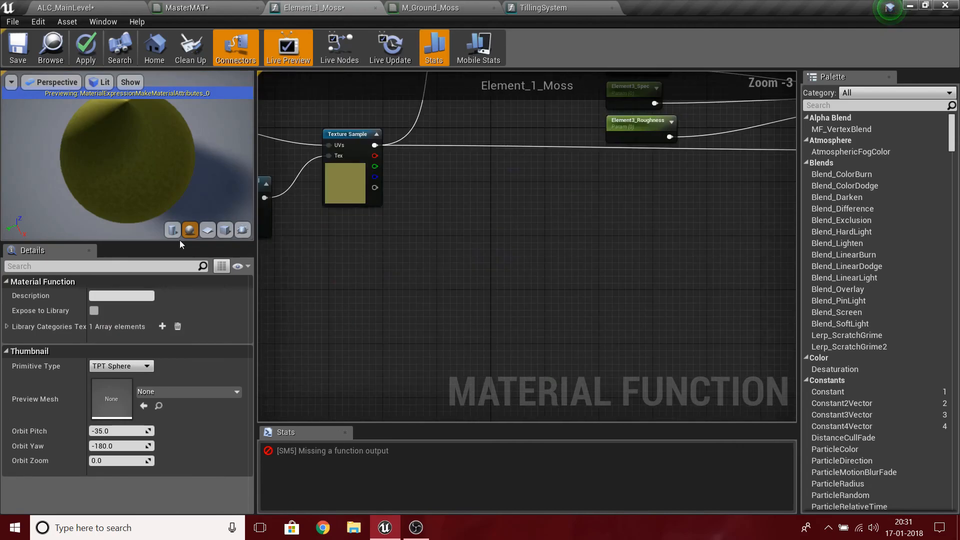
{"action": "mouse_move", "coordinate": [190, 189]}
{"action": "left_mouse_down"}
{"action": "mouse_move", "coordinate": [137, 179]}
{"action": "mouse_move", "coordinate": [180, 145]}
{"action": "left_mouse_up"}
{"action": "right_click_drag", "start_coordinate": [322, 249], "coordinate": [455, 424]}
{"action": "right_click_drag", "start_coordinate": [347, 347], "coordinate": [629, 283]}
{"action": "scroll", "coordinate": [476, 294], "scroll_direction": "up", "scroll_amount": 1}
{"action": "mouse_move", "coordinate": [475, 294]}
{"action": "left_mouse_down"}
{"action": "mouse_move", "coordinate": [448, 295]}
{"action": "mouse_move", "coordinate": [471, 300]}
{"action": "left_mouse_up"}
{"action": "right_click_drag", "start_coordinate": [703, 245], "coordinate": [618, 263]}
Delete the duplicated TillingSystem node and its two normal tiling parameters
{"action": "left_click_drag", "start_coordinate": [328, 207], "coordinate": [551, 331]}
{"action": "key", "text": "Delete"}
{"action": "key", "text": "ctrl+z"}
Inspect the base color tiling nodes and Texture Sample in Element_1_Moss, and examine the moss surface on the preview sphere
{"action": "right_click_drag", "start_coordinate": [557, 251], "coordinate": [565, 343]}
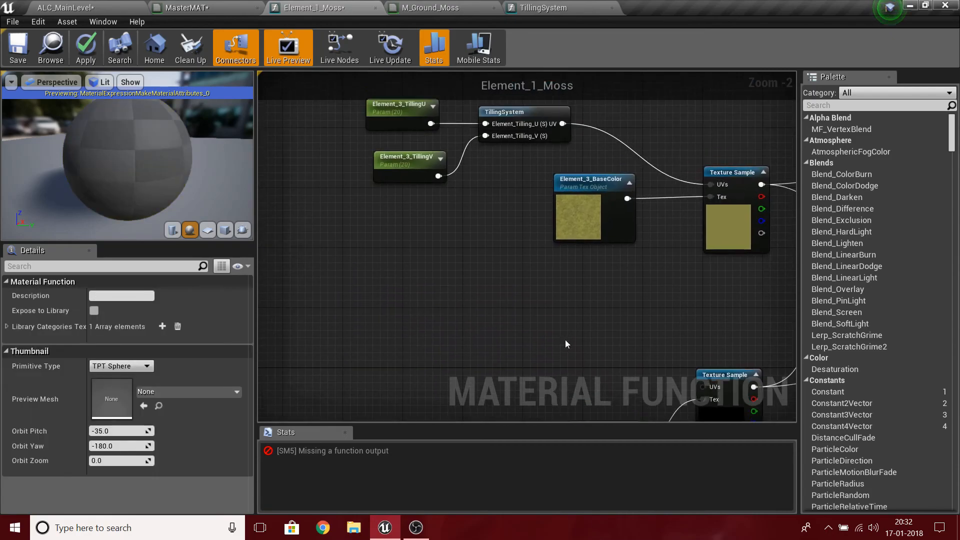
{"action": "left_click_drag", "start_coordinate": [154, 135], "coordinate": [723, 125]}
{"action": "left_click", "coordinate": [764, 173]}
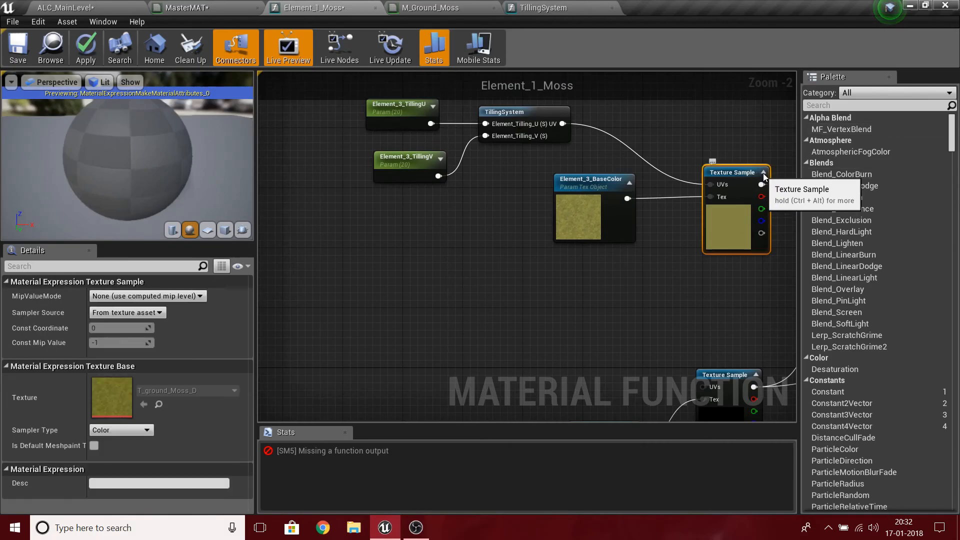
{"action": "left_click", "coordinate": [763, 173]}
{"action": "right_click_drag", "start_coordinate": [636, 289], "coordinate": [602, 324]}
{"action": "left_click", "coordinate": [517, 301]}
{"action": "left_click_drag", "start_coordinate": [93, 133], "coordinate": [195, 175]}
{"action": "scroll", "coordinate": [108, 123], "scroll_direction": "up", "scroll_amount": 3}
{"action": "scroll", "coordinate": [120, 126], "scroll_direction": "up", "scroll_amount": 5}
{"action": "scroll", "coordinate": [154, 176], "scroll_direction": "down", "scroll_amount": 5}
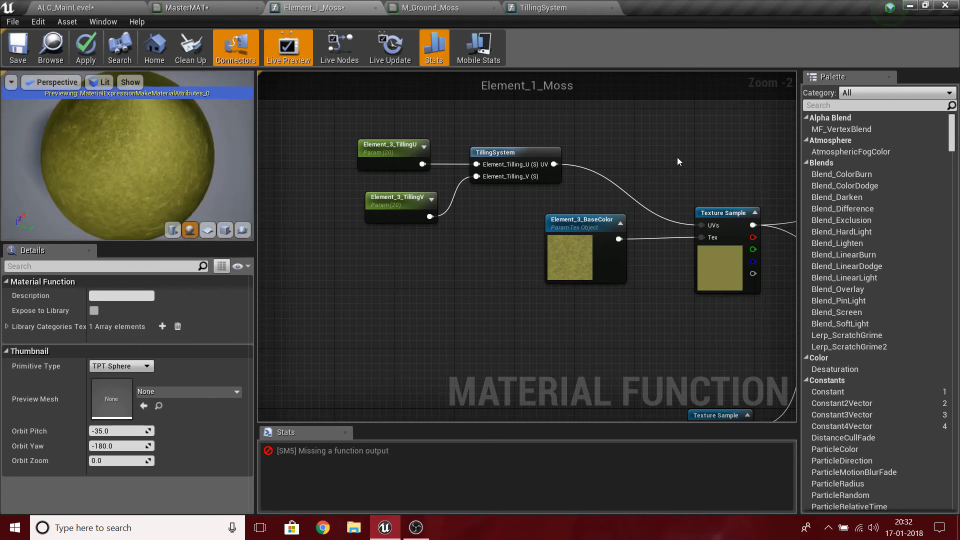
Open the TillingSystem function and review its texture coordinate, mask, multiply and append nodes through to the UV output
{"action": "double_click", "coordinate": [511, 153]}
{"action": "left_click", "coordinate": [660, 248]}
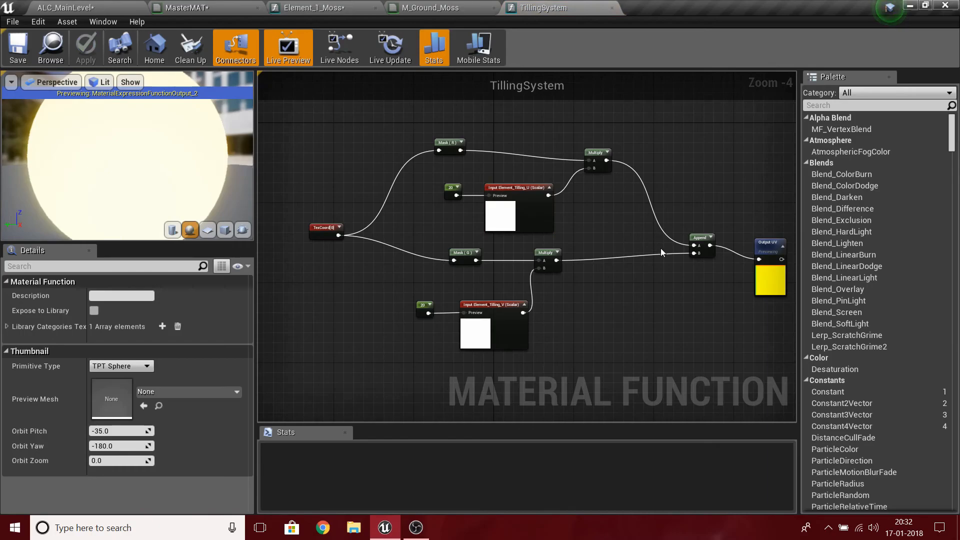
{"action": "right_click_drag", "start_coordinate": [660, 248], "coordinate": [580, 273]}
{"action": "scroll", "coordinate": [490, 302], "scroll_direction": "up", "scroll_amount": 3}
{"action": "right_click_drag", "start_coordinate": [588, 305], "coordinate": [575, 330]}
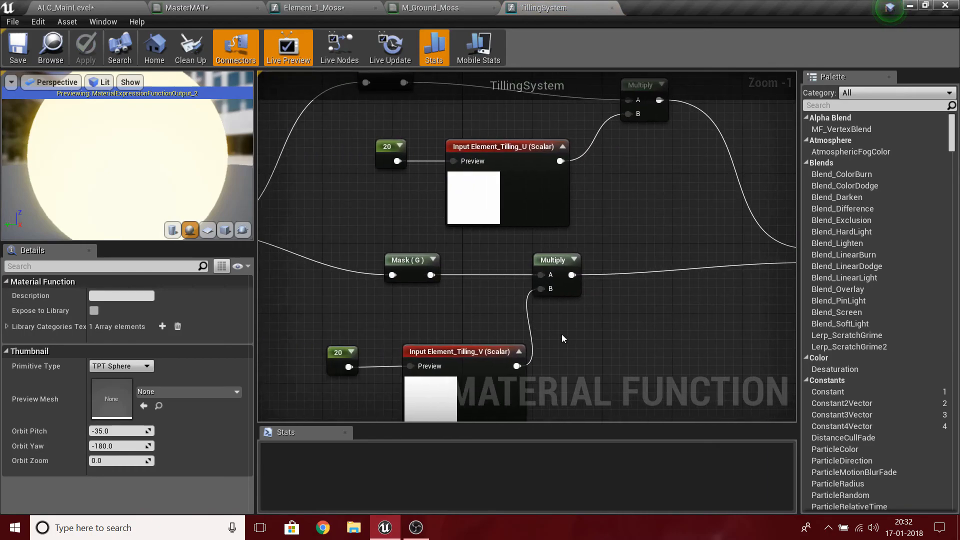
{"action": "right_click_drag", "start_coordinate": [321, 320], "coordinate": [416, 349]}
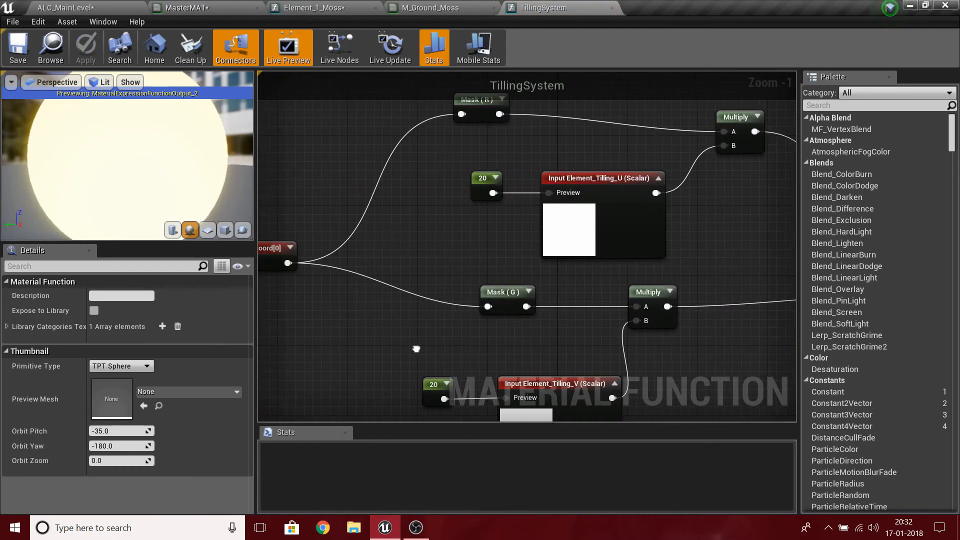
{"action": "left_click", "coordinate": [501, 109]}
{"action": "right_click_drag", "start_coordinate": [574, 334], "coordinate": [469, 337]}
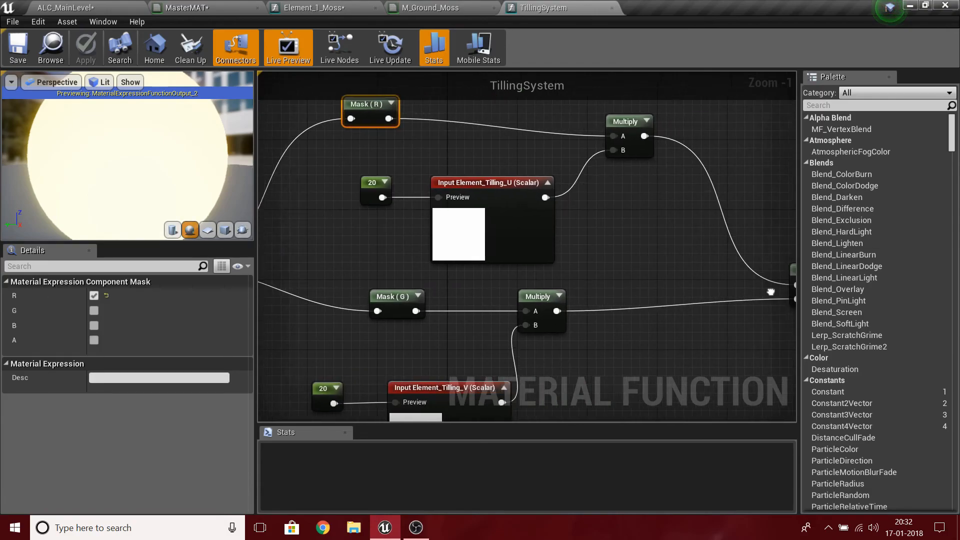
{"action": "right_click_drag", "start_coordinate": [781, 290], "coordinate": [610, 311]}
{"action": "left_click", "coordinate": [610, 311]}
{"action": "left_click", "coordinate": [95, 8]}
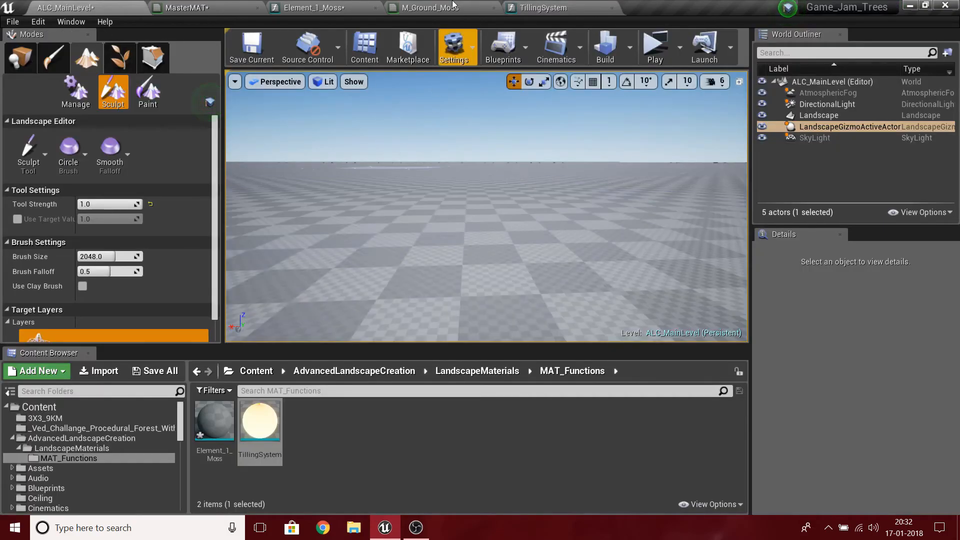
{"action": "left_click", "coordinate": [464, 8]}
{"action": "left_click", "coordinate": [176, 8]}
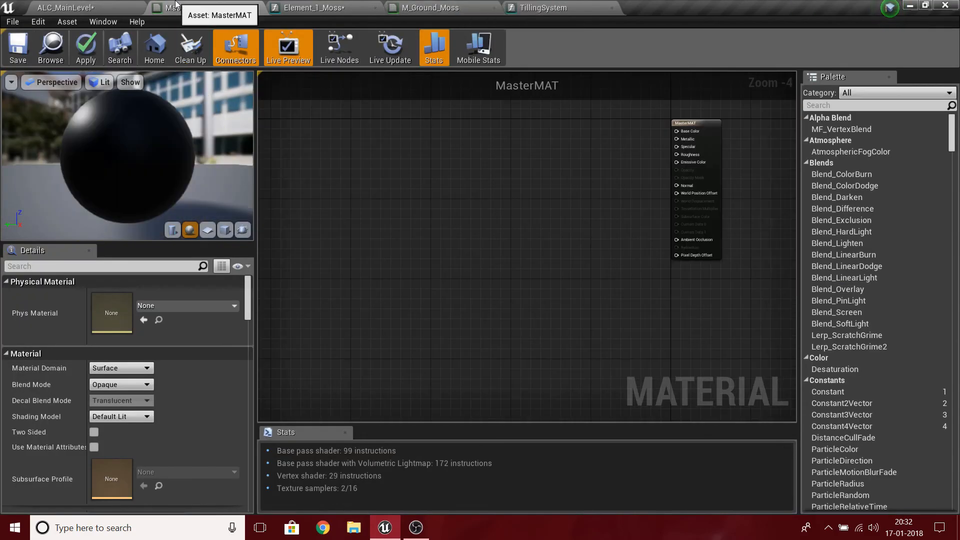
{"action": "left_click", "coordinate": [334, 6]}
{"action": "left_click", "coordinate": [268, 309]}
Switch to the ALC_MainLevel editor and open the Ultimate Landscape Material folder from the root Content folder
{"action": "left_click", "coordinate": [67, 8]}
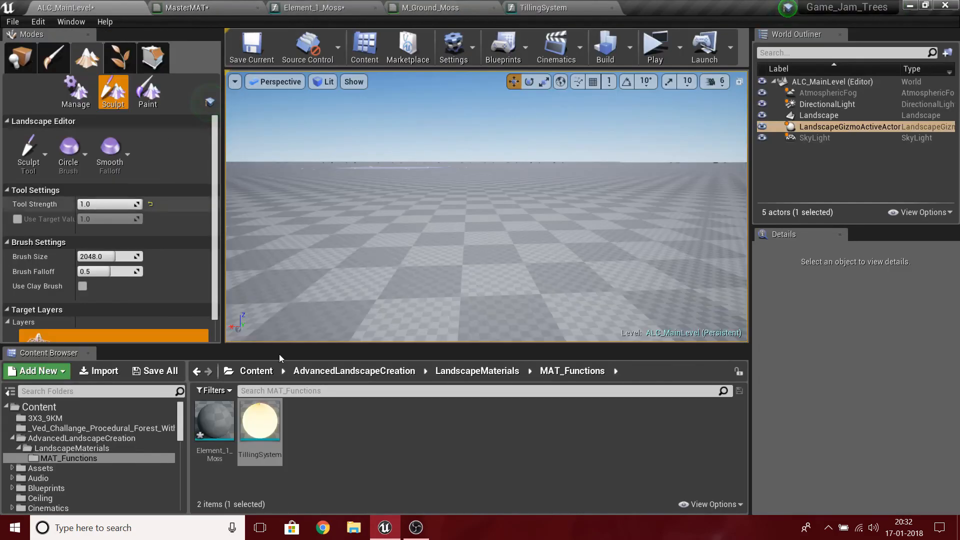
{"action": "left_click", "coordinate": [256, 371]}
{"action": "scroll", "coordinate": [537, 456], "scroll_direction": "down", "scroll_amount": 2}
{"action": "scroll", "coordinate": [538, 456], "scroll_direction": "down", "scroll_amount": 5}
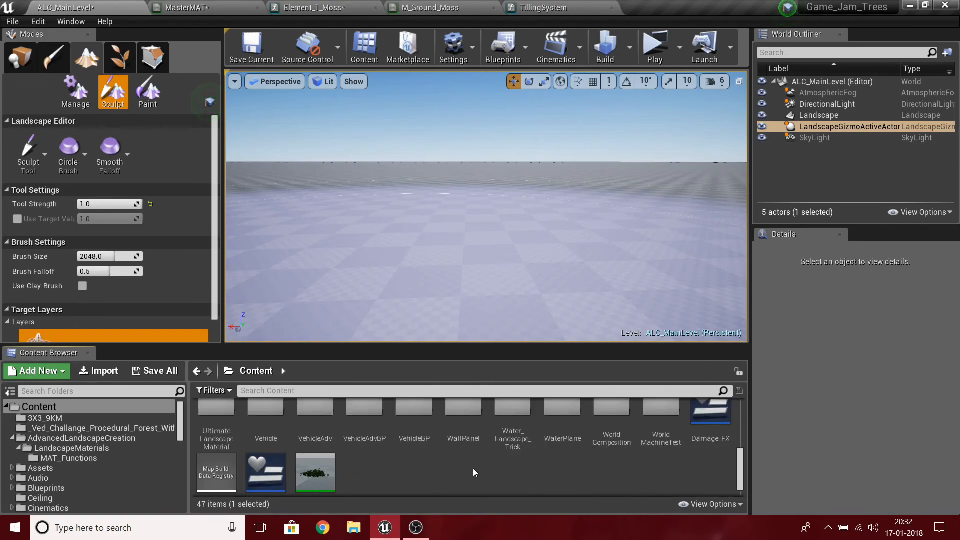
{"action": "double_click", "coordinate": [216, 422]}
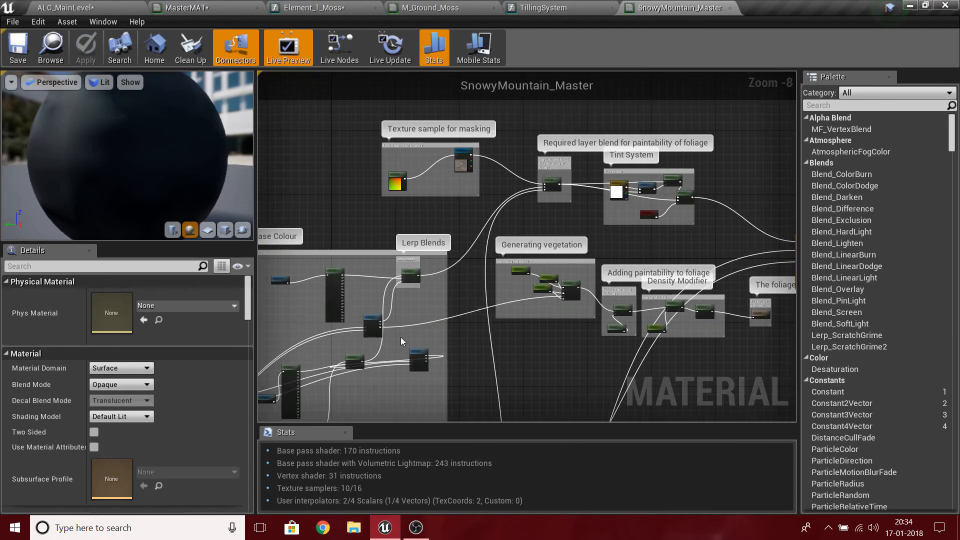
Examine the SnowyMountain_Master graph, tracing the base colour section back to its Top_Snow function node
{"action": "right_click_drag", "start_coordinate": [269, 226], "coordinate": [625, 115]}
{"action": "right_click_drag", "start_coordinate": [475, 356], "coordinate": [435, 100]}
{"action": "scroll", "coordinate": [493, 332], "scroll_direction": "up", "scroll_amount": 1}
{"action": "right_click_drag", "start_coordinate": [391, 311], "coordinate": [747, 402]}
{"action": "scroll", "coordinate": [336, 296], "scroll_direction": "up", "scroll_amount": 4}
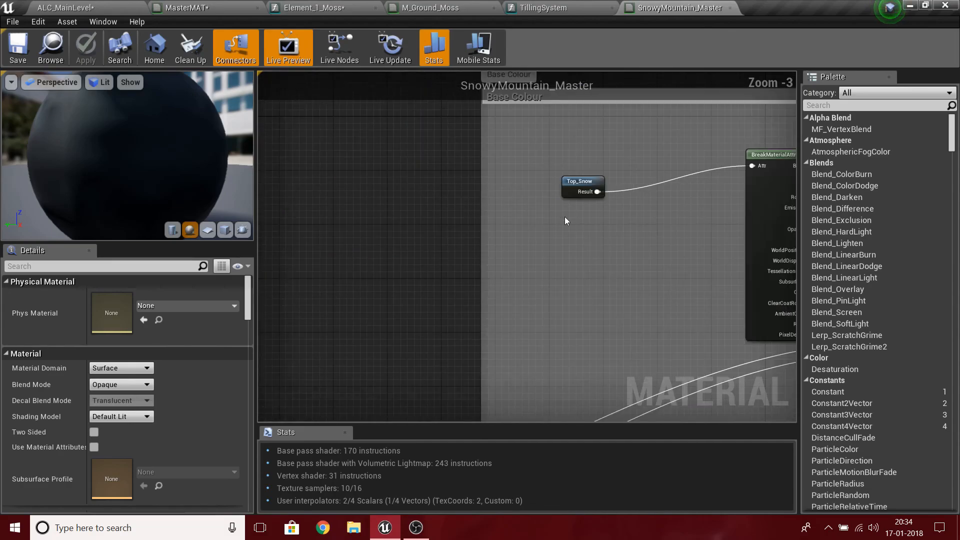
Open the Top_Snow function and inspect the LandscapeCoords node's mapping settings and its connections to the texture sample UVs
{"action": "double_click", "coordinate": [568, 181]}
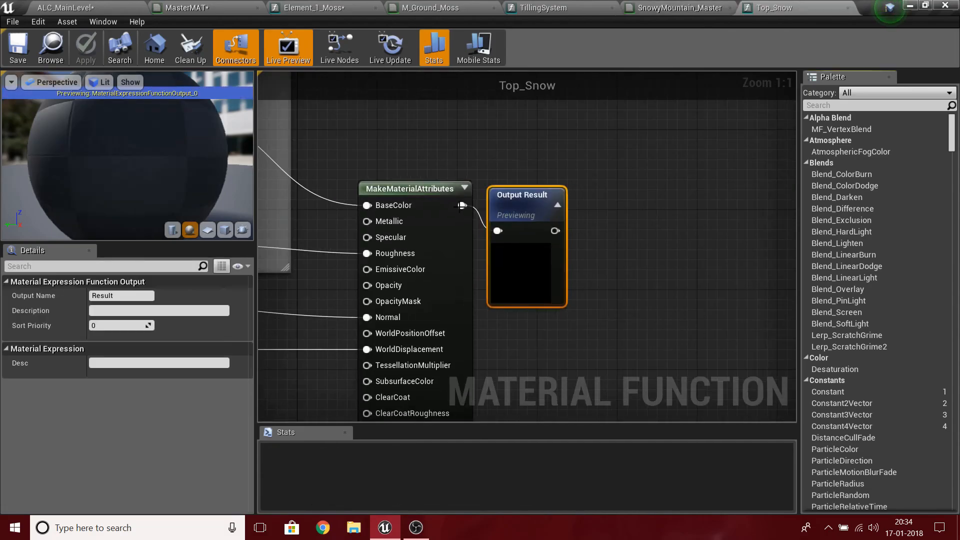
{"action": "scroll", "coordinate": [391, 244], "scroll_direction": "down", "scroll_amount": 8}
{"action": "right_click_drag", "start_coordinate": [391, 244], "coordinate": [675, 347]}
{"action": "scroll", "coordinate": [782, 283], "scroll_direction": "up", "scroll_amount": 7}
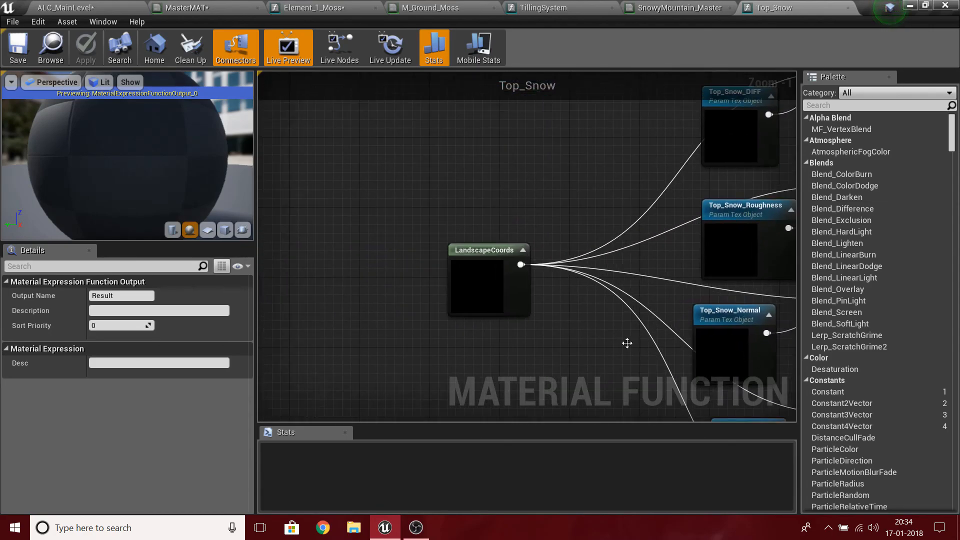
{"action": "left_click", "coordinate": [467, 285]}
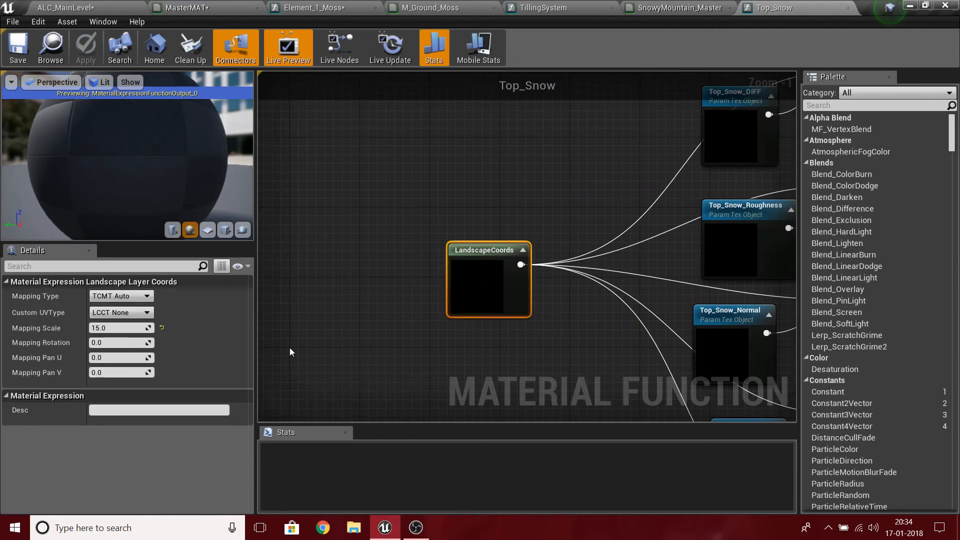
{"action": "left_click", "coordinate": [481, 353]}
{"action": "scroll", "coordinate": [481, 353], "scroll_direction": "down", "scroll_amount": 3}
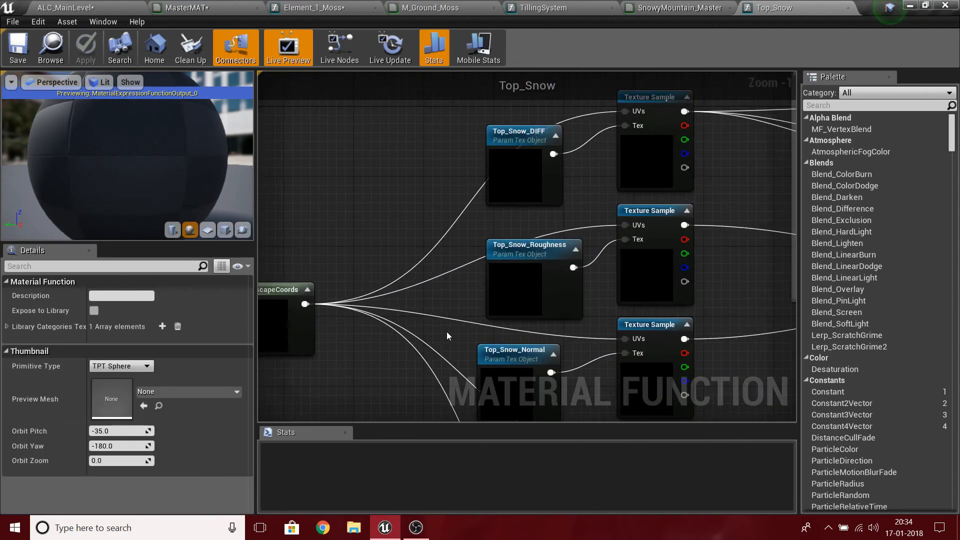
Examine the node graphs of the Top_Snow, Top_Snow_2 and Base_Rock material functions used in SnowyMountain_Master
{"action": "right_click_drag", "start_coordinate": [412, 330], "coordinate": [188, 305]}
{"action": "left_click", "coordinate": [678, 7]}
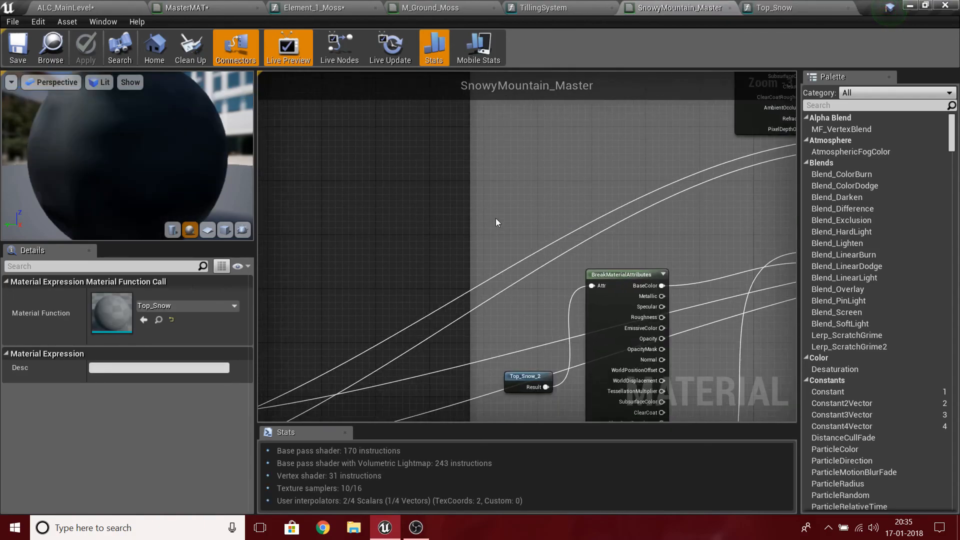
{"action": "double_click", "coordinate": [521, 385]}
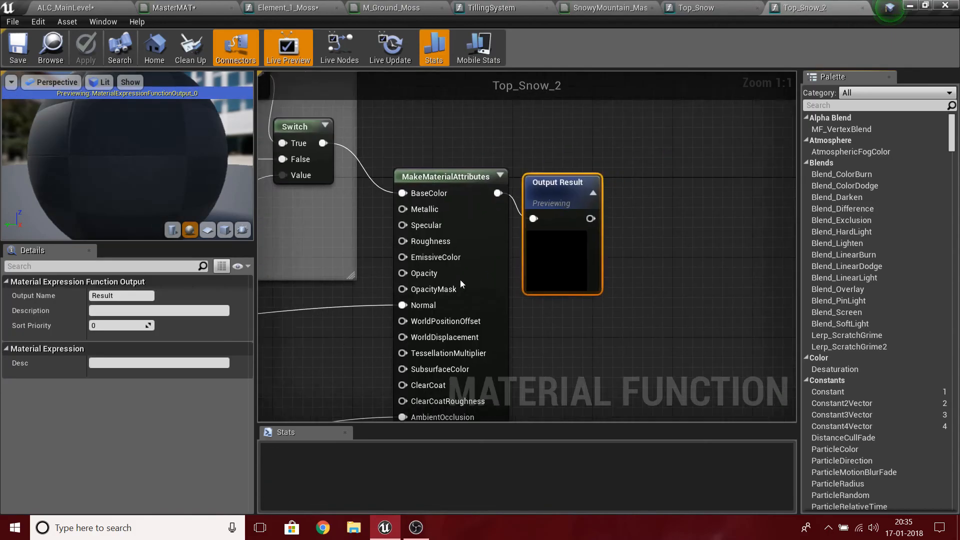
{"action": "scroll", "coordinate": [388, 307], "scroll_direction": "down", "scroll_amount": 6}
{"action": "right_click_drag", "start_coordinate": [325, 315], "coordinate": [718, 290]}
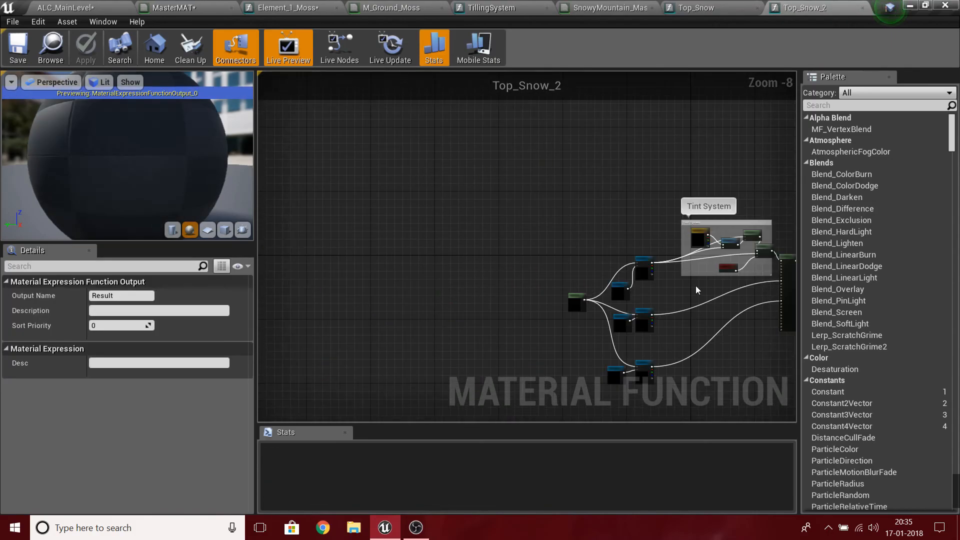
{"action": "scroll", "coordinate": [550, 317], "scroll_direction": "up", "scroll_amount": 3}
{"action": "scroll", "coordinate": [555, 318], "scroll_direction": "down", "scroll_amount": 2}
{"action": "left_click", "coordinate": [606, 7]}
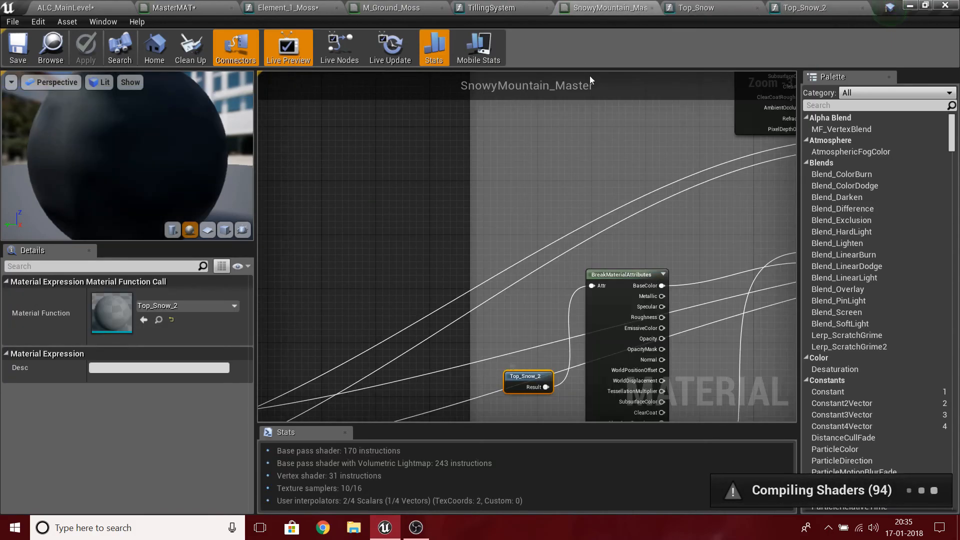
{"action": "scroll", "coordinate": [629, 325], "scroll_direction": "up", "scroll_amount": 6}
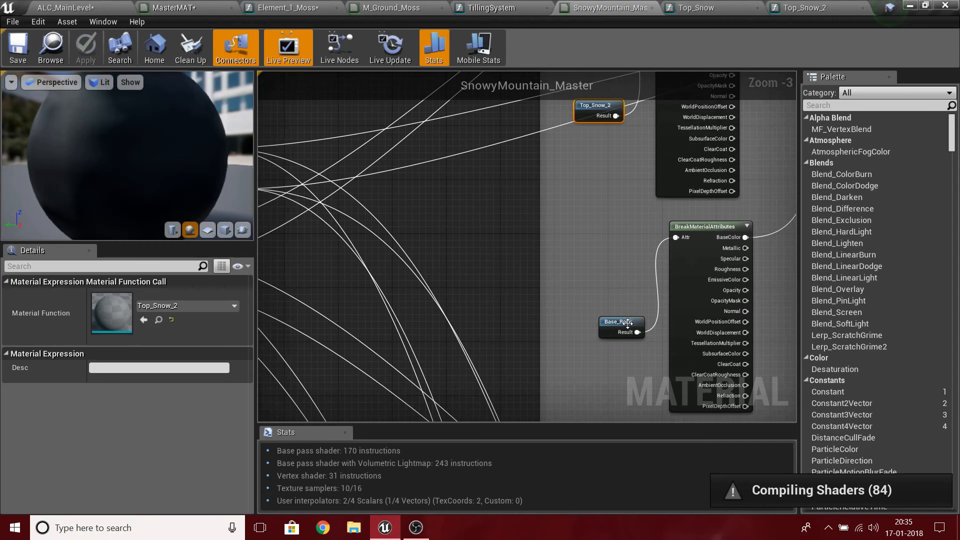
{"action": "double_click", "coordinate": [628, 323]}
{"action": "scroll", "coordinate": [506, 319], "scroll_direction": "down", "scroll_amount": 8}
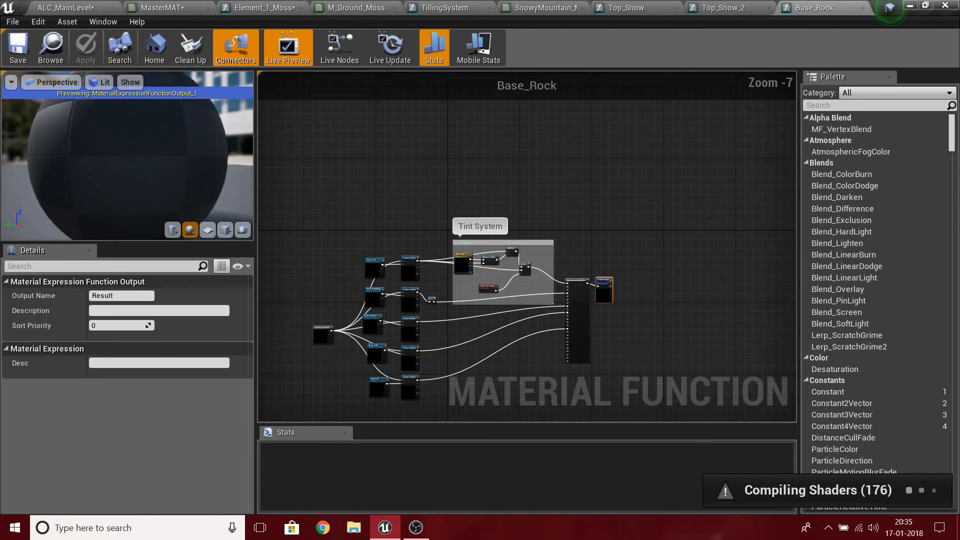
{"action": "scroll", "coordinate": [564, 281], "scroll_direction": "up", "scroll_amount": 5}
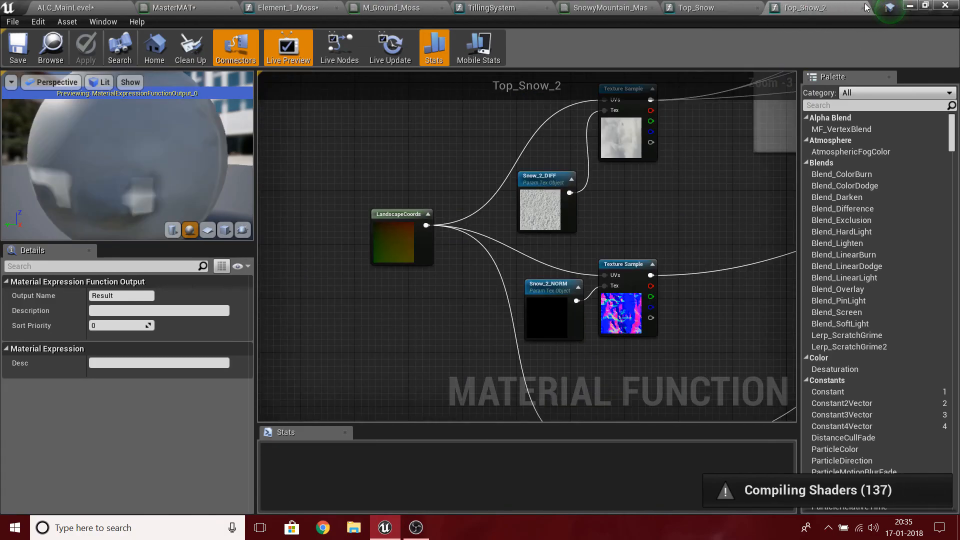
Close the Top_Snow_2, Top_Snow and SnowyMountain_Master editors and return to the TillingSystem function
{"action": "left_click", "coordinate": [861, 7]}
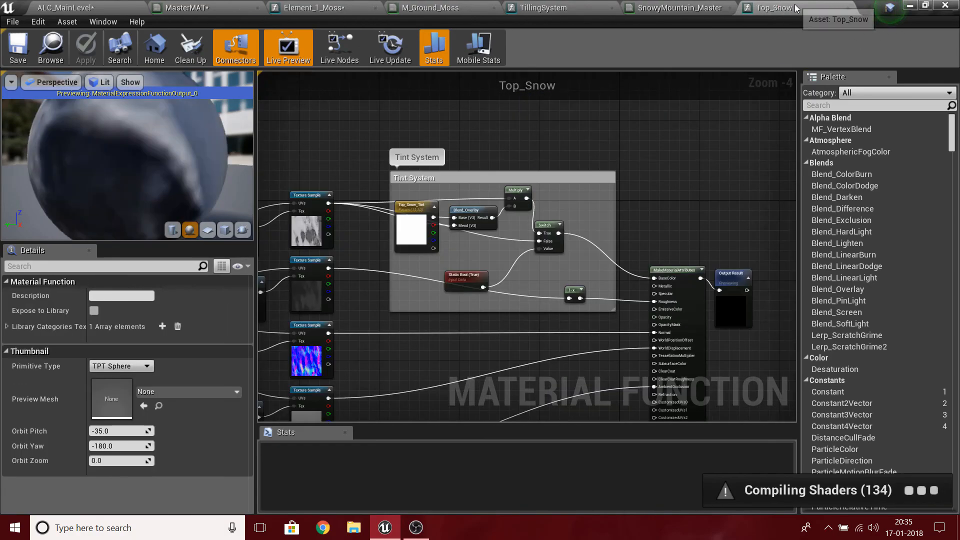
{"action": "left_click", "coordinate": [848, 8]}
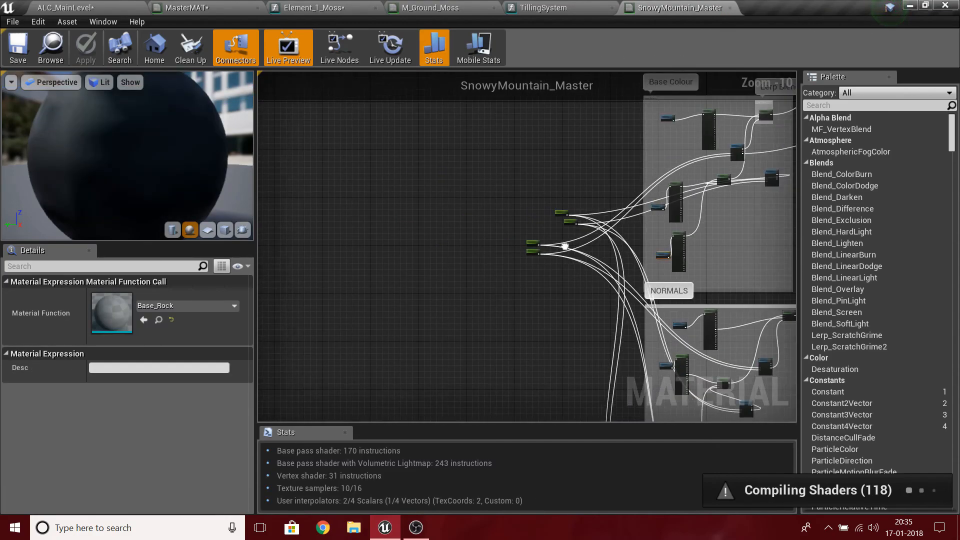
{"action": "left_click", "coordinate": [584, 6]}
Disconnect Element_Tilling_V from input B of the G mask's Multiply node and reconnect it there
{"action": "right_click_drag", "start_coordinate": [606, 258], "coordinate": [611, 160]}
{"action": "right_click_drag", "start_coordinate": [307, 343], "coordinate": [523, 350]}
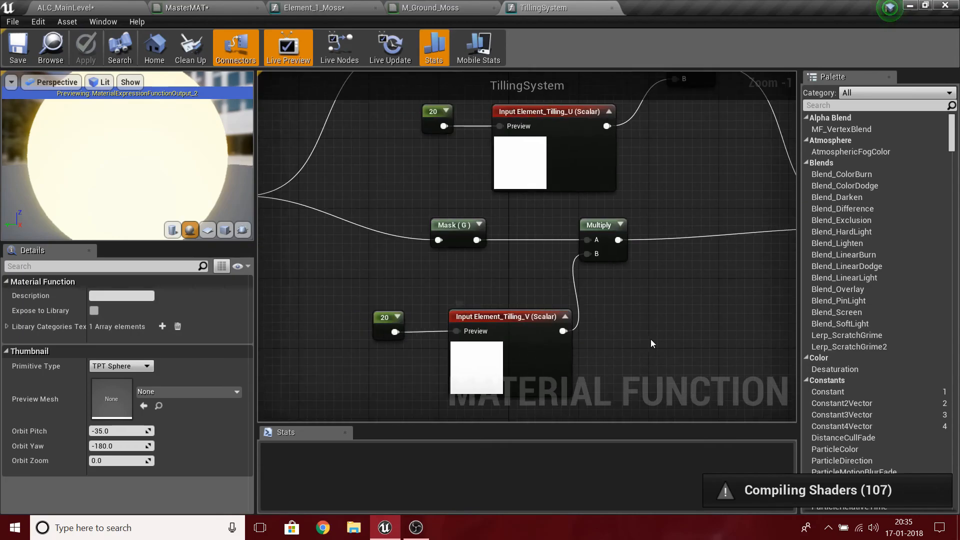
{"action": "right_click_drag", "start_coordinate": [660, 310], "coordinate": [707, 428]}
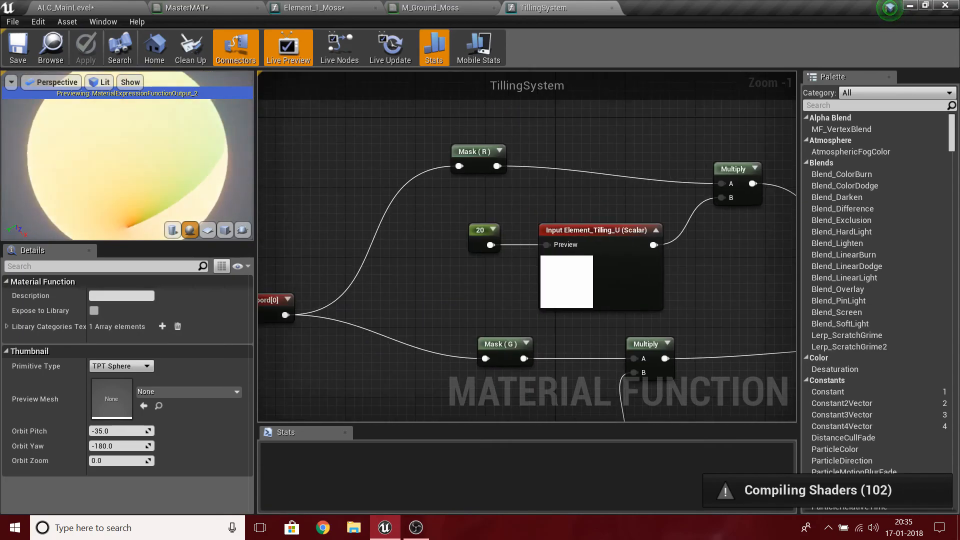
{"action": "left_click_drag", "start_coordinate": [135, 145], "coordinate": [103, 195]}
{"action": "right_click_drag", "start_coordinate": [780, 297], "coordinate": [743, 231]}
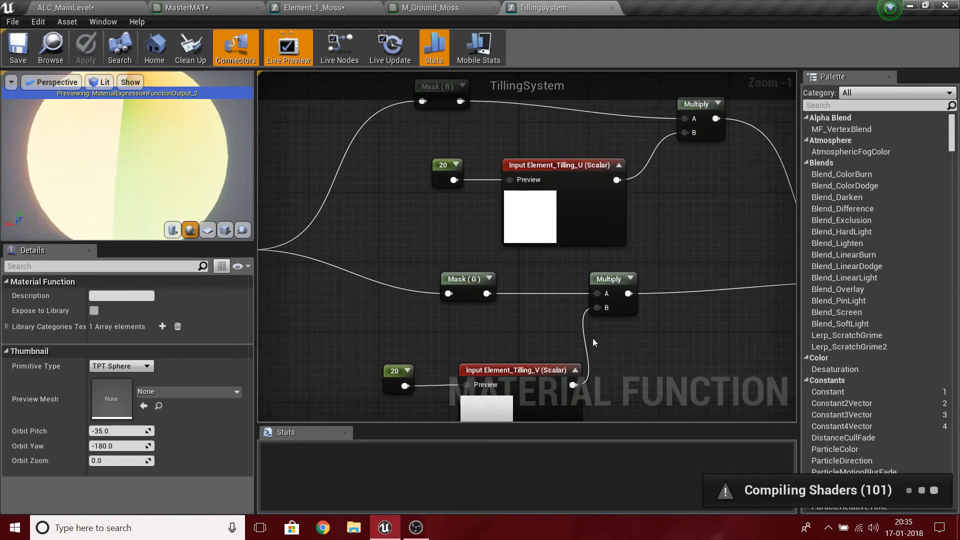
{"action": "left_click", "coordinate": [597, 307], "text": "alt"}
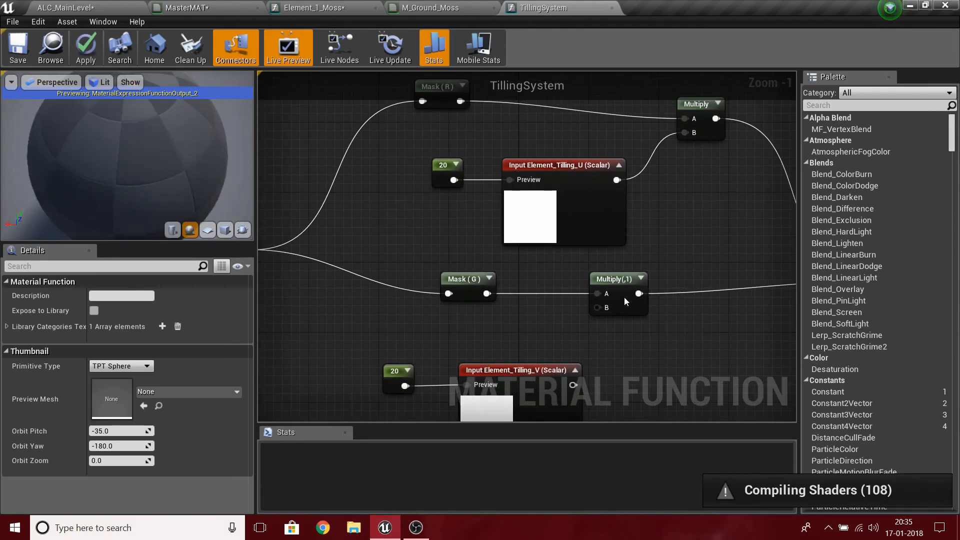
{"action": "left_click_drag", "start_coordinate": [573, 385], "coordinate": [609, 309]}
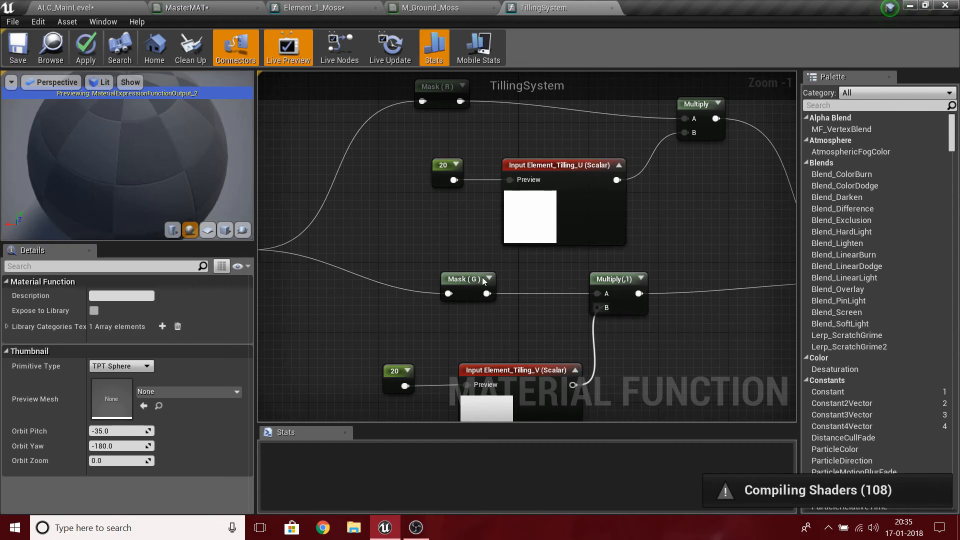
{"action": "right_click_drag", "start_coordinate": [767, 262], "coordinate": [734, 284]}
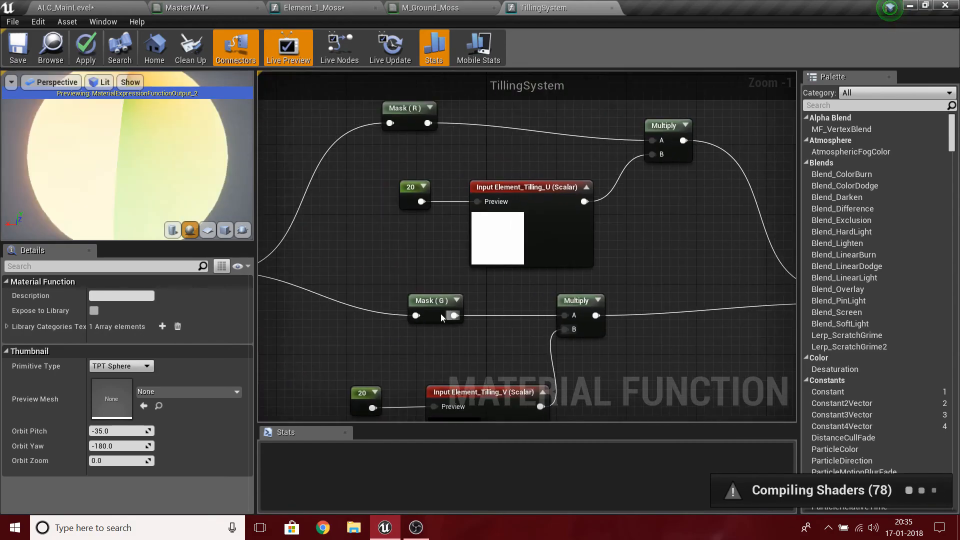
Swap the mask channels, setting the Element_Tilling_V branch's mask to R and the Element_Tilling_U branch's mask to G
{"action": "left_click", "coordinate": [443, 315]}
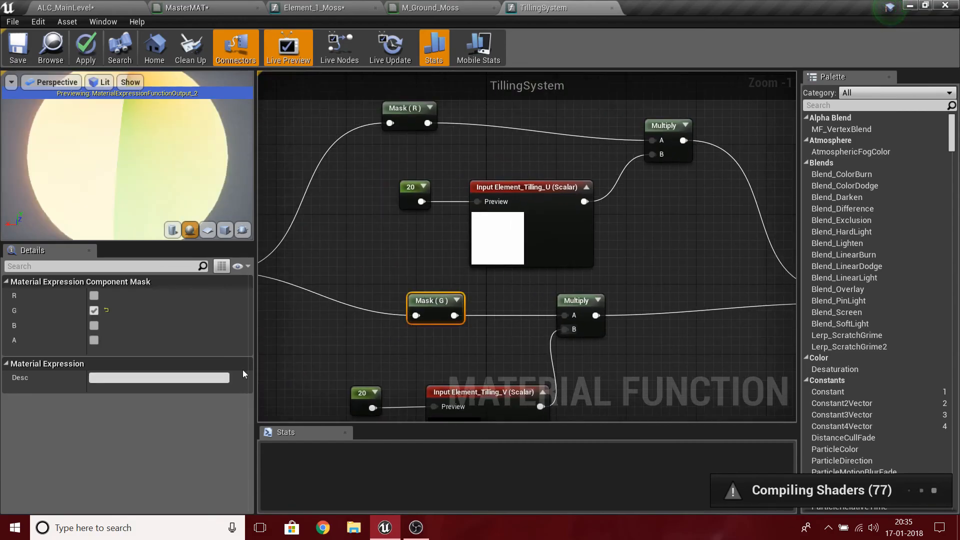
{"action": "left_click", "coordinate": [94, 310]}
{"action": "left_click", "coordinate": [94, 295]}
{"action": "left_click", "coordinate": [409, 115]}
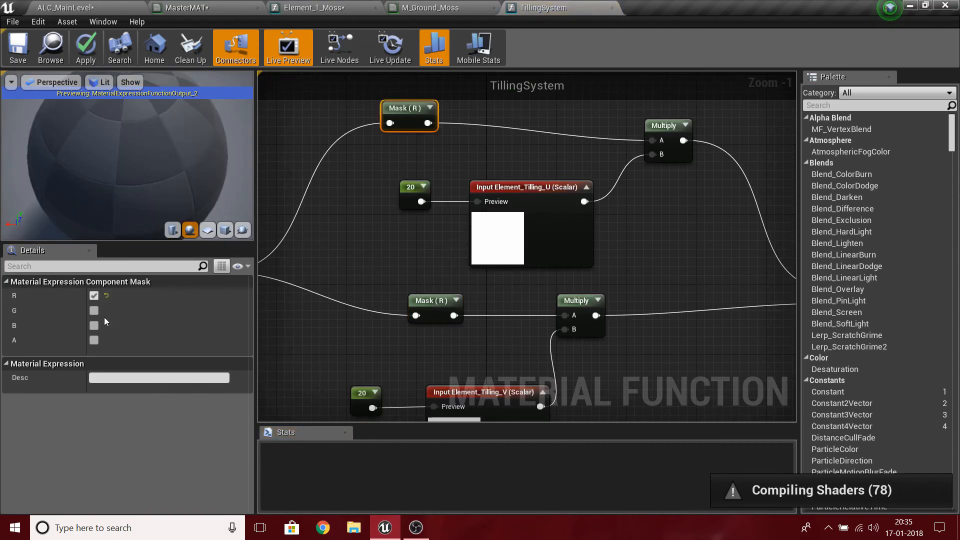
{"action": "left_click", "coordinate": [94, 310]}
{"action": "left_click", "coordinate": [94, 295]}
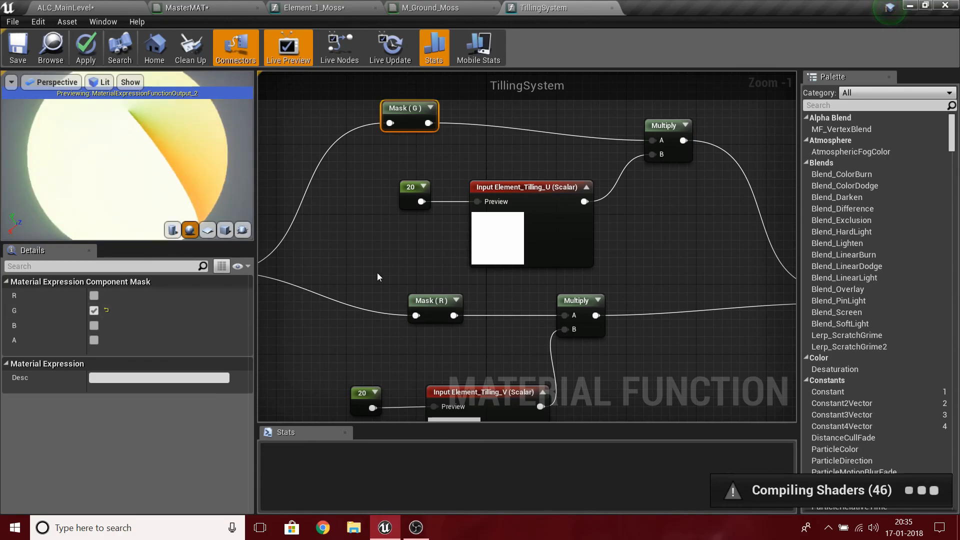
Restore the mask channels, with G on the Element_Tilling_V branch and R on the Element_Tilling_U branch
{"action": "key", "text": "ctrl+z"}
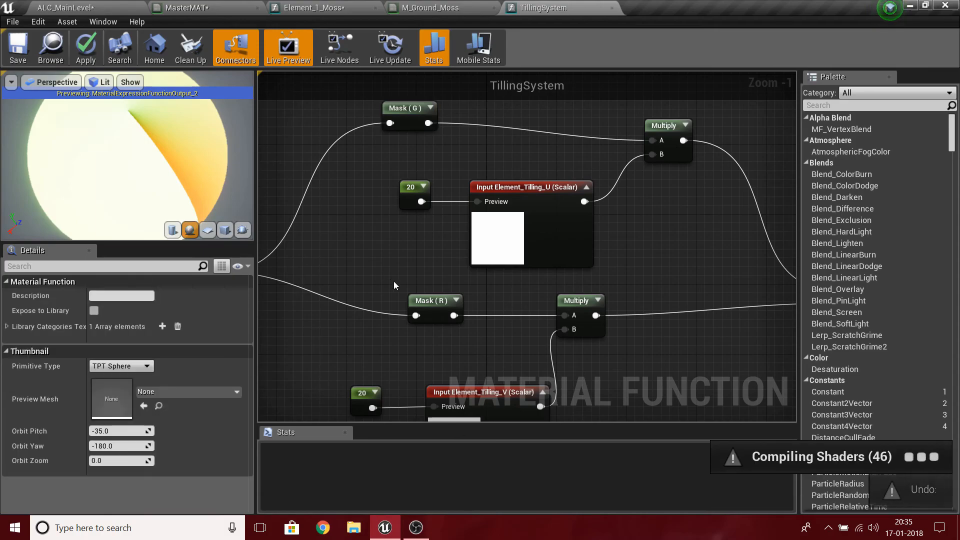
{"action": "left_click", "coordinate": [424, 306]}
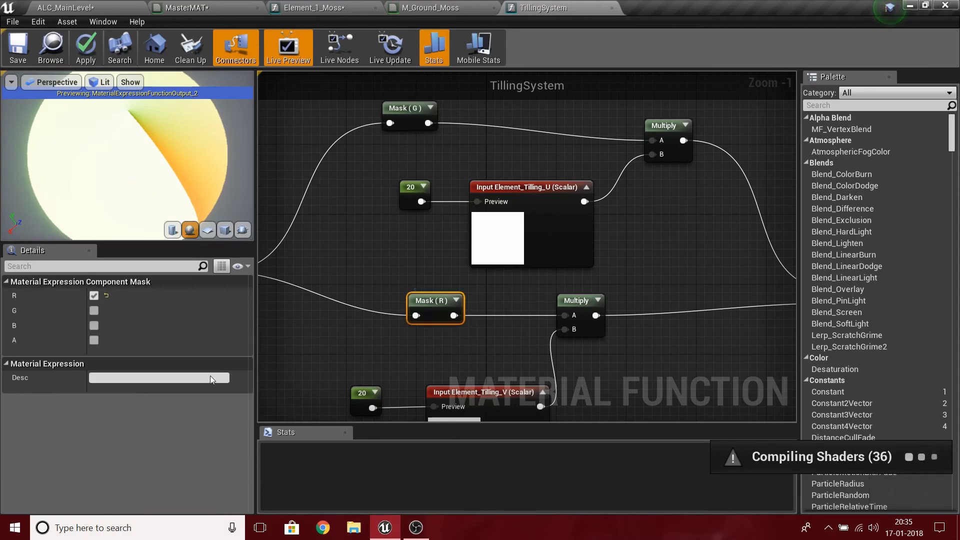
{"action": "left_click", "coordinate": [94, 311]}
{"action": "left_click", "coordinate": [94, 295]}
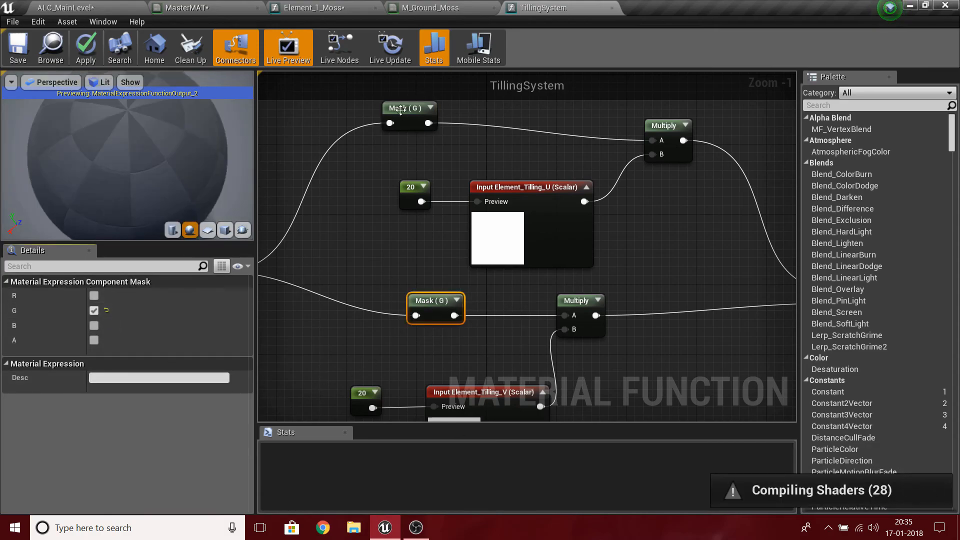
{"action": "left_click", "coordinate": [94, 311]}
{"action": "left_click", "coordinate": [94, 296]}
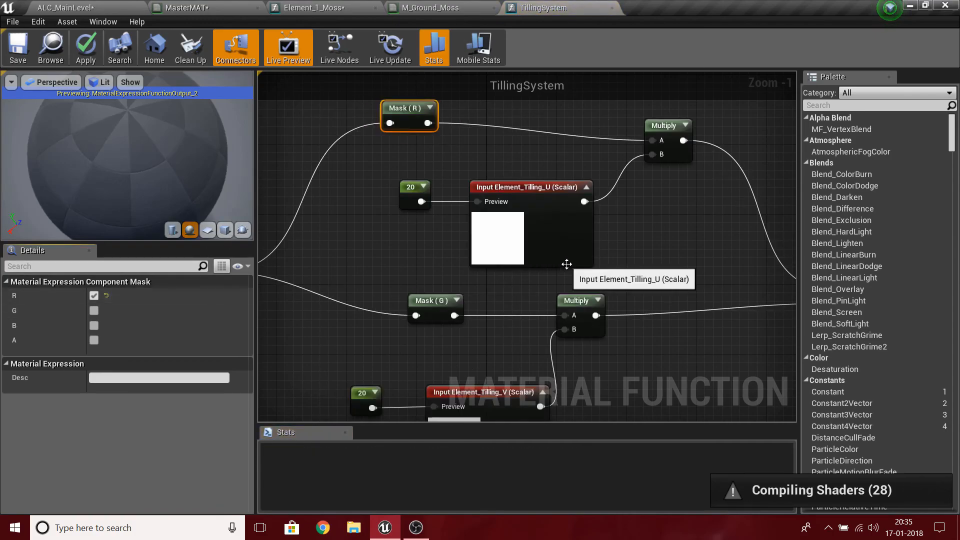
Apply the changes to the TillingSystem function
{"action": "scroll", "coordinate": [561, 300], "scroll_direction": "down", "scroll_amount": 7}
{"action": "right_click_drag", "start_coordinate": [600, 342], "coordinate": [766, 245]}
{"action": "scroll", "coordinate": [557, 298], "scroll_direction": "up", "scroll_amount": 5}
{"action": "right_click_drag", "start_coordinate": [482, 401], "coordinate": [482, 425]}
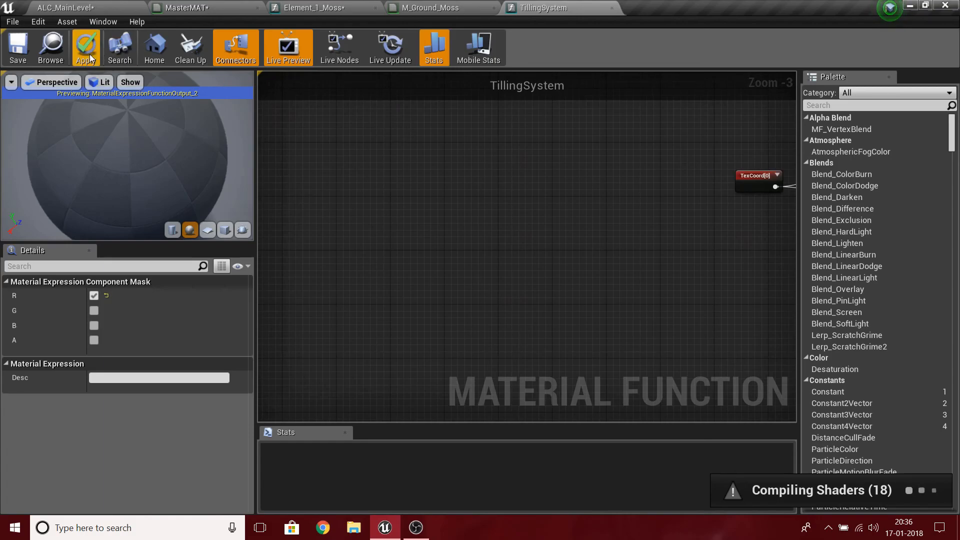
Check how the tiling parameters feed the TillingSystem node in the Element_1_Moss function
{"action": "left_click", "coordinate": [434, 7]}
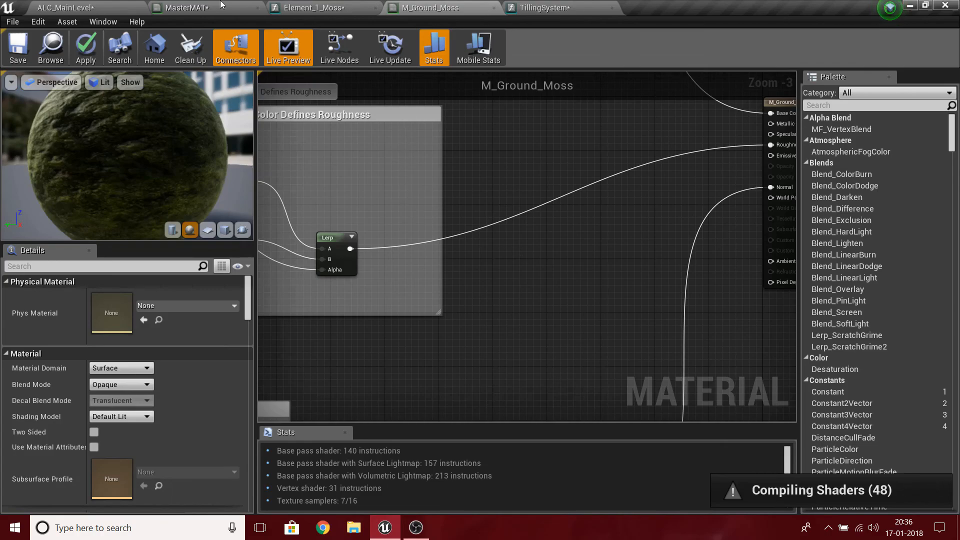
{"action": "left_click", "coordinate": [301, 4]}
{"action": "scroll", "coordinate": [375, 210], "scroll_direction": "down", "scroll_amount": 3}
{"action": "scroll", "coordinate": [367, 233], "scroll_direction": "up", "scroll_amount": 5}
{"action": "right_click_drag", "start_coordinate": [468, 247], "coordinate": [525, 320]}
{"action": "scroll", "coordinate": [285, 402], "scroll_direction": "down", "scroll_amount": 2}
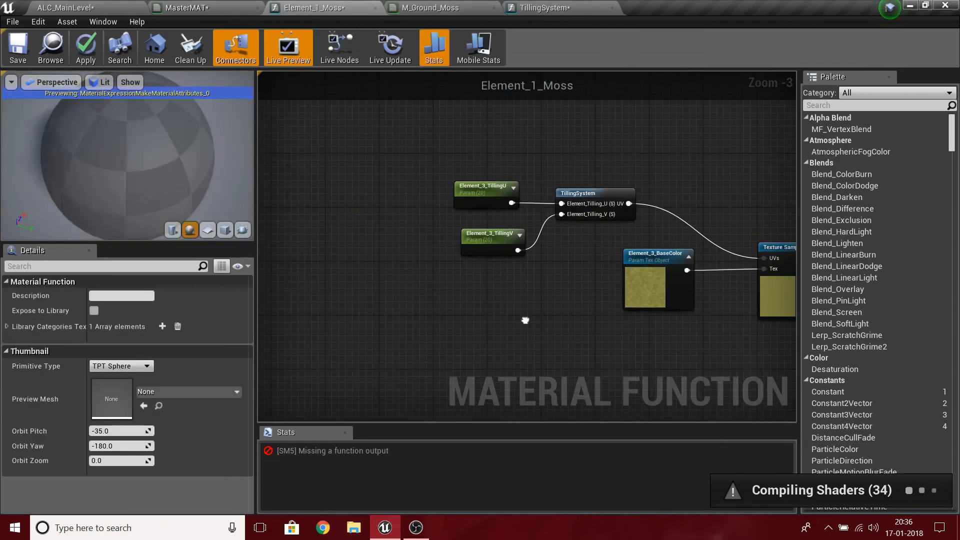
{"action": "scroll", "coordinate": [525, 320], "scroll_direction": "down", "scroll_amount": 3}
{"action": "scroll", "coordinate": [520, 310], "scroll_direction": "up", "scroll_amount": 4}
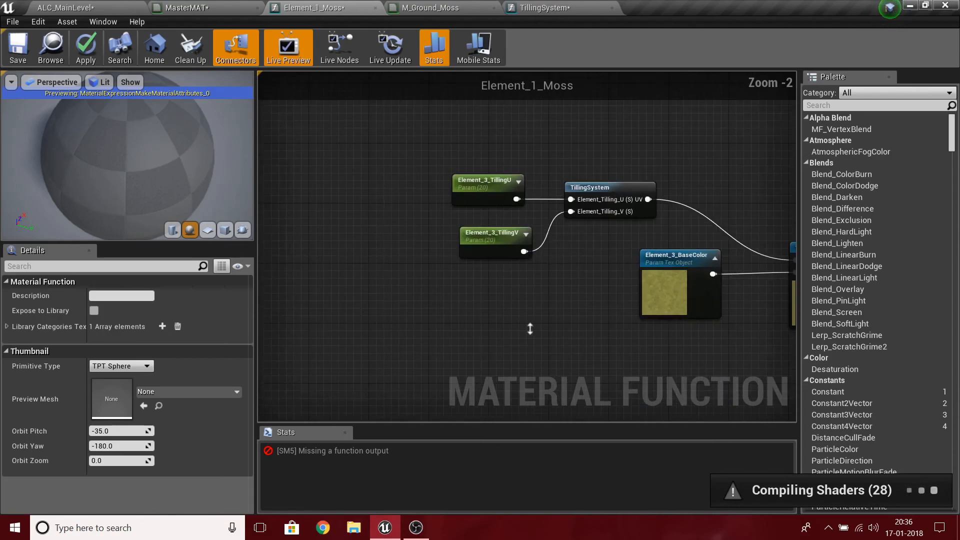
{"action": "left_click", "coordinate": [405, 6]}
{"action": "left_click", "coordinate": [532, 4]}
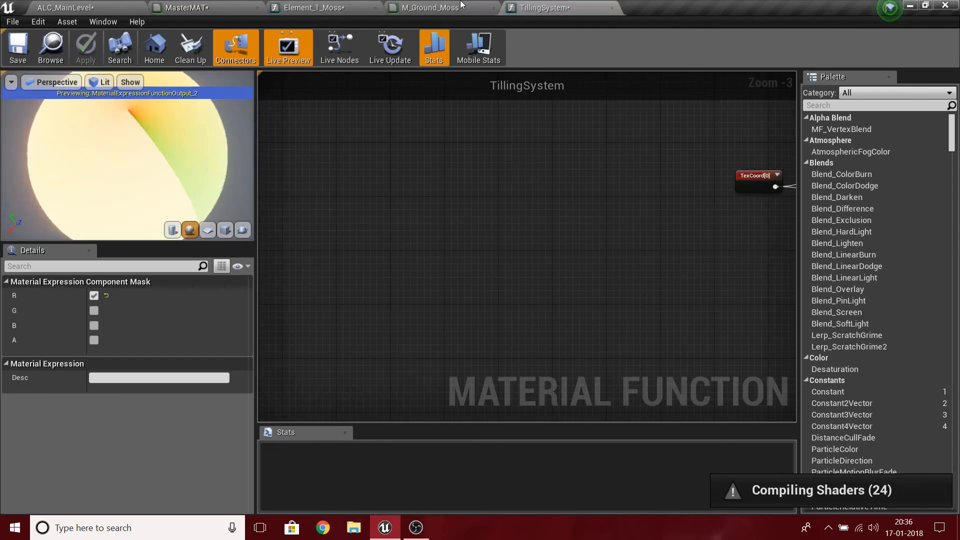
Examine the M_Ground_Moss preview sphere and the texture coordinate settings in its Large Scale Tiling group
{"action": "left_click", "coordinate": [461, 5]}
{"action": "scroll", "coordinate": [161, 160], "scroll_direction": "down", "scroll_amount": 3}
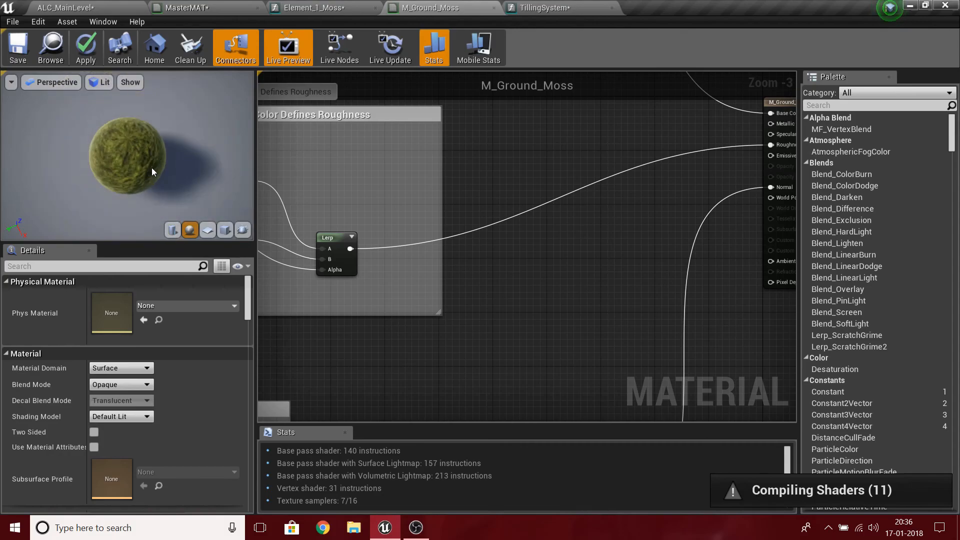
{"action": "scroll", "coordinate": [152, 175], "scroll_direction": "up", "scroll_amount": 5}
{"action": "left_click_drag", "start_coordinate": [151, 199], "coordinate": [193, 215]}
{"action": "scroll", "coordinate": [395, 289], "scroll_direction": "down", "scroll_amount": 8}
{"action": "right_click_drag", "start_coordinate": [273, 335], "coordinate": [602, 308]}
{"action": "left_click", "coordinate": [603, 307]}
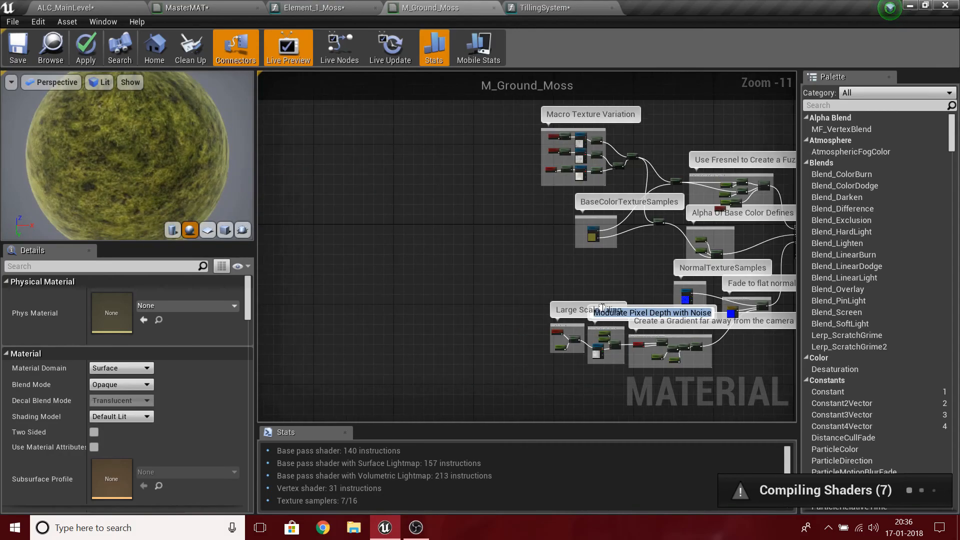
{"action": "scroll", "coordinate": [600, 310], "scroll_direction": "up", "scroll_amount": 8}
{"action": "right_click_drag", "start_coordinate": [543, 354], "coordinate": [463, 212]}
{"action": "left_click", "coordinate": [515, 236]}
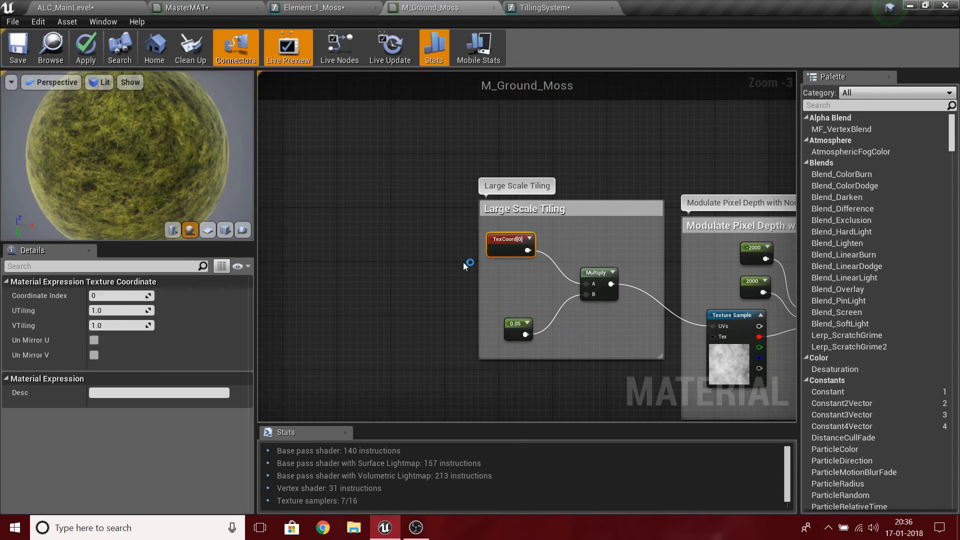
{"action": "left_click", "coordinate": [394, 302]}
In the Element_1_Moss function, set the default values of Element_3_TillingU and Element_3_TillingV to 2
{"action": "left_click", "coordinate": [312, 8]}
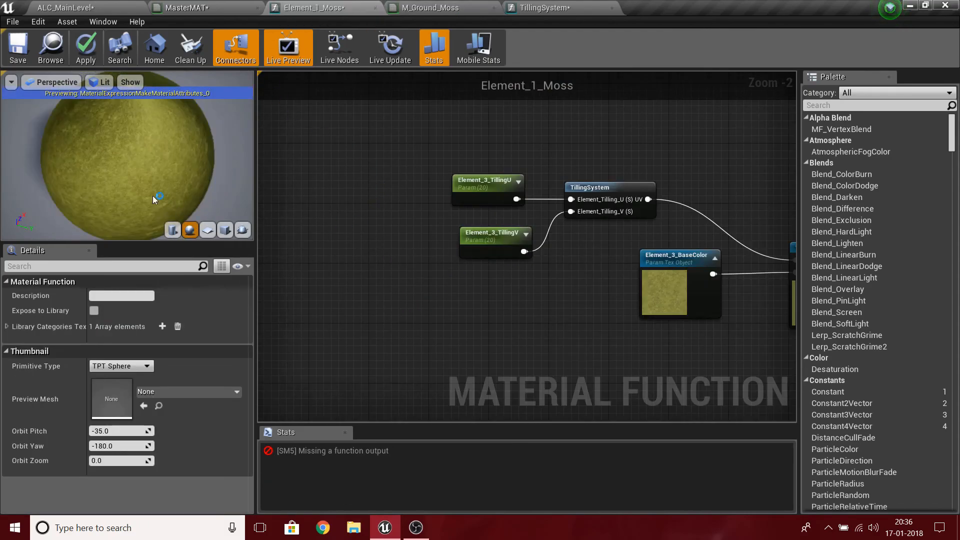
{"action": "scroll", "coordinate": [330, 232], "scroll_direction": "up", "scroll_amount": 2}
{"action": "left_click_drag", "start_coordinate": [117, 163], "coordinate": [160, 220]}
{"action": "left_click", "coordinate": [539, 180]}
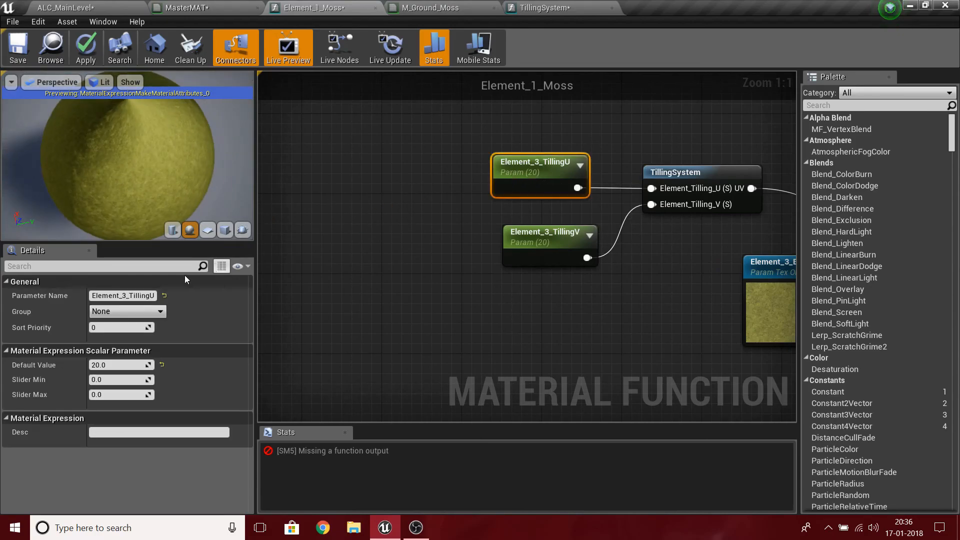
{"action": "left_click", "coordinate": [120, 365]}
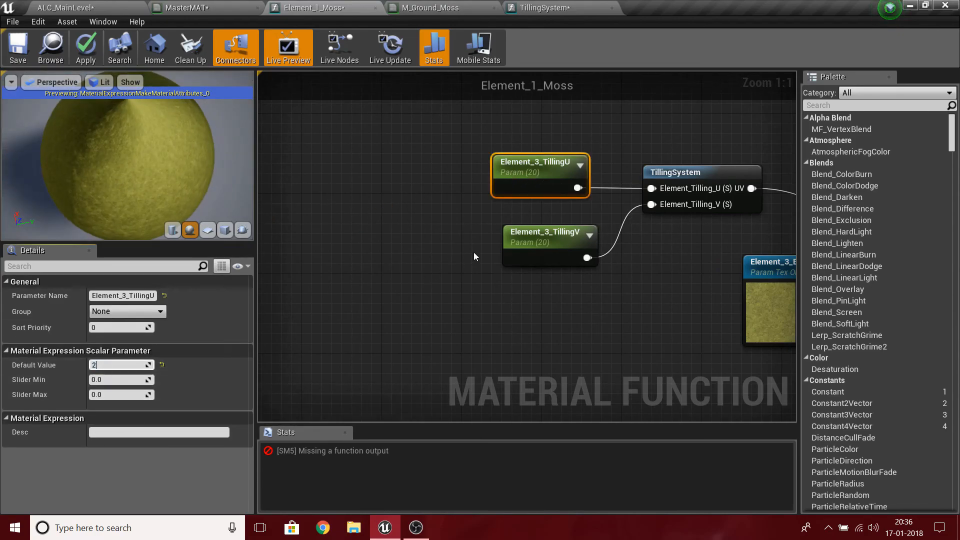
{"action": "type", "text": "2"}
{"action": "left_click", "coordinate": [522, 247]}
{"action": "left_click", "coordinate": [120, 365]}
{"action": "type", "text": "2"}
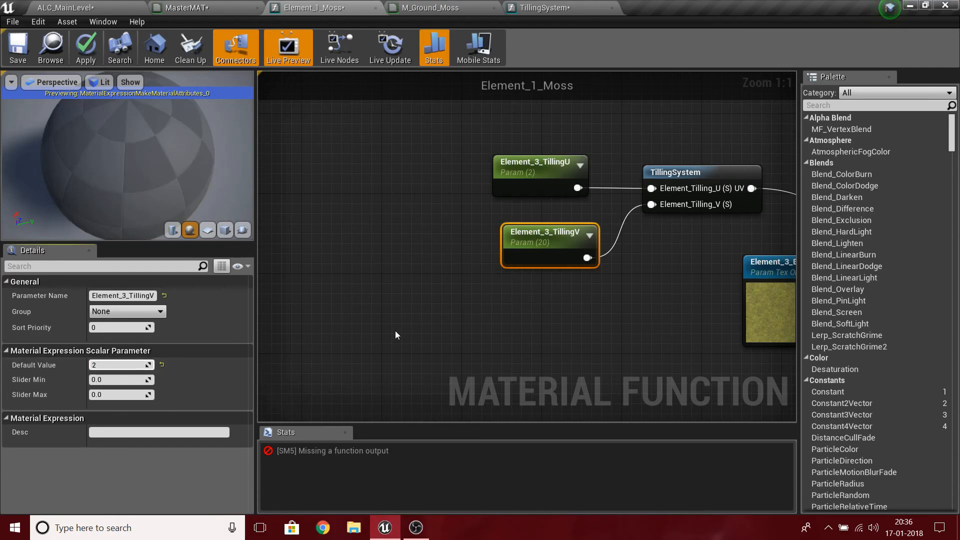
{"action": "left_click", "coordinate": [493, 335]}
{"action": "right_click_drag", "start_coordinate": [645, 328], "coordinate": [259, 354]}
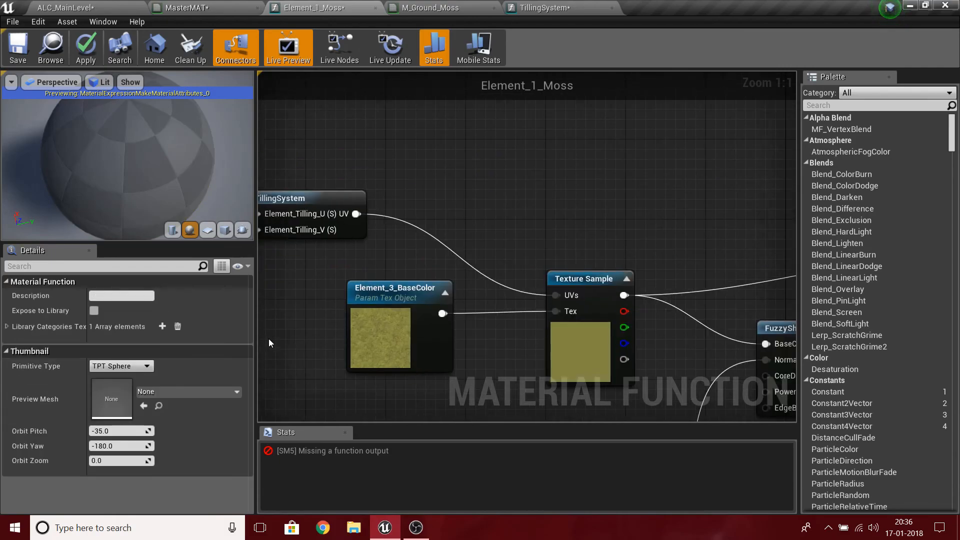
Examine the moss preview sphere from several angles and review the Element_1_Moss node graph
{"action": "scroll", "coordinate": [377, 151], "scroll_direction": "down", "scroll_amount": 5}
{"action": "right_click_drag", "start_coordinate": [471, 184], "coordinate": [581, 164]}
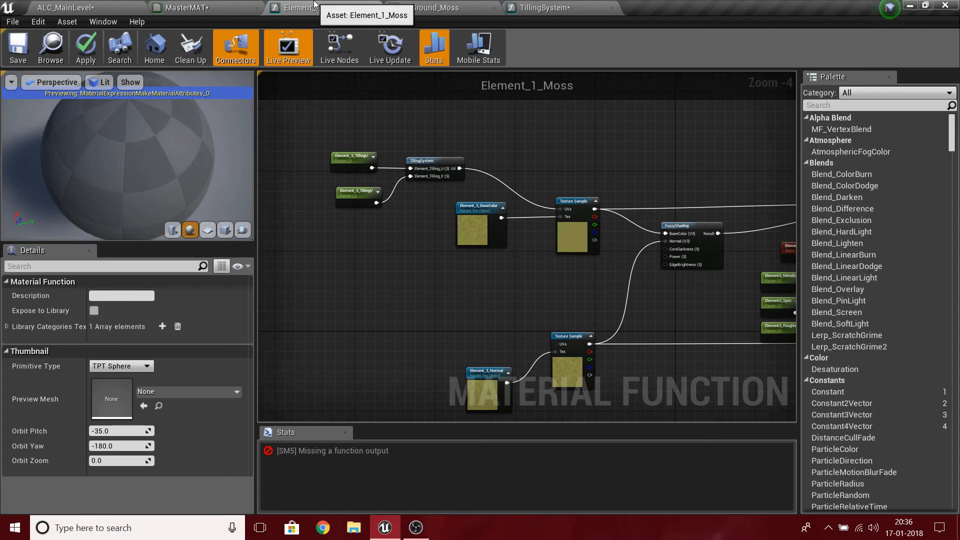
{"action": "right_click_drag", "start_coordinate": [304, 335], "coordinate": [471, 378]}
{"action": "left_click_drag", "start_coordinate": [136, 199], "coordinate": [195, 199]}
{"action": "scroll", "coordinate": [136, 199], "scroll_direction": "up", "scroll_amount": 5}
{"action": "scroll", "coordinate": [136, 203], "scroll_direction": "down", "scroll_amount": 5}
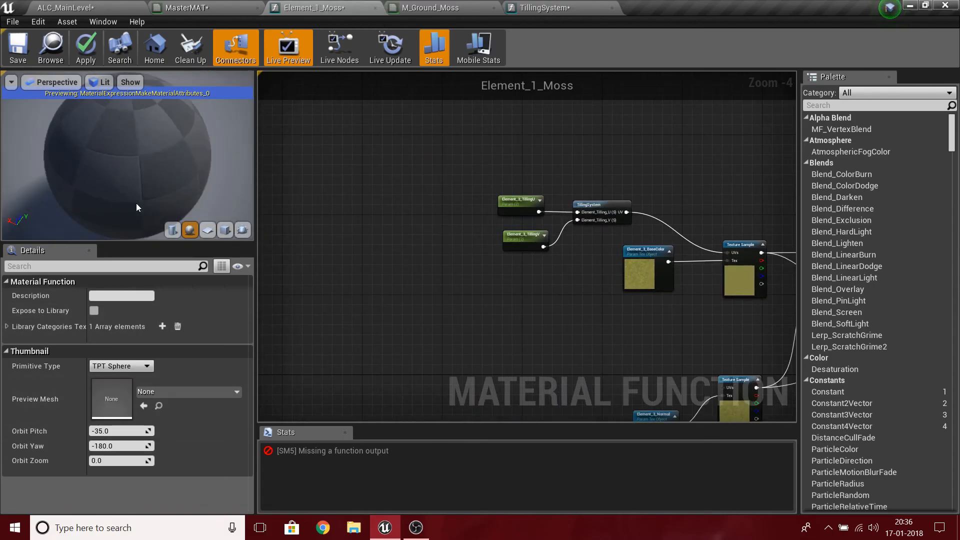
{"action": "middle_click_drag", "start_coordinate": [136, 203], "coordinate": [150, 176]}
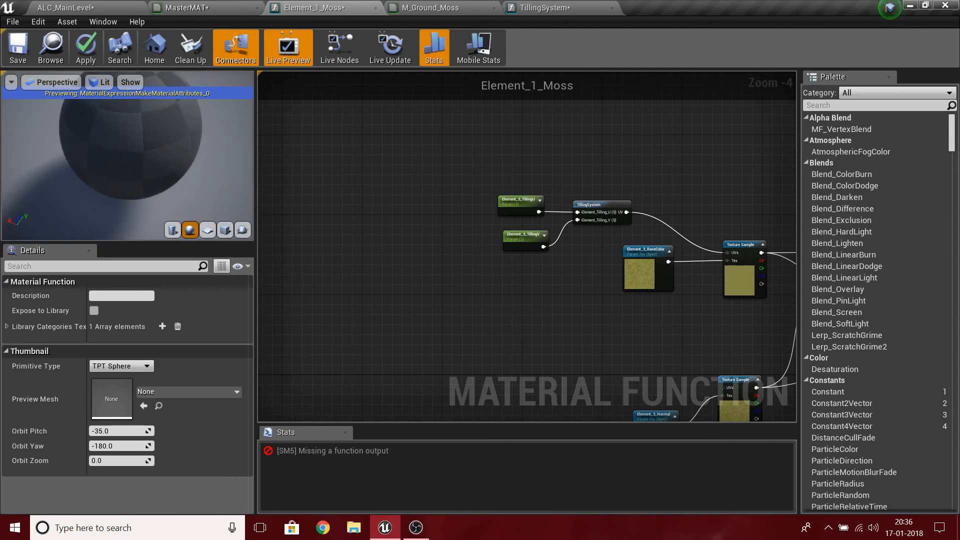
{"action": "middle_click_drag", "start_coordinate": [129, 127], "coordinate": [119, 160]}
{"action": "left_click_drag", "start_coordinate": [118, 160], "coordinate": [76, 191]}
{"action": "middle_click_drag", "start_coordinate": [77, 191], "coordinate": [75, 169]}
{"action": "left_click_drag", "start_coordinate": [75, 169], "coordinate": [98, 148]}
{"action": "left_click_drag", "start_coordinate": [91, 188], "coordinate": [117, 172]}
{"action": "scroll", "coordinate": [598, 296], "scroll_direction": "down", "scroll_amount": 5}
{"action": "right_click_drag", "start_coordinate": [598, 320], "coordinate": [488, 256]}
{"action": "scroll", "coordinate": [617, 337], "scroll_direction": "up", "scroll_amount": 5}
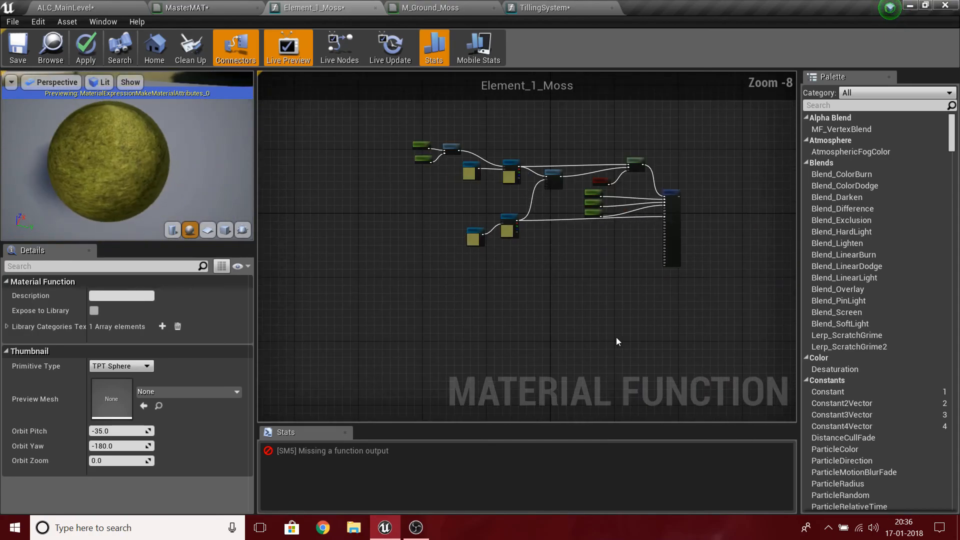
{"action": "right_click_drag", "start_coordinate": [584, 303], "coordinate": [744, 419]}
{"action": "scroll", "coordinate": [443, 200], "scroll_direction": "up", "scroll_amount": 5}
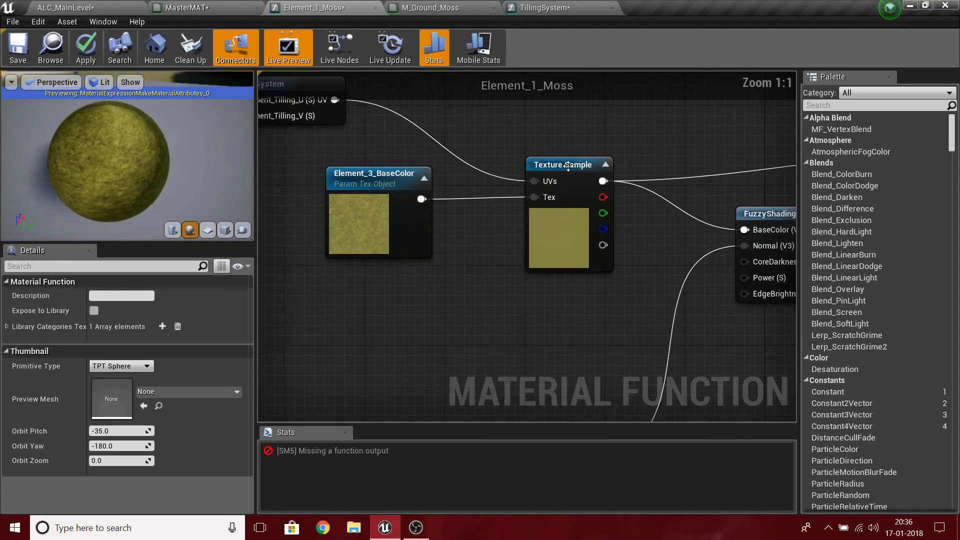
{"action": "right_click", "coordinate": [525, 120]}
{"action": "type", "text": "lands"}
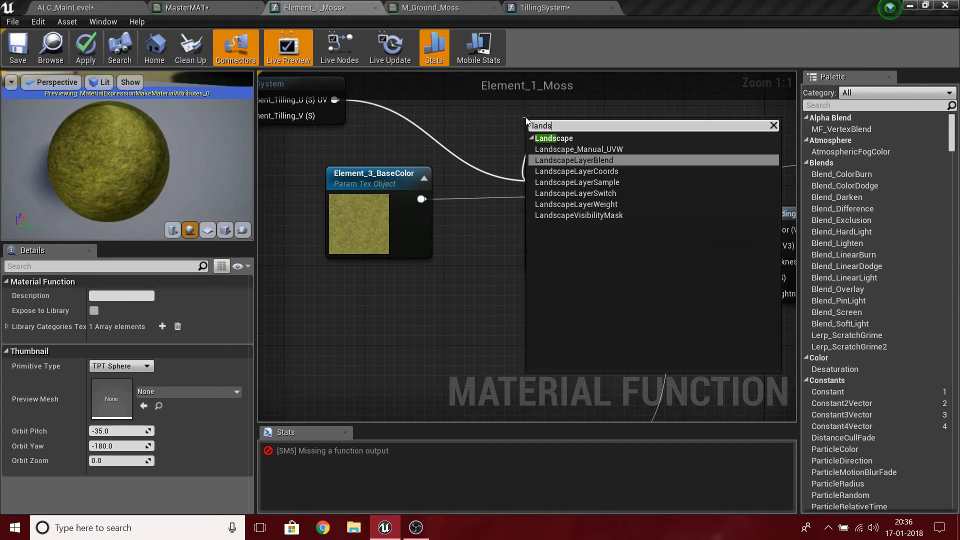
{"action": "key", "text": "Down"}
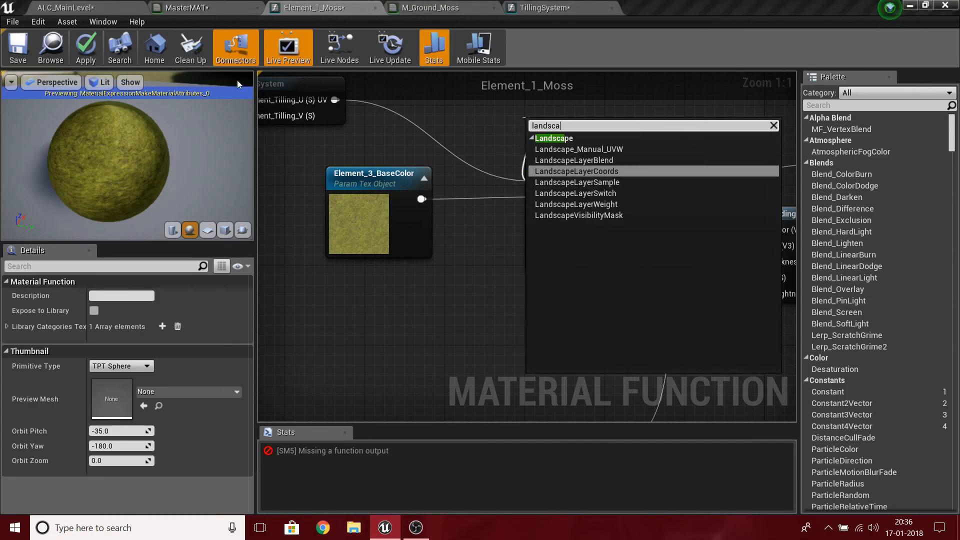
{"action": "left_click", "coordinate": [480, 410]}
Move the MakeMaterialAttributes node farther away from the Switch and scalar parameter nodes to make room
{"action": "right_click_drag", "start_coordinate": [479, 409], "coordinate": [222, 395]}
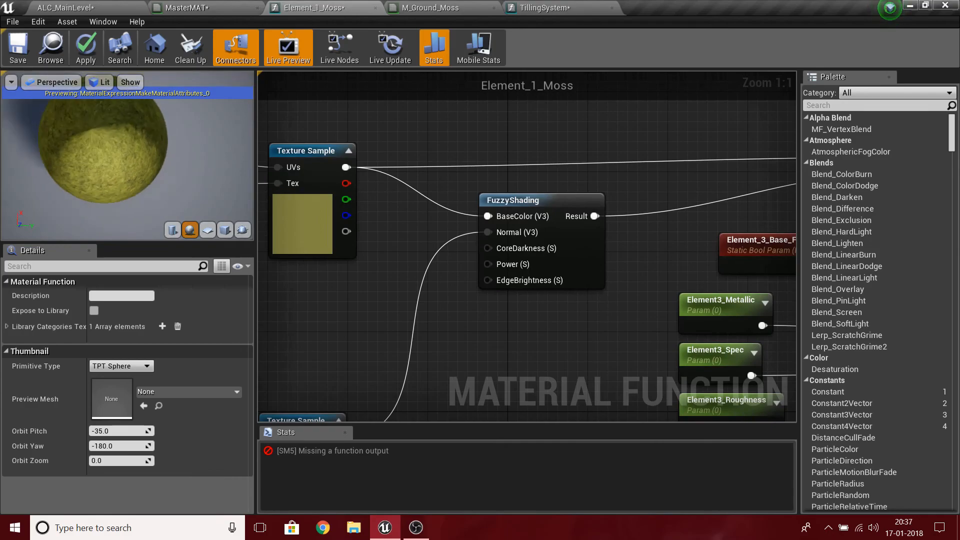
{"action": "scroll", "coordinate": [537, 358], "scroll_direction": "down", "scroll_amount": 5}
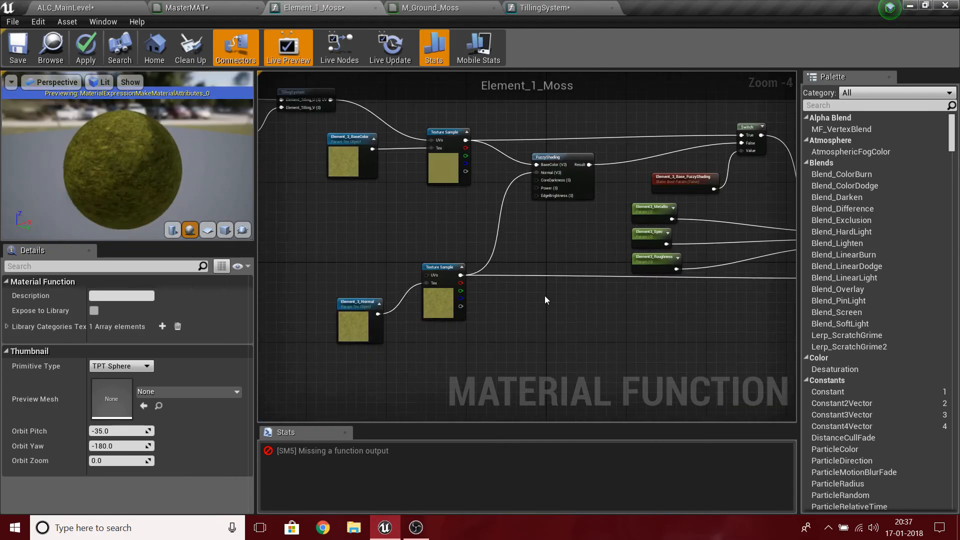
{"action": "scroll", "coordinate": [783, 309], "scroll_direction": "up", "scroll_amount": 4}
{"action": "right_click_drag", "start_coordinate": [612, 326], "coordinate": [642, 242]}
{"action": "right_click_drag", "start_coordinate": [564, 275], "coordinate": [578, 347]}
{"action": "scroll", "coordinate": [578, 347], "scroll_direction": "down", "scroll_amount": 5}
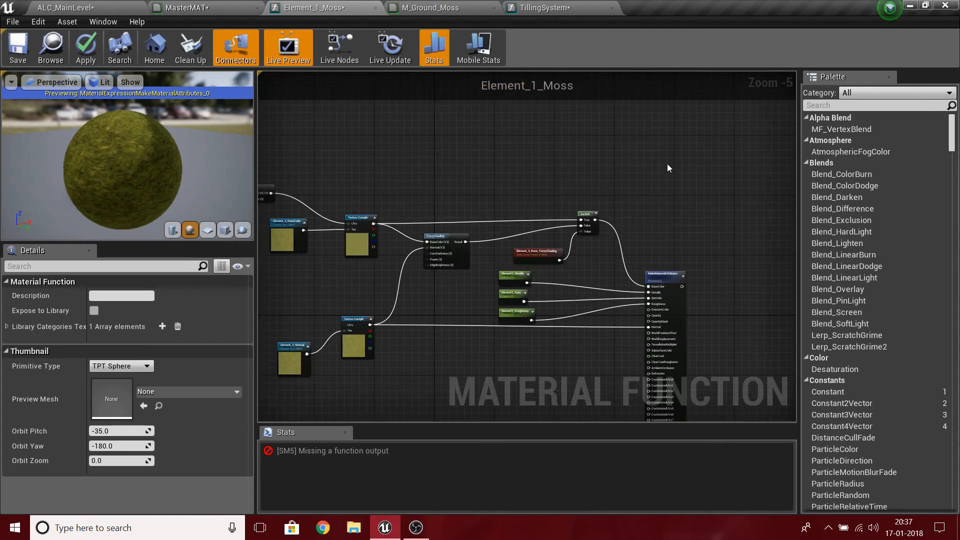
{"action": "left_click", "coordinate": [672, 274]}
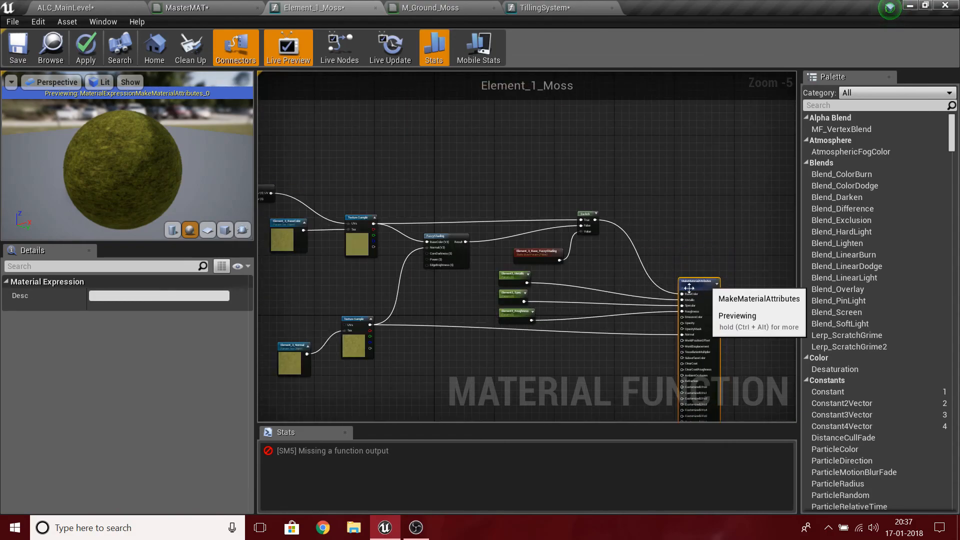
Duplicate the base color Switch together with its Element_3_Base_FuzzyShading bool parameter near the Metallic, Spec and Roughness parameters
{"action": "scroll", "coordinate": [509, 310], "scroll_direction": "up", "scroll_amount": 5}
{"action": "right_click_drag", "start_coordinate": [743, 248], "coordinate": [678, 250]}
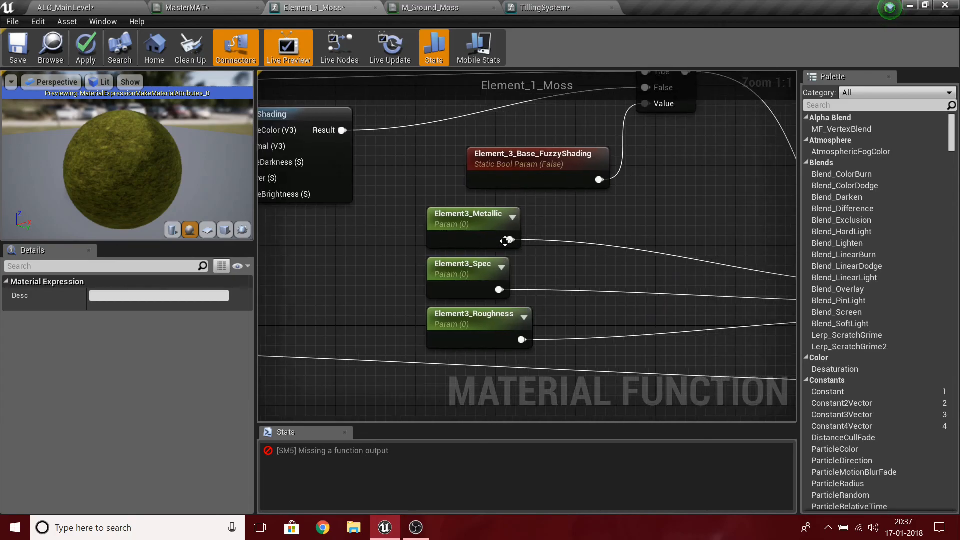
{"action": "right_click_drag", "start_coordinate": [474, 241], "coordinate": [469, 258]}
{"action": "right_click_drag", "start_coordinate": [683, 277], "coordinate": [687, 400]}
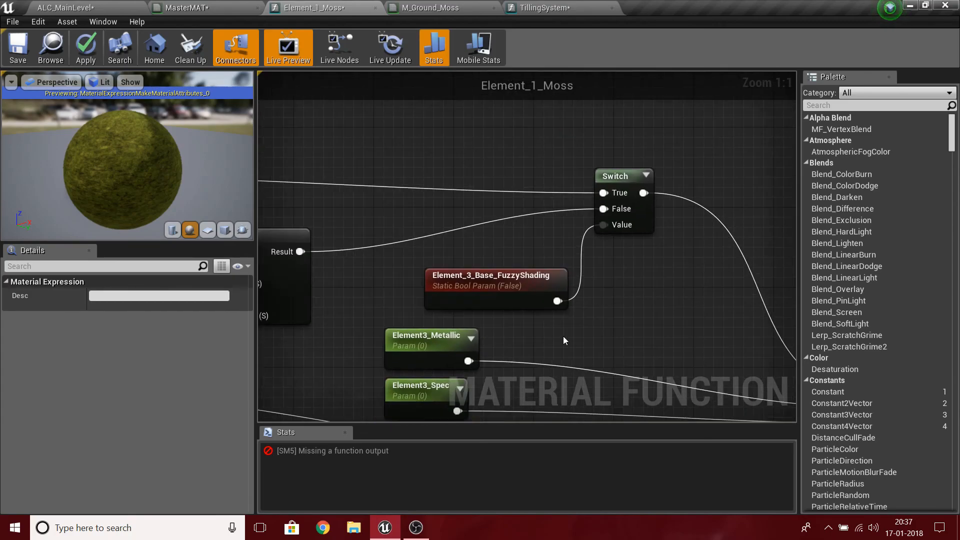
{"action": "left_click_drag", "start_coordinate": [660, 333], "coordinate": [660, 330]}
{"action": "left_click", "coordinate": [624, 203]}
{"action": "right_click_drag", "start_coordinate": [640, 319], "coordinate": [587, 248]}
{"action": "left_click_drag", "start_coordinate": [595, 145], "coordinate": [600, 142]}
{"action": "key", "text": "ctrl+c"}
{"action": "right_click_drag", "start_coordinate": [653, 309], "coordinate": [637, 226]}
{"action": "key", "text": "ctrl+v"}
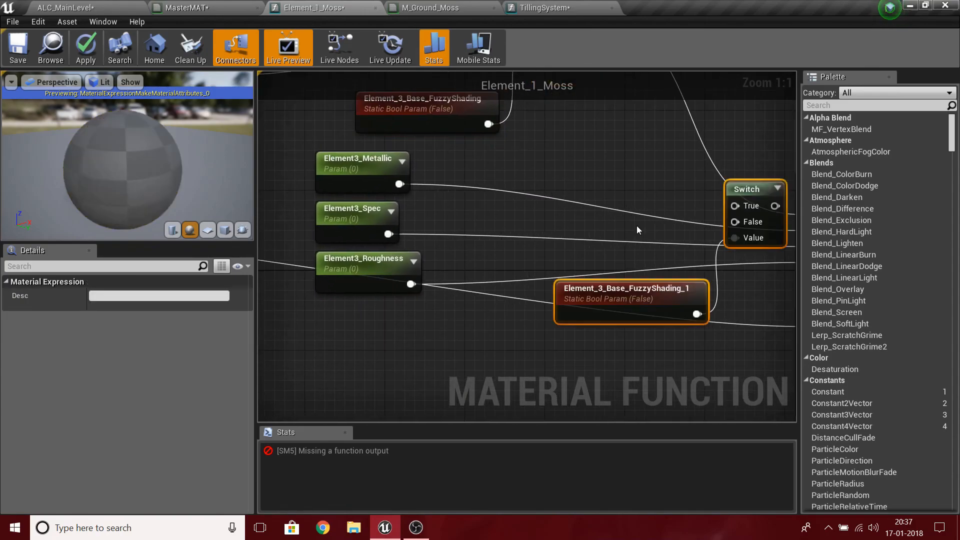
Place the duplicated bool parameter beside its Switch and shift MakeMaterialAttributes clear of both
{"action": "right_click_drag", "start_coordinate": [612, 400], "coordinate": [506, 383]}
{"action": "left_click", "coordinate": [631, 362]}
{"action": "scroll", "coordinate": [631, 362], "scroll_direction": "down", "scroll_amount": 3}
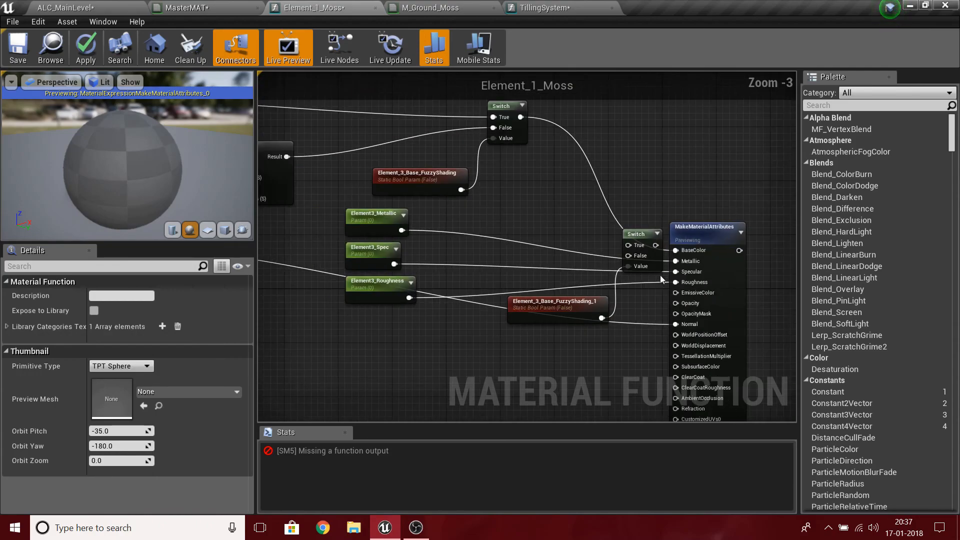
{"action": "left_click_drag", "start_coordinate": [563, 310], "coordinate": [556, 244]}
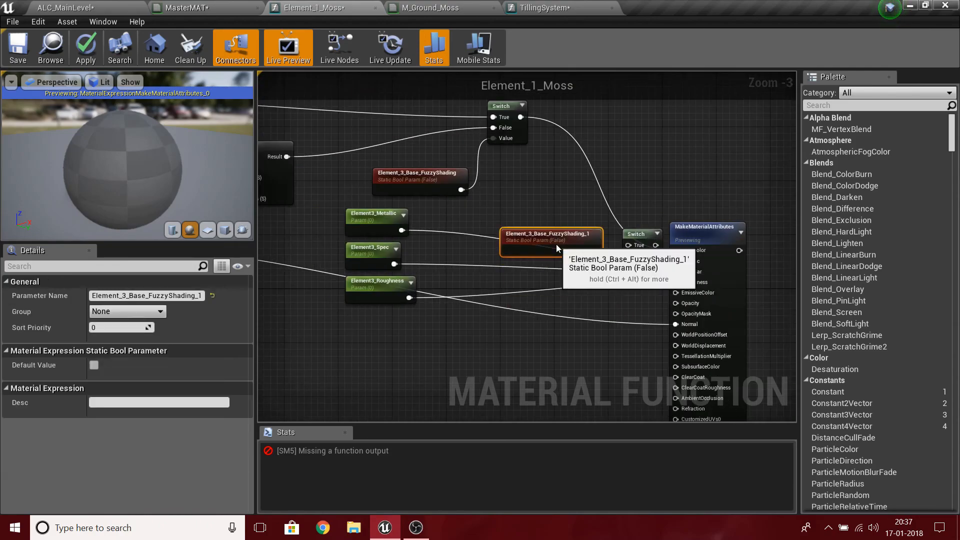
{"action": "left_click_drag", "start_coordinate": [709, 237], "coordinate": [753, 212]}
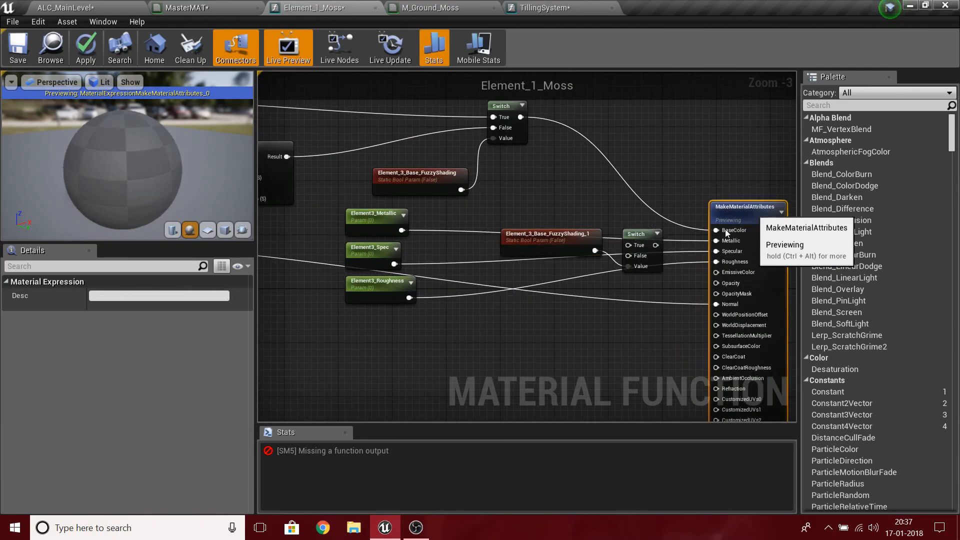
Spread out the Roughness, Spec and Metallic parameters, and position the duplicated bool and Switch between Element3_Metallic and MakeMaterialAttributes
{"action": "left_click_drag", "start_coordinate": [416, 284], "coordinate": [359, 422]}
{"action": "right_click_drag", "start_coordinate": [354, 230], "coordinate": [503, 224]}
{"action": "left_click_drag", "start_coordinate": [503, 223], "coordinate": [413, 294]}
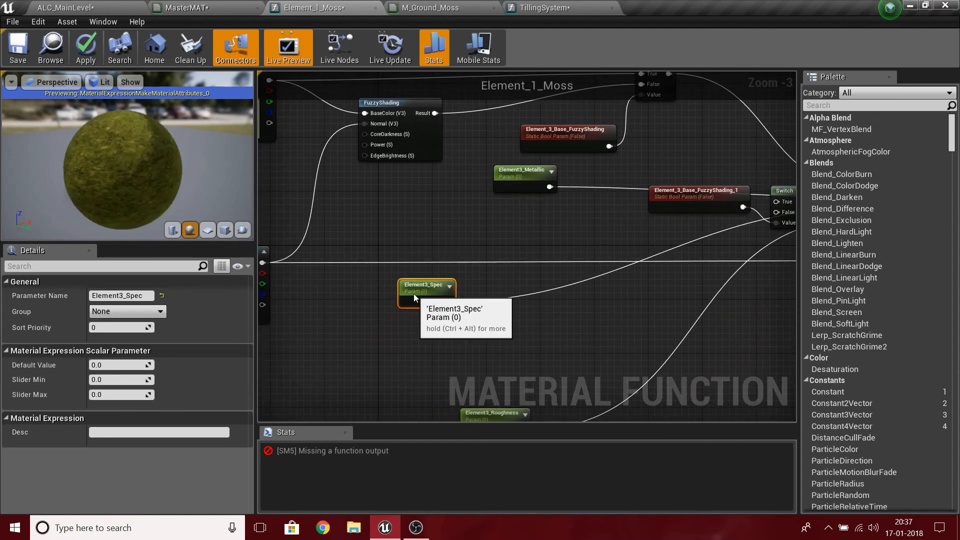
{"action": "left_click_drag", "start_coordinate": [524, 179], "coordinate": [428, 205]}
{"action": "right_click_drag", "start_coordinate": [428, 205], "coordinate": [302, 229]}
{"action": "left_click_drag", "start_coordinate": [585, 220], "coordinate": [476, 259]}
{"action": "left_click", "coordinate": [647, 226]}
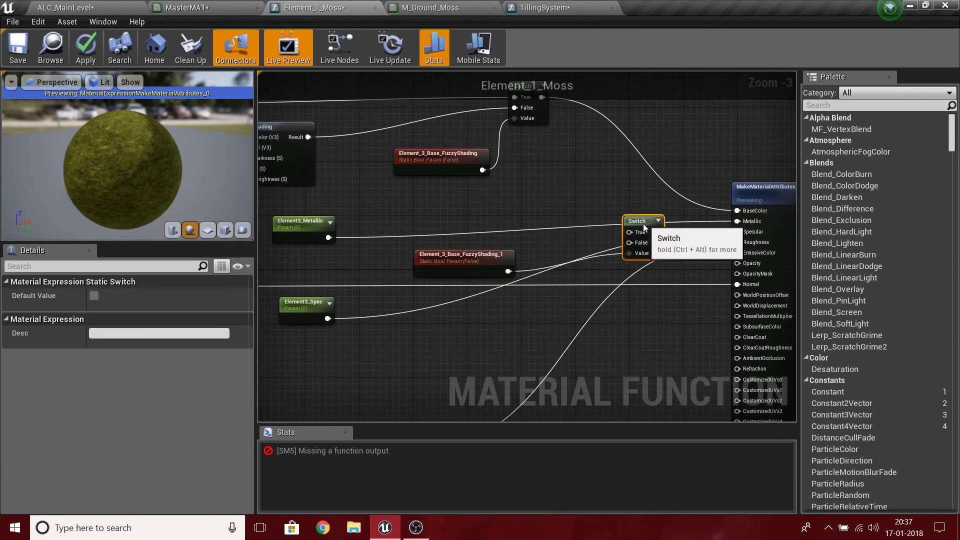
{"action": "left_click_drag", "start_coordinate": [646, 227], "coordinate": [572, 240]}
Connect Element3_Metallic to the duplicated Switch's False input and rename its bool parameter Element_3_MetalMap
{"action": "left_click_drag", "start_coordinate": [327, 237], "coordinate": [373, 240]}
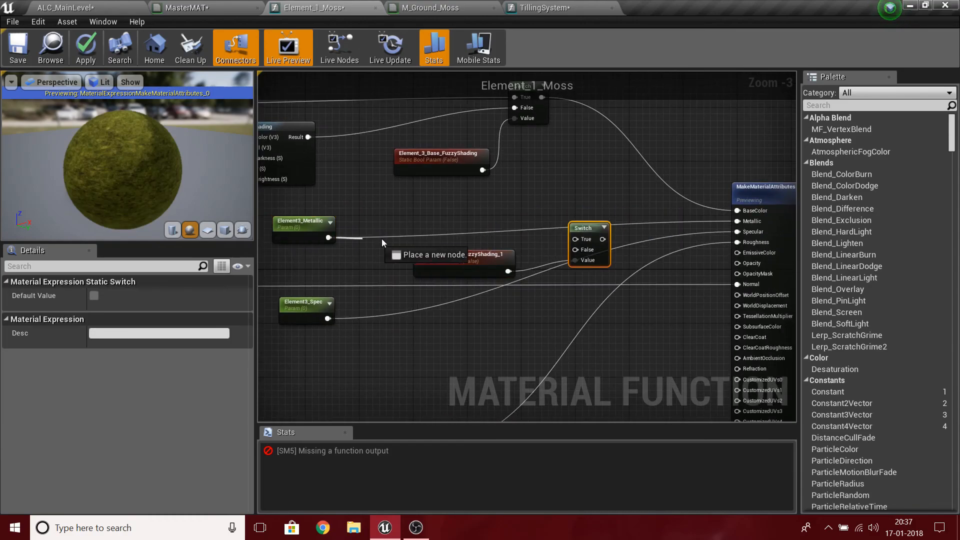
{"action": "left_click_drag", "start_coordinate": [640, 267], "coordinate": [575, 249]}
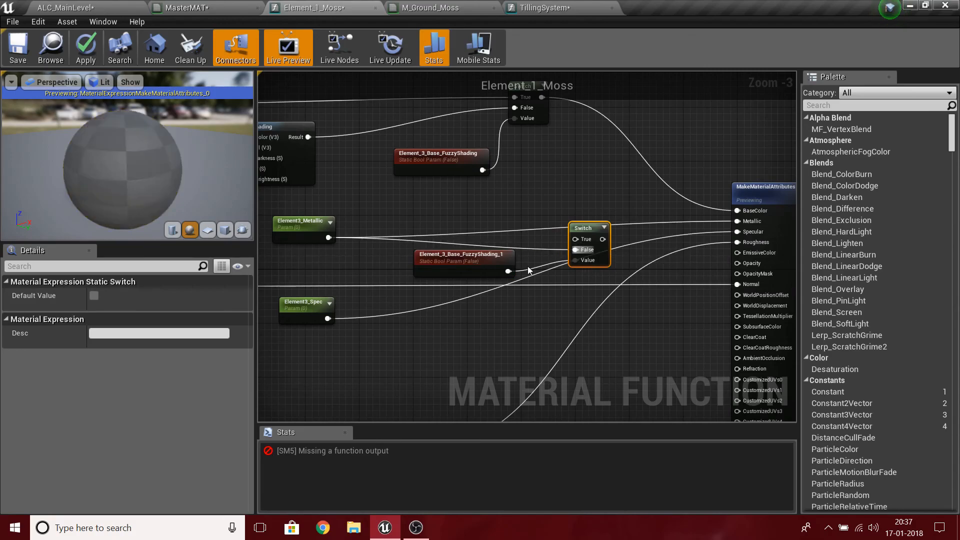
{"action": "left_click", "coordinate": [455, 269]}
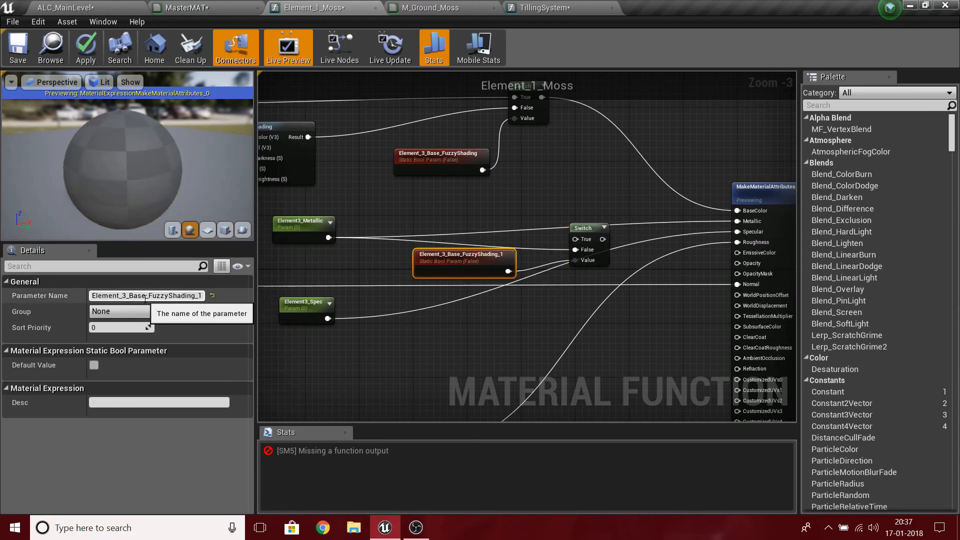
{"action": "left_click", "coordinate": [147, 297]}
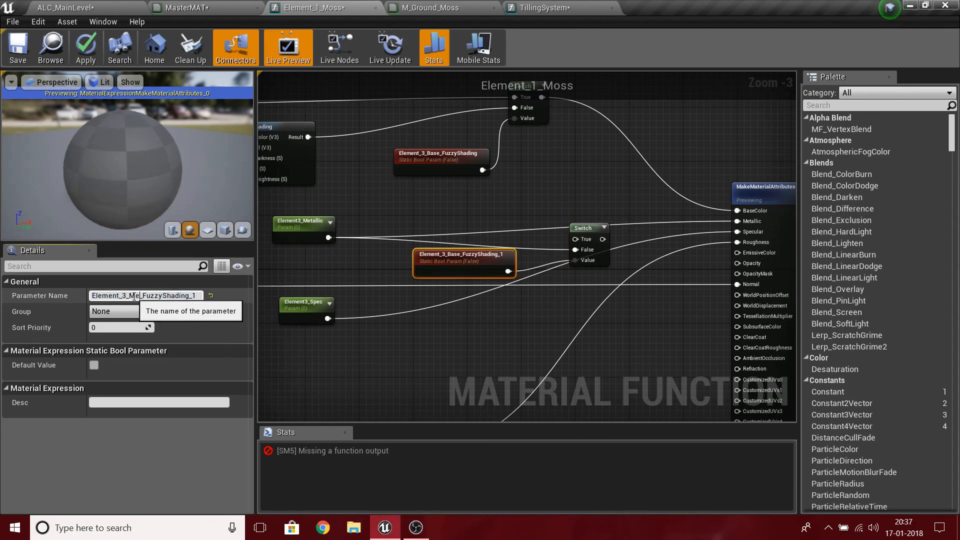
{"action": "type", "text": "Map"}
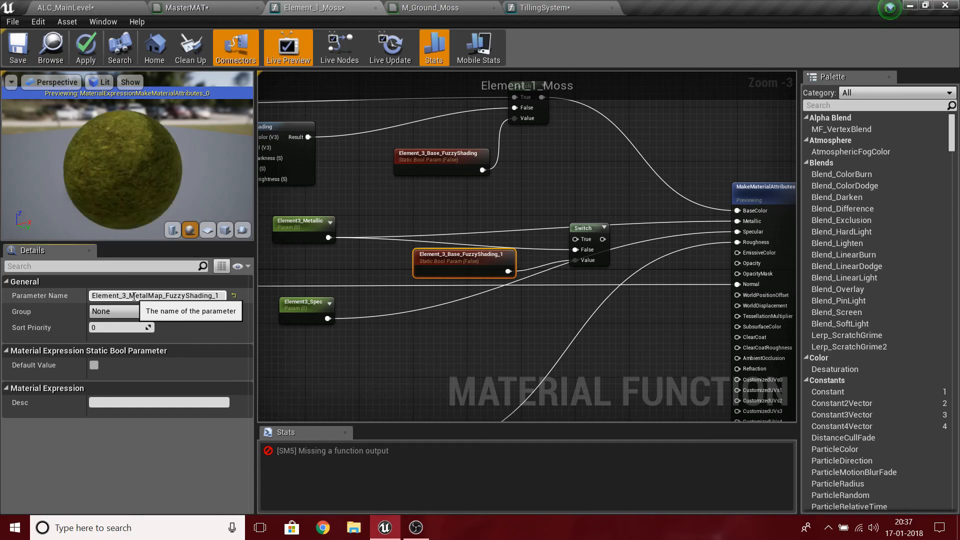
{"action": "left_click_drag", "start_coordinate": [164, 295], "coordinate": [243, 307]}
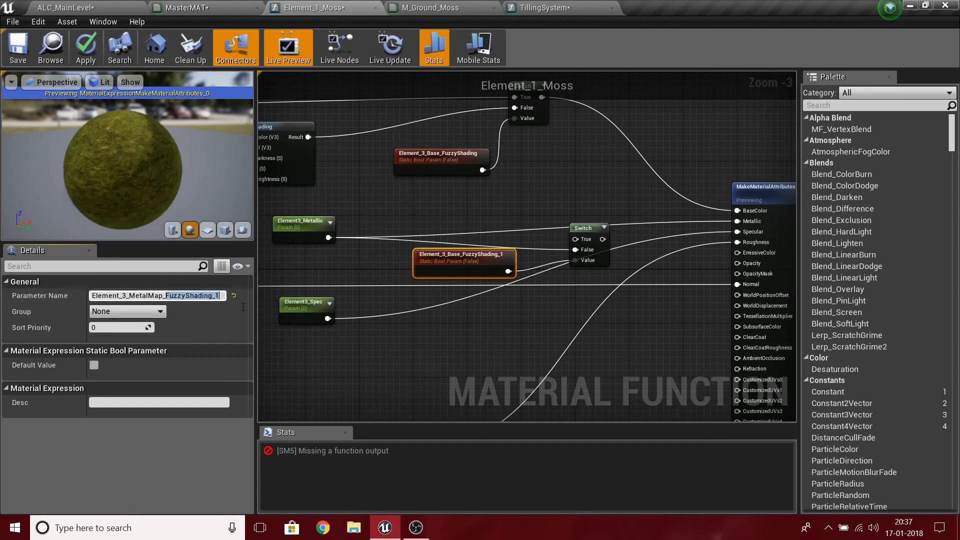
{"action": "key", "text": "BackSpace"}
{"action": "key", "text": "Return"}
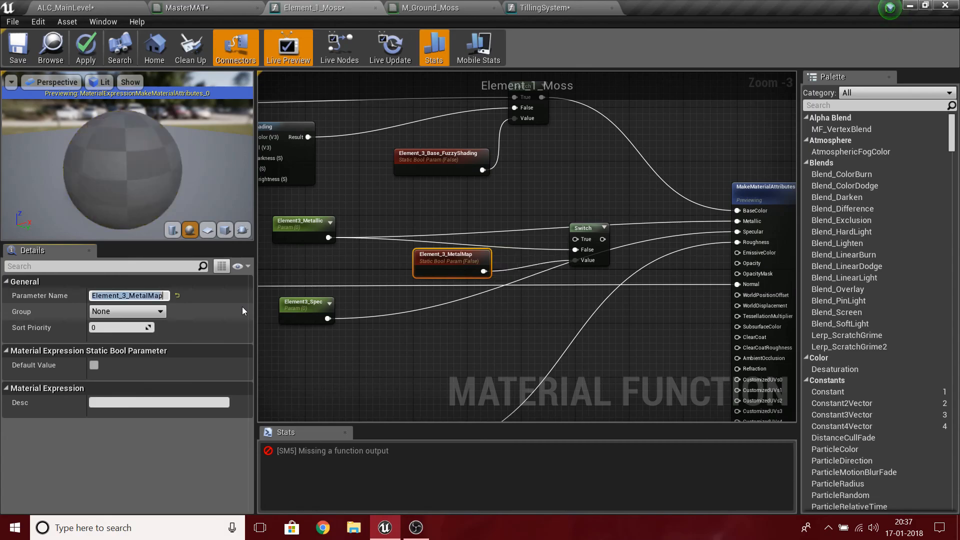
Add a Texture Sample feeding the duplicated Switch's True input, and arrange it above the Element3_Metallic parameter
{"action": "left_click_drag", "start_coordinate": [575, 239], "coordinate": [511, 224]}
{"action": "type", "text": "tex"}
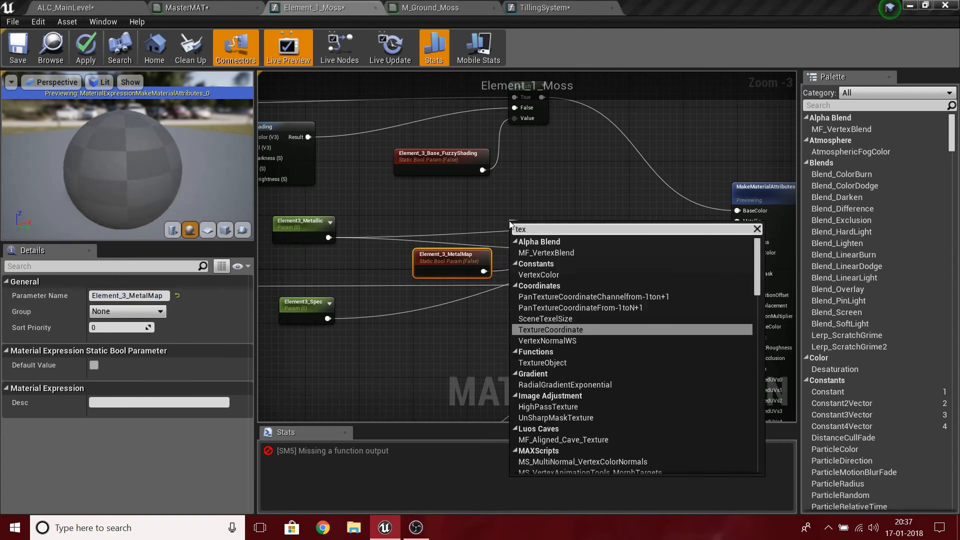
{"action": "type", "text": "ture"}
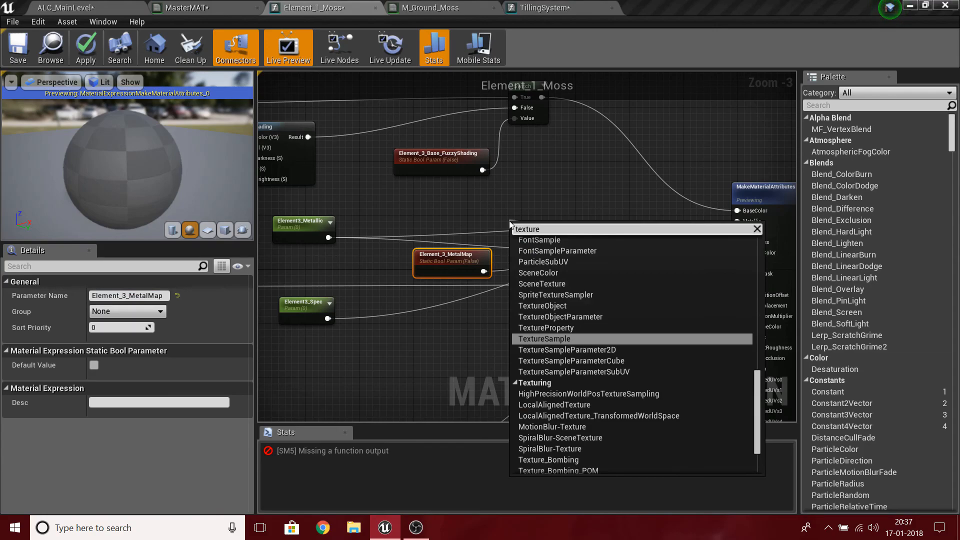
{"action": "key", "text": "Return"}
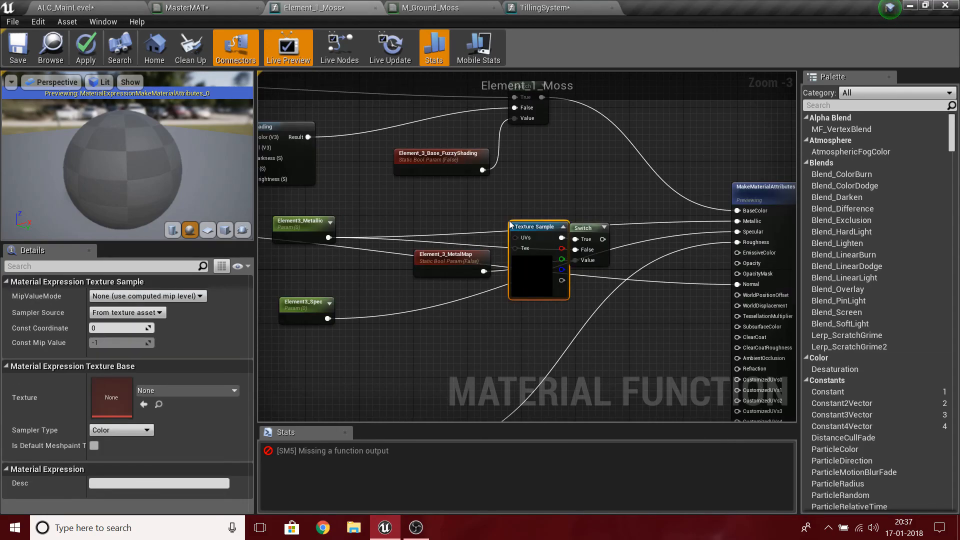
{"action": "left_click_drag", "start_coordinate": [526, 223], "coordinate": [360, 197]}
{"action": "left_click_drag", "start_coordinate": [309, 235], "coordinate": [295, 269]}
{"action": "right_click_drag", "start_coordinate": [327, 292], "coordinate": [539, 348]}
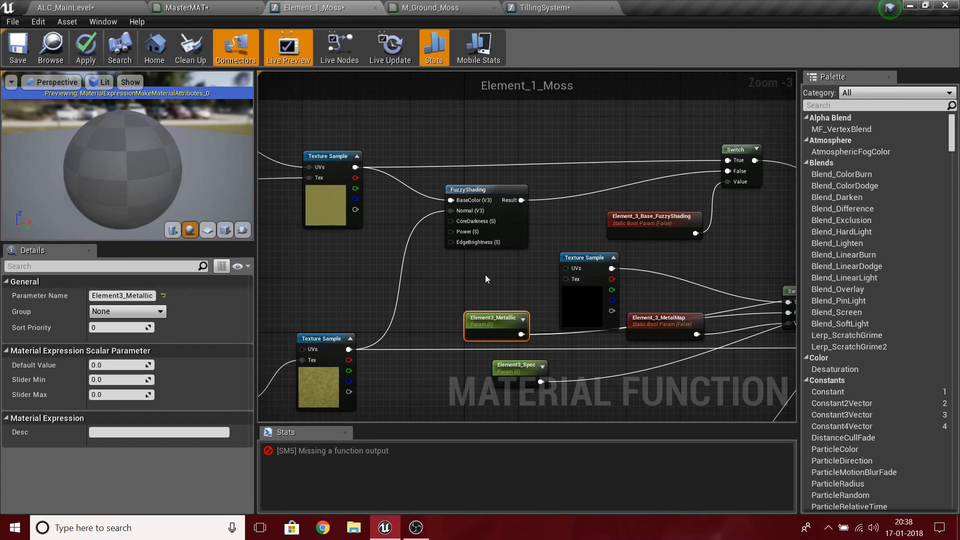
Duplicate the Element_3_BaseColor texture object parameter and connect the copy to the new Texture Sample's Tex input
{"action": "right_click_drag", "start_coordinate": [485, 275], "coordinate": [644, 275]}
{"action": "left_click", "coordinate": [357, 200]}
{"action": "key", "text": "ctrl+c"}
{"action": "key", "text": "ctrl+v"}
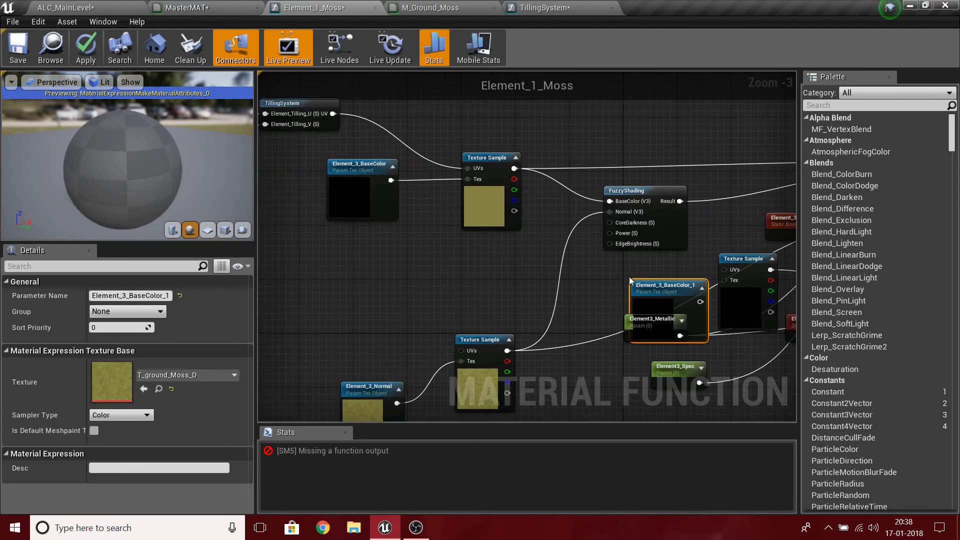
{"action": "left_click_drag", "start_coordinate": [655, 298], "coordinate": [728, 280]}
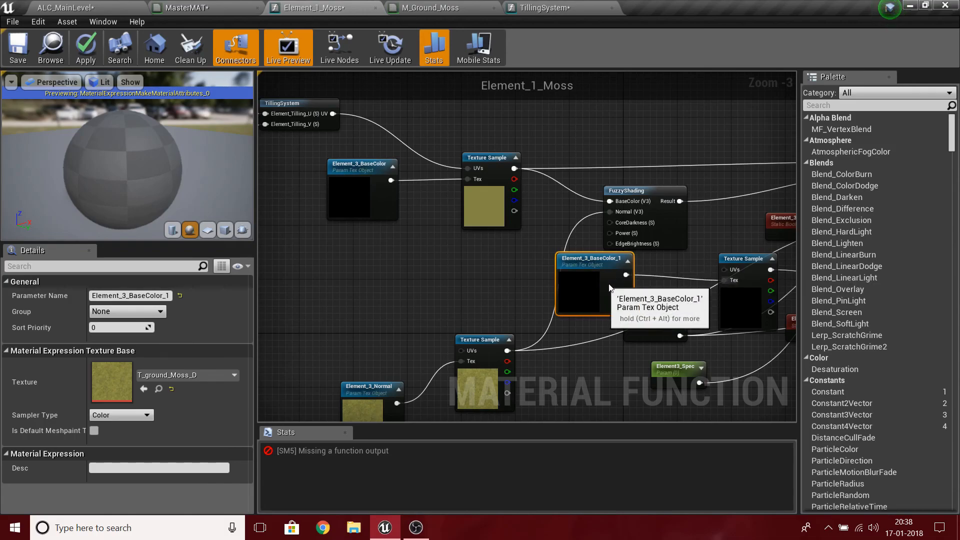
{"action": "left_click_drag", "start_coordinate": [602, 290], "coordinate": [574, 297]}
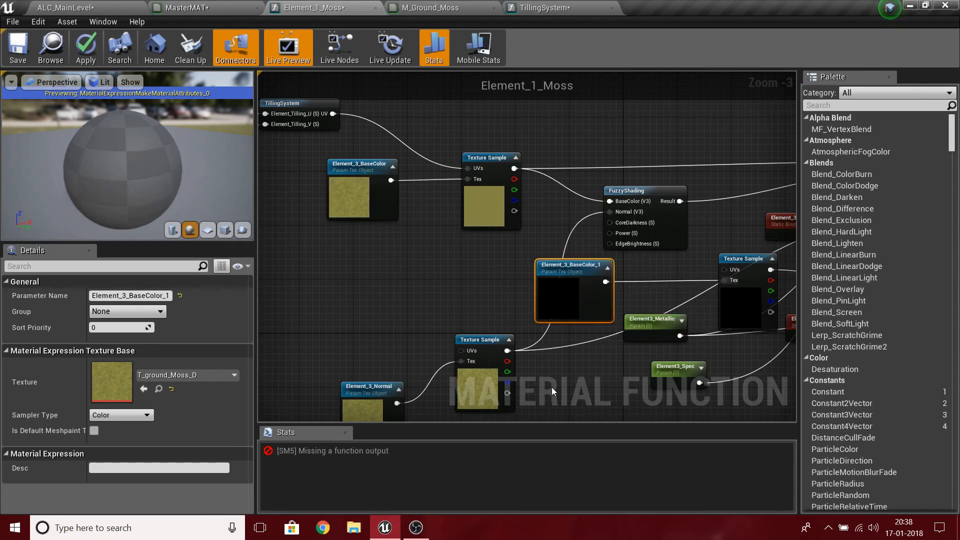
{"action": "right_click_drag", "start_coordinate": [549, 374], "coordinate": [644, 361]}
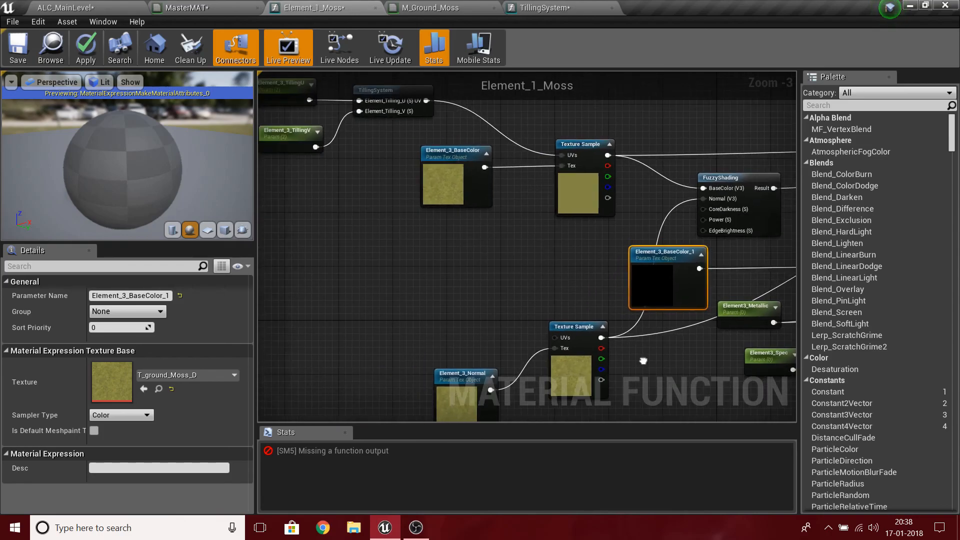
{"action": "right_click_drag", "start_coordinate": [523, 324], "coordinate": [403, 294]}
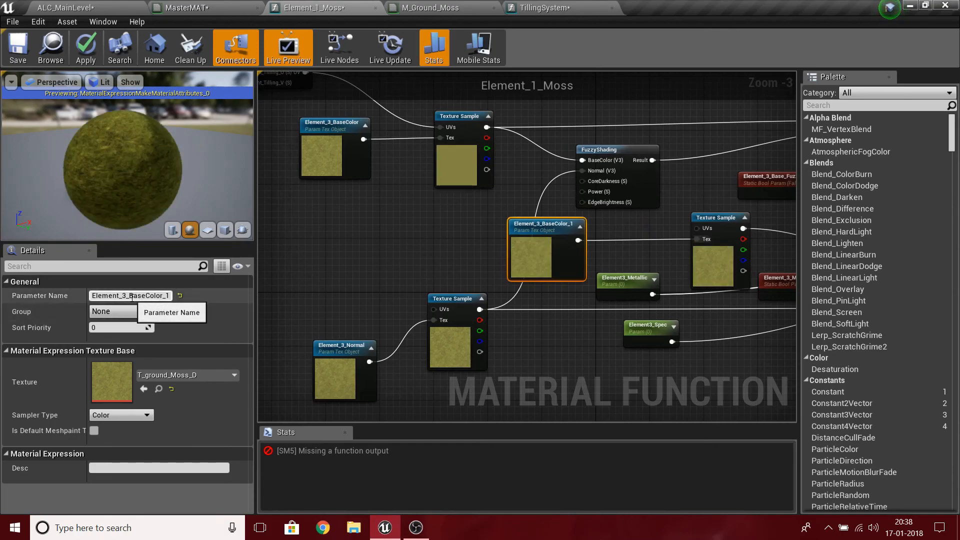
Rename the duplicated base color texture object parameter as Element_3_Metallic
{"action": "left_click_drag", "start_coordinate": [130, 297], "coordinate": [190, 296]}
{"action": "type", "text": "Meta"}
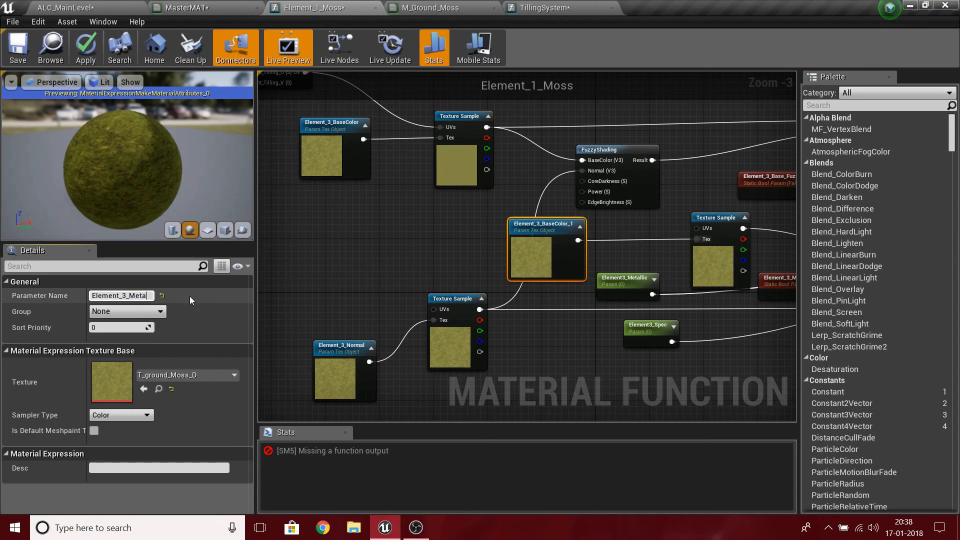
{"action": "type", "text": "llic"}
{"action": "key", "text": "Return"}
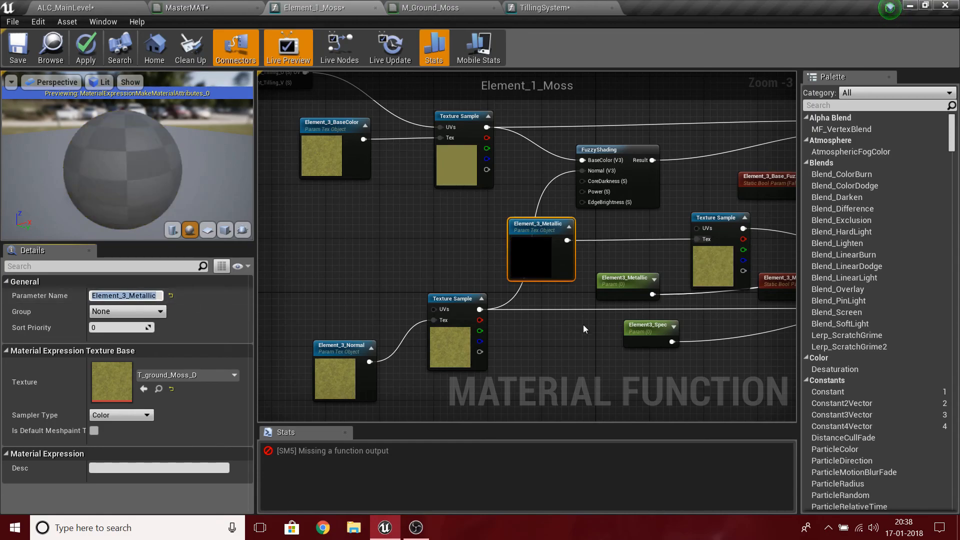
Connect the output of the metal map Switch to the Metallic input of MakeMaterialAttributes
{"action": "left_click", "coordinate": [650, 334]}
{"action": "right_click_drag", "start_coordinate": [656, 391], "coordinate": [552, 381]}
{"action": "left_click", "coordinate": [661, 350]}
{"action": "right_click_drag", "start_coordinate": [663, 349], "coordinate": [426, 434]}
{"action": "left_click_drag", "start_coordinate": [603, 290], "coordinate": [744, 270]}
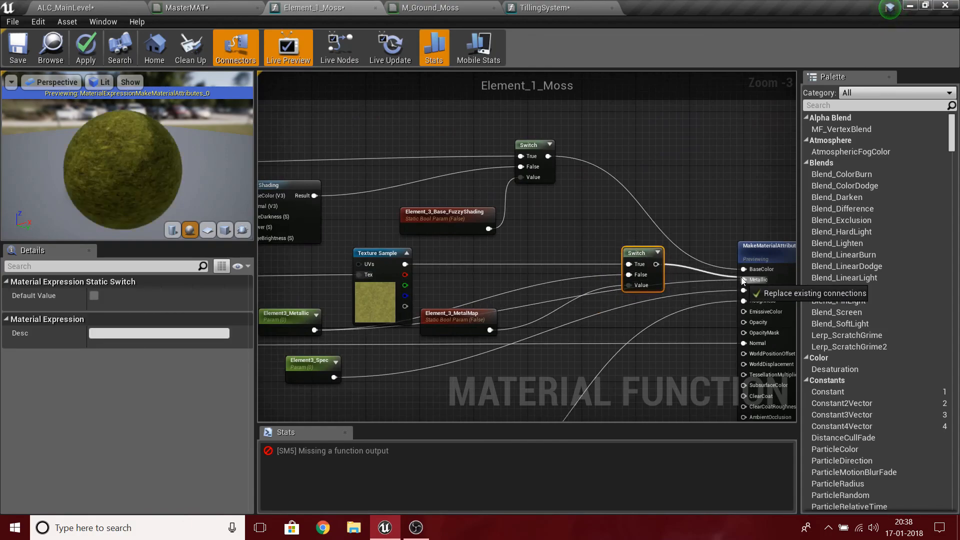
Arrange the metallic texture object, Texture Sample, scalar parameter, MetalMap bool and Switch into a compact group, collapsing the texture object's preview
{"action": "right_click_drag", "start_coordinate": [529, 344], "coordinate": [655, 336]}
{"action": "left_click_drag", "start_coordinate": [489, 249], "coordinate": [676, 222]}
{"action": "left_click_drag", "start_coordinate": [571, 308], "coordinate": [611, 301]}
{"action": "left_click_drag", "start_coordinate": [430, 298], "coordinate": [437, 279]}
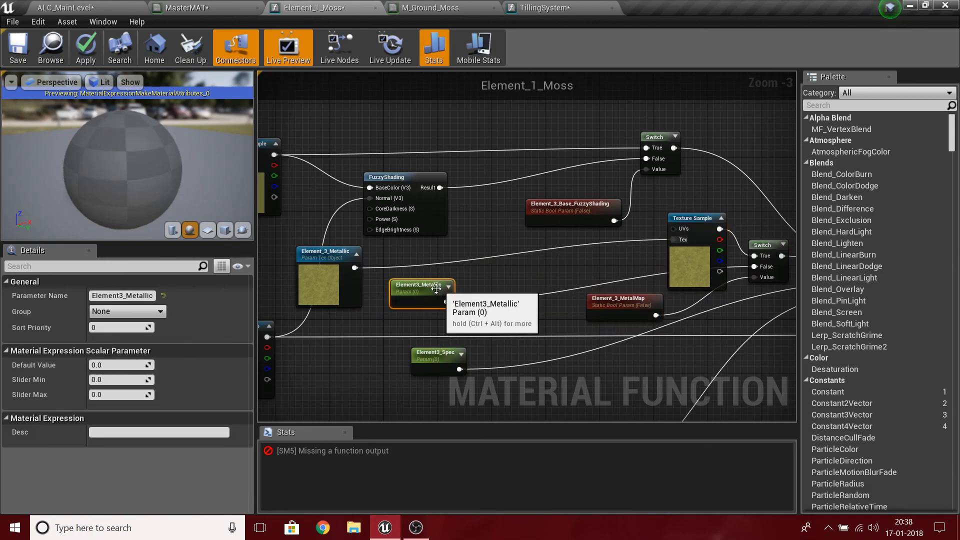
{"action": "left_click_drag", "start_coordinate": [324, 258], "coordinate": [516, 245]}
{"action": "left_click", "coordinate": [519, 239]}
{"action": "left_click_drag", "start_coordinate": [705, 225], "coordinate": [670, 240]}
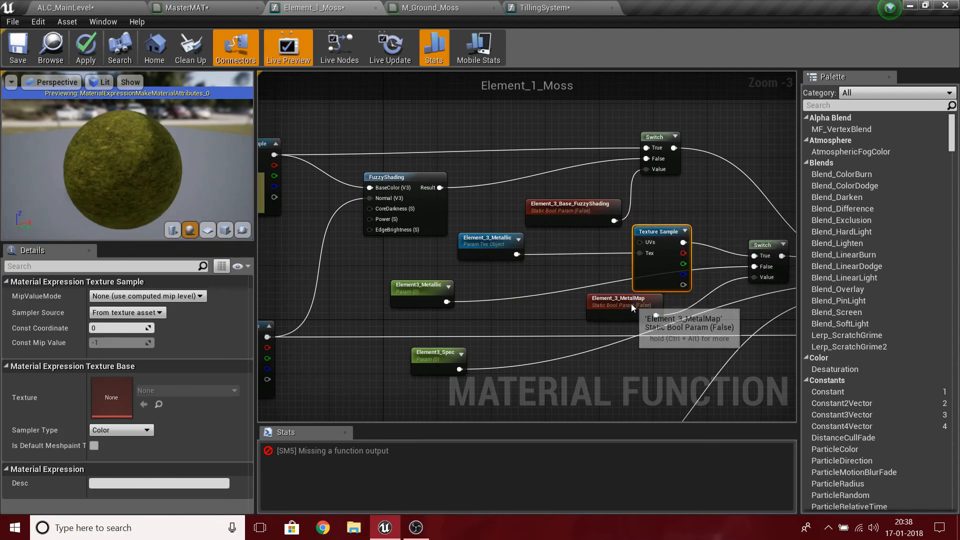
{"action": "left_click_drag", "start_coordinate": [631, 297], "coordinate": [583, 304]}
{"action": "left_click_drag", "start_coordinate": [422, 295], "coordinate": [605, 277]}
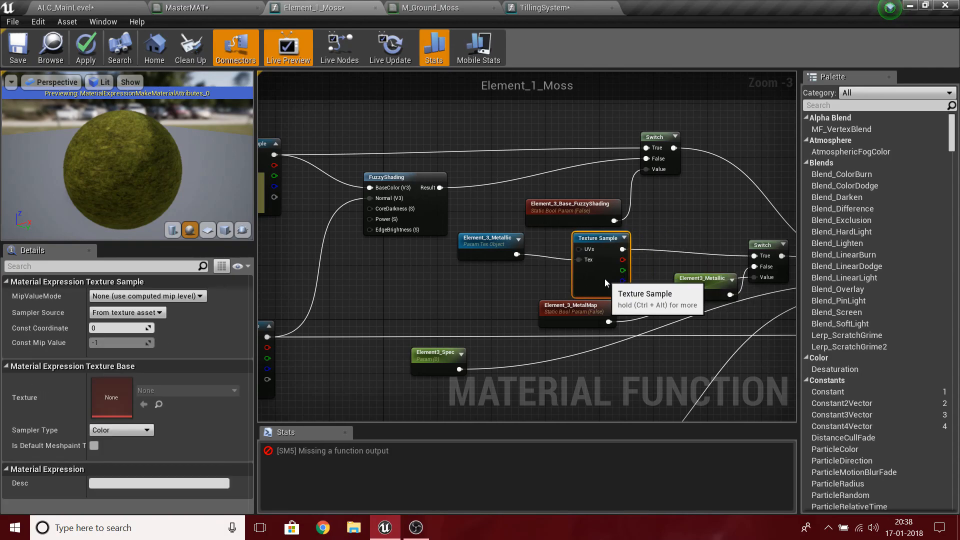
{"action": "left_click_drag", "start_coordinate": [701, 280], "coordinate": [667, 265]}
Add a reroute node to the Normal connection and place it below the Spec and Roughness parameters
{"action": "right_click_drag", "start_coordinate": [683, 370], "coordinate": [715, 239]}
{"action": "left_click", "coordinate": [501, 379]}
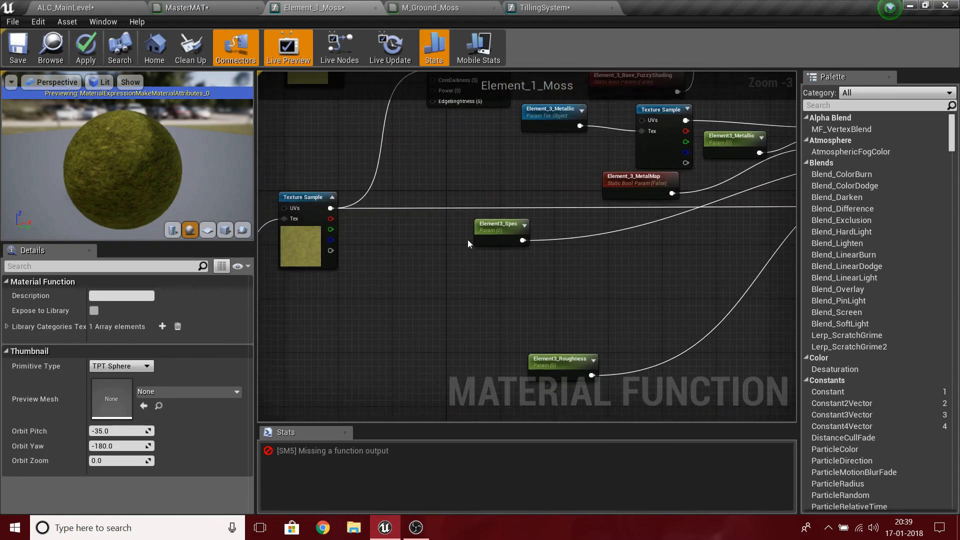
{"action": "right_click_drag", "start_coordinate": [610, 235], "coordinate": [433, 253]}
{"action": "left_click_drag", "start_coordinate": [761, 225], "coordinate": [270, 240]}
{"action": "type", "text": "rer"}
{"action": "key", "text": "Return"}
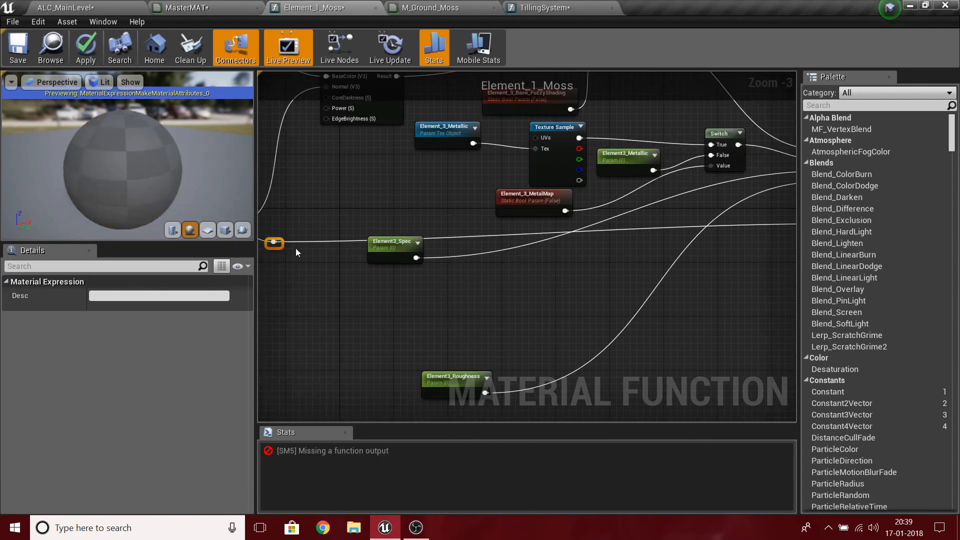
{"action": "left_click_drag", "start_coordinate": [275, 244], "coordinate": [313, 344]}
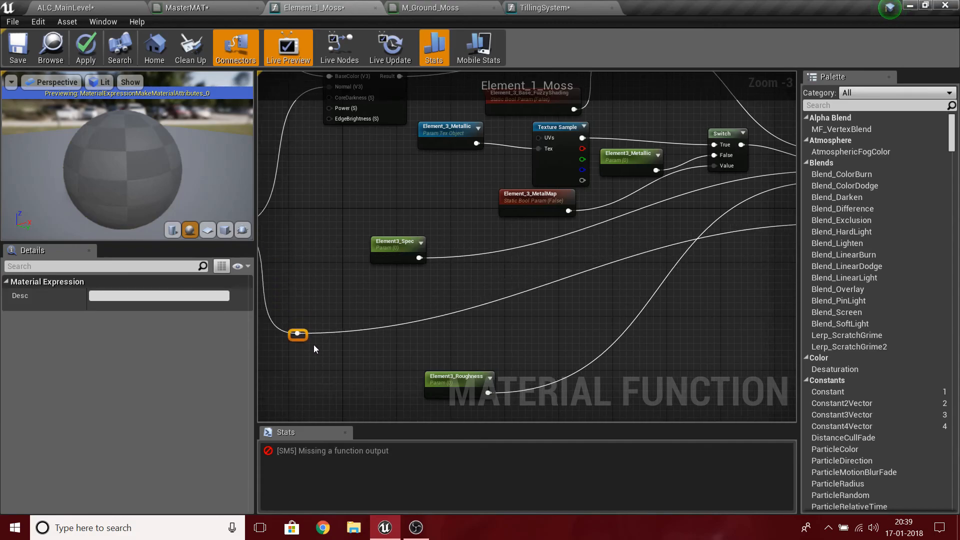
{"action": "right_click_drag", "start_coordinate": [313, 344], "coordinate": [523, 330]}
{"action": "left_click_drag", "start_coordinate": [525, 354], "coordinate": [540, 388]}
Add a second reroute node to the Normal connection, below and just before MakeMaterialAttributes
{"action": "right_click_drag", "start_coordinate": [540, 389], "coordinate": [233, 348]}
{"action": "left_click_drag", "start_coordinate": [759, 170], "coordinate": [661, 346]}
{"action": "type", "text": "rer"}
{"action": "key", "text": "Return"}
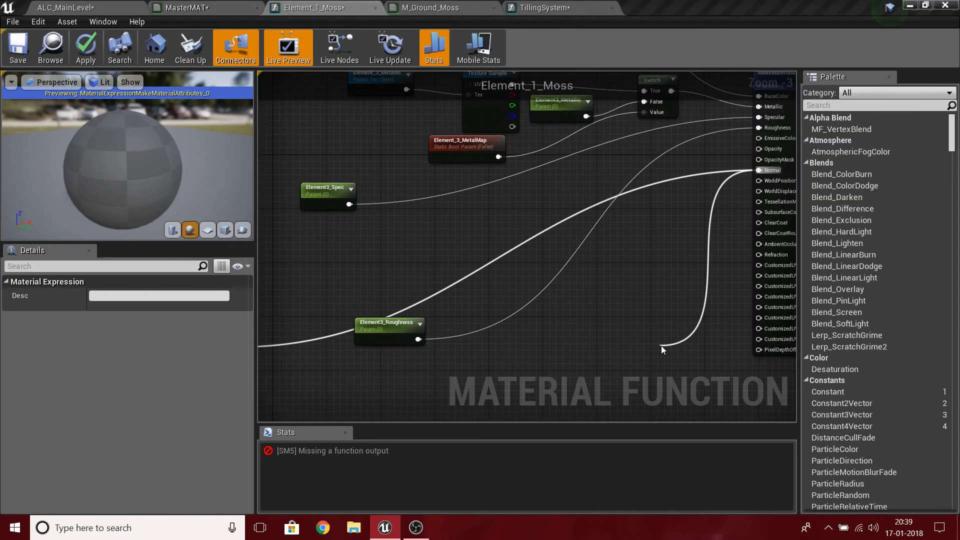
Reposition the Element3_Roughness parameter above the rerouted normal wire, leaving free space beneath Element3_Spec
{"action": "right_click_drag", "start_coordinate": [573, 356], "coordinate": [725, 373]}
{"action": "left_click_drag", "start_coordinate": [542, 340], "coordinate": [503, 277]}
{"action": "right_click_drag", "start_coordinate": [614, 273], "coordinate": [493, 326]}
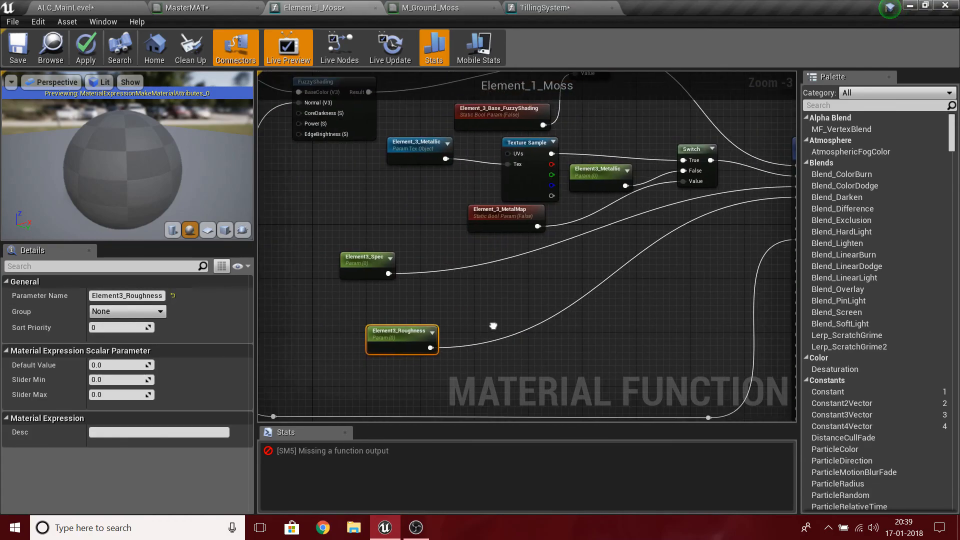
{"action": "right_click_drag", "start_coordinate": [582, 274], "coordinate": [553, 233]}
{"action": "left_click_drag", "start_coordinate": [383, 302], "coordinate": [457, 335]}
{"action": "right_click_drag", "start_coordinate": [616, 188], "coordinate": [607, 220]}
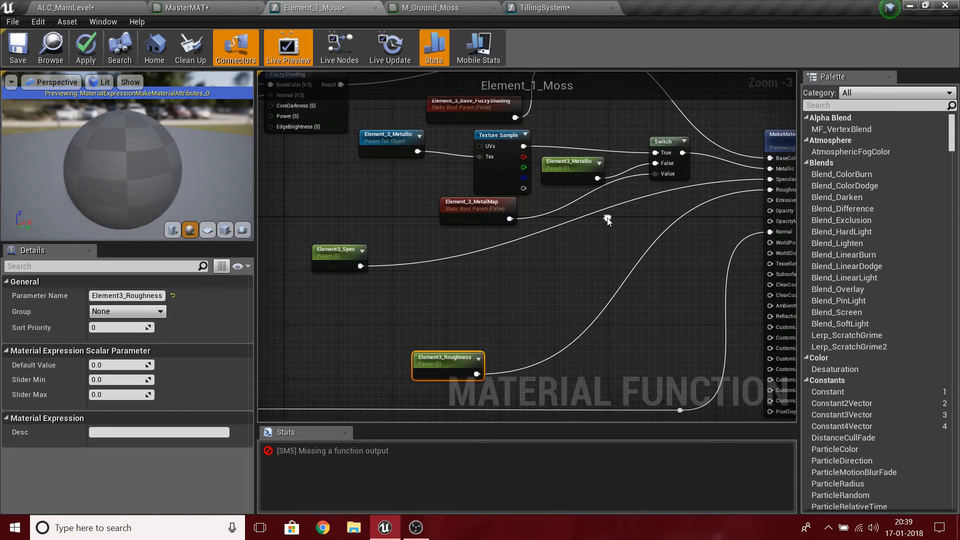
Copy the metallic texture object, Texture Sample, MetalMap bool and Switch without the scalar parameter, and paste them beside Element3_Spec
{"action": "left_click_drag", "start_coordinate": [468, 241], "coordinate": [567, 170]}
{"action": "left_click_drag", "start_coordinate": [640, 160], "coordinate": [655, 157]}
{"action": "left_click", "coordinate": [374, 140], "text": "ctrl"}
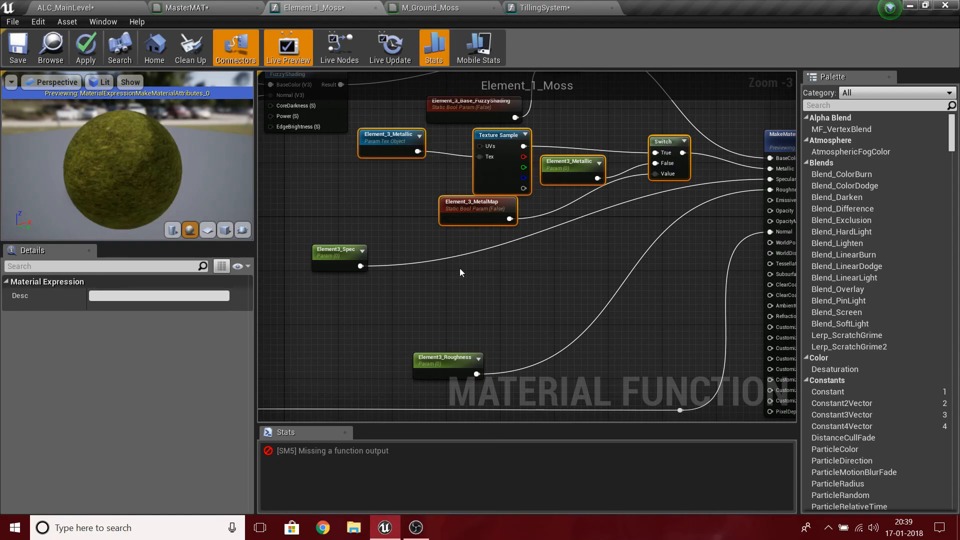
{"action": "key", "text": "ctrl+c"}
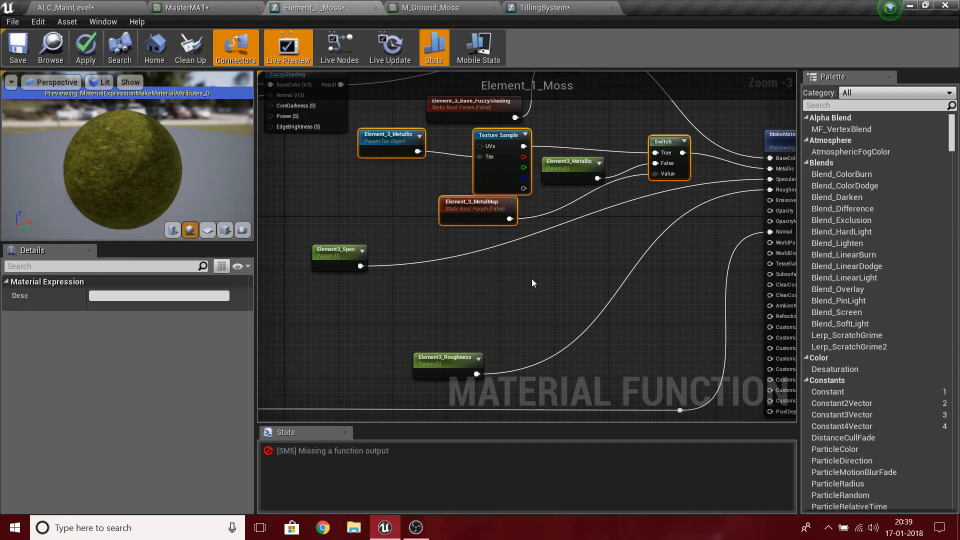
{"action": "key", "text": "ctrl+v"}
{"action": "left_click_drag", "start_coordinate": [541, 278], "coordinate": [393, 291]}
Connect Element3_Spec to the pasted Switch's False input and the Switch's output to Specular, then reposition the Switch
{"action": "left_click_drag", "start_coordinate": [579, 309], "coordinate": [364, 269]}
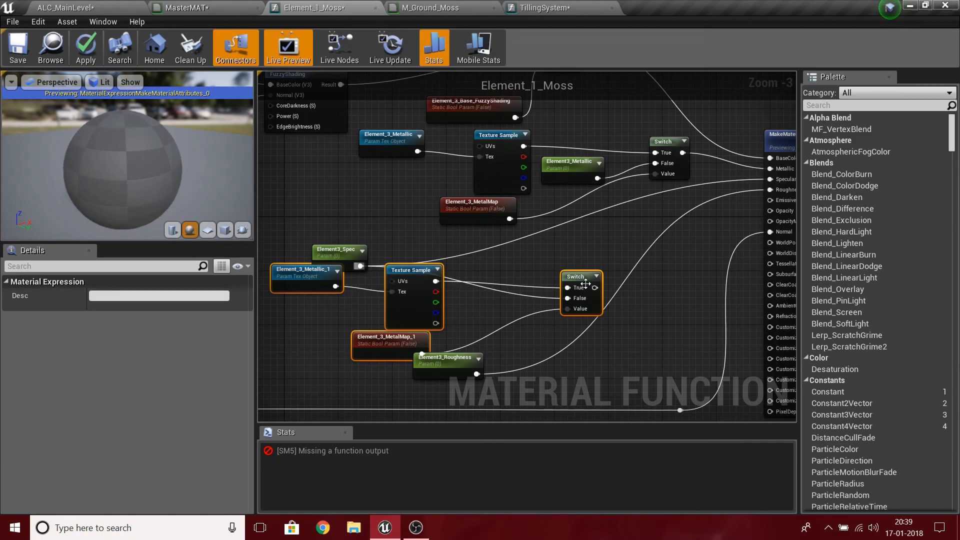
{"action": "left_click_drag", "start_coordinate": [595, 288], "coordinate": [743, 185]}
{"action": "right_click_drag", "start_coordinate": [589, 310], "coordinate": [655, 293]}
{"action": "left_click_drag", "start_coordinate": [621, 262], "coordinate": [637, 233]}
{"action": "left_click", "coordinate": [647, 311]}
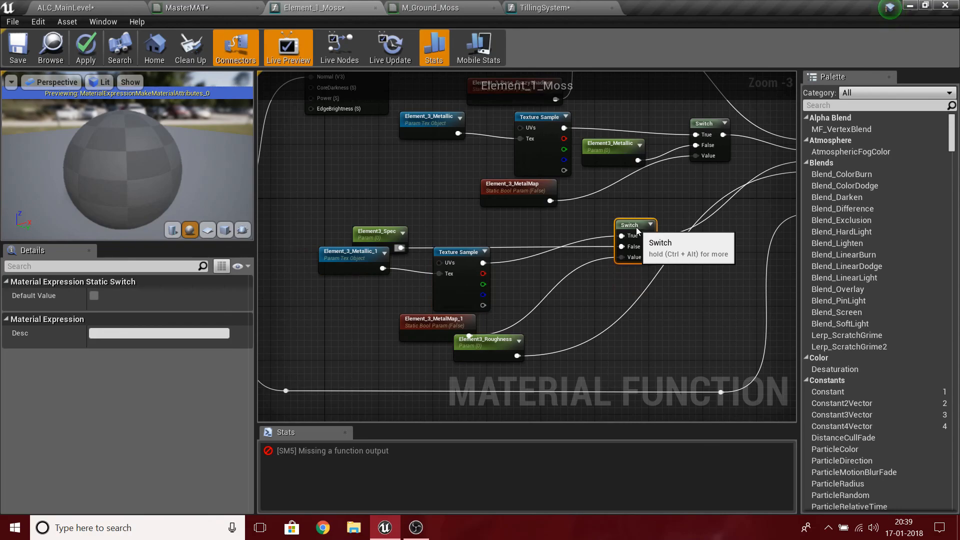
Rename the pasted texture object parameter as Element_3_Spec and shift it clear of its Texture Sample
{"action": "left_click_drag", "start_coordinate": [350, 252], "coordinate": [343, 266]}
{"action": "left_click", "coordinate": [128, 296]}
{"action": "type", "text": "Spec"}
{"action": "key", "text": "Return"}
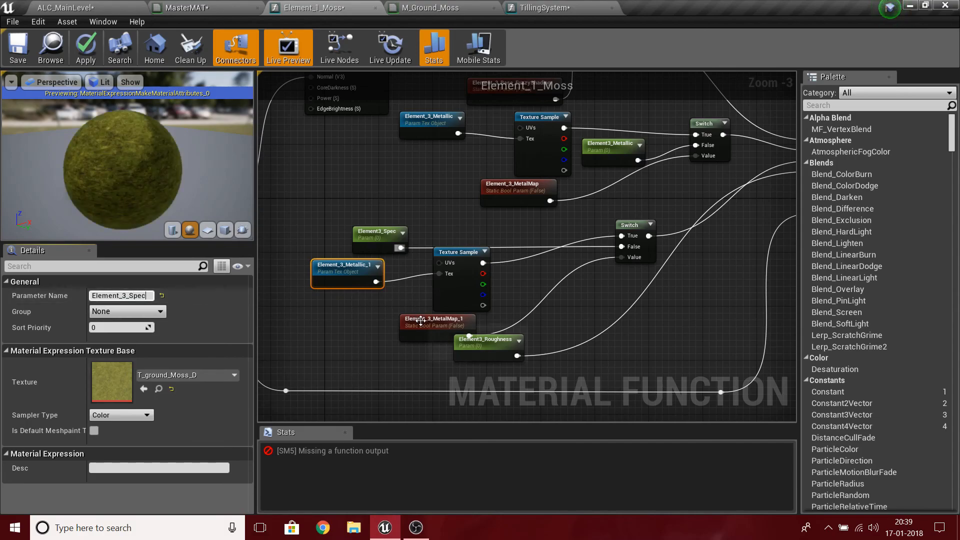
Move the pasted bool parameter away from Element3_Roughness and rename it Element_3_SpecularMap
{"action": "left_click_drag", "start_coordinate": [420, 318], "coordinate": [366, 325]}
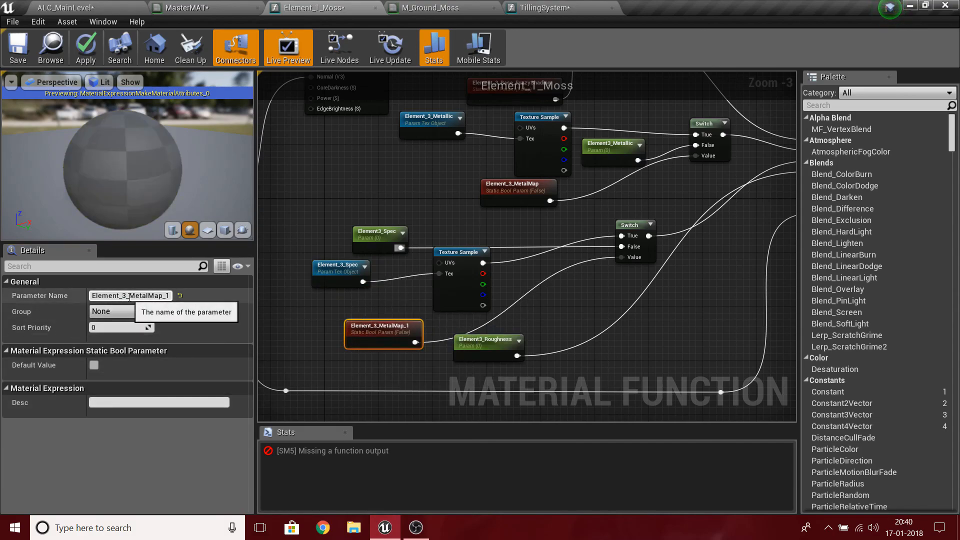
{"action": "left_click_drag", "start_coordinate": [130, 297], "coordinate": [192, 298]}
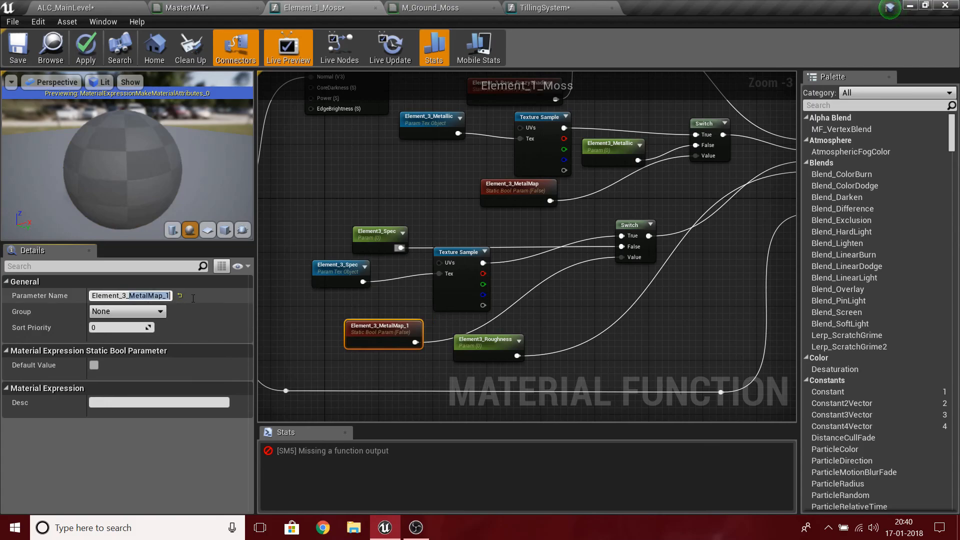
{"action": "type", "text": "SpecularMap"}
{"action": "key", "text": "Return"}
Tidy the specular node group beneath the metallic nodes and separate Element3_Roughness from it
{"action": "left_click", "coordinate": [476, 296]}
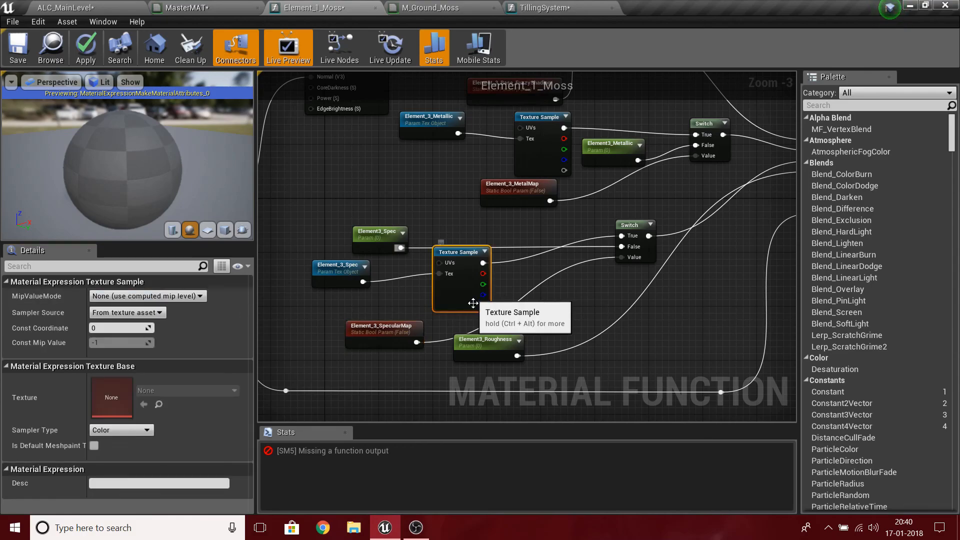
{"action": "left_click", "coordinate": [544, 303]}
{"action": "left_click_drag", "start_coordinate": [392, 251], "coordinate": [379, 244]}
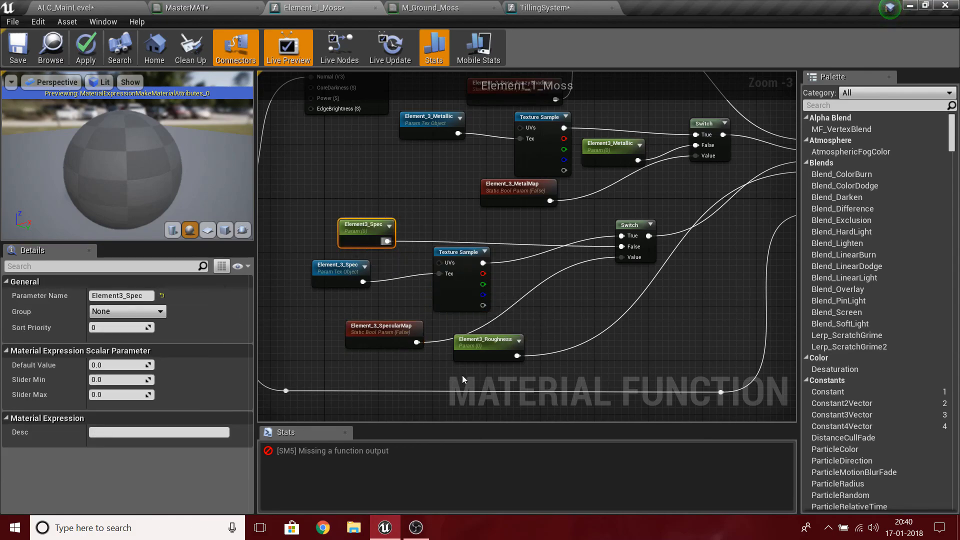
{"action": "left_click", "coordinate": [553, 304]}
{"action": "right_click_drag", "start_coordinate": [553, 304], "coordinate": [574, 328]}
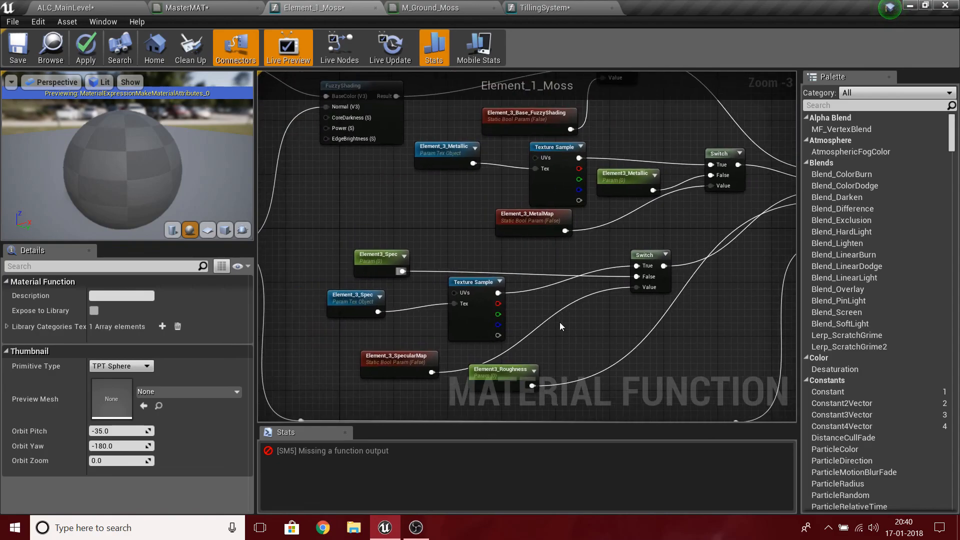
{"action": "left_click_drag", "start_coordinate": [420, 283], "coordinate": [649, 356]}
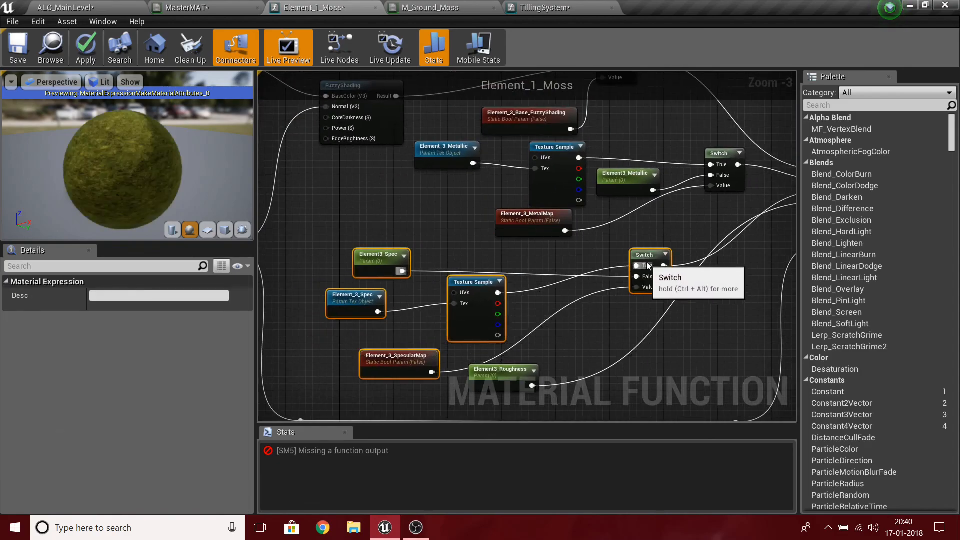
{"action": "left_click_drag", "start_coordinate": [647, 266], "coordinate": [614, 259]}
{"action": "left_click", "coordinate": [679, 356]}
{"action": "right_click_drag", "start_coordinate": [647, 334], "coordinate": [610, 308]}
{"action": "left_click_drag", "start_coordinate": [484, 352], "coordinate": [546, 348]}
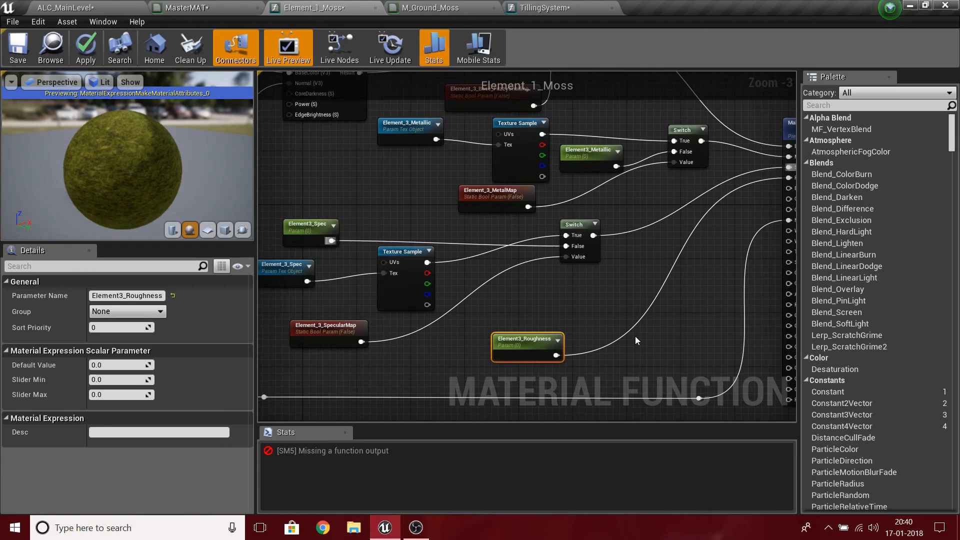
Paste another set of map switch nodes by Element3_Roughness, connect that parameter to the new Switch's False input, and arrange the nodes
{"action": "key", "text": "ctrl+v"}
{"action": "left_click_drag", "start_coordinate": [658, 332], "coordinate": [577, 320]}
{"action": "left_click", "coordinate": [702, 311]}
{"action": "left_click_drag", "start_coordinate": [735, 315], "coordinate": [682, 306]}
{"action": "left_click_drag", "start_coordinate": [525, 340], "coordinate": [684, 327]}
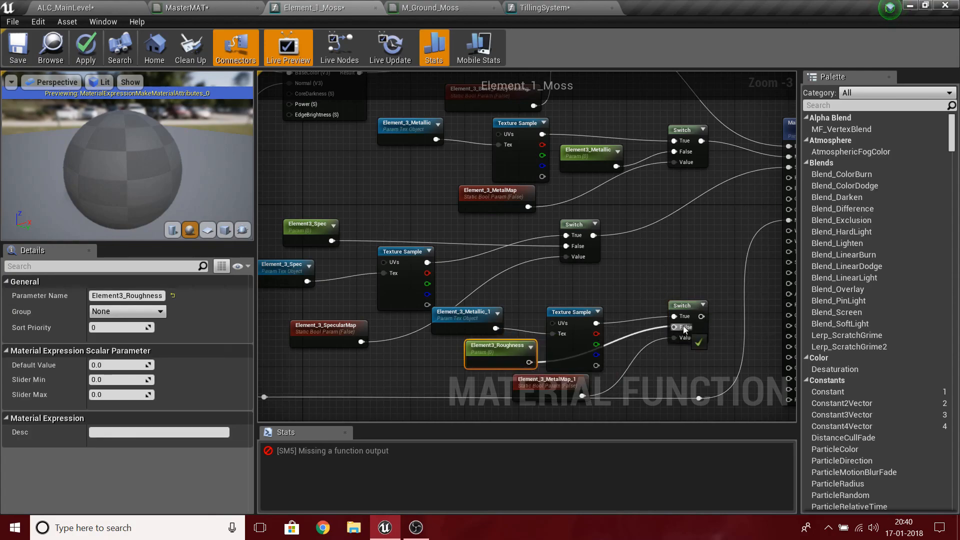
{"action": "left_click_drag", "start_coordinate": [571, 312], "coordinate": [612, 258]}
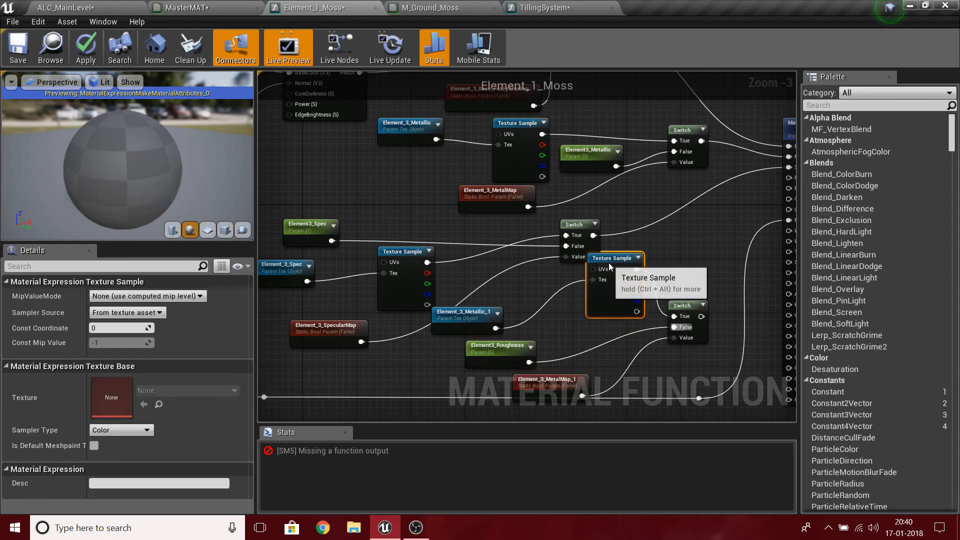
Rename the newly pasted texture object parameter as Element_3_Roughness
{"action": "left_click", "coordinate": [464, 315]}
{"action": "left_click", "coordinate": [129, 296]}
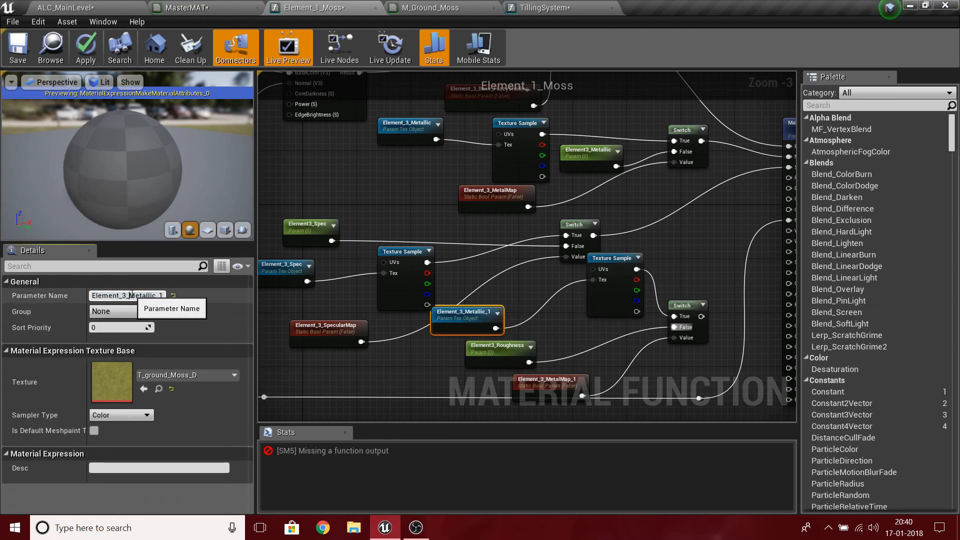
{"action": "right_click_drag", "start_coordinate": [631, 274], "coordinate": [575, 287]}
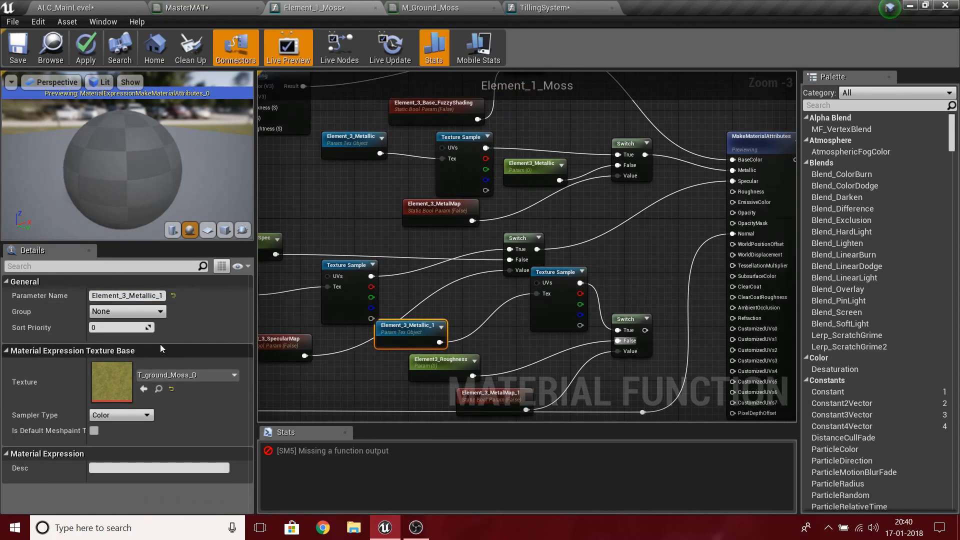
{"action": "left_click", "coordinate": [129, 296]}
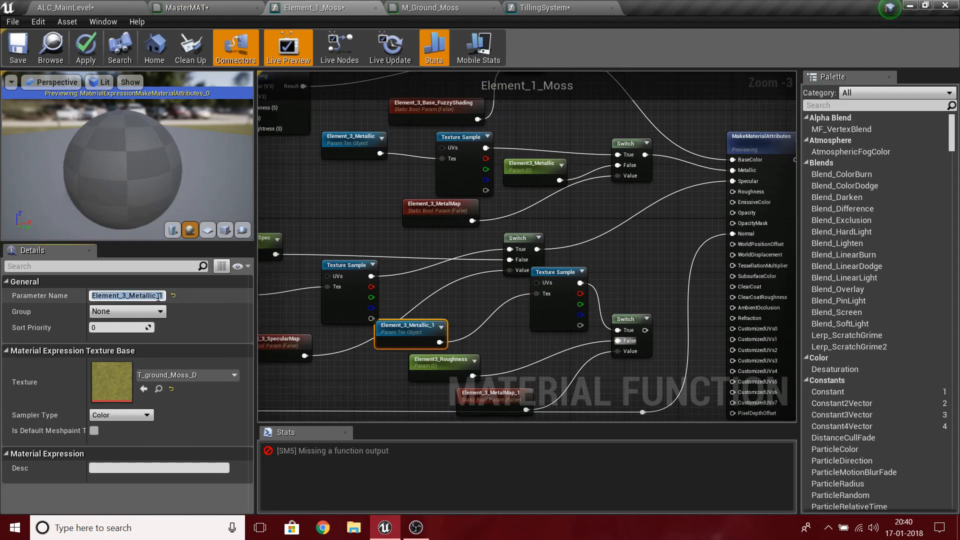
{"action": "key", "text": "Right"}
{"action": "key", "text": "BackSpace"}
{"action": "key", "text": "BackSpace"}
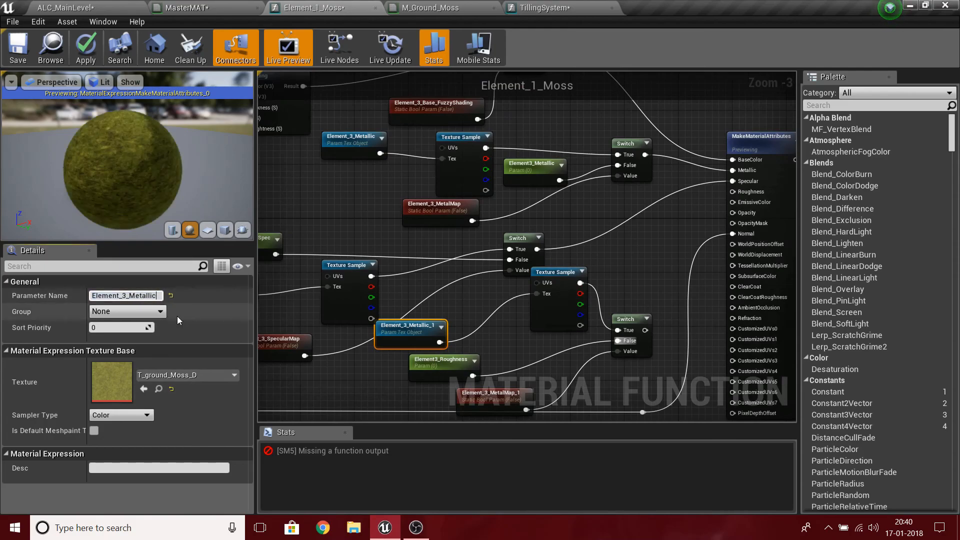
{"action": "key", "text": "BackSpace"}
{"action": "key", "text": "BackSpace"}
{"action": "key", "text": "BackSpace"}
{"action": "key", "text": "BackSpace"}
{"action": "key", "text": "BackSpace"}
{"action": "type", "text": "Roughness"}
{"action": "key", "text": "Return"}
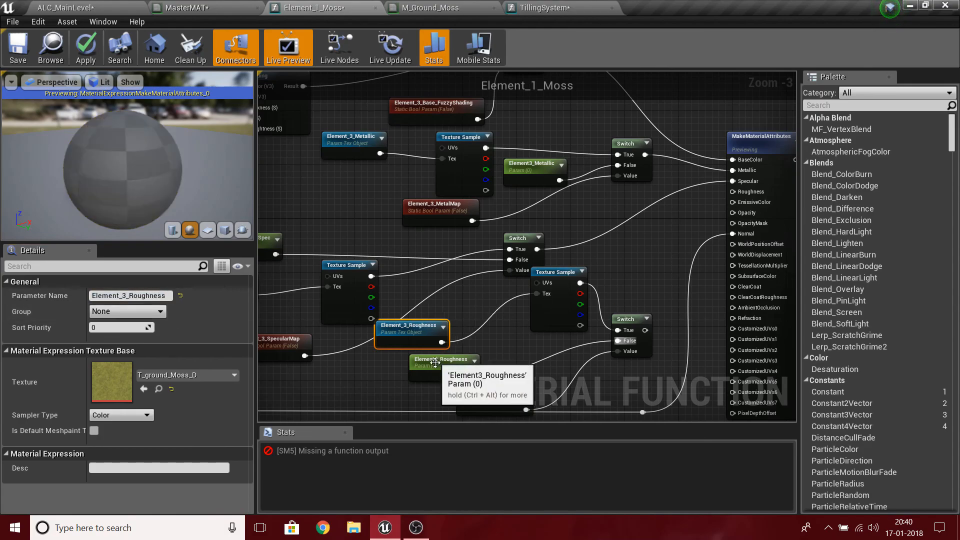
Rename the static bool parameter feeding the roughness Switch as Element_3_RoughnessMap
{"action": "left_click", "coordinate": [442, 377]}
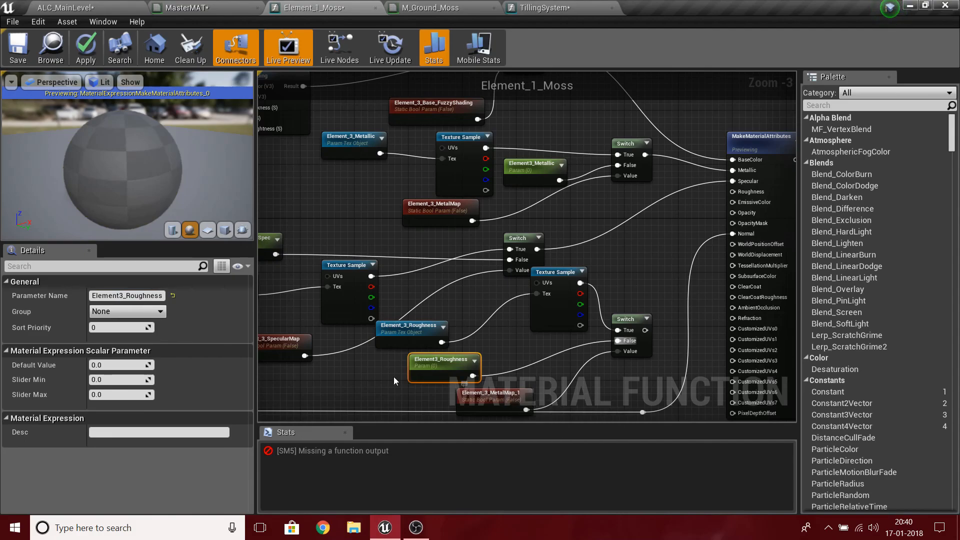
{"action": "left_click", "coordinate": [516, 405]}
{"action": "left_click", "coordinate": [138, 299]}
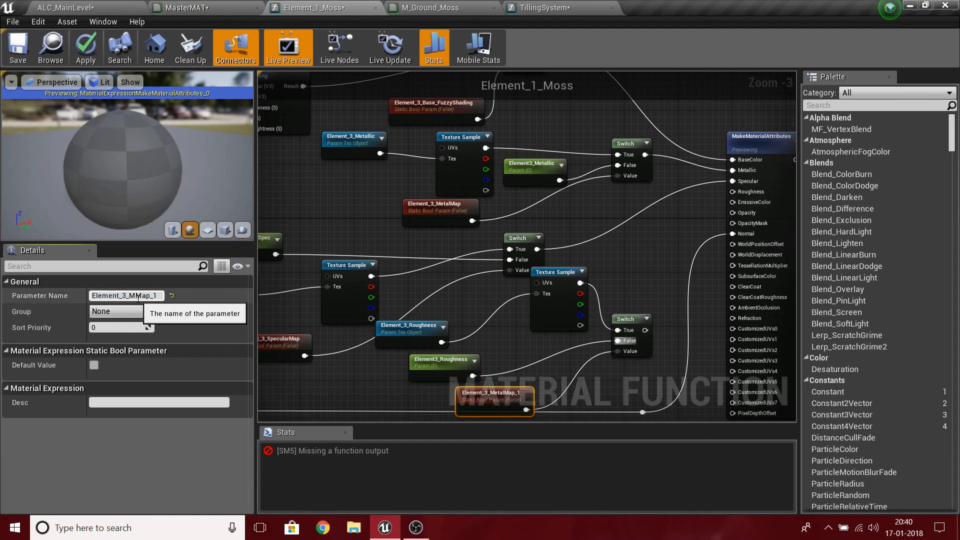
{"action": "key", "text": "BackSpace"}
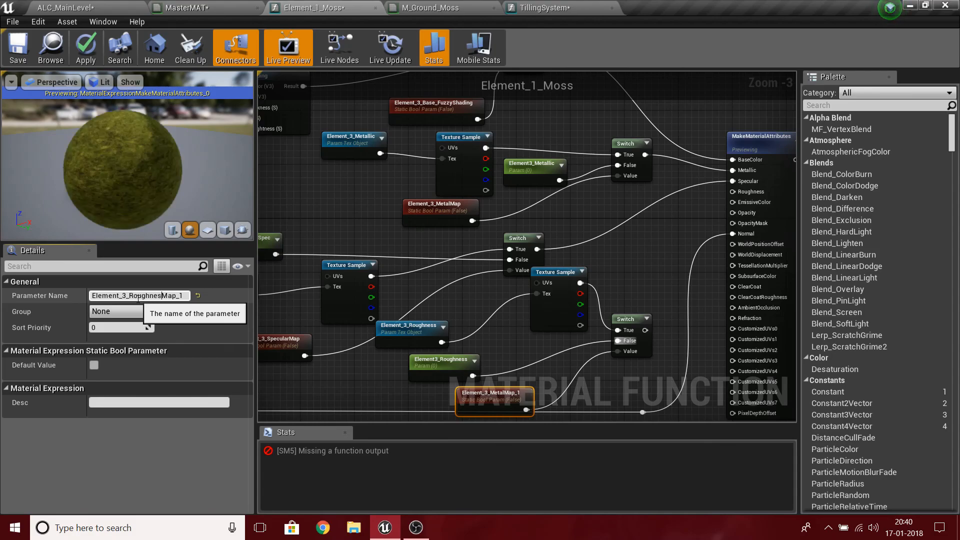
{"action": "type", "text": "s0"}
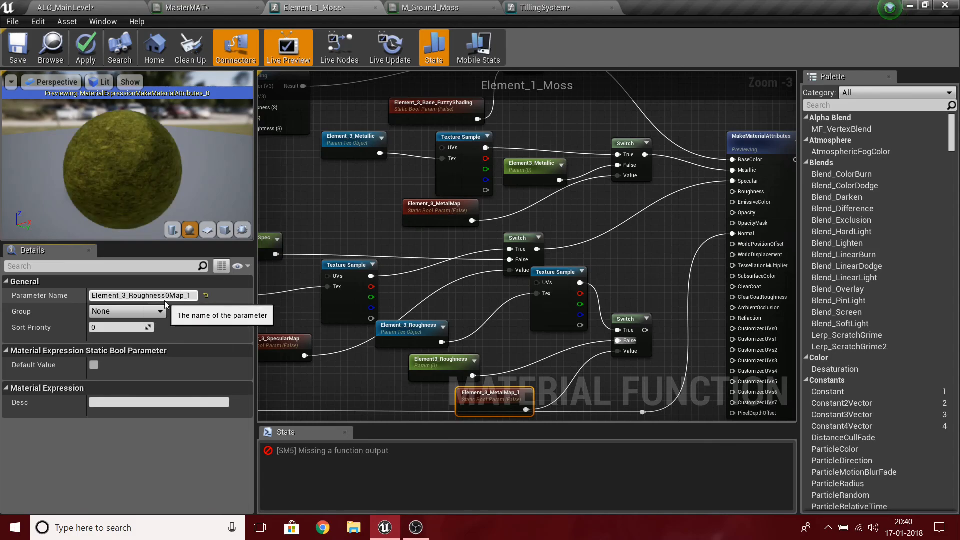
{"action": "key", "text": "BackSpace"}
{"action": "key", "text": "BackSpace"}
{"action": "key", "text": "BackSpace"}
{"action": "key", "text": "Return"}
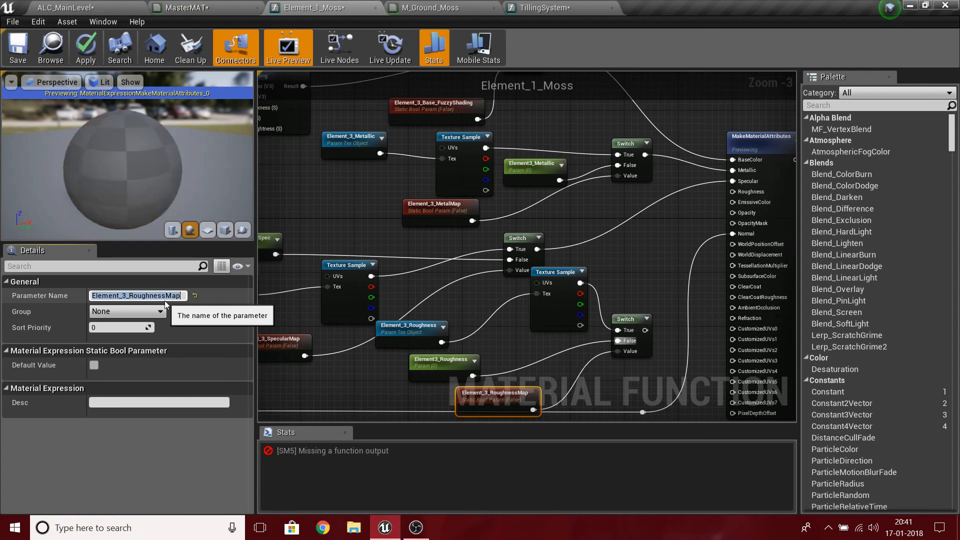
Move both reroute nodes of the normal connection down, clear of the roughness parameter nodes
{"action": "left_click", "coordinate": [510, 303]}
{"action": "right_click_drag", "start_coordinate": [512, 303], "coordinate": [652, 207]}
{"action": "right_click_drag", "start_coordinate": [436, 322], "coordinate": [334, 288]}
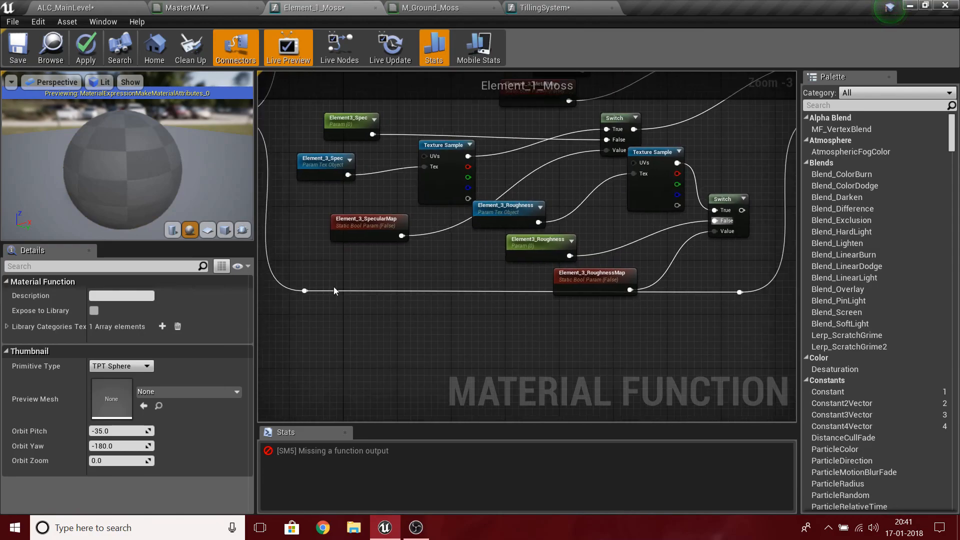
{"action": "left_click", "coordinate": [305, 290]}
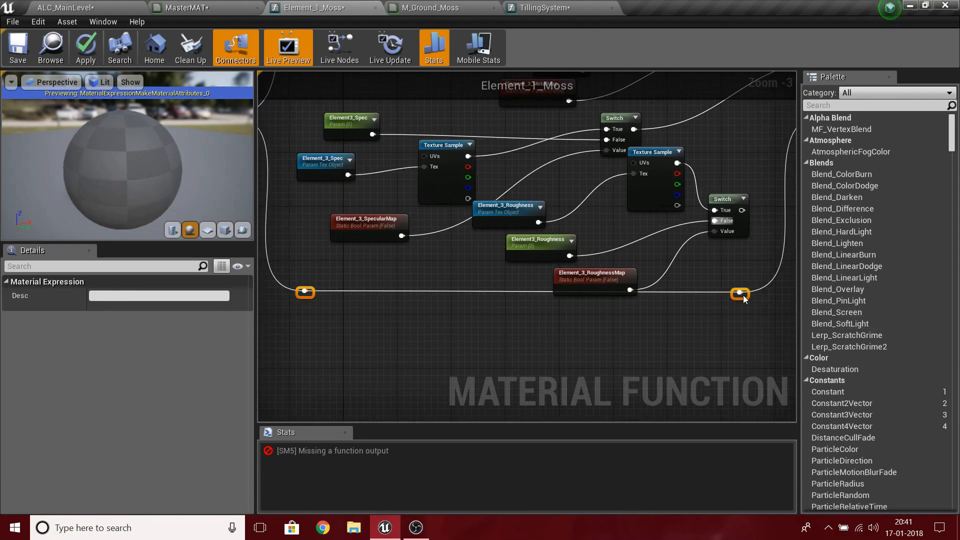
{"action": "left_click_drag", "start_coordinate": [748, 298], "coordinate": [752, 383]}
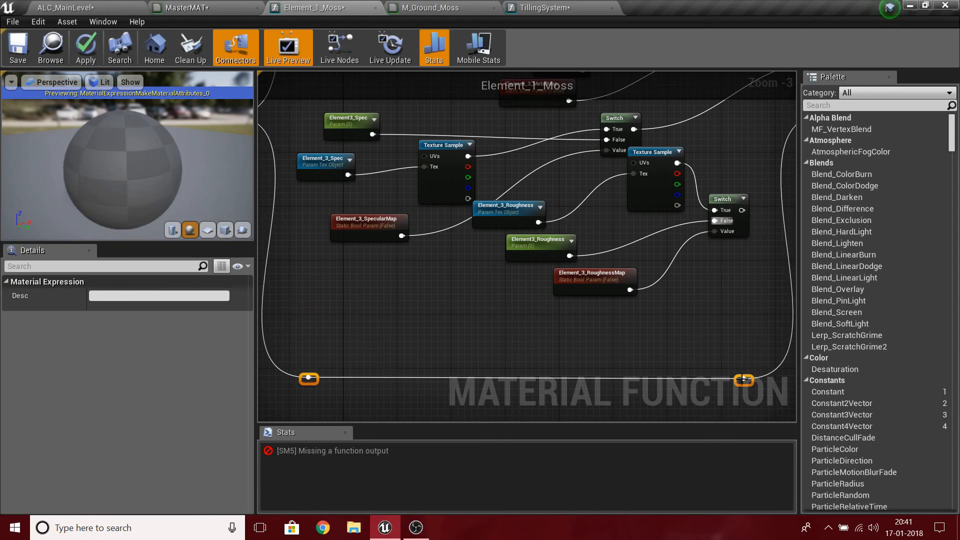
Move the whole roughness node group below the specular nodes so the two groups no longer overlap
{"action": "left_click", "coordinate": [568, 352]}
{"action": "left_click_drag", "start_coordinate": [703, 224], "coordinate": [724, 196]}
{"action": "left_click", "coordinate": [509, 203], "text": "ctrl"}
{"action": "left_click_drag", "start_coordinate": [651, 187], "coordinate": [620, 231]}
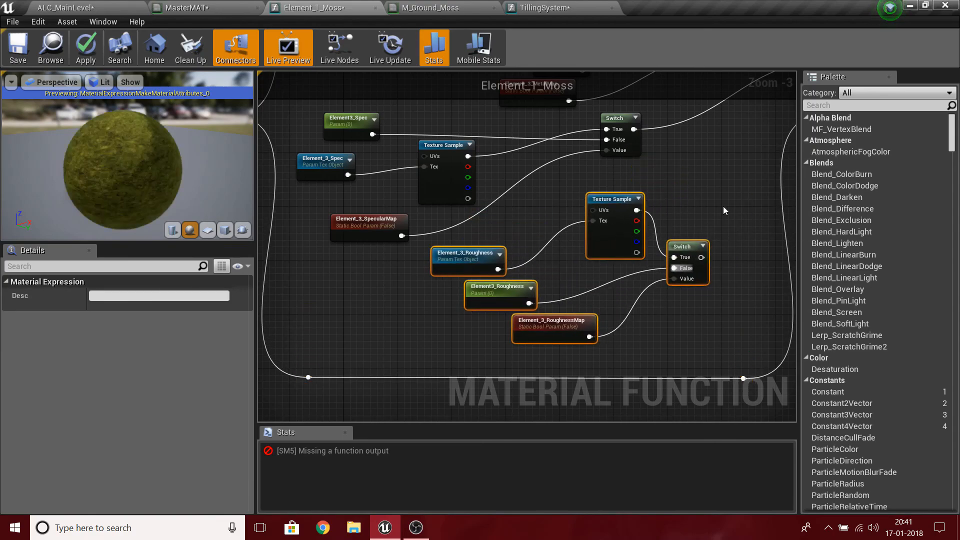
{"action": "left_click", "coordinate": [692, 205]}
Connect the roughness Switch output to the Roughness input of MakeMaterialAttributes, and shift the Element_3_Base_FuzzyShading parameter slightly left
{"action": "right_click_drag", "start_coordinate": [691, 205], "coordinate": [481, 344]}
{"action": "left_click_drag", "start_coordinate": [481, 344], "coordinate": [622, 157]}
{"action": "right_click_drag", "start_coordinate": [505, 278], "coordinate": [538, 313]}
{"action": "left_click", "coordinate": [628, 203]}
{"action": "left_click", "coordinate": [505, 269]}
{"action": "left_click_drag", "start_coordinate": [418, 198], "coordinate": [397, 198]}
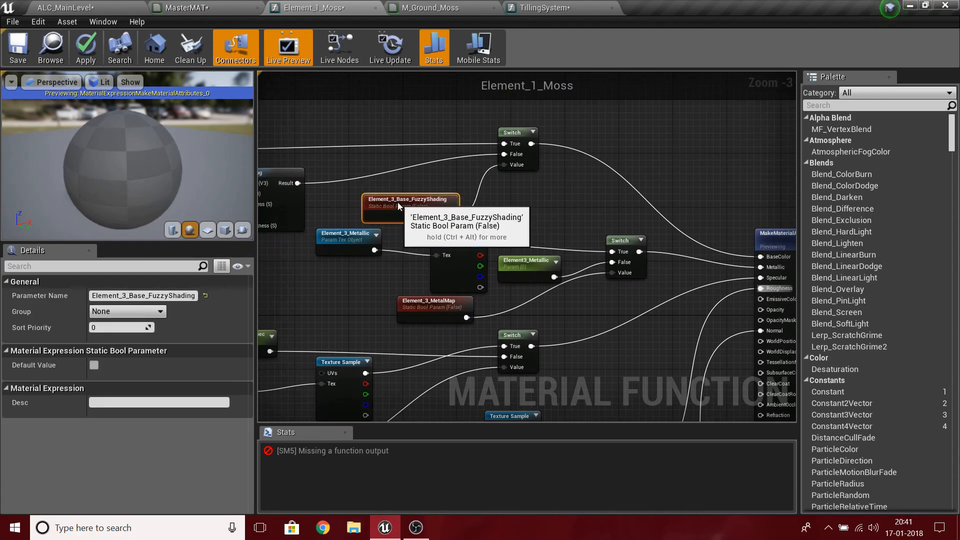
Apply the node graph changes to the Element_1_Moss function
{"action": "scroll", "coordinate": [609, 235], "scroll_direction": "down", "scroll_amount": 6}
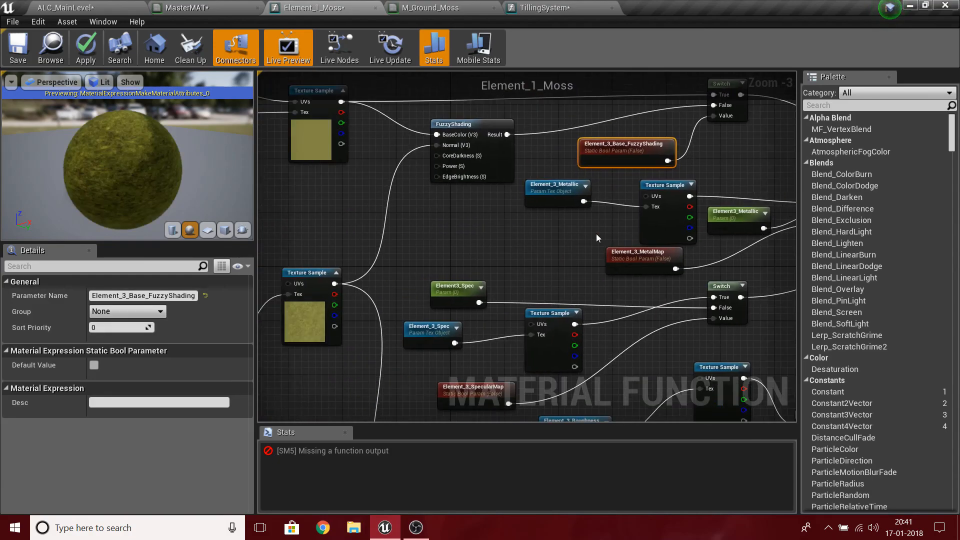
{"action": "left_click", "coordinate": [406, 300]}
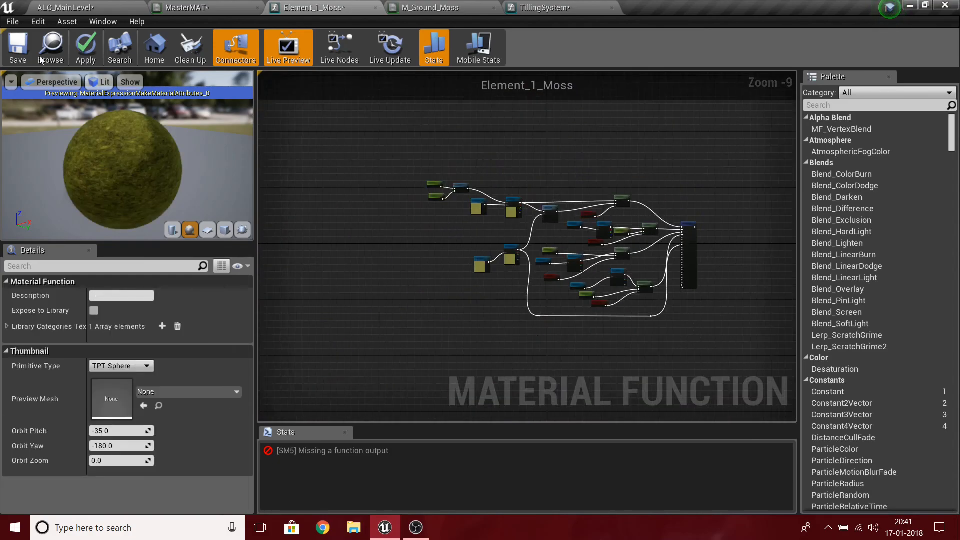
{"action": "left_click", "coordinate": [86, 47]}
{"action": "mouse_move", "coordinate": [150, 93]}
{"action": "left_mouse_down"}
{"action": "mouse_move", "coordinate": [168, 85]}
{"action": "mouse_move", "coordinate": [151, 93]}
{"action": "left_mouse_up"}
Locate MasterMAT in the project content, open its neighbouring MAT_Functions folder, and save all modified assets
{"action": "left_click", "coordinate": [65, 7]}
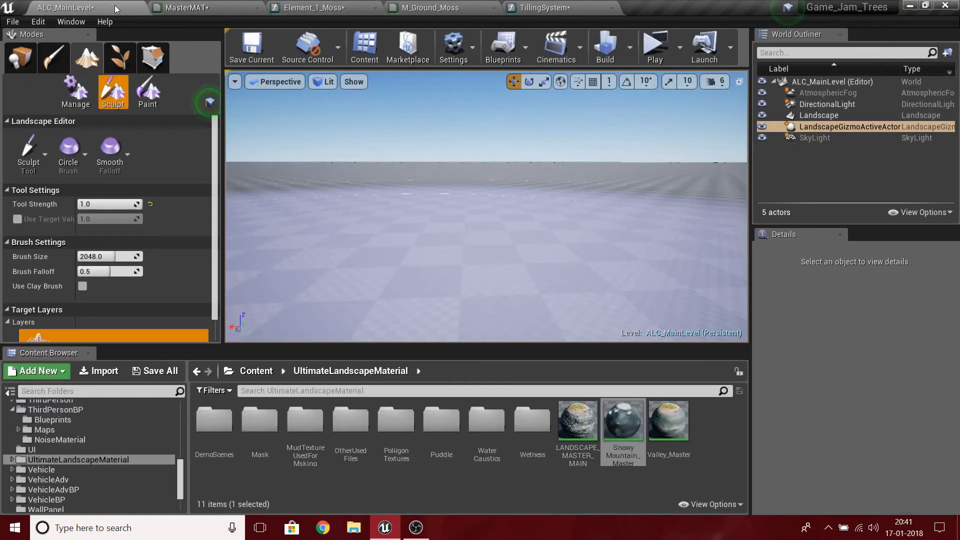
{"action": "left_click", "coordinate": [185, 8]}
{"action": "left_click", "coordinate": [49, 50]}
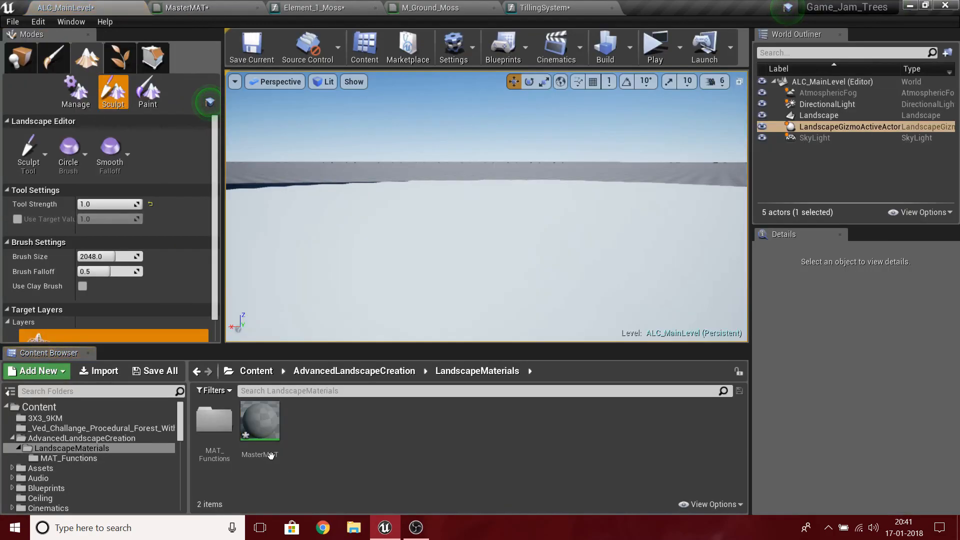
{"action": "double_click", "coordinate": [214, 422]}
{"action": "left_click", "coordinate": [147, 370]}
{"action": "left_click", "coordinate": [592, 377]}
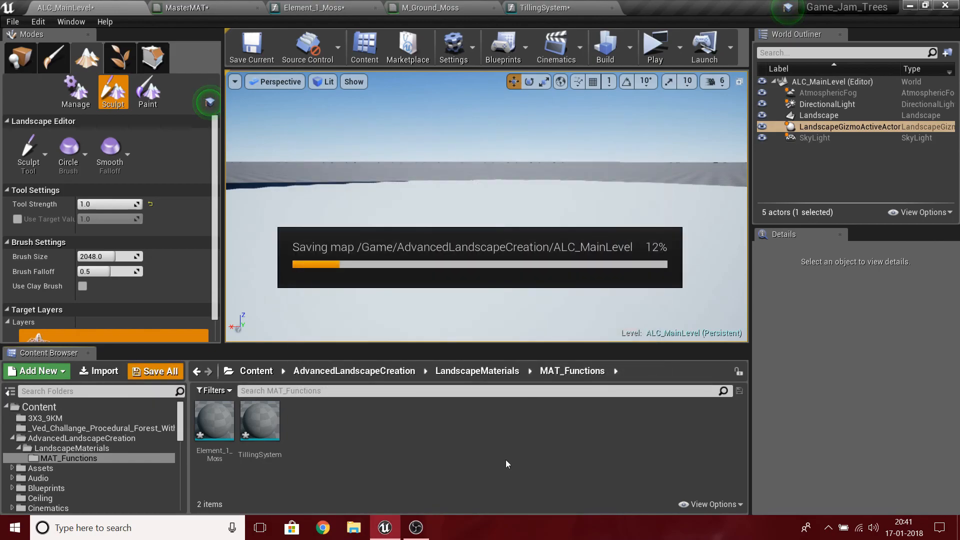
{"action": "key", "text": "alt+Tab"}
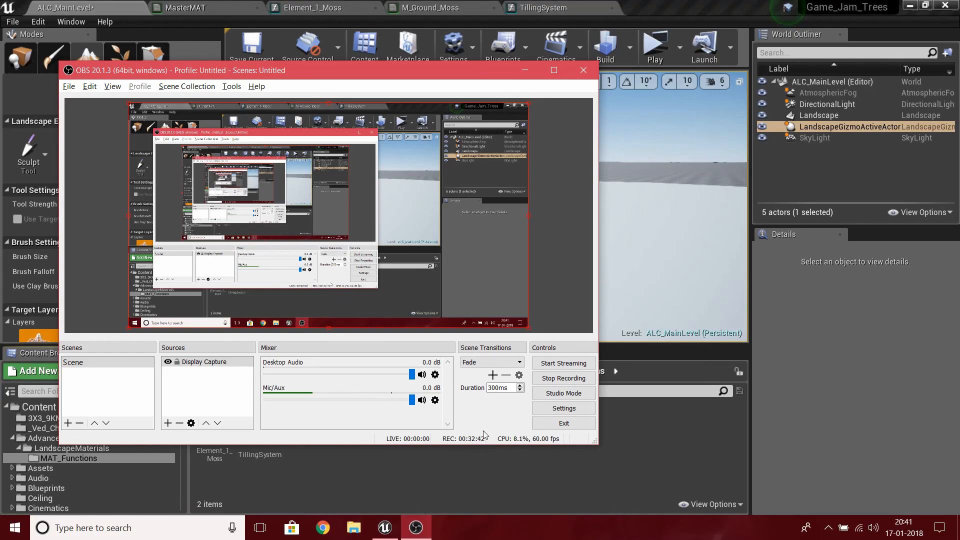
{"action": "left_click", "coordinate": [785, 467]}
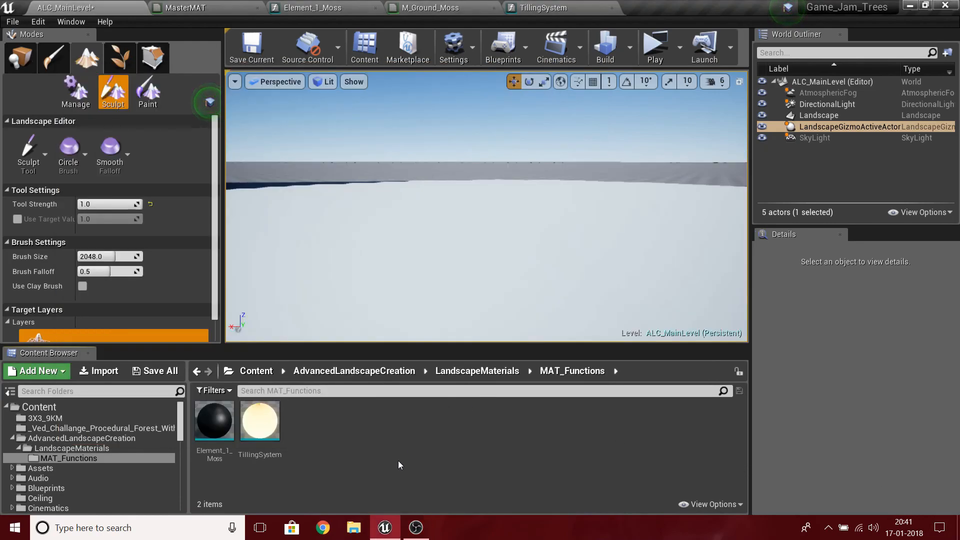
{"action": "left_click", "coordinate": [415, 528]}
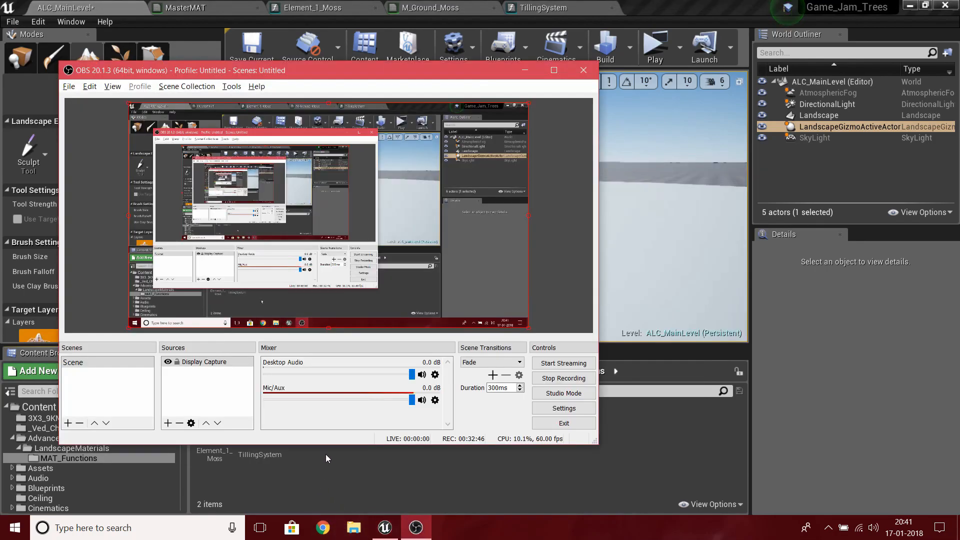
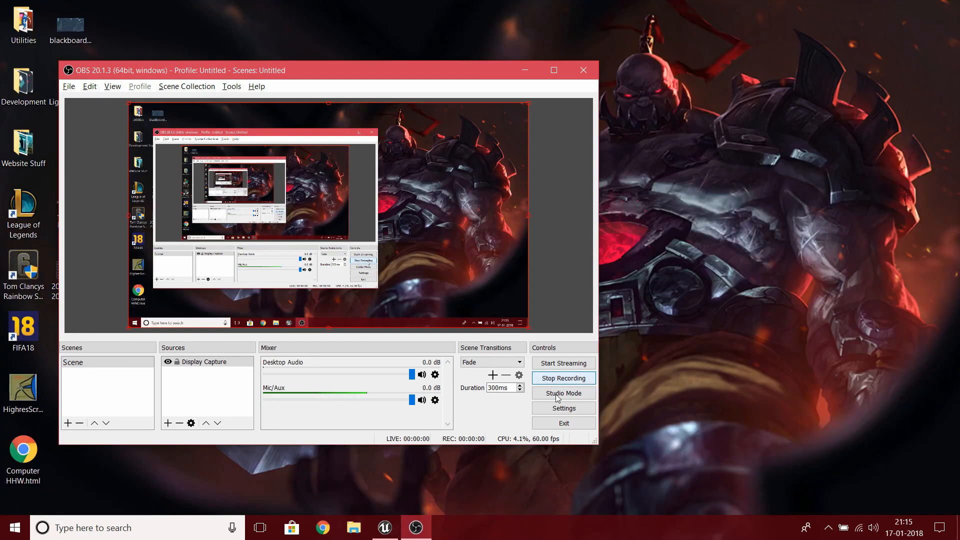
{"action": "left_click", "coordinate": [384, 528]}
Examine the Element_1_Moss graph from the normal texture through the map switches to the Output Result node
{"action": "scroll", "coordinate": [633, 242], "scroll_direction": "down", "scroll_amount": 4}
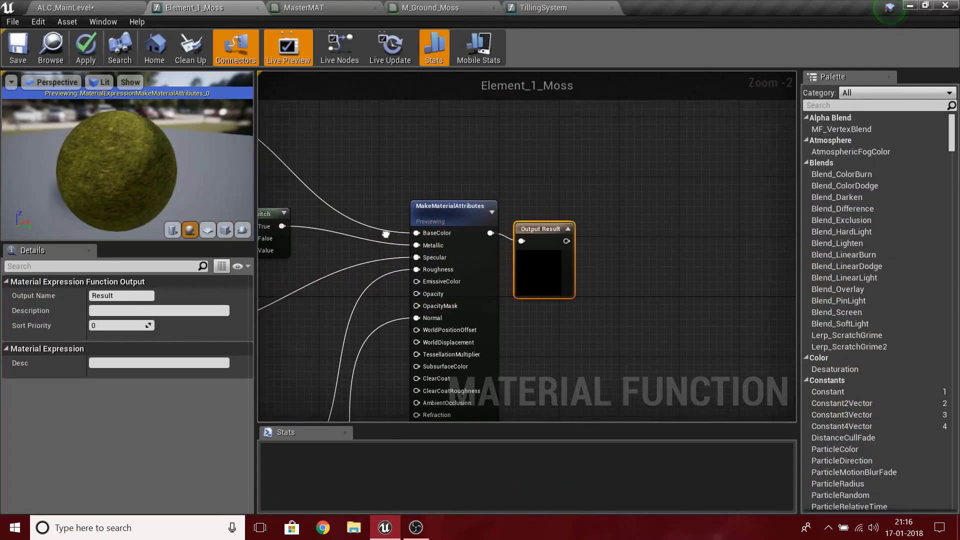
{"action": "scroll", "coordinate": [633, 242], "scroll_direction": "down", "scroll_amount": 4}
{"action": "right_click_drag", "start_coordinate": [633, 242], "coordinate": [378, 200]}
{"action": "scroll", "coordinate": [378, 200], "scroll_direction": "up", "scroll_amount": 3}
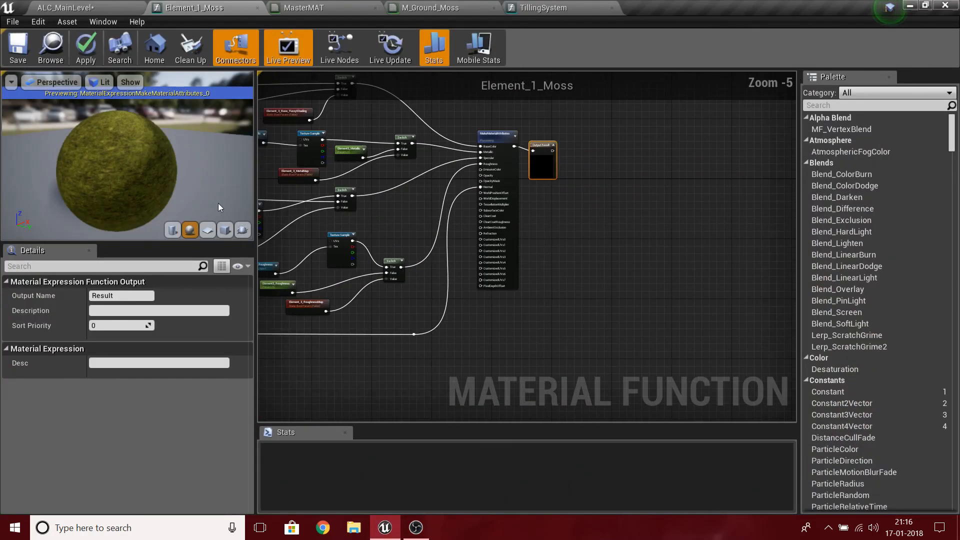
{"action": "scroll", "coordinate": [539, 185], "scroll_direction": "up", "scroll_amount": 1}
{"action": "right_click_drag", "start_coordinate": [574, 185], "coordinate": [784, 257]}
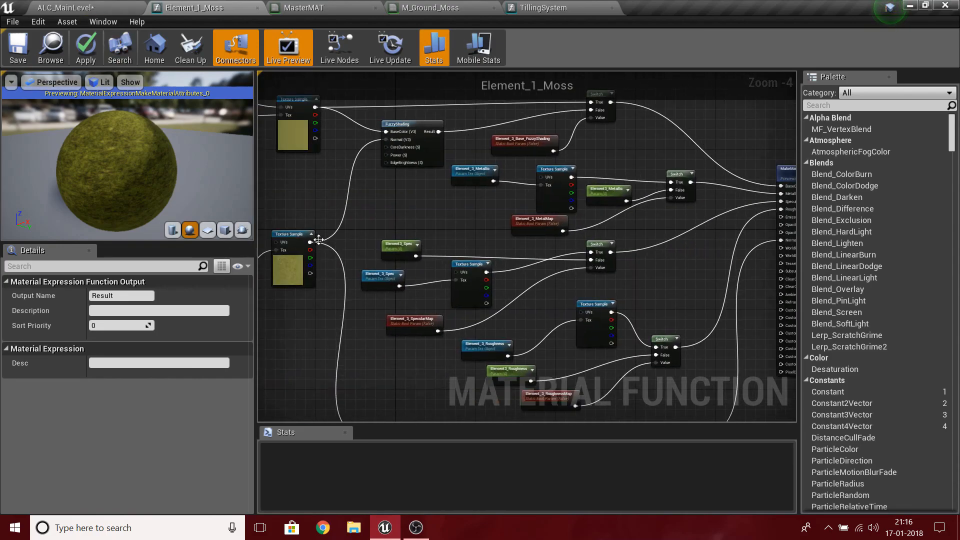
{"action": "right_click_drag", "start_coordinate": [317, 240], "coordinate": [499, 196]}
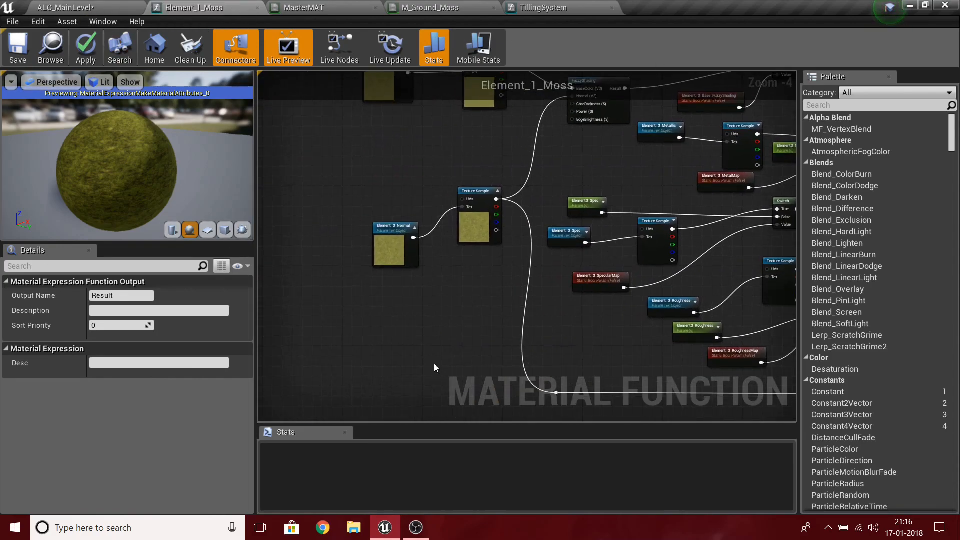
{"action": "key", "text": "Home"}
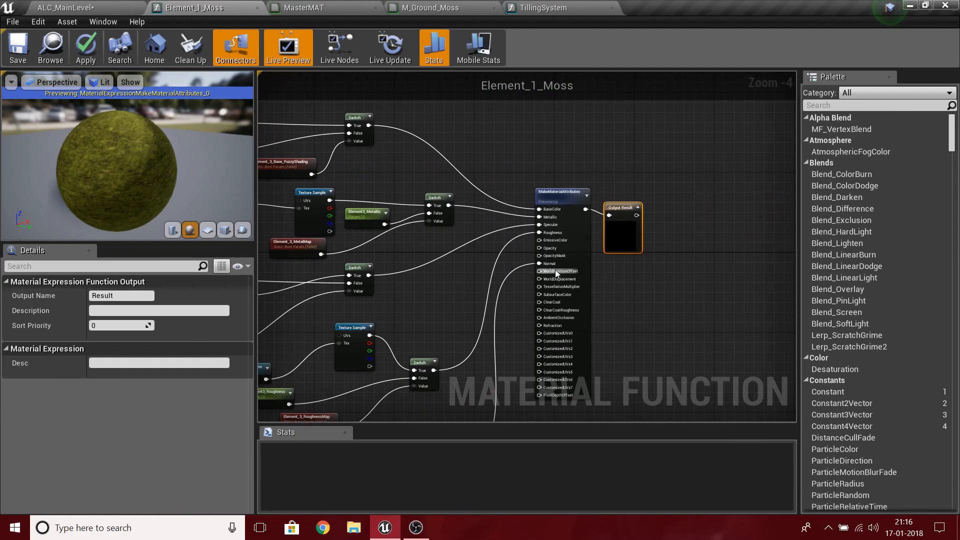
Delete the Output Result node attached to MakeMaterialAttributes and confirm the deletion
{"action": "scroll", "coordinate": [556, 269], "scroll_direction": "up", "scroll_amount": 4}
{"action": "right_click_drag", "start_coordinate": [425, 250], "coordinate": [288, 363]}
{"action": "left_click_drag", "start_coordinate": [545, 305], "coordinate": [566, 295]}
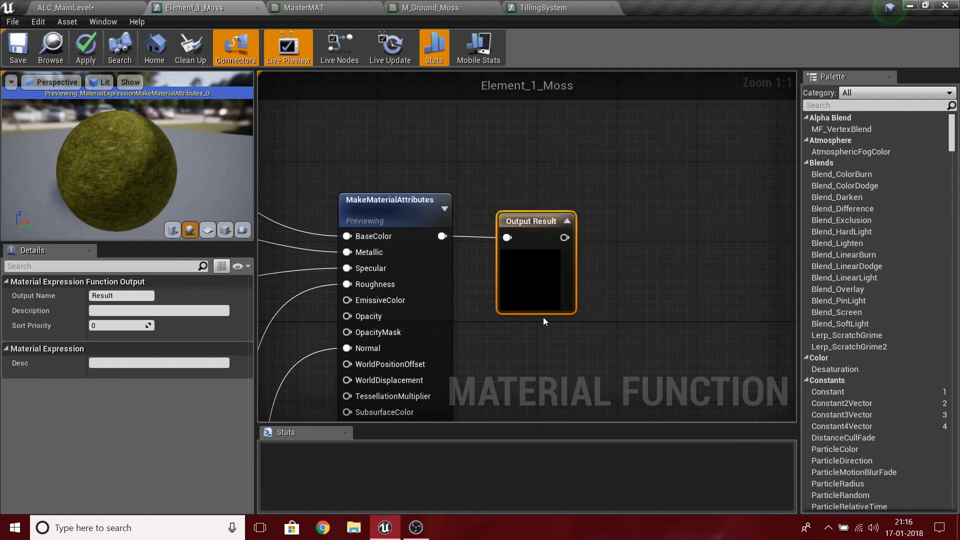
{"action": "right_click_drag", "start_coordinate": [590, 334], "coordinate": [636, 305]}
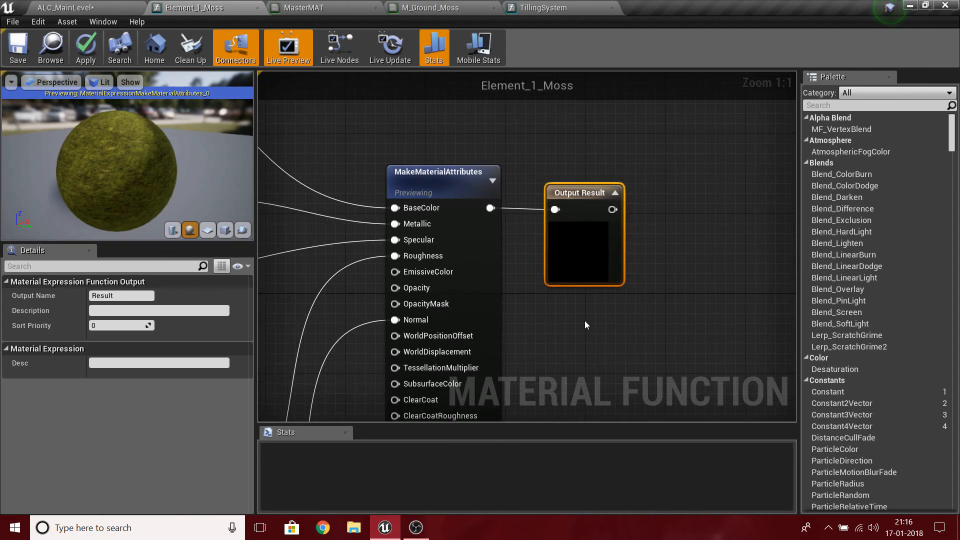
{"action": "left_click_drag", "start_coordinate": [490, 208], "coordinate": [613, 248]}
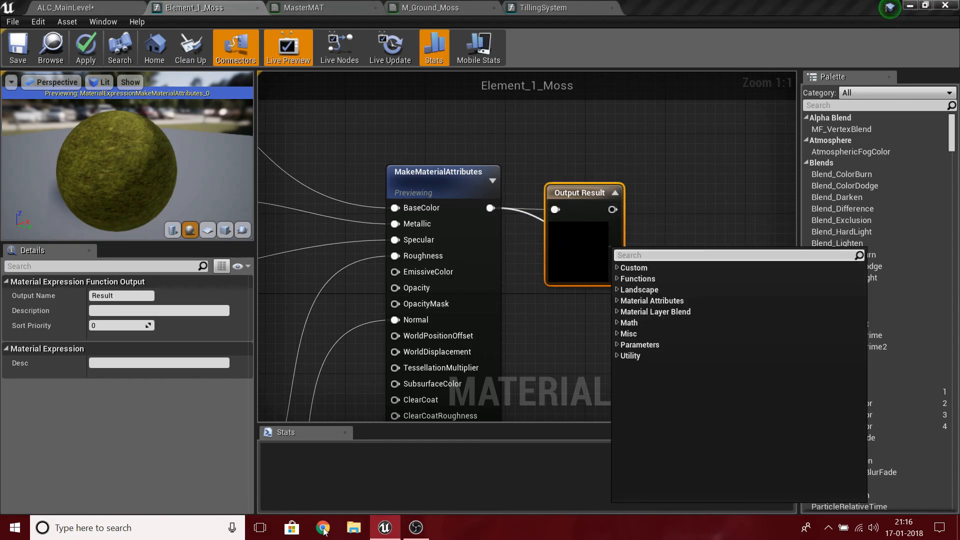
{"action": "left_click", "coordinate": [545, 358]}
{"action": "left_click", "coordinate": [562, 273]}
{"action": "key", "text": "Delete"}
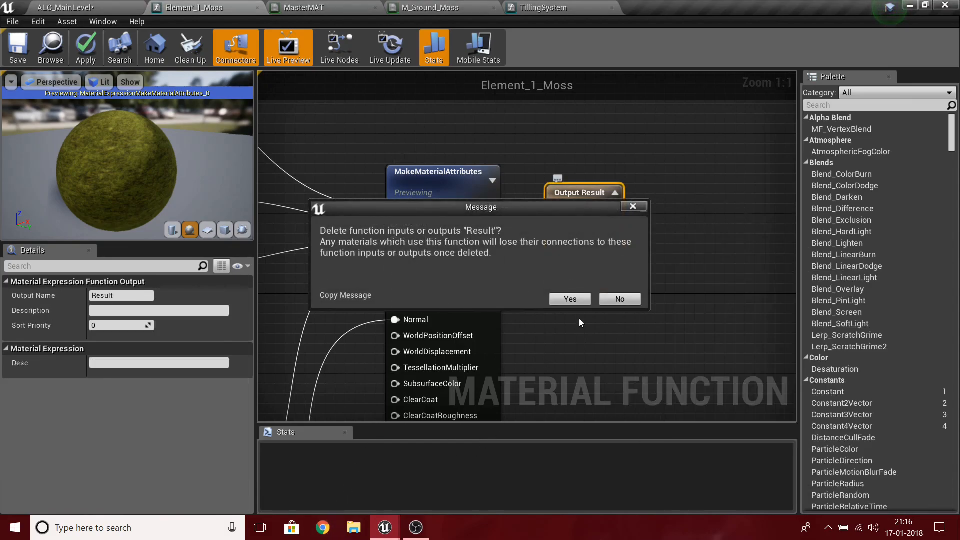
{"action": "left_click", "coordinate": [570, 299]}
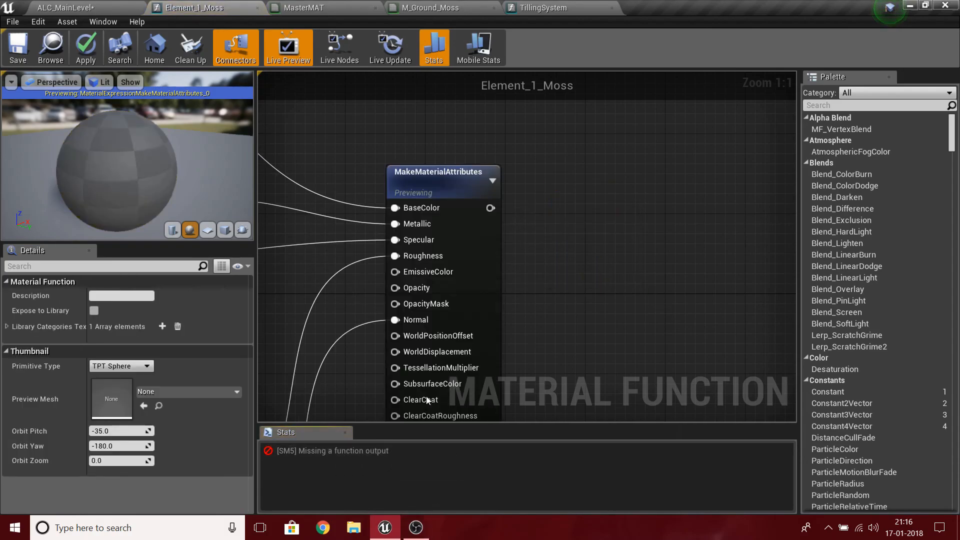
Add a FunctionOutput node from the MakeMaterialAttributes output and align it beside that node
{"action": "left_click_drag", "start_coordinate": [491, 208], "coordinate": [564, 252]}
{"action": "type", "text": "OUT"}
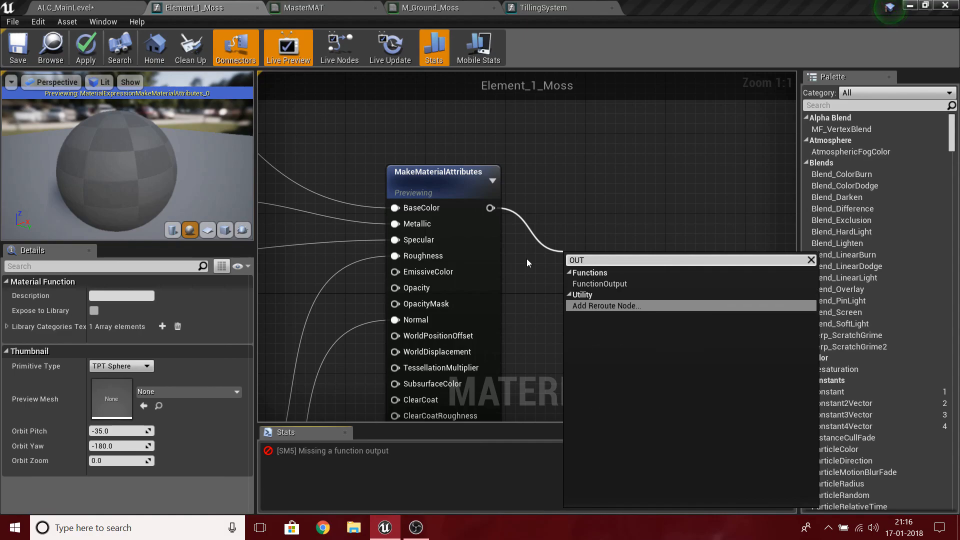
{"action": "key", "text": "Up"}
{"action": "key", "text": "Return"}
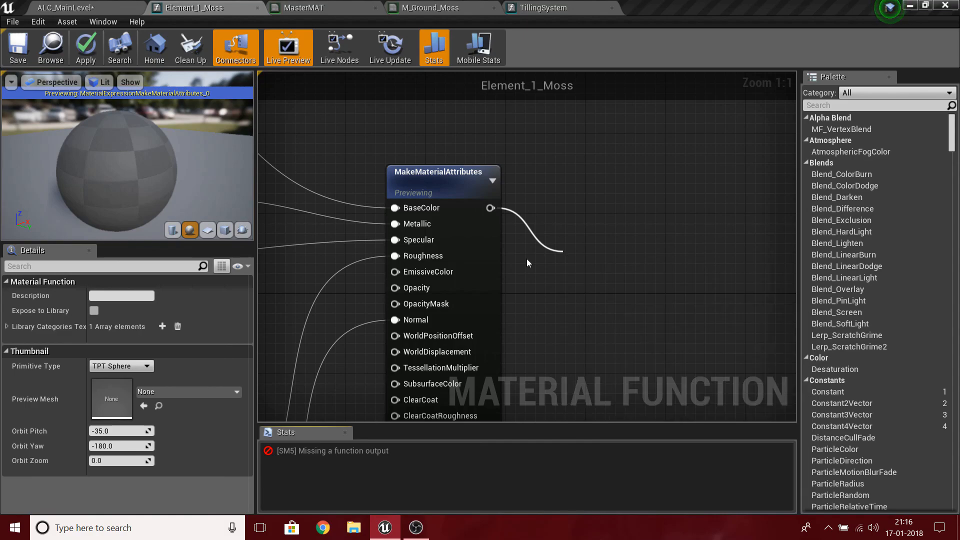
{"action": "left_click_drag", "start_coordinate": [593, 269], "coordinate": [598, 200]}
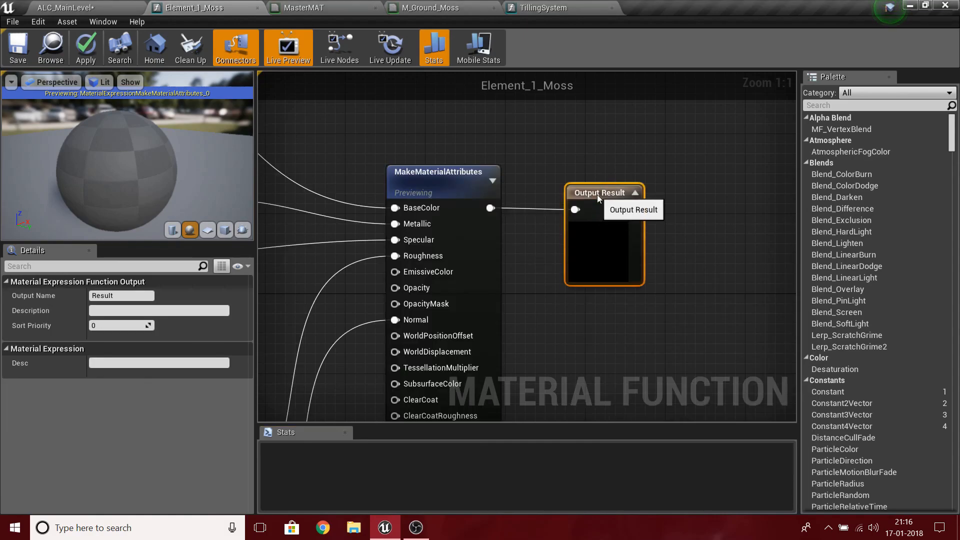
Save the Element_1_Moss function with its new output node
{"action": "scroll", "coordinate": [597, 194], "scroll_direction": "down", "scroll_amount": 5}
{"action": "left_click_drag", "start_coordinate": [563, 244], "coordinate": [563, 249]}
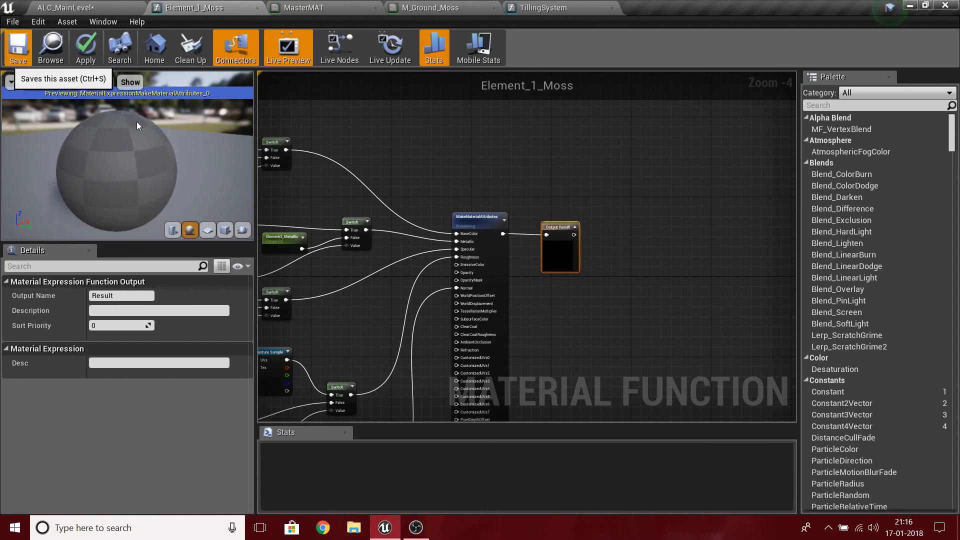
{"action": "key", "text": "ctrl+s"}
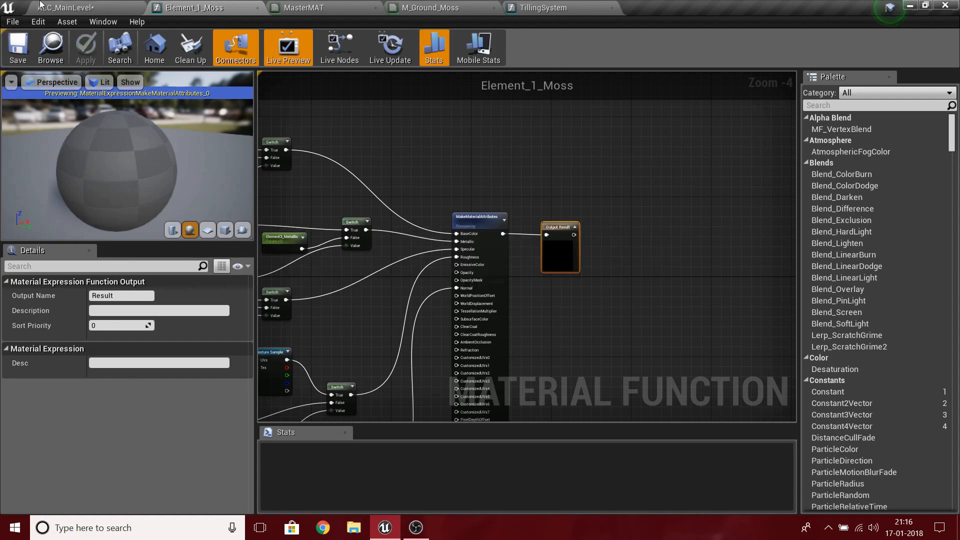
Close the TillingSystem function with its changes applied, and close the M_Ground_Moss material while discarding its changes
{"action": "left_click", "coordinate": [612, 8]}
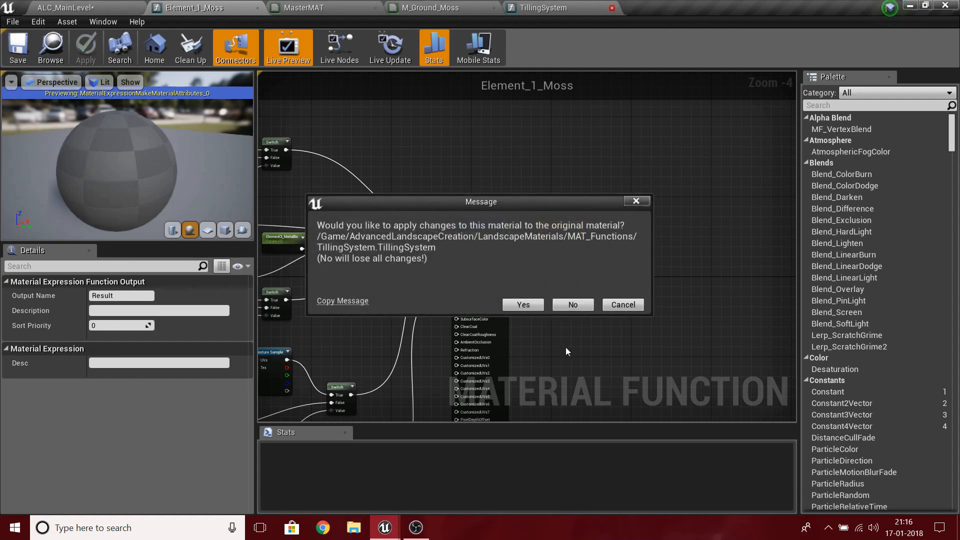
{"action": "left_click", "coordinate": [515, 303]}
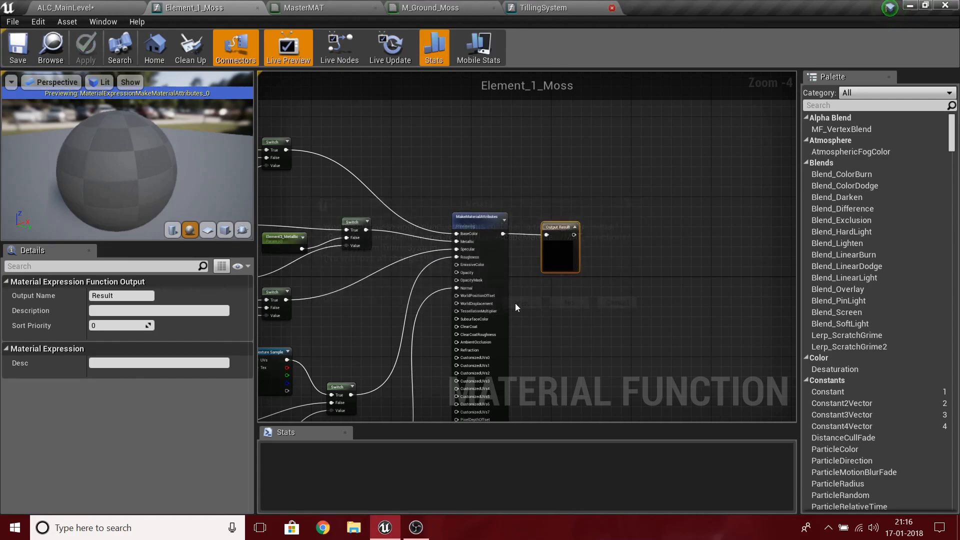
{"action": "left_click", "coordinate": [493, 8]}
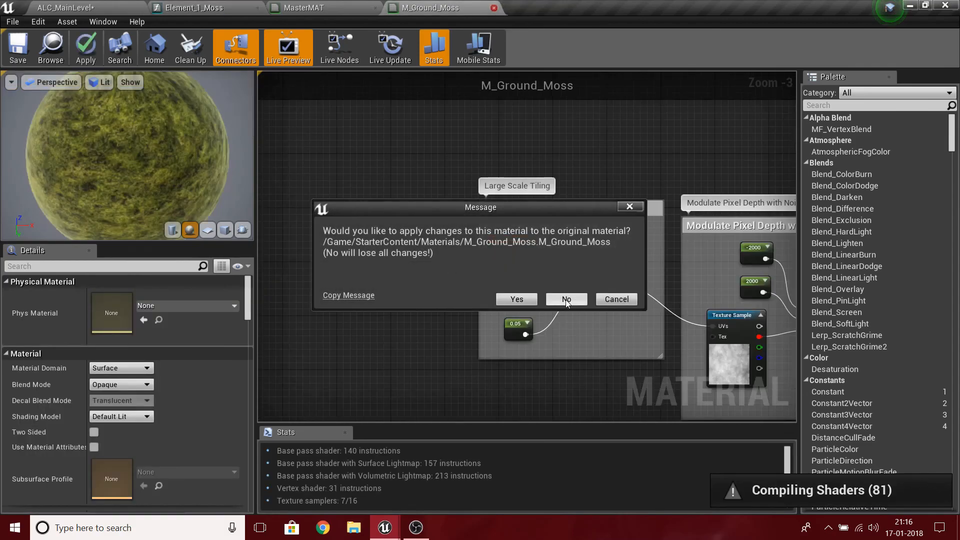
{"action": "left_click", "coordinate": [566, 299]}
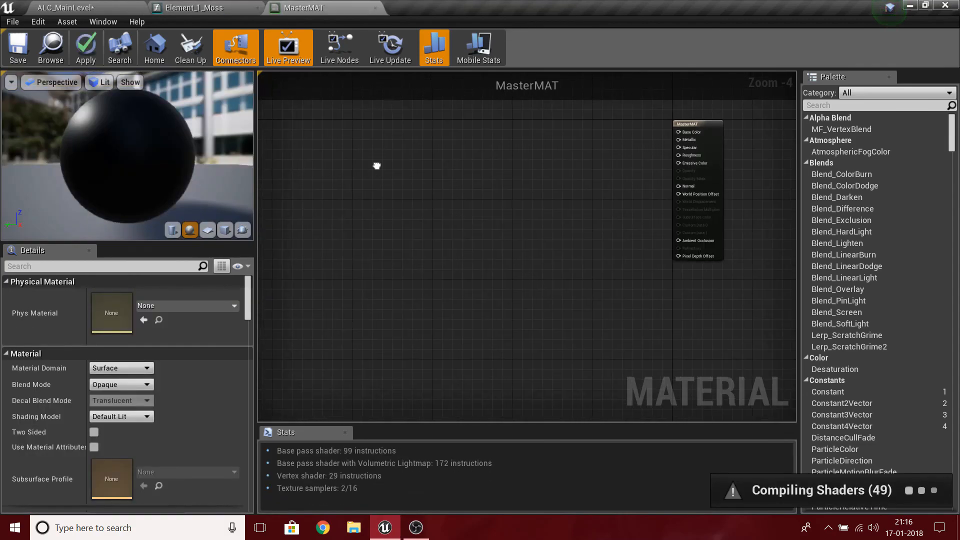
Look over the Element_1_Moss graph's texture parameters, FuzzyShading node and map switches
{"action": "left_click", "coordinate": [210, 7]}
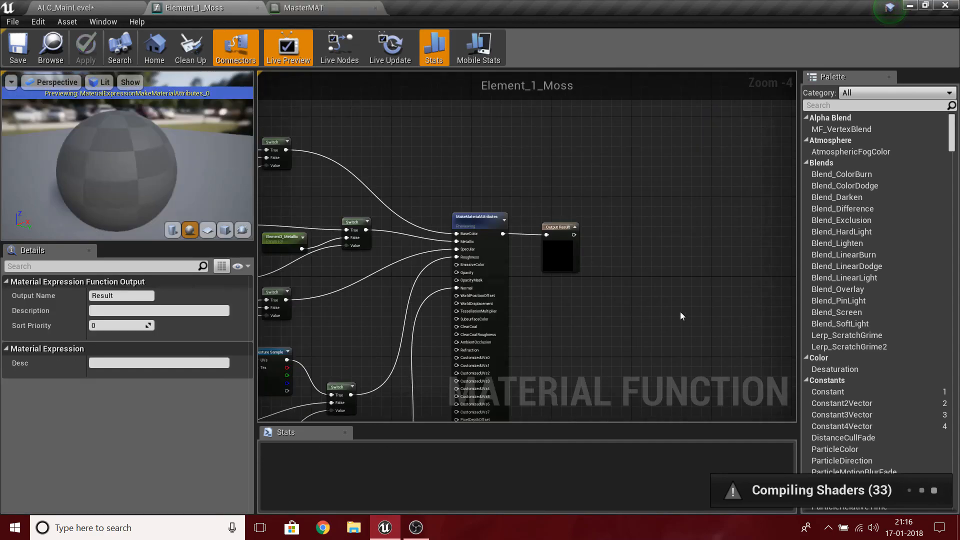
{"action": "right_click_drag", "start_coordinate": [695, 333], "coordinate": [708, 170]}
{"action": "right_click_drag", "start_coordinate": [360, 330], "coordinate": [713, 423]}
{"action": "scroll", "coordinate": [628, 417], "scroll_direction": "down", "scroll_amount": 1}
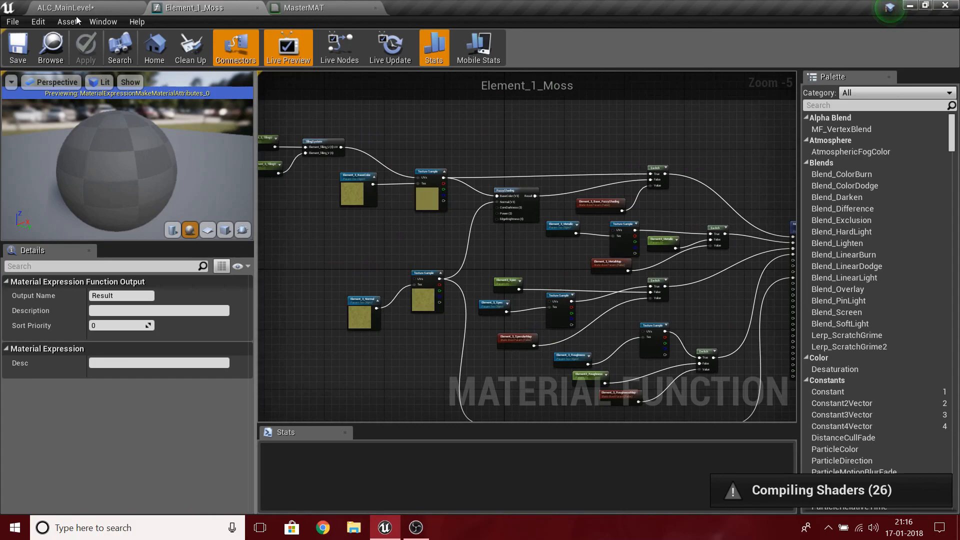
{"action": "left_click", "coordinate": [67, 7]}
{"action": "right_click", "coordinate": [289, 482]}
{"action": "left_click", "coordinate": [250, 487]}
{"action": "left_click", "coordinate": [166, 6]}
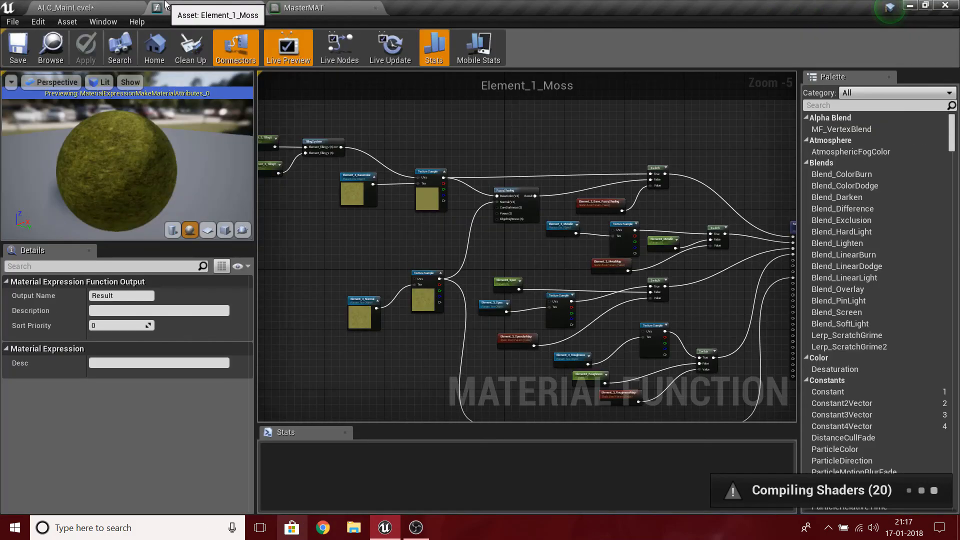
{"action": "scroll", "coordinate": [469, 244], "scroll_direction": "up", "scroll_amount": 4}
{"action": "right_click_drag", "start_coordinate": [616, 299], "coordinate": [795, 420]}
Rename the Element_1_Moss material function in the MAT_Functions folder to Element_3_Moss
{"action": "left_click", "coordinate": [75, 8]}
{"action": "left_click", "coordinate": [232, 449]}
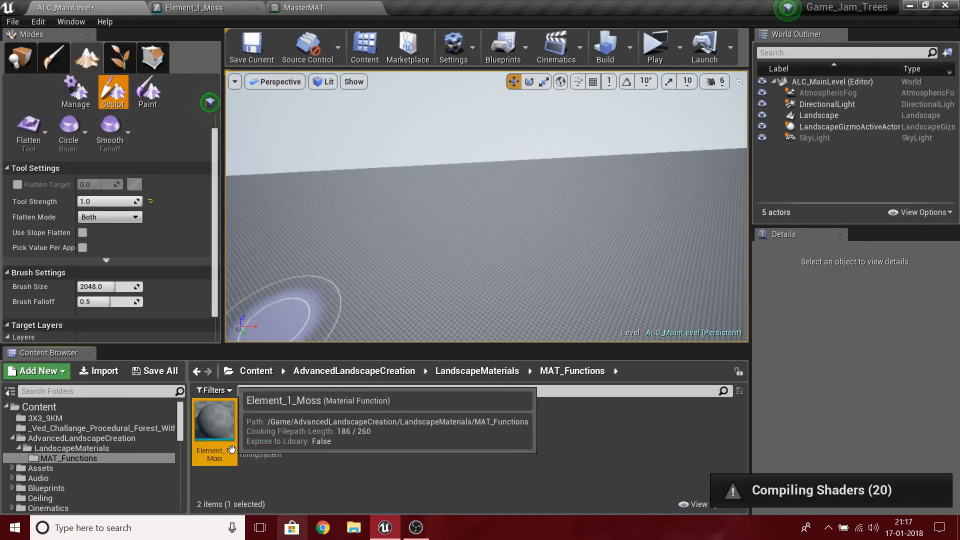
{"action": "left_click", "coordinate": [217, 454]}
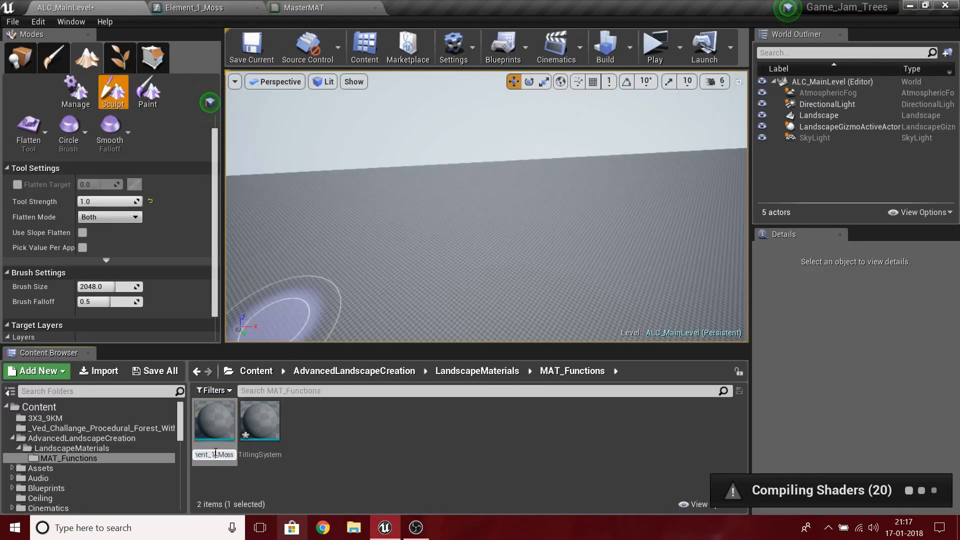
{"action": "key", "text": "BackSpace"}
{"action": "type", "text": "3"}
{"action": "key", "text": "Return"}
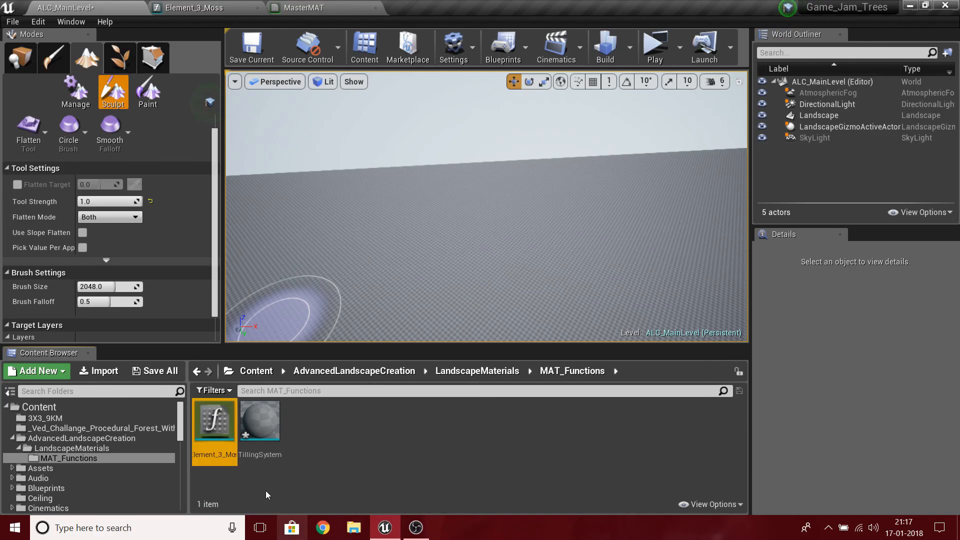
Create a material function named Element_2_Sand in the MAT_Functions folder and open it for editing
{"action": "left_click", "coordinate": [265, 491]}
{"action": "right_click", "coordinate": [265, 490]}
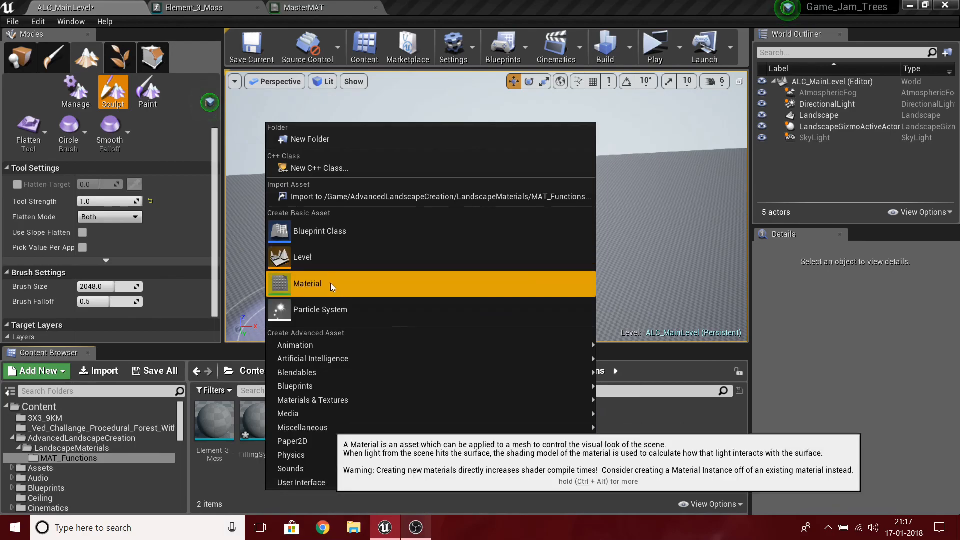
{"action": "mouse_move", "coordinate": [334, 405]}
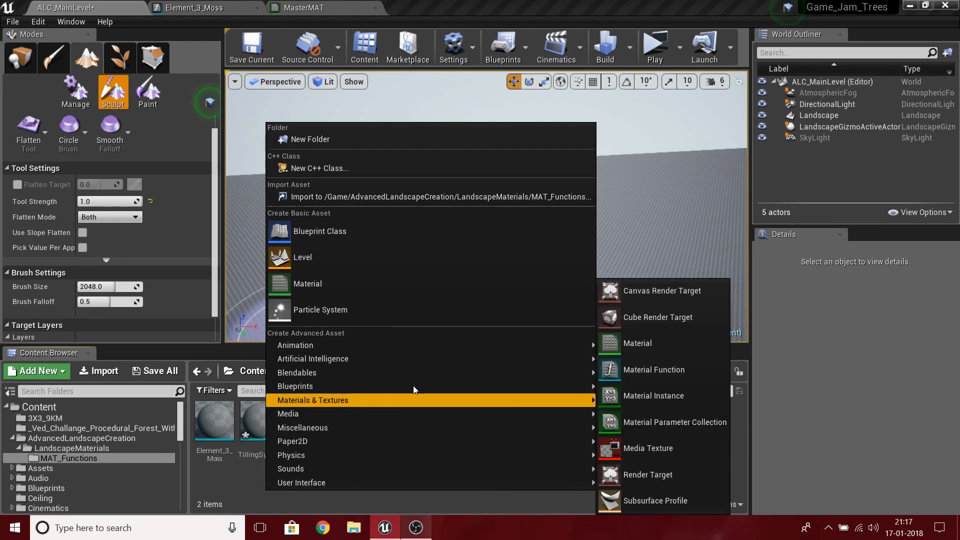
{"action": "left_click", "coordinate": [686, 374]}
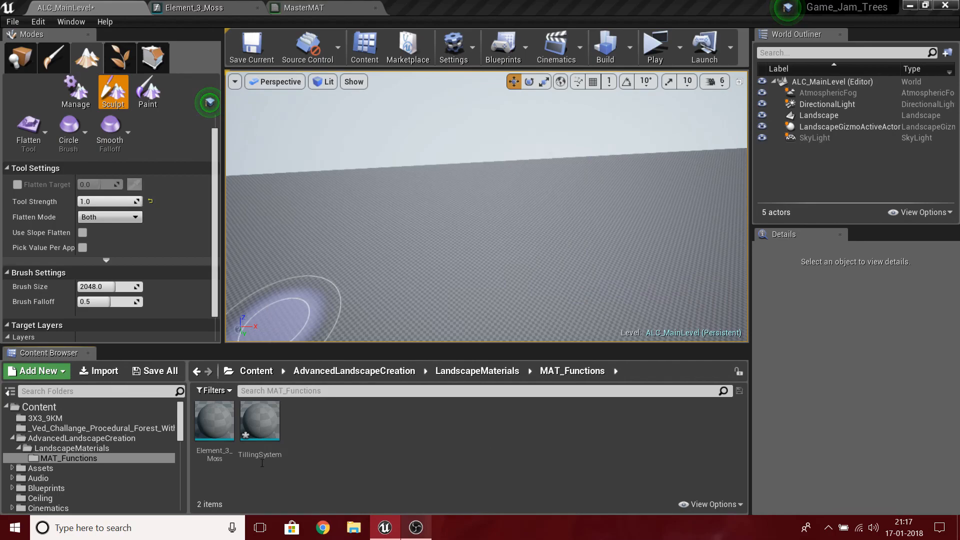
{"action": "type", "text": "Element_2_"}
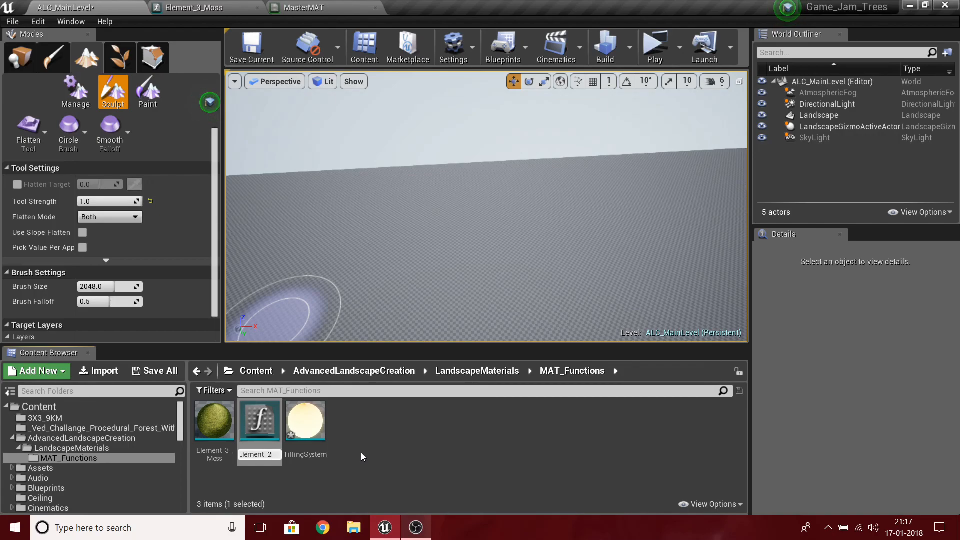
{"action": "type", "text": "Sand"}
{"action": "key", "text": "Return"}
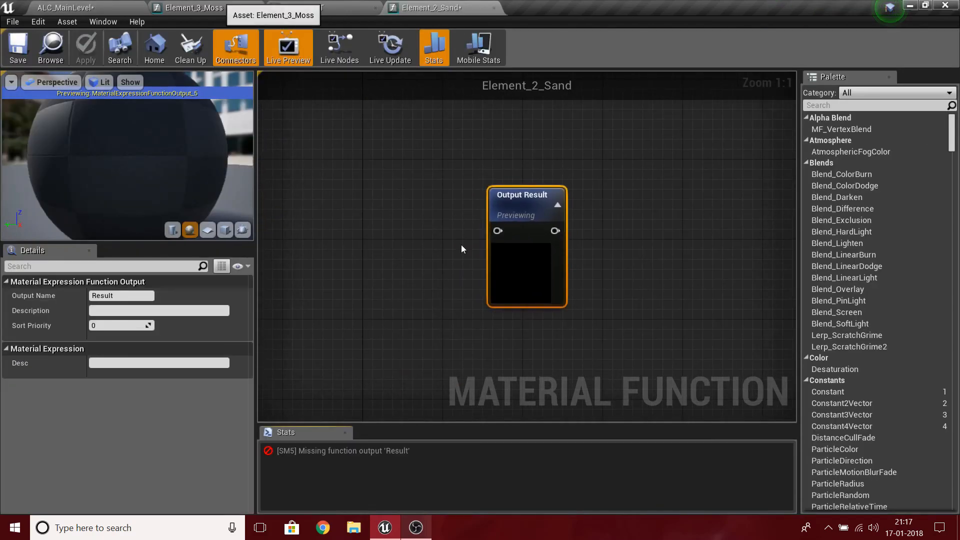
Copy all nodes of the Element_3_Moss graph and paste them into the MasterMAT graph
{"action": "left_click", "coordinate": [221, 8]}
{"action": "scroll", "coordinate": [581, 327], "scroll_direction": "down", "scroll_amount": 7}
{"action": "right_click_drag", "start_coordinate": [611, 342], "coordinate": [521, 173]}
{"action": "left_click_drag", "start_coordinate": [388, 94], "coordinate": [764, 314]}
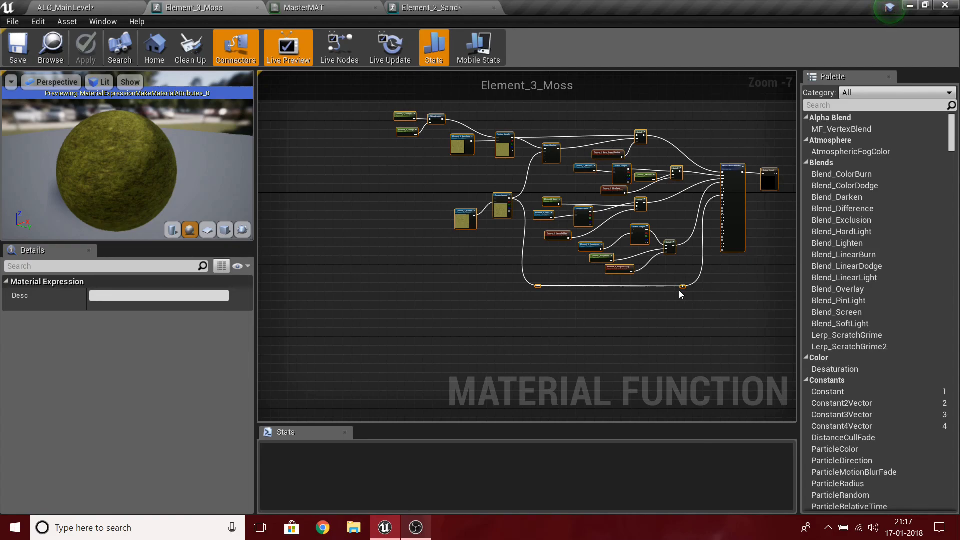
{"action": "left_click", "coordinate": [306, 8]}
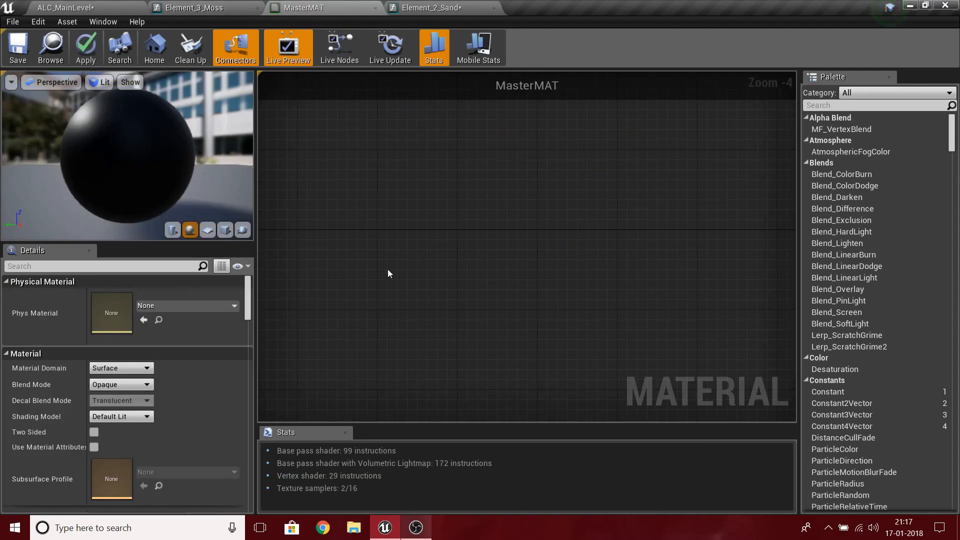
{"action": "key", "text": "ctrl+v"}
{"action": "left_click", "coordinate": [548, 191]}
Rewire MasterMAT's fuzzy shading Switch so the FuzzyShading result feeds True and the base color Texture Sample feeds False
{"action": "scroll", "coordinate": [548, 191], "scroll_direction": "up", "scroll_amount": 3}
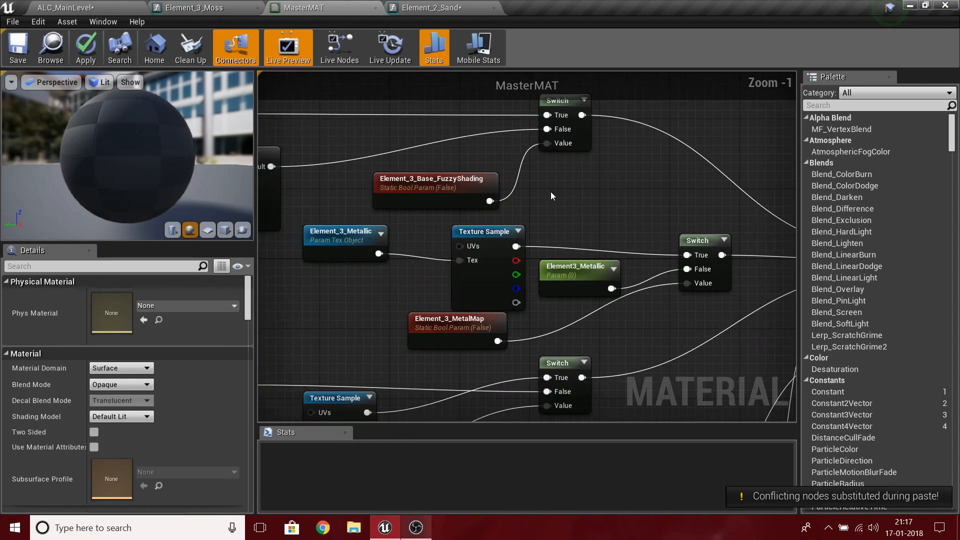
{"action": "right_click_drag", "start_coordinate": [555, 193], "coordinate": [699, 258]}
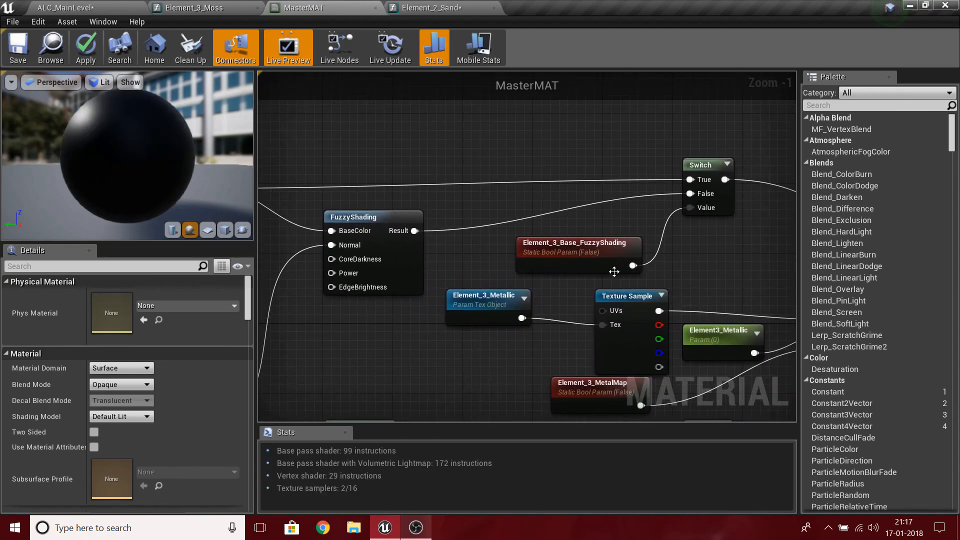
{"action": "left_click_drag", "start_coordinate": [690, 193], "coordinate": [696, 179], "text": "ctrl"}
{"action": "left_click_drag", "start_coordinate": [691, 193], "coordinate": [344, 189]}
In Element_3_Moss, feed the FuzzyShading result to the base color Switch's True input and the Texture Sample to False, and save
{"action": "left_click", "coordinate": [200, 8]}
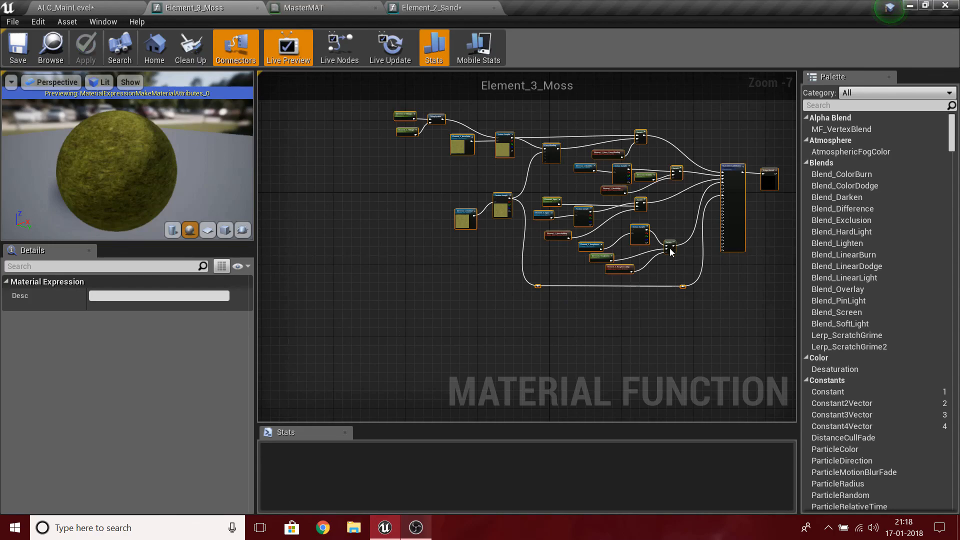
{"action": "right_click_drag", "start_coordinate": [672, 245], "coordinate": [563, 364]}
{"action": "left_click", "coordinate": [584, 285]}
{"action": "scroll", "coordinate": [584, 284], "scroll_direction": "up", "scroll_amount": 7}
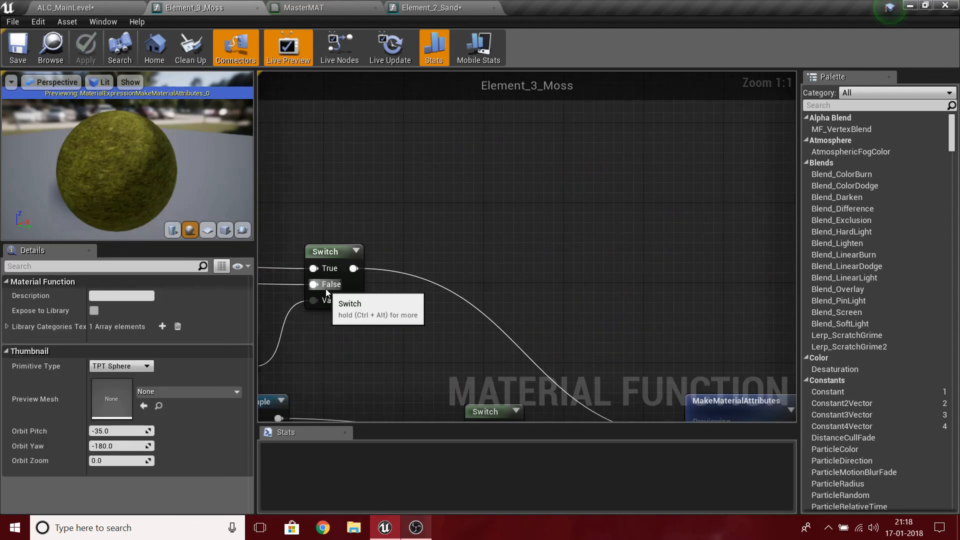
{"action": "left_click_drag", "start_coordinate": [323, 288], "coordinate": [316, 265], "text": "ctrl"}
{"action": "left_click_drag", "start_coordinate": [314, 275], "coordinate": [353, 278]}
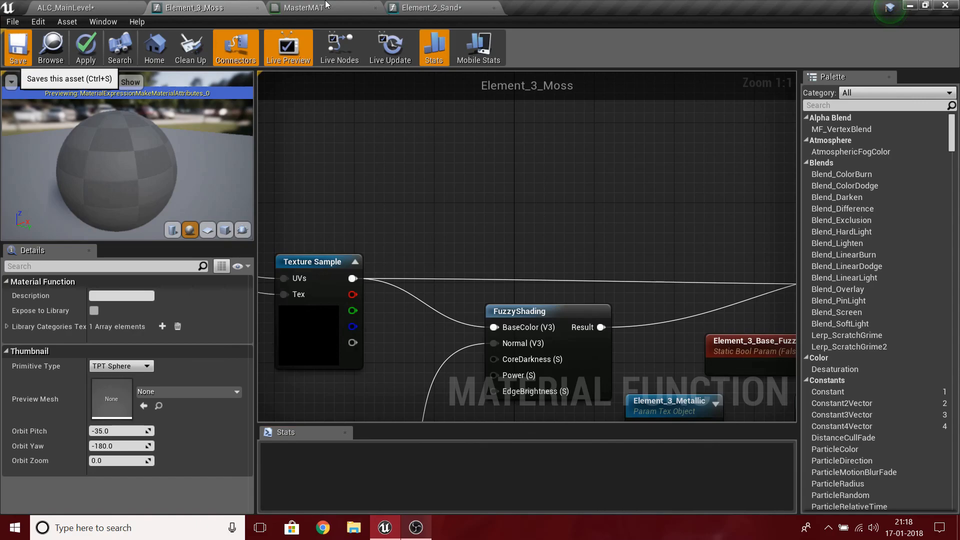
Set the texture of the Element_3_Normal parameter in MasterMAT to T_Rock_Sandstone_D
{"action": "left_click", "coordinate": [347, 6]}
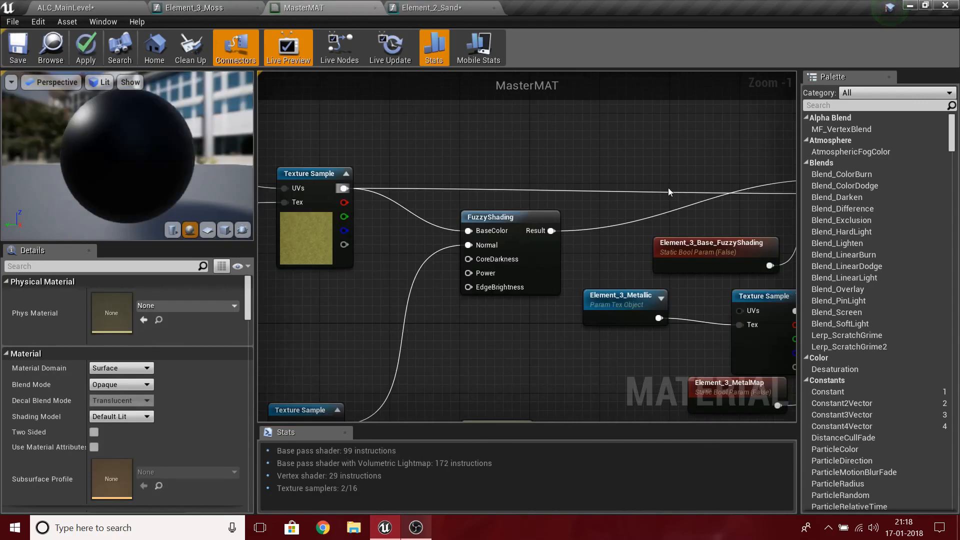
{"action": "key", "text": "Home"}
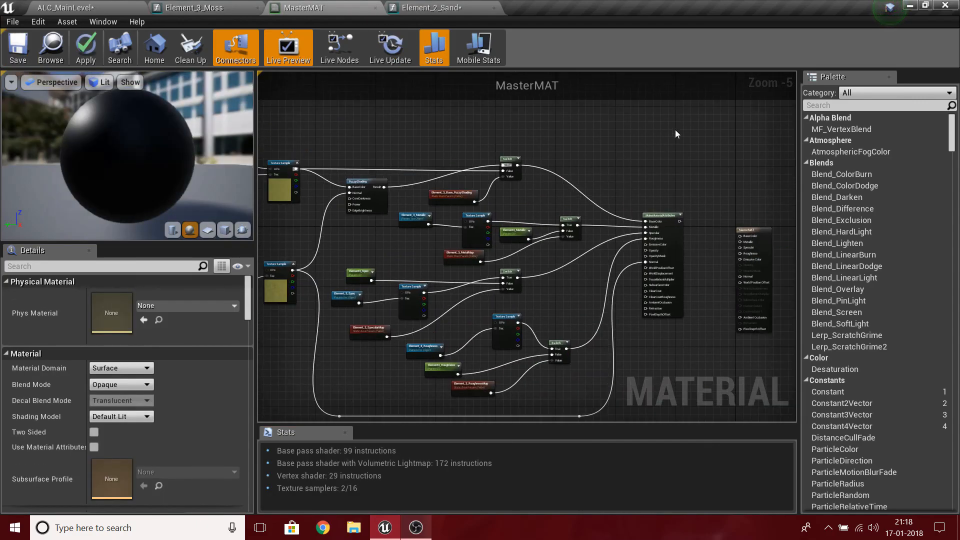
{"action": "scroll", "coordinate": [542, 267], "scroll_direction": "up", "scroll_amount": 5}
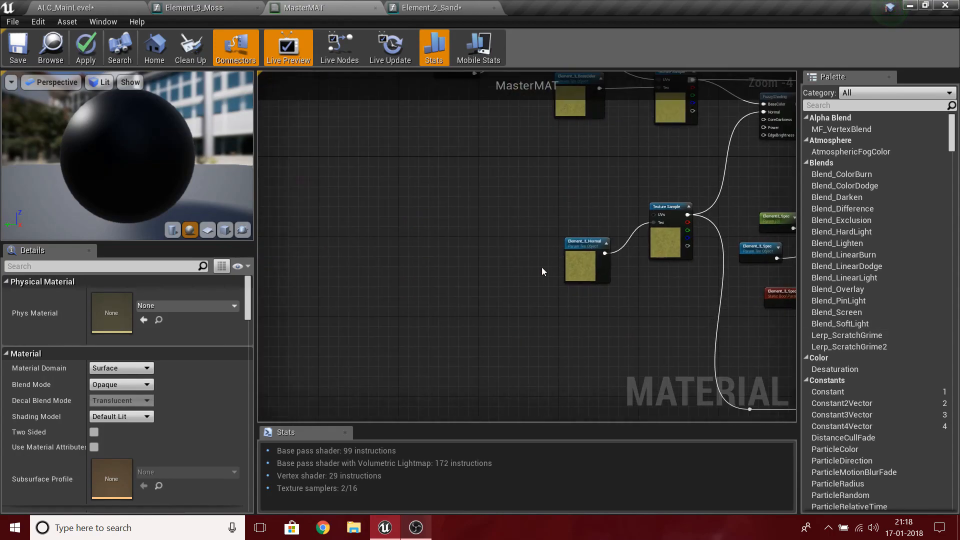
{"action": "left_click", "coordinate": [584, 260]}
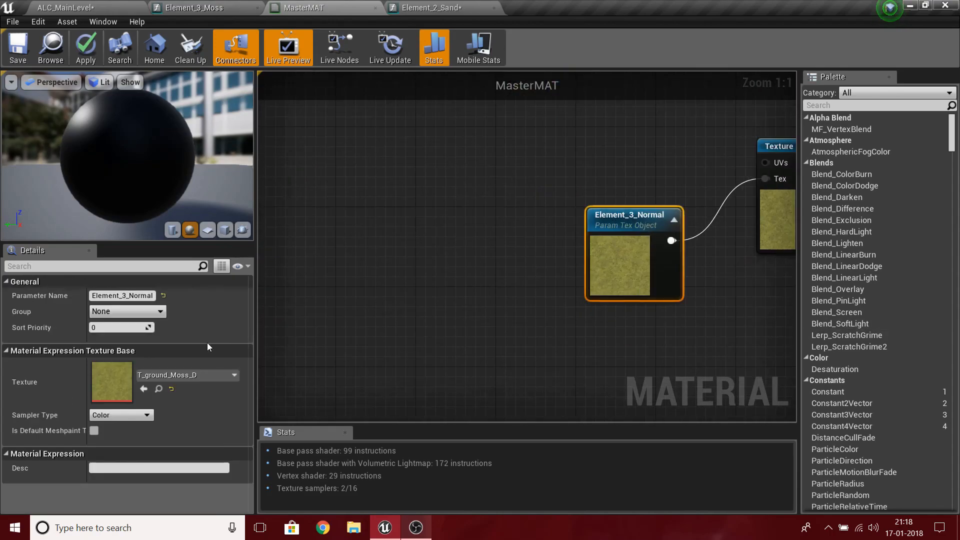
{"action": "left_click", "coordinate": [194, 376]}
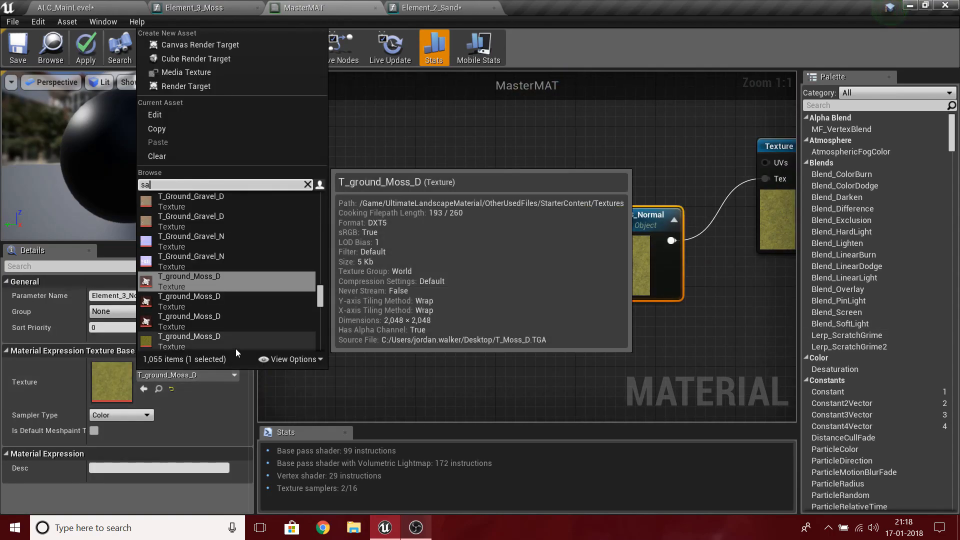
{"action": "type", "text": "sands"}
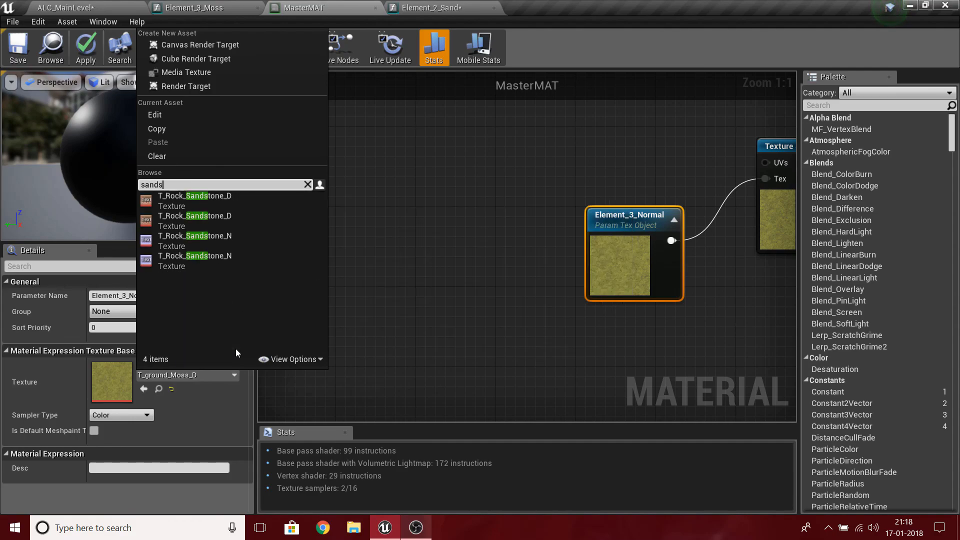
{"action": "left_click", "coordinate": [229, 205]}
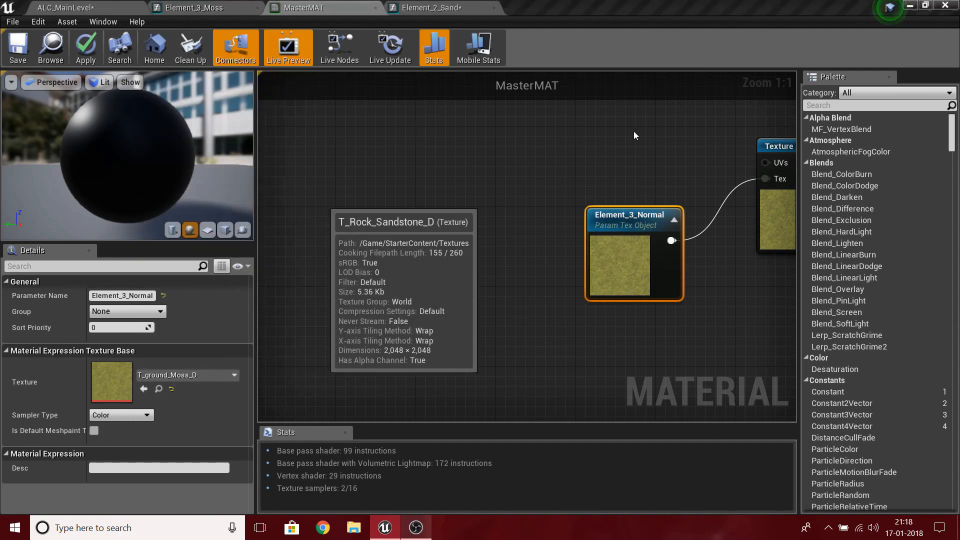
{"action": "right_click_drag", "start_coordinate": [641, 122], "coordinate": [321, 263]}
{"action": "scroll", "coordinate": [321, 263], "scroll_direction": "down", "scroll_amount": 4}
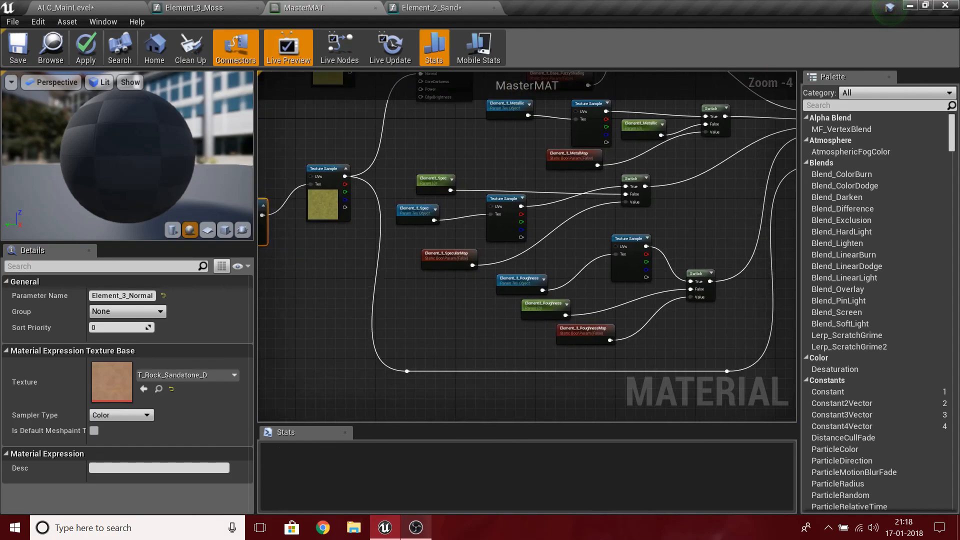
{"action": "scroll", "coordinate": [336, 236], "scroll_direction": "up", "scroll_amount": 2}
{"action": "right_click_drag", "start_coordinate": [405, 198], "coordinate": [415, 268]}
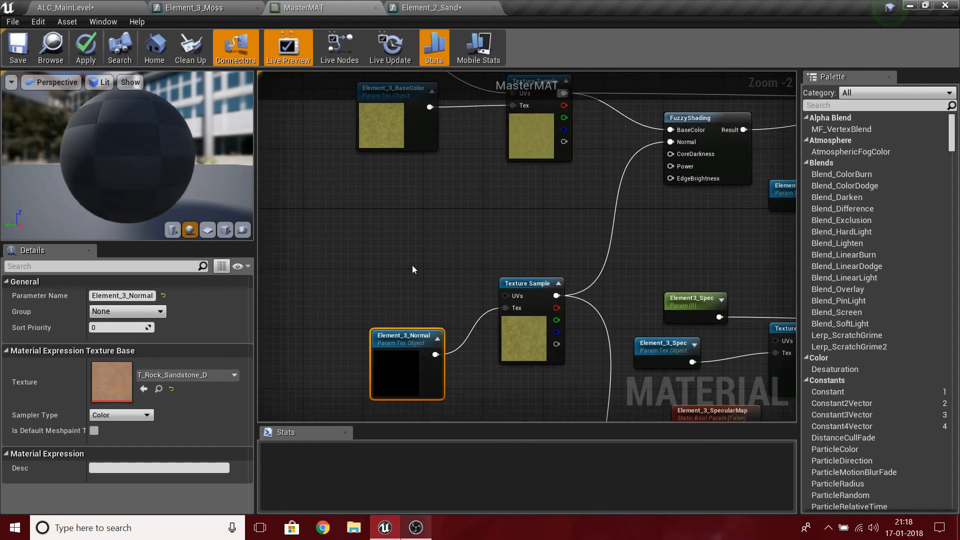
{"action": "scroll", "coordinate": [574, 261], "scroll_direction": "up", "scroll_amount": 1}
{"action": "right_click_drag", "start_coordinate": [570, 272], "coordinate": [560, 293]}
In the Element_3_Moss function, set the texture of the Element_3_Normal parameter to T_Ground_Moss_N
{"action": "left_click", "coordinate": [231, 6]}
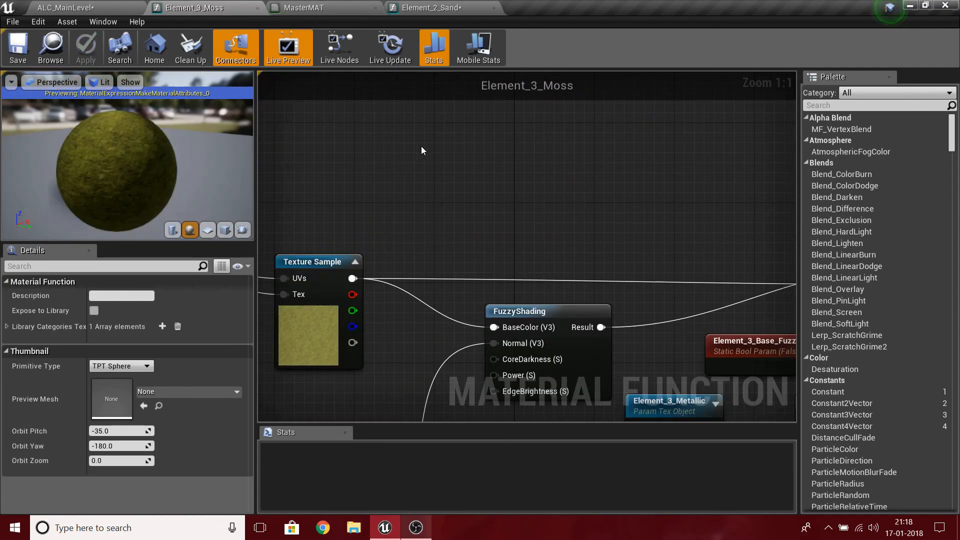
{"action": "scroll", "coordinate": [465, 275], "scroll_direction": "down", "scroll_amount": 3}
{"action": "right_click_drag", "start_coordinate": [473, 286], "coordinate": [588, 219]}
{"action": "scroll", "coordinate": [548, 315], "scroll_direction": "up", "scroll_amount": 4}
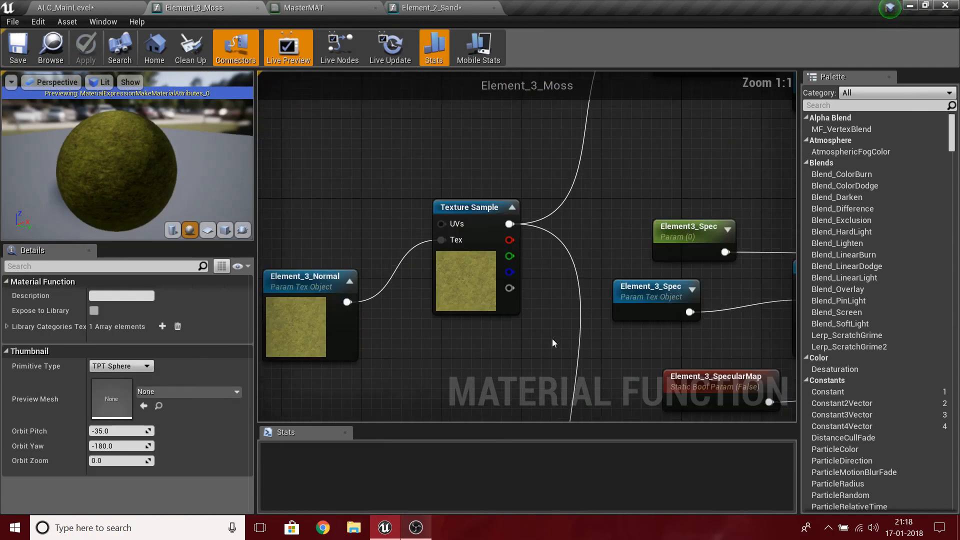
{"action": "left_click", "coordinate": [474, 297]}
{"action": "left_click", "coordinate": [322, 325]}
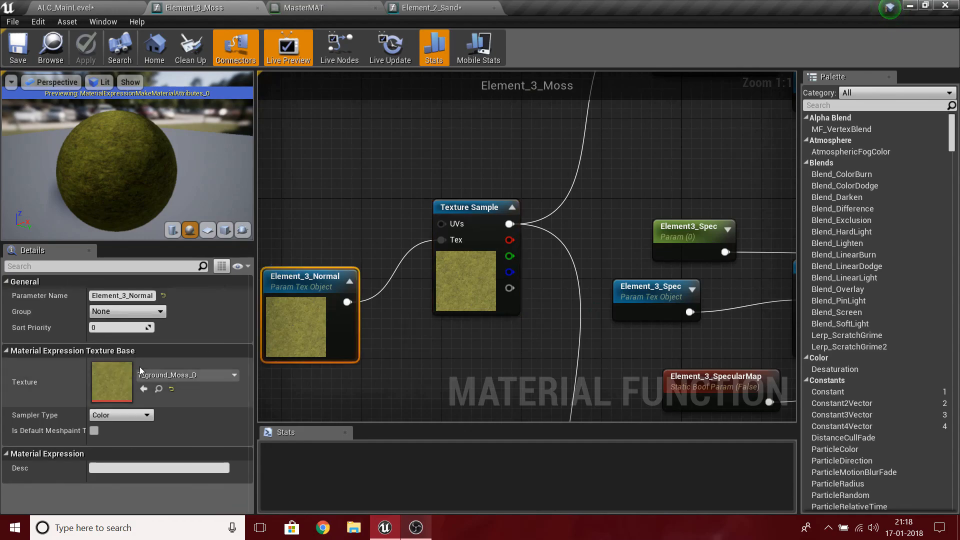
{"action": "left_click", "coordinate": [196, 376]}
{"action": "type", "text": "mo"}
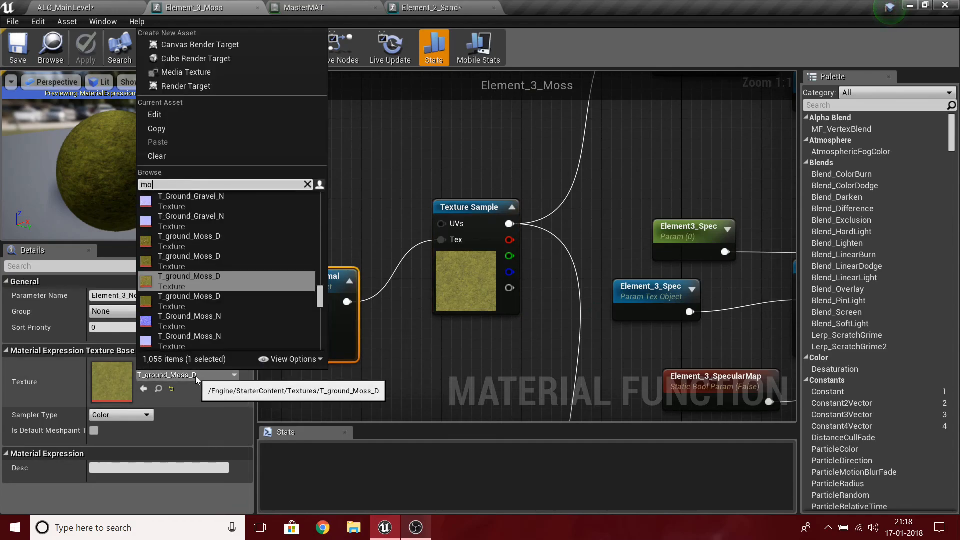
{"action": "type", "text": "ss"}
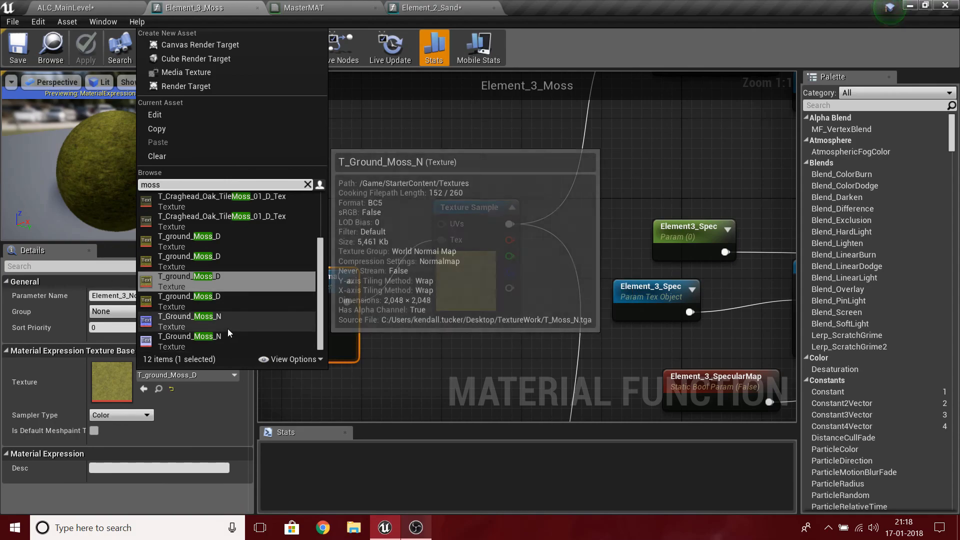
{"action": "left_click", "coordinate": [228, 325]}
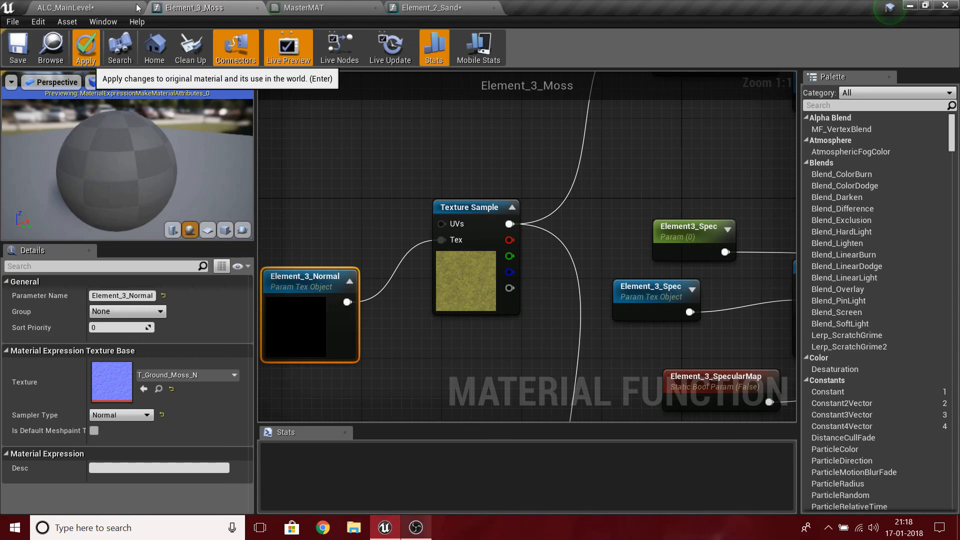
Move Element_2_Sand ahead of MasterMAT among the open assets, and cut the pasted Element_3 node network out of the MasterMAT graph
{"action": "left_click_drag", "start_coordinate": [422, 6], "coordinate": [336, 4]}
{"action": "scroll", "coordinate": [582, 302], "scroll_direction": "down", "scroll_amount": 4}
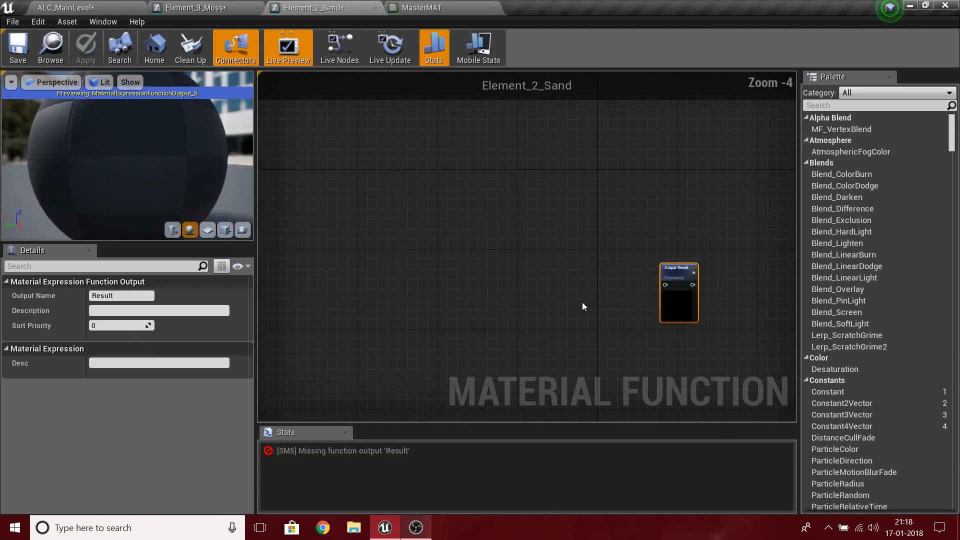
{"action": "left_click", "coordinate": [481, 4]}
{"action": "scroll", "coordinate": [526, 191], "scroll_direction": "down", "scroll_amount": 8}
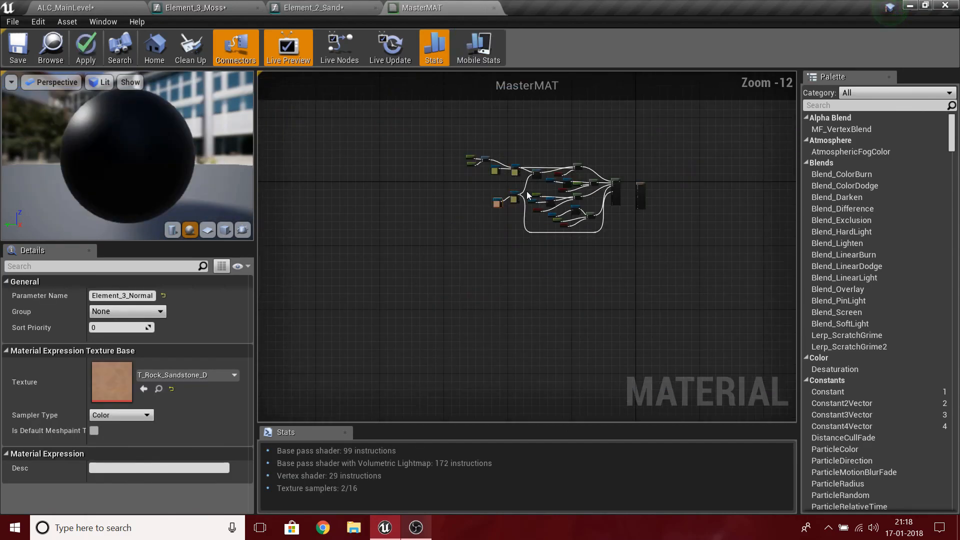
{"action": "left_click_drag", "start_coordinate": [693, 285], "coordinate": [618, 261]}
{"action": "key", "text": "Delete"}
{"action": "scroll", "coordinate": [549, 230], "scroll_direction": "up", "scroll_amount": 2}
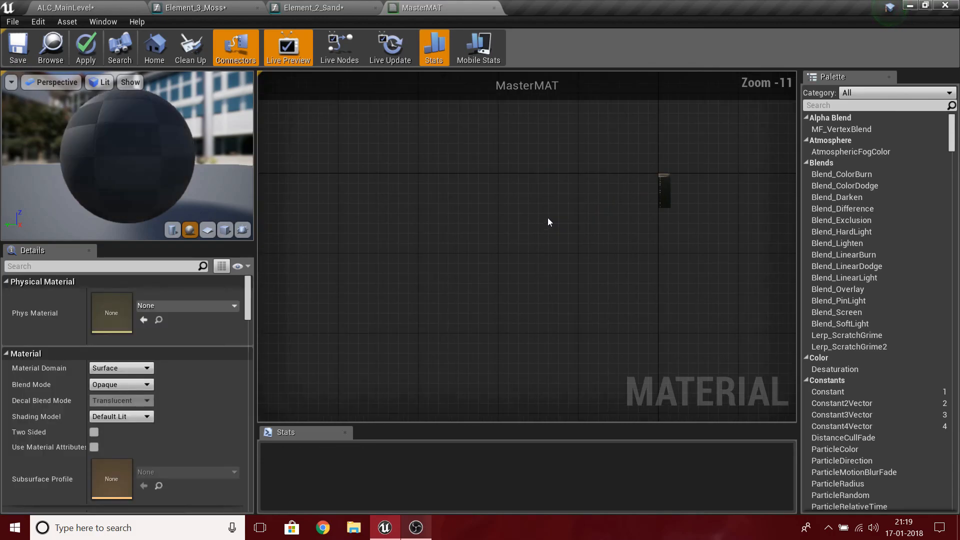
In Element_2_Sand, delete the Result output node and paste the node network cut from MasterMAT
{"action": "left_click", "coordinate": [315, 8]}
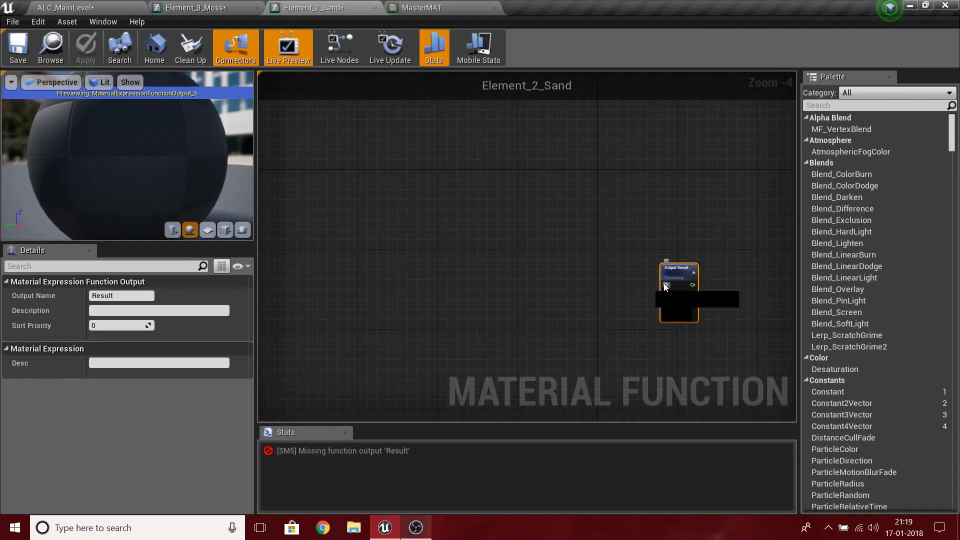
{"action": "key", "text": "Delete"}
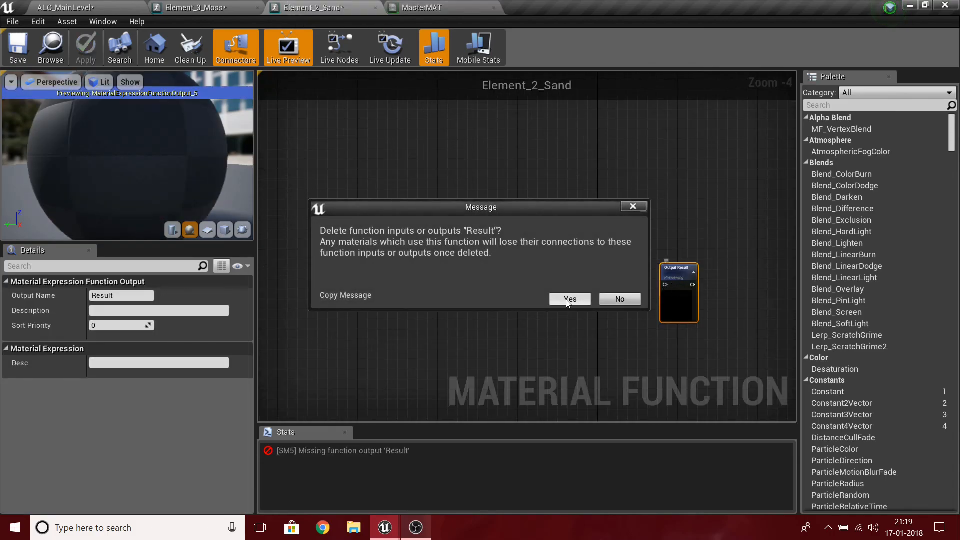
{"action": "left_click", "coordinate": [570, 299]}
{"action": "key", "text": "ctrl+v"}
{"action": "scroll", "coordinate": [419, 313], "scroll_direction": "down", "scroll_amount": 1}
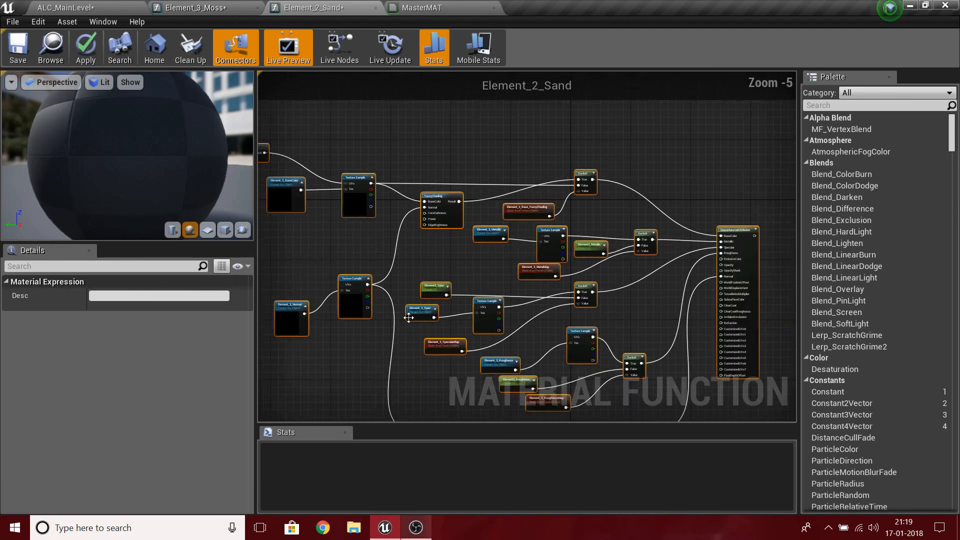
{"action": "scroll", "coordinate": [420, 313], "scroll_direction": "down", "scroll_amount": 4}
{"action": "scroll", "coordinate": [429, 317], "scroll_direction": "up", "scroll_amount": 8}
{"action": "right_click_drag", "start_coordinate": [538, 283], "coordinate": [553, 345]}
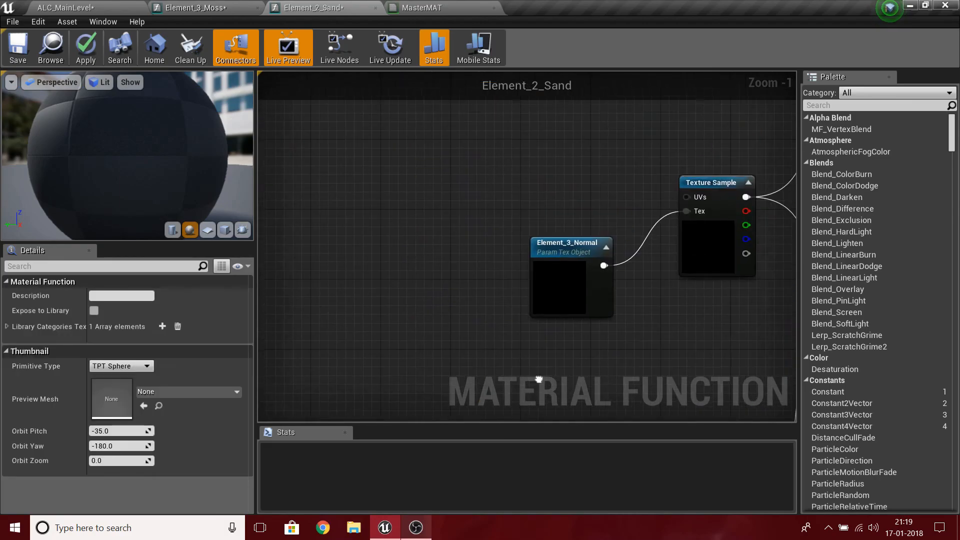
Set the texture of the pasted Element_3_Normal parameter to T_Rock_Sandstone_N and rename the parameter Element_2_Normal
{"action": "left_click", "coordinate": [562, 279]}
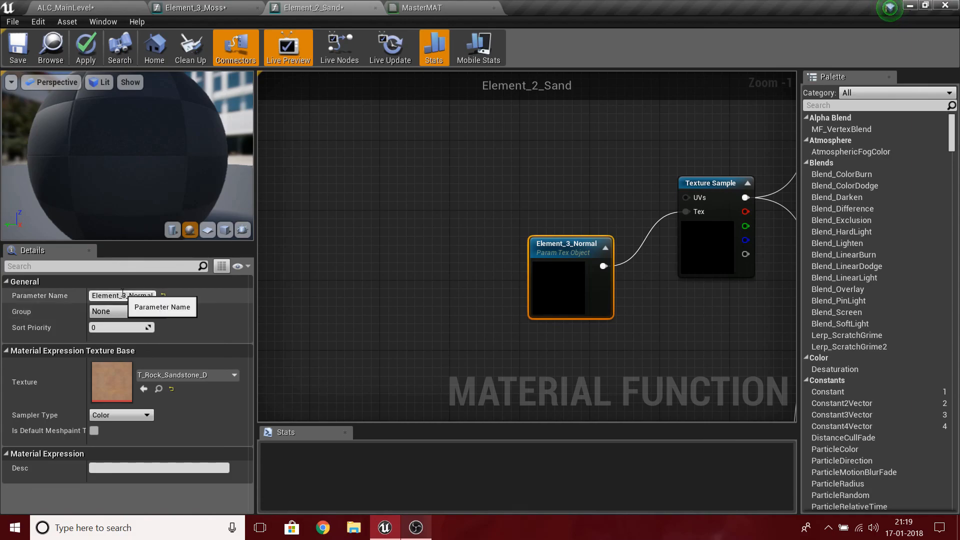
{"action": "left_click", "coordinate": [208, 372]}
{"action": "type", "text": "sand"}
{"action": "left_click", "coordinate": [208, 322]}
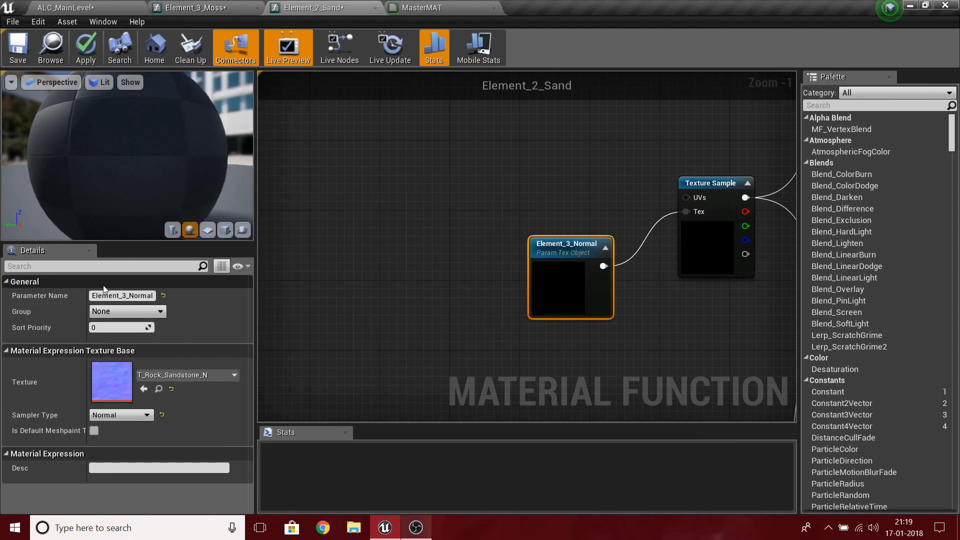
{"action": "left_click", "coordinate": [116, 295]}
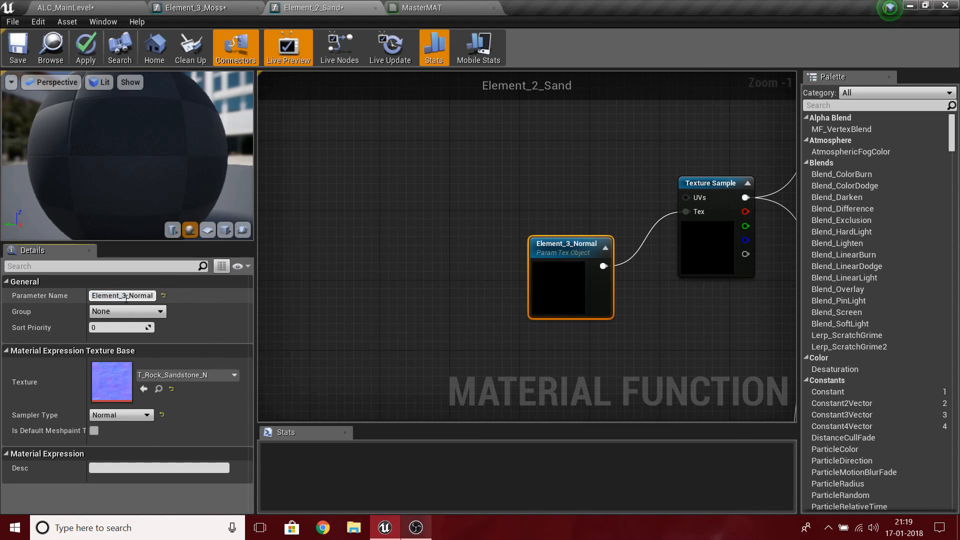
{"action": "key", "text": "Return"}
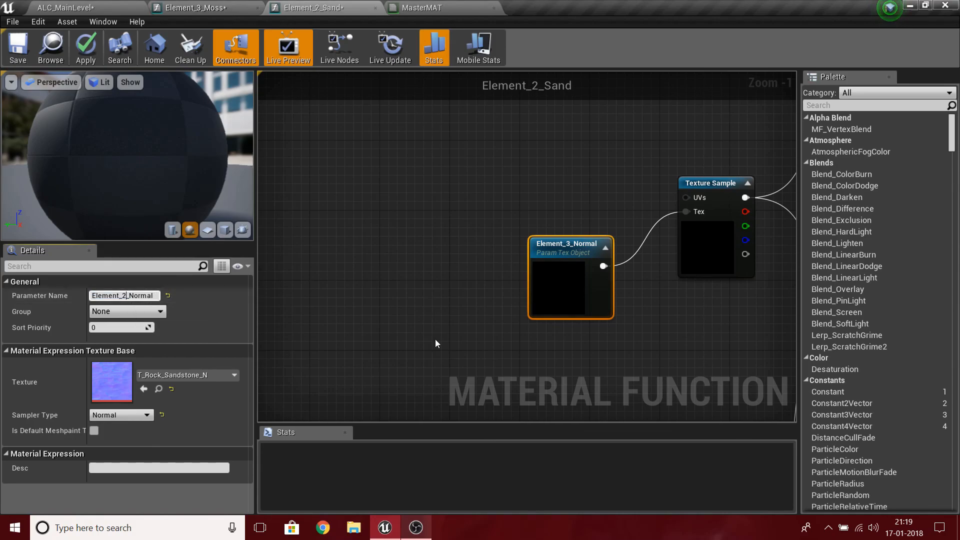
Rename the Element_3_BaseColor parameter Element_2_BaseColor and set its texture to T_Rock_Sandstone_D
{"action": "right_click_drag", "start_coordinate": [442, 290], "coordinate": [458, 263]}
{"action": "left_click", "coordinate": [504, 156]}
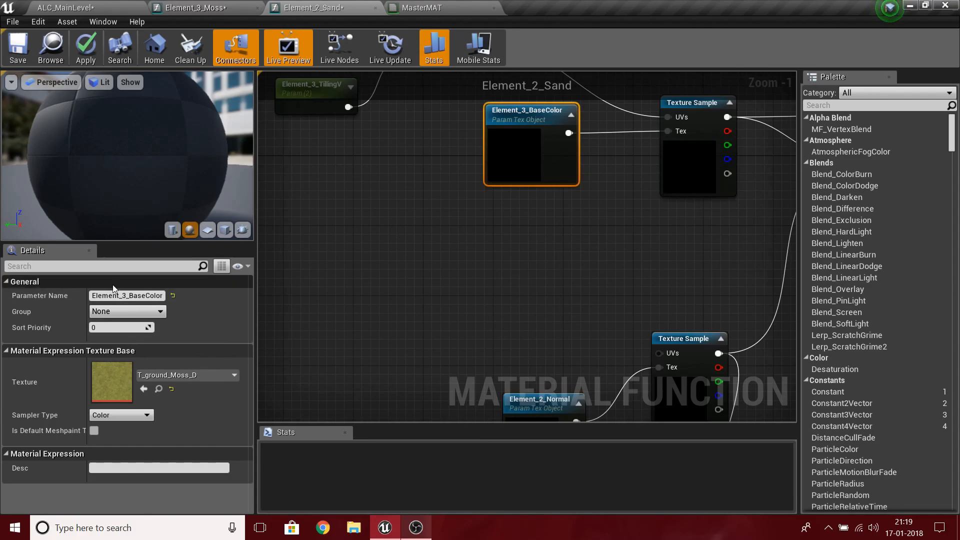
{"action": "left_click", "coordinate": [130, 298]}
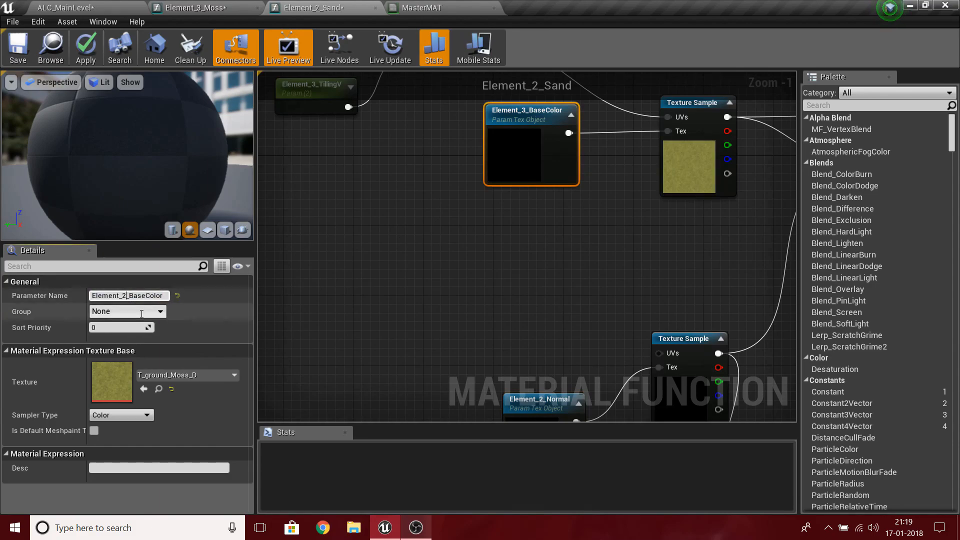
{"action": "left_click", "coordinate": [208, 375]}
{"action": "type", "text": "sqand"}
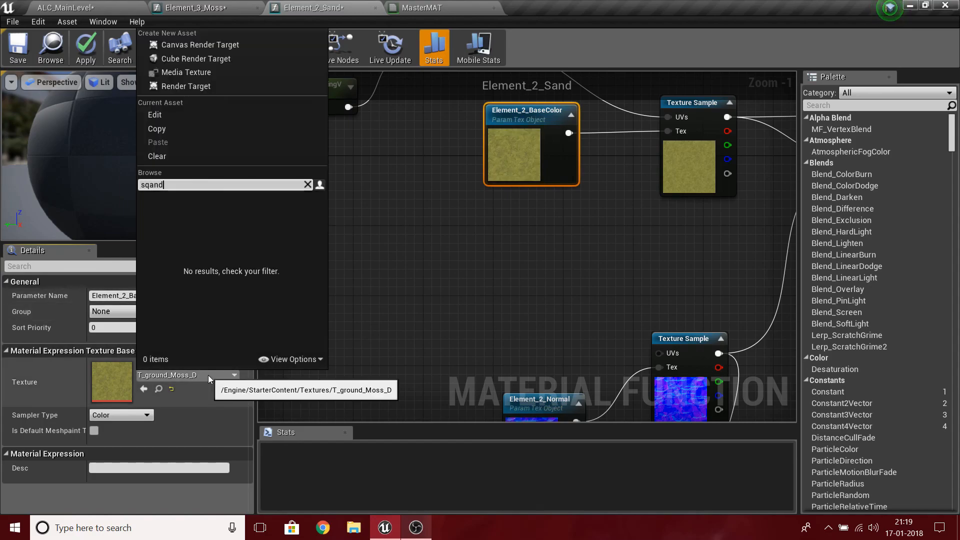
{"action": "key", "text": "BackSpace"}
{"action": "key", "text": "BackSpace"}
{"action": "key", "text": "BackSpace"}
{"action": "key", "text": "BackSpace"}
{"action": "type", "text": "and"}
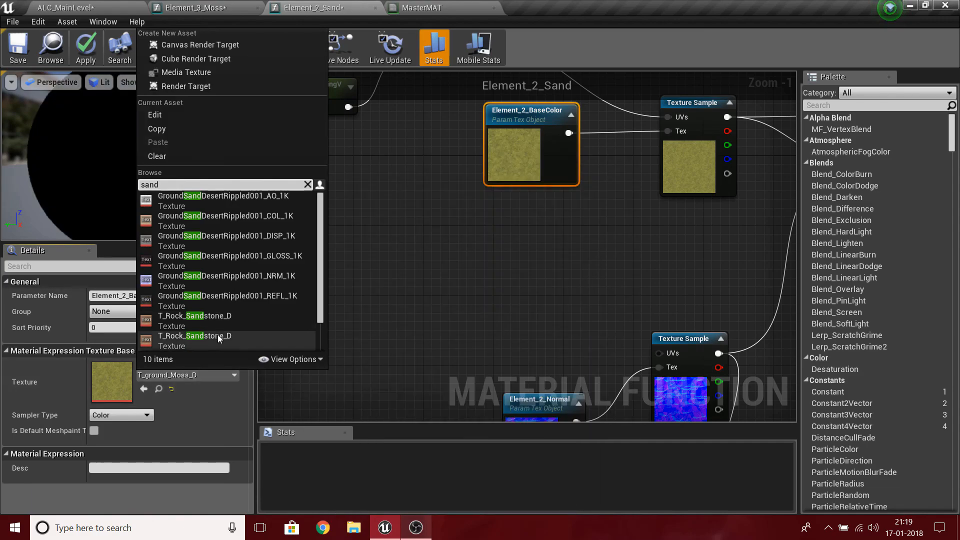
{"action": "left_click", "coordinate": [217, 335]}
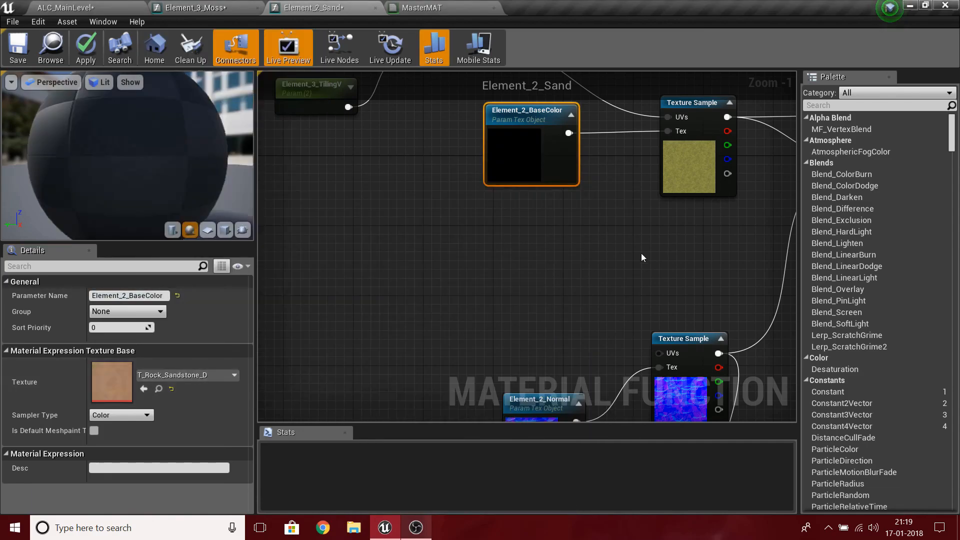
{"action": "left_click", "coordinate": [392, 320]}
{"action": "scroll", "coordinate": [392, 320], "scroll_direction": "down", "scroll_amount": 3}
{"action": "right_click_drag", "start_coordinate": [505, 330], "coordinate": [624, 274]}
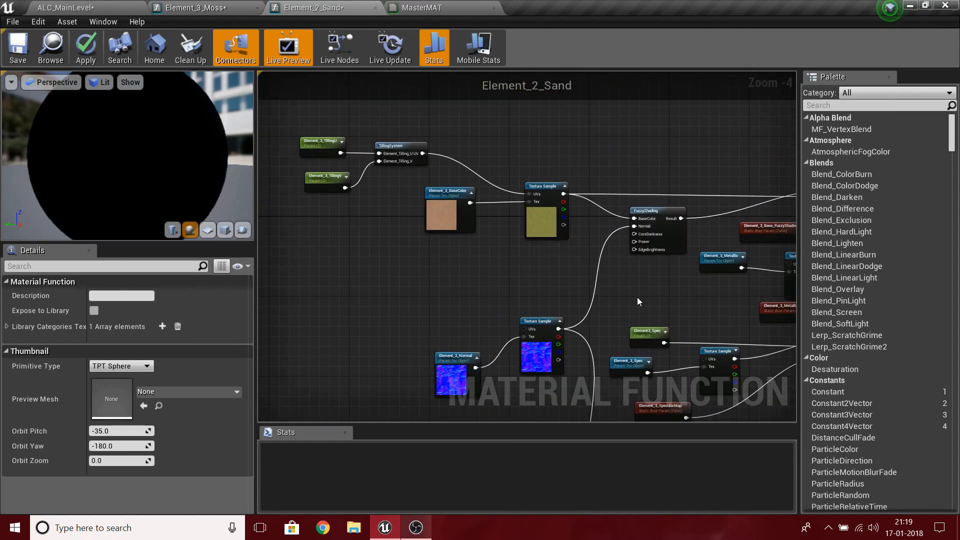
{"action": "right_click_drag", "start_coordinate": [650, 304], "coordinate": [492, 308]}
{"action": "scroll", "coordinate": [558, 257], "scroll_direction": "up", "scroll_amount": 4}
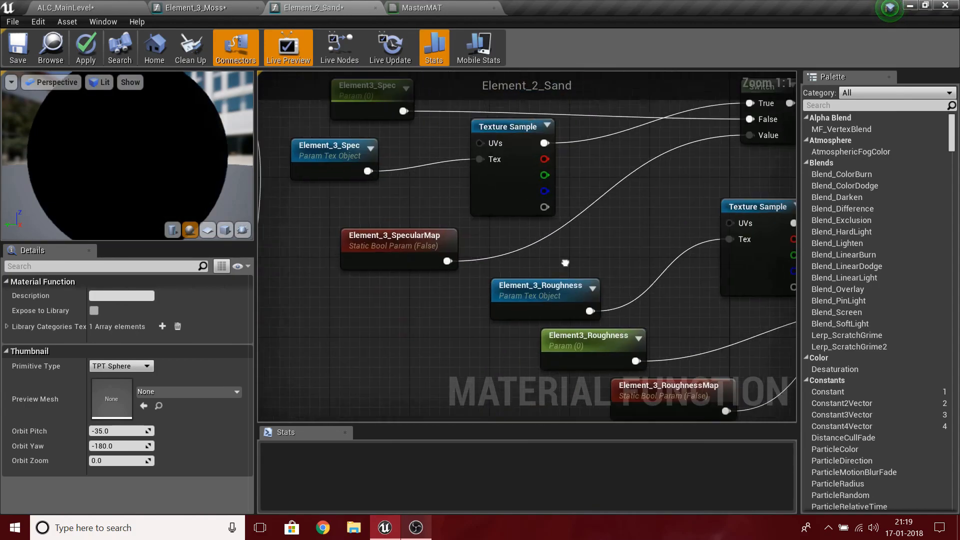
{"action": "left_click", "coordinate": [414, 236]}
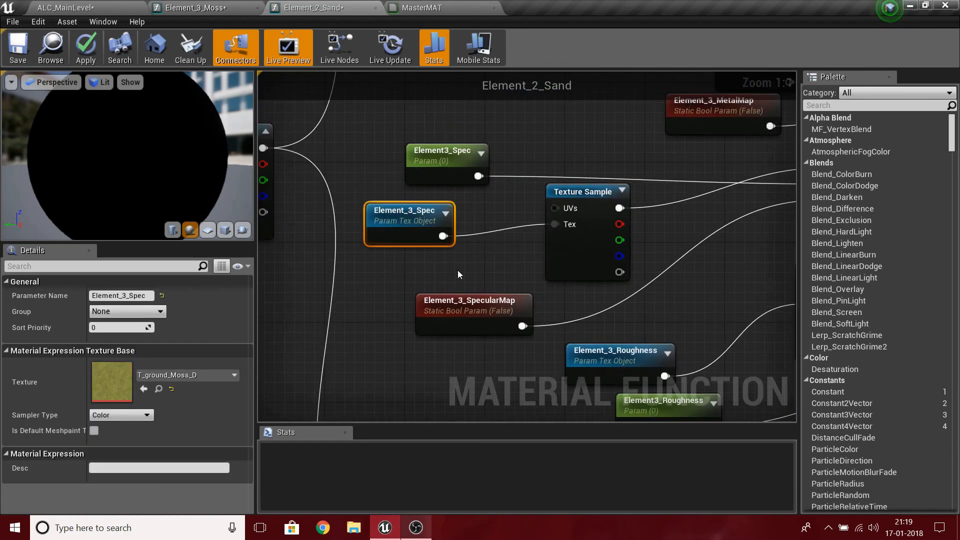
{"action": "right_click_drag", "start_coordinate": [707, 273], "coordinate": [632, 250]}
{"action": "left_click", "coordinate": [545, 350], "text": "ctrl"}
{"action": "right_click_drag", "start_coordinate": [596, 217], "coordinate": [598, 379]}
{"action": "left_click", "coordinate": [519, 226]}
{"action": "right_click_drag", "start_coordinate": [491, 311], "coordinate": [346, 243]}
{"action": "left_click", "coordinate": [517, 188]}
{"action": "scroll", "coordinate": [485, 271], "scroll_direction": "down", "scroll_amount": 3}
{"action": "right_click_drag", "start_coordinate": [719, 321], "coordinate": [493, 535]}
{"action": "scroll", "coordinate": [485, 271], "scroll_direction": "up", "scroll_amount": 3}
{"action": "scroll", "coordinate": [490, 318], "scroll_direction": "down", "scroll_amount": 1}
{"action": "right_click_drag", "start_coordinate": [494, 406], "coordinate": [511, 71]}
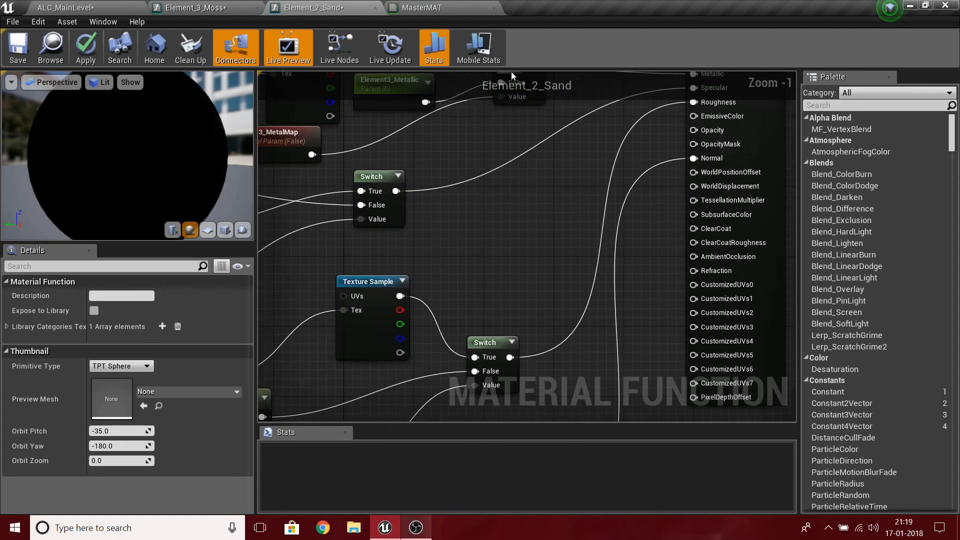
{"action": "scroll", "coordinate": [513, 200], "scroll_direction": "down", "scroll_amount": 7}
{"action": "scroll", "coordinate": [482, 279], "scroll_direction": "up", "scroll_amount": 3}
{"action": "scroll", "coordinate": [483, 278], "scroll_direction": "up", "scroll_amount": 4}
{"action": "right_click_drag", "start_coordinate": [445, 212], "coordinate": [539, 400]}
Try to select the Element_3_RoughnessMap and Element_3_SpecularMap bool parameters together to edit their names jointly
{"action": "left_click", "coordinate": [471, 354]}
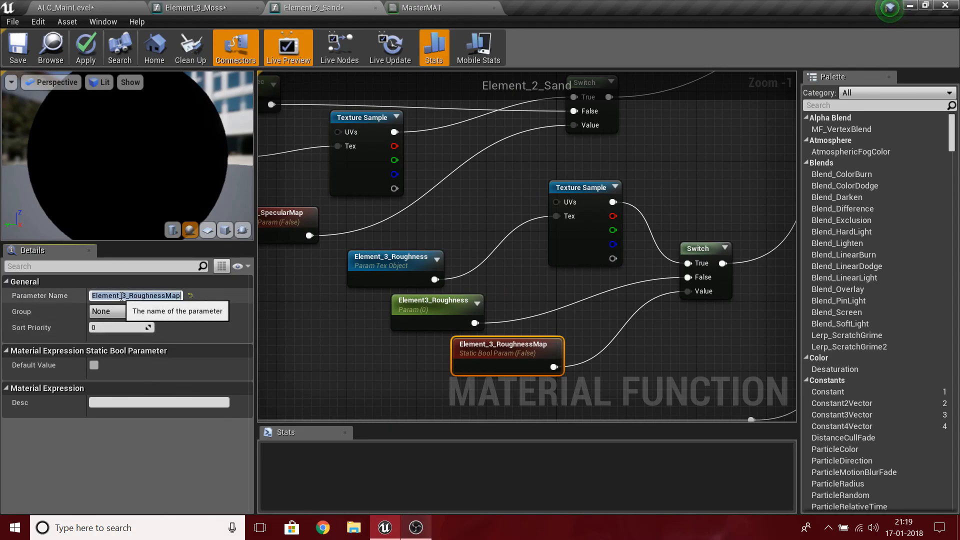
{"action": "right_click_drag", "start_coordinate": [438, 276], "coordinate": [384, 326]}
{"action": "left_click", "coordinate": [383, 323], "text": "ctrl"}
{"action": "right_click_drag", "start_coordinate": [592, 289], "coordinate": [544, 361]}
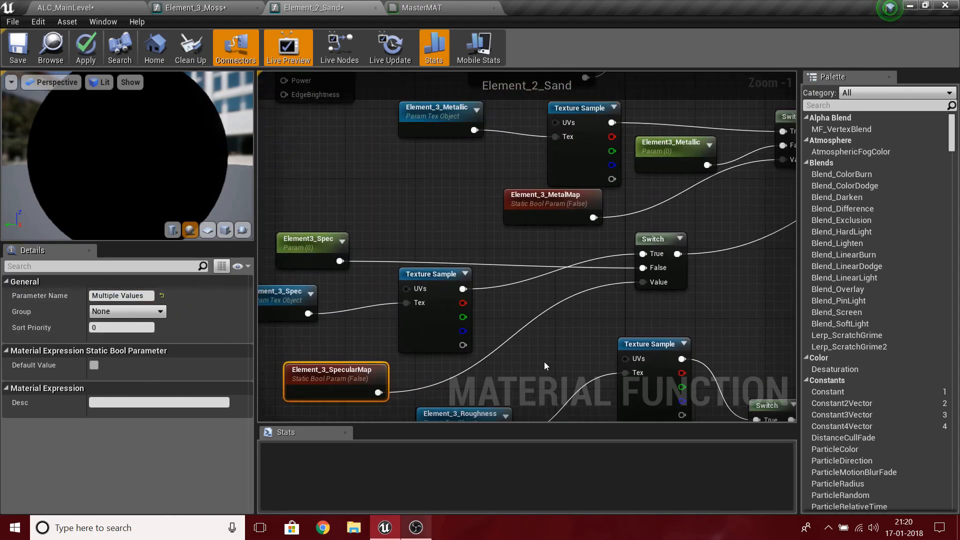
{"action": "right_click_drag", "start_coordinate": [520, 220], "coordinate": [543, 200]}
Rename the metallic and specular bool parameters Element_2_MetalMap and Element_2_SpecularMap
{"action": "left_click", "coordinate": [543, 200]}
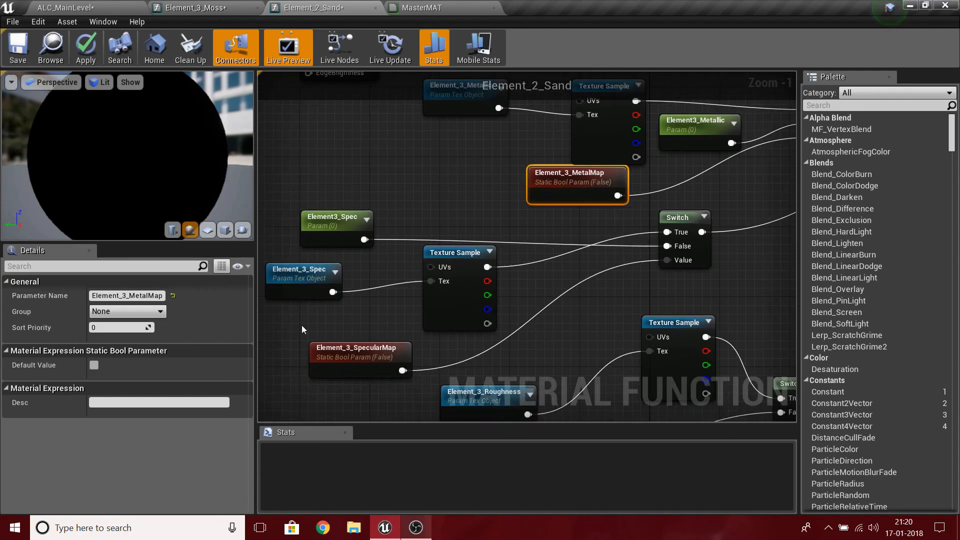
{"action": "left_click", "coordinate": [129, 296]}
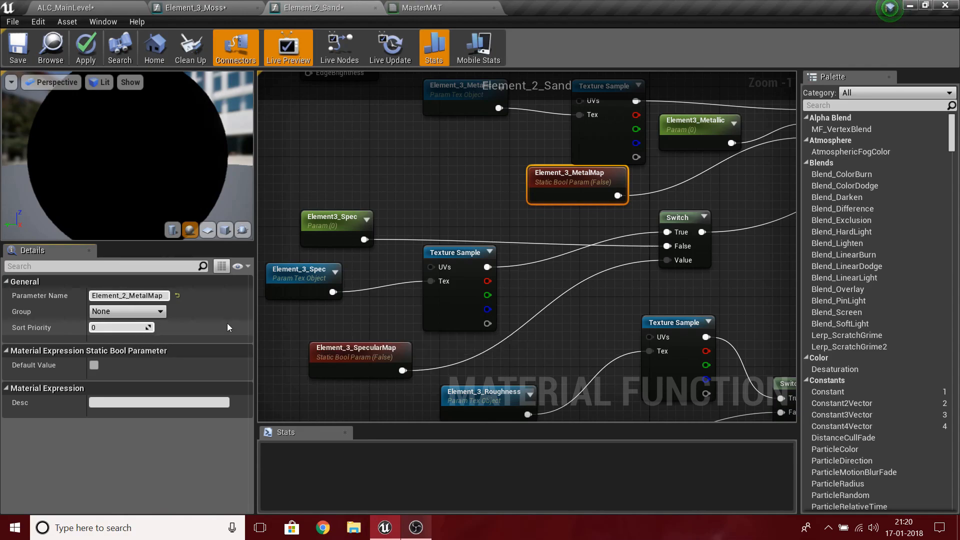
{"action": "left_click", "coordinate": [334, 373]}
{"action": "left_click", "coordinate": [129, 296]}
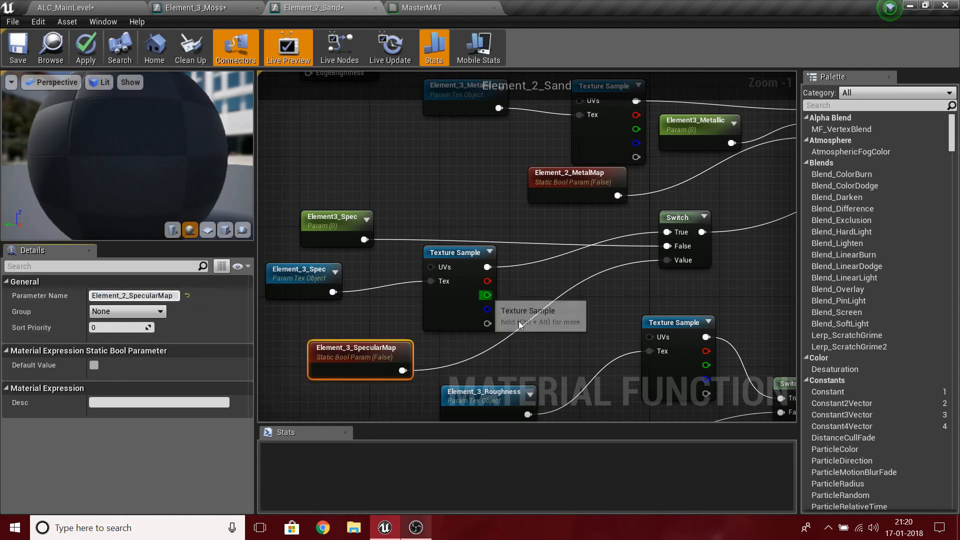
Rename the Element_3_RoughnessMap bool parameter Element_2_RoughnessMap
{"action": "right_click_drag", "start_coordinate": [548, 336], "coordinate": [448, 122]}
{"action": "left_click", "coordinate": [473, 271]}
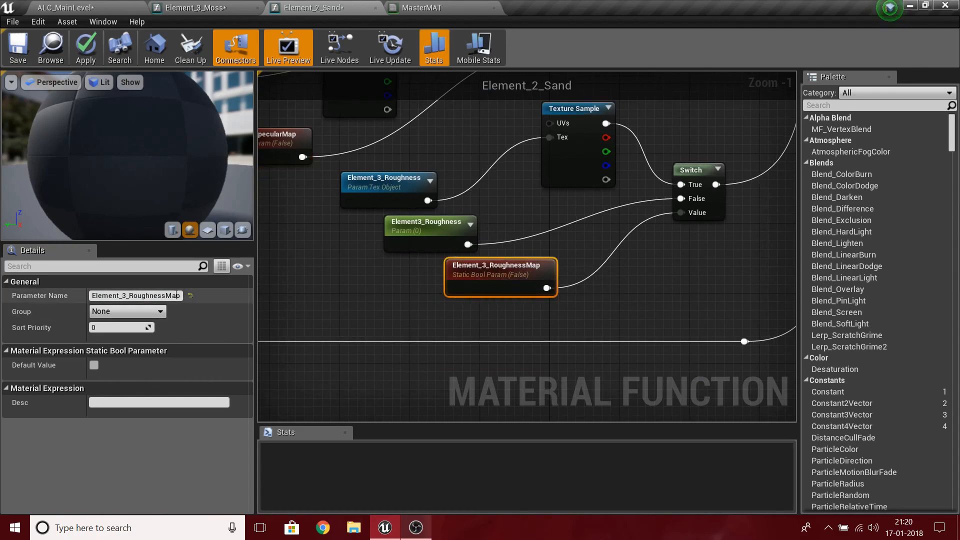
{"action": "left_click", "coordinate": [131, 295]}
{"action": "left_click", "coordinate": [131, 295]}
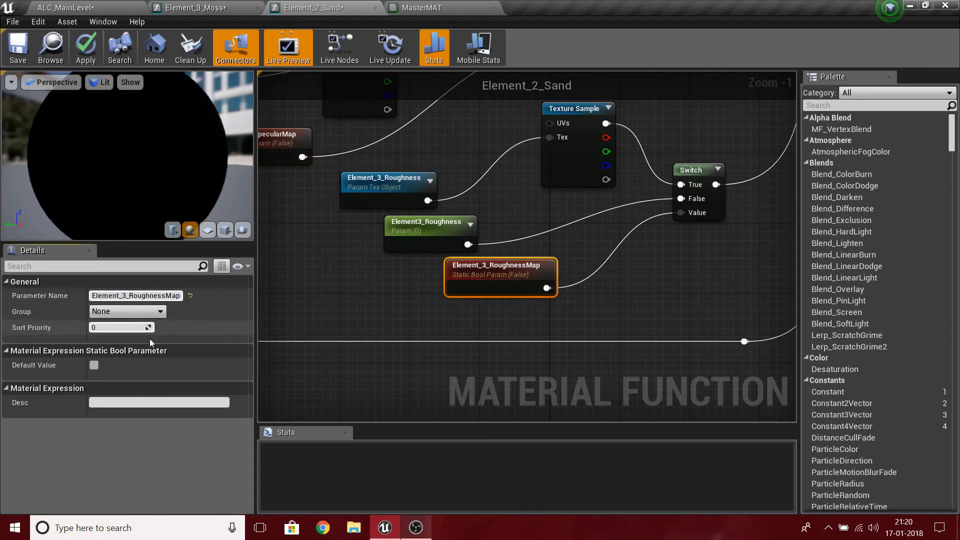
{"action": "key", "text": "BackSpace"}
{"action": "type", "text": "2"}
{"action": "key", "text": "Return"}
Rename the Element_3_Roughness texture object parameter Element_2_Roughness
{"action": "scroll", "coordinate": [593, 336], "scroll_direction": "down", "scroll_amount": 5}
{"action": "right_click_drag", "start_coordinate": [493, 145], "coordinate": [599, 281]}
{"action": "scroll", "coordinate": [599, 281], "scroll_direction": "up", "scroll_amount": 5}
{"action": "left_click", "coordinate": [553, 353]}
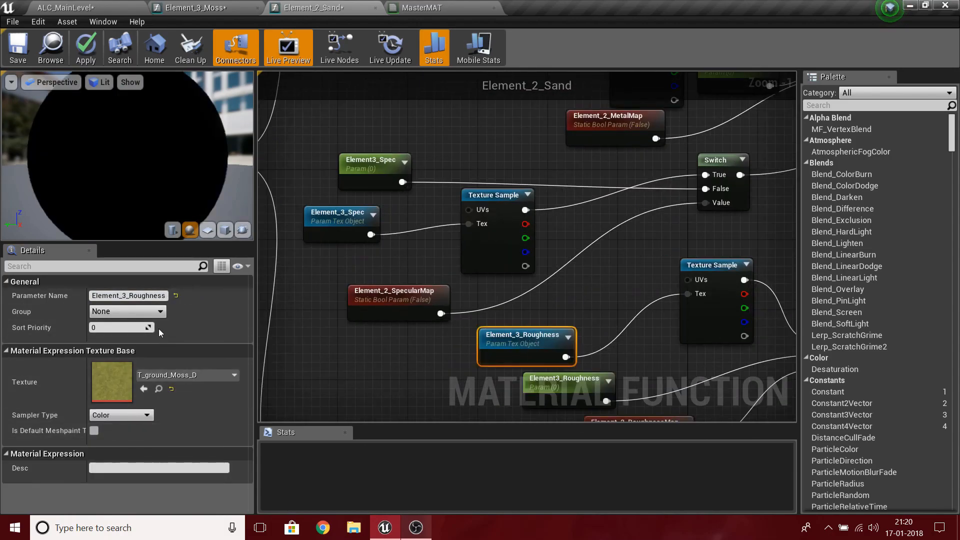
{"action": "left_click", "coordinate": [130, 296]}
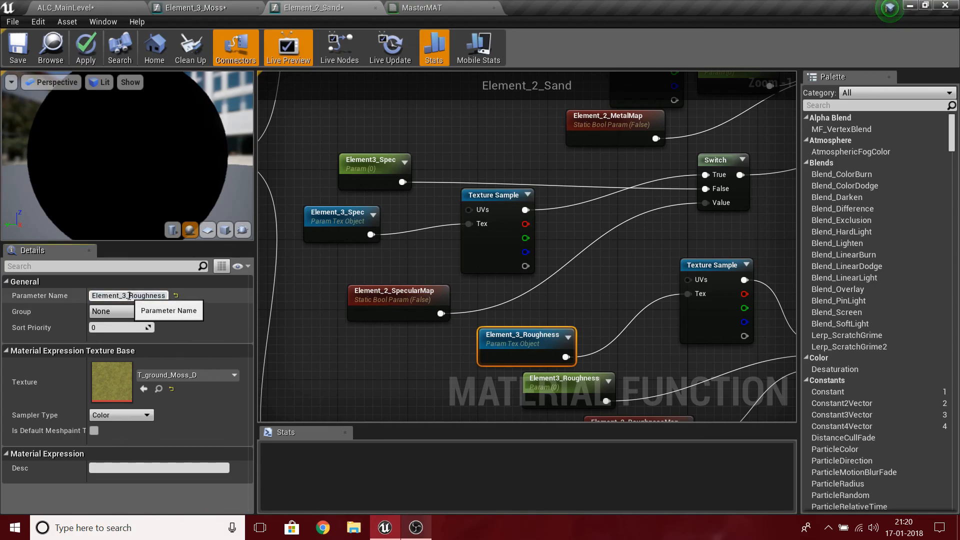
{"action": "key", "text": "BackSpace"}
{"action": "type", "text": "2"}
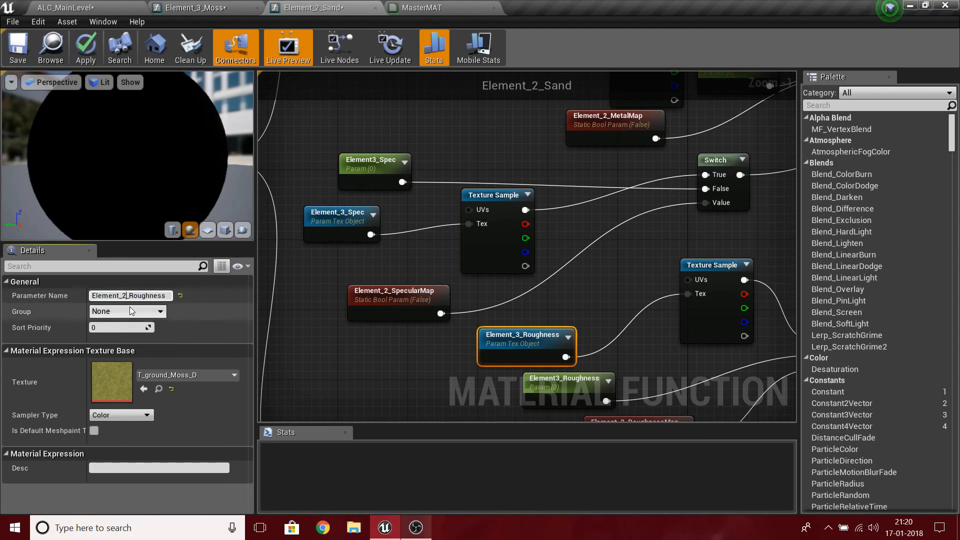
Rename the specular texture object parameter Element_2_Spec and the specular scalar parameter Element2_Spec
{"action": "left_click", "coordinate": [316, 214]}
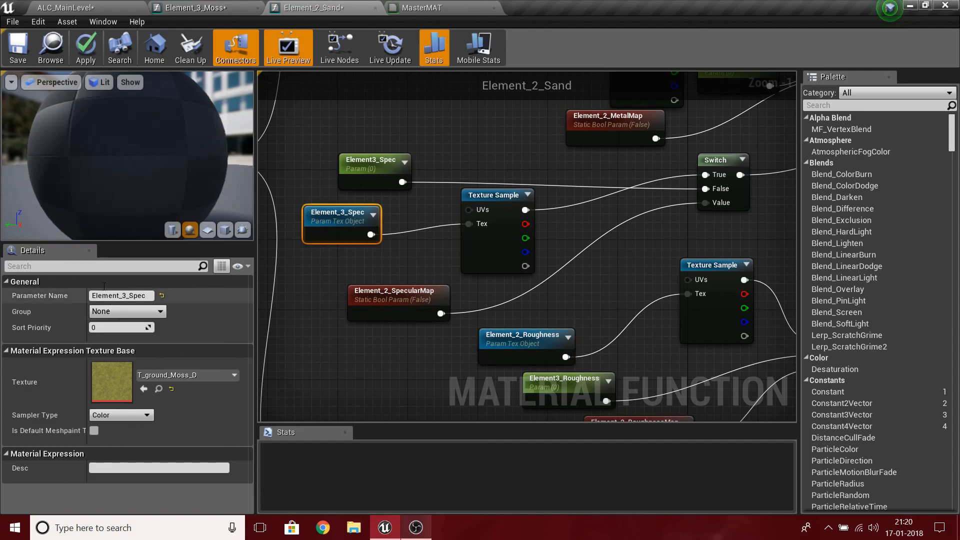
{"action": "left_click", "coordinate": [127, 296]}
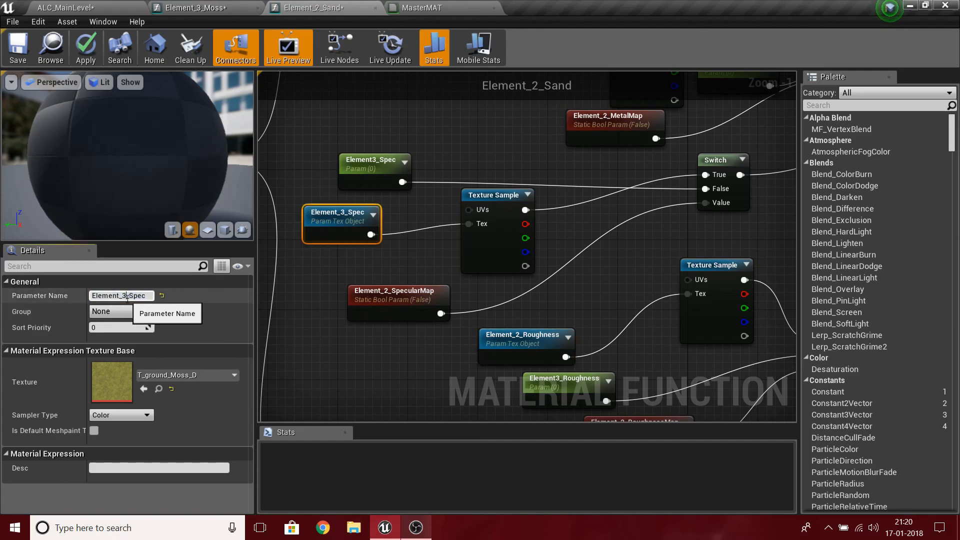
{"action": "type", "text": "2"}
{"action": "left_click", "coordinate": [368, 165]}
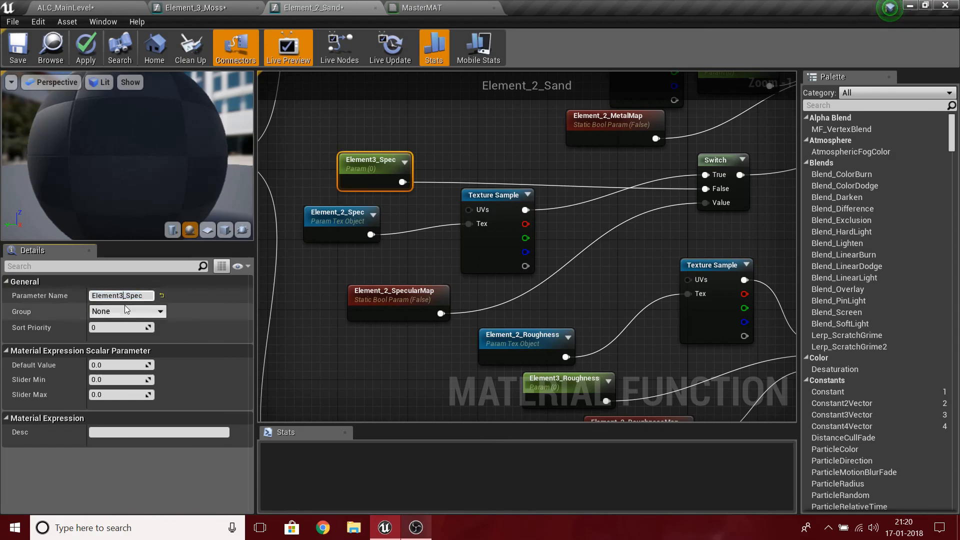
{"action": "key", "text": "BackSpace"}
{"action": "type", "text": "2"}
Rename the Element3_Roughness scalar parameter Element2_Roughness
{"action": "left_click", "coordinate": [556, 388]}
{"action": "left_click", "coordinate": [117, 296]}
{"action": "key", "text": "BackSpace"}
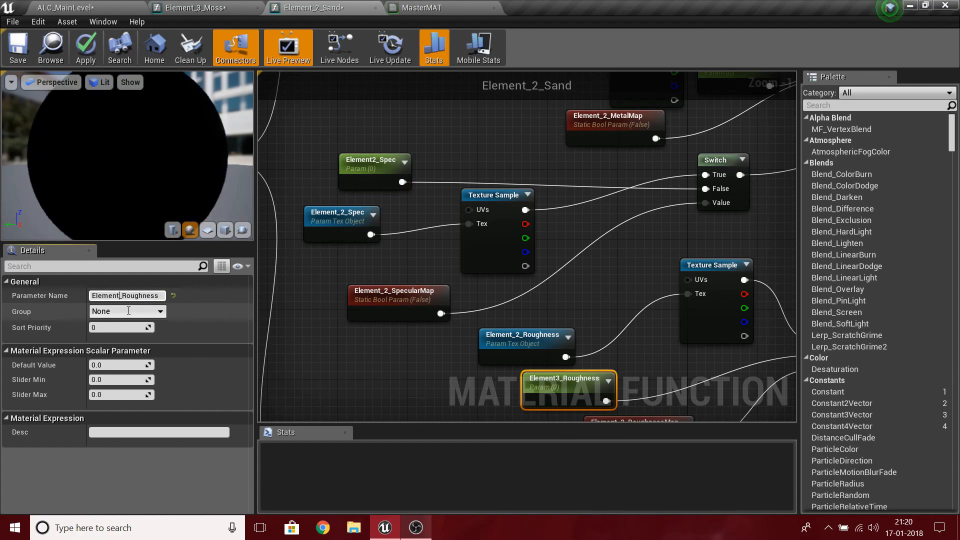
Rename the Element3_Metallic scalar parameter Element2_Metallic
{"action": "right_click_drag", "start_coordinate": [631, 340], "coordinate": [594, 346]}
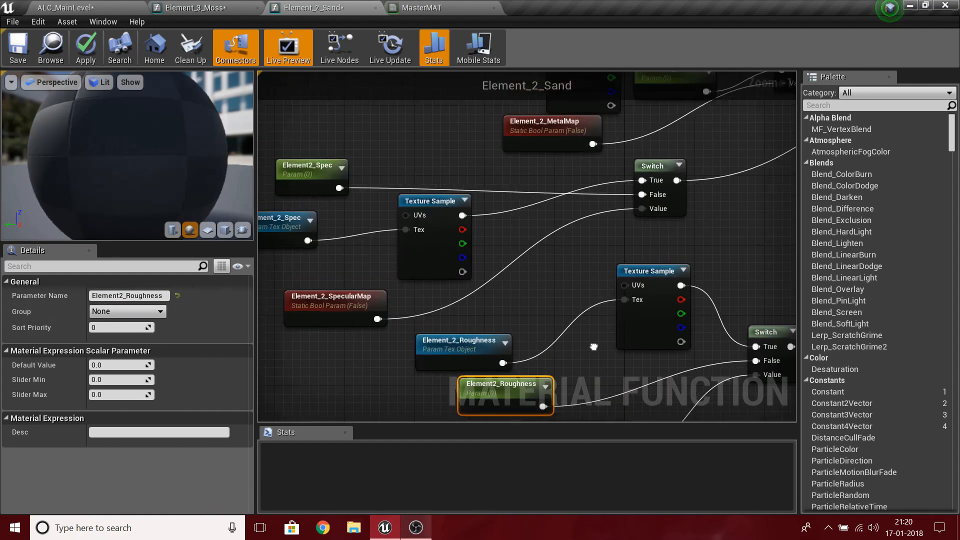
{"action": "right_click_drag", "start_coordinate": [532, 253], "coordinate": [491, 414]}
{"action": "right_click_drag", "start_coordinate": [573, 207], "coordinate": [541, 232]}
{"action": "left_click", "coordinate": [600, 265]}
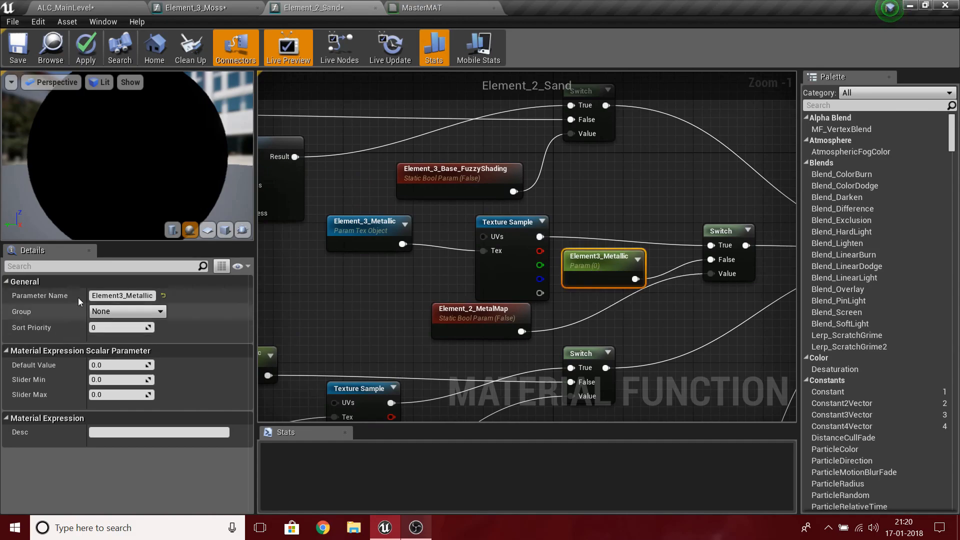
{"action": "left_click", "coordinate": [124, 296]}
{"action": "left_click", "coordinate": [124, 296]}
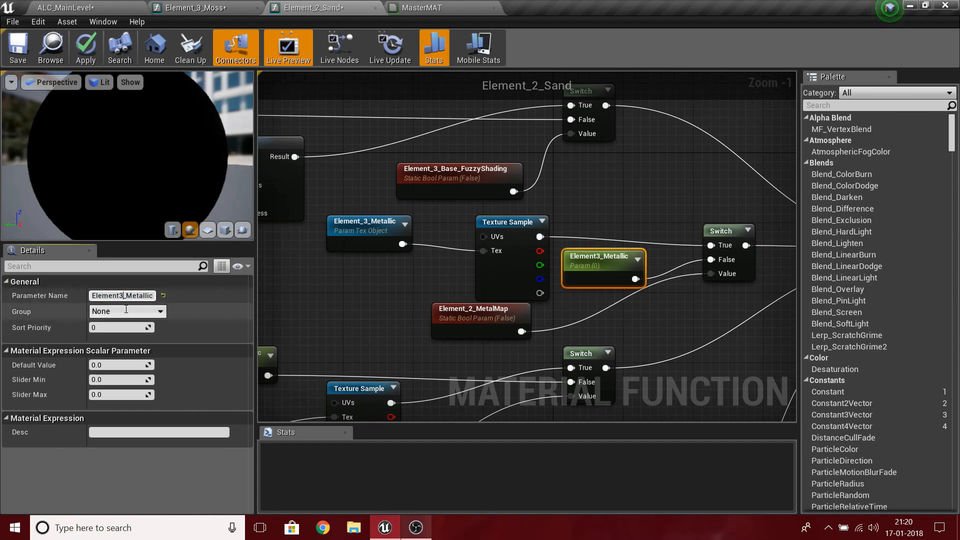
Rename the Element_3_Base_FuzzyShading bool parameter Element_2_Base_FuzzyShading
{"action": "left_click", "coordinate": [487, 194]}
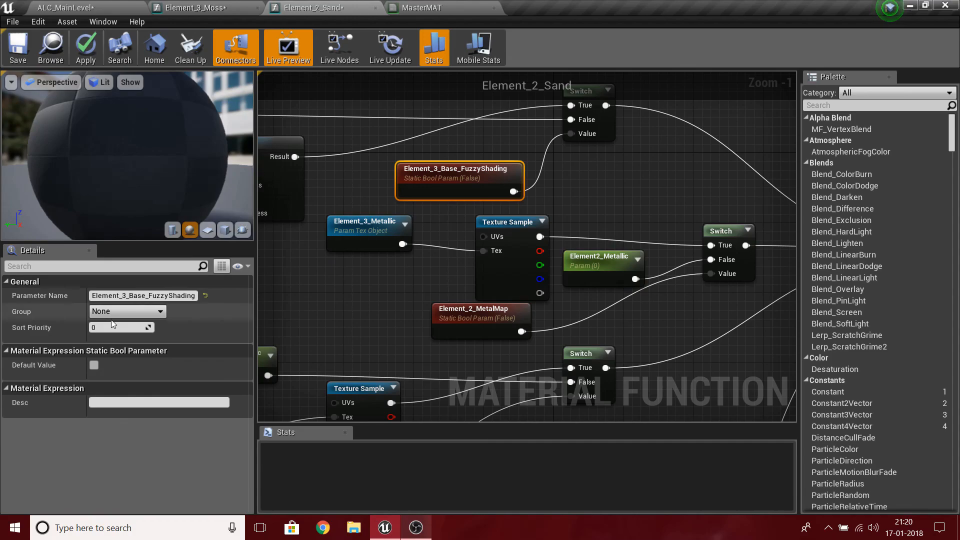
{"action": "left_click", "coordinate": [127, 295]}
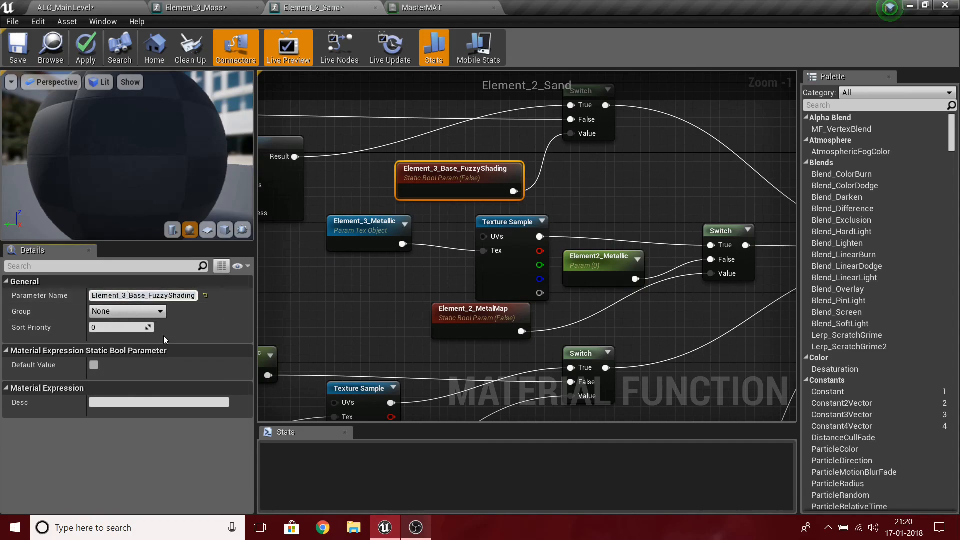
{"action": "key", "text": "BackSpace"}
{"action": "type", "text": "2"}
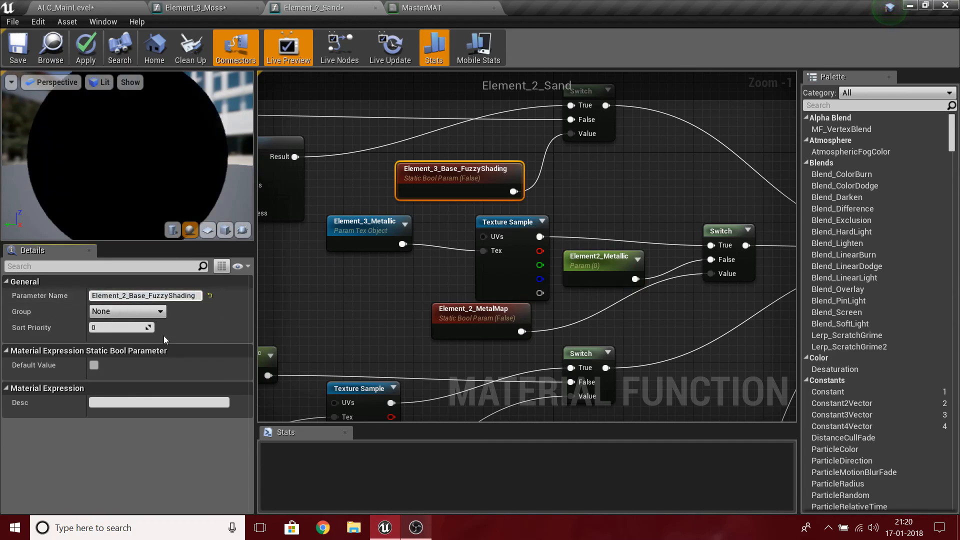
{"action": "left_click", "coordinate": [364, 298]}
Look over the Element_2_Sand graph, from the fuzzy shading switch across to the texture and tilling nodes
{"action": "scroll", "coordinate": [358, 301], "scroll_direction": "down", "scroll_amount": 1}
{"action": "right_click_drag", "start_coordinate": [358, 301], "coordinate": [580, 375]}
{"action": "scroll", "coordinate": [580, 375], "scroll_direction": "down", "scroll_amount": 3}
{"action": "right_click_drag", "start_coordinate": [526, 323], "coordinate": [618, 282]}
{"action": "scroll", "coordinate": [578, 300], "scroll_direction": "up", "scroll_amount": 5}
{"action": "left_click", "coordinate": [611, 311]}
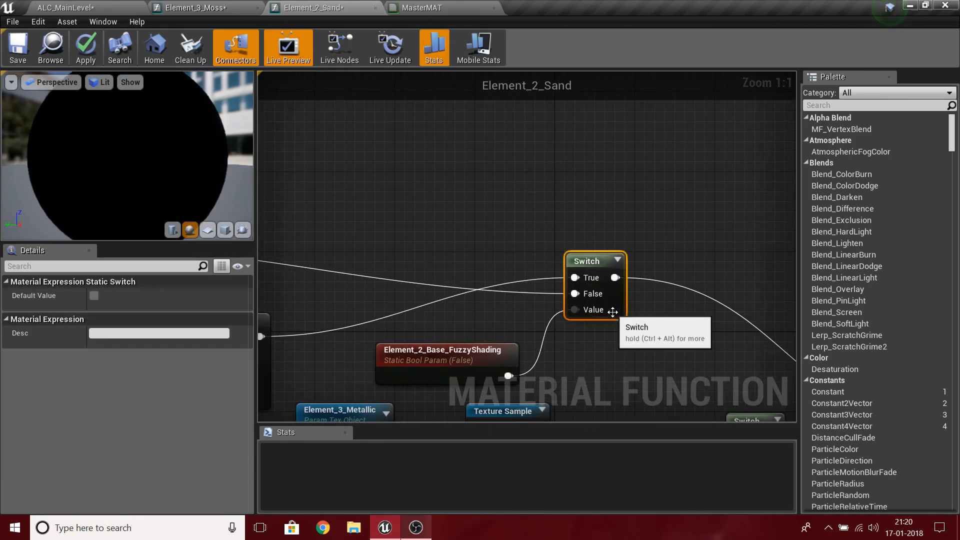
{"action": "left_click", "coordinate": [623, 352]}
{"action": "scroll", "coordinate": [794, 243], "scroll_direction": "down", "scroll_amount": 5}
{"action": "right_click_drag", "start_coordinate": [746, 280], "coordinate": [582, 198]}
{"action": "scroll", "coordinate": [661, 303], "scroll_direction": "up", "scroll_amount": 3}
{"action": "right_click_drag", "start_coordinate": [692, 284], "coordinate": [766, 406]}
{"action": "right_click_drag", "start_coordinate": [631, 539], "coordinate": [959, 539]}
{"action": "scroll", "coordinate": [659, 308], "scroll_direction": "down", "scroll_amount": 5}
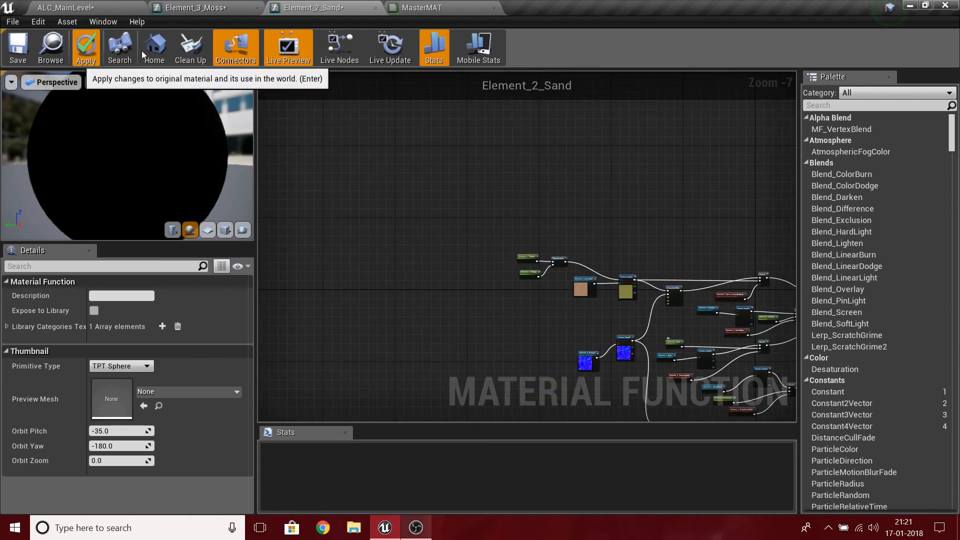
{"action": "mouse_move", "coordinate": [127, 155]}
{"action": "left_mouse_down"}
{"action": "mouse_move", "coordinate": [205, 160]}
{"action": "mouse_move", "coordinate": [142, 165]}
{"action": "left_mouse_up"}
Add a FunctionOutput node fed by MakeMaterialAttributes, place it level beside that node, and apply the material function's changes
{"action": "right_click_drag", "start_coordinate": [760, 158], "coordinate": [332, 125]}
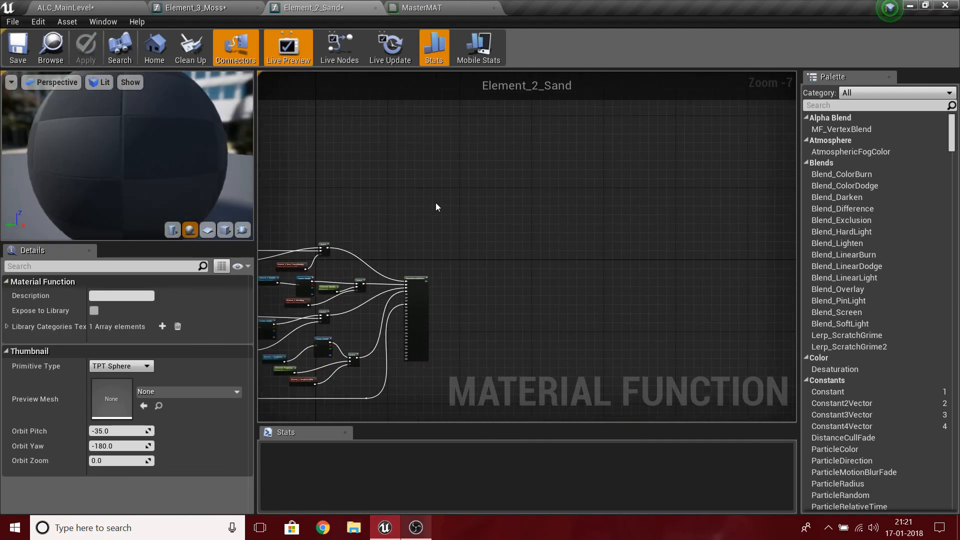
{"action": "scroll", "coordinate": [500, 265], "scroll_direction": "up", "scroll_amount": 7}
{"action": "right_click_drag", "start_coordinate": [369, 288], "coordinate": [739, 283]}
{"action": "left_click_drag", "start_coordinate": [538, 328], "coordinate": [694, 328]}
{"action": "type", "text": "ou"}
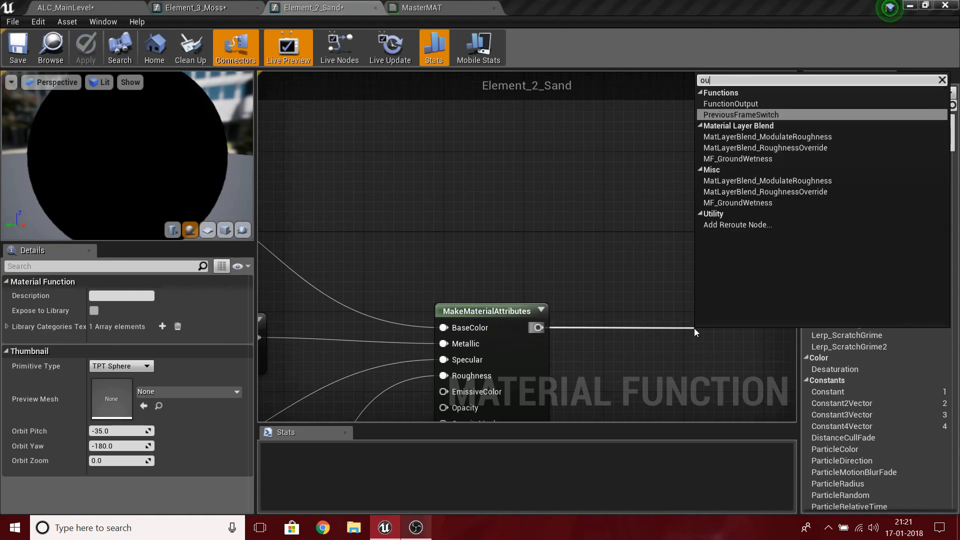
{"action": "key", "text": "Up"}
{"action": "key", "text": "Return"}
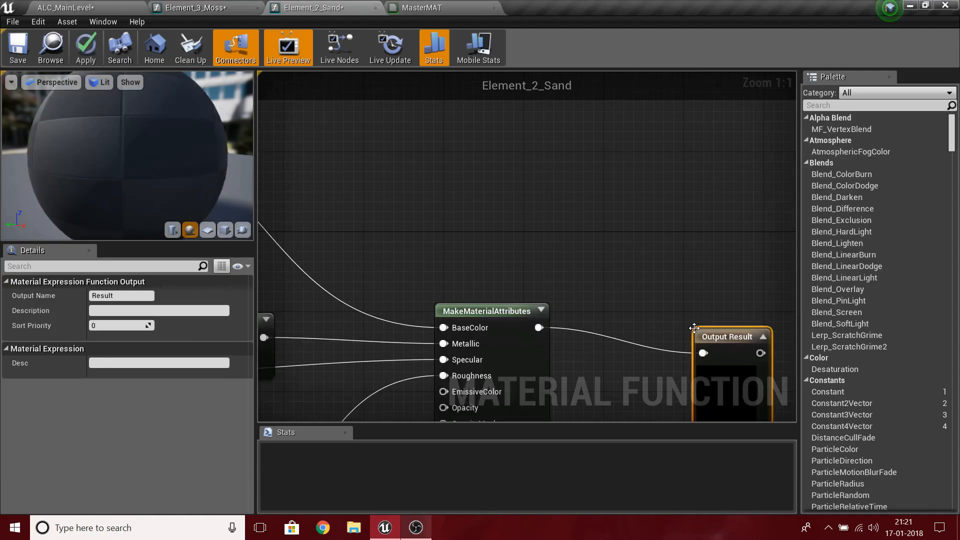
{"action": "left_click_drag", "start_coordinate": [697, 345], "coordinate": [653, 323]}
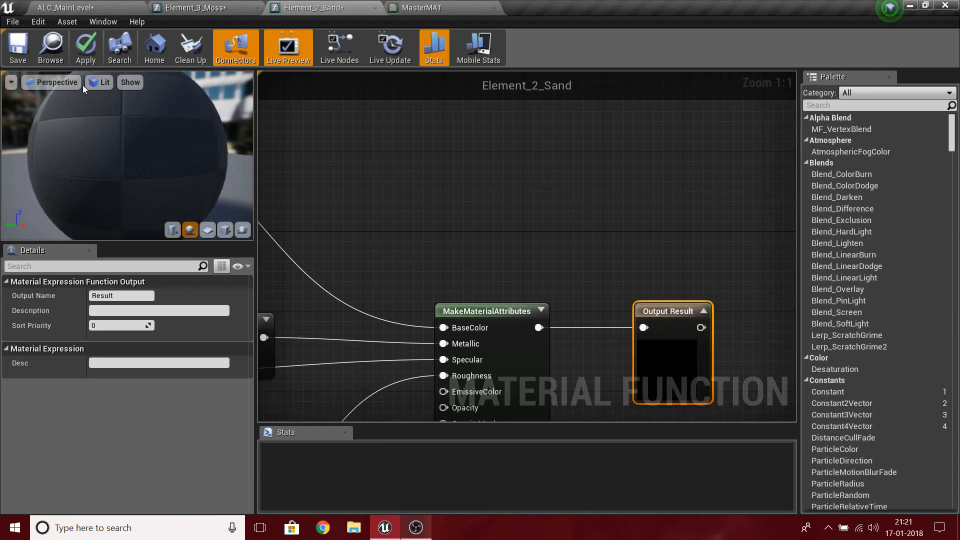
{"action": "left_click", "coordinate": [86, 47]}
Create a material function named Element_1_Rock in the MAT_Functions folder and open it
{"action": "left_click", "coordinate": [45, 9]}
{"action": "right_click", "coordinate": [265, 479]}
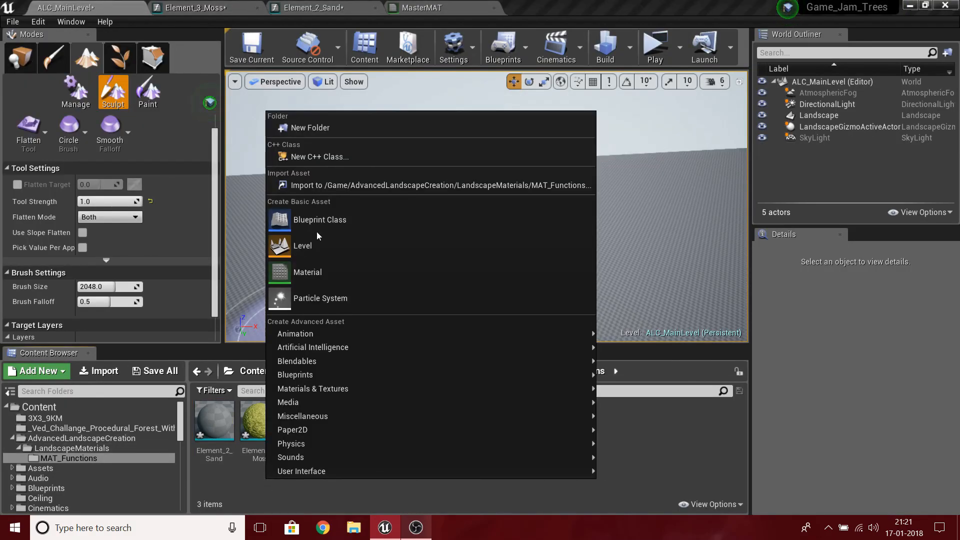
{"action": "mouse_move", "coordinate": [326, 394]}
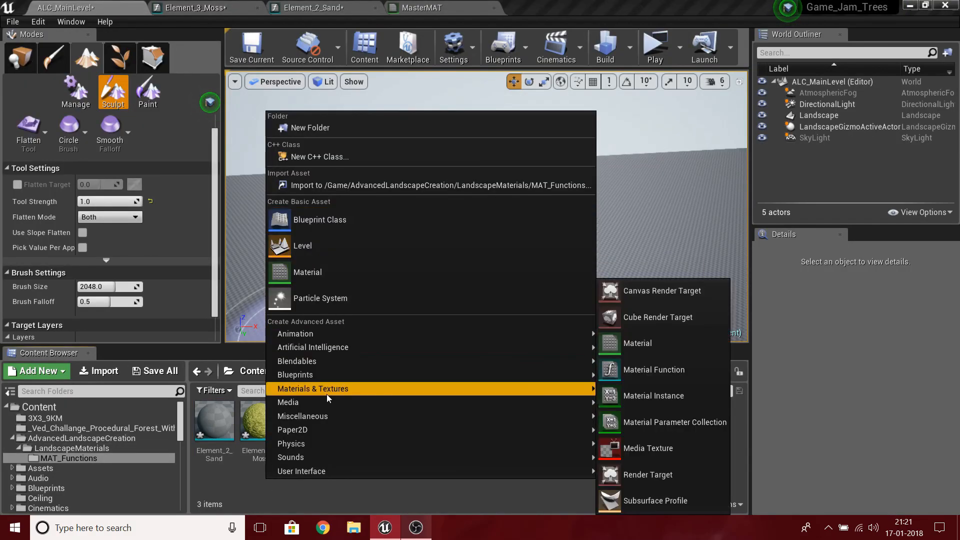
{"action": "left_click", "coordinate": [638, 375]}
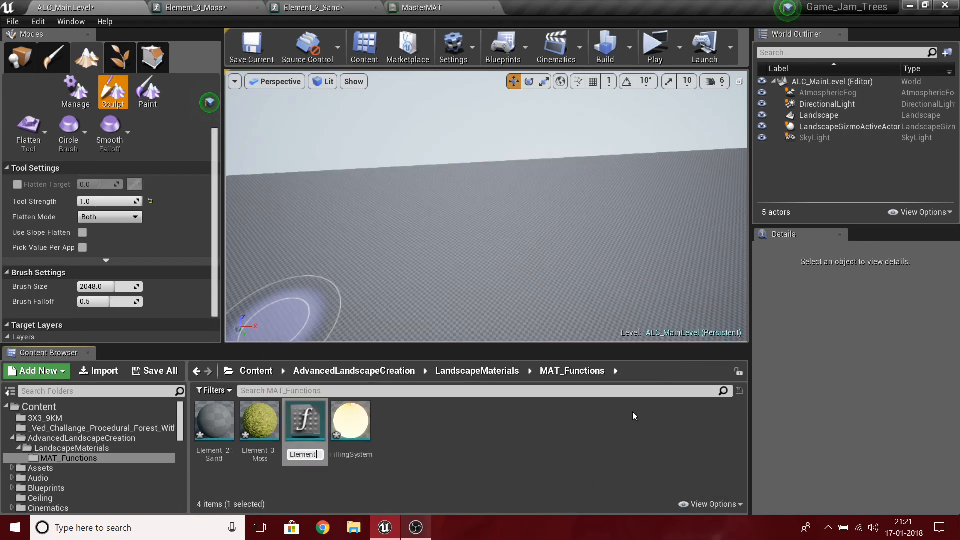
{"action": "type", "text": "_1_R"}
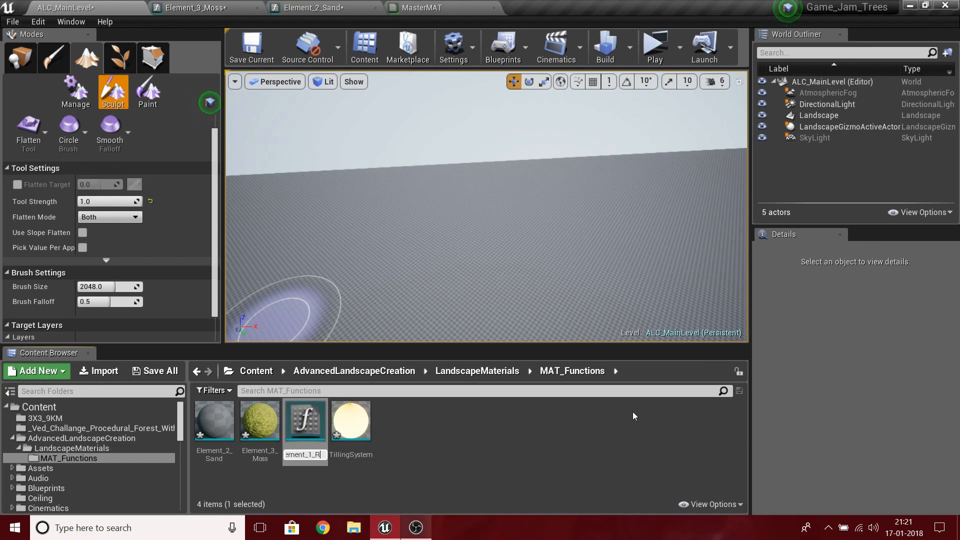
{"action": "type", "text": "ock"}
{"action": "key", "text": "Return"}
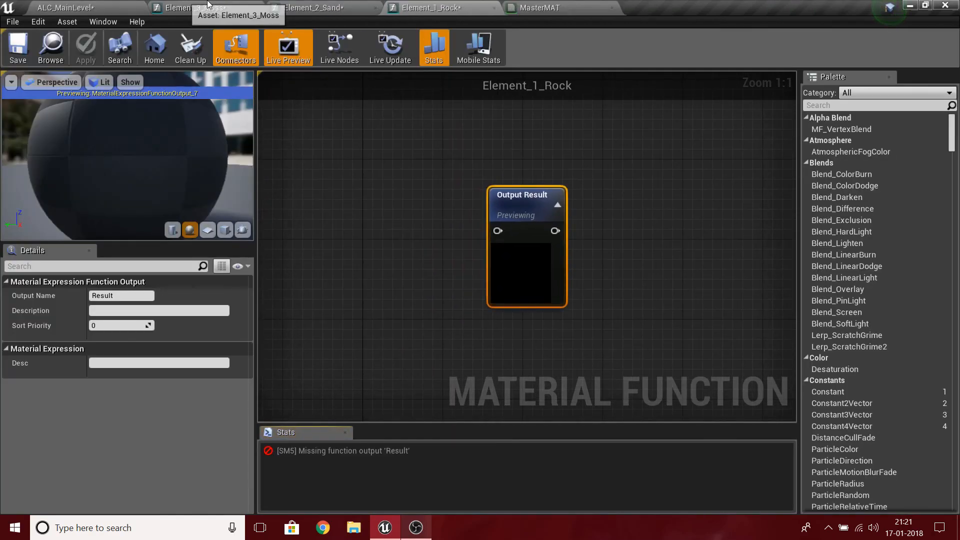
Return to Element_2_Sand and collapse and re-expand the base color Texture Sample's preview to refresh it
{"action": "left_click", "coordinate": [308, 8]}
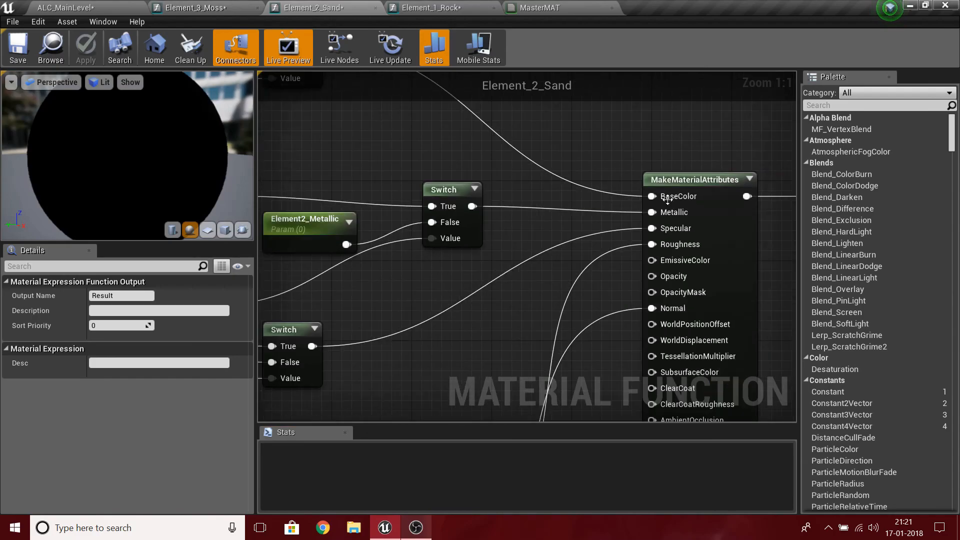
{"action": "left_click_drag", "start_coordinate": [187, 183], "coordinate": [190, 210]}
{"action": "scroll", "coordinate": [479, 248], "scroll_direction": "down", "scroll_amount": 6}
{"action": "right_click_drag", "start_coordinate": [412, 307], "coordinate": [565, 278]}
{"action": "scroll", "coordinate": [567, 274], "scroll_direction": "up", "scroll_amount": 3}
{"action": "right_click_drag", "start_coordinate": [574, 210], "coordinate": [280, 261]}
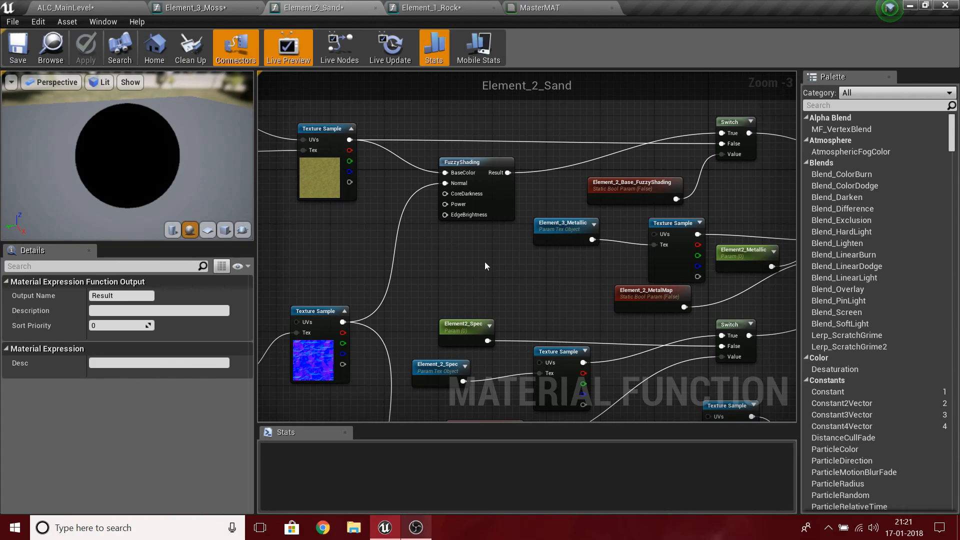
{"action": "right_click_drag", "start_coordinate": [460, 251], "coordinate": [617, 290]}
{"action": "left_click", "coordinate": [507, 169]}
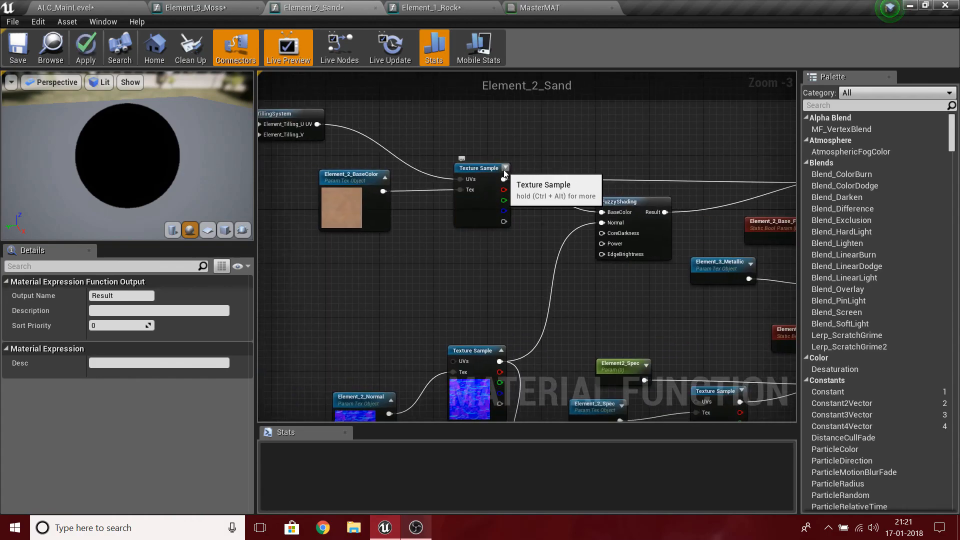
{"action": "left_click", "coordinate": [507, 169]}
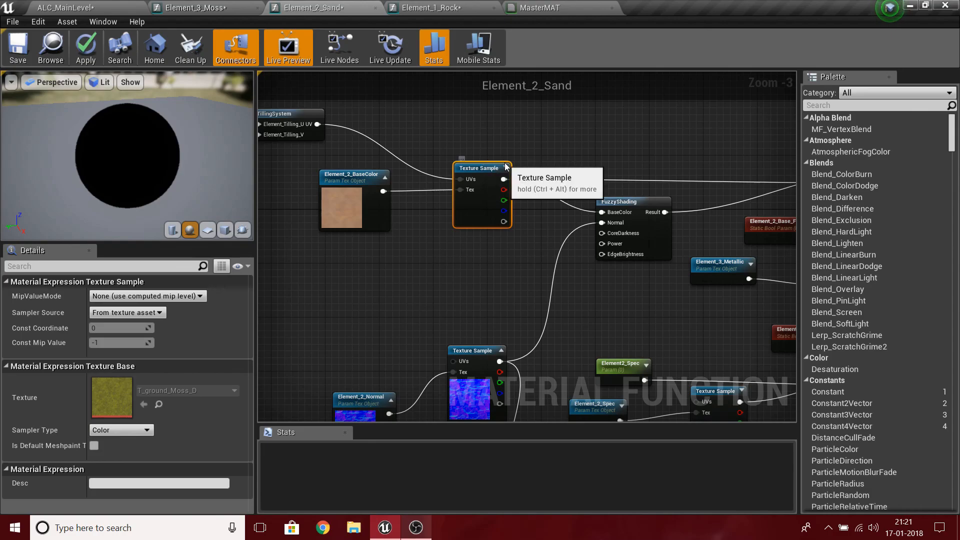
Set the default value of the Element2_Roughness scalar parameter to 1.0
{"action": "right_click_drag", "start_coordinate": [735, 280], "coordinate": [386, 244]}
{"action": "right_click_drag", "start_coordinate": [590, 309], "coordinate": [597, 192]}
{"action": "left_click", "coordinate": [434, 365]}
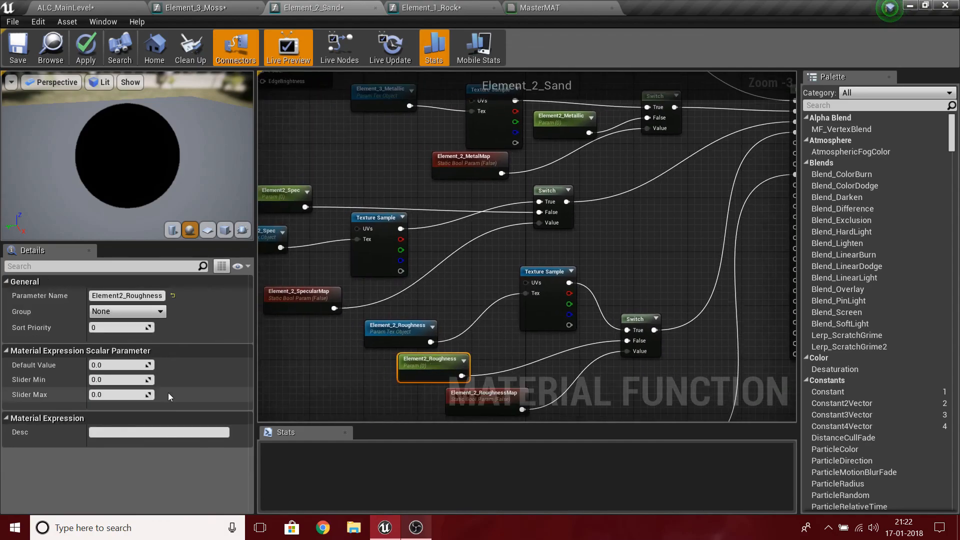
{"action": "left_click", "coordinate": [133, 365]}
{"action": "type", "text": "1"}
{"action": "key", "text": "Return"}
Expand the MakeMaterialAttributes node's preview and check the graph back to the tilling parameters
{"action": "right_click_drag", "start_coordinate": [504, 257], "coordinate": [259, 371]}
{"action": "right_click_drag", "start_coordinate": [410, 333], "coordinate": [742, 291]}
{"action": "left_click_drag", "start_coordinate": [169, 194], "coordinate": [210, 210]}
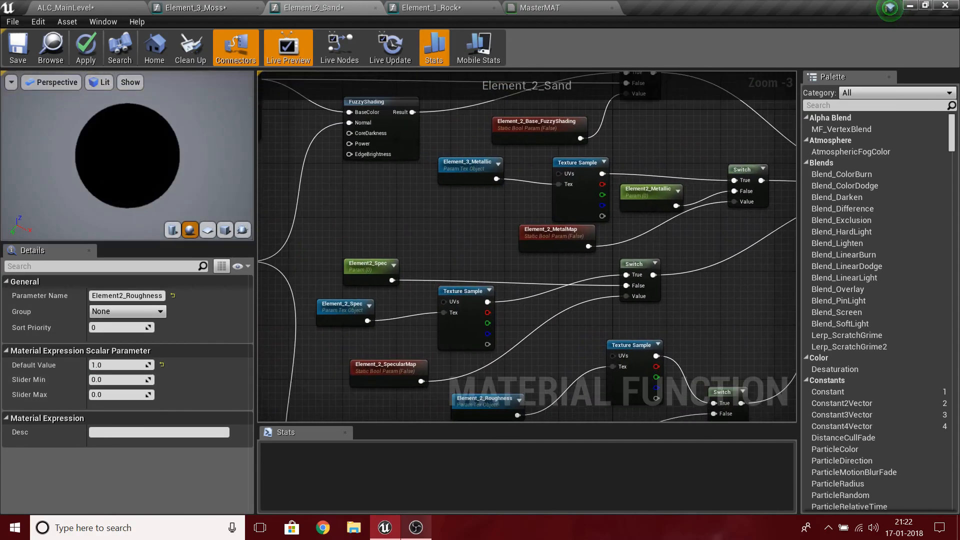
{"action": "right_click_drag", "start_coordinate": [650, 185], "coordinate": [281, 209]}
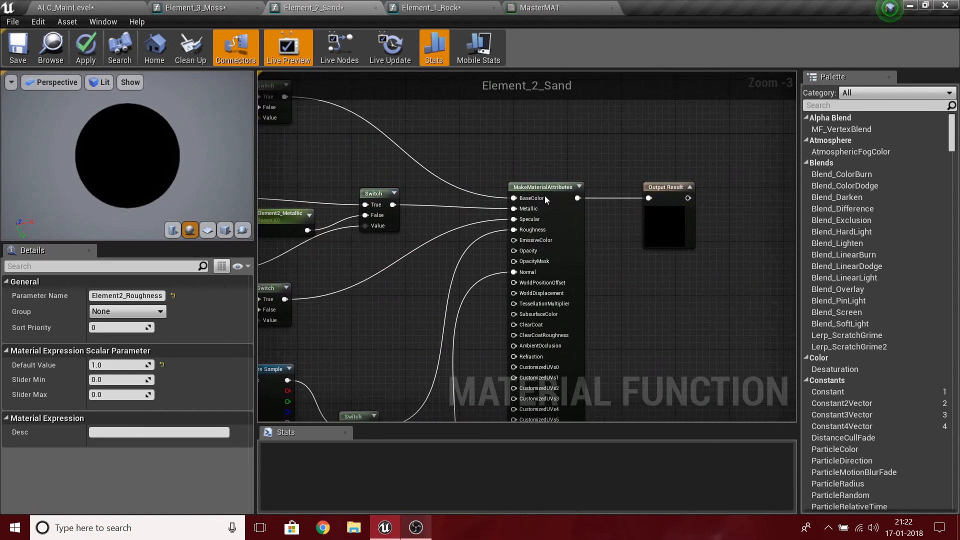
{"action": "left_click", "coordinate": [579, 187]}
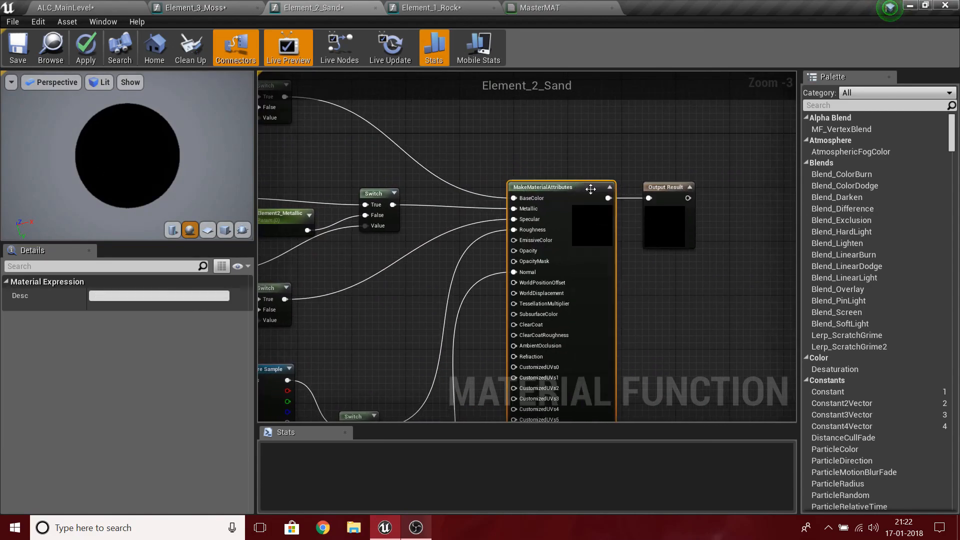
{"action": "right_click_drag", "start_coordinate": [608, 184], "coordinate": [930, 192]}
{"action": "right_click_drag", "start_coordinate": [500, 250], "coordinate": [580, 287]}
{"action": "right_click_drag", "start_coordinate": [260, 231], "coordinate": [349, 325]}
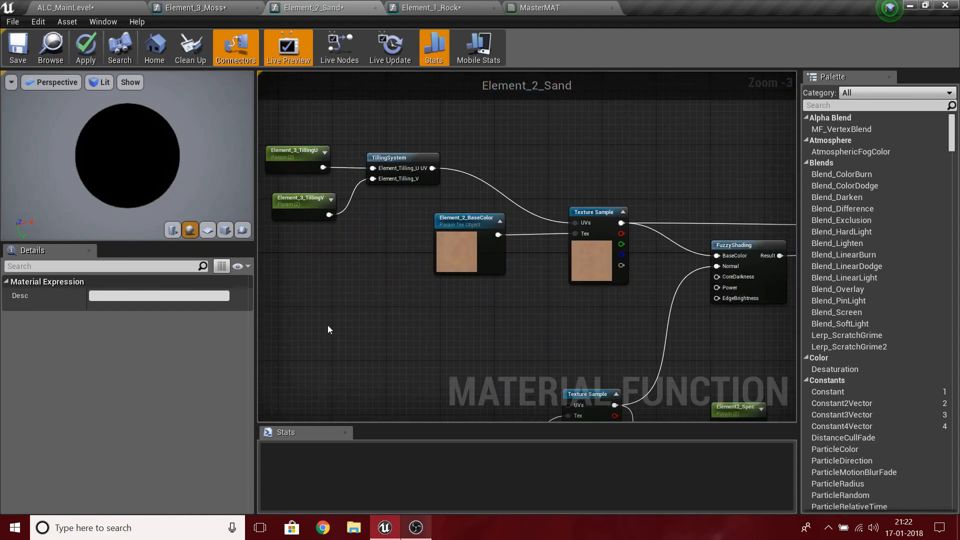
Enable the default value of the Element_3_Base_FuzzyShading static bool parameter in Element_3_Moss
{"action": "right_click_drag", "start_coordinate": [712, 331], "coordinate": [233, 243]}
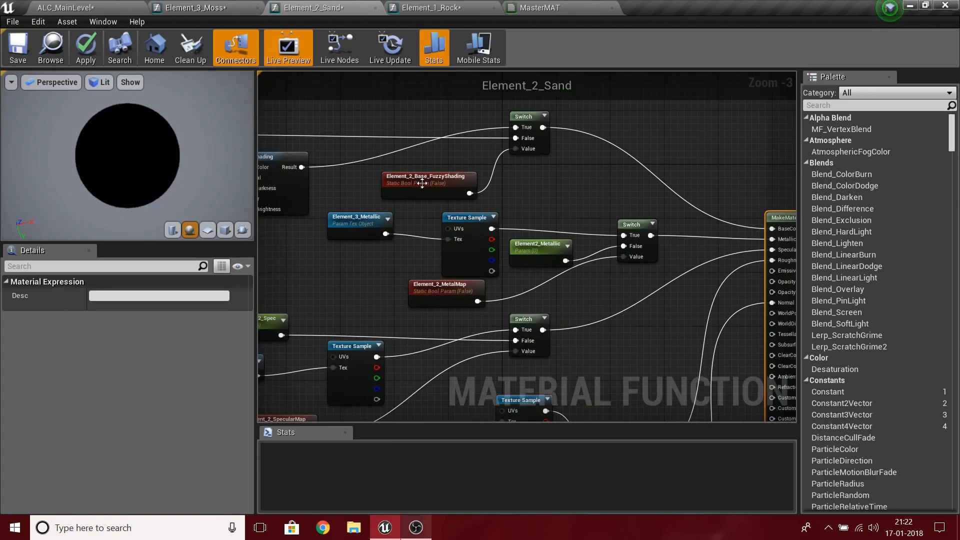
{"action": "right_click_drag", "start_coordinate": [413, 189], "coordinate": [645, 235]}
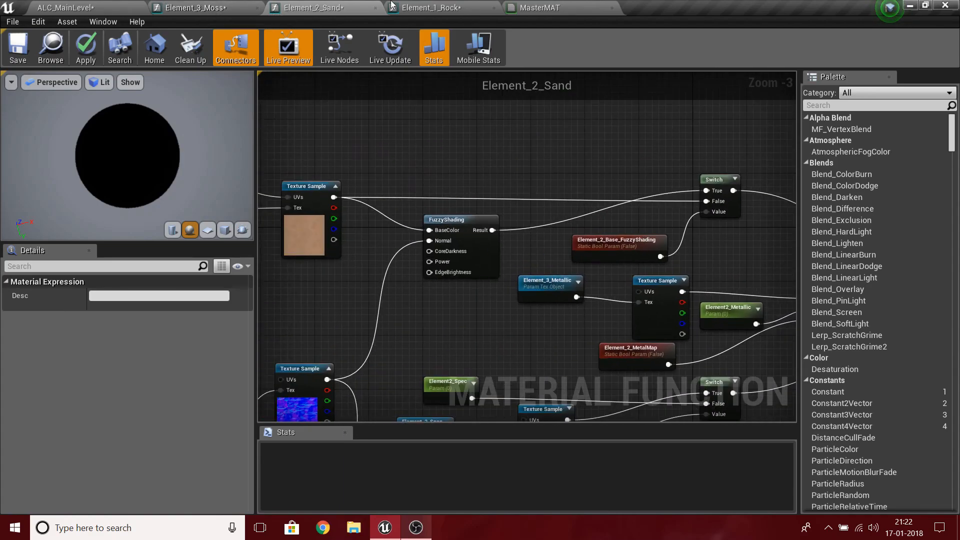
{"action": "left_click", "coordinate": [226, 4]}
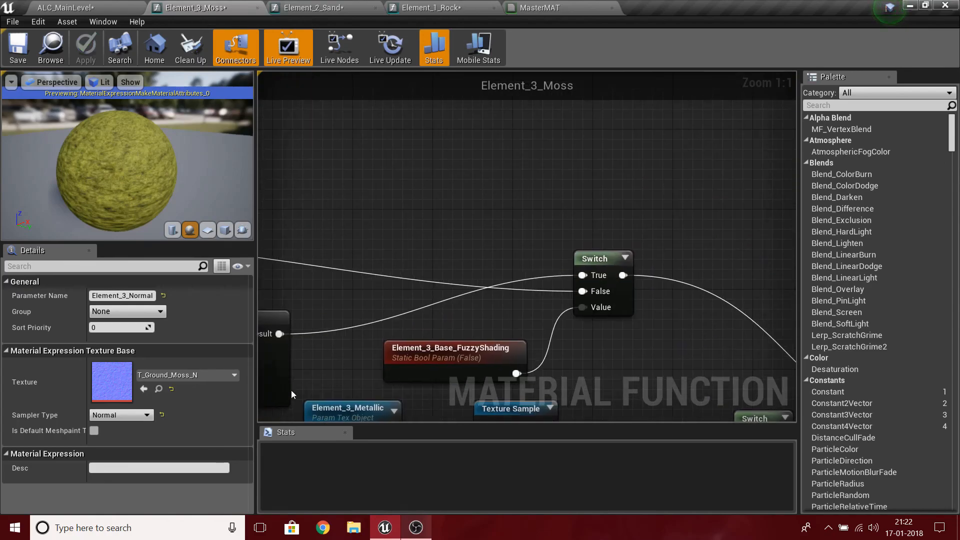
{"action": "left_click", "coordinate": [482, 347]}
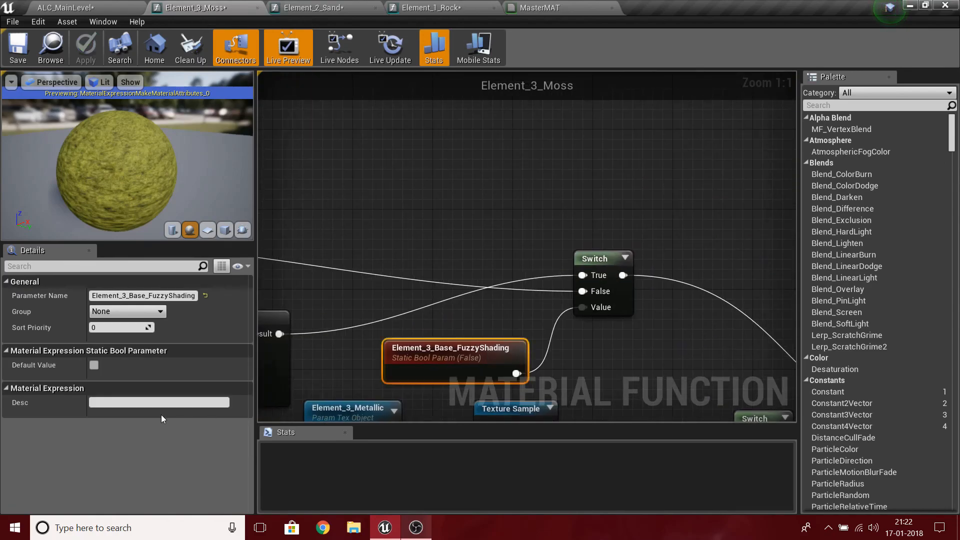
{"action": "left_click", "coordinate": [93, 365]}
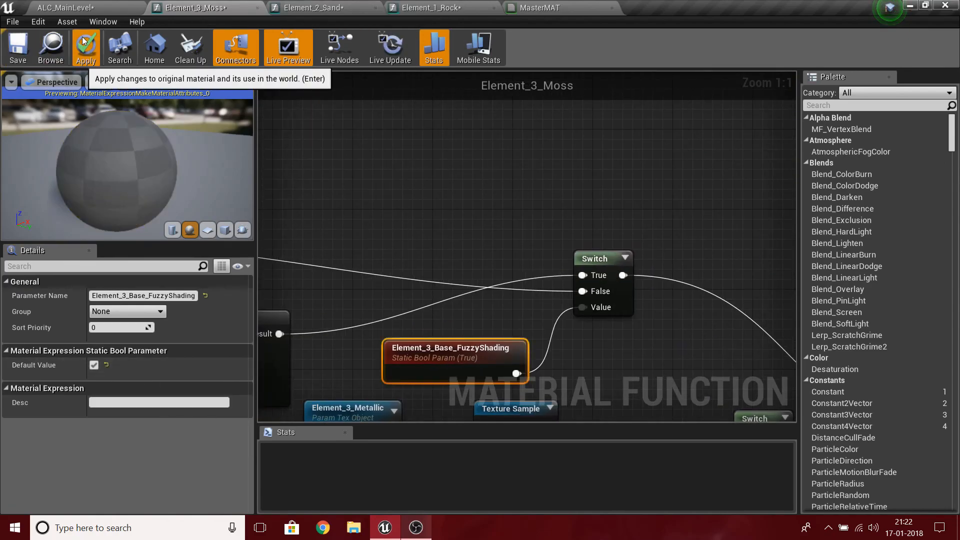
Return to Element_2_Sand and apply its changes to the material function
{"action": "left_click", "coordinate": [309, 6]}
{"action": "scroll", "coordinate": [561, 162], "scroll_direction": "up", "scroll_amount": 3}
{"action": "right_click_drag", "start_coordinate": [562, 162], "coordinate": [325, 102]}
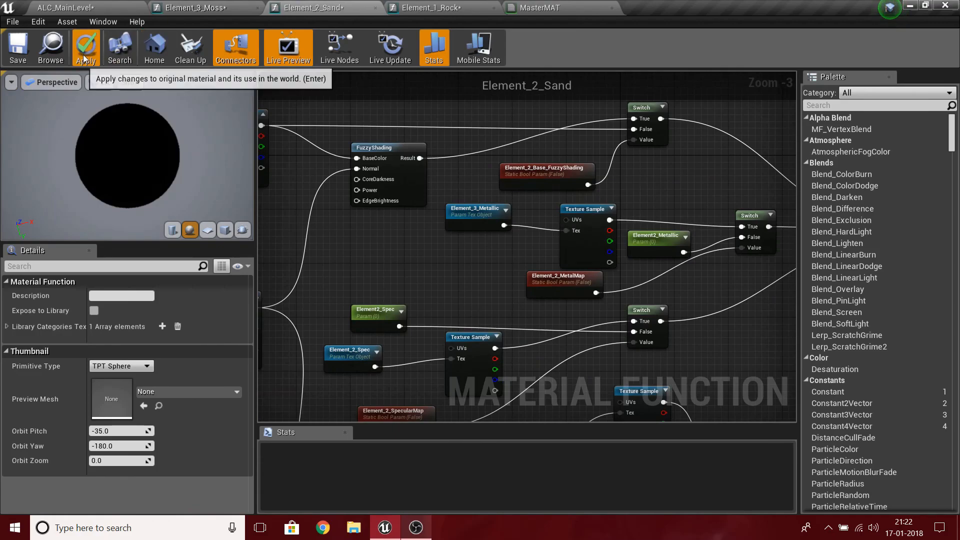
{"action": "key", "text": "Return"}
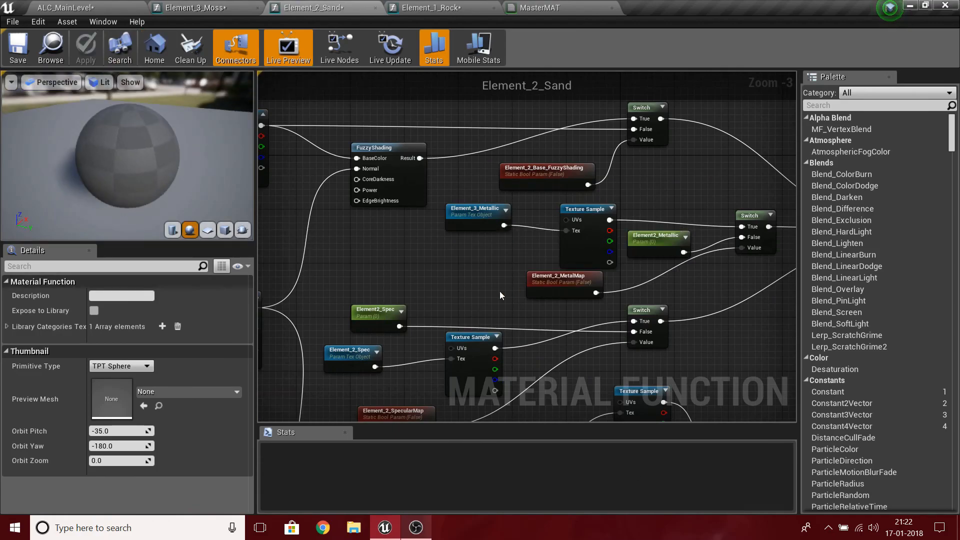
Examine the Element_2_Sand graph's parameter and Switch connections, and view the preview sphere from several angles
{"action": "right_click_drag", "start_coordinate": [500, 291], "coordinate": [796, 205]}
{"action": "scroll", "coordinate": [168, 172], "scroll_direction": "up", "scroll_amount": 2}
{"action": "scroll", "coordinate": [168, 171], "scroll_direction": "down", "scroll_amount": 2}
{"action": "right_click_drag", "start_coordinate": [622, 342], "coordinate": [589, 323]}
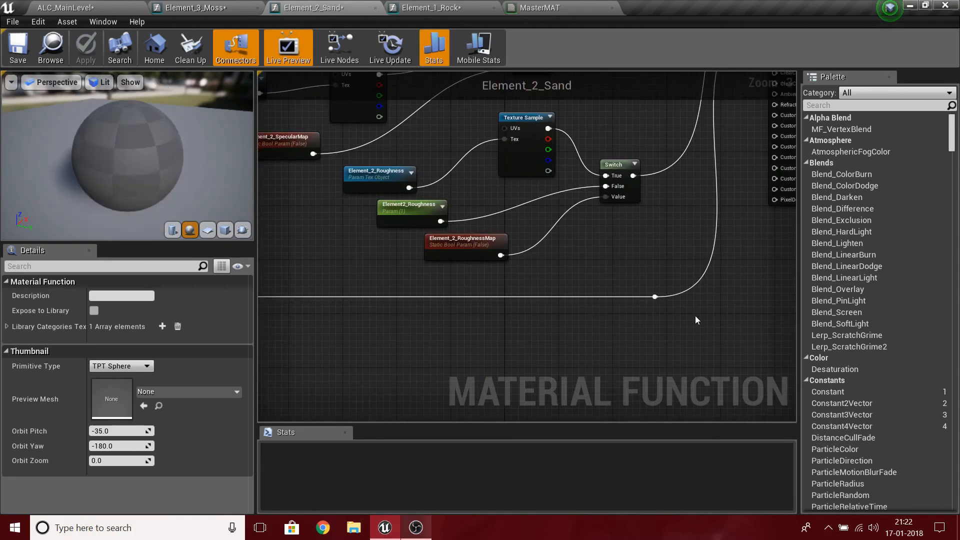
{"action": "left_click_drag", "start_coordinate": [652, 325], "coordinate": [654, 326]}
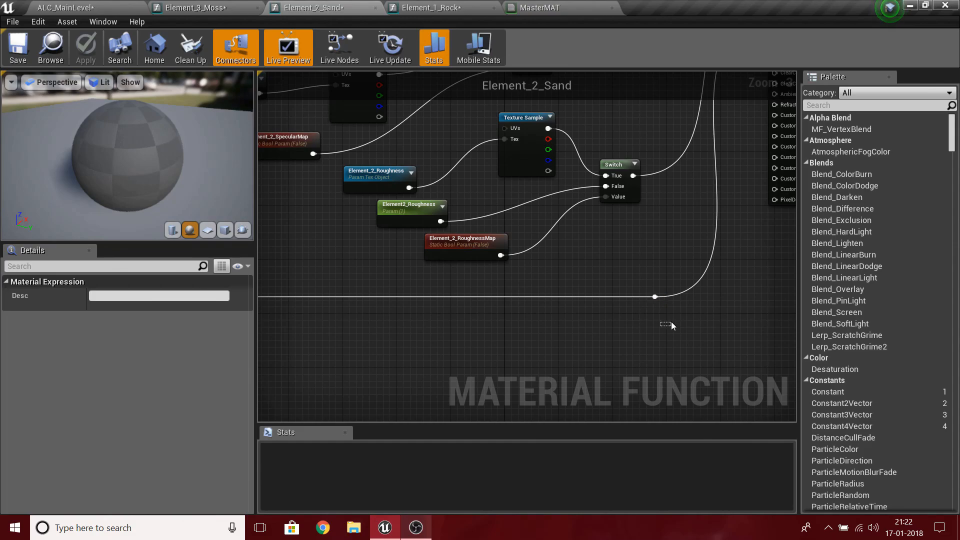
{"action": "left_click_drag", "start_coordinate": [547, 342], "coordinate": [548, 343]}
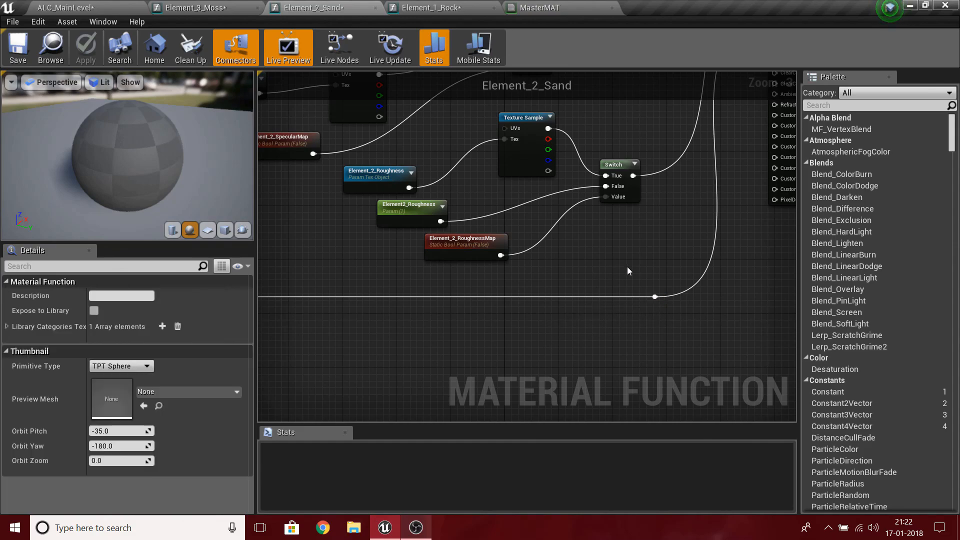
{"action": "right_click_drag", "start_coordinate": [627, 266], "coordinate": [664, 363]}
{"action": "mouse_move", "coordinate": [115, 155]}
{"action": "left_mouse_down"}
{"action": "mouse_move", "coordinate": [135, 150]}
{"action": "mouse_move", "coordinate": [38, 234]}
{"action": "left_mouse_up"}
{"action": "mouse_move", "coordinate": [82, 165]}
{"action": "left_mouse_down"}
{"action": "mouse_move", "coordinate": [119, 163]}
{"action": "mouse_move", "coordinate": [73, 168]}
{"action": "left_mouse_up"}
{"action": "right_click_drag", "start_coordinate": [635, 187], "coordinate": [740, 349]}
{"action": "right_click_drag", "start_coordinate": [321, 273], "coordinate": [607, 263]}
{"action": "right_click_drag", "start_coordinate": [490, 175], "coordinate": [258, 292]}
{"action": "right_click_drag", "start_coordinate": [273, 231], "coordinate": [422, 189]}
{"action": "right_click_drag", "start_coordinate": [741, 248], "coordinate": [588, 195]}
{"action": "left_click_drag", "start_coordinate": [520, 218], "coordinate": [520, 218]}
{"action": "right_click_drag", "start_coordinate": [544, 208], "coordinate": [398, 104]}
{"action": "left_click_drag", "start_coordinate": [166, 154], "coordinate": [180, 165]}
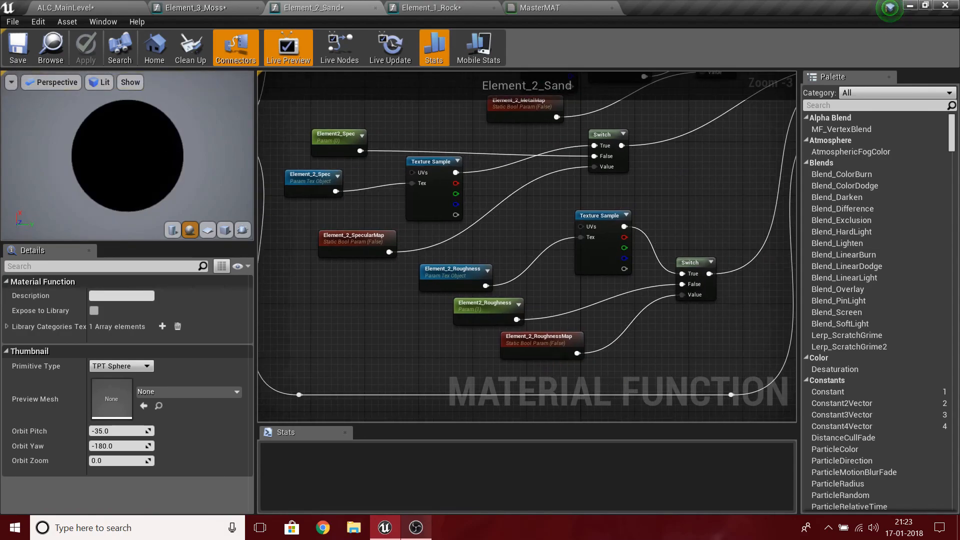
View the Element_2_Sand preview on the cube and cylinder meshes, and restore the sphere
{"action": "left_click", "coordinate": [225, 230]}
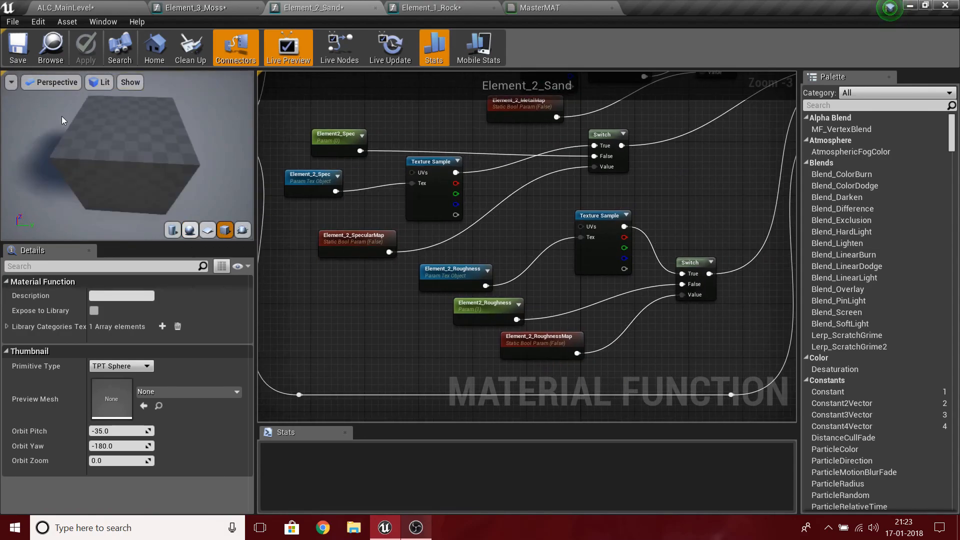
{"action": "left_click_drag", "start_coordinate": [135, 145], "coordinate": [160, 185]}
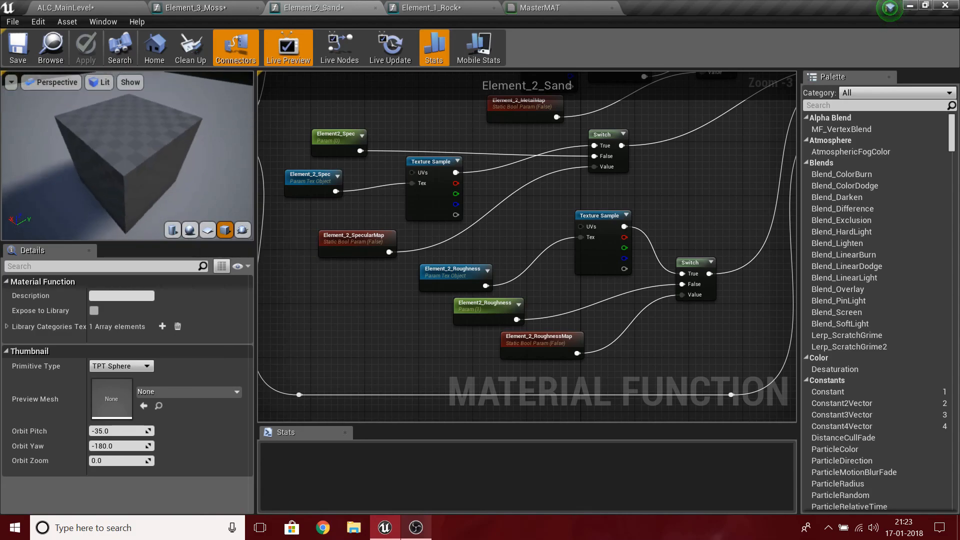
{"action": "left_click", "coordinate": [172, 231]}
{"action": "left_click", "coordinate": [190, 230]}
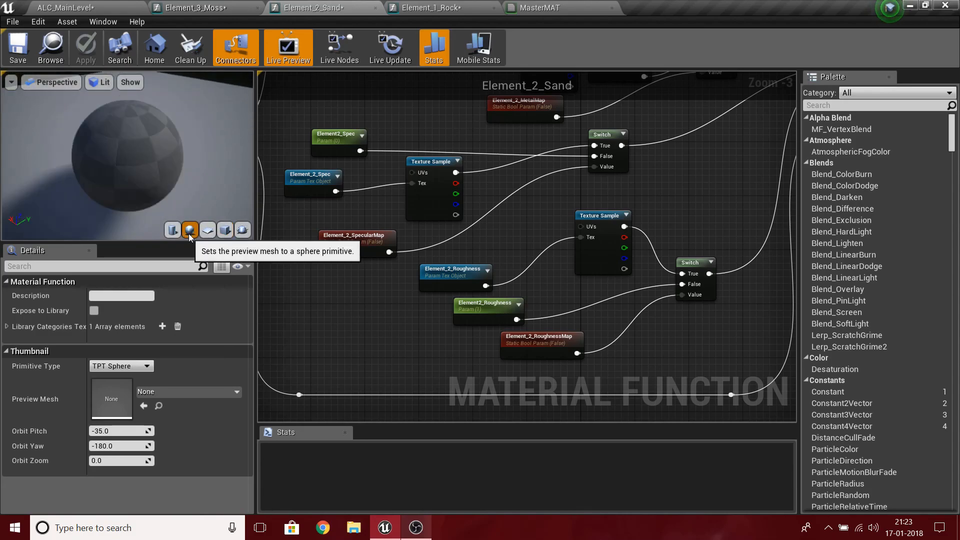
Examine the Element_3_Moss graph from the tilling parameters through the roughness section to MakeMaterialAttributes for comparison
{"action": "left_click", "coordinate": [199, 6]}
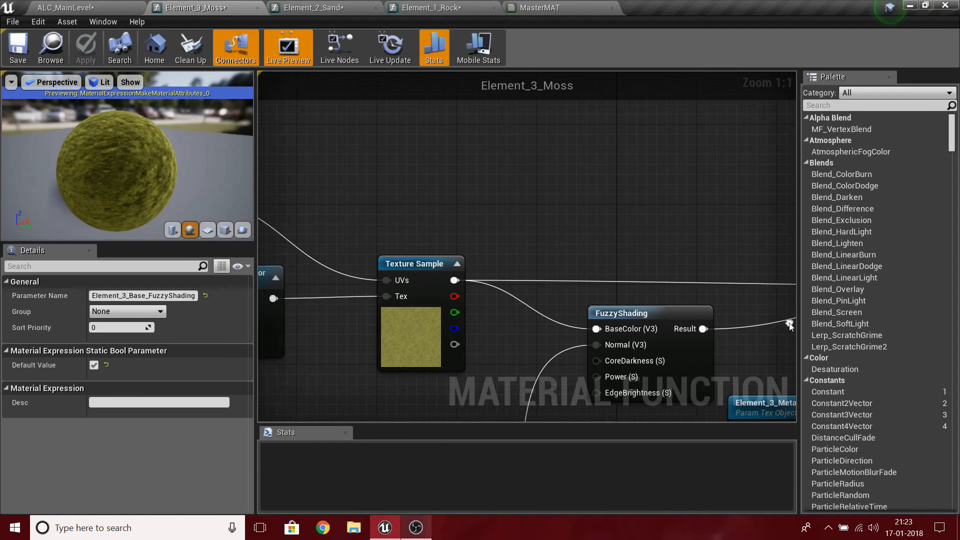
{"action": "scroll", "coordinate": [626, 311], "scroll_direction": "up", "scroll_amount": 3}
{"action": "scroll", "coordinate": [536, 365], "scroll_direction": "down", "scroll_amount": 7}
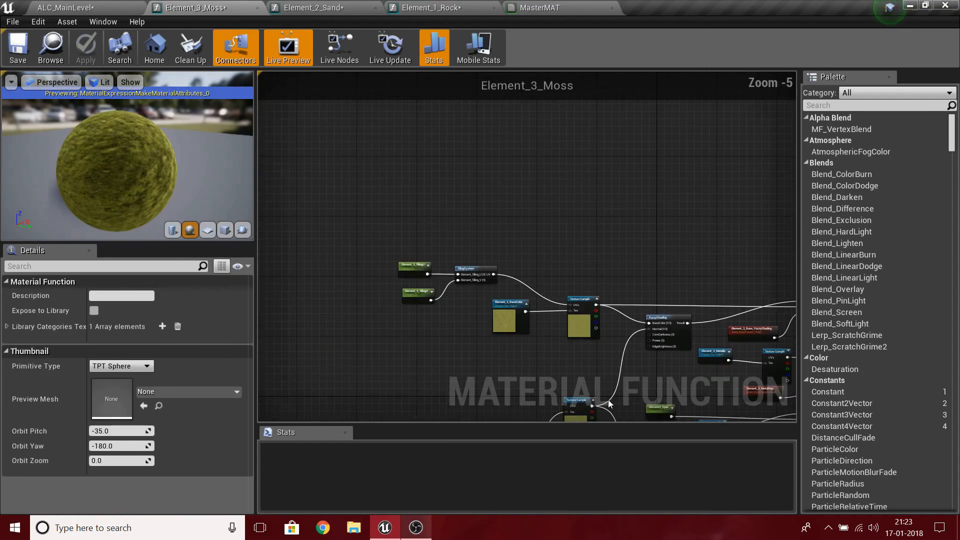
{"action": "scroll", "coordinate": [541, 256], "scroll_direction": "up", "scroll_amount": 7}
{"action": "right_click_drag", "start_coordinate": [496, 329], "coordinate": [374, 223]}
{"action": "right_click_drag", "start_coordinate": [586, 250], "coordinate": [345, 264]}
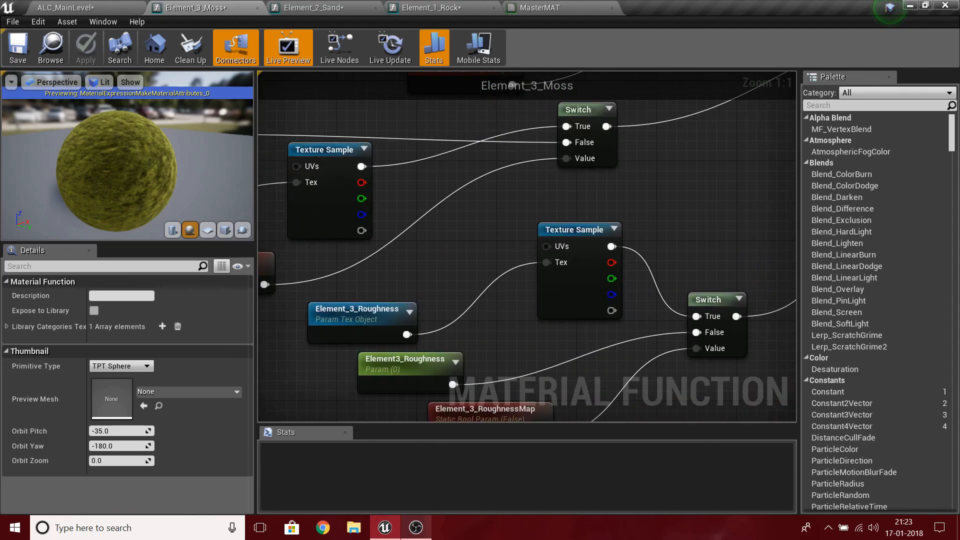
{"action": "scroll", "coordinate": [48, 178], "scroll_direction": "up", "scroll_amount": 6}
{"action": "scroll", "coordinate": [118, 179], "scroll_direction": "down", "scroll_amount": 5}
{"action": "mouse_move", "coordinate": [118, 178]}
{"action": "left_mouse_down"}
{"action": "mouse_move", "coordinate": [187, 202]}
{"action": "mouse_move", "coordinate": [118, 179]}
{"action": "left_mouse_up"}
{"action": "right_click_drag", "start_coordinate": [570, 260], "coordinate": [556, 76]}
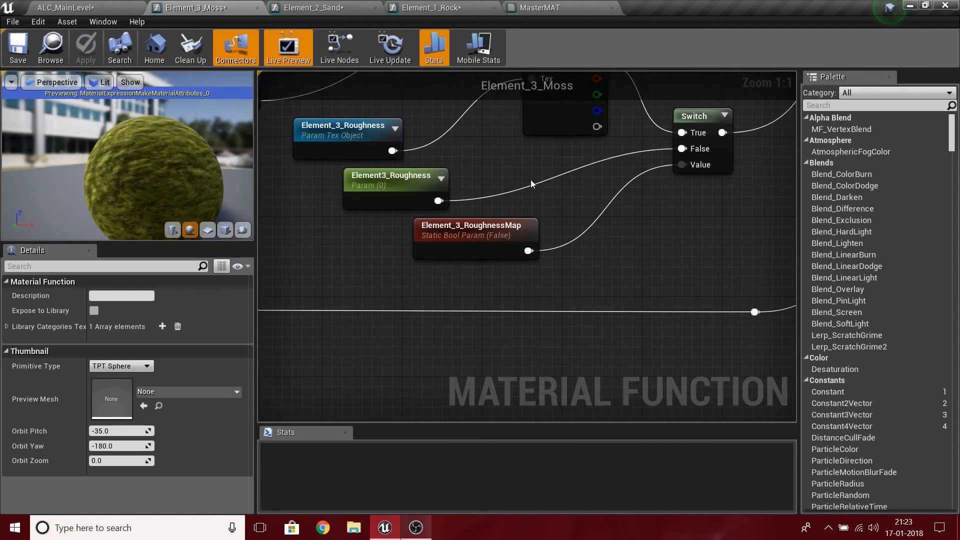
{"action": "right_click_drag", "start_coordinate": [345, 219], "coordinate": [460, 375]}
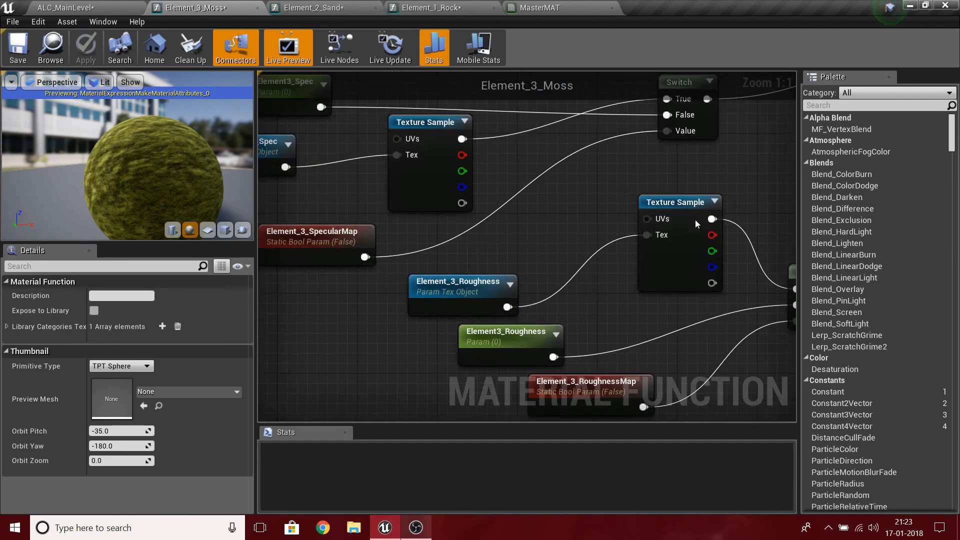
{"action": "right_click_drag", "start_coordinate": [695, 219], "coordinate": [387, 354]}
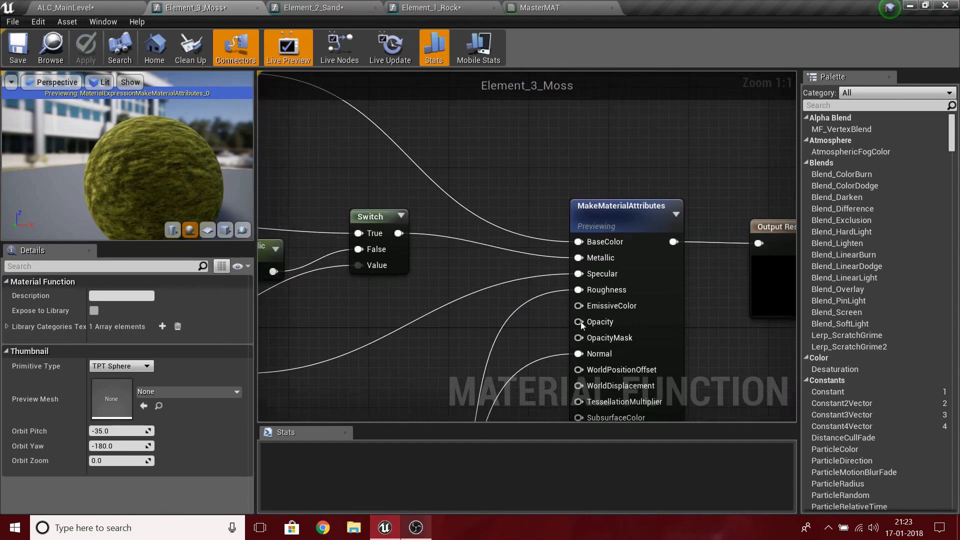
Stop previewing the MakeMaterialAttributes node in Element_3_Moss
{"action": "right_click", "coordinate": [622, 218]}
{"action": "left_click", "coordinate": [646, 227]}
{"action": "right_click_drag", "start_coordinate": [745, 270], "coordinate": [506, 242]}
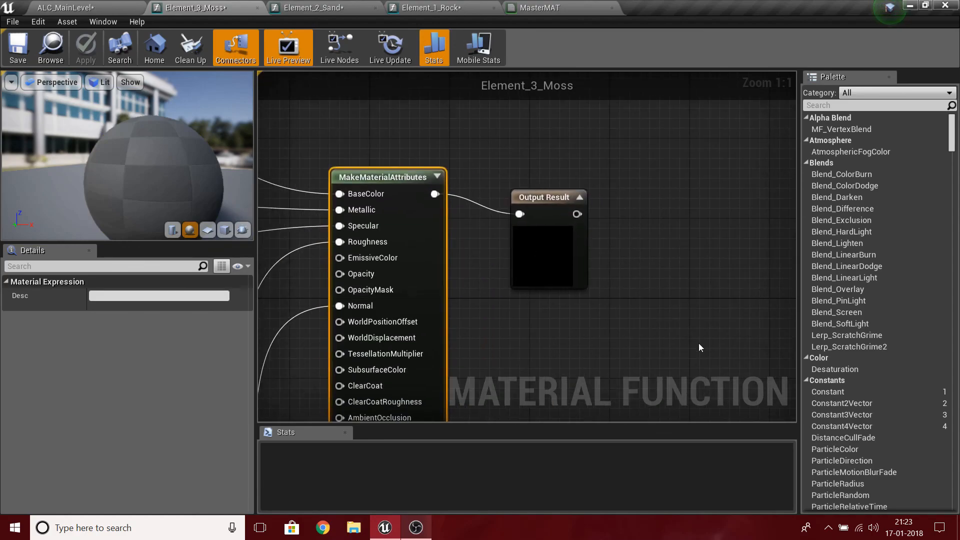
Start previewing the MakeMaterialAttributes node in Element_2_Sand
{"action": "left_click", "coordinate": [325, 5]}
{"action": "right_click_drag", "start_coordinate": [705, 249], "coordinate": [309, 357]}
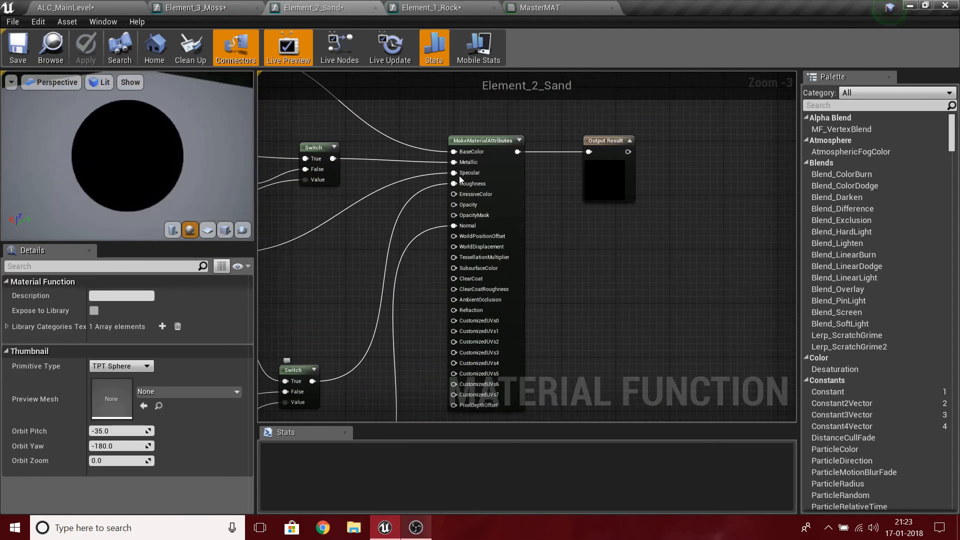
{"action": "right_click", "coordinate": [486, 155]}
{"action": "left_click", "coordinate": [508, 156]}
{"action": "scroll", "coordinate": [356, 180], "scroll_direction": "down", "scroll_amount": 6}
{"action": "right_click_drag", "start_coordinate": [357, 180], "coordinate": [412, 278]}
{"action": "scroll", "coordinate": [481, 182], "scroll_direction": "up", "scroll_amount": 4}
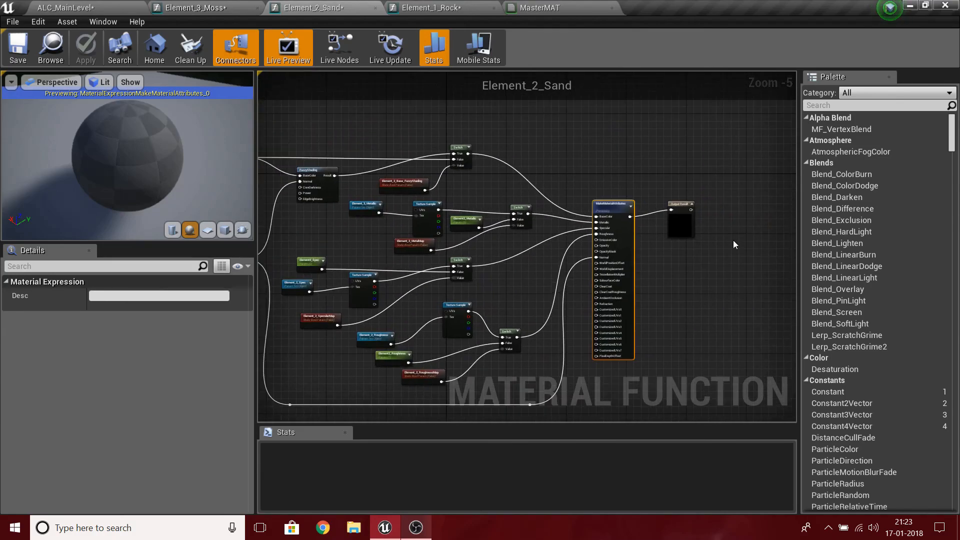
Check the Output Result node in Element_2_Sand and inspect the previewed material on the sphere
{"action": "scroll", "coordinate": [713, 235], "scroll_direction": "up", "scroll_amount": 4}
{"action": "left_click", "coordinate": [664, 228]}
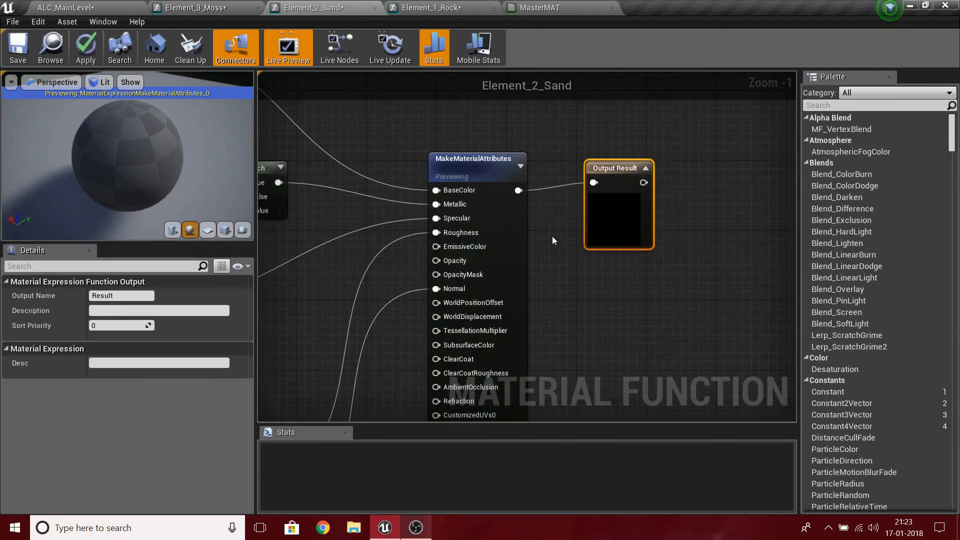
{"action": "left_click", "coordinate": [586, 284]}
{"action": "right_click_drag", "start_coordinate": [586, 284], "coordinate": [507, 333]}
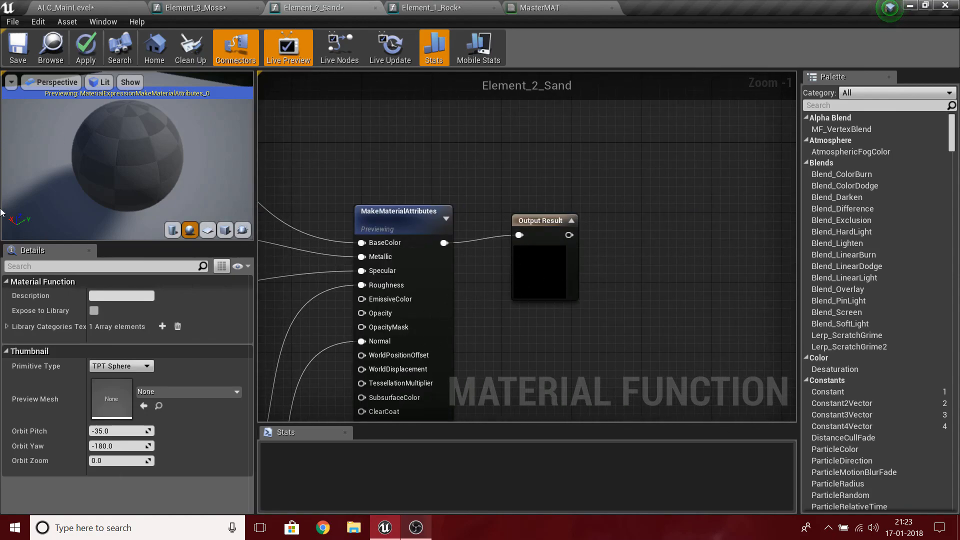
{"action": "left_click_drag", "start_coordinate": [90, 165], "coordinate": [150, 165]}
{"action": "scroll", "coordinate": [92, 150], "scroll_direction": "up", "scroll_amount": 5}
{"action": "scroll", "coordinate": [134, 214], "scroll_direction": "down", "scroll_amount": 2}
{"action": "scroll", "coordinate": [134, 214], "scroll_direction": "down", "scroll_amount": 2}
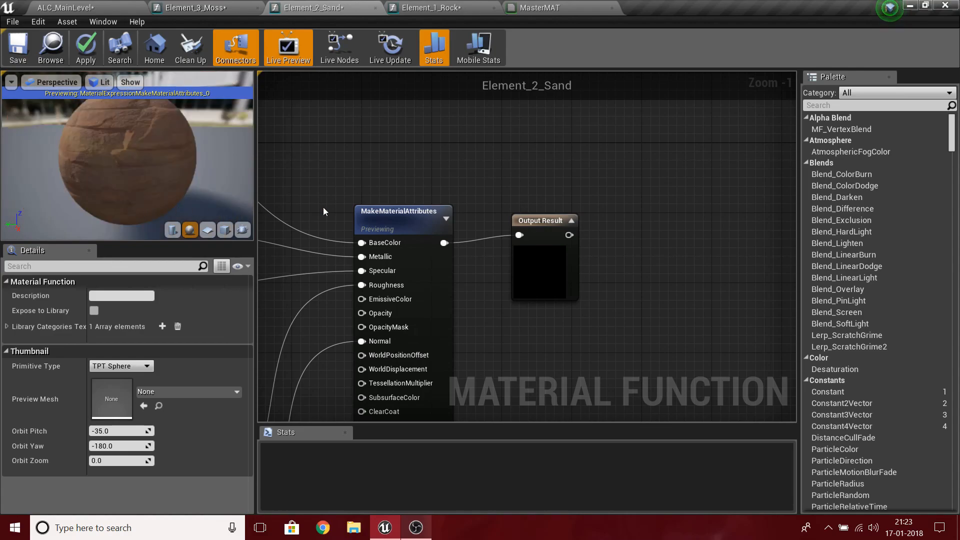
Stop previewing the MakeMaterialAttributes node in Element_2_Sand and check the complete graph
{"action": "right_click", "coordinate": [439, 220]}
{"action": "left_click", "coordinate": [465, 226]}
{"action": "scroll", "coordinate": [519, 329], "scroll_direction": "down", "scroll_amount": 3}
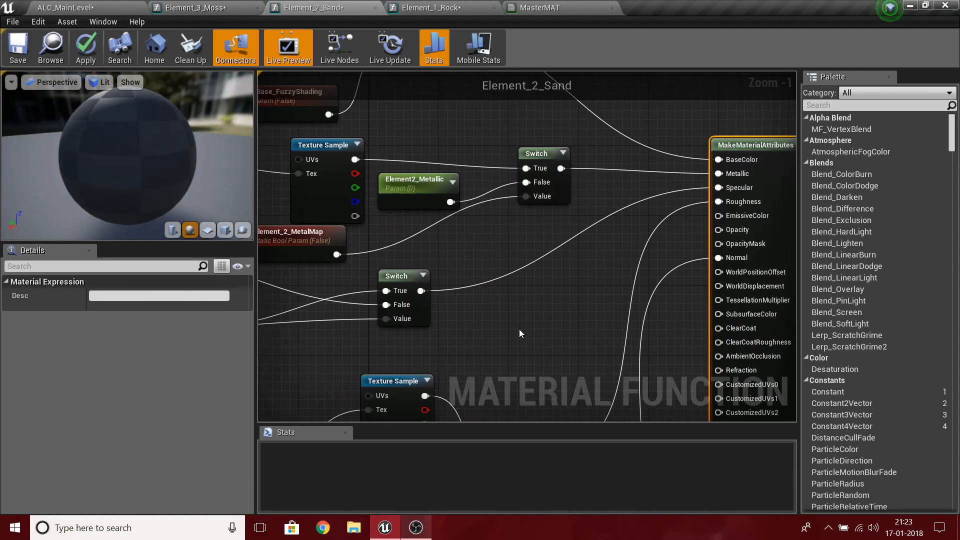
{"action": "left_click", "coordinate": [422, 349]}
{"action": "scroll", "coordinate": [422, 349], "scroll_direction": "down", "scroll_amount": 3}
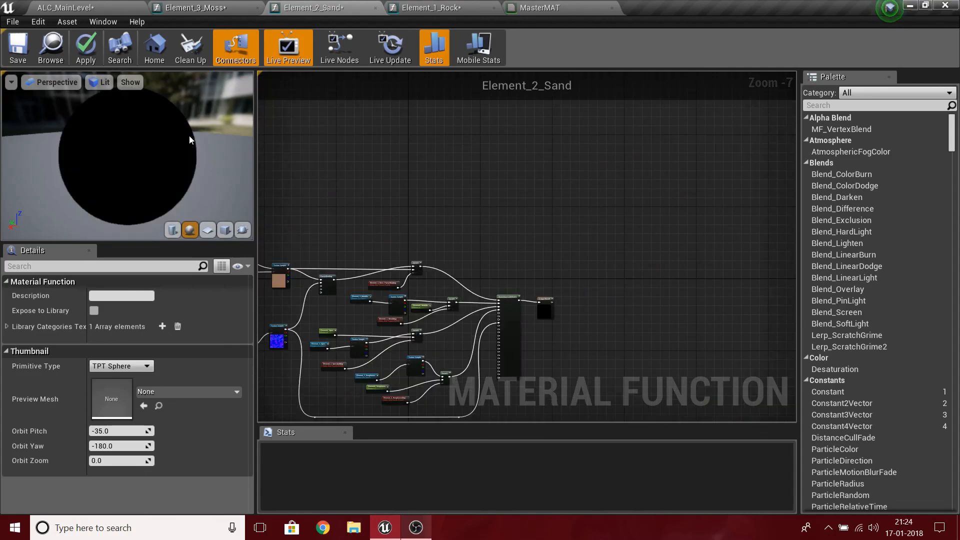
{"action": "left_click_drag", "start_coordinate": [184, 137], "coordinate": [185, 165]}
{"action": "right_click_drag", "start_coordinate": [456, 248], "coordinate": [582, 182]}
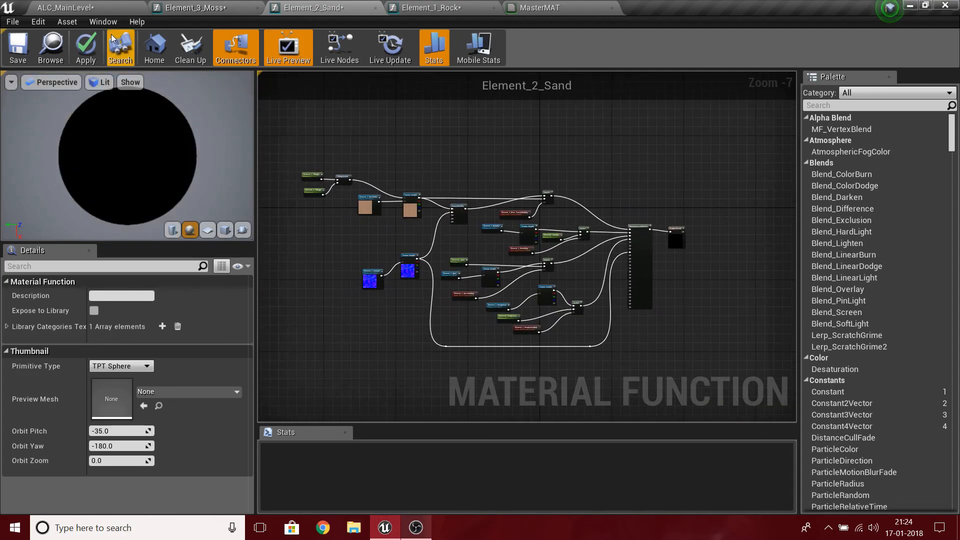
Copy all Element_2_Sand nodes except Output Result and paste them into the Element_1_Rock function
{"action": "left_click", "coordinate": [411, 6]}
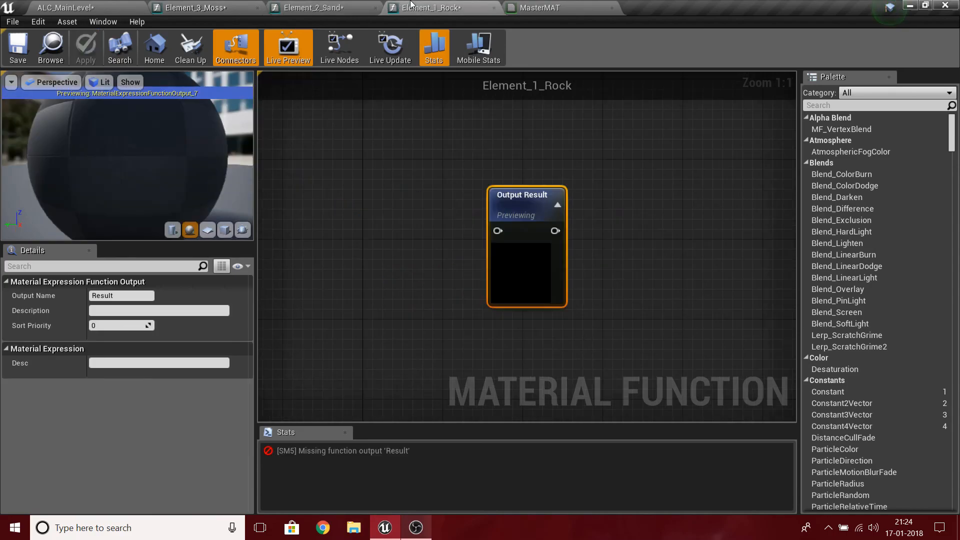
{"action": "left_click", "coordinate": [309, 6]}
{"action": "left_click_drag", "start_coordinate": [298, 111], "coordinate": [720, 376]}
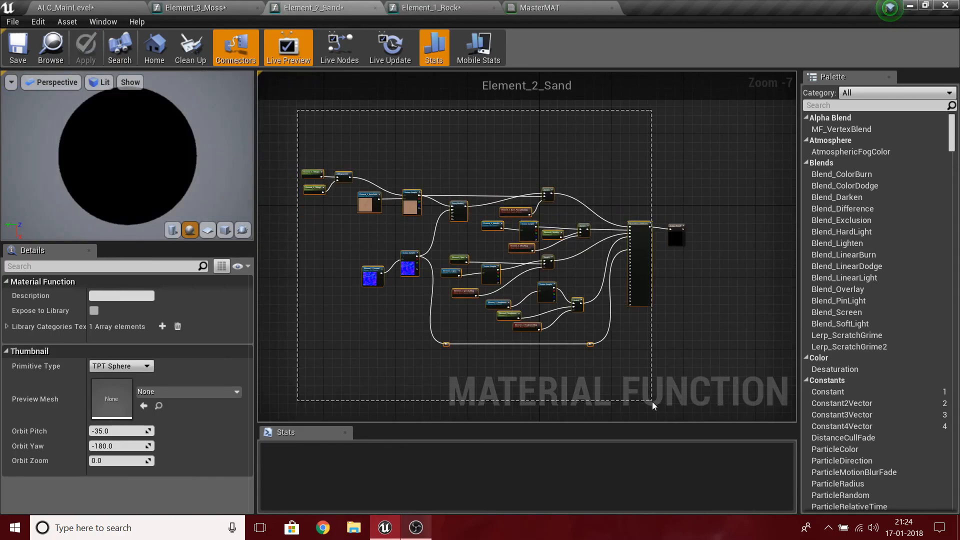
{"action": "left_click", "coordinate": [452, 6]}
{"action": "left_click", "coordinate": [331, 209]}
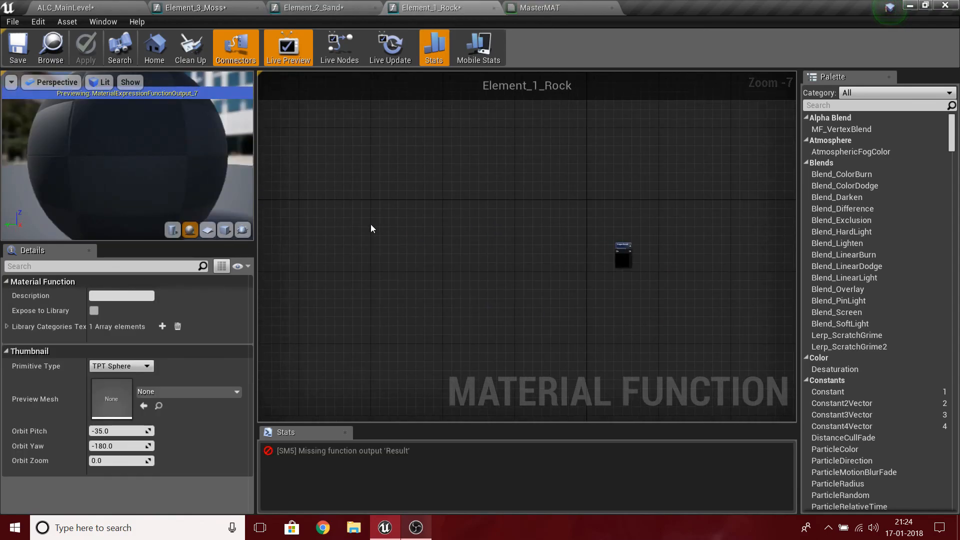
{"action": "key", "text": "ctrl+v"}
Connect MakeMaterialAttributes to Output Result in Element_1_Rock and move the output node farther right of it
{"action": "scroll", "coordinate": [543, 234], "scroll_direction": "up", "scroll_amount": 4}
{"action": "left_click_drag", "start_coordinate": [563, 198], "coordinate": [658, 317]}
{"action": "left_click_drag", "start_coordinate": [655, 263], "coordinate": [729, 258]}
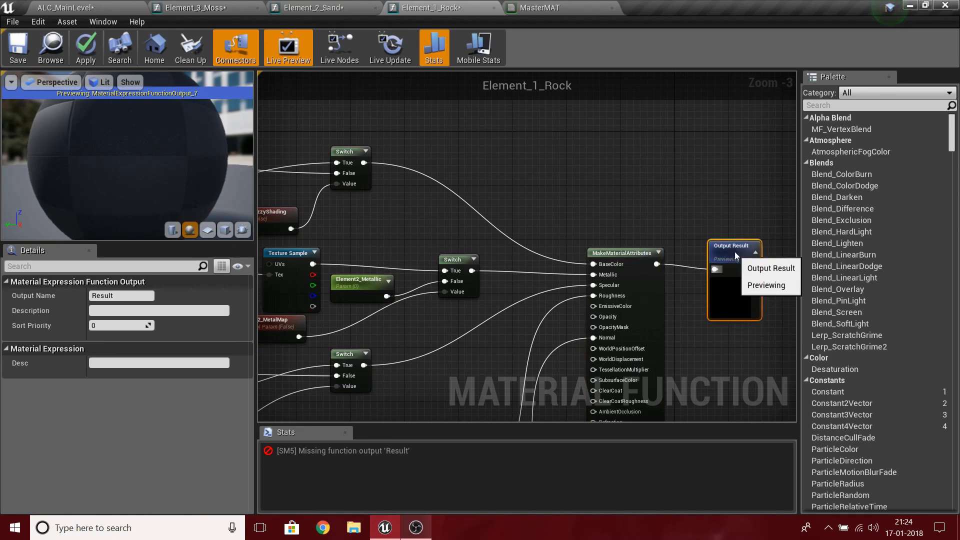
Assign the StarterContent texture T_Rock_Basalt_D to the Element_2_BaseColor texture object in Element_1_Rock
{"action": "right_click_drag", "start_coordinate": [391, 341], "coordinate": [551, 329]}
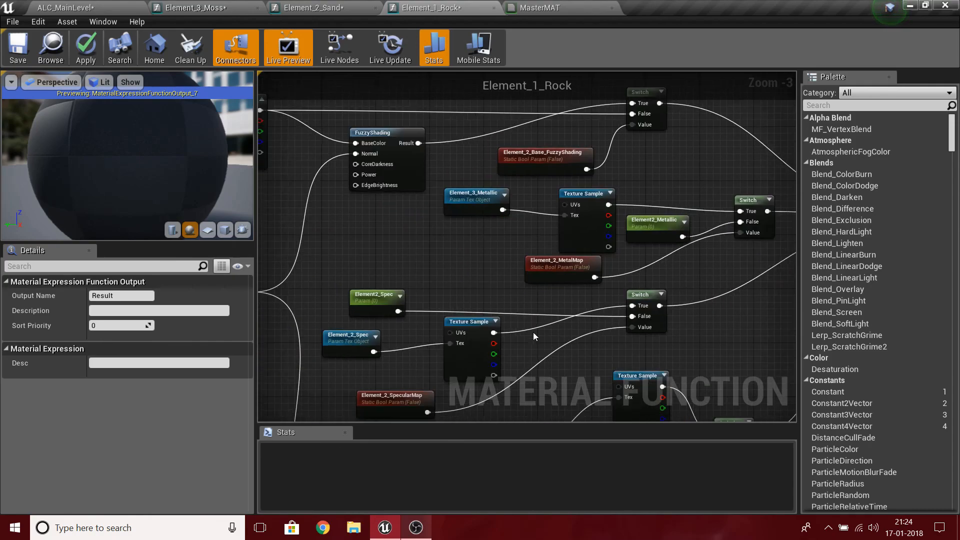
{"action": "left_click", "coordinate": [361, 241]}
{"action": "right_click_drag", "start_coordinate": [361, 241], "coordinate": [699, 349]}
{"action": "right_click_drag", "start_coordinate": [334, 252], "coordinate": [407, 200]}
{"action": "left_click", "coordinate": [502, 195]}
{"action": "left_click", "coordinate": [188, 376]}
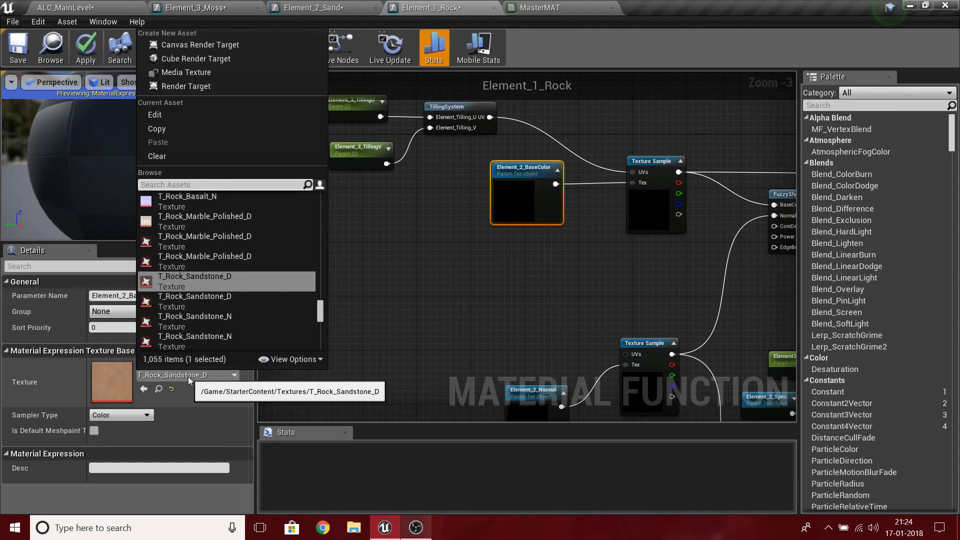
{"action": "type", "text": "basa"}
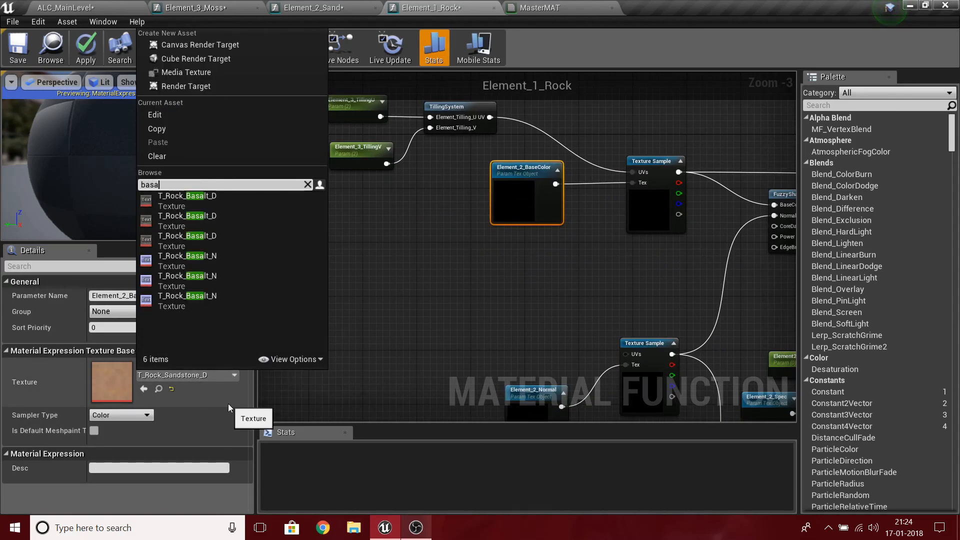
{"action": "mouse_move", "coordinate": [241, 218]}
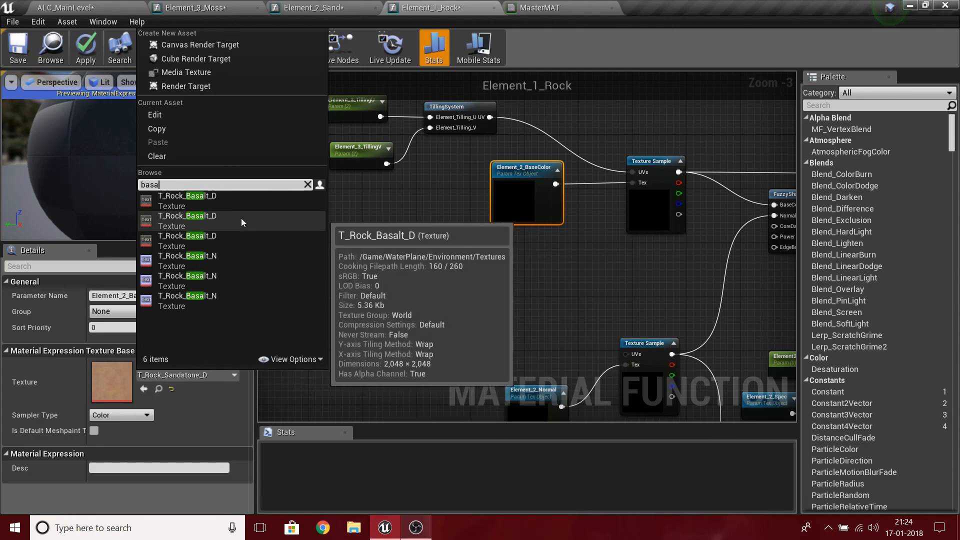
{"action": "left_click", "coordinate": [246, 206]}
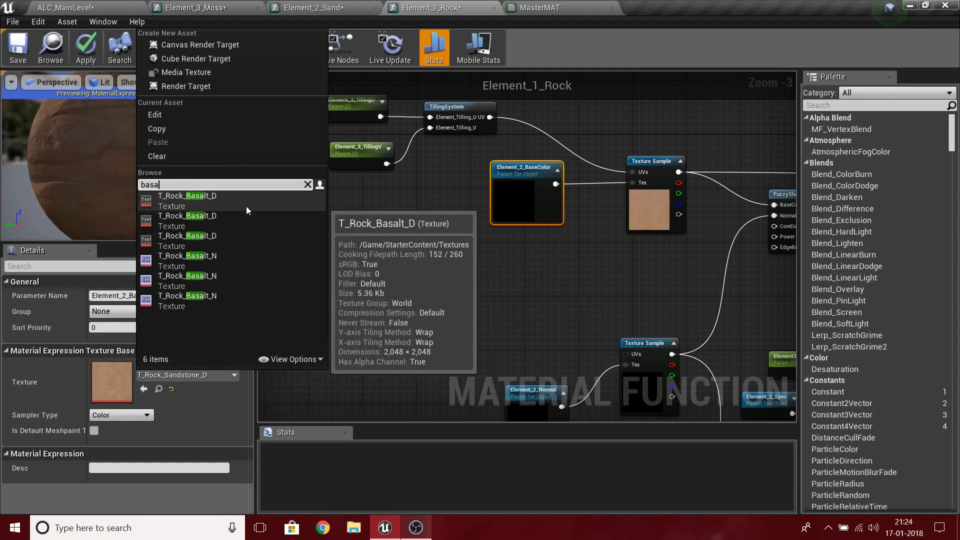
Assign the StarterContent texture T_Rock_Basalt_N to the Element_2_Normal texture object
{"action": "right_click_drag", "start_coordinate": [548, 358], "coordinate": [539, 217]}
{"action": "left_click", "coordinate": [540, 224]}
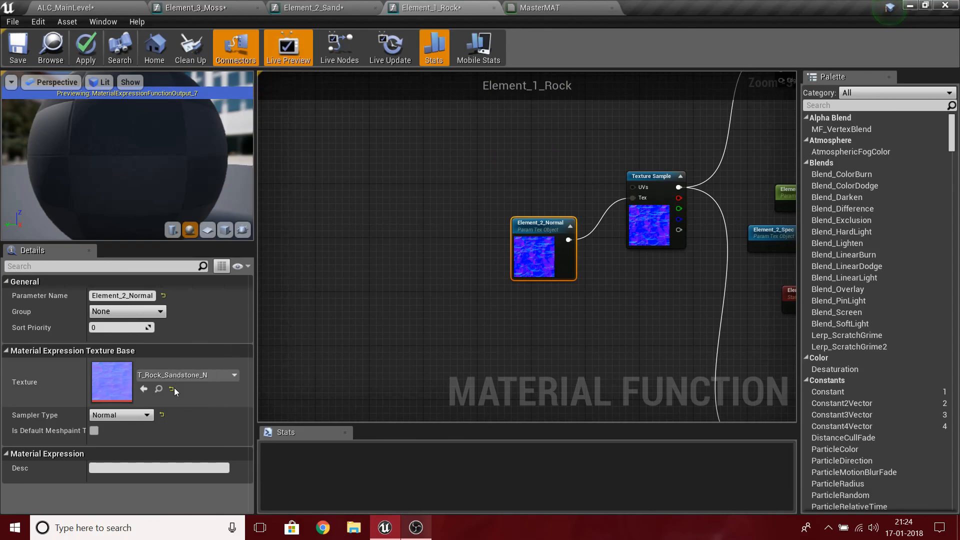
{"action": "left_click", "coordinate": [193, 377]}
{"action": "type", "text": "basalt"}
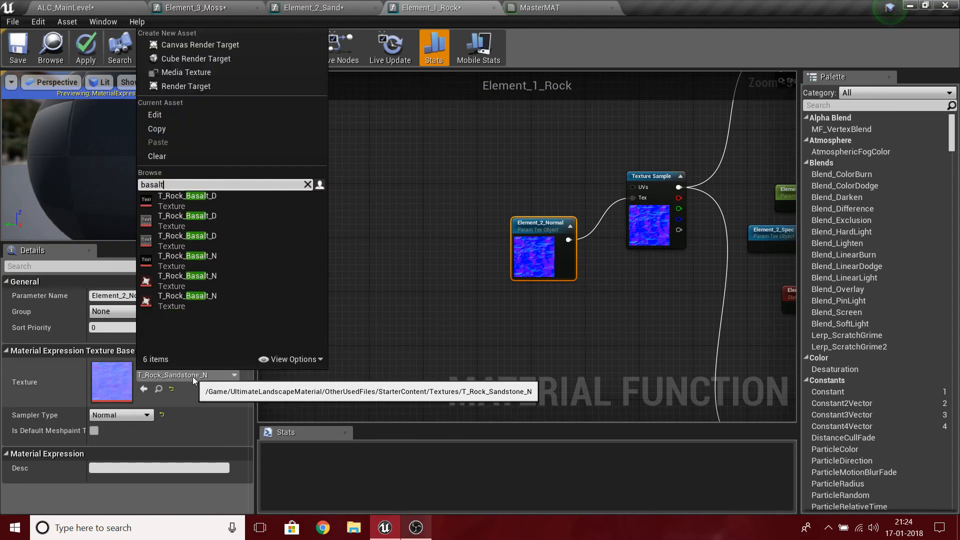
{"action": "left_click", "coordinate": [226, 274]}
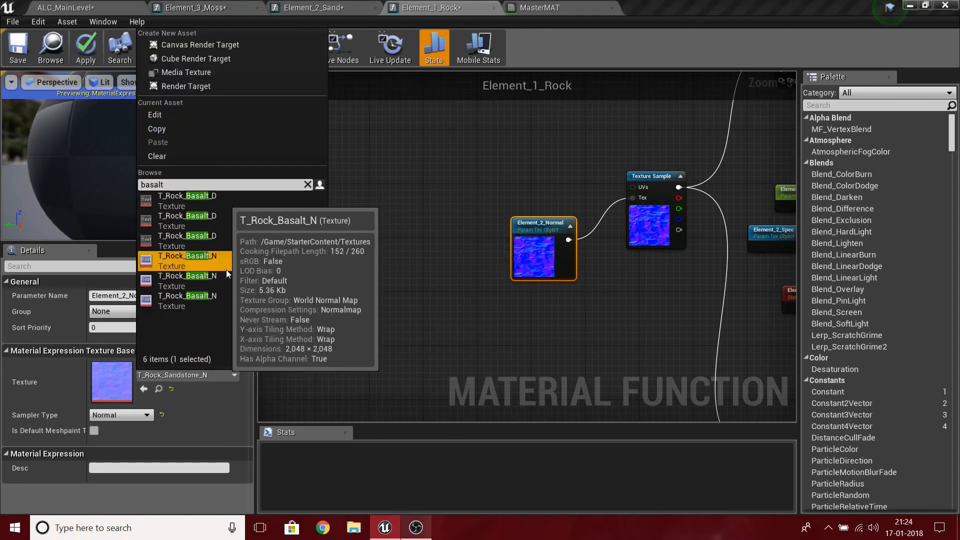
Rename the normal and base color texture parameters as Element_1_Normal and Element_1_BaseColor
{"action": "right_click_drag", "start_coordinate": [687, 248], "coordinate": [443, 422]}
{"action": "right_click_drag", "start_coordinate": [466, 332], "coordinate": [599, 278]}
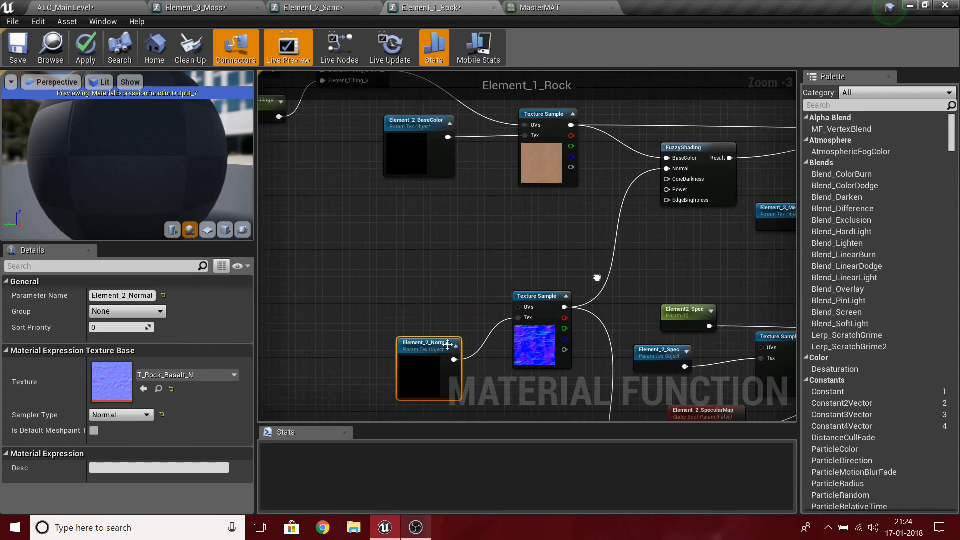
{"action": "left_click", "coordinate": [125, 296]}
{"action": "left_click", "coordinate": [127, 295]}
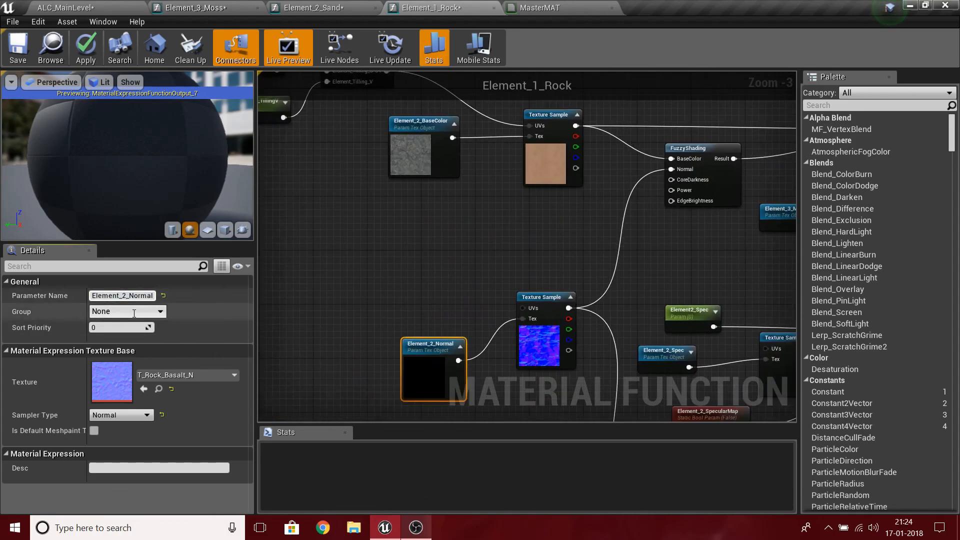
{"action": "left_click", "coordinate": [415, 145]}
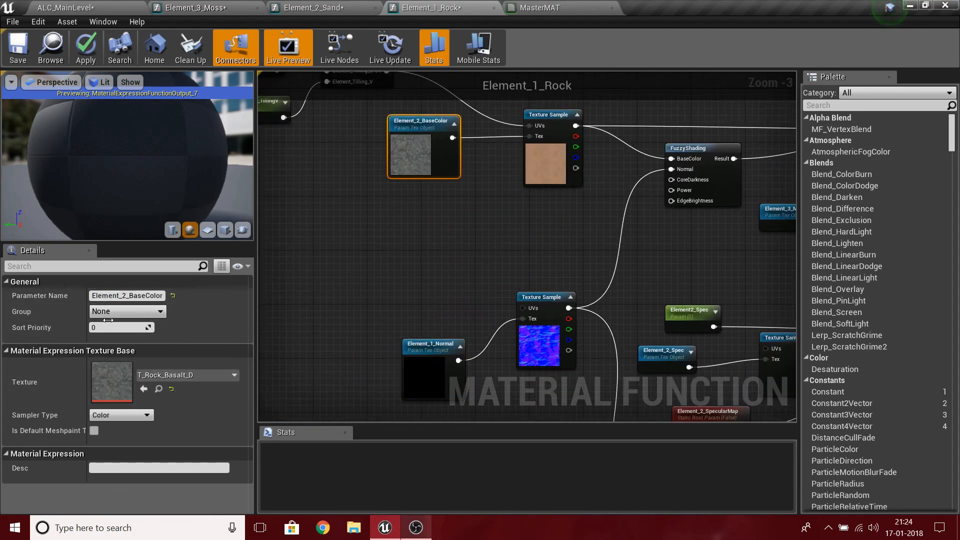
{"action": "left_click", "coordinate": [125, 295]}
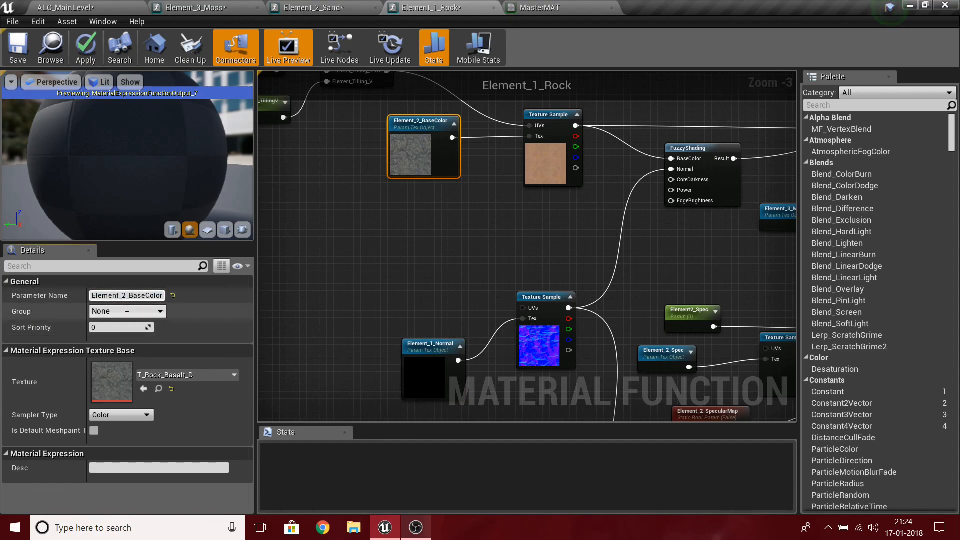
{"action": "type", "text": "1_"}
Rename the metallic texture parameter as Element_1_Metallic and the scalar specular parameter as Element1_Spec
{"action": "right_click_drag", "start_coordinate": [677, 224], "coordinate": [525, 182]}
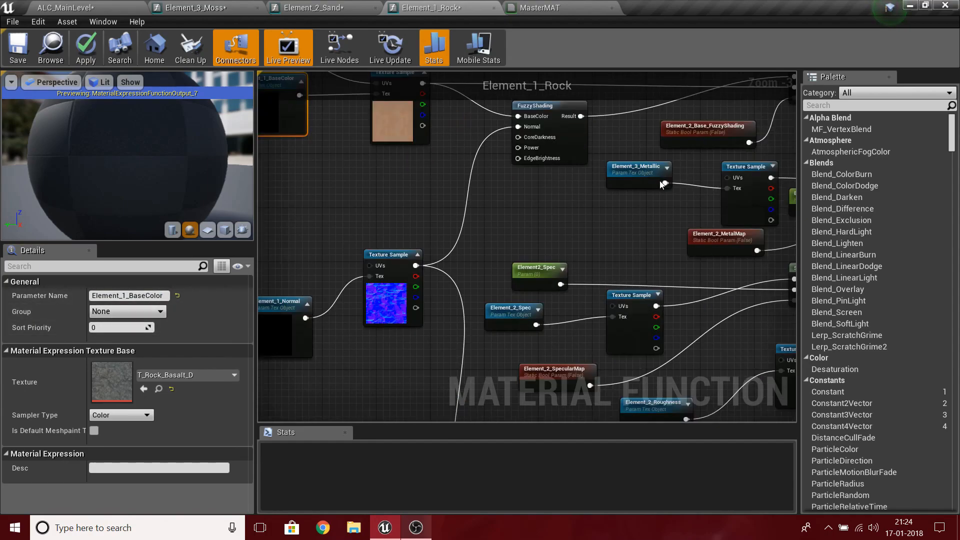
{"action": "left_click", "coordinate": [631, 168]}
{"action": "left_click", "coordinate": [126, 296]}
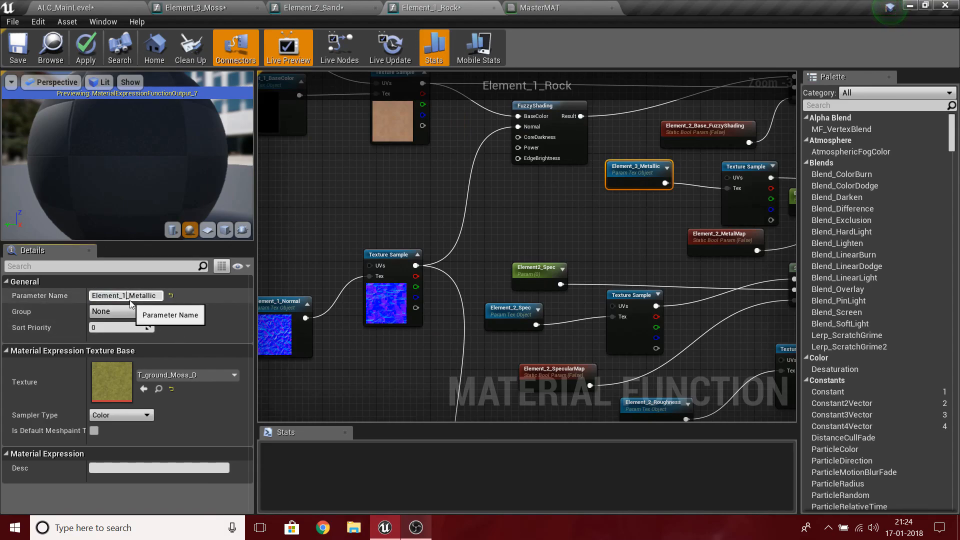
{"action": "left_click", "coordinate": [516, 269]}
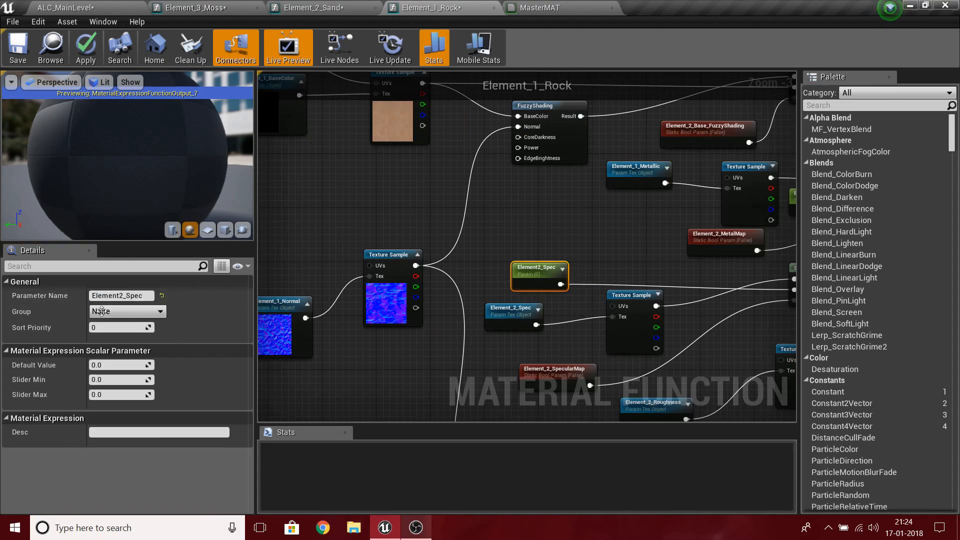
{"action": "left_click", "coordinate": [124, 295]}
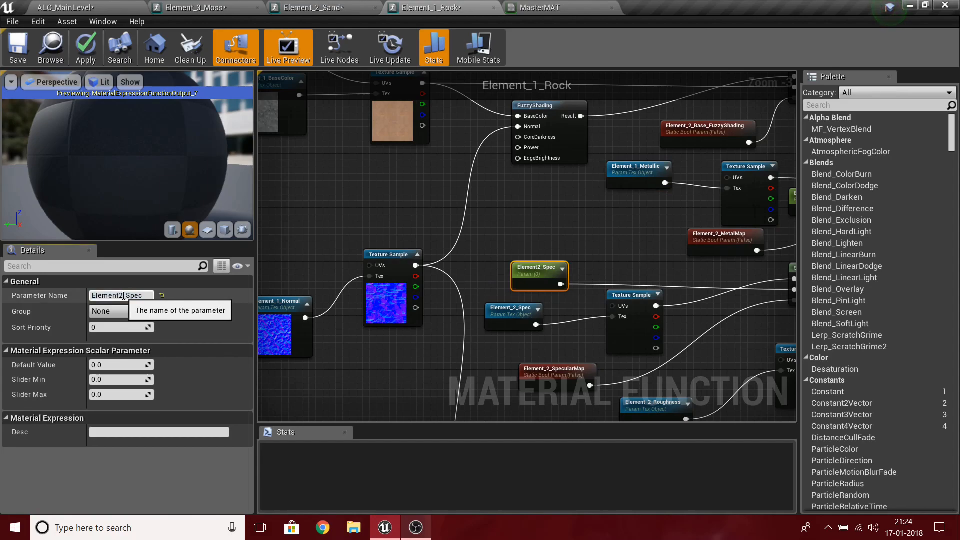
In the Element_2_Sand function, rename the Element_3_Metallic texture parameter as Element_2_Metallic
{"action": "left_click", "coordinate": [311, 8]}
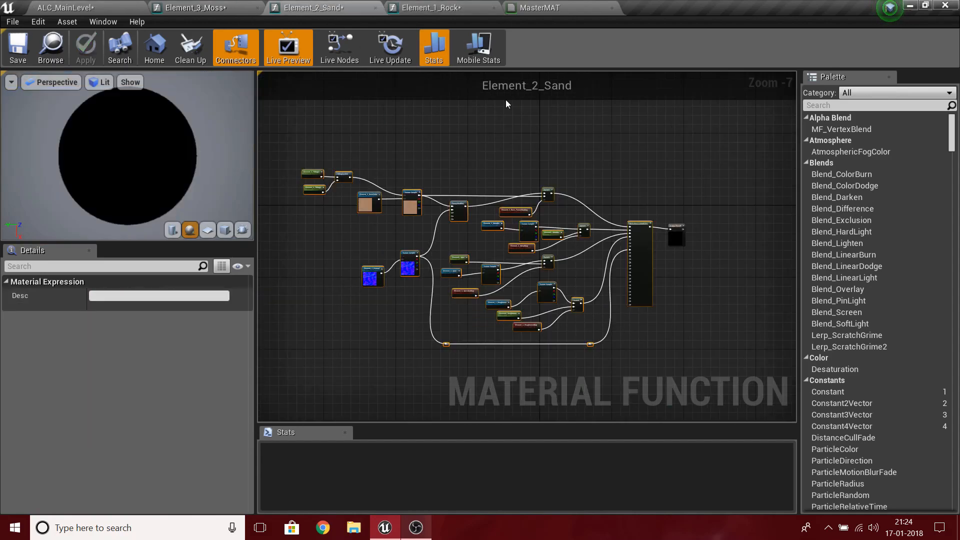
{"action": "scroll", "coordinate": [499, 239], "scroll_direction": "up", "scroll_amount": 6}
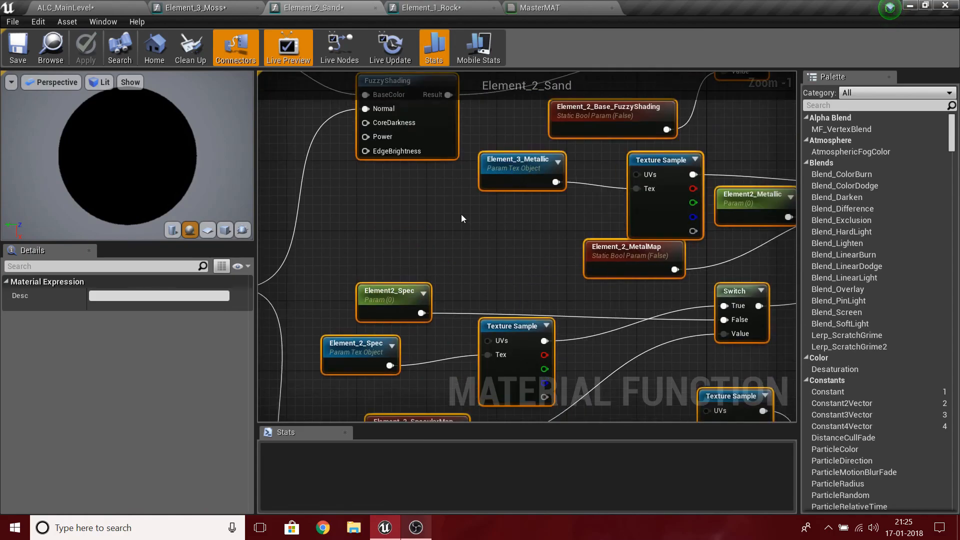
{"action": "left_click", "coordinate": [525, 177]}
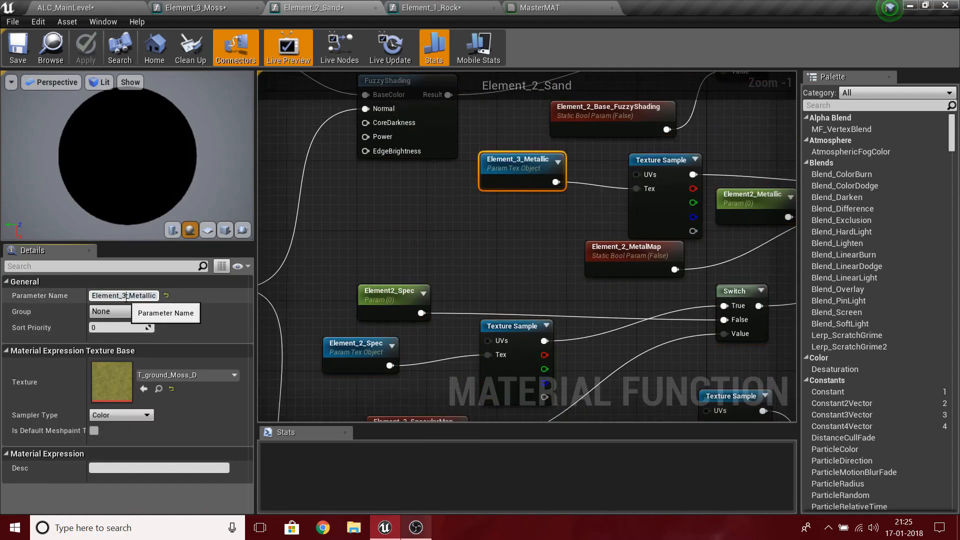
{"action": "key", "text": "Return"}
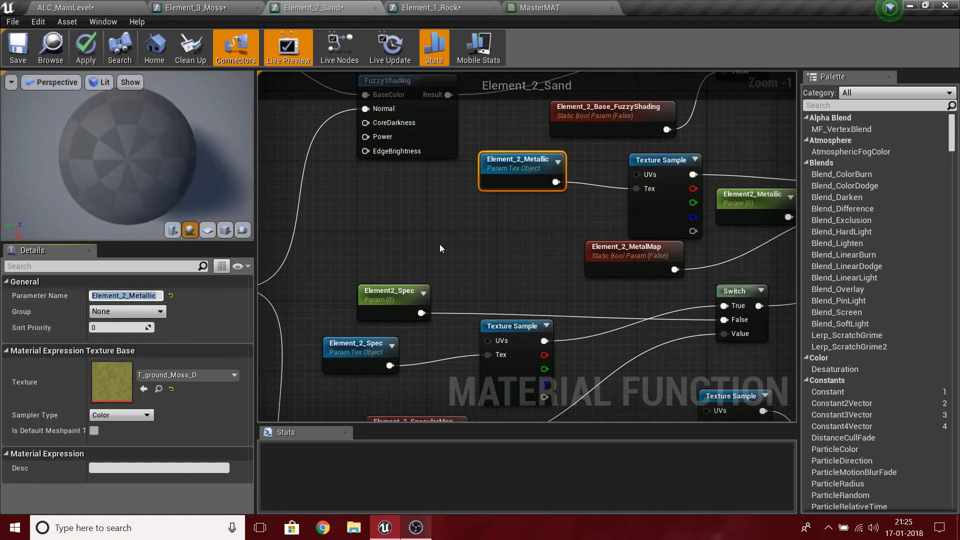
{"action": "right_click_drag", "start_coordinate": [571, 300], "coordinate": [524, 242]}
Return to the Element_1_Rock function and rename the specular texture object parameter as Element_1_Spec
{"action": "left_click", "coordinate": [427, 8]}
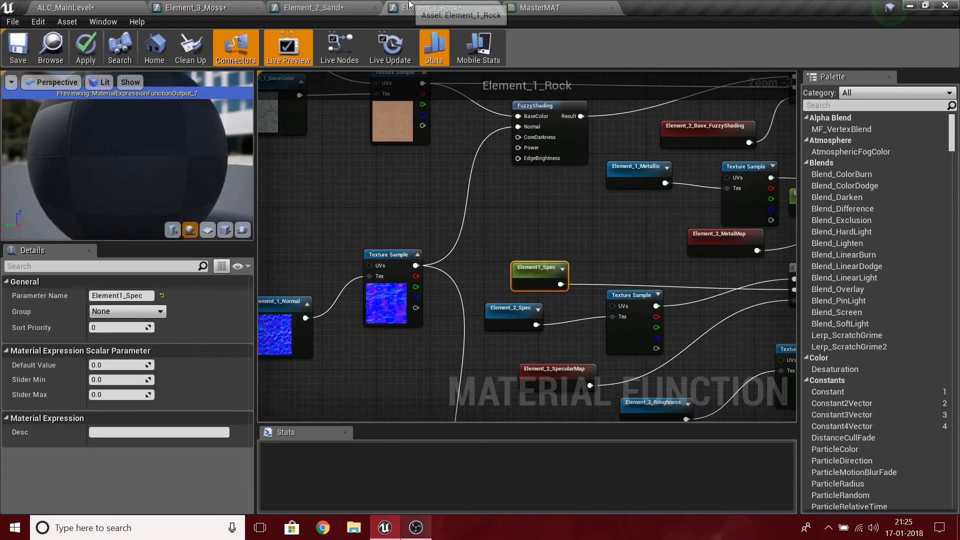
{"action": "right_click_drag", "start_coordinate": [608, 221], "coordinate": [542, 171]}
{"action": "left_click", "coordinate": [485, 246]}
{"action": "scroll", "coordinate": [485, 246], "scroll_direction": "up", "scroll_amount": 3}
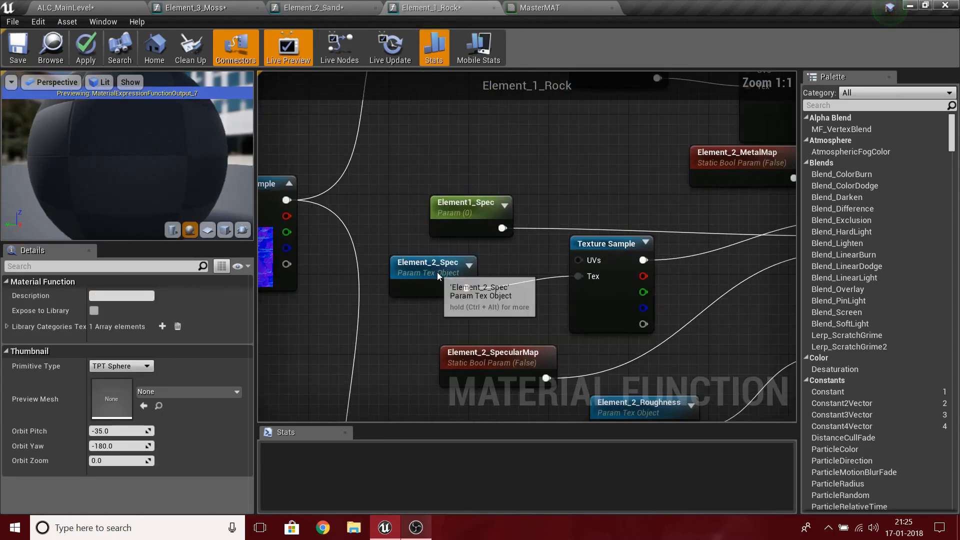
{"action": "left_click", "coordinate": [437, 272]}
{"action": "left_click", "coordinate": [127, 296]}
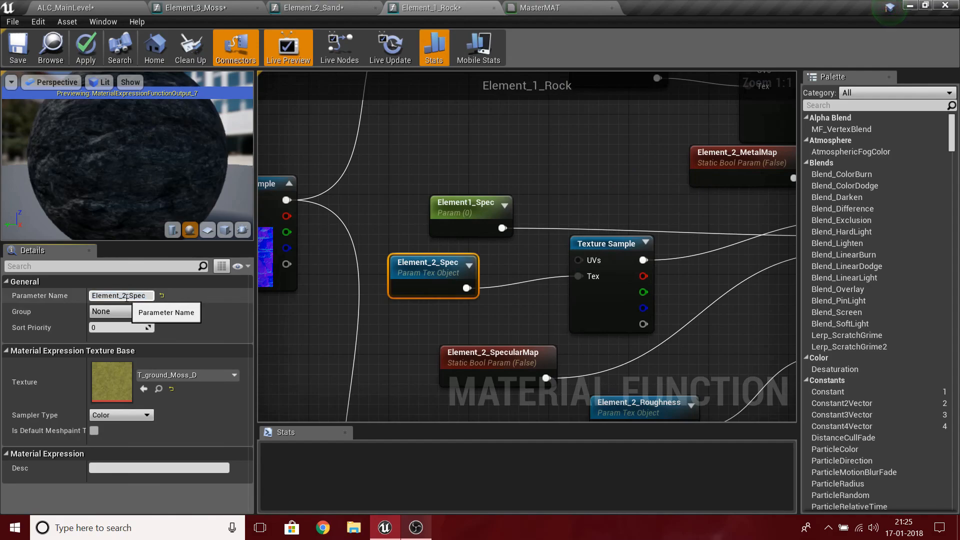
{"action": "type", "text": "Element_1_Spec"}
{"action": "key", "text": "Return"}
Rename the specular map static bool parameter as Element_1_SpecularMap
{"action": "right_click_drag", "start_coordinate": [598, 420], "coordinate": [544, 360]}
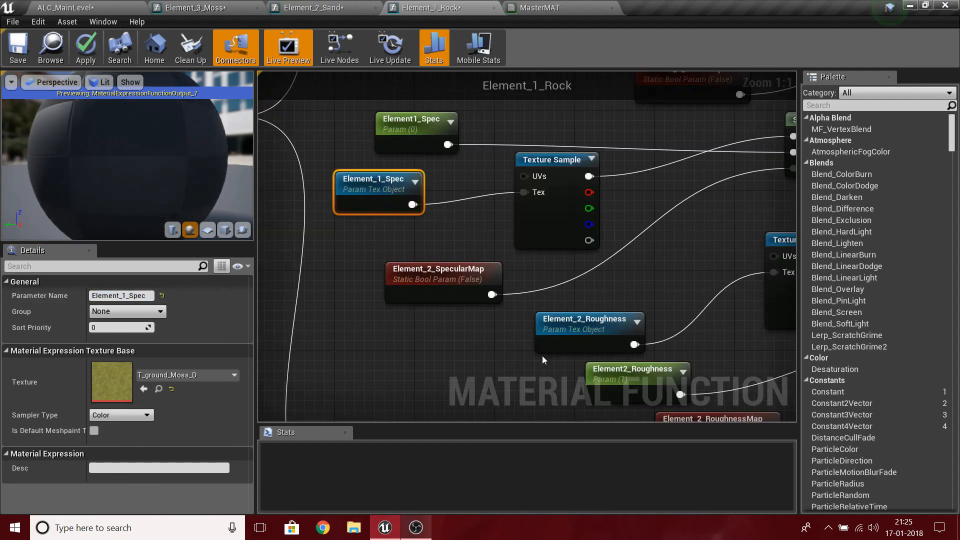
{"action": "left_click", "coordinate": [407, 280]}
{"action": "left_click", "coordinate": [125, 295]}
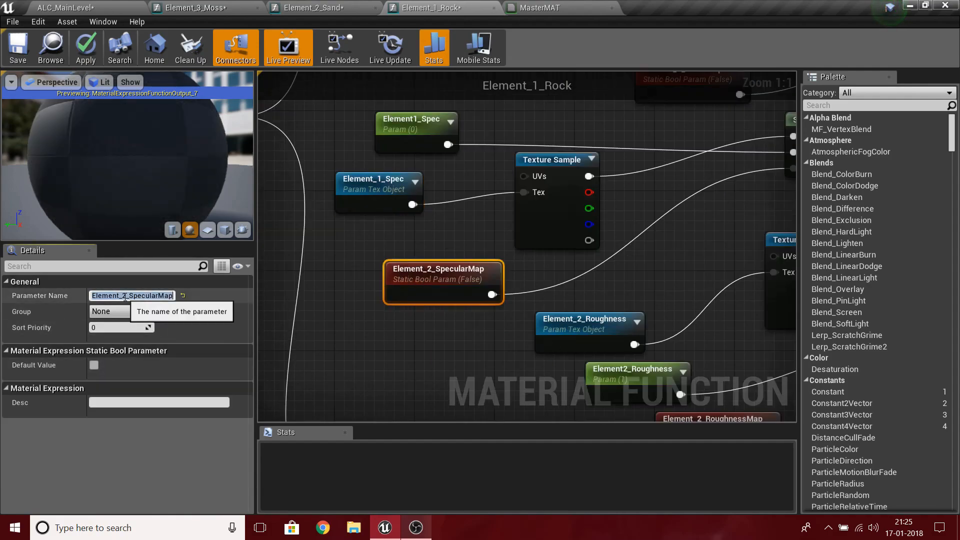
{"action": "left_click", "coordinate": [125, 295]}
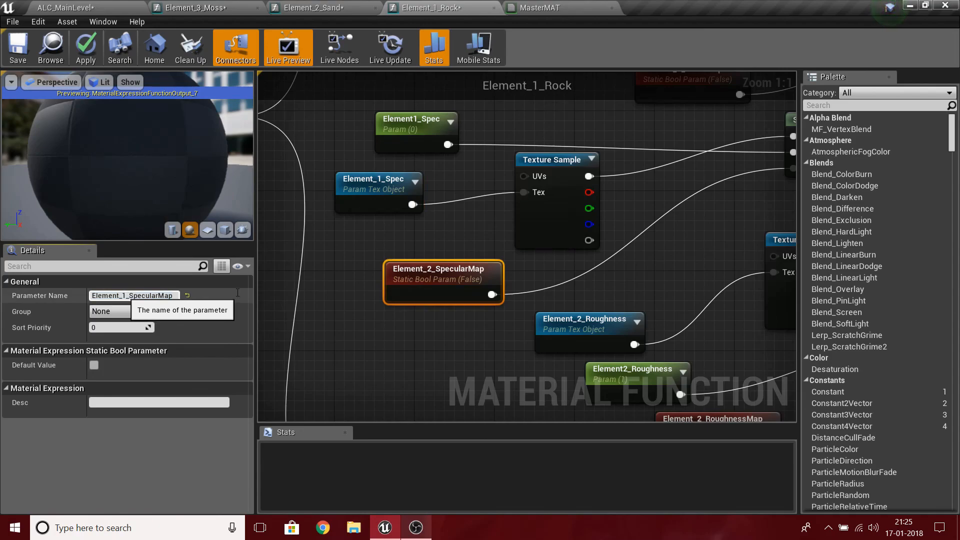
{"action": "type", "text": "1"}
{"action": "key", "text": "Return"}
Rename the roughness texture parameter as Element_1_Roughness and the scalar roughness parameter as Element1_Roughness
{"action": "left_click", "coordinate": [545, 323]}
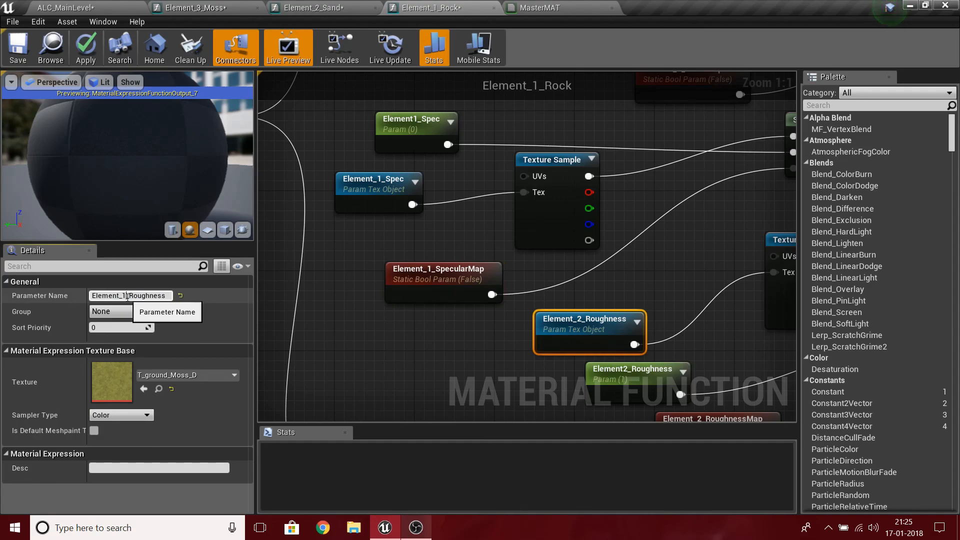
{"action": "right_click_drag", "start_coordinate": [628, 366], "coordinate": [520, 291]}
{"action": "left_click", "coordinate": [520, 292]}
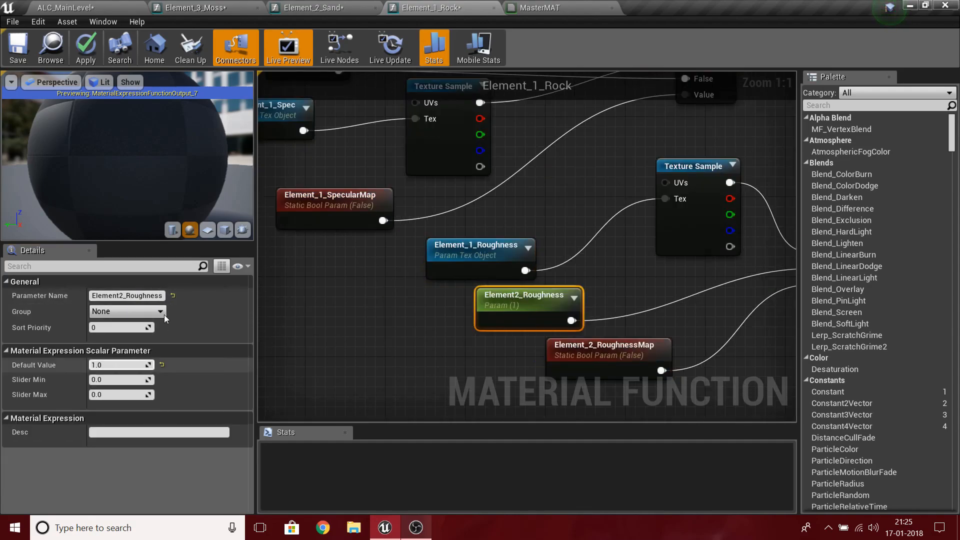
{"action": "left_click", "coordinate": [123, 296]}
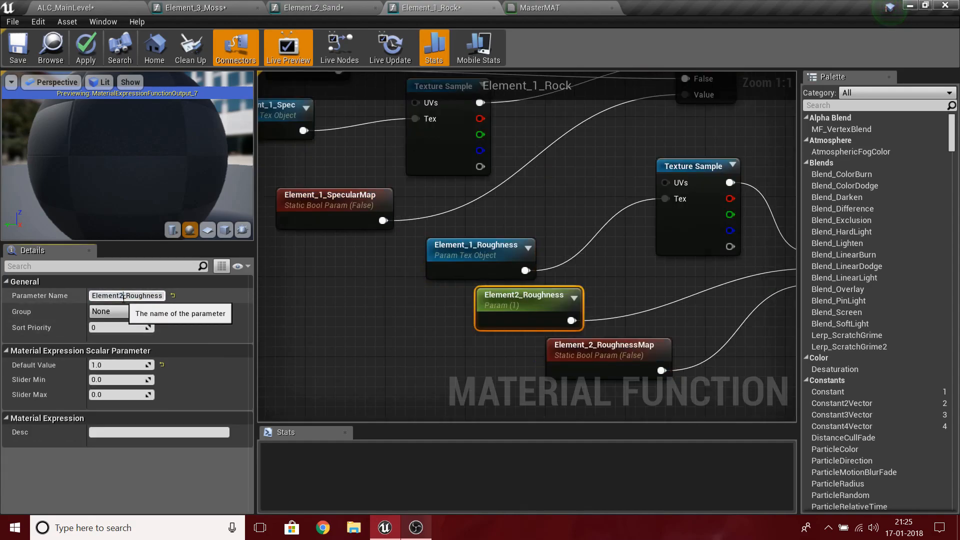
Rename the roughness map static bool parameter as Element_1_RoughnessMap
{"action": "left_click", "coordinate": [605, 350]}
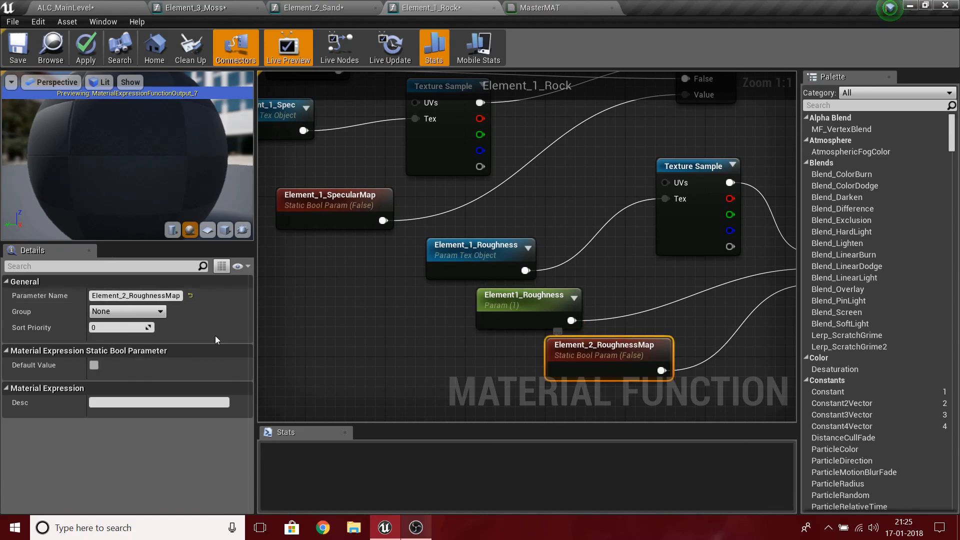
{"action": "left_click", "coordinate": [128, 296]}
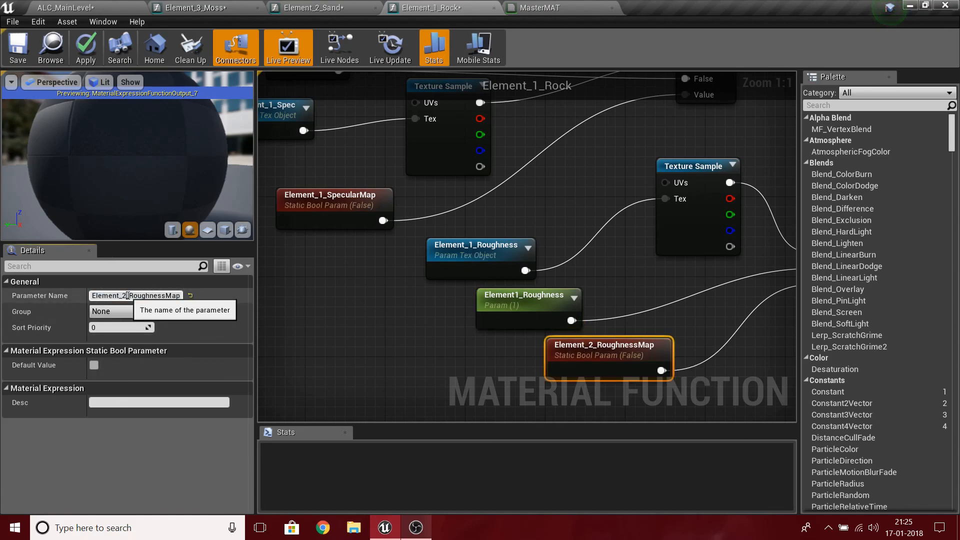
{"action": "key", "text": "Return"}
Rename the scalar metallic parameter in Element_1_Rock as Element1_Metallic
{"action": "scroll", "coordinate": [533, 216], "scroll_direction": "down", "scroll_amount": 4}
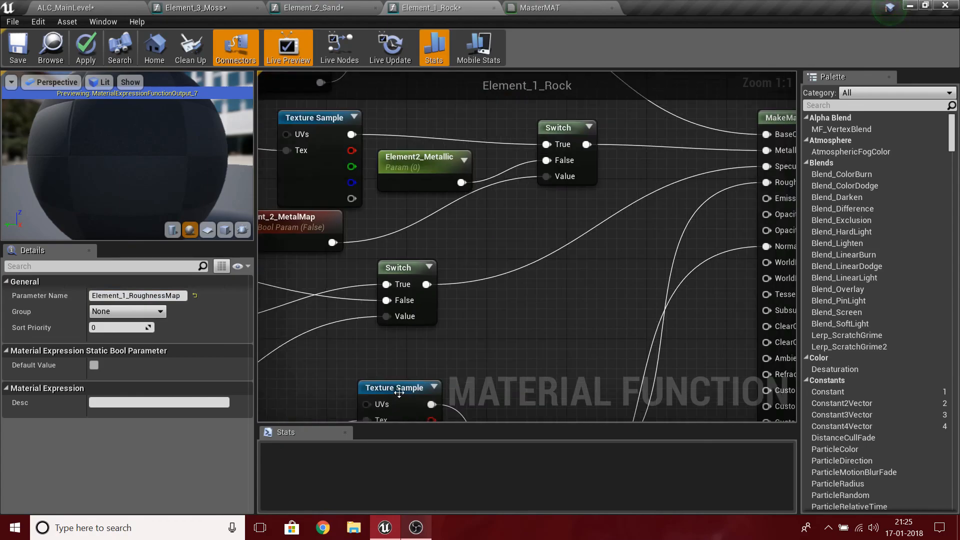
{"action": "right_click_drag", "start_coordinate": [459, 342], "coordinate": [566, 372]}
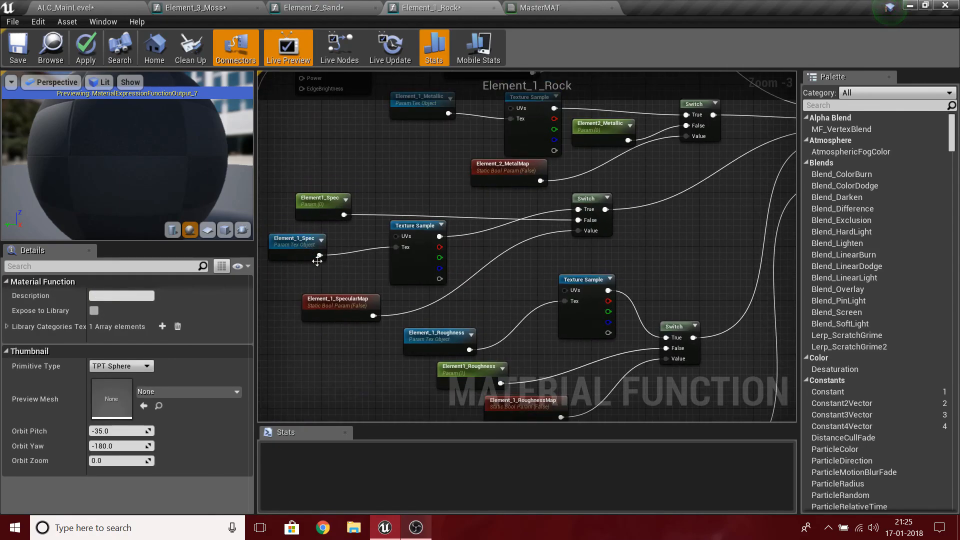
{"action": "right_click_drag", "start_coordinate": [605, 301], "coordinate": [541, 231]}
{"action": "left_click", "coordinate": [599, 209]}
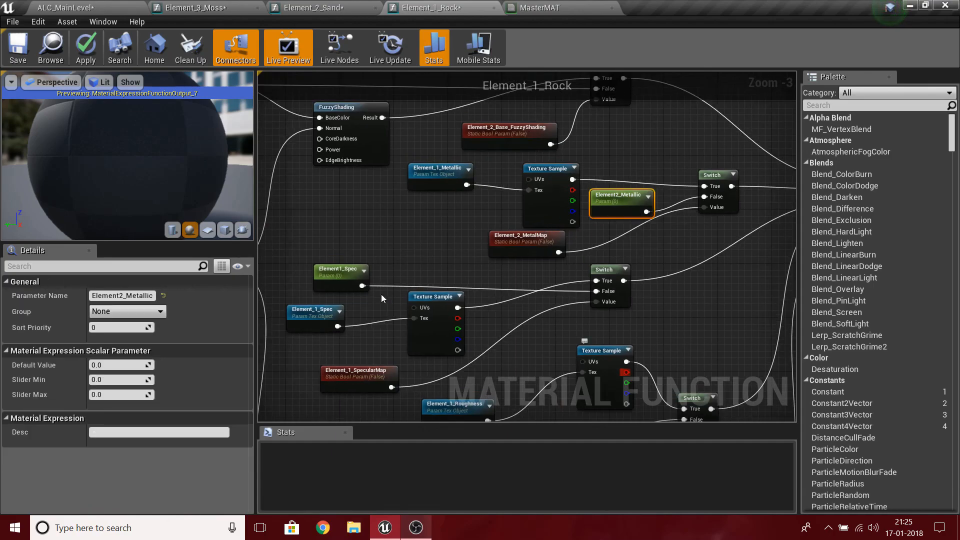
{"action": "left_click", "coordinate": [121, 296]}
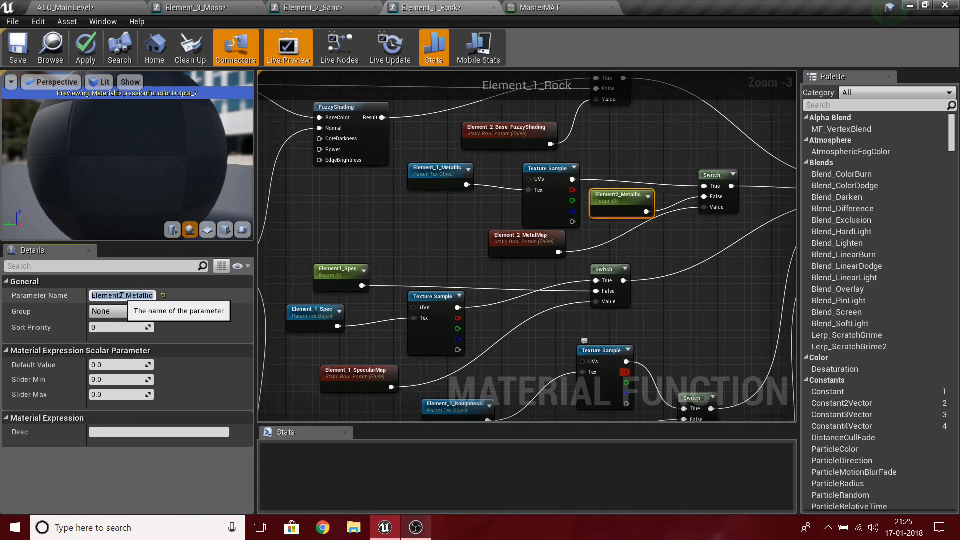
{"action": "left_click", "coordinate": [128, 299]}
{"action": "key", "text": "BackSpace"}
{"action": "type", "text": "1"}
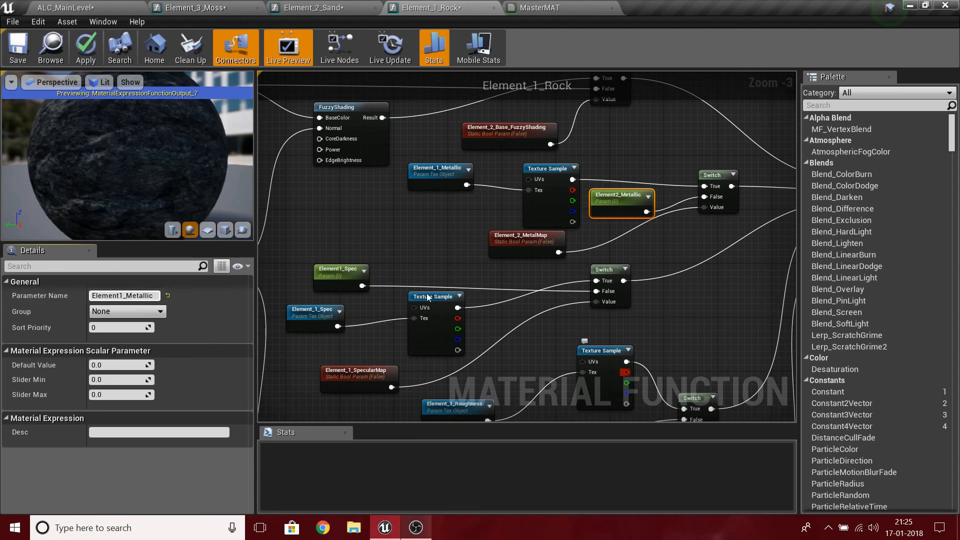
Rename the metal map and fuzzy shading static bool parameters as Element_1_MetalMap and Element_1_Base_FuzzyShading
{"action": "left_click", "coordinate": [503, 253]}
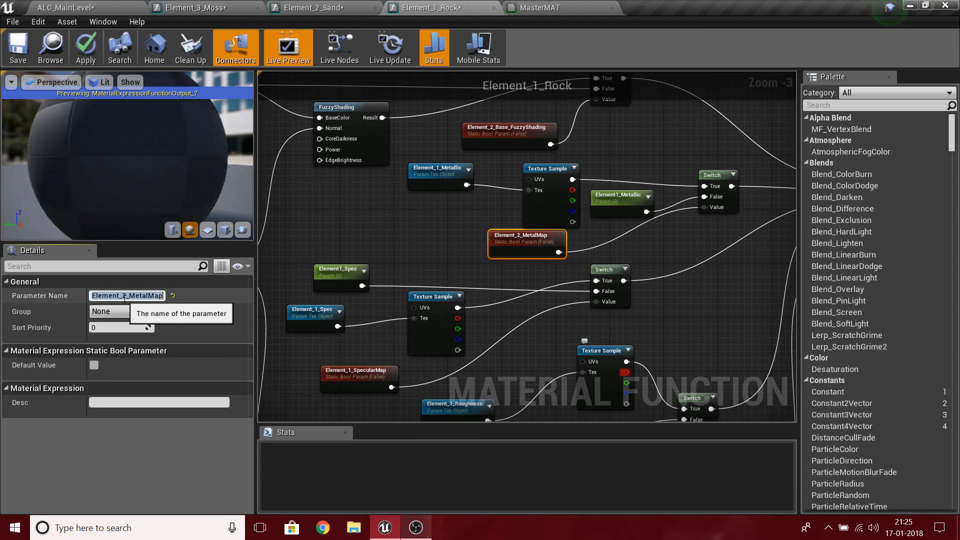
{"action": "left_click", "coordinate": [489, 142]}
{"action": "left_click", "coordinate": [124, 295]}
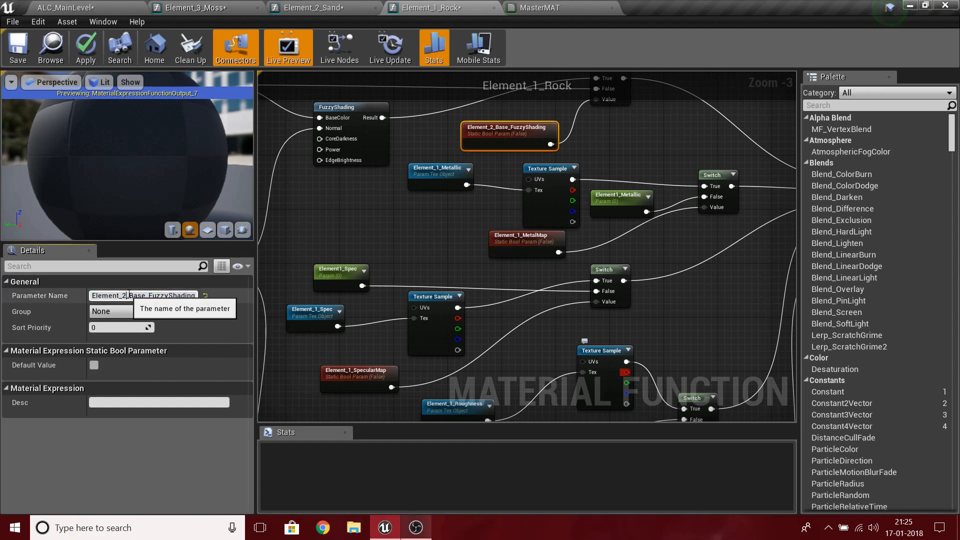
{"action": "key", "text": "Return"}
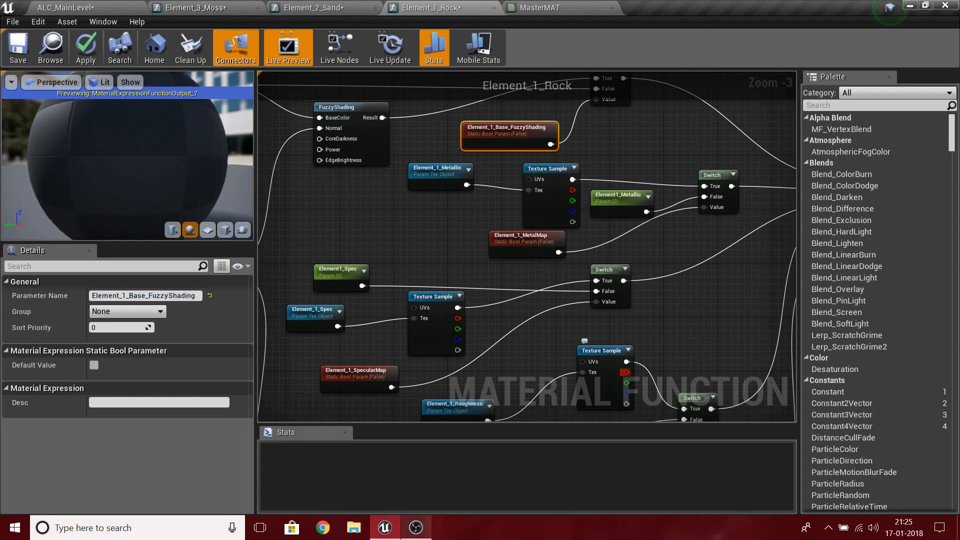
Check the tiling parameter names in the Element_3_Moss function
{"action": "scroll", "coordinate": [499, 266], "scroll_direction": "down", "scroll_amount": 5}
{"action": "right_click_drag", "start_coordinate": [520, 290], "coordinate": [694, 215]}
{"action": "scroll", "coordinate": [694, 214], "scroll_direction": "up", "scroll_amount": 6}
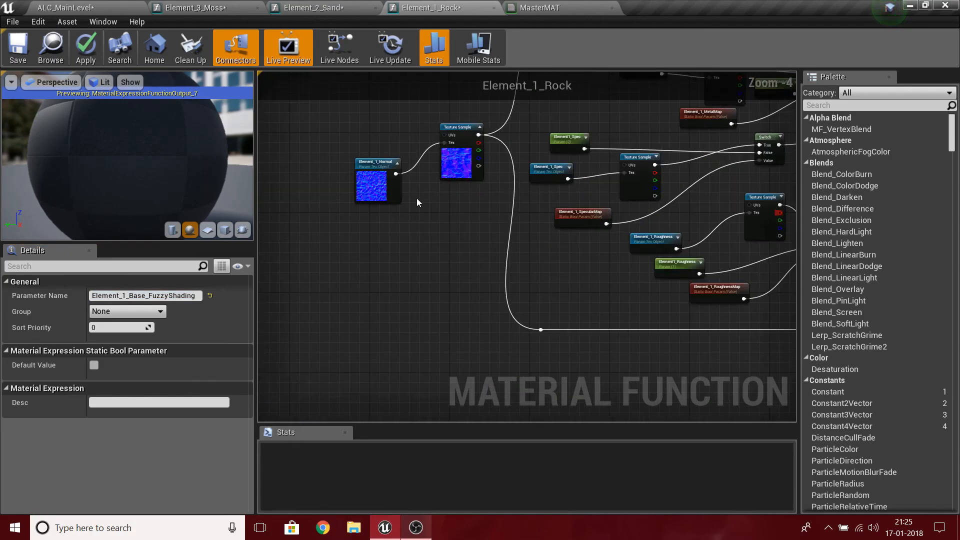
{"action": "left_click", "coordinate": [188, 6]}
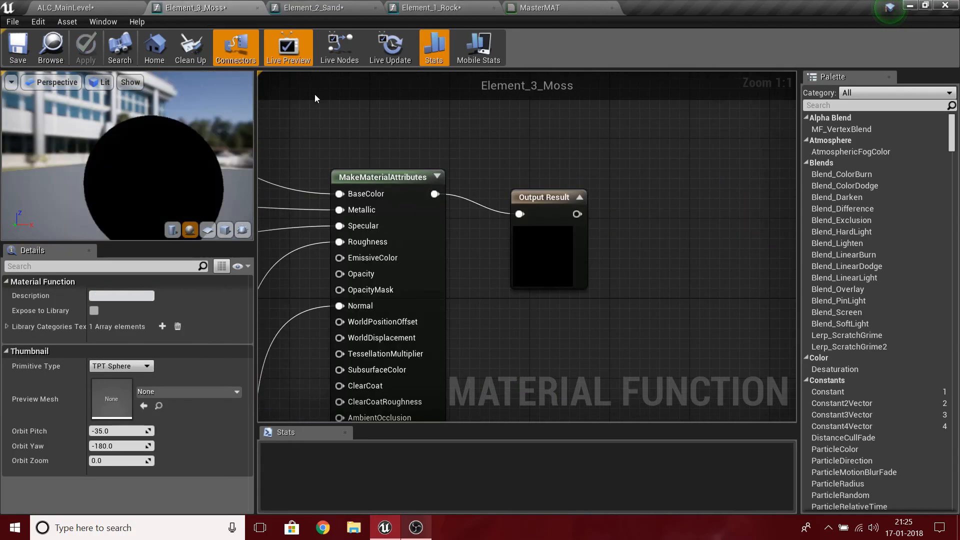
{"action": "right_click_drag", "start_coordinate": [280, 225], "coordinate": [750, 210]}
{"action": "scroll", "coordinate": [270, 119], "scroll_direction": "down", "scroll_amount": 4}
{"action": "right_click_drag", "start_coordinate": [270, 119], "coordinate": [340, 191]}
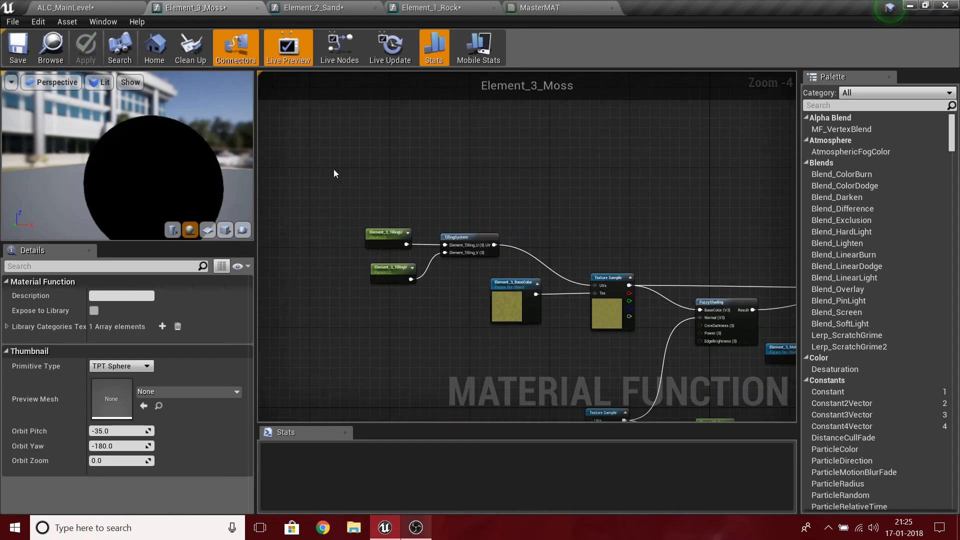
{"action": "scroll", "coordinate": [328, 267], "scroll_direction": "up", "scroll_amount": 4}
In the Element_2_Sand function, rename the U tiling scalar parameter as Element_2_TillingU
{"action": "left_click", "coordinate": [313, 7]}
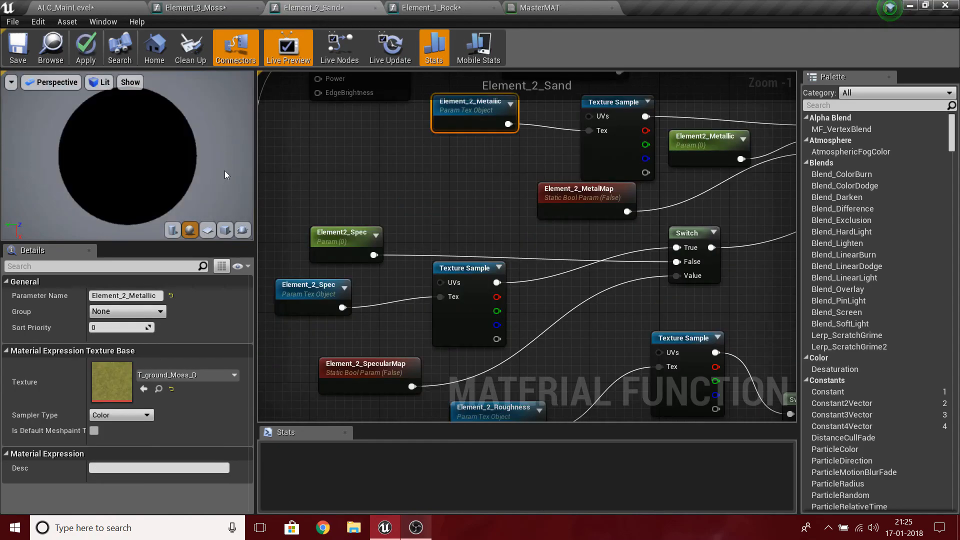
{"action": "right_click_drag", "start_coordinate": [633, 325], "coordinate": [595, 309]}
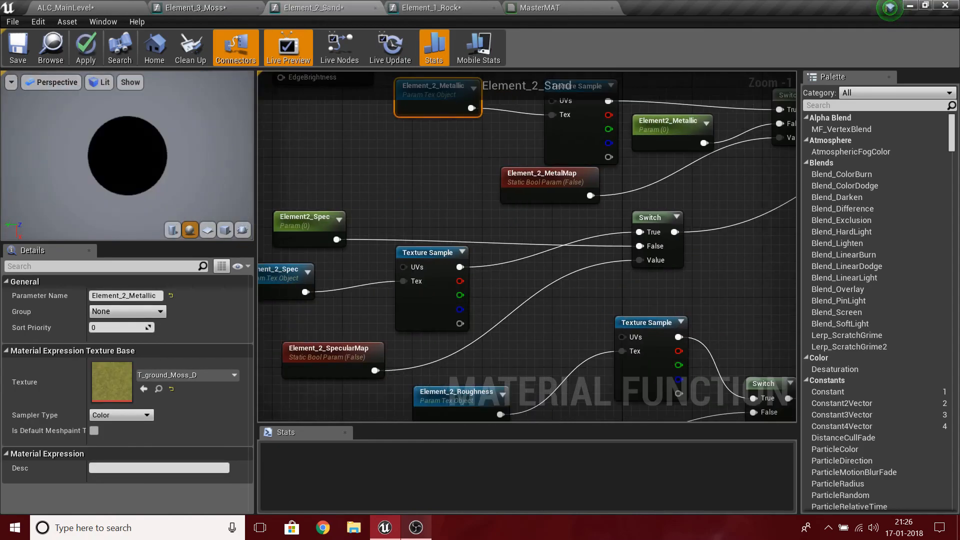
{"action": "right_click_drag", "start_coordinate": [320, 165], "coordinate": [729, 386]}
{"action": "right_click_drag", "start_coordinate": [357, 384], "coordinate": [690, 420]}
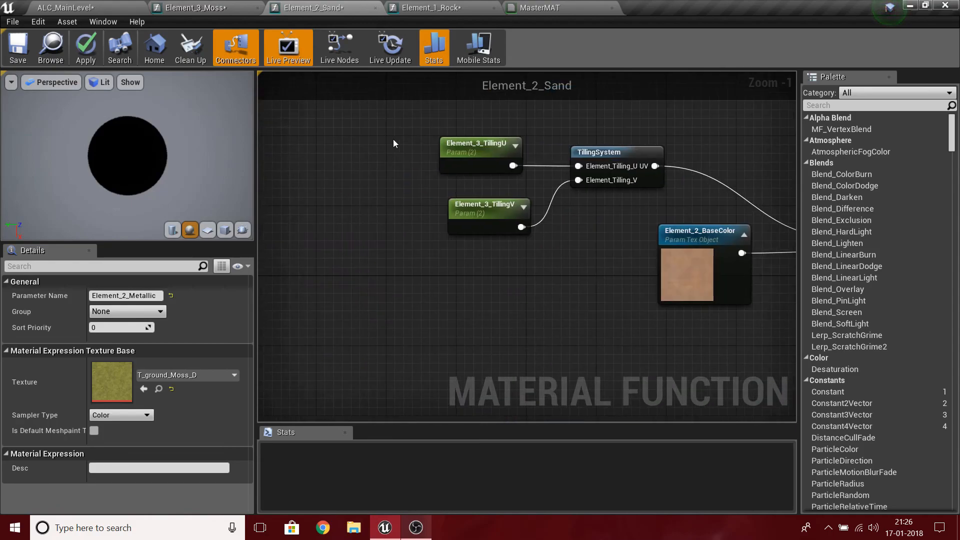
{"action": "left_click", "coordinate": [458, 141]}
{"action": "left_click", "coordinate": [125, 295]}
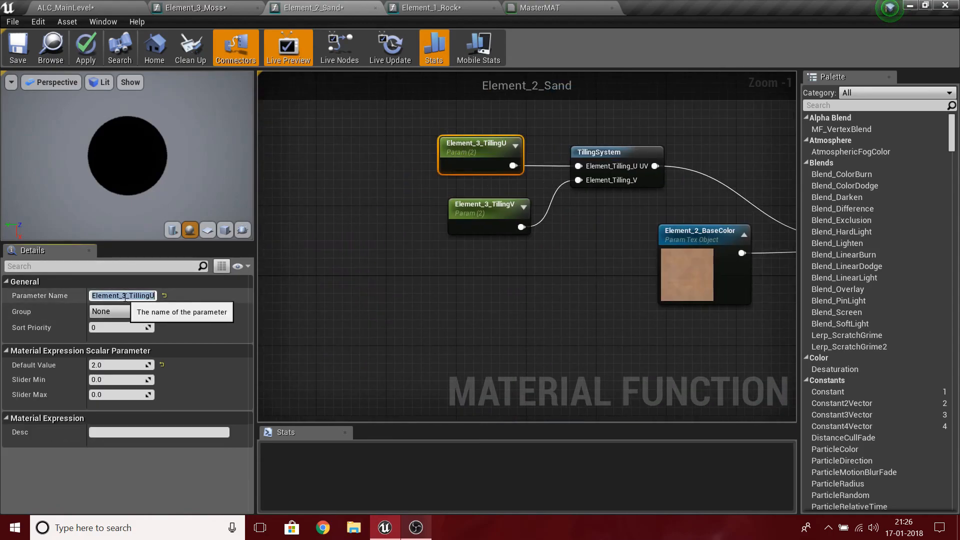
{"action": "left_click", "coordinate": [128, 295]}
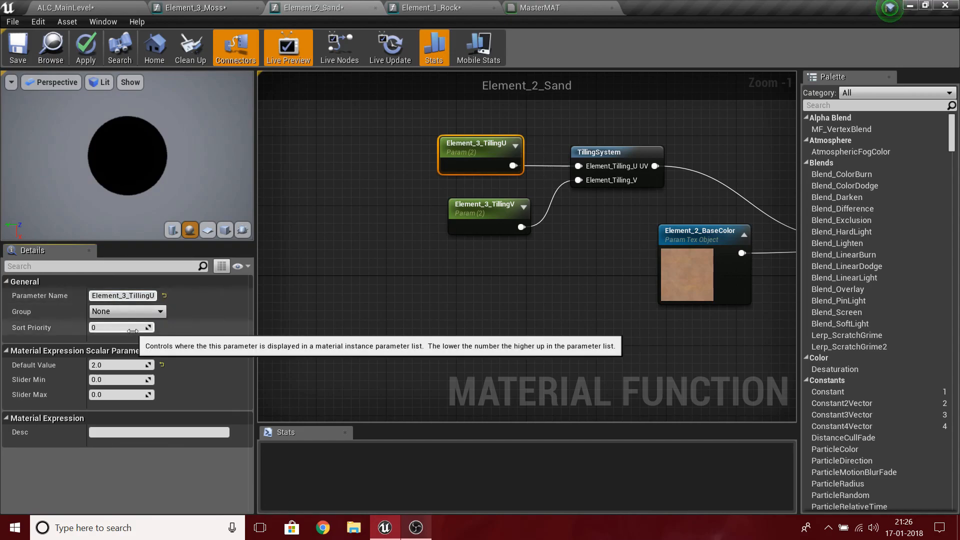
Rename the V tiling scalar parameter of the sand function as Element_2_TillingV
{"action": "scroll", "coordinate": [617, 247], "scroll_direction": "down", "scroll_amount": 5}
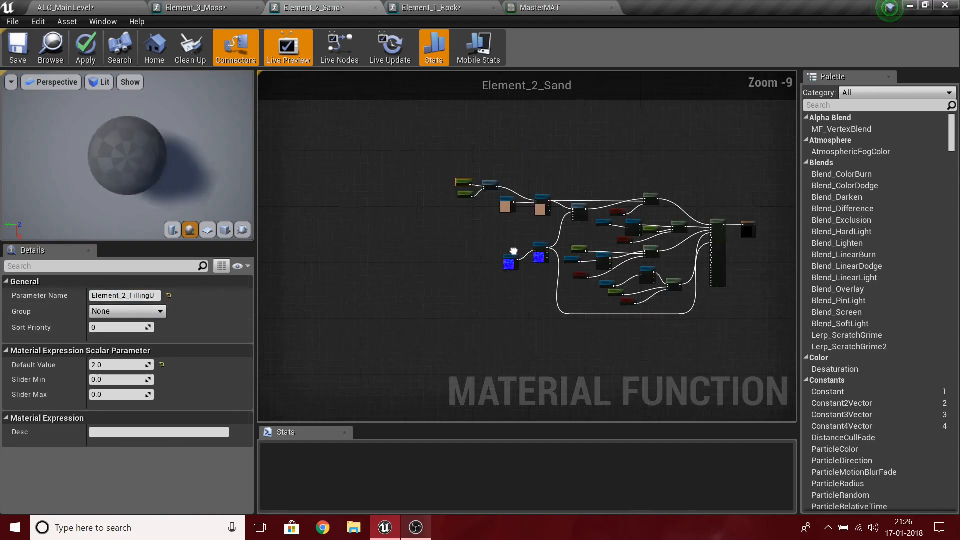
{"action": "scroll", "coordinate": [449, 242], "scroll_direction": "up", "scroll_amount": 4}
{"action": "right_click_drag", "start_coordinate": [545, 206], "coordinate": [705, 399]}
{"action": "left_click", "coordinate": [347, 290]}
{"action": "left_click", "coordinate": [121, 296]}
{"action": "left_click", "coordinate": [126, 296]}
{"action": "key", "text": "BackSpace"}
{"action": "type", "text": "2"}
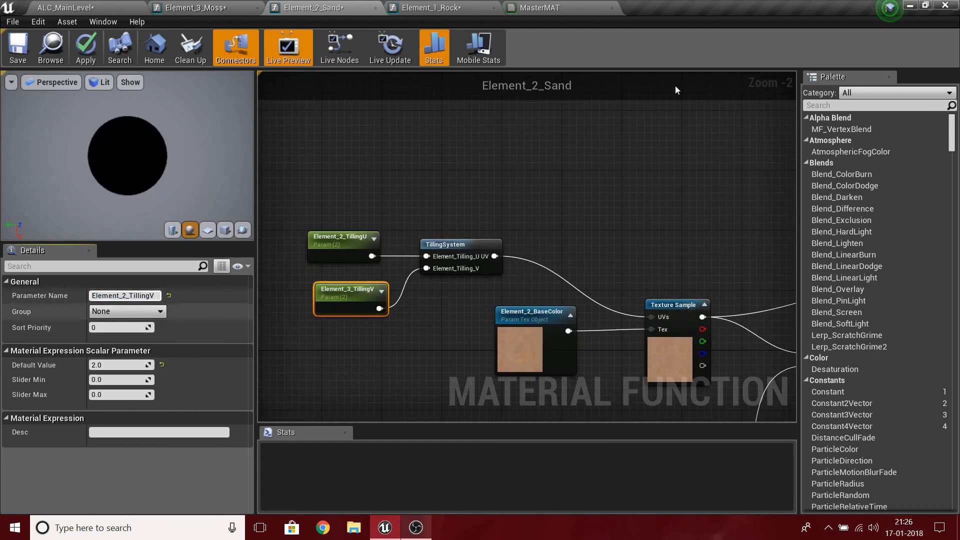
Return to the Element_1_Rock function and rename its V tiling parameter as Element_1_TillingV
{"action": "left_click", "coordinate": [426, 6]}
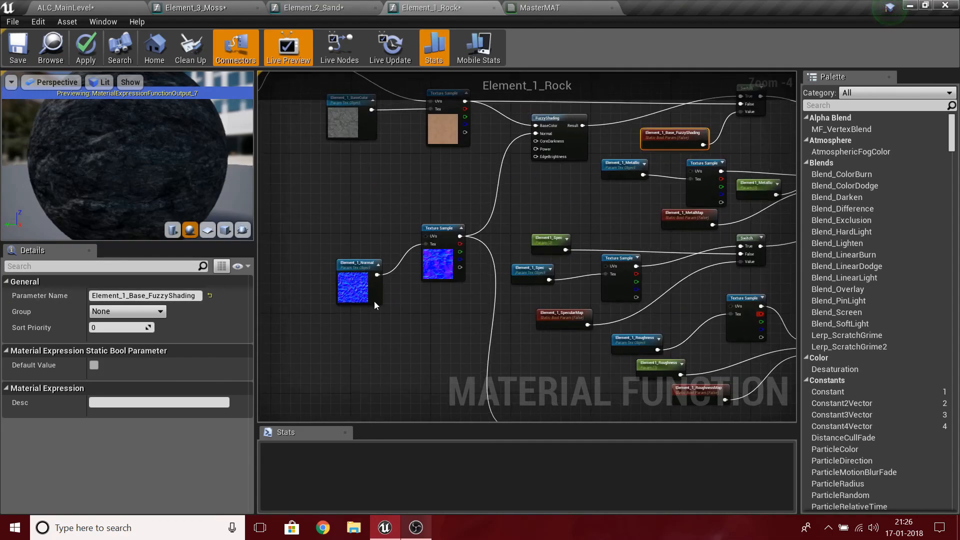
{"action": "right_click_drag", "start_coordinate": [287, 115], "coordinate": [390, 300]}
{"action": "scroll", "coordinate": [356, 272], "scroll_direction": "up", "scroll_amount": 3}
{"action": "left_click", "coordinate": [313, 270]}
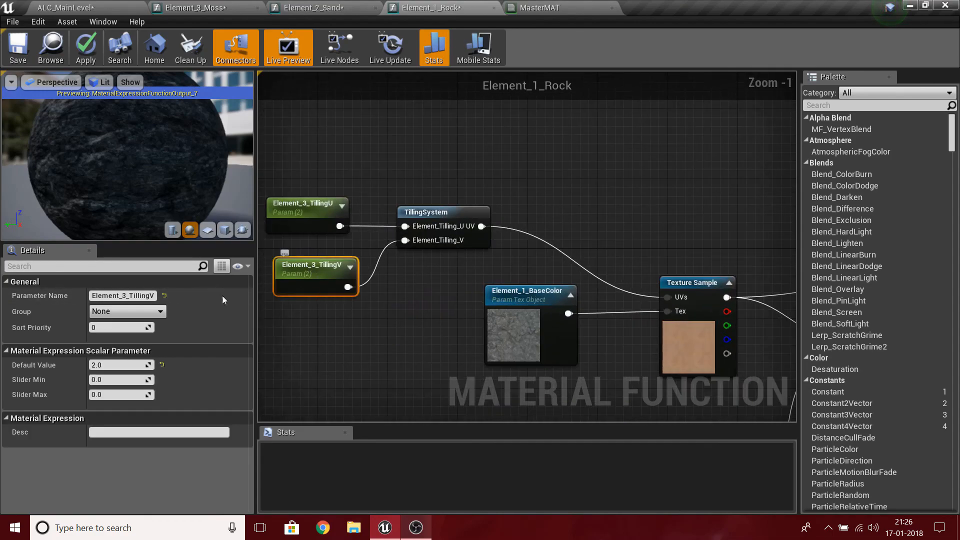
{"action": "left_click", "coordinate": [125, 296]}
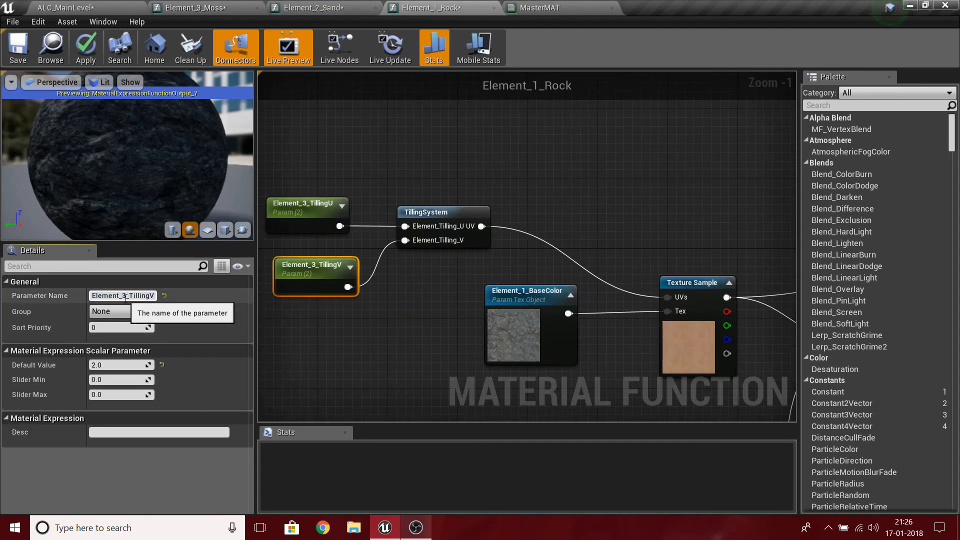
{"action": "type", "text": "1"}
Rename the U tiling parameter of the rock function as Element_1_TillingU
{"action": "left_click", "coordinate": [305, 233]}
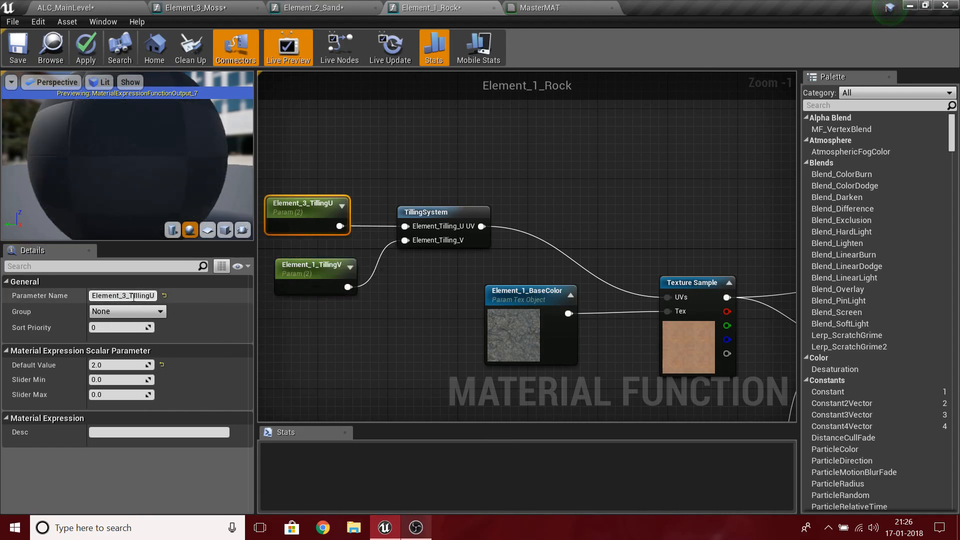
{"action": "left_click", "coordinate": [129, 296]}
{"action": "key", "text": "BackSpace"}
{"action": "type", "text": "1"}
{"action": "key", "text": "Return"}
{"action": "scroll", "coordinate": [275, 280], "scroll_direction": "down", "scroll_amount": 1}
{"action": "right_click_drag", "start_coordinate": [450, 319], "coordinate": [265, 155]}
{"action": "scroll", "coordinate": [688, 316], "scroll_direction": "down", "scroll_amount": 2}
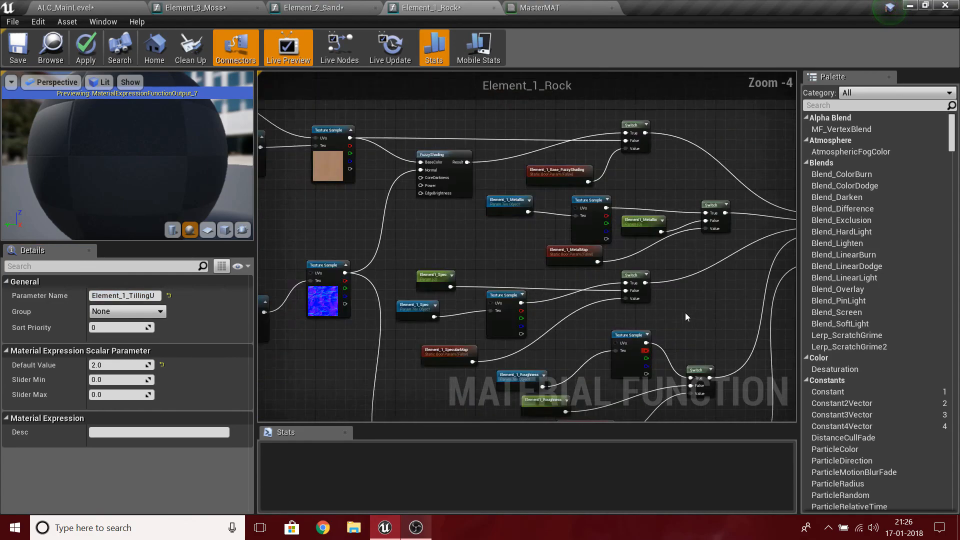
{"action": "scroll", "coordinate": [689, 318], "scroll_direction": "down", "scroll_amount": 4}
Return to the main level and save all modified content, including the level and the material functions
{"action": "left_click", "coordinate": [90, 5]}
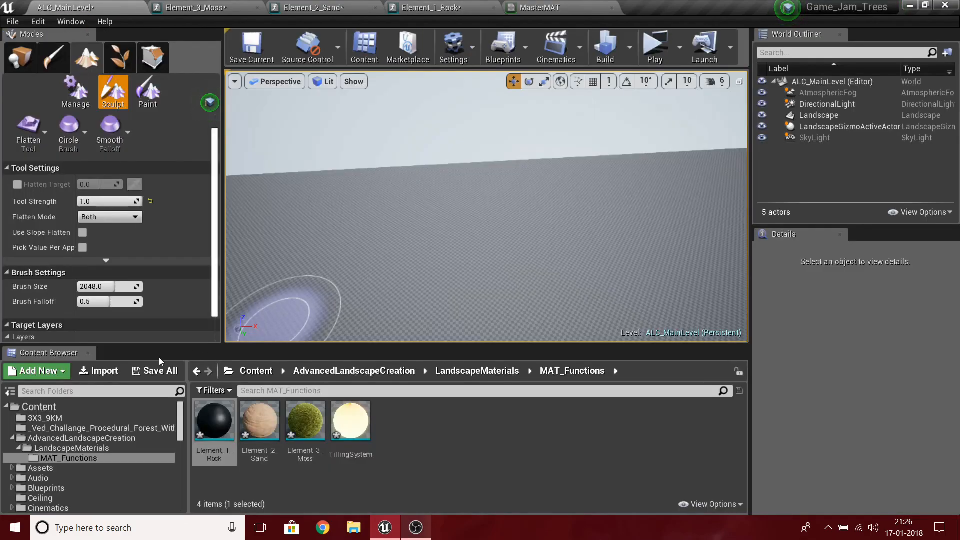
{"action": "left_click", "coordinate": [143, 376]}
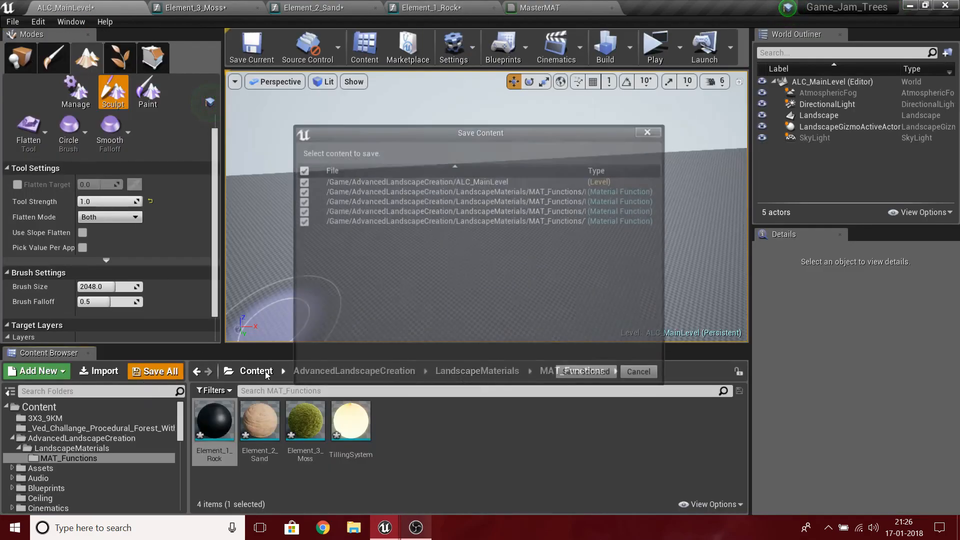
{"action": "left_click", "coordinate": [600, 374]}
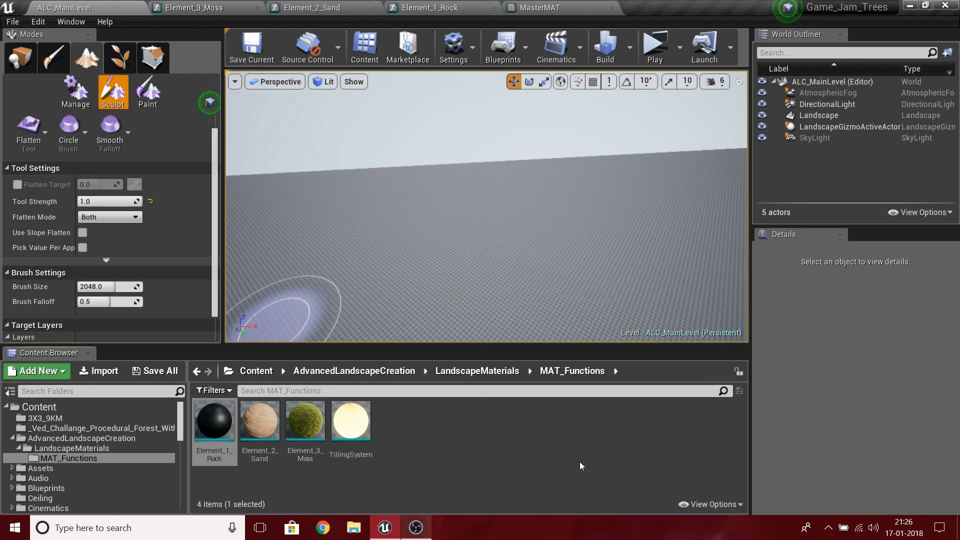
Apply the changes in the Element_1_Rock function and save all content again from the main level
{"action": "left_click", "coordinate": [431, 6]}
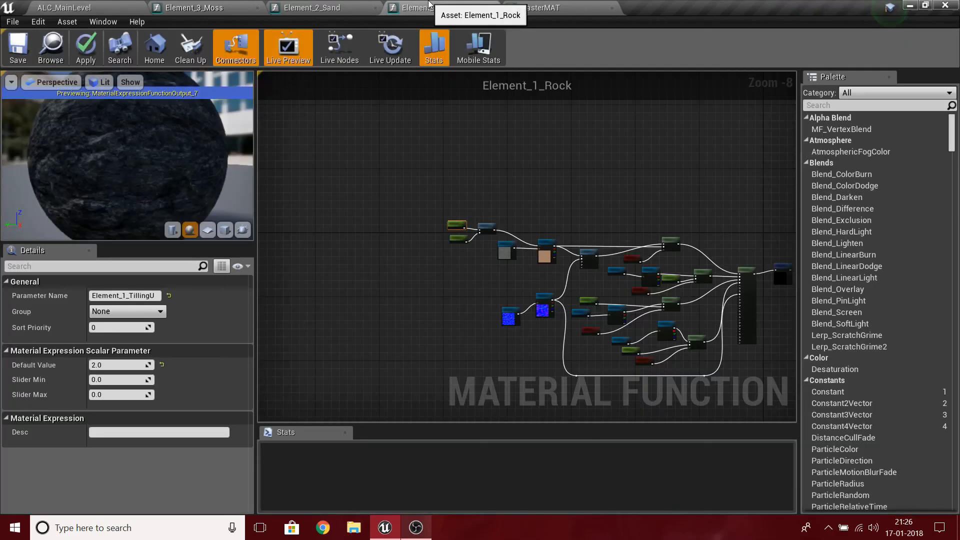
{"action": "right_click_drag", "start_coordinate": [603, 163], "coordinate": [339, 254]}
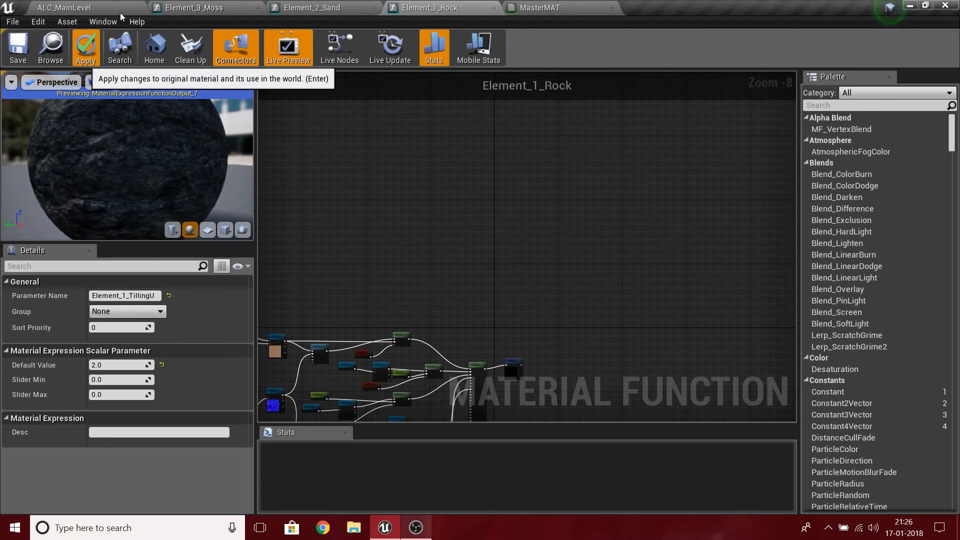
{"action": "left_click", "coordinate": [75, 7]}
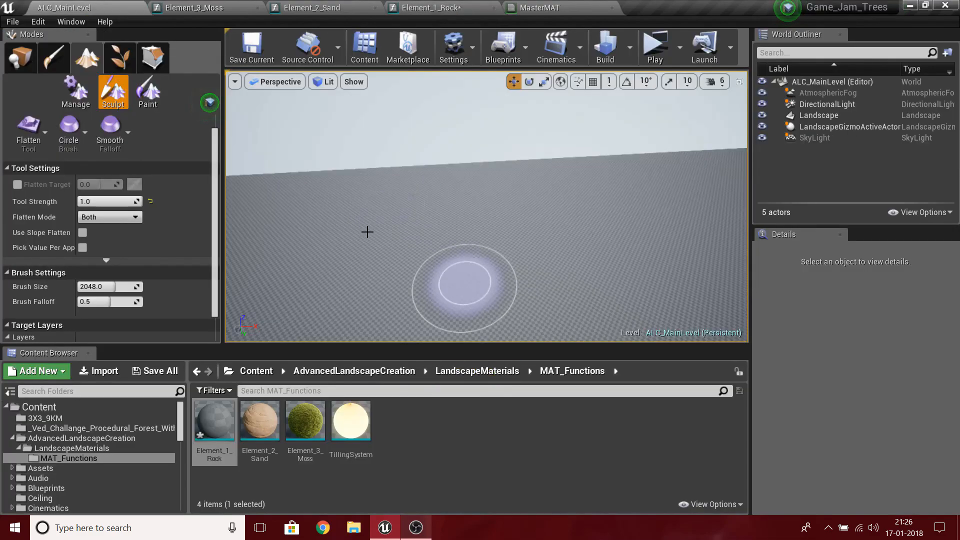
{"action": "left_click", "coordinate": [158, 376]}
{"action": "left_click", "coordinate": [564, 375]}
{"action": "key", "text": "alt+Tab"}
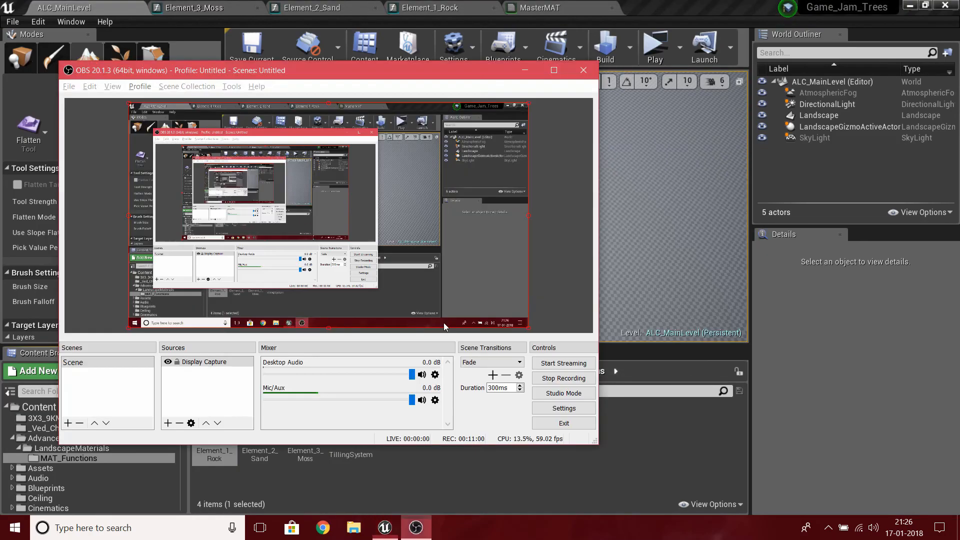
{"action": "key", "text": "alt+Tab"}
{"action": "mouse_move", "coordinate": [413, 213]}
{"action": "right_mouse_down"}
{"action": "mouse_move", "coordinate": [417, 180]}
{"action": "mouse_move", "coordinate": [480, 145]}
{"action": "mouse_move", "coordinate": [515, 175]}
{"action": "mouse_move", "coordinate": [555, 160]}
{"action": "right_mouse_up"}
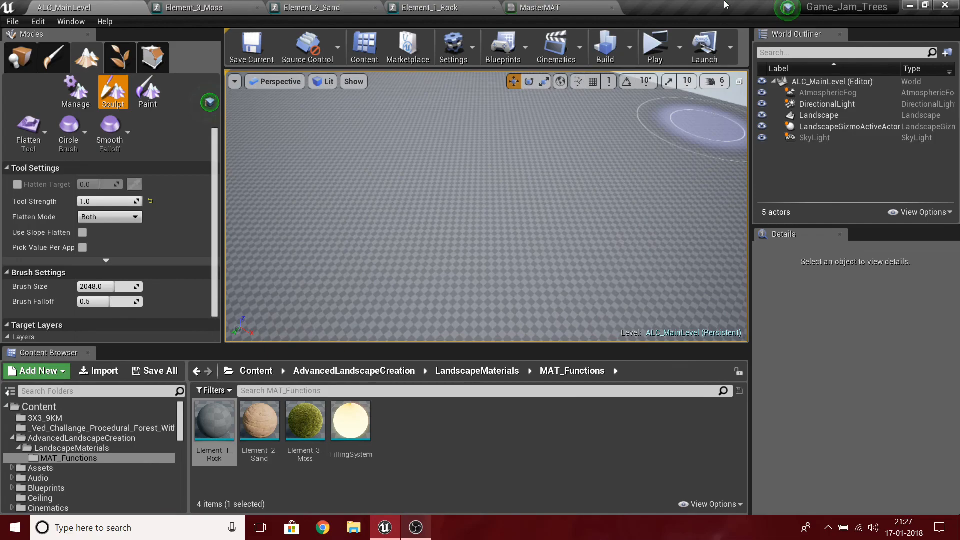
Review the complete Element_1_Rock node graph and its material preview
{"action": "left_click", "coordinate": [435, 7]}
{"action": "scroll", "coordinate": [407, 247], "scroll_direction": "down", "scroll_amount": 4}
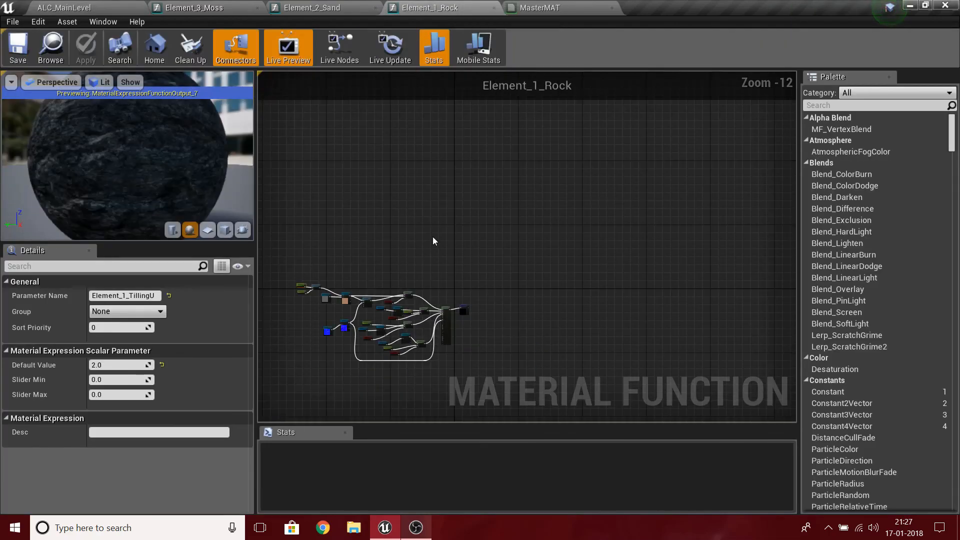
{"action": "scroll", "coordinate": [440, 167], "scroll_direction": "up", "scroll_amount": 4}
{"action": "right_click_drag", "start_coordinate": [521, 306], "coordinate": [676, 60]}
{"action": "scroll", "coordinate": [470, 357], "scroll_direction": "up", "scroll_amount": 4}
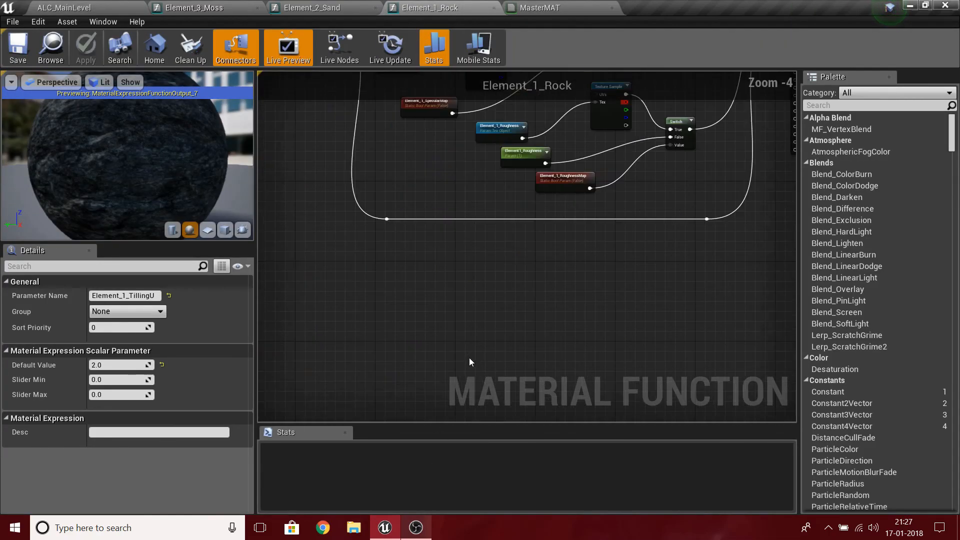
{"action": "scroll", "coordinate": [469, 323], "scroll_direction": "down", "scroll_amount": 5}
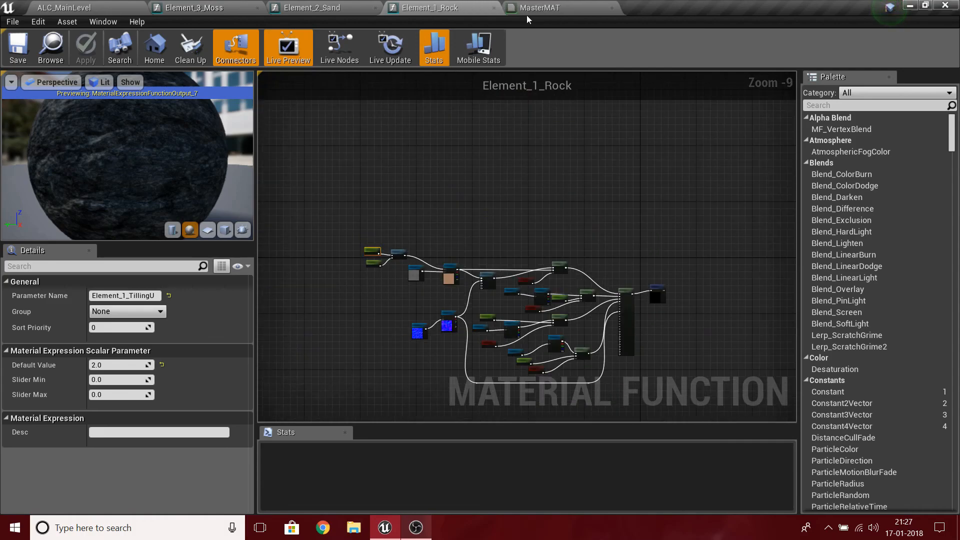
{"action": "left_click_drag", "start_coordinate": [56, 125], "coordinate": [130, 145]}
Close the moss, sand and rock function editors, applying the pending Element_2_Sand changes, and save the modified material function
{"action": "left_click", "coordinate": [257, 8]}
{"action": "left_click", "coordinate": [258, 8]}
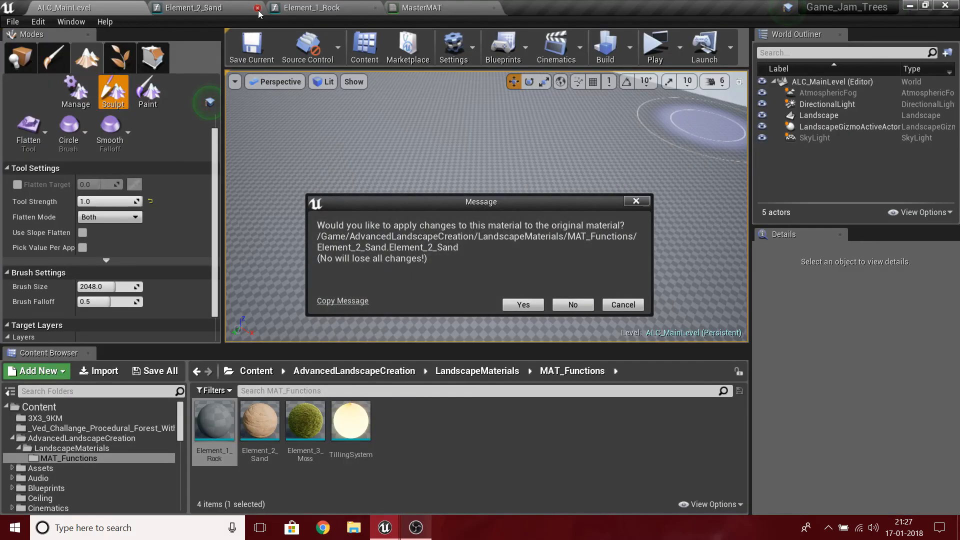
{"action": "left_click", "coordinate": [510, 305]}
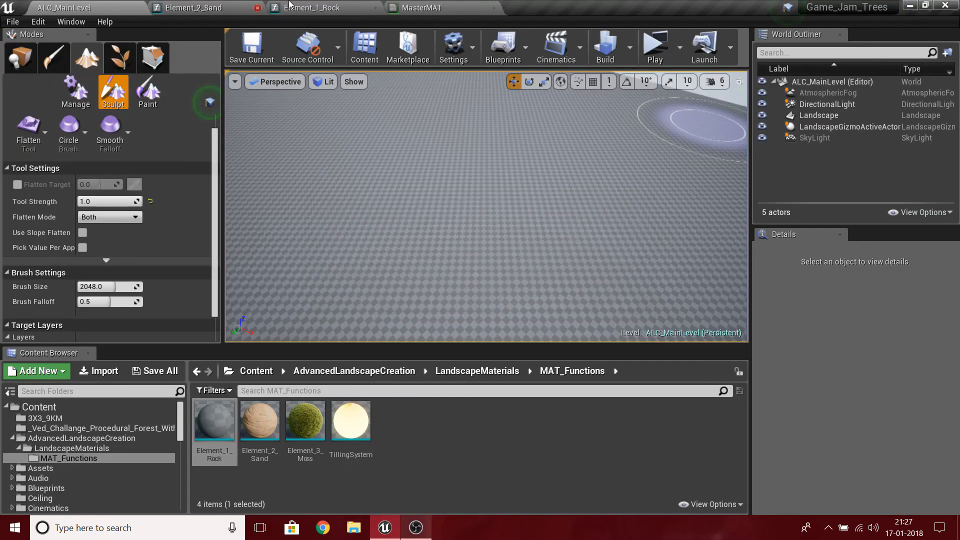
{"action": "left_click", "coordinate": [257, 8]}
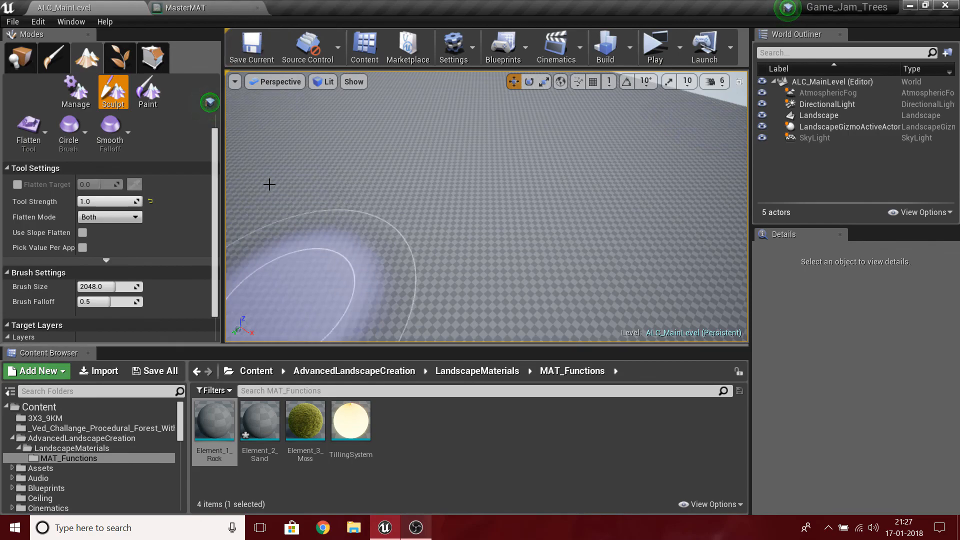
{"action": "left_click", "coordinate": [155, 371]}
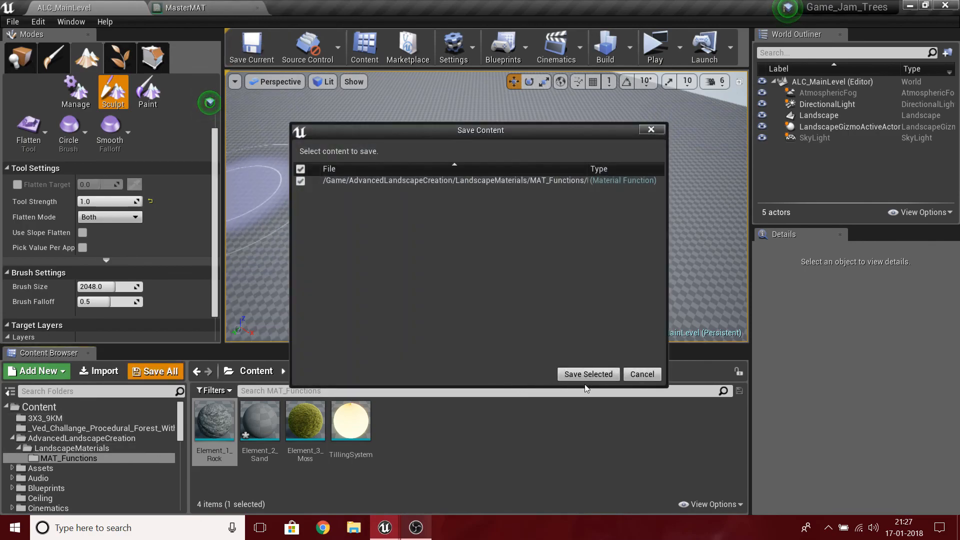
{"action": "left_click", "coordinate": [585, 374]}
Add the Element_1_Rock, Element_2_Sand and Element_3_Moss functions to the MasterMAT graph and move them closer to the material output node
{"action": "left_click", "coordinate": [305, 430]}
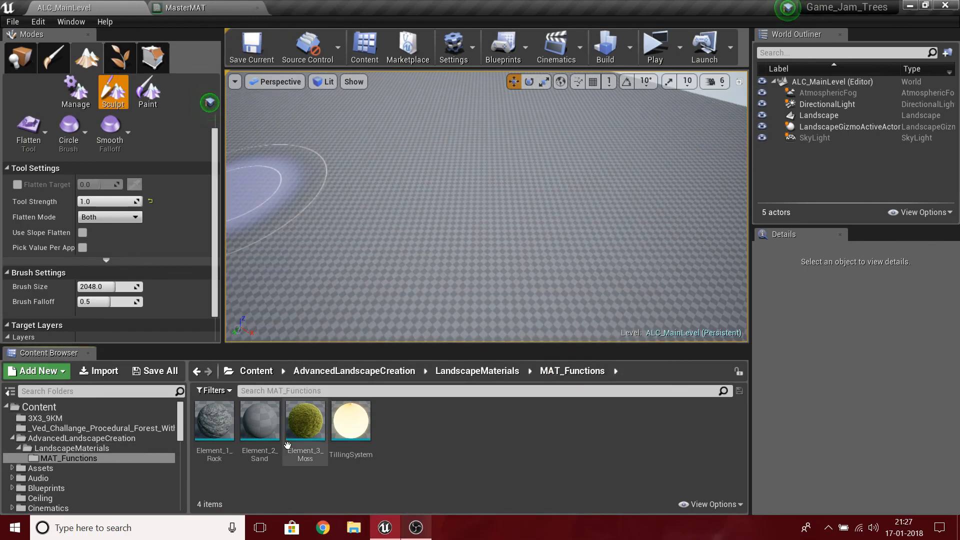
{"action": "left_click", "coordinate": [232, 457], "text": "shift"}
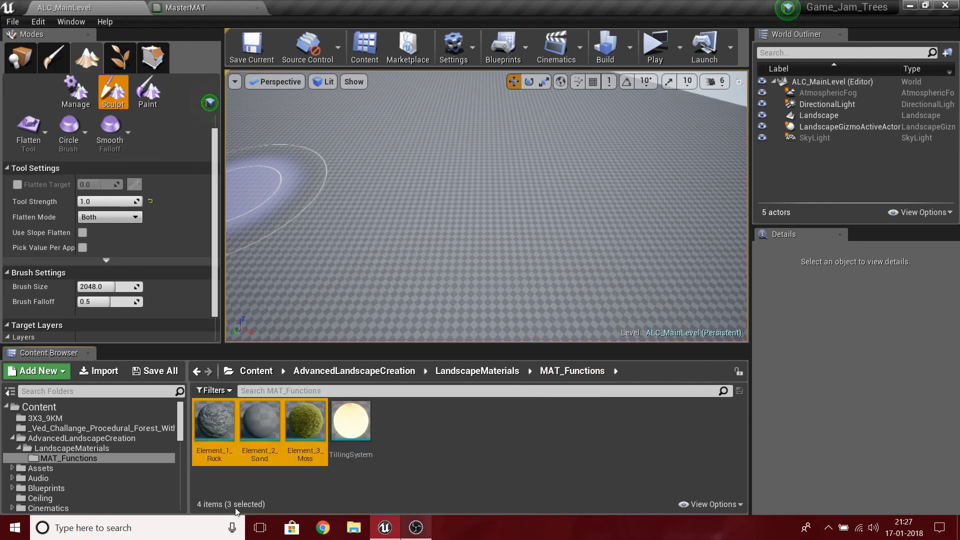
{"action": "left_click_drag", "start_coordinate": [237, 443], "coordinate": [492, 247]}
{"action": "scroll", "coordinate": [492, 247], "scroll_direction": "up", "scroll_amount": 7}
{"action": "right_click_drag", "start_coordinate": [457, 90], "coordinate": [358, 259]}
{"action": "scroll", "coordinate": [414, 322], "scroll_direction": "down", "scroll_amount": 2}
{"action": "scroll", "coordinate": [358, 259], "scroll_direction": "down", "scroll_amount": 2}
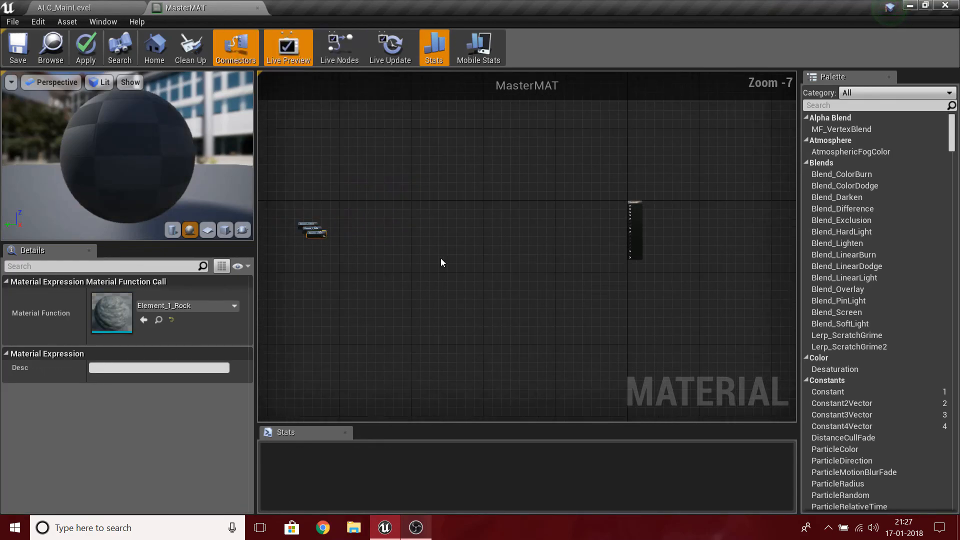
{"action": "left_click_drag", "start_coordinate": [285, 200], "coordinate": [449, 224]}
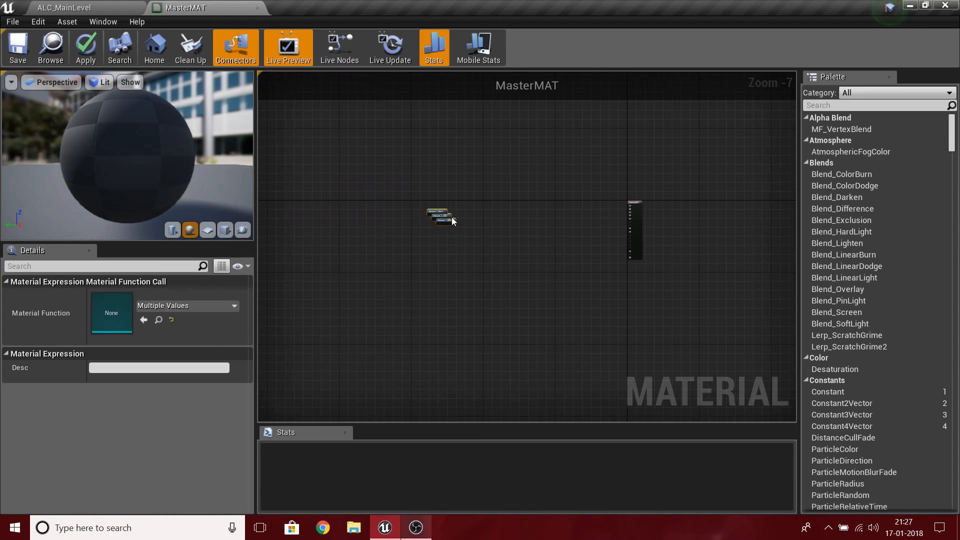
{"action": "left_click", "coordinate": [447, 237]}
Spread the three function nodes into an evenly spaced column, with Element_3_Moss above Element_2_Sand and Element_1_Rock below
{"action": "scroll", "coordinate": [474, 235], "scroll_direction": "up", "scroll_amount": 3}
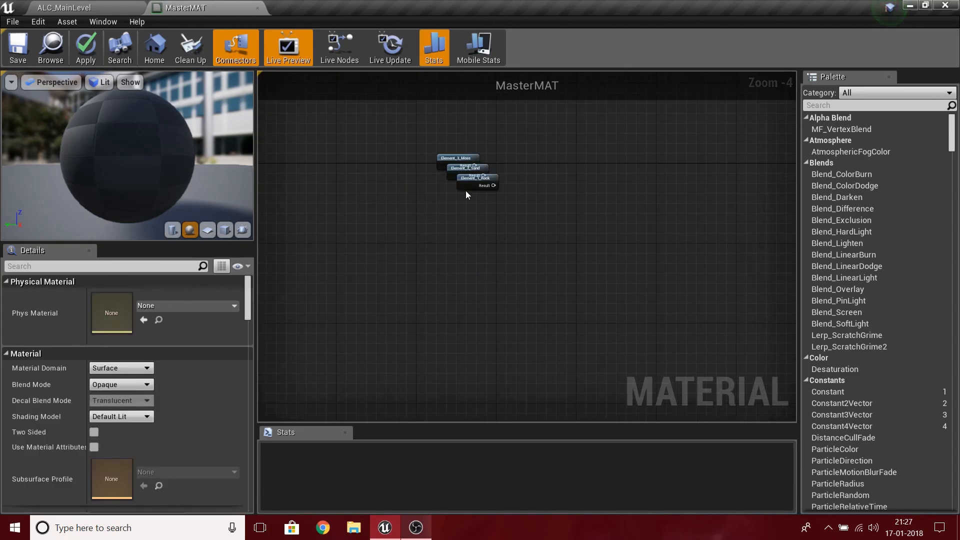
{"action": "left_click_drag", "start_coordinate": [466, 191], "coordinate": [455, 260]}
{"action": "left_click_drag", "start_coordinate": [452, 173], "coordinate": [461, 220]}
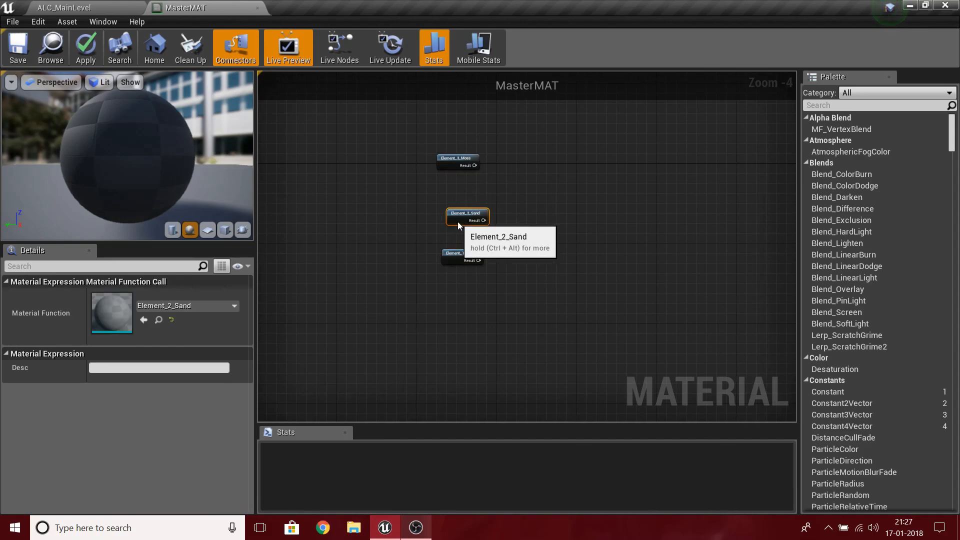
{"action": "scroll", "coordinate": [457, 221], "scroll_direction": "up", "scroll_amount": 4}
{"action": "left_click_drag", "start_coordinate": [461, 118], "coordinate": [470, 141]}
{"action": "scroll", "coordinate": [415, 217], "scroll_direction": "down", "scroll_amount": 4}
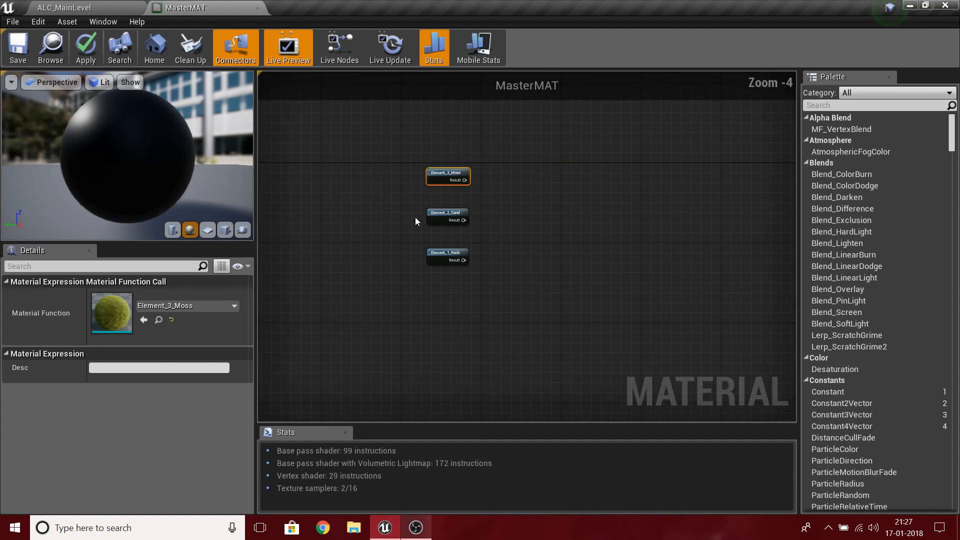
Move the three element function nodes together farther away from the material output node to leave room between them
{"action": "left_click_drag", "start_coordinate": [409, 181], "coordinate": [466, 285]}
{"action": "scroll", "coordinate": [500, 275], "scroll_direction": "down", "scroll_amount": 3}
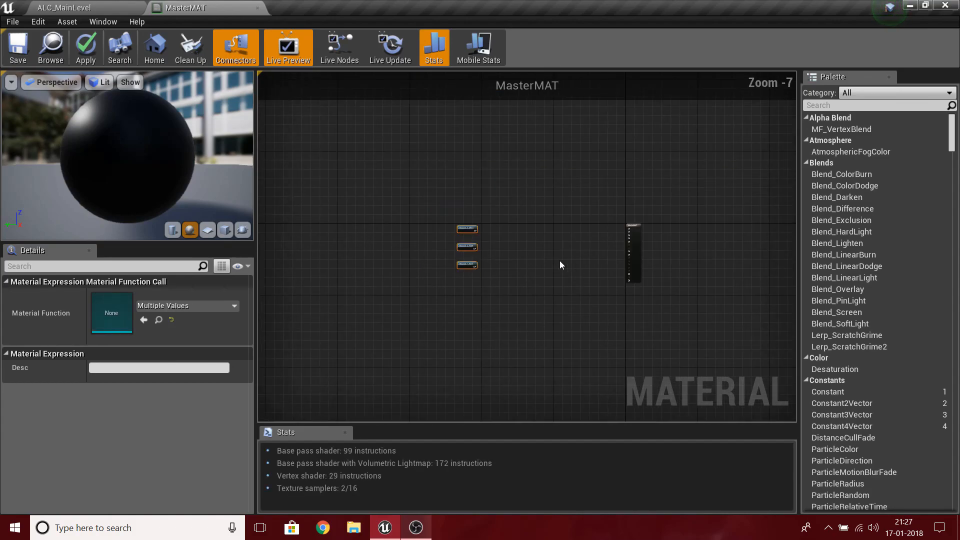
{"action": "left_click_drag", "start_coordinate": [398, 251], "coordinate": [296, 250]}
{"action": "left_click", "coordinate": [331, 247]}
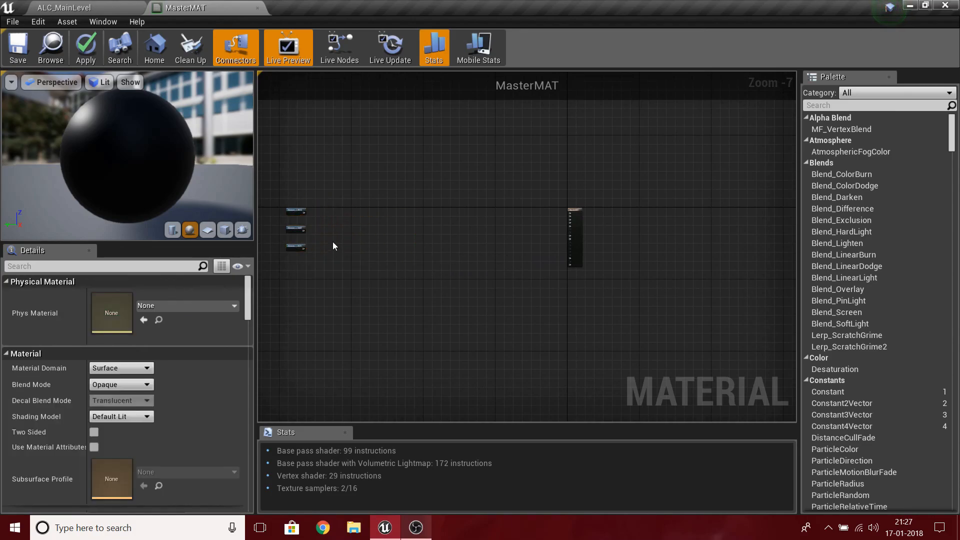
{"action": "scroll", "coordinate": [332, 242], "scroll_direction": "up", "scroll_amount": 2}
{"action": "right_click_drag", "start_coordinate": [332, 241], "coordinate": [561, 336]}
{"action": "scroll", "coordinate": [518, 352], "scroll_direction": "up", "scroll_amount": 5}
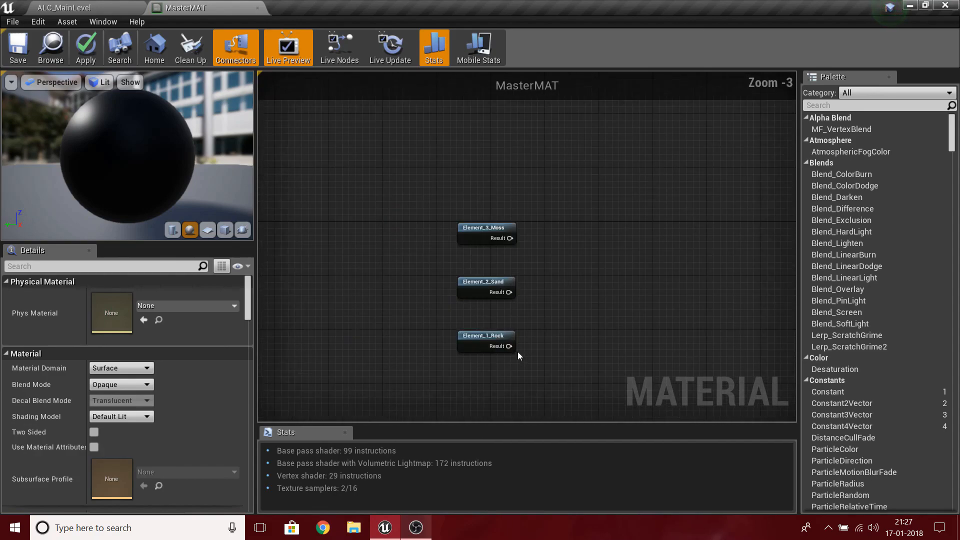
{"action": "left_click_drag", "start_coordinate": [507, 184], "coordinate": [632, 180]}
{"action": "left_click_drag", "start_coordinate": [601, 296], "coordinate": [642, 356]}
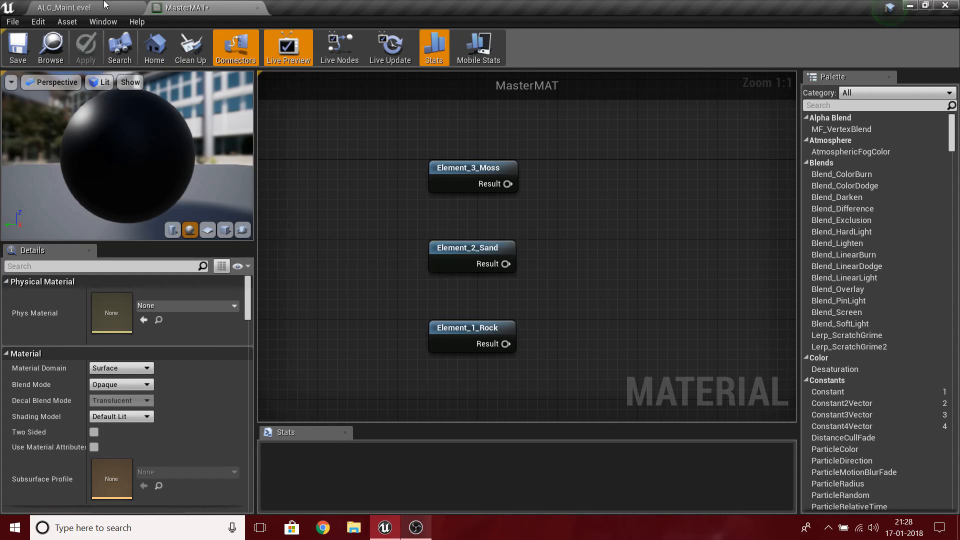
Return to the main level and set the viewport camera speed to 4 for viewing the landscape
{"action": "left_click", "coordinate": [104, 6]}
{"action": "mouse_move", "coordinate": [487, 207]}
{"action": "right_mouse_down"}
{"action": "mouse_move", "coordinate": [550, 175]}
{"action": "mouse_move", "coordinate": [575, 180]}
{"action": "mouse_move", "coordinate": [325, 183]}
{"action": "mouse_move", "coordinate": [295, 205]}
{"action": "mouse_move", "coordinate": [312, 260]}
{"action": "mouse_move", "coordinate": [325, 255]}
{"action": "mouse_move", "coordinate": [350, 200]}
{"action": "right_mouse_up"}
{"action": "key", "text": "w"}
{"action": "key", "text": "s"}
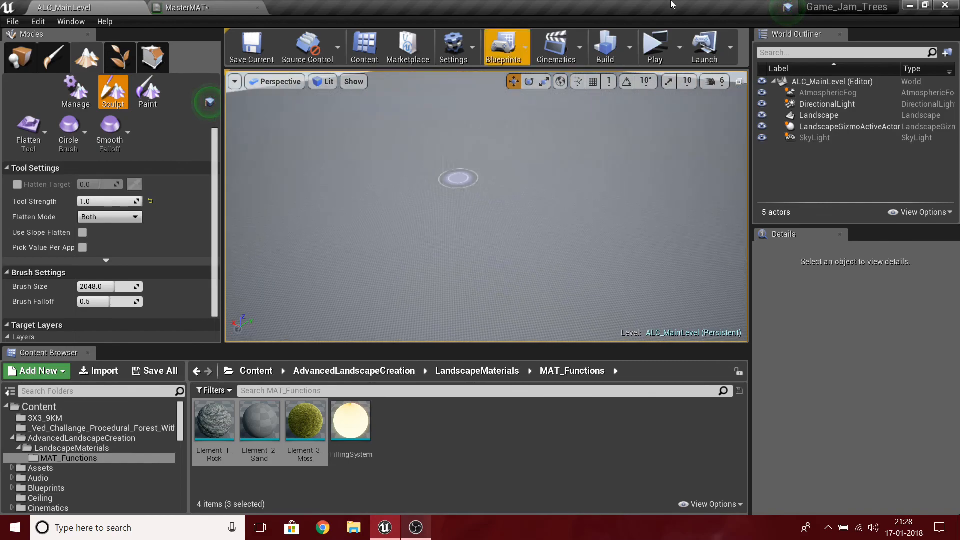
{"action": "left_click", "coordinate": [715, 81]}
{"action": "left_click_drag", "start_coordinate": [757, 110], "coordinate": [738, 110]}
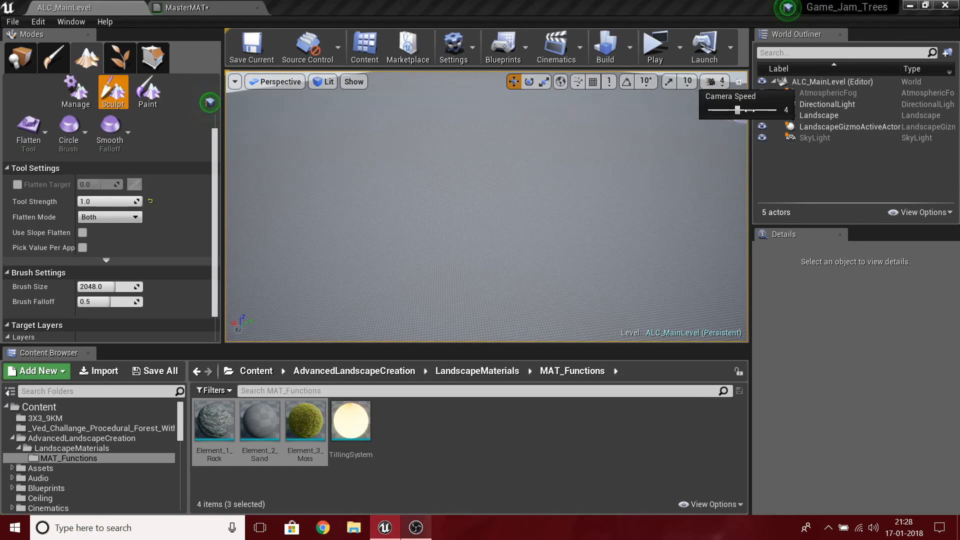
{"action": "mouse_move", "coordinate": [554, 258]}
{"action": "right_mouse_down"}
{"action": "mouse_move", "coordinate": [505, 240]}
{"action": "mouse_move", "coordinate": [520, 270]}
{"action": "mouse_move", "coordinate": [553, 257]}
{"action": "mouse_move", "coordinate": [505, 220]}
{"action": "mouse_move", "coordinate": [440, 243]}
{"action": "right_mouse_up"}
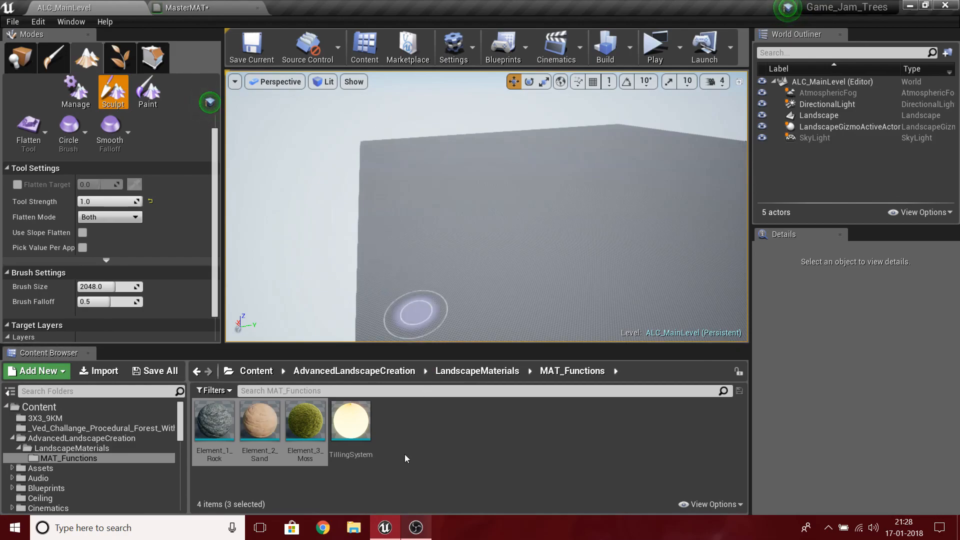
{"action": "left_click", "coordinate": [351, 422]}
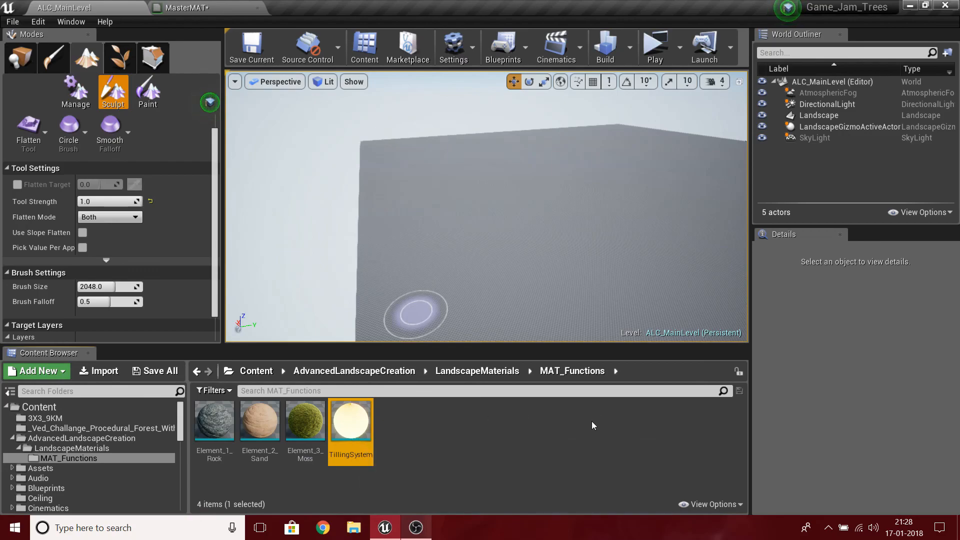
{"action": "mouse_move", "coordinate": [535, 311]}
{"action": "right_mouse_down"}
{"action": "mouse_move", "coordinate": [610, 335]}
{"action": "mouse_move", "coordinate": [593, 274]}
{"action": "mouse_move", "coordinate": [615, 289]}
{"action": "mouse_move", "coordinate": [584, 269]}
{"action": "mouse_move", "coordinate": [323, 233]}
{"action": "right_mouse_up"}
{"action": "left_click", "coordinate": [183, 4]}
{"action": "left_click", "coordinate": [93, 5]}
{"action": "left_click", "coordinate": [416, 527]}
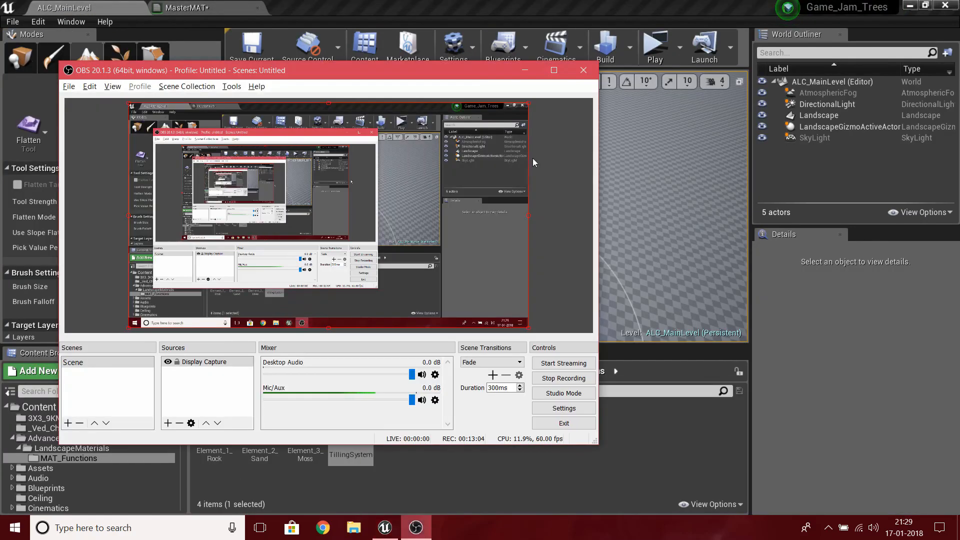
{"action": "left_click_drag", "start_coordinate": [422, 74], "coordinate": [604, 52]}
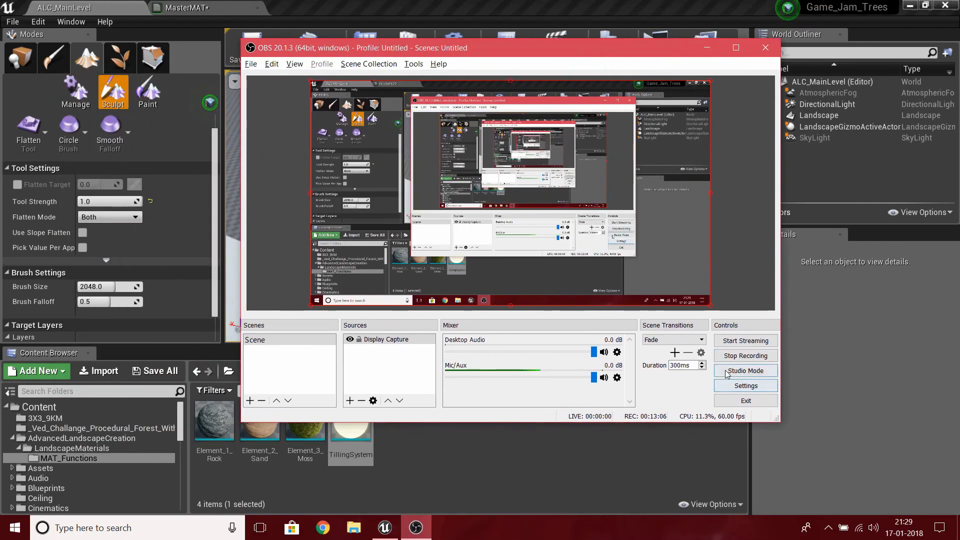